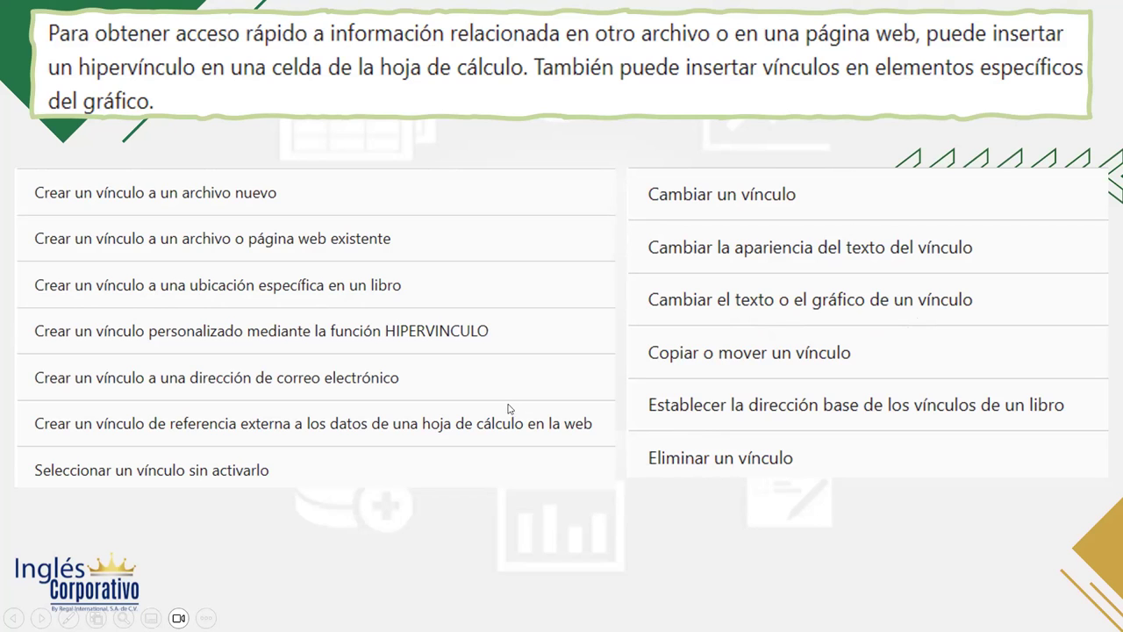
Step: Advance the slideshow to the slide explaining what clicking a link does
left_click(494, 471)
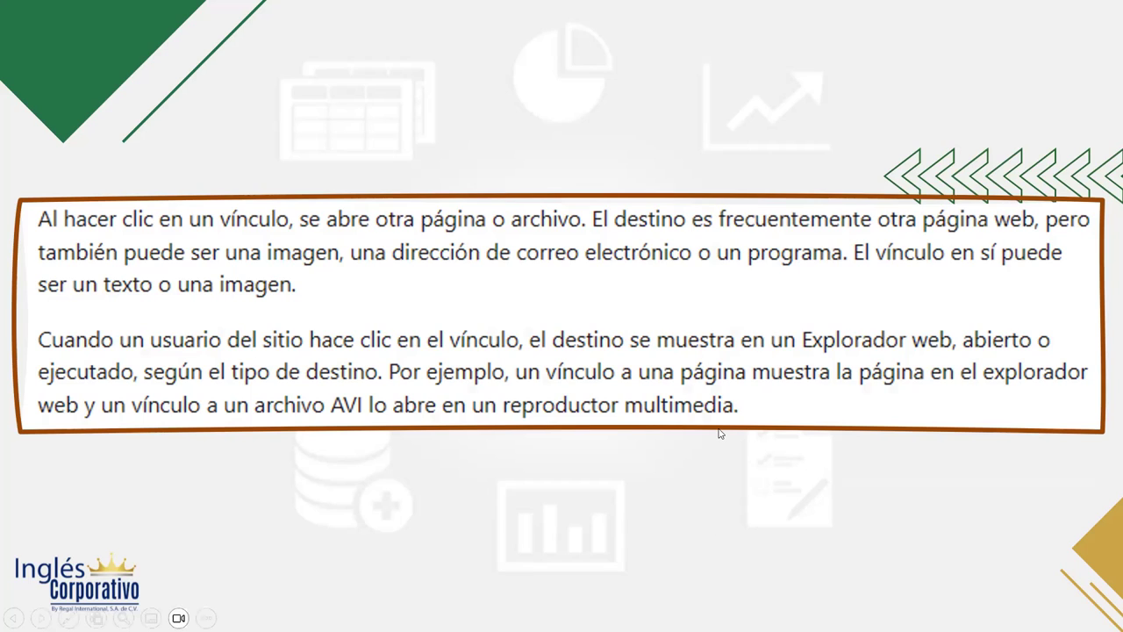
Step: Advance the presentation to the Ejemplos slide
left_click(588, 419)
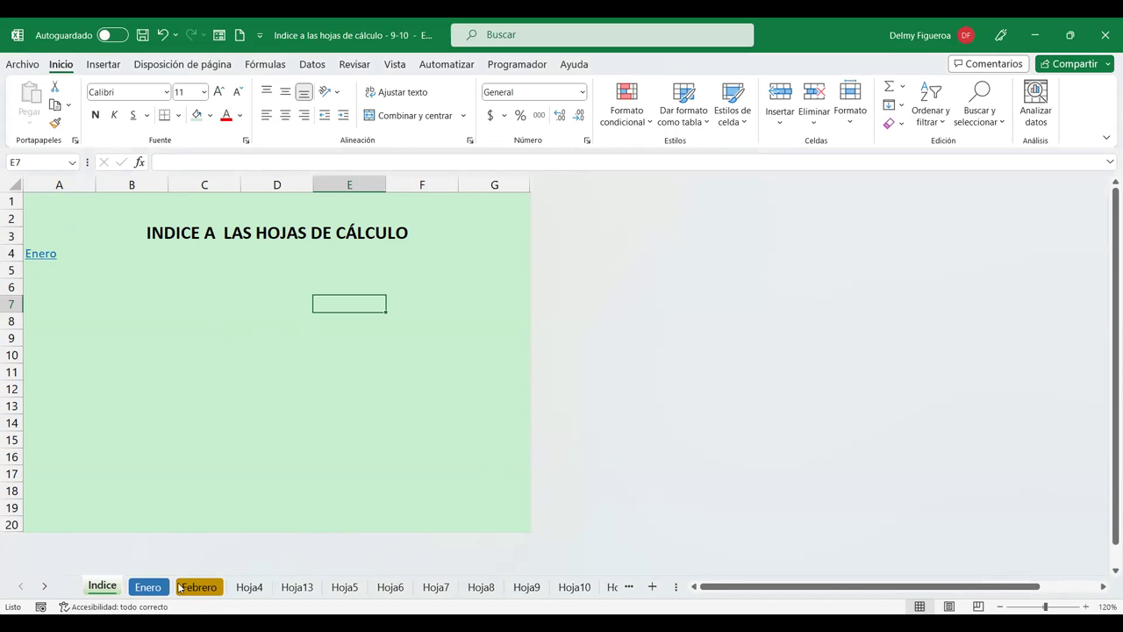
Step: Follow the Enero link in A4 to confirm it jumps to the blank Enero sheet
left_click(200, 232)
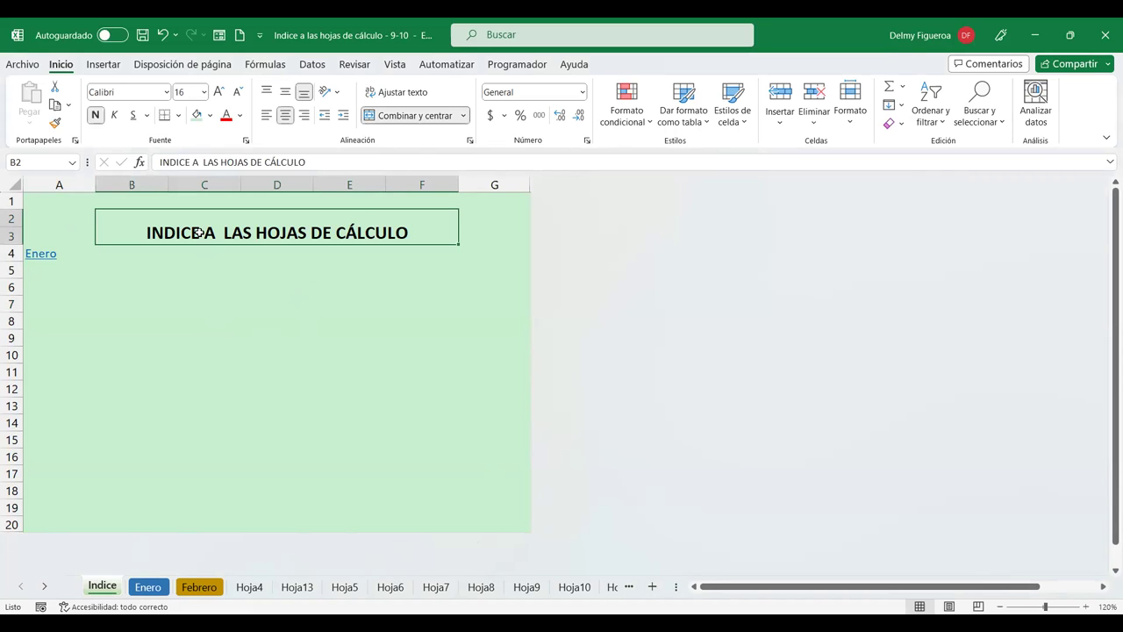
left_click(50, 267)
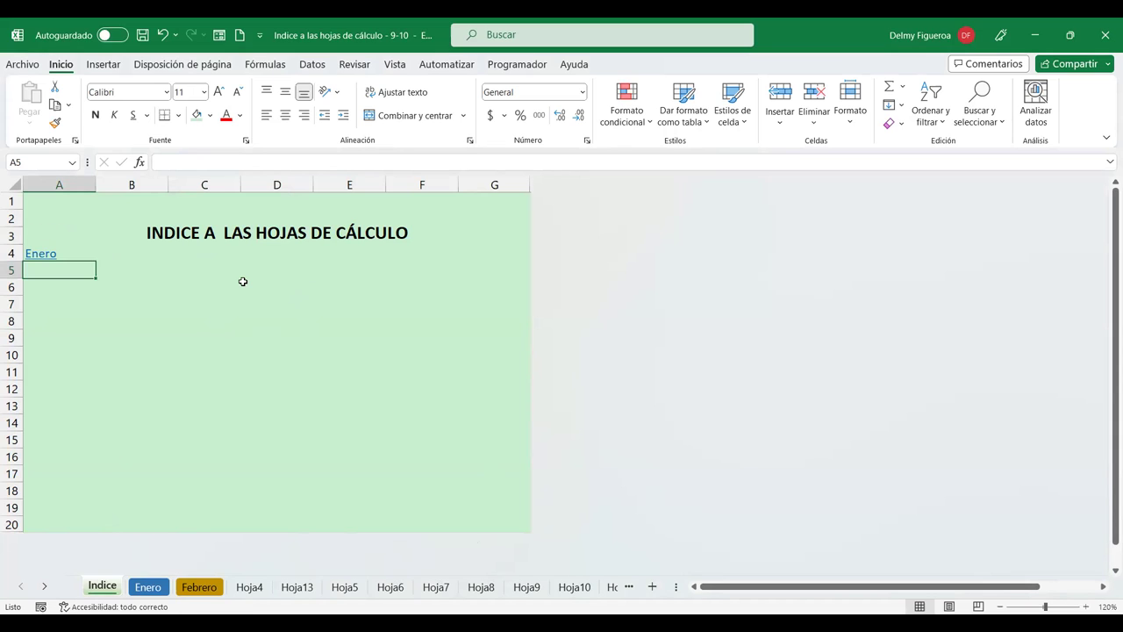
key("Up")
left_click(149, 295)
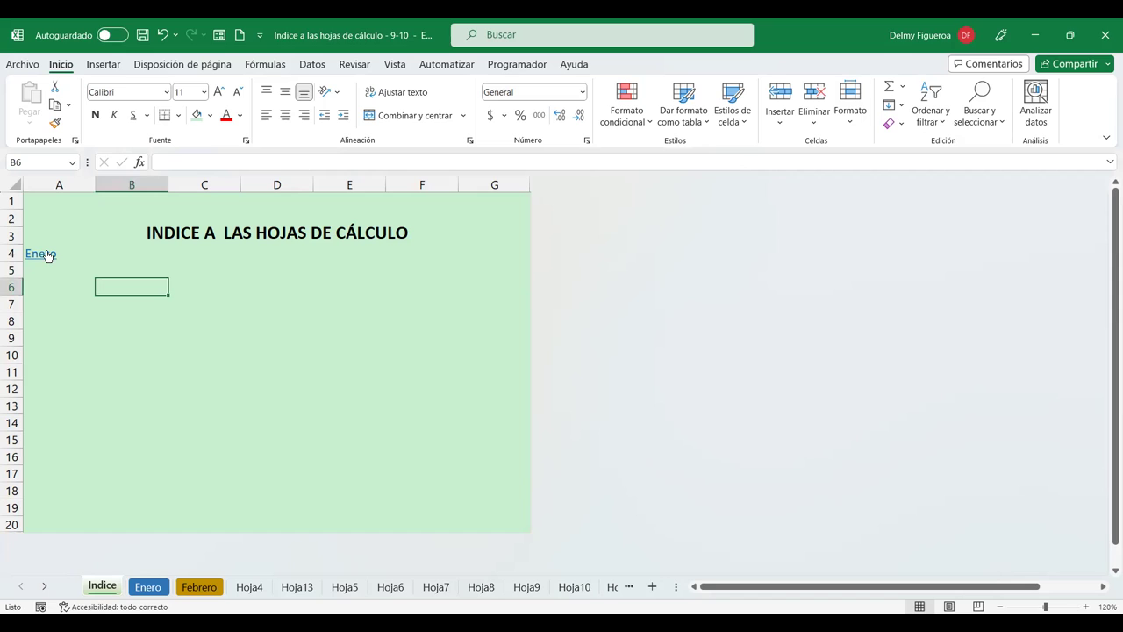
mouse_move(46, 257)
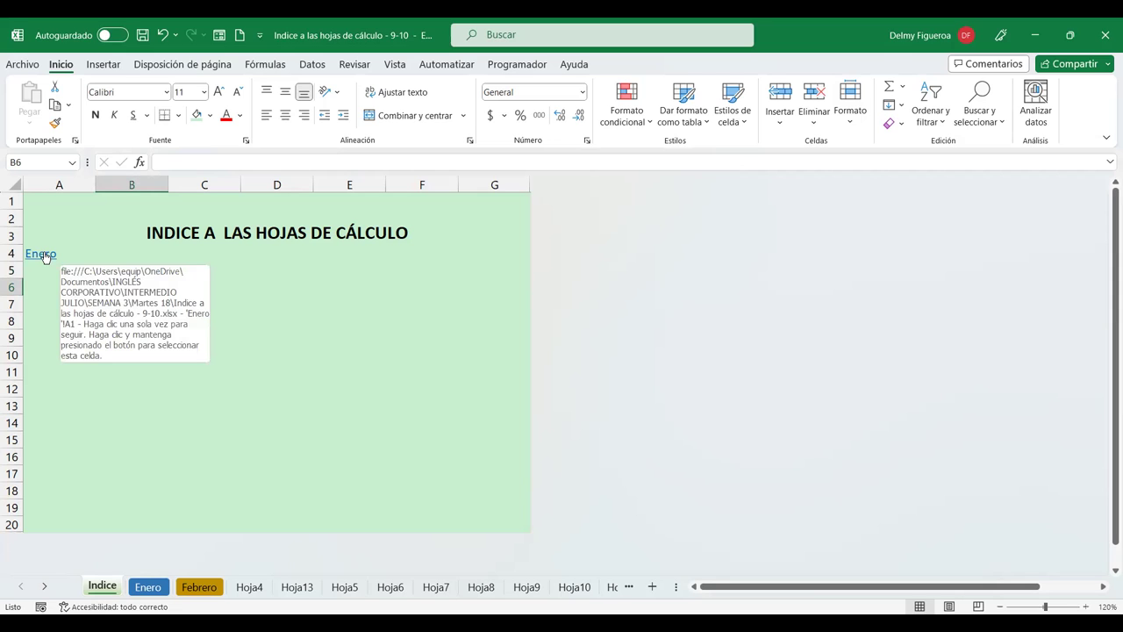
left_click(45, 257)
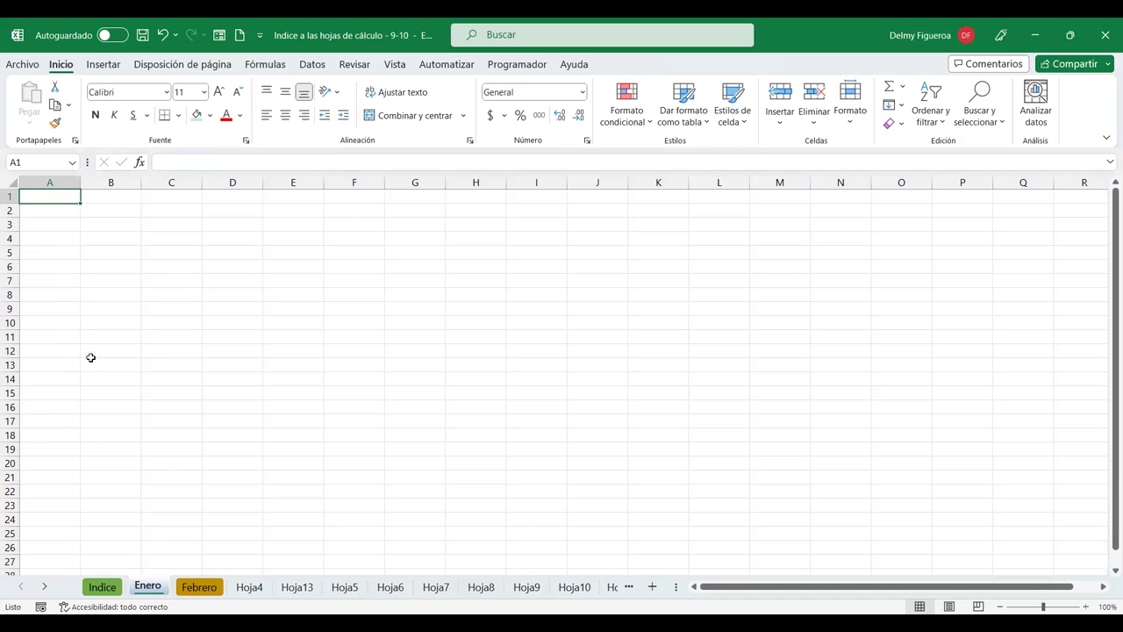
Step: Back on Indice, fill the Enero link down A4:A15 to list months through Diciembre
left_click(104, 588)
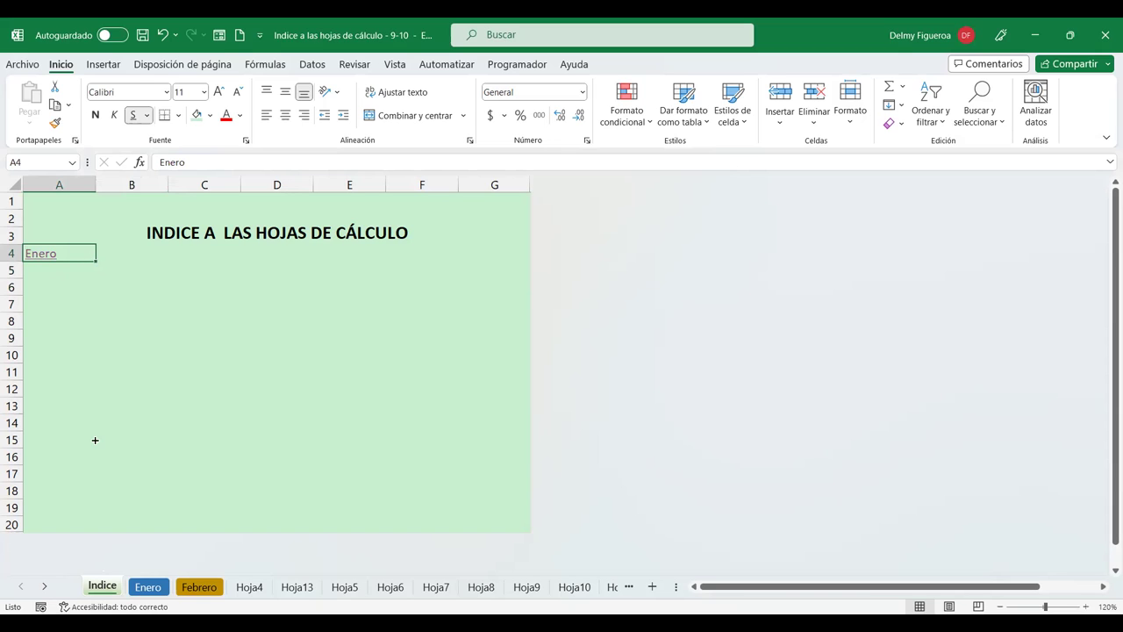
left_click_drag(96, 261, 95, 449)
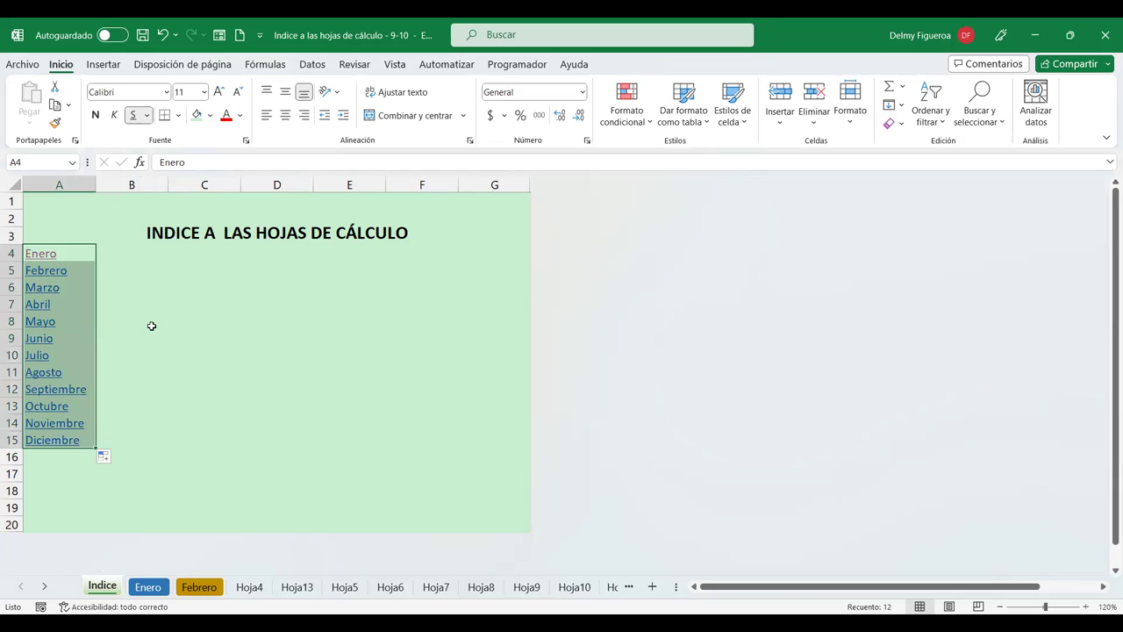
left_click(151, 325)
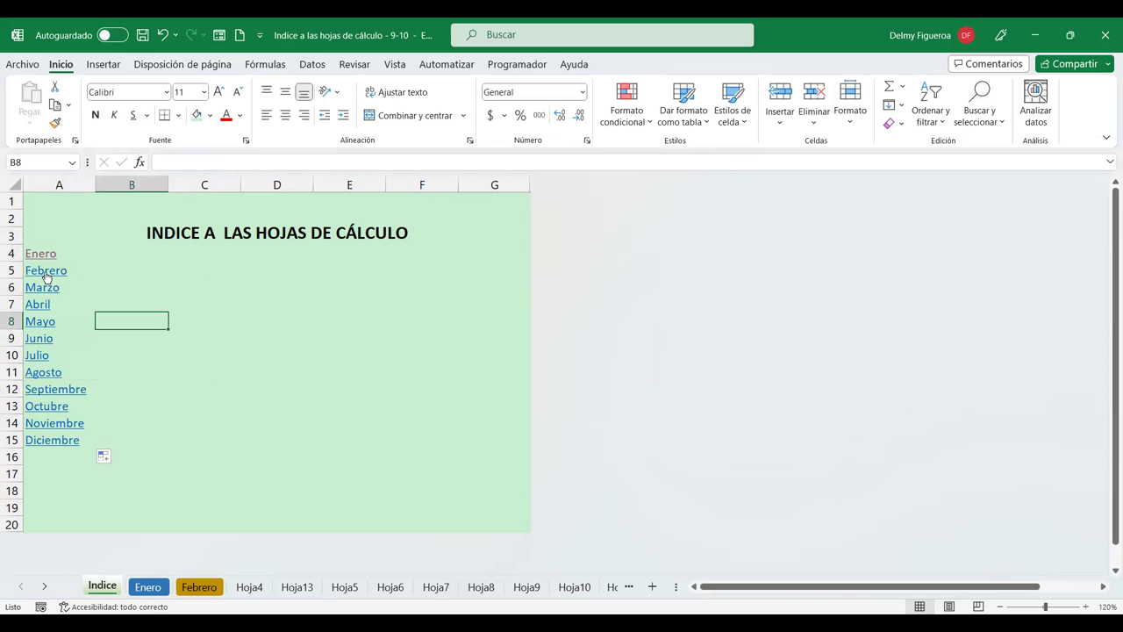
Step: Test the Febrero and Diciembre links, then select the month list A4:A15
left_click(51, 276)
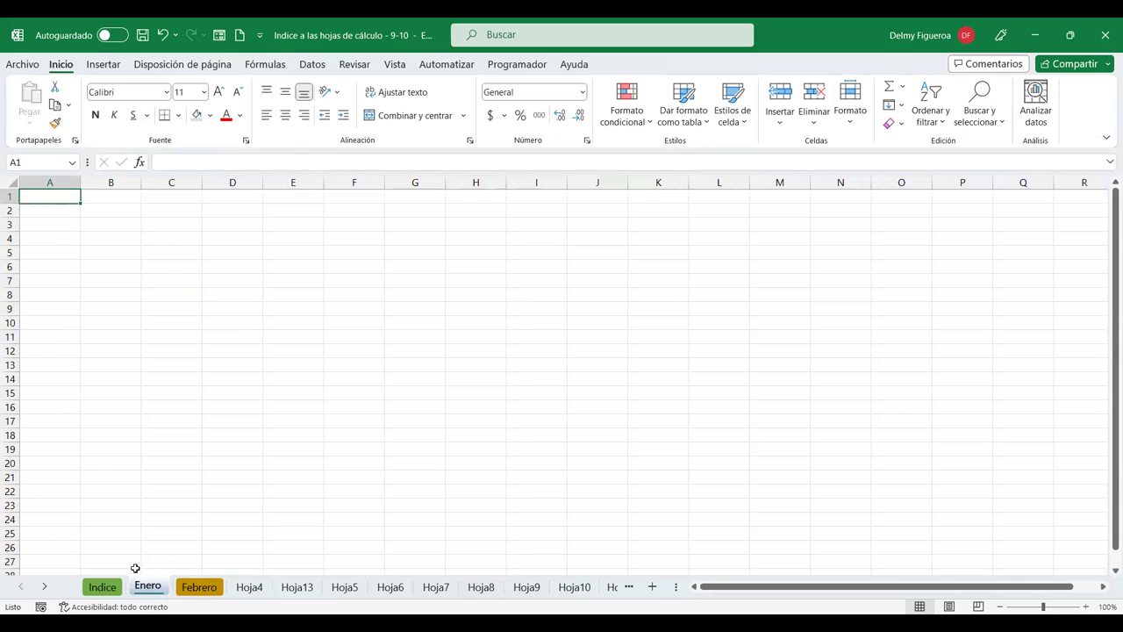
left_click(107, 593)
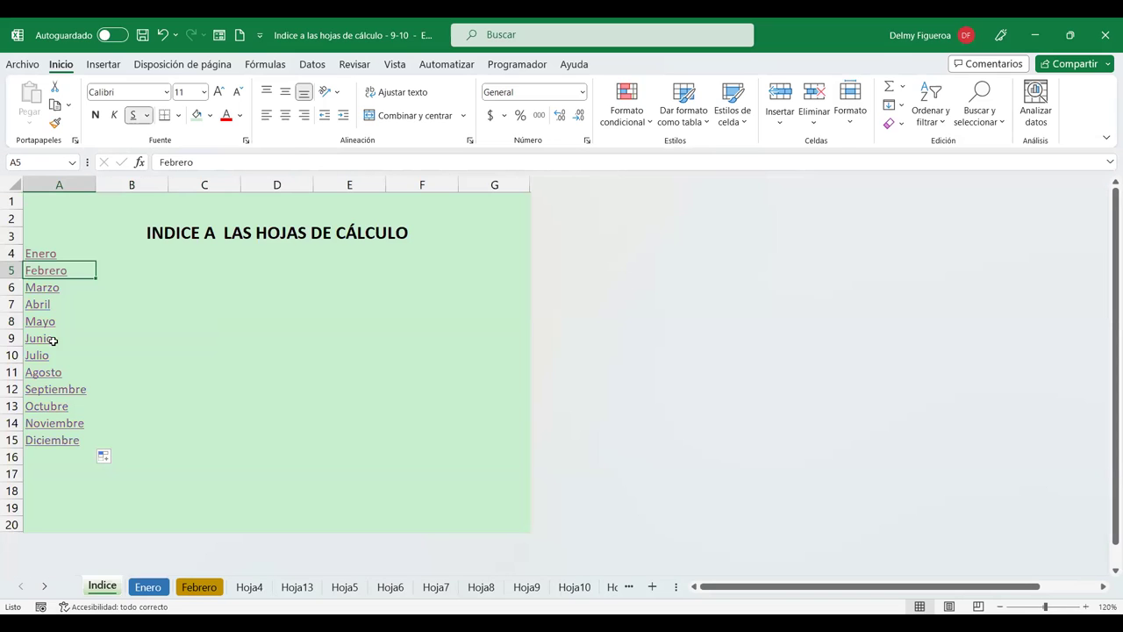
left_click(66, 446)
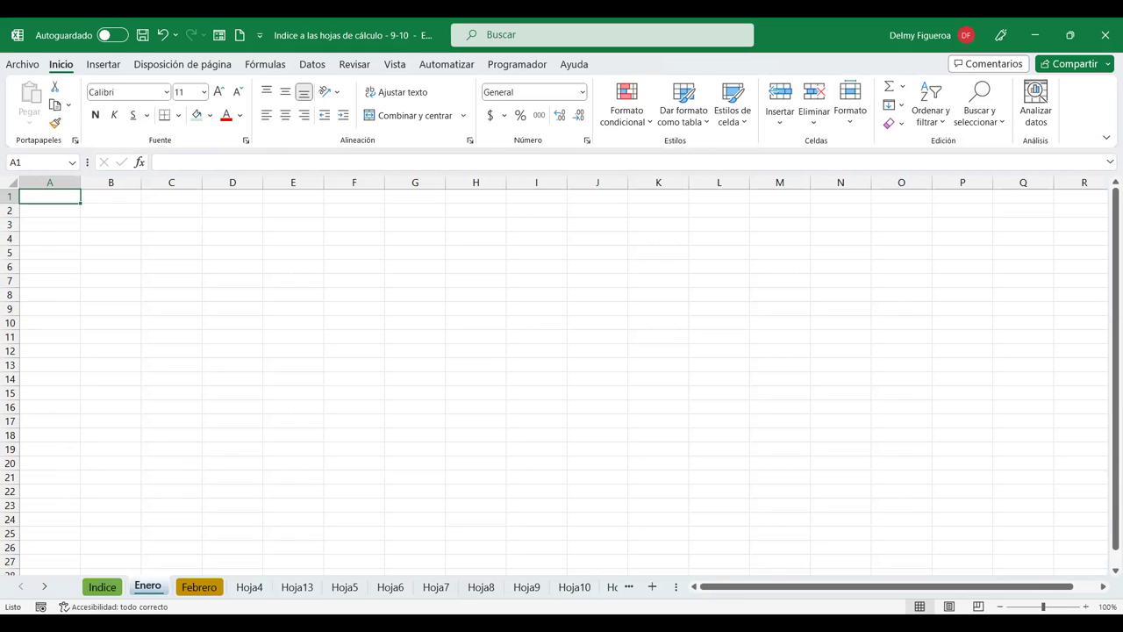
left_click(109, 587)
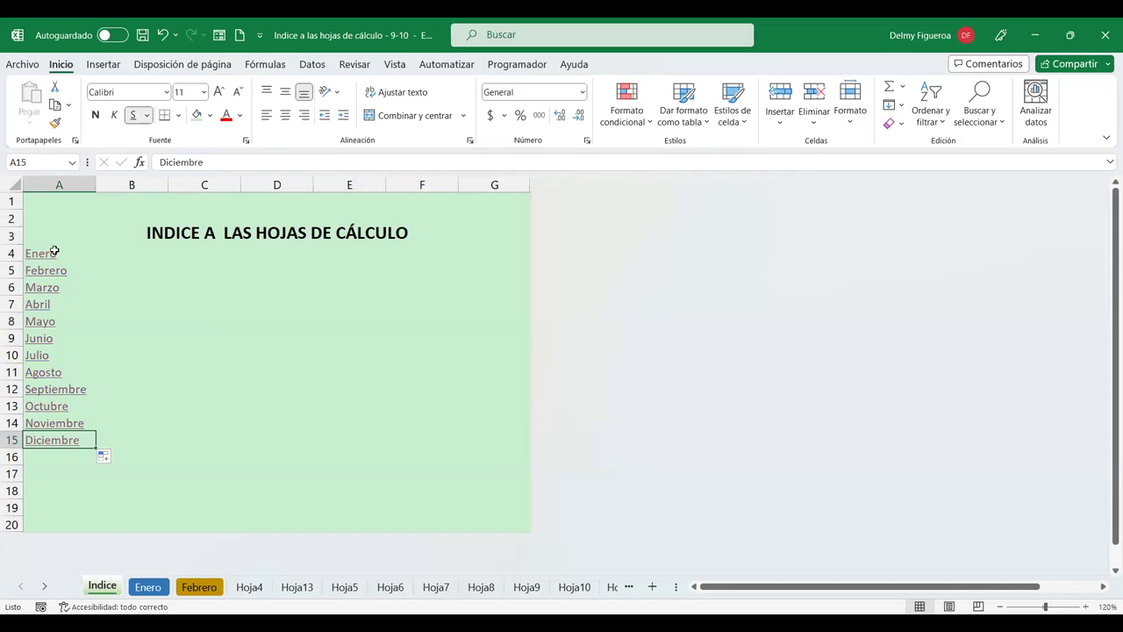
left_click(124, 281)
left_click_drag(76, 253, 69, 445)
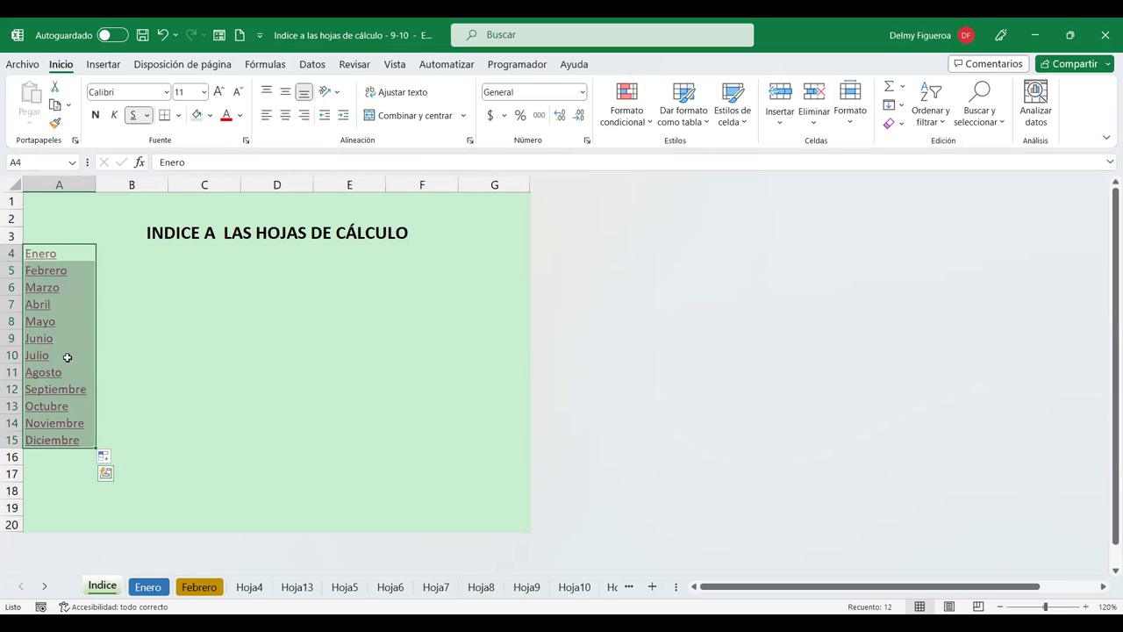
Step: Remove the hyperlinks from A4:A15 and paint B4's formatting over the month list
right_click(68, 357)
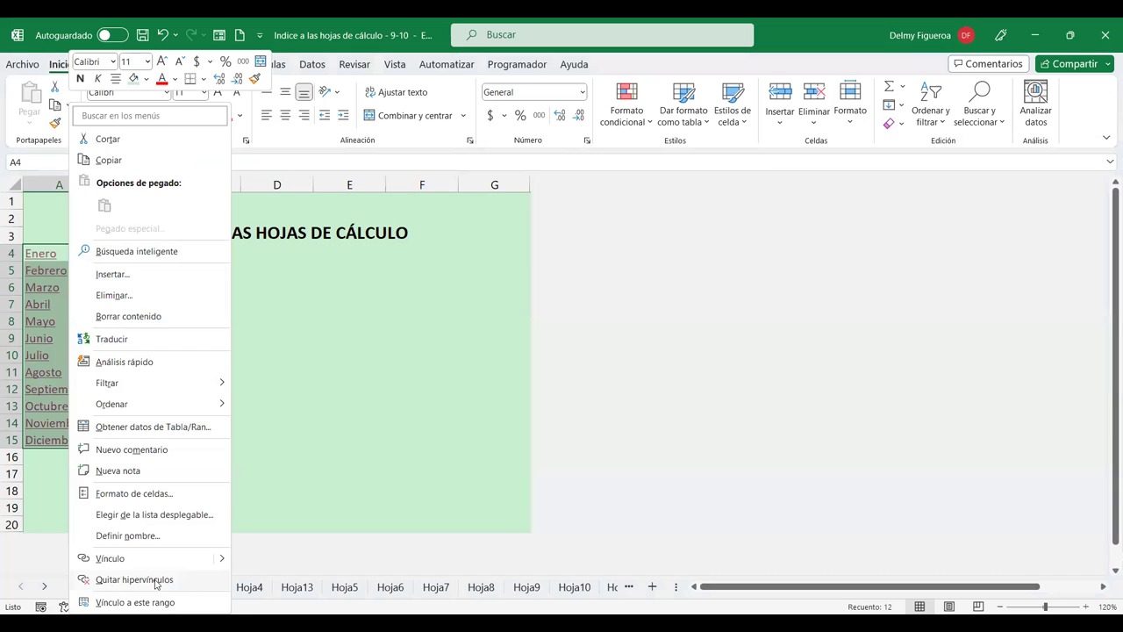
left_click(156, 581)
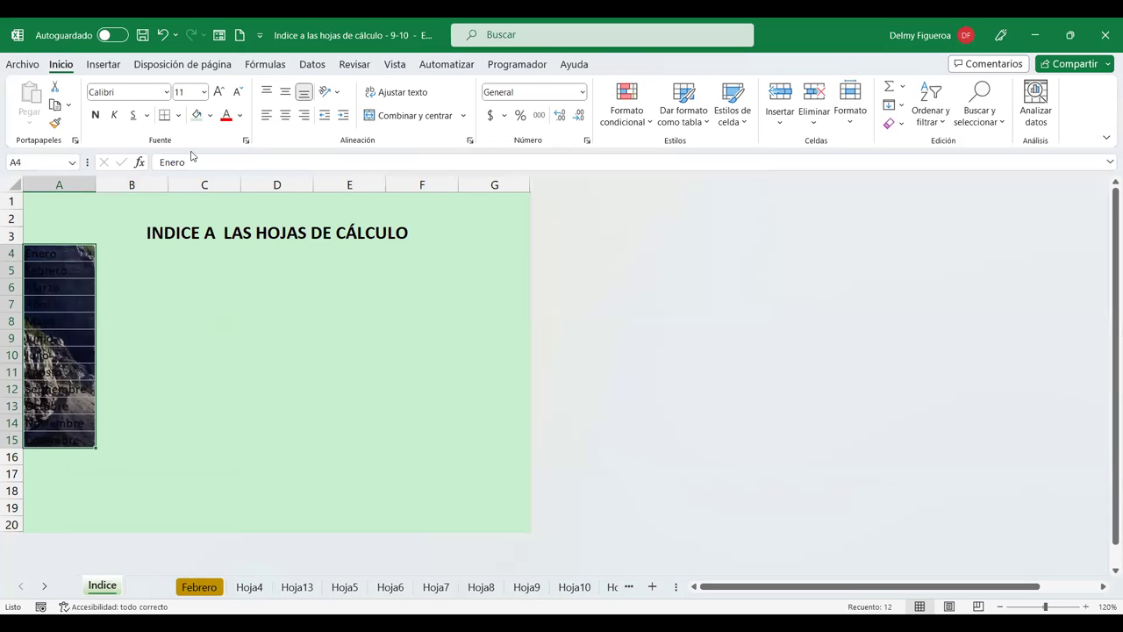
left_click(127, 250)
left_click(54, 124)
left_click_drag(65, 254, 72, 445)
left_click(143, 267)
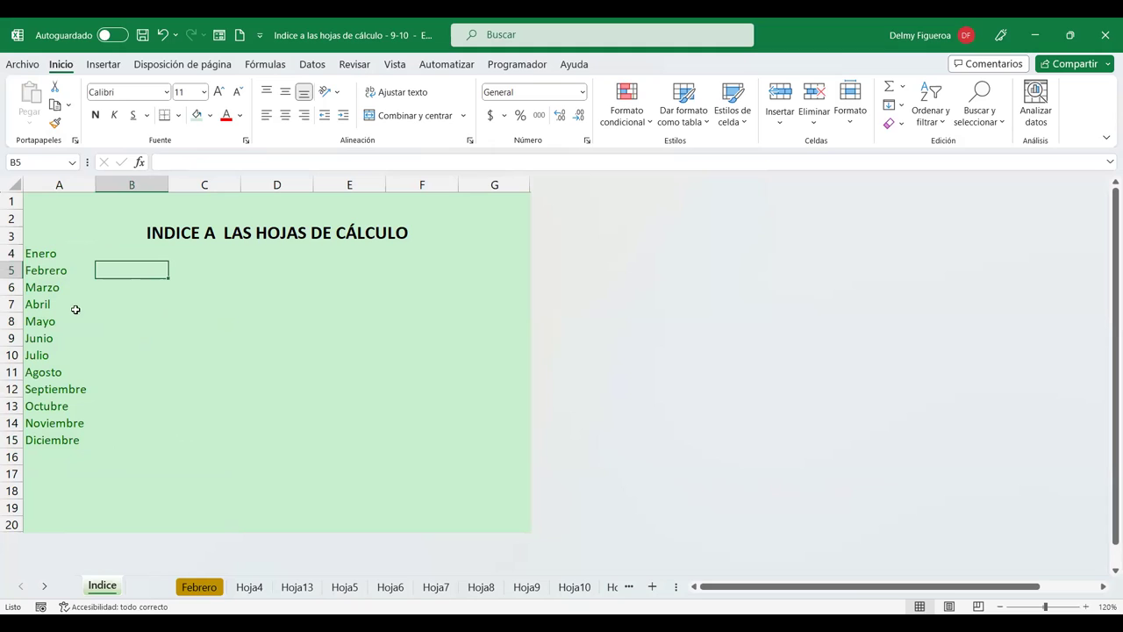
left_click(53, 252)
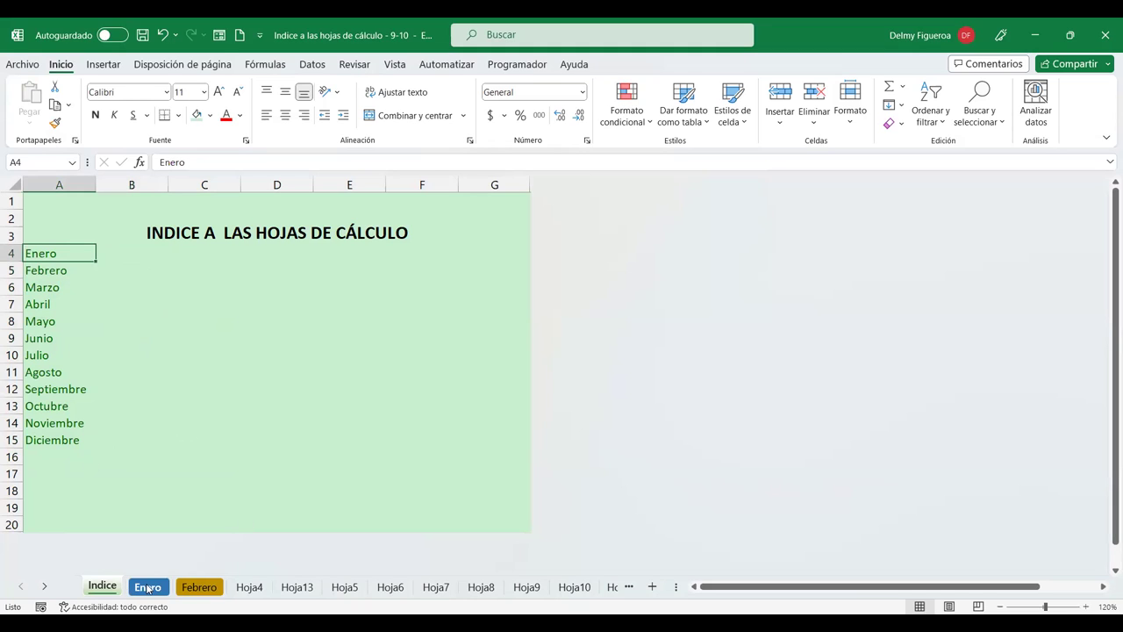
Step: Rename sheets Hoja4, Hoja13 and Hoja5 to Marzo, Abril and Mayo
double_click(250, 588)
type("MArzo")
key("BackSpace")
key("BackSpace")
key("BackSpace")
key("BackSpace")
type("arzo")
key("Return")
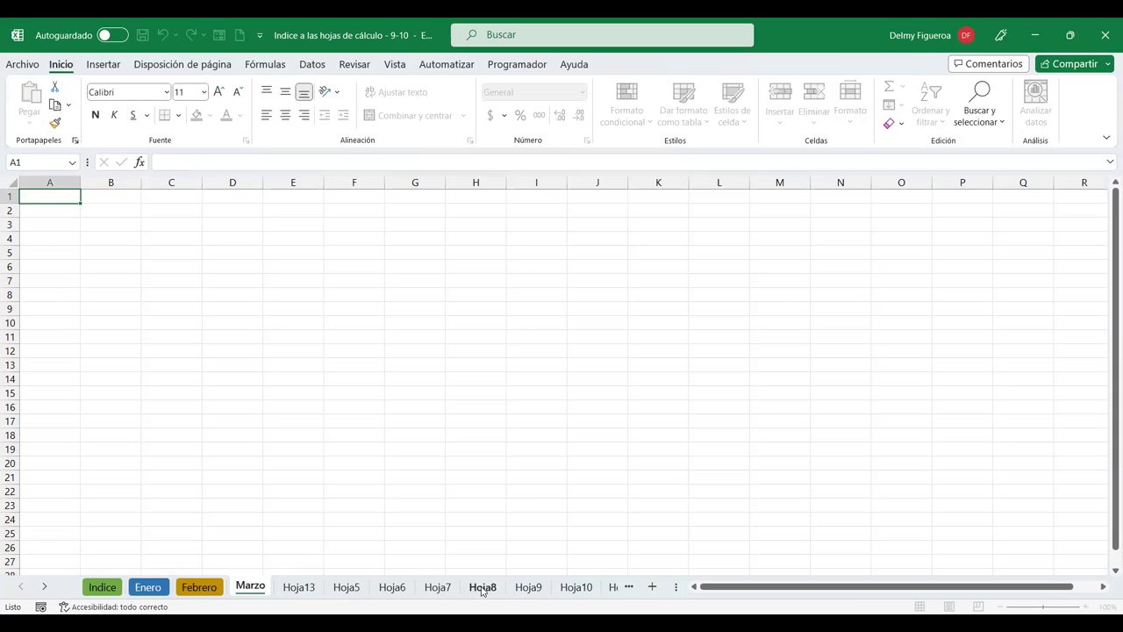
type("}")
double_click(292, 589)
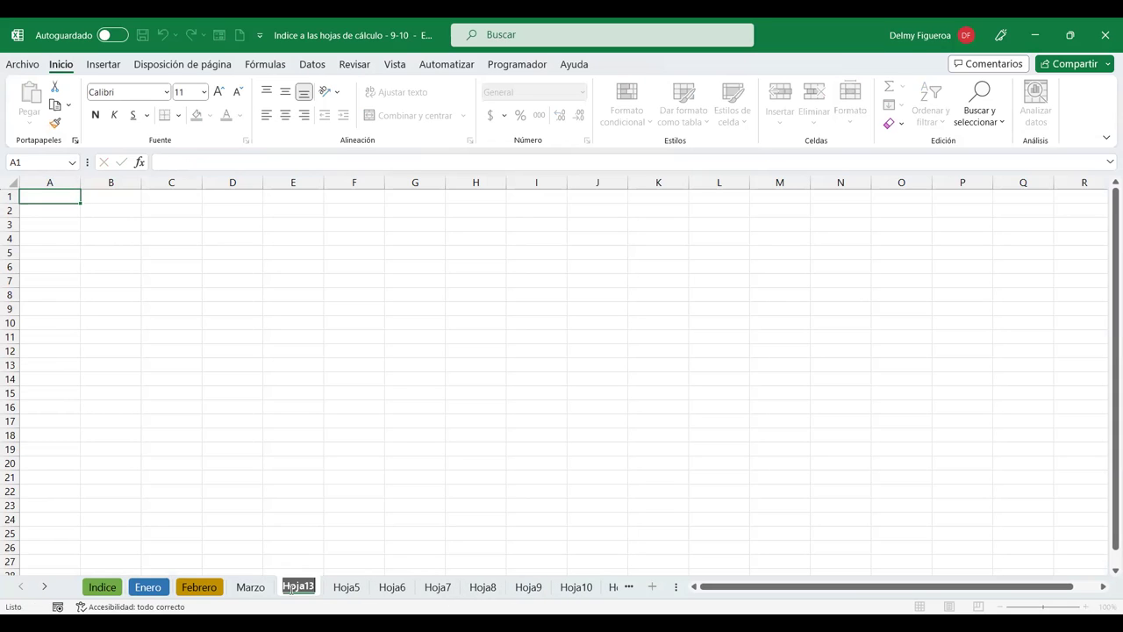
type("Abril")
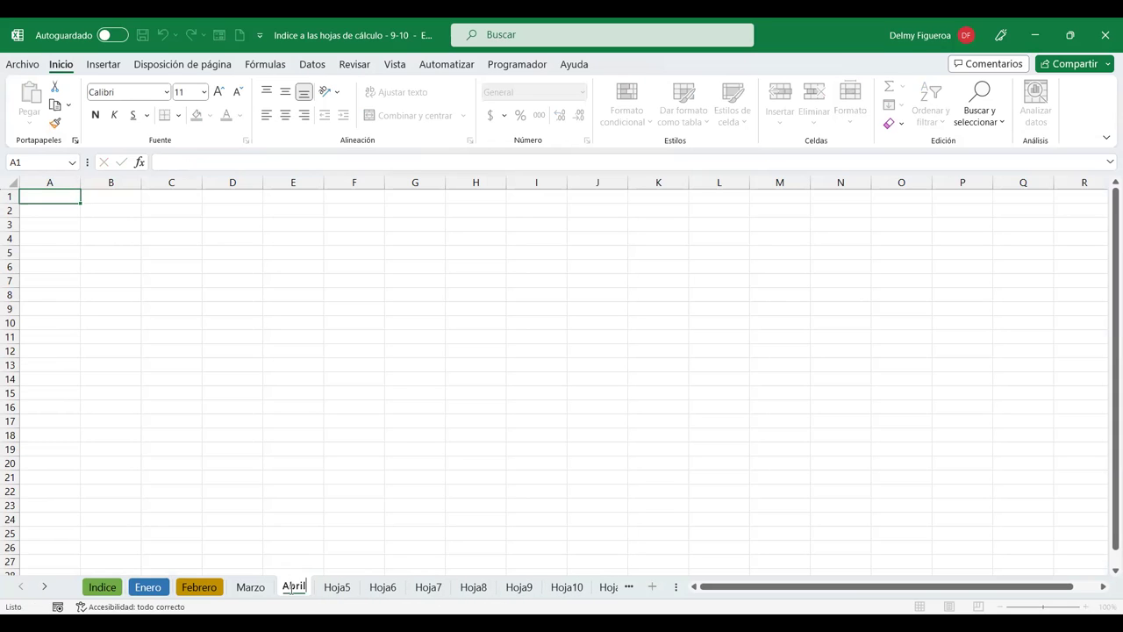
key("Return")
double_click(336, 590)
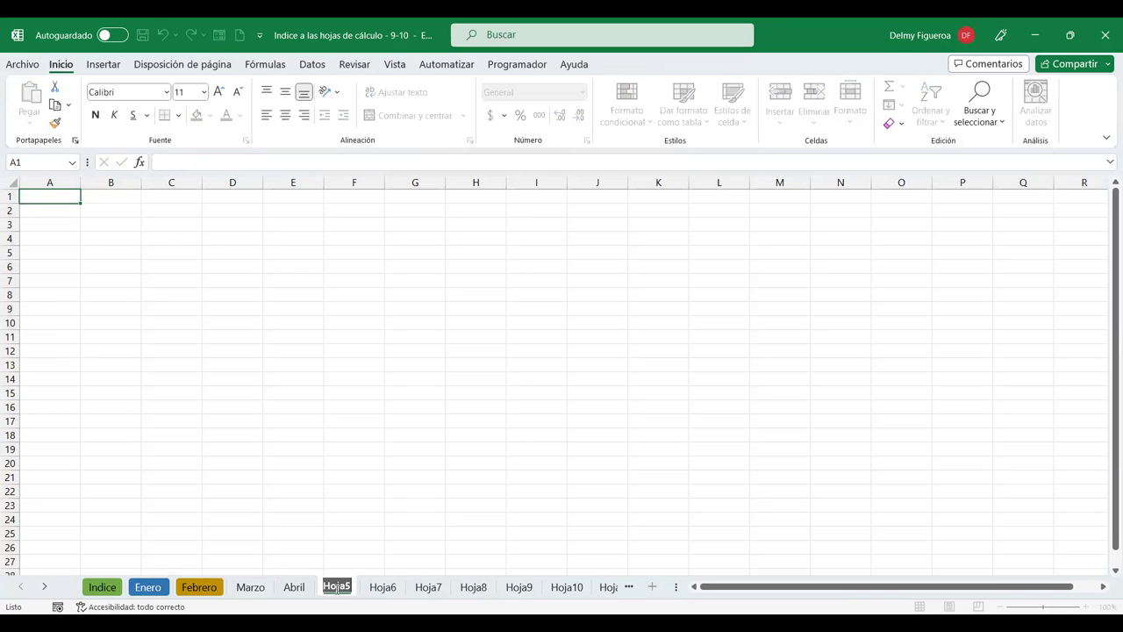
type("Mayo")
key("Return")
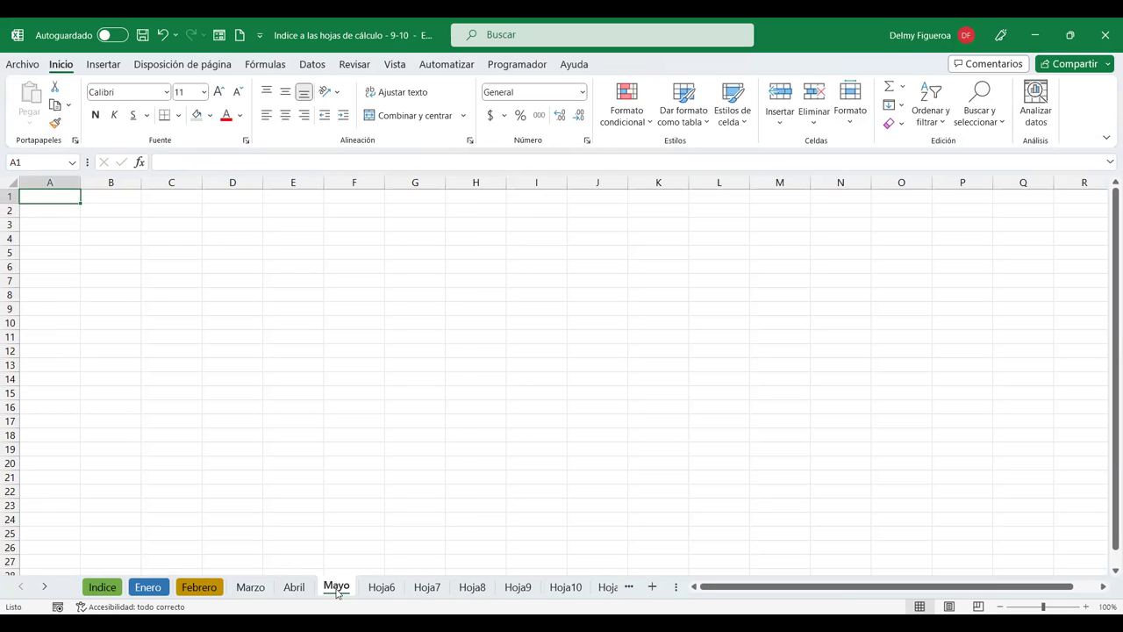
Step: Rename Hoja6, Hoja7 and Hoja8 to Junio, Julio and Agosto, resolving a duplicate Julio
double_click(377, 588)
type("Junio")
key("Return")
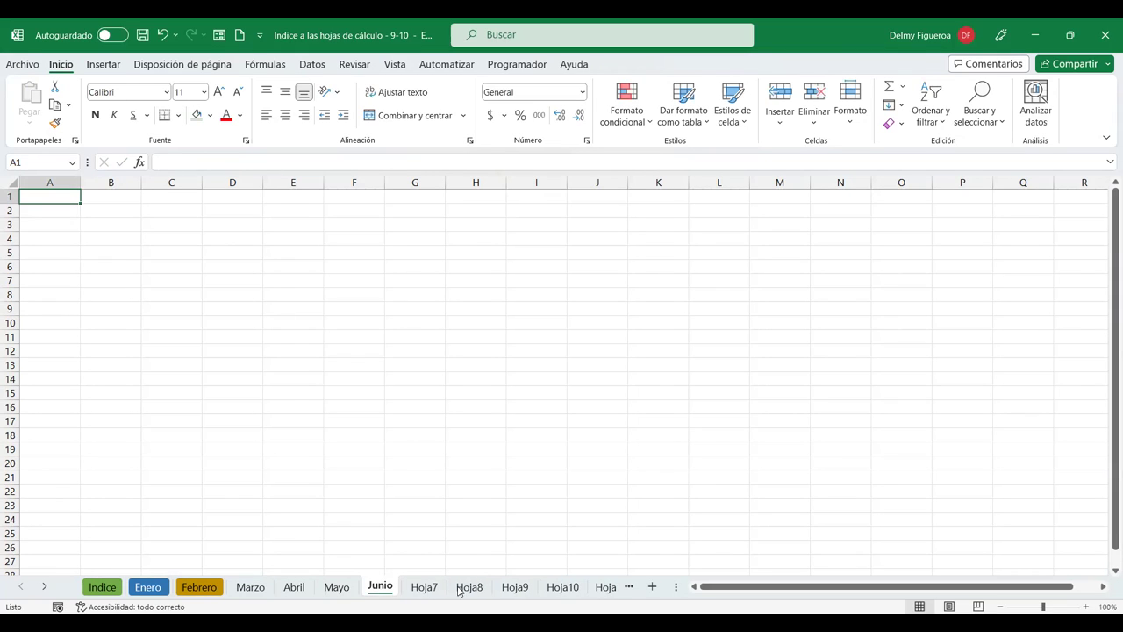
double_click(412, 588)
type("Julio")
key("Return")
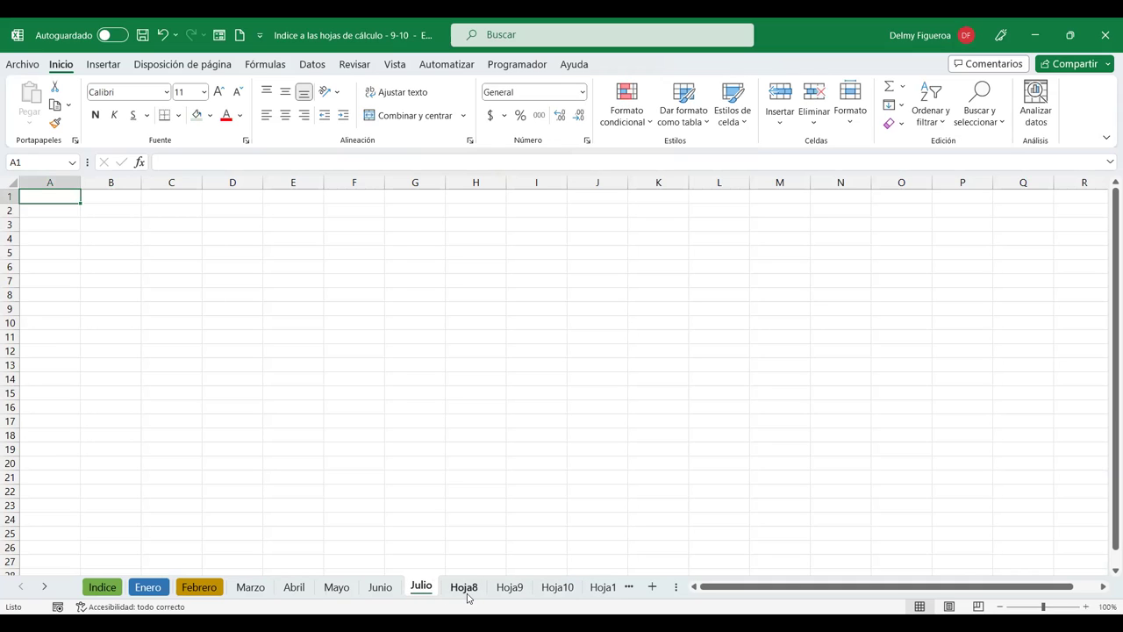
double_click(466, 590)
type("Julio")
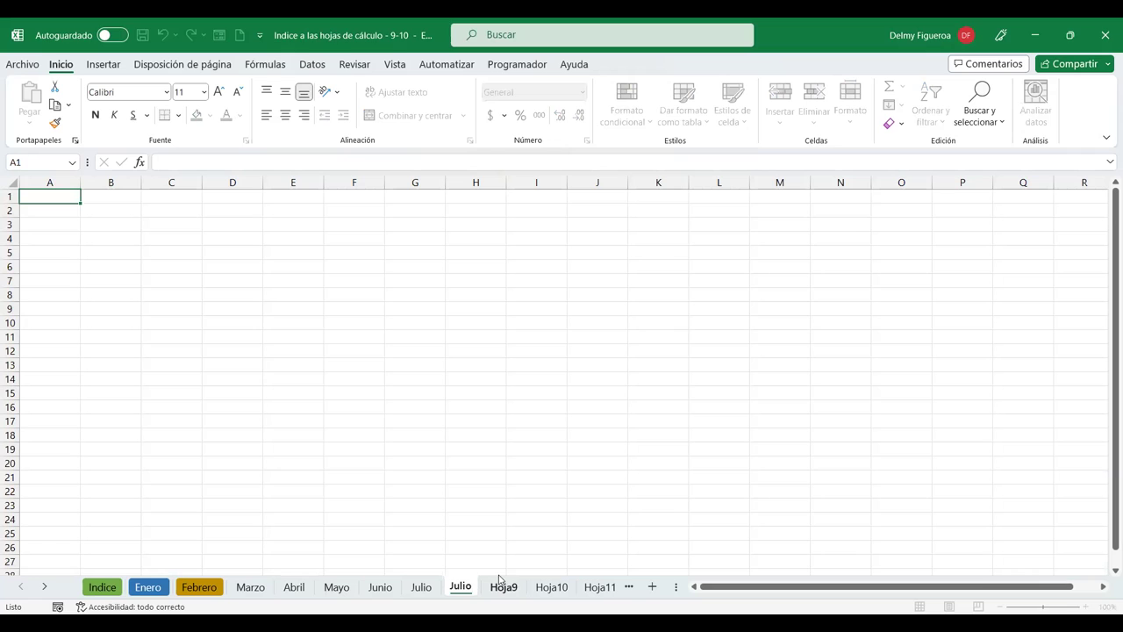
key("Return")
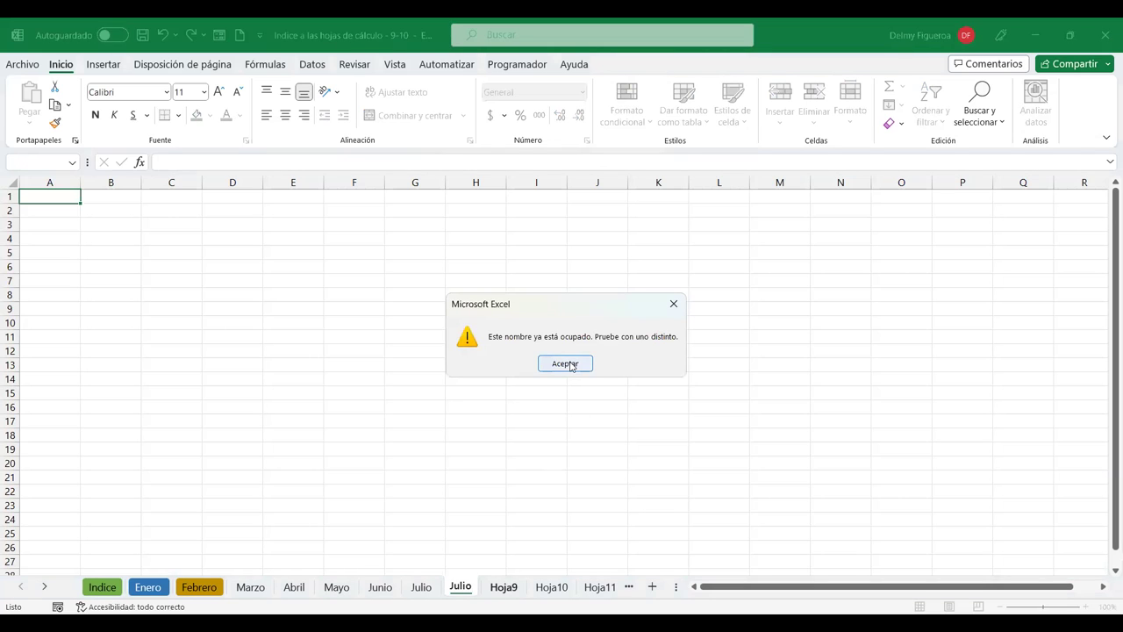
left_click(572, 365)
type("Agosto")
key("Return")
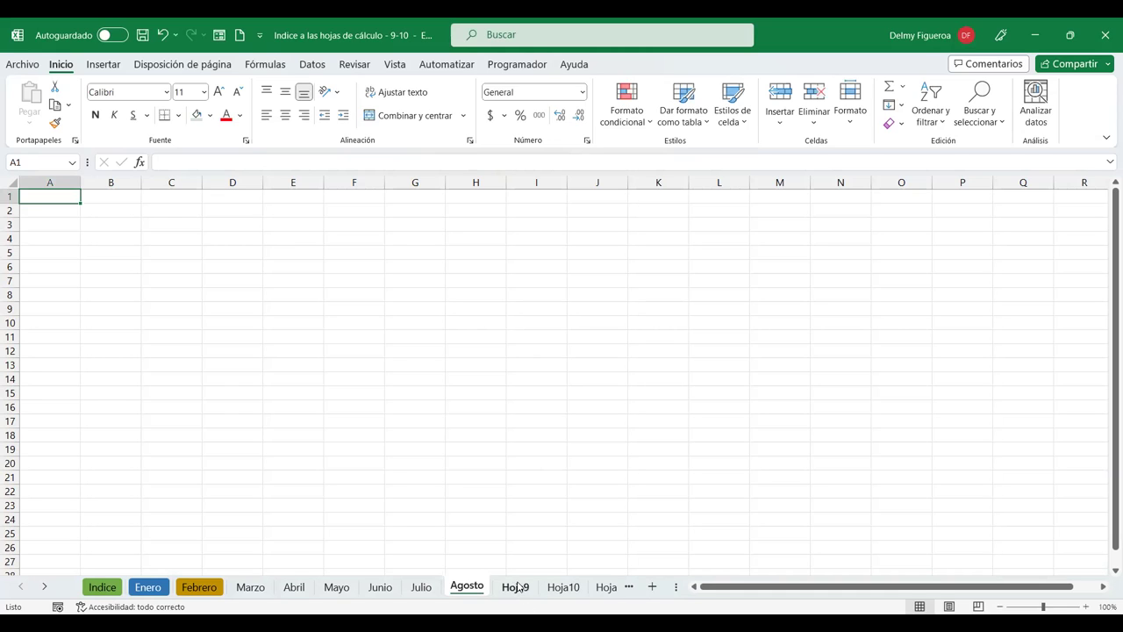
Step: Rename Hoja9 to Septiembre and Hoja10 to Octubre
double_click(518, 586)
type("Septeimbe")
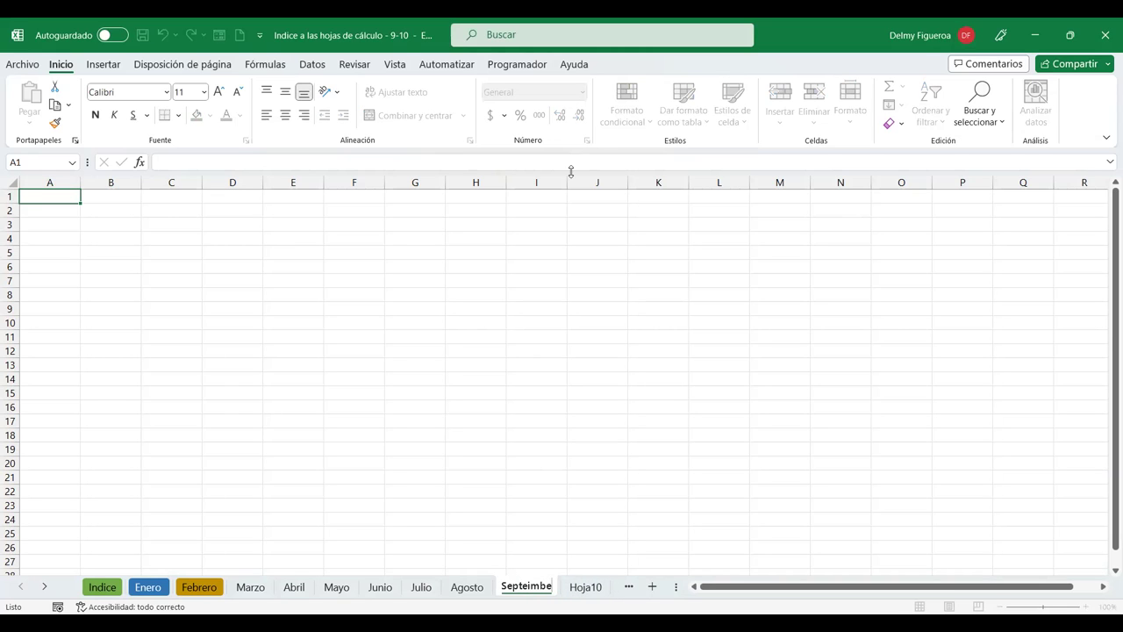
key("BackSpace")
key("BackSpace")
key("BackSpace")
type("iembre 2024")
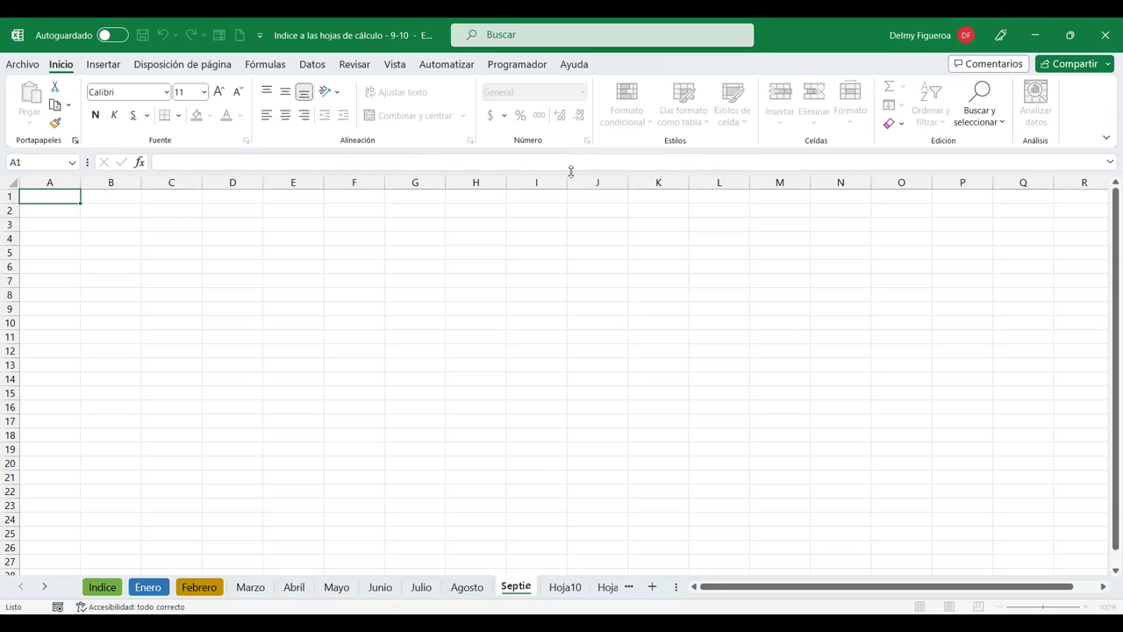
key("Return")
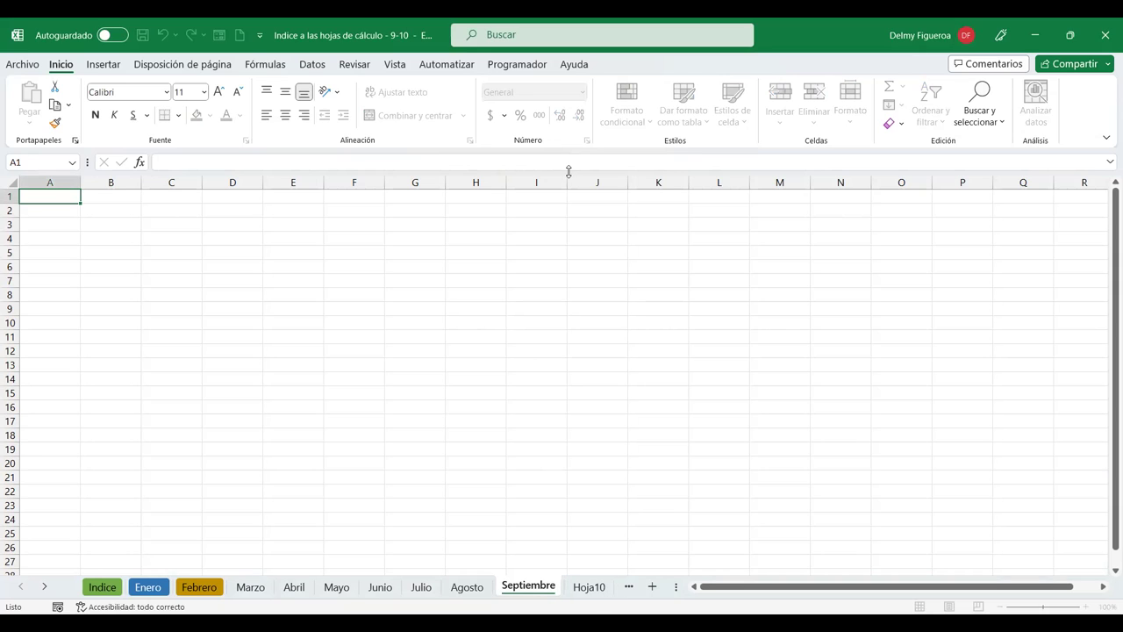
double_click(588, 586)
type("Octubre")
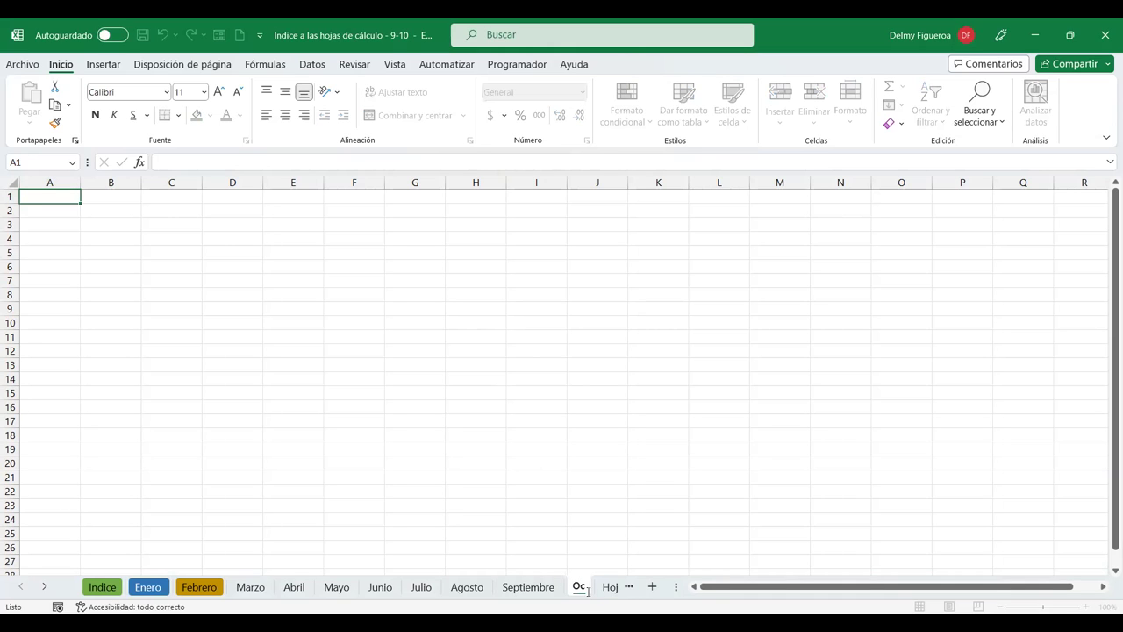
key("Return")
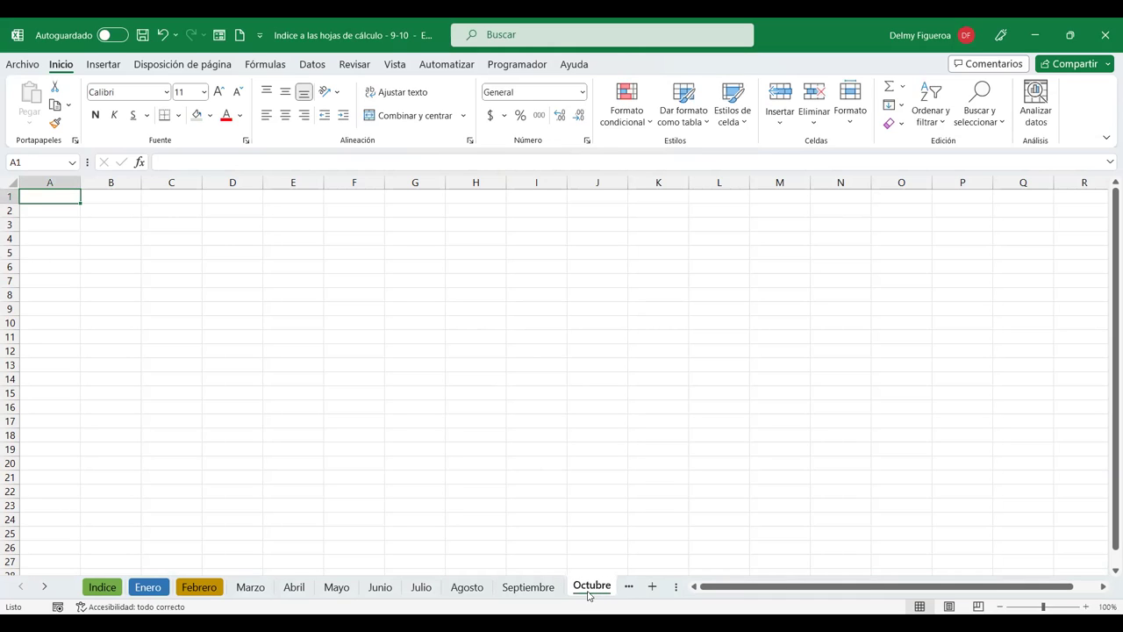
Step: Rename Hoja11 to Noviembre and Hoja12 to Diciembre
left_click(45, 588)
left_click(48, 590)
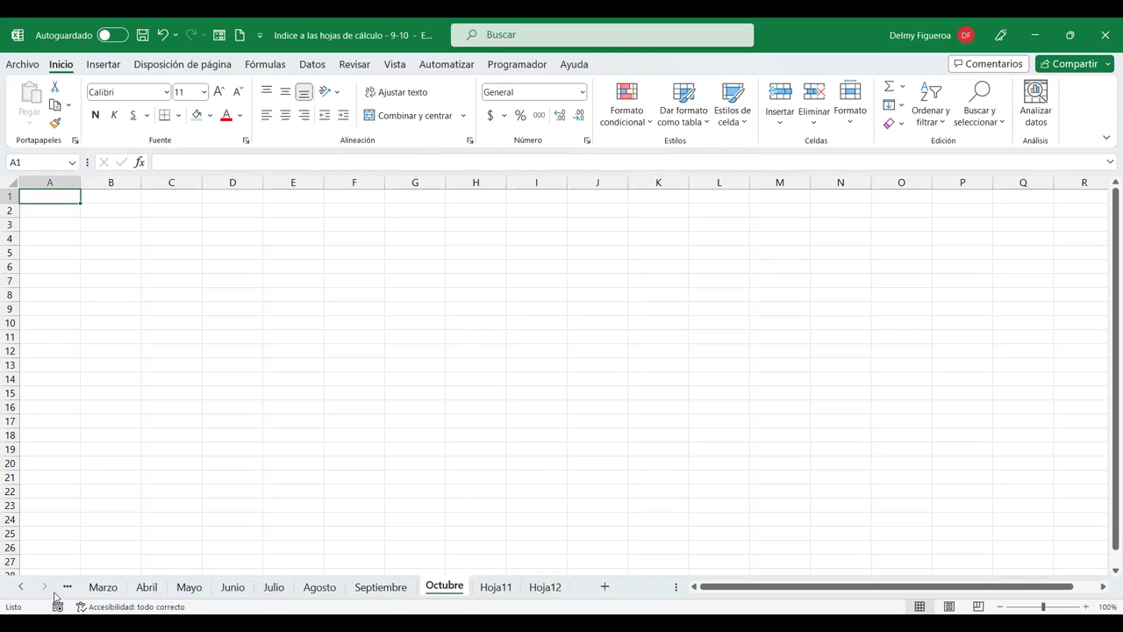
left_click(503, 586)
double_click(503, 587)
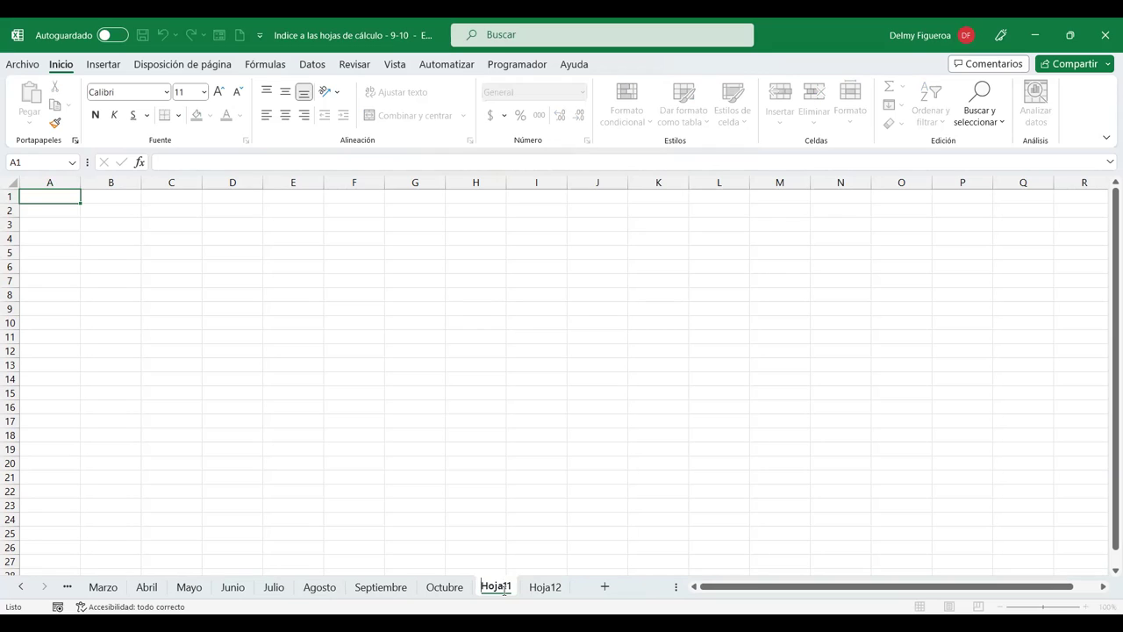
key("BackSpace")
key("BackSpace")
key("BackSpace")
key("BackSpace")
key("BackSpace")
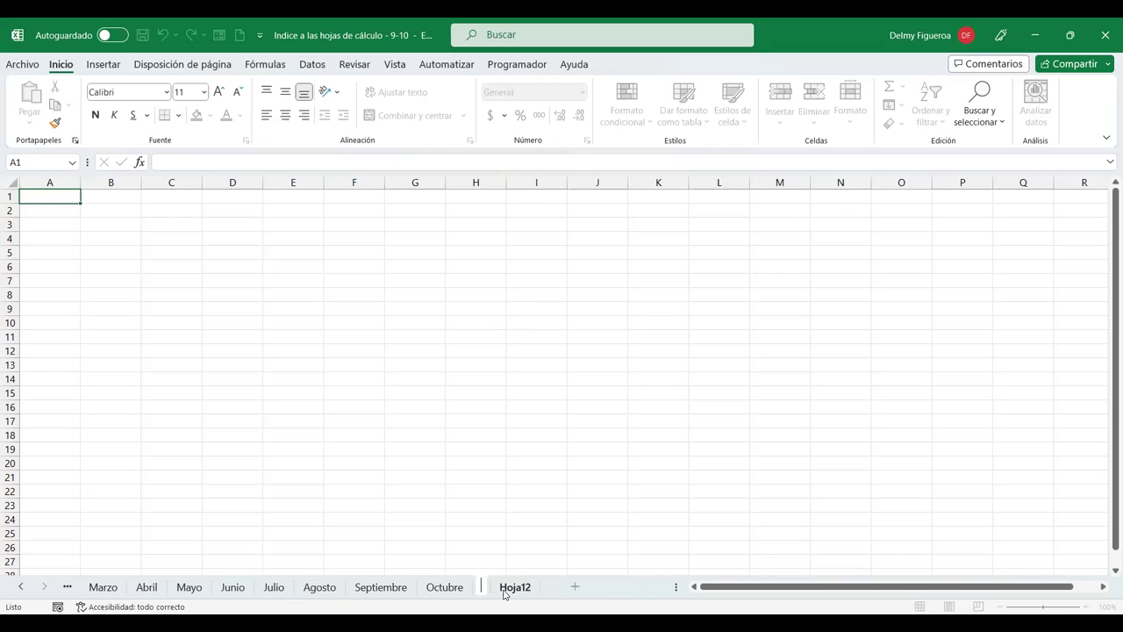
type("Noviembre")
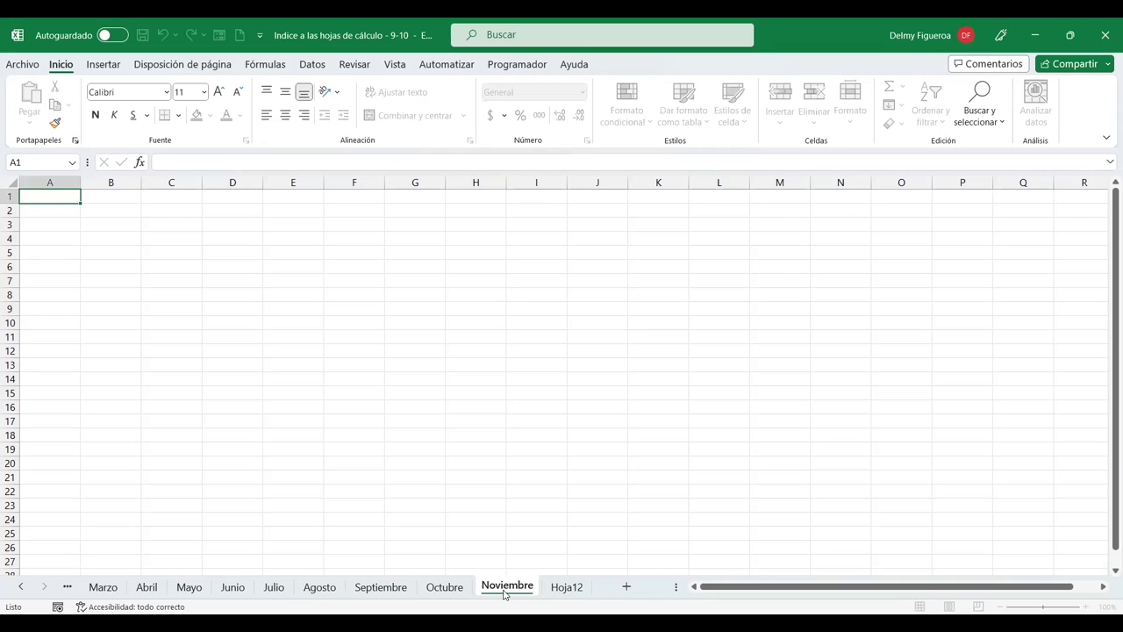
key("Return")
left_click(553, 586)
double_click(555, 586)
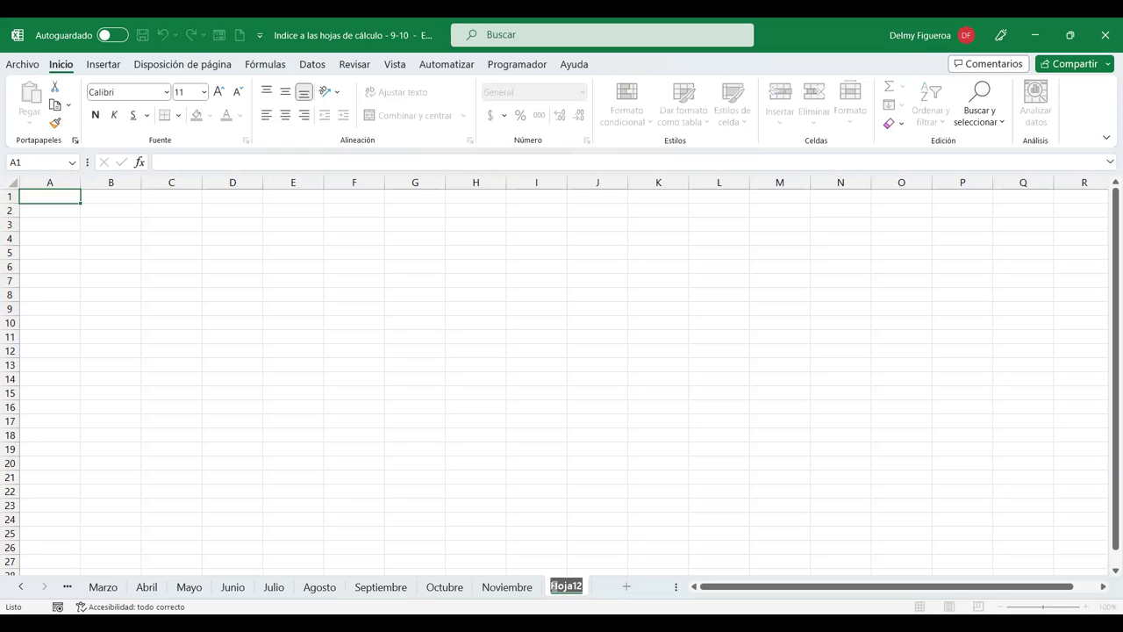
type("Diciembre")
key("Return")
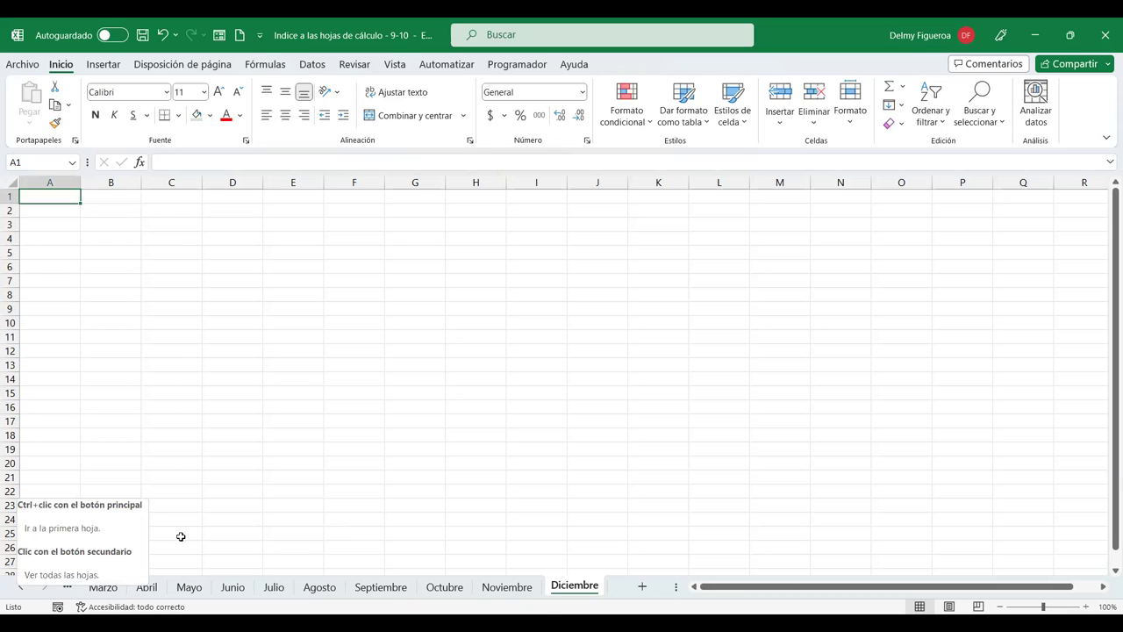
Step: Scroll the sheet tabs back to the start and return to the Indice sheet
left_click(21, 592)
left_click(21, 591)
left_click(21, 591)
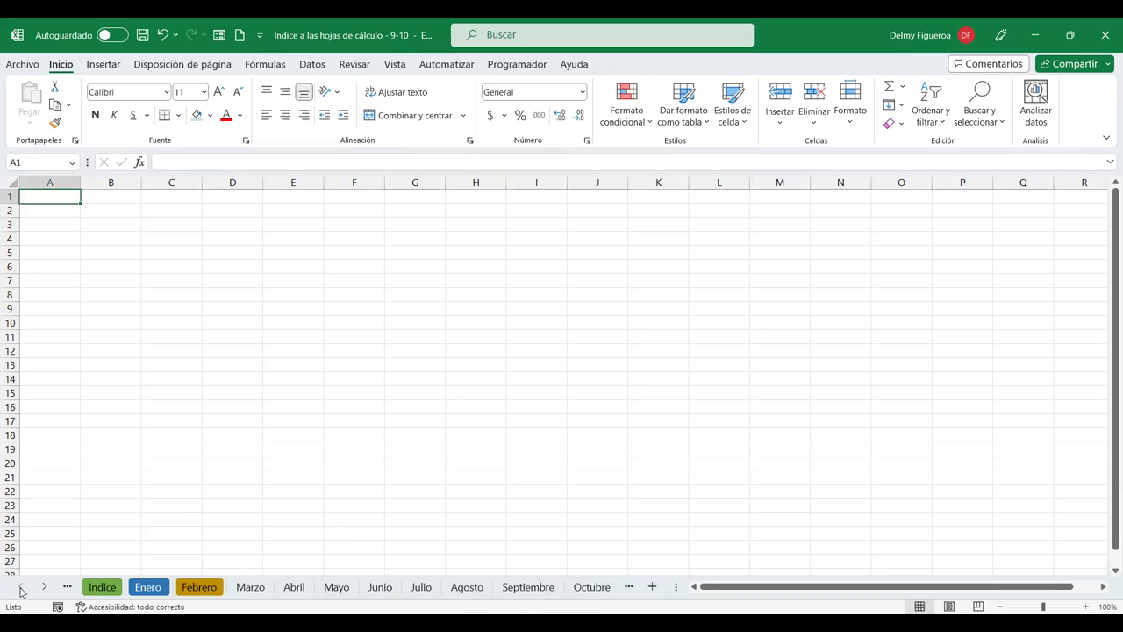
left_click(98, 588)
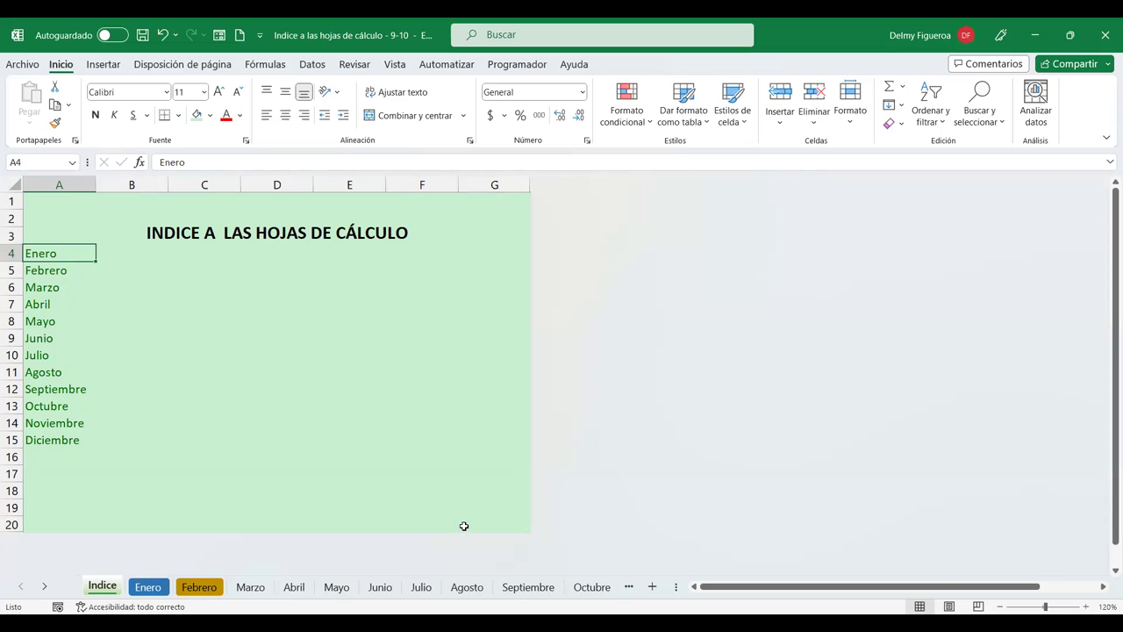
Step: Colour the Marzo, Abril and Mayo tabs light gold, light green and light blue
left_click(254, 591)
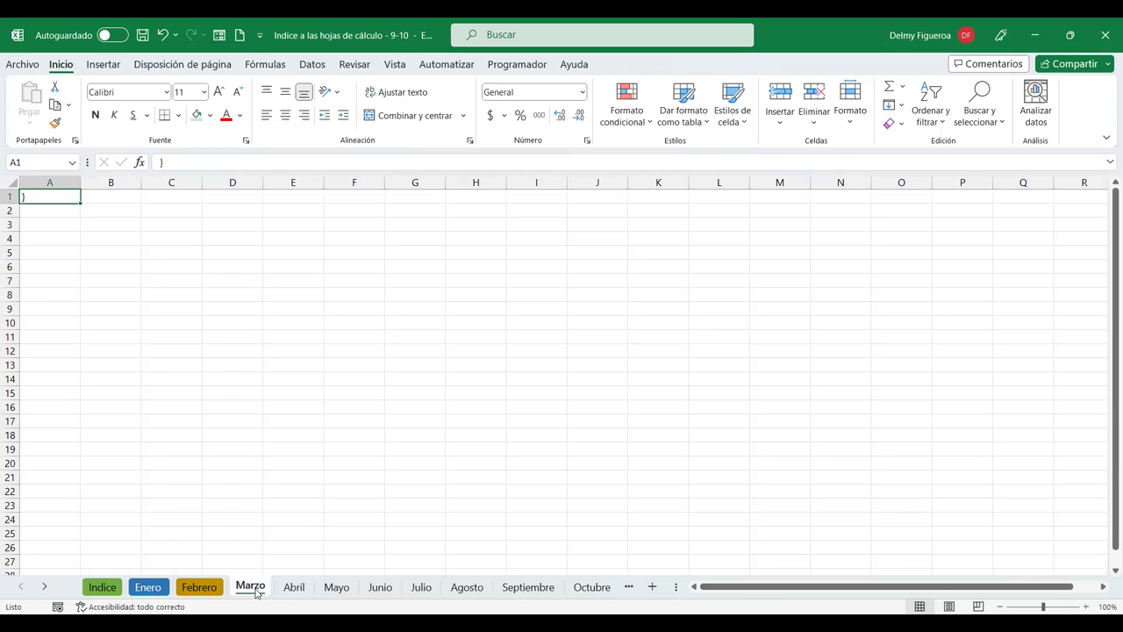
right_click(254, 586)
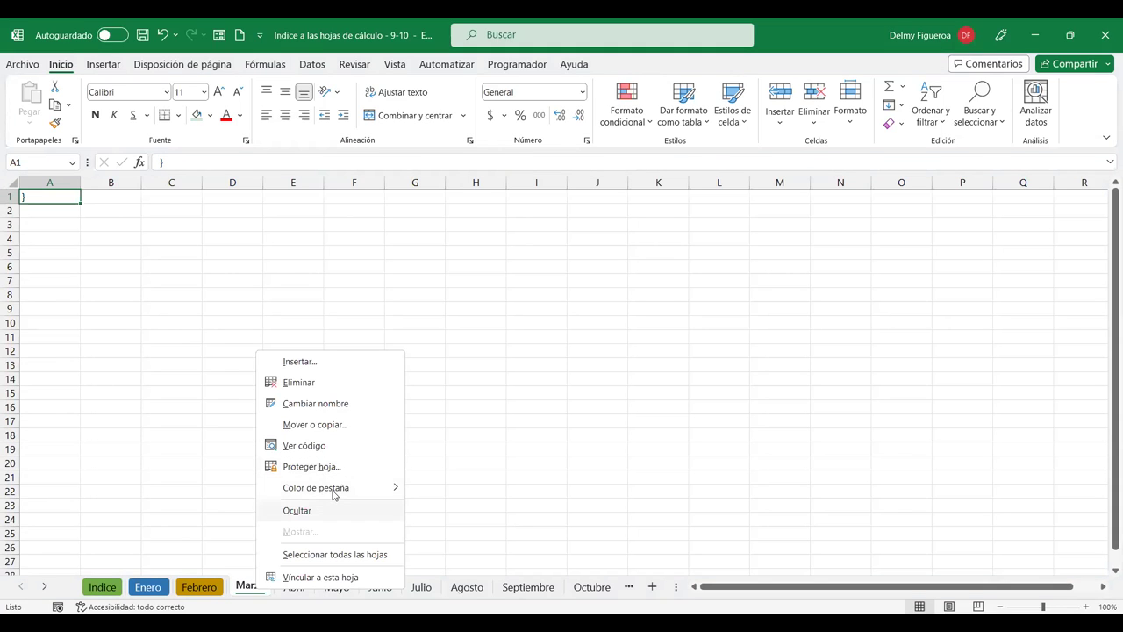
mouse_move(333, 496)
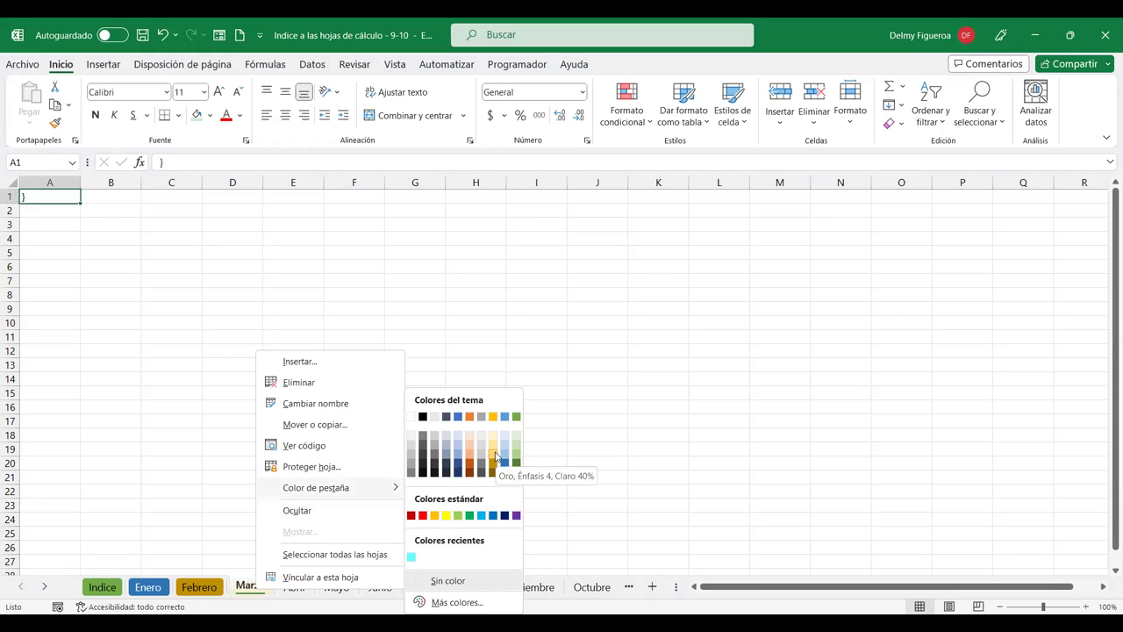
left_click(493, 451)
left_click(296, 588)
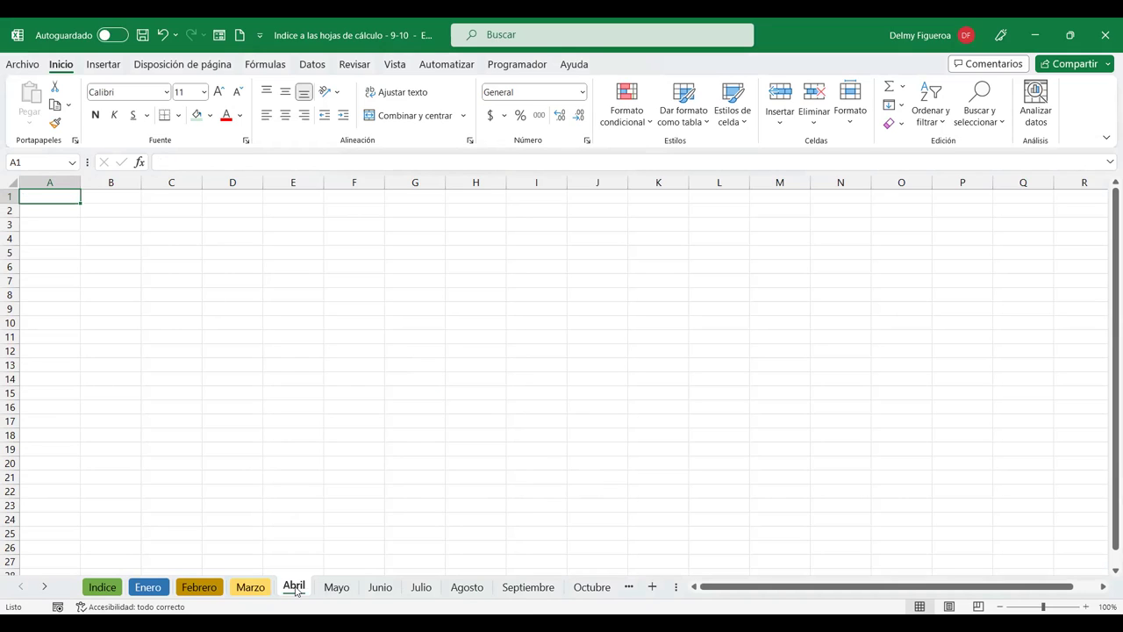
right_click(296, 588)
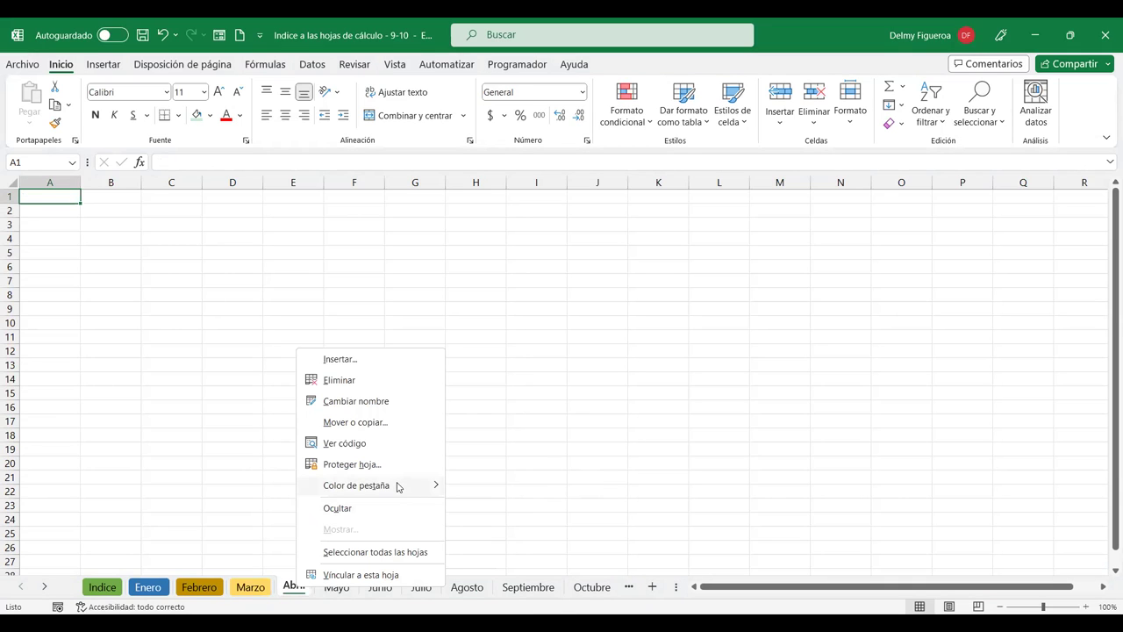
mouse_move(436, 486)
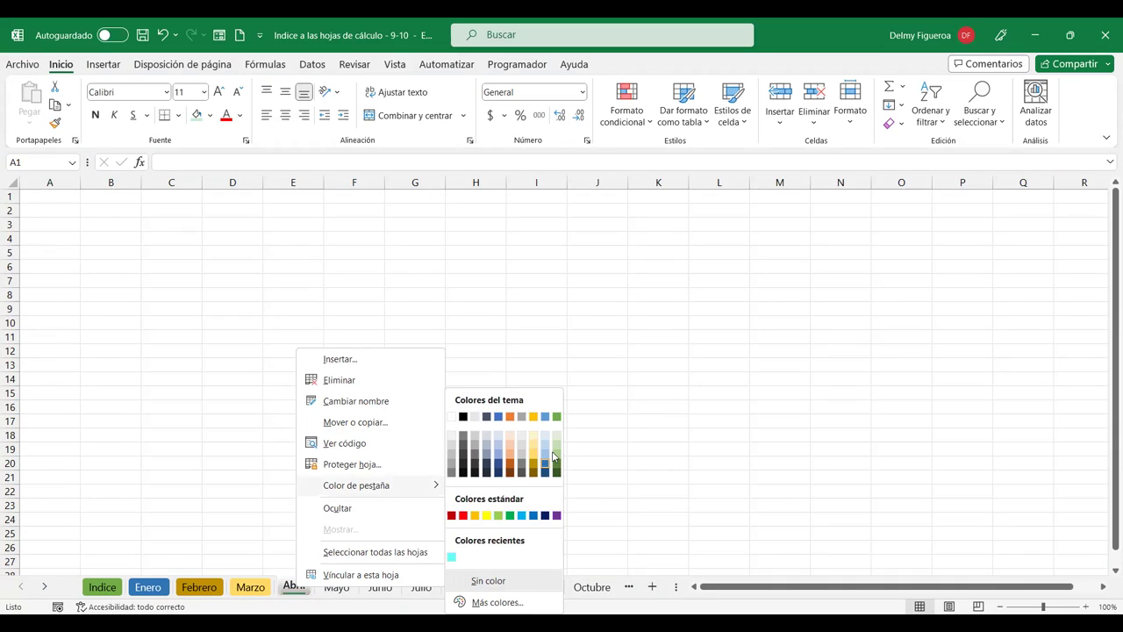
left_click(339, 586)
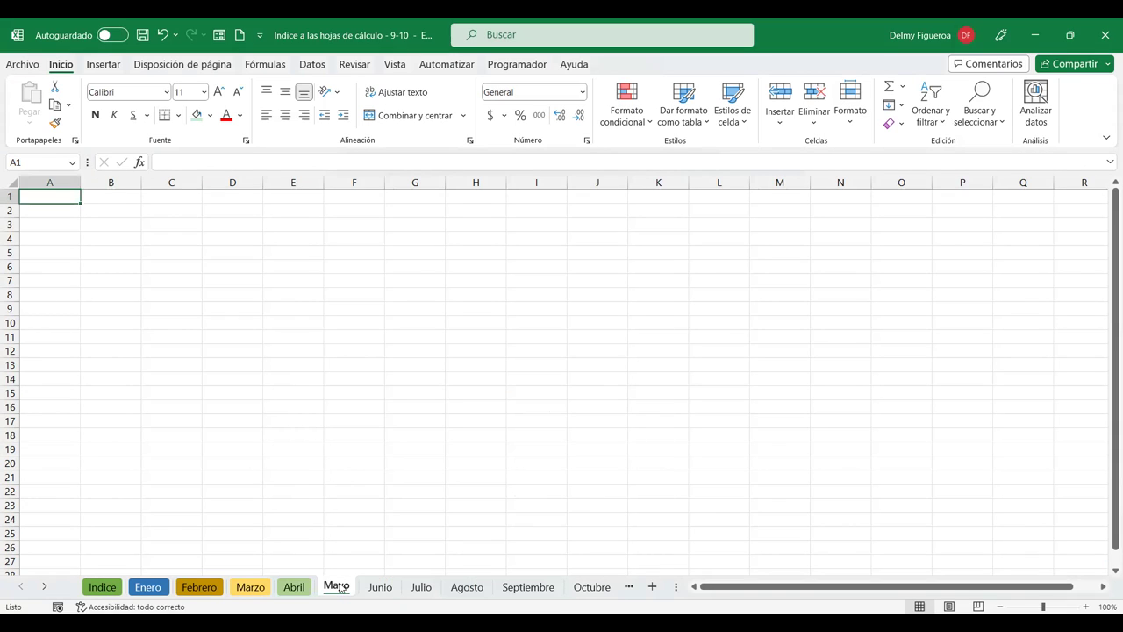
right_click(340, 586)
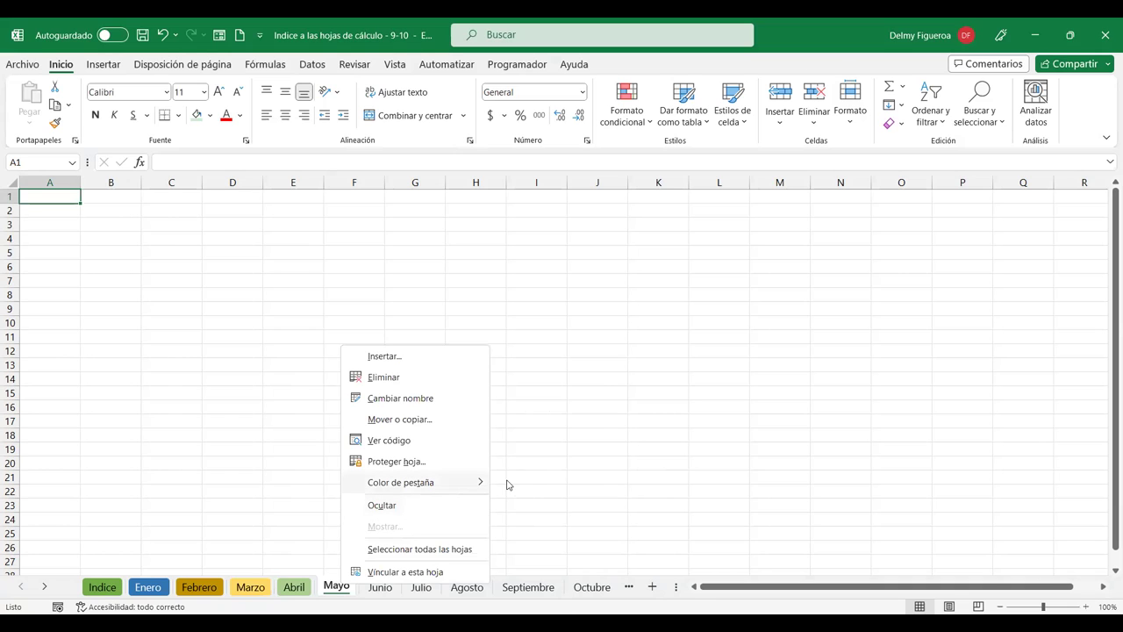
mouse_move(481, 482)
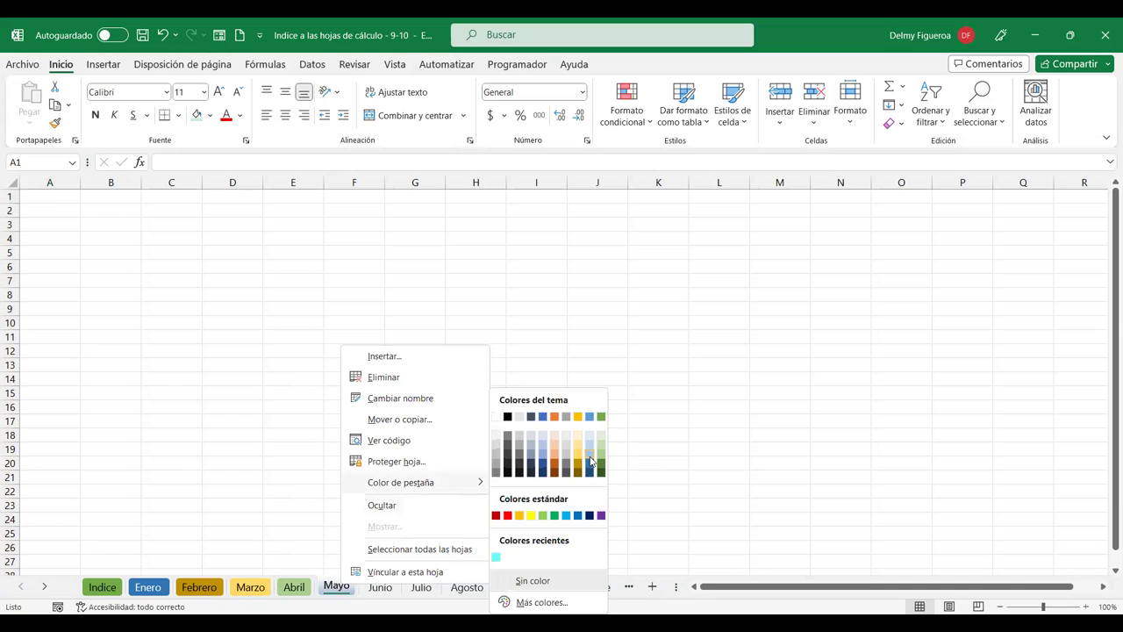
left_click(383, 588)
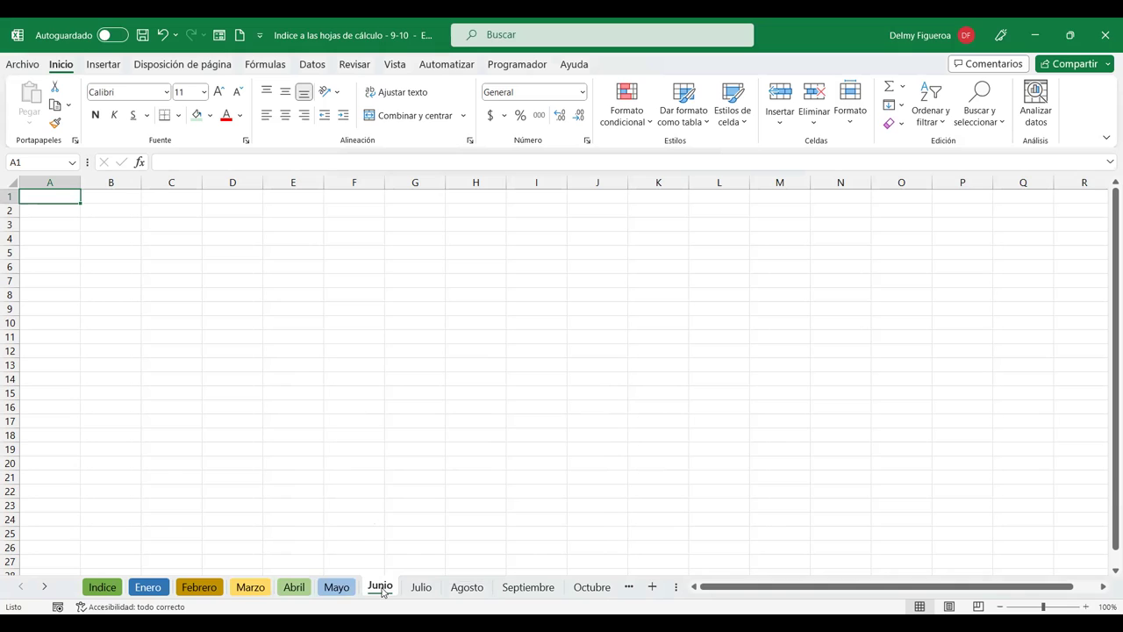
Step: Colour the Junio, Julio and Agosto tabs light yellow, peach and light blue
right_click(382, 588)
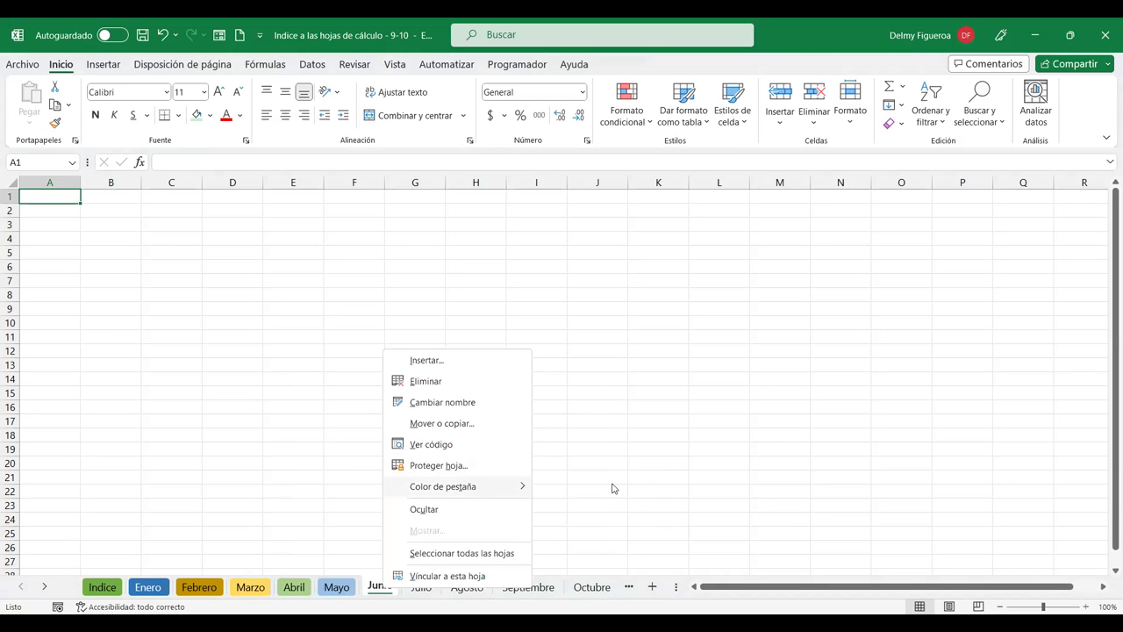
mouse_move(492, 486)
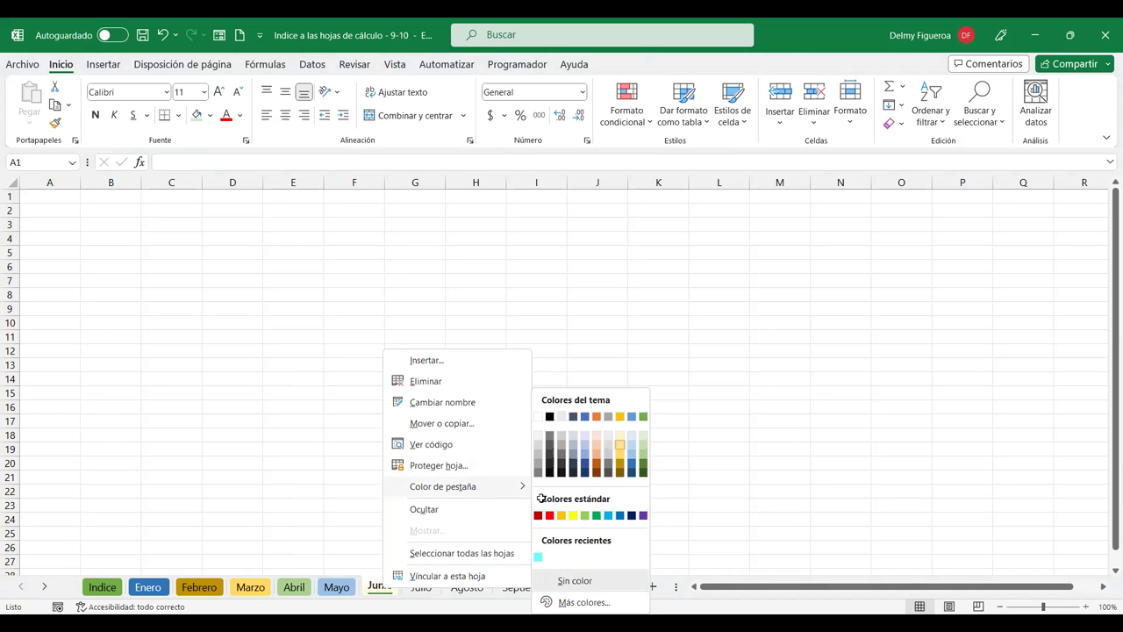
left_click(419, 591)
right_click(420, 591)
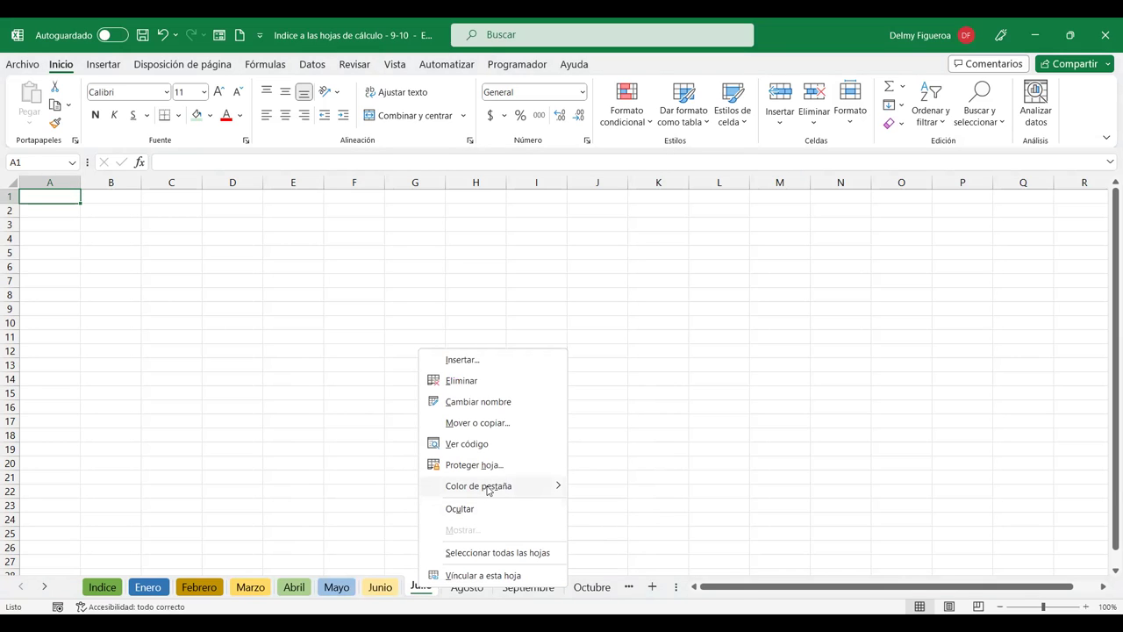
mouse_move(650, 455)
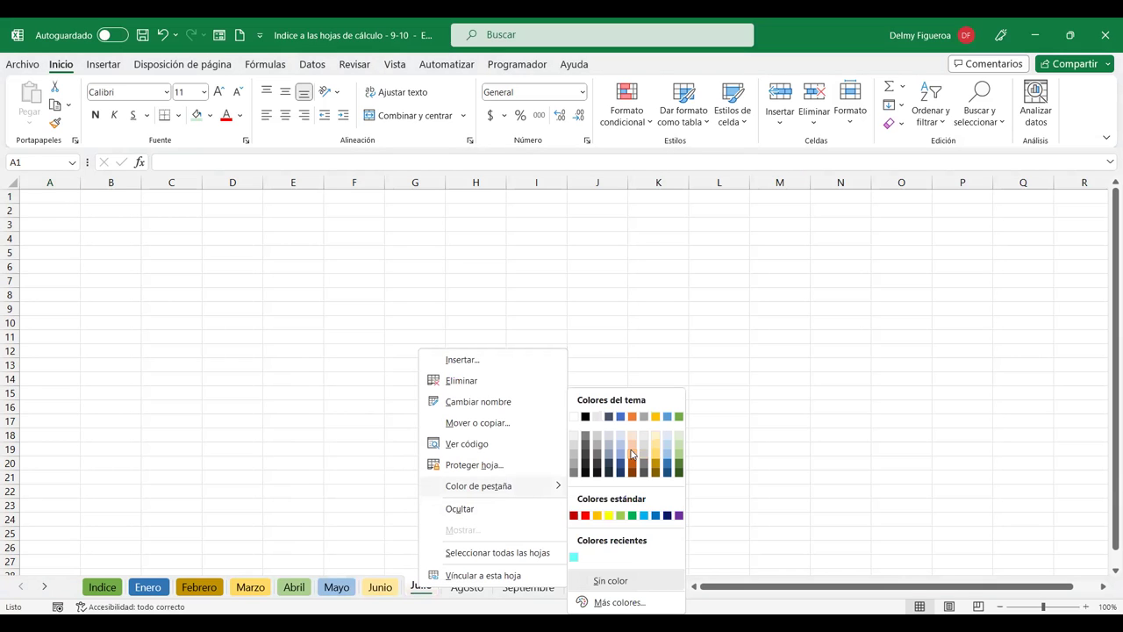
left_click(457, 593)
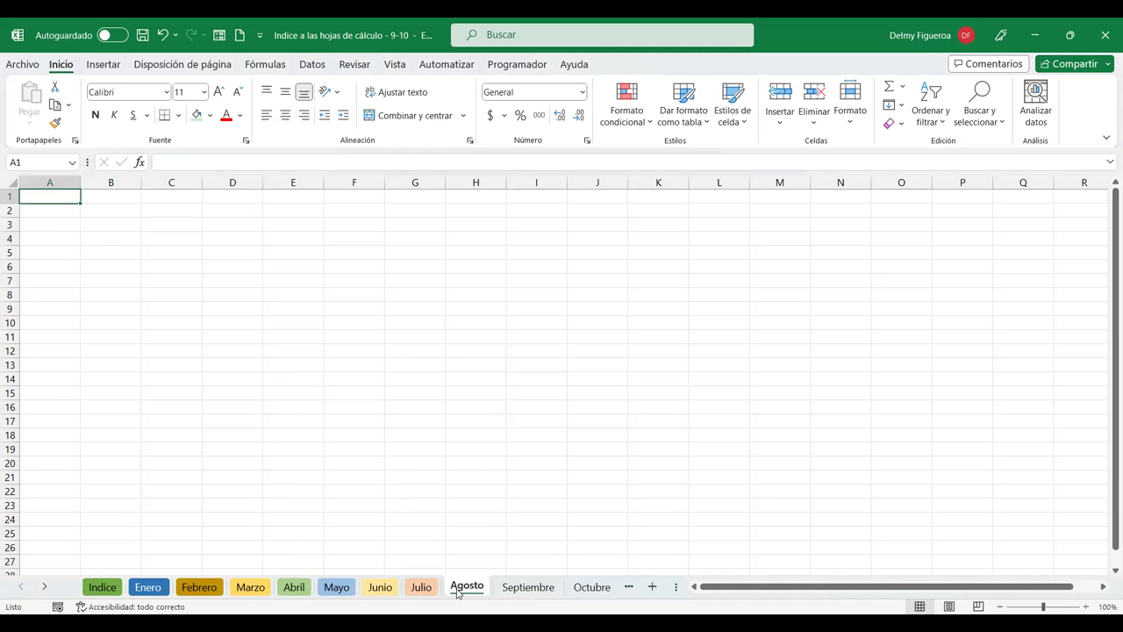
right_click(457, 592)
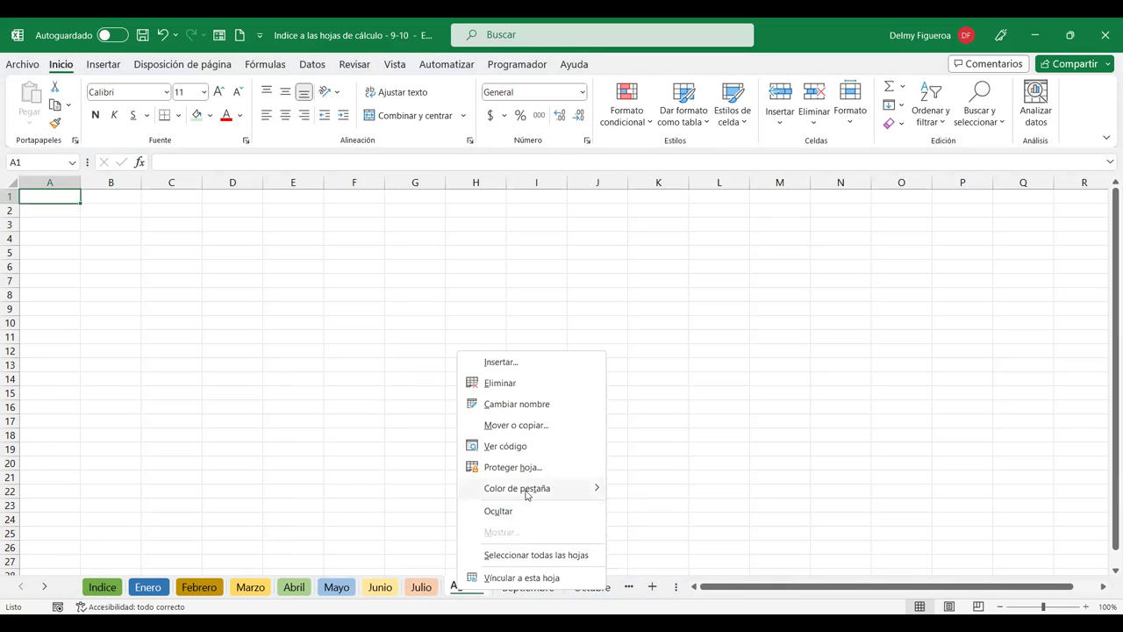
mouse_move(527, 493)
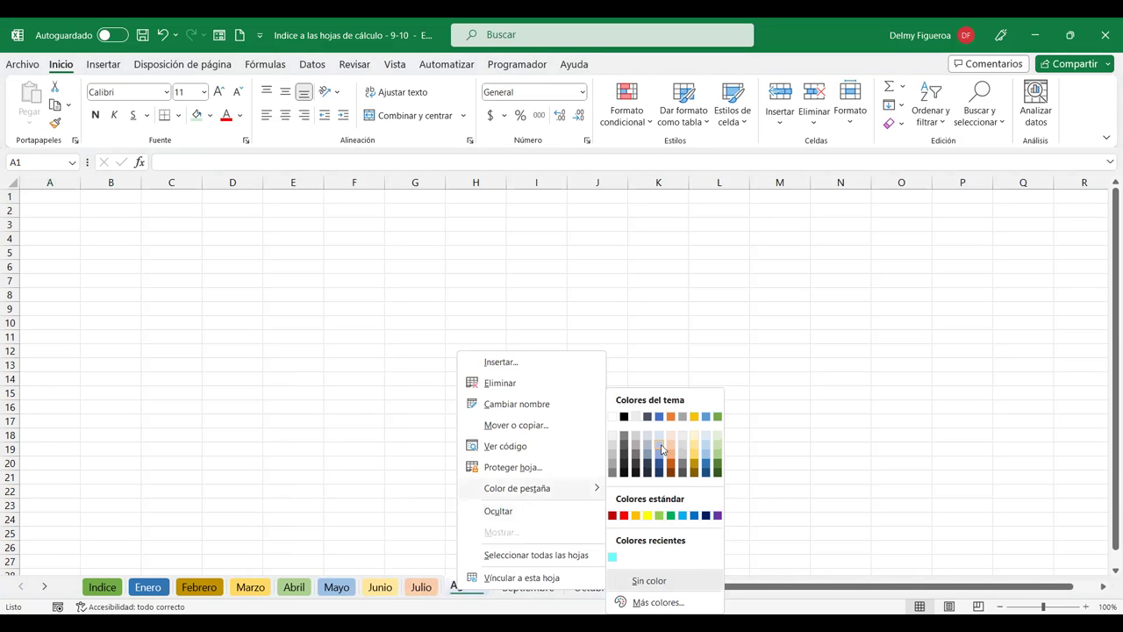
left_click(663, 450)
Step: Give the Septiembre tab light orange and the Octubre tab yellow
left_click(530, 586)
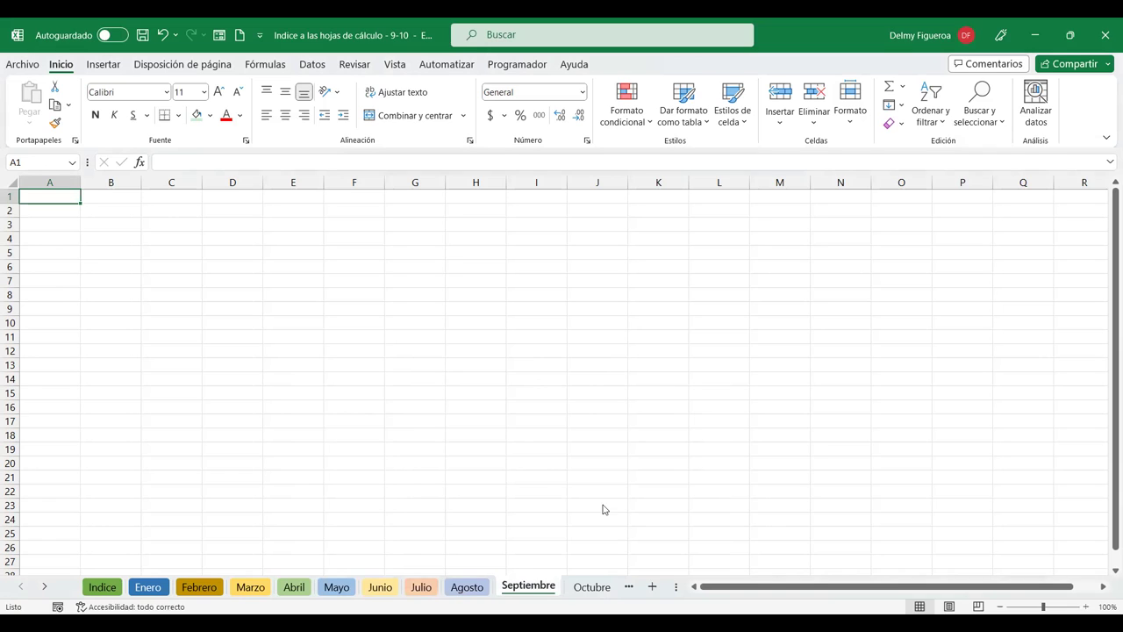
right_click(529, 586)
mouse_move(667, 486)
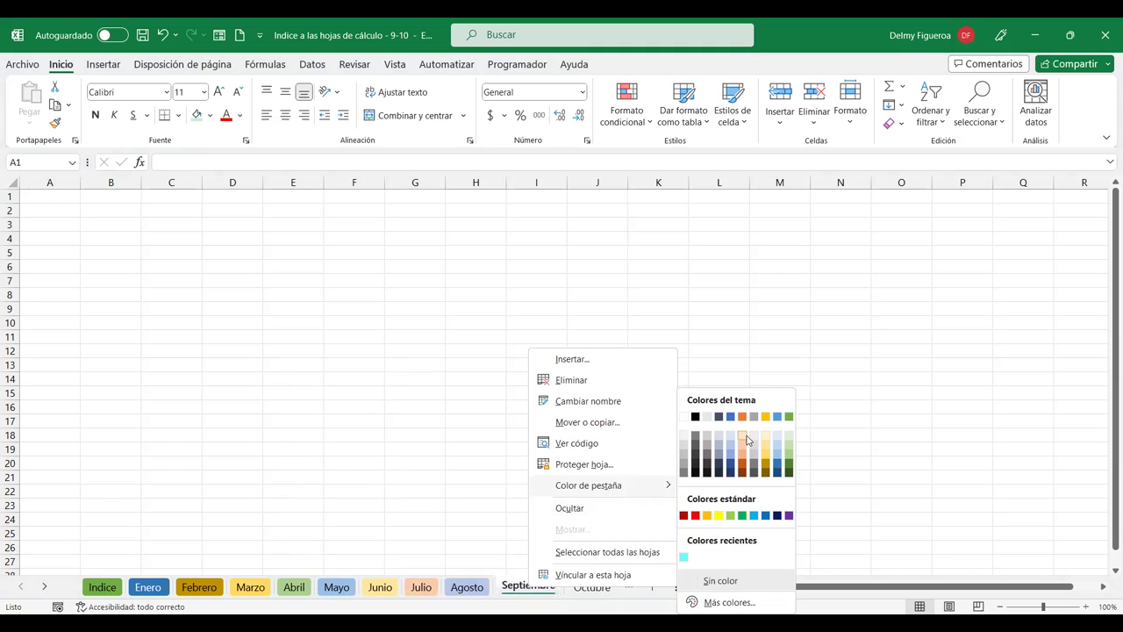
left_click(586, 588)
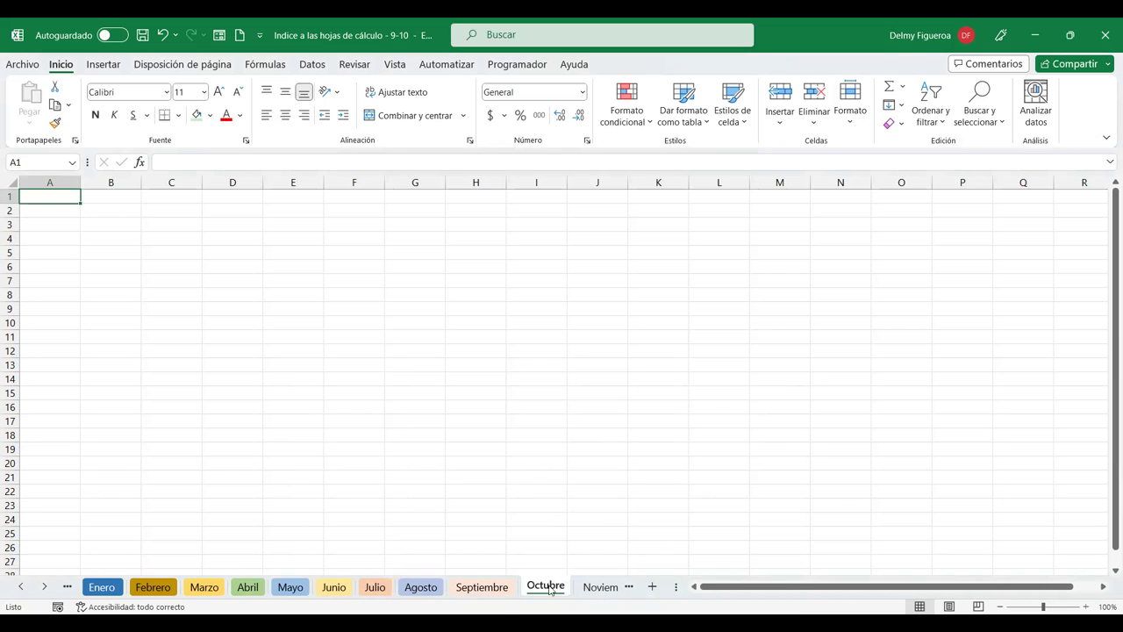
right_click(541, 586)
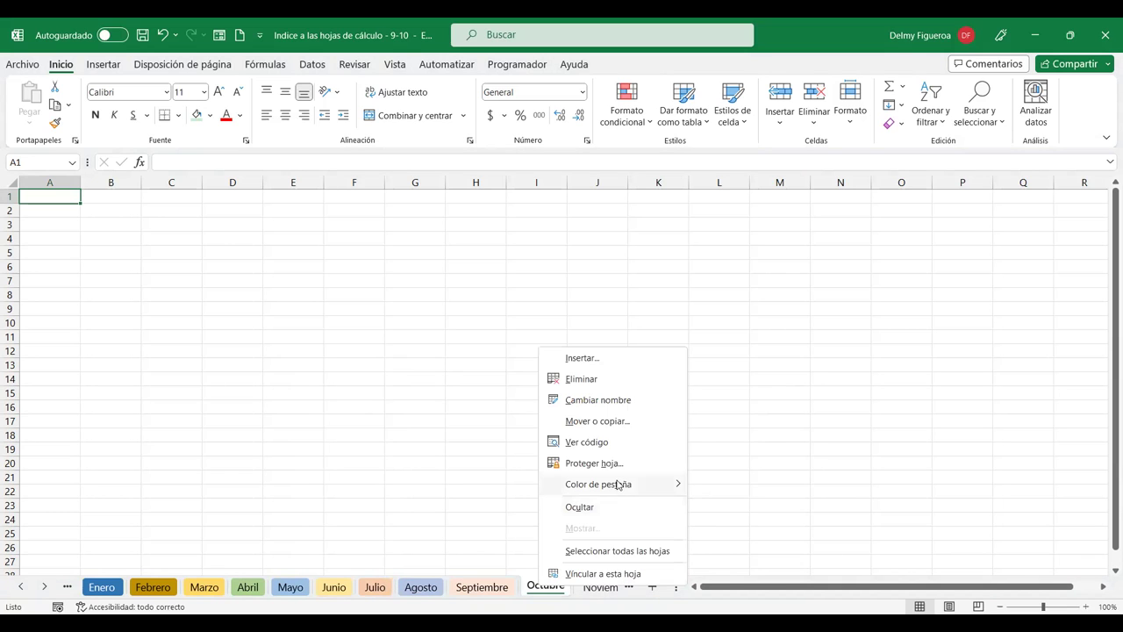
mouse_move(619, 485)
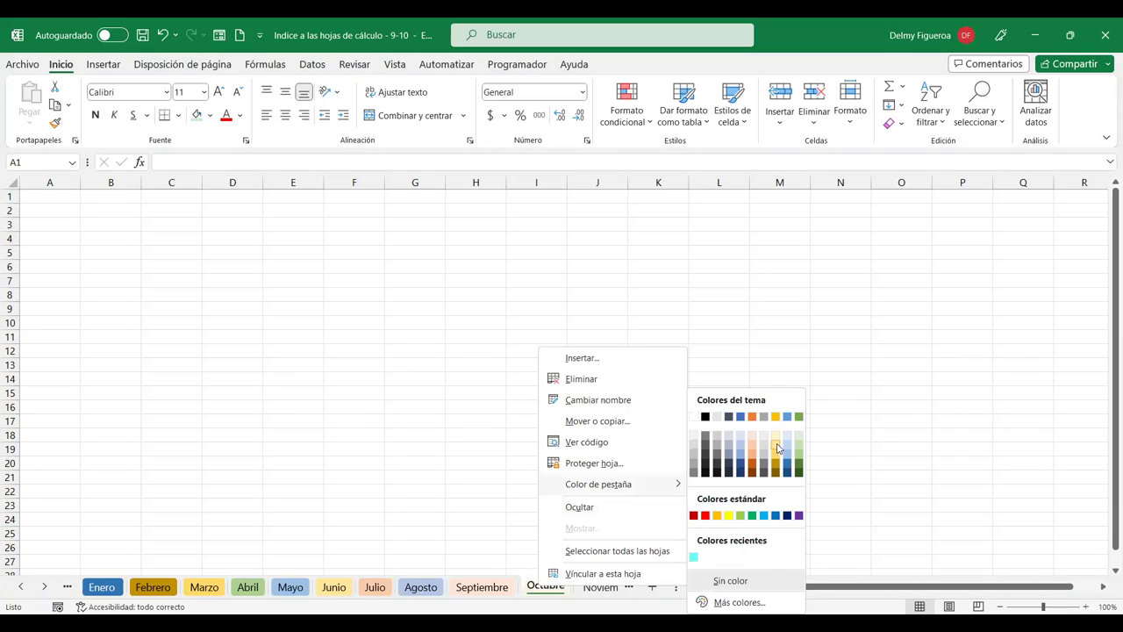
left_click(594, 591)
Step: Open tab colour options for Noviembre and Diciembre, then return to the Indice sheet
right_click(565, 593)
mouse_move(702, 487)
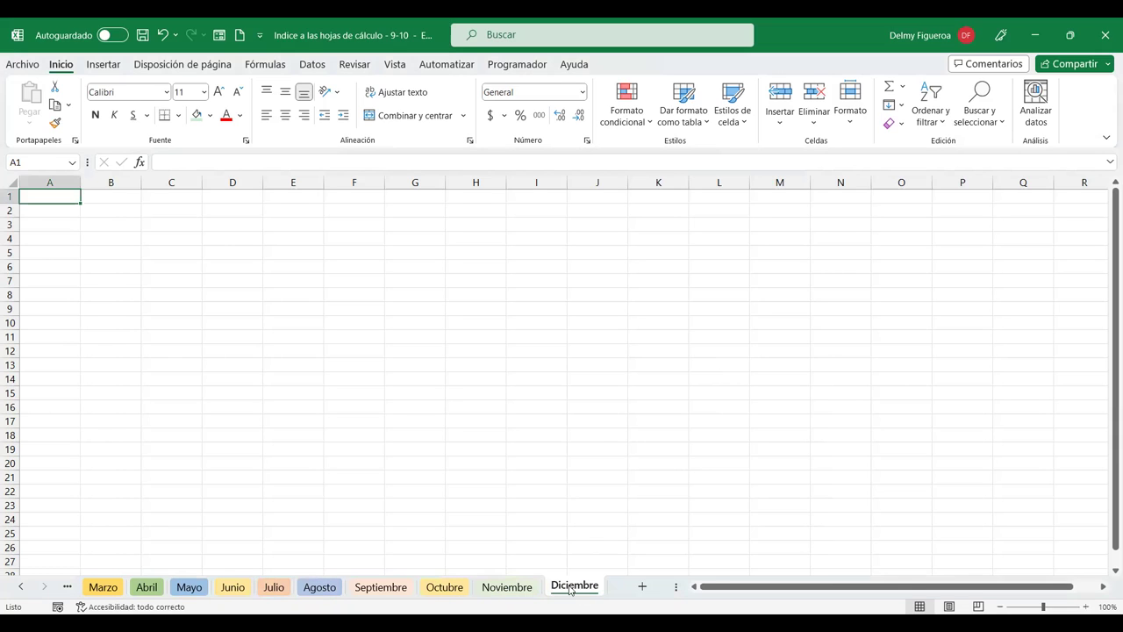
right_click(570, 590)
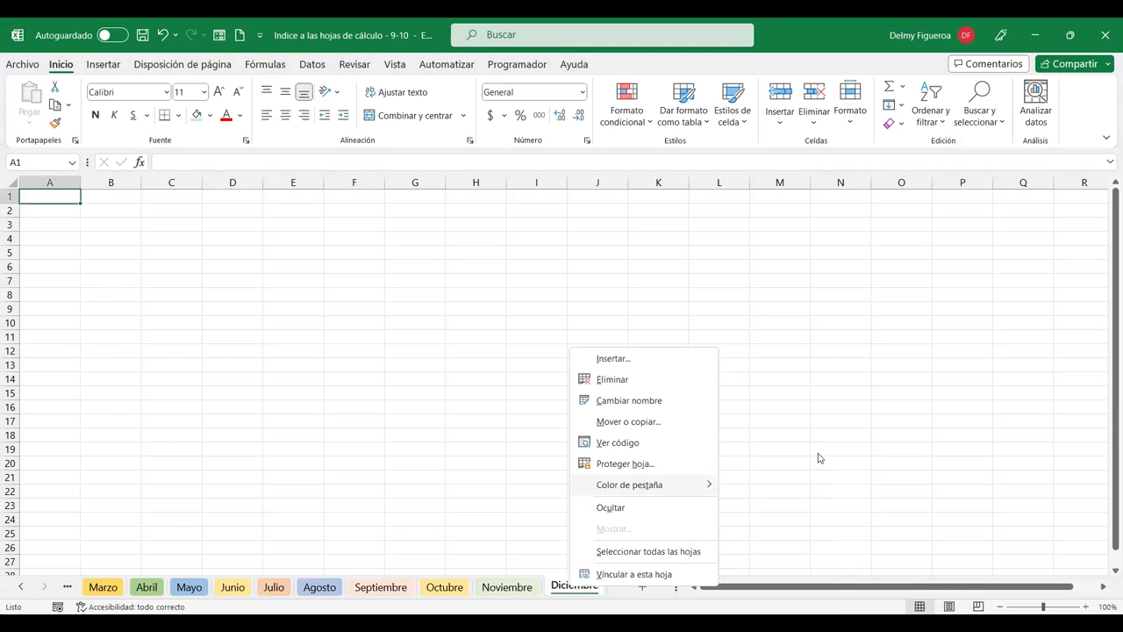
mouse_move(655, 484)
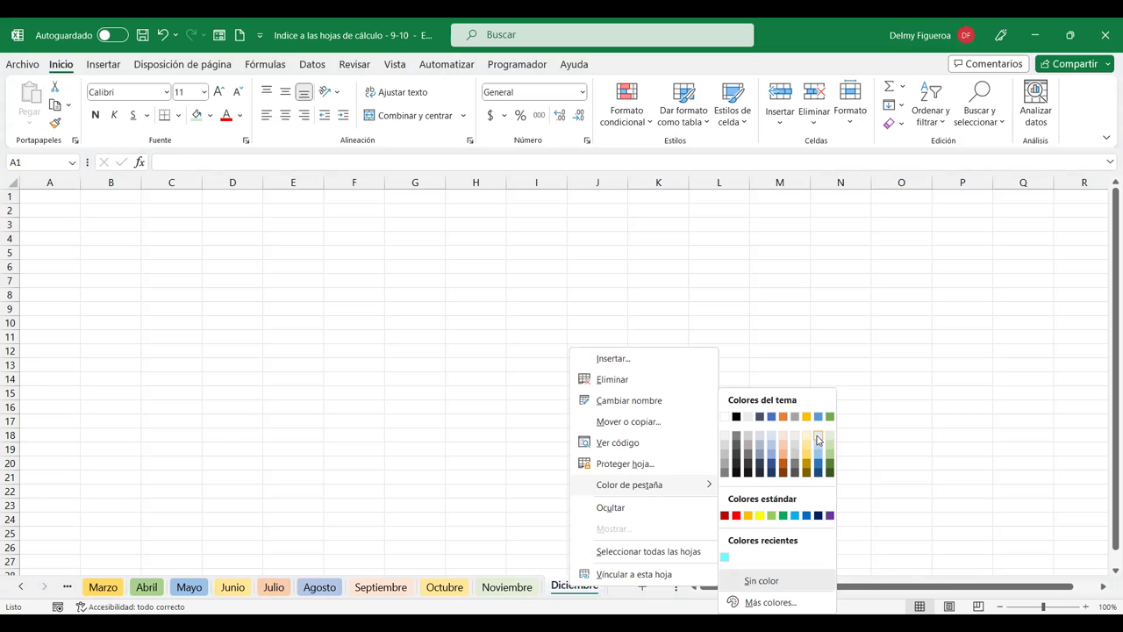
left_click(476, 463)
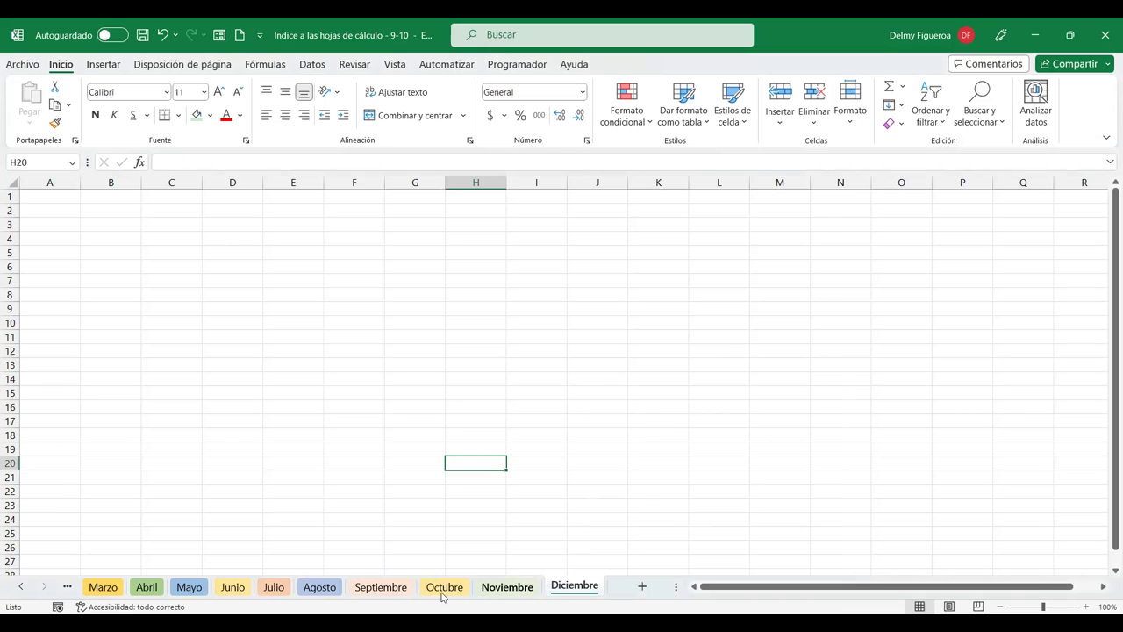
left_click(21, 586)
left_click(101, 587)
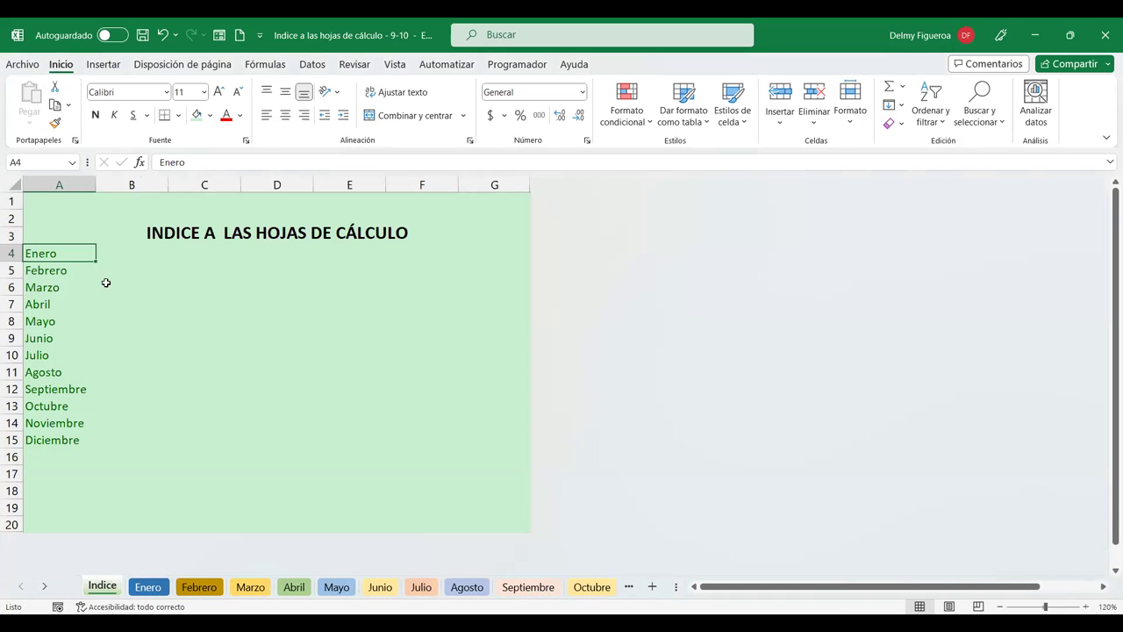
Step: Link Enero in A4 to the Enero sheet and test that the link works
left_click(151, 300)
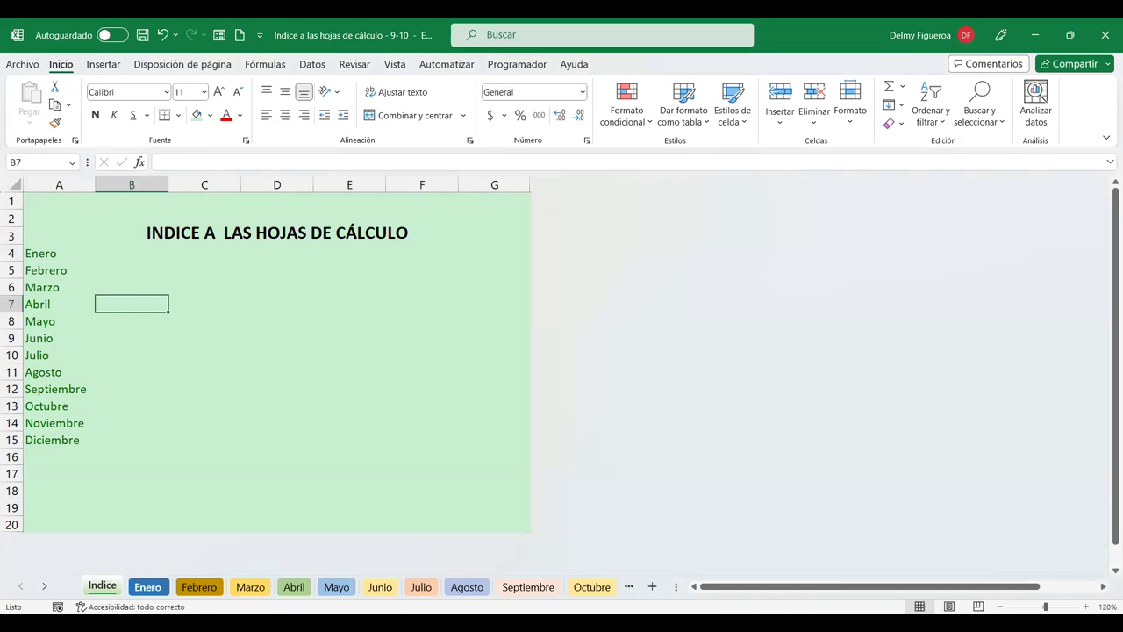
left_click(36, 252)
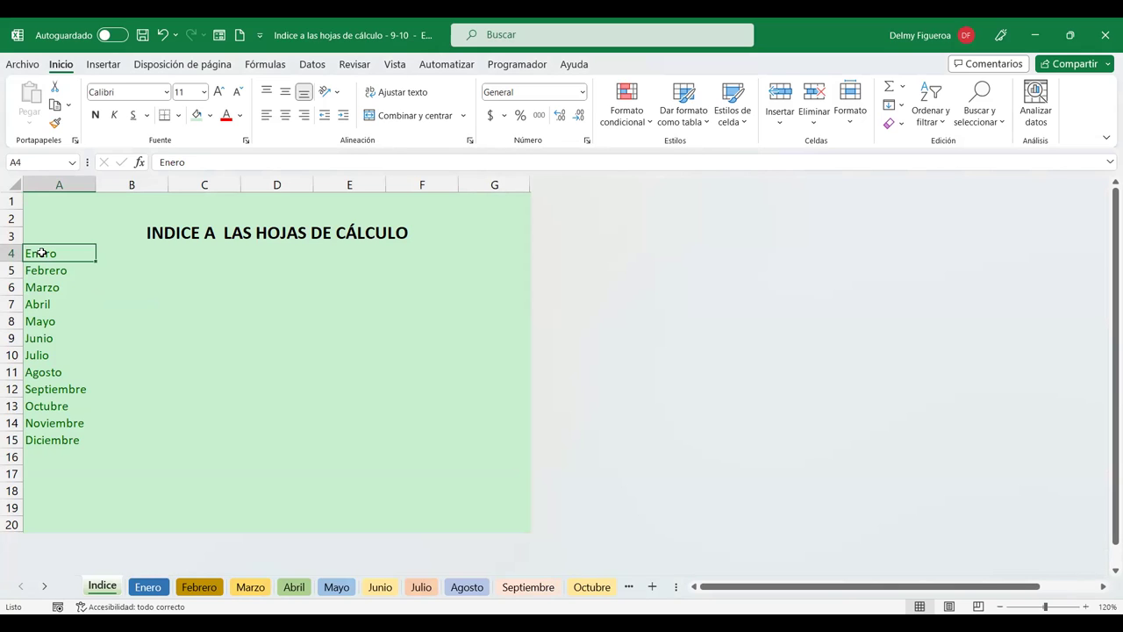
right_click(41, 253)
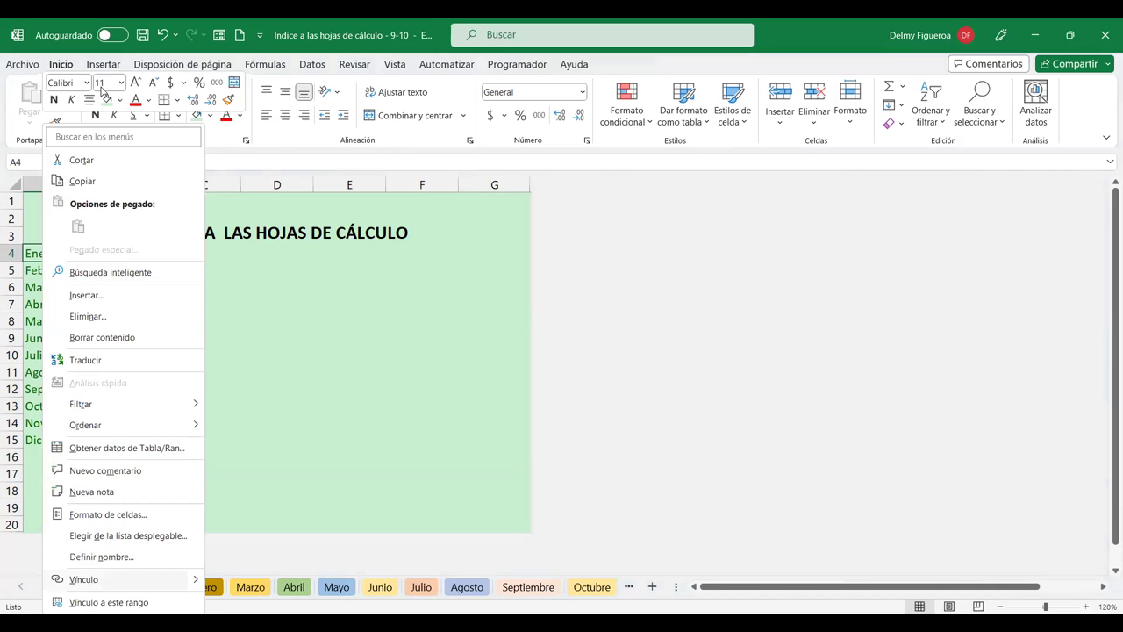
key("ctrl+k")
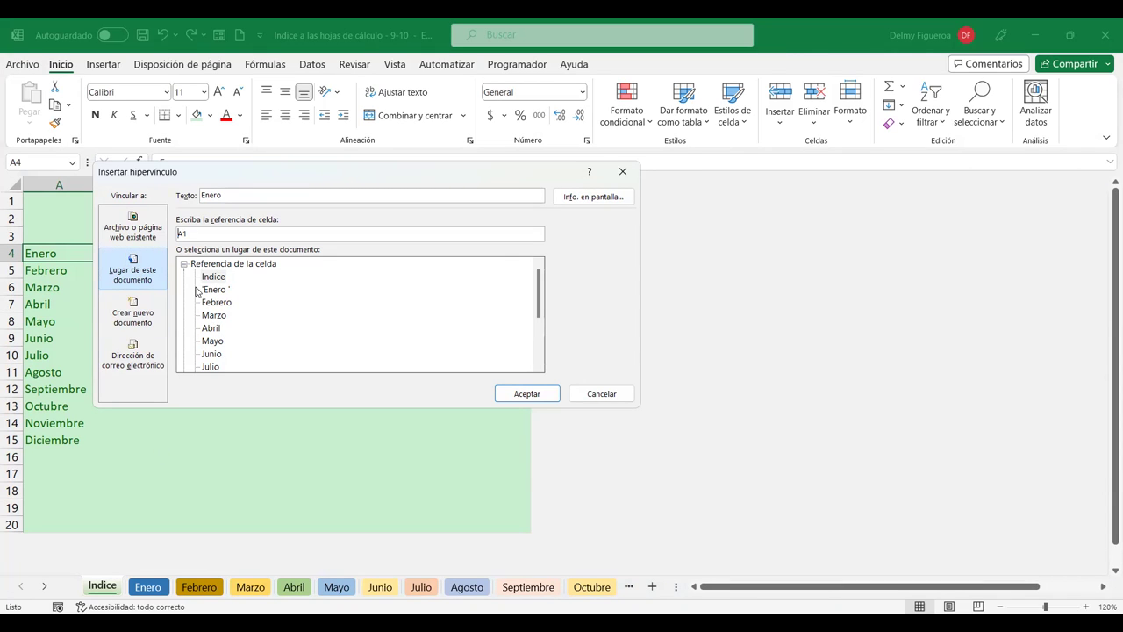
left_click(210, 292)
left_click(524, 394)
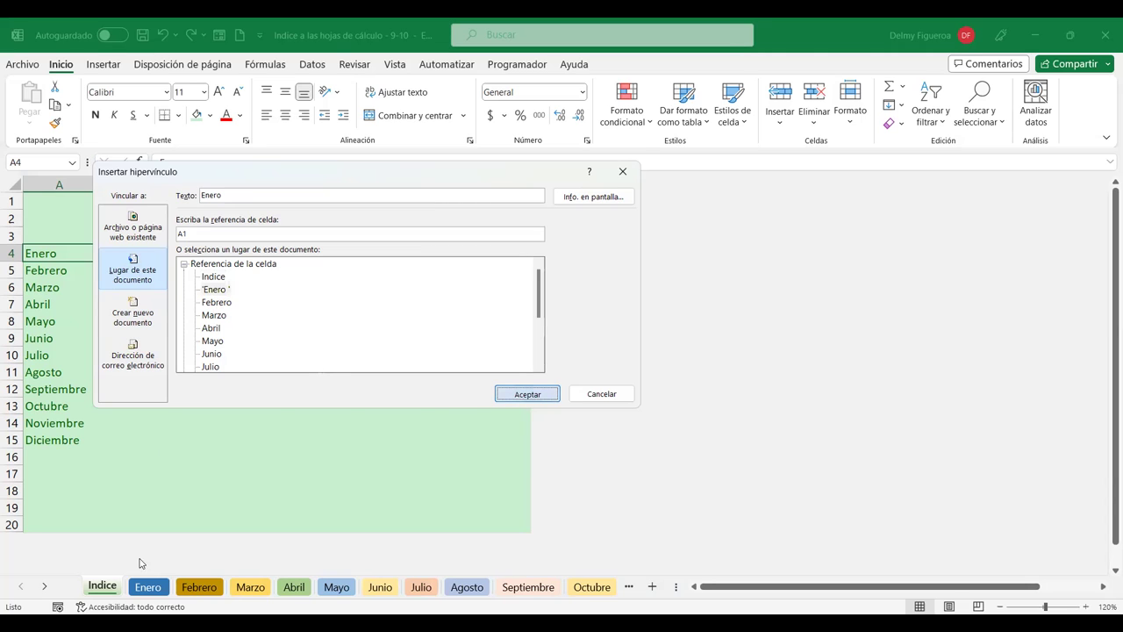
left_click(199, 586)
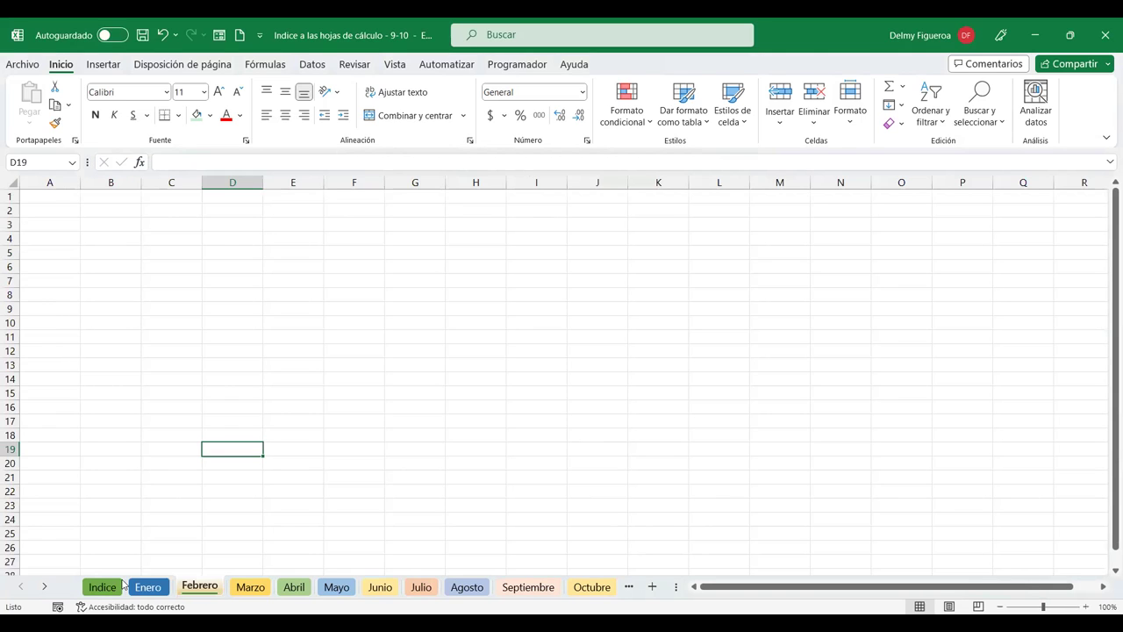
left_click(131, 586)
left_click(103, 586)
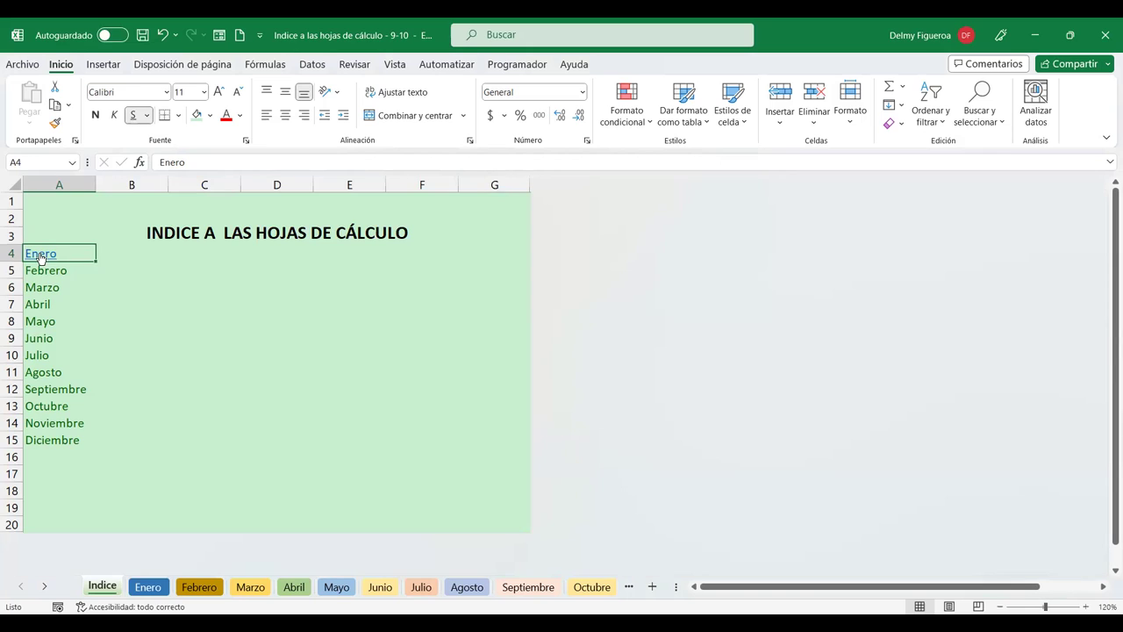
left_click(40, 255)
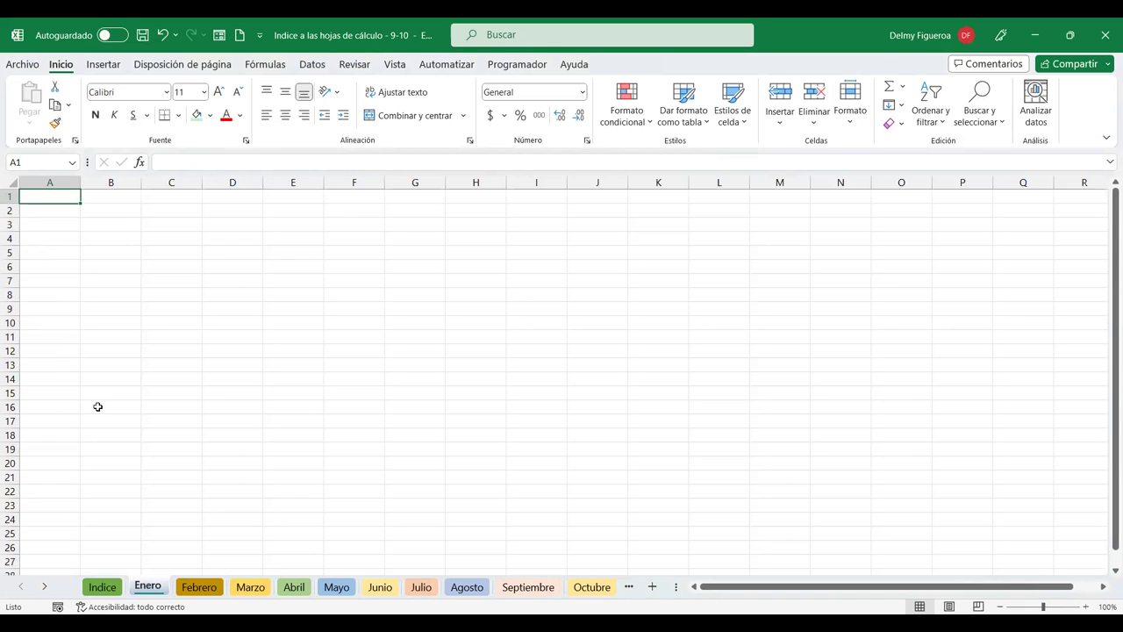
left_click(108, 592)
Step: Link Febrero and Marzo to their matching month sheets
left_click(47, 273)
right_click(47, 273)
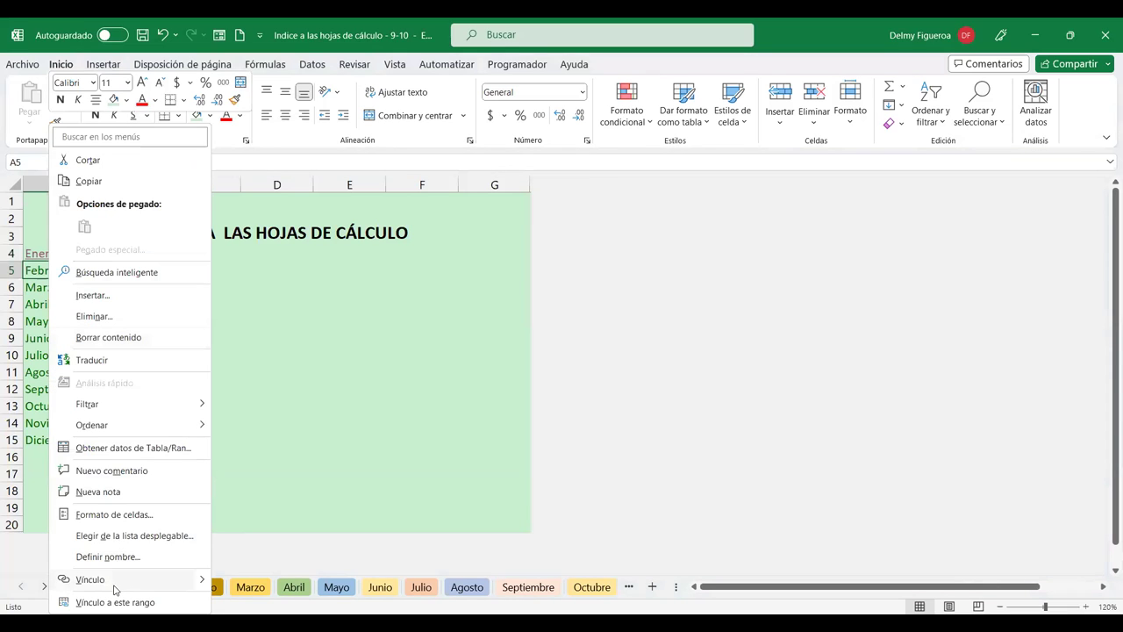
key("ctrl+k")
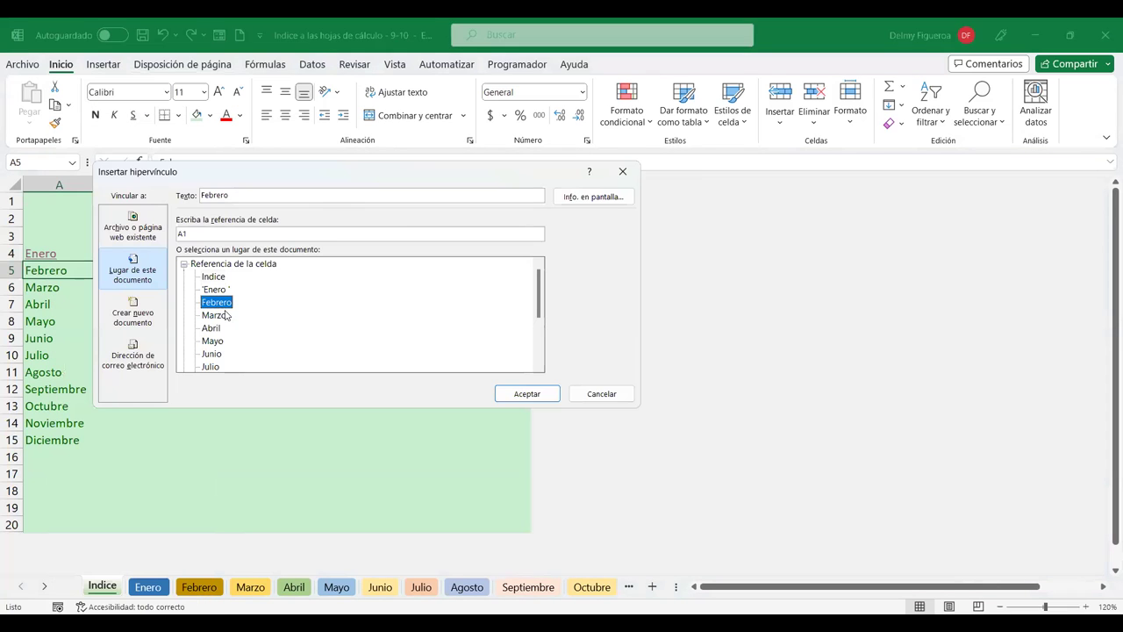
left_click(545, 394)
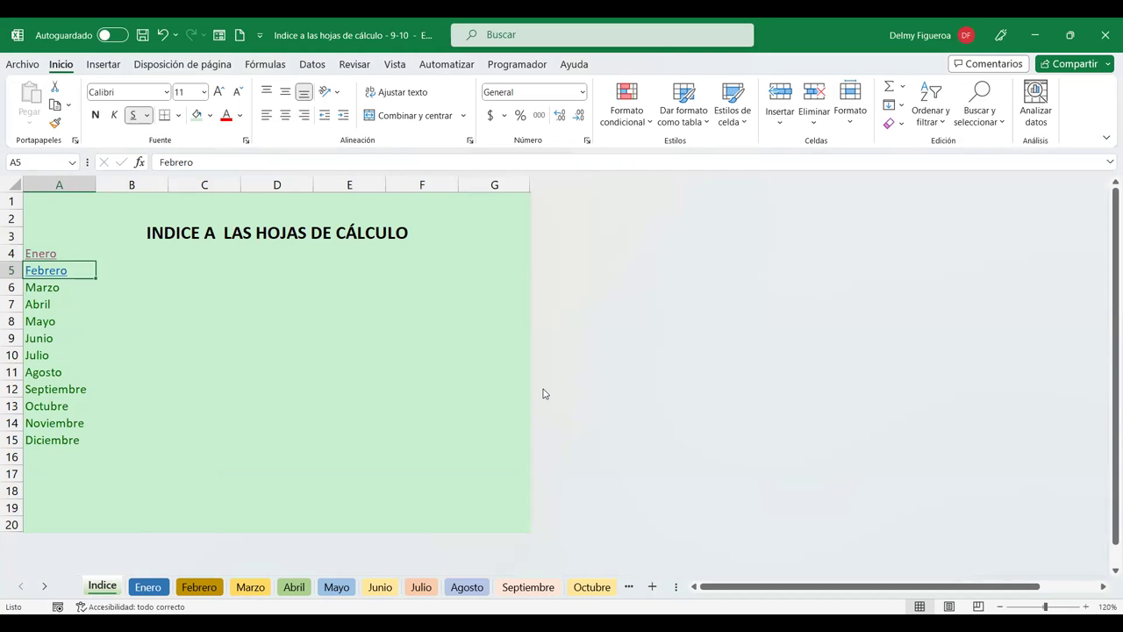
left_click(50, 288)
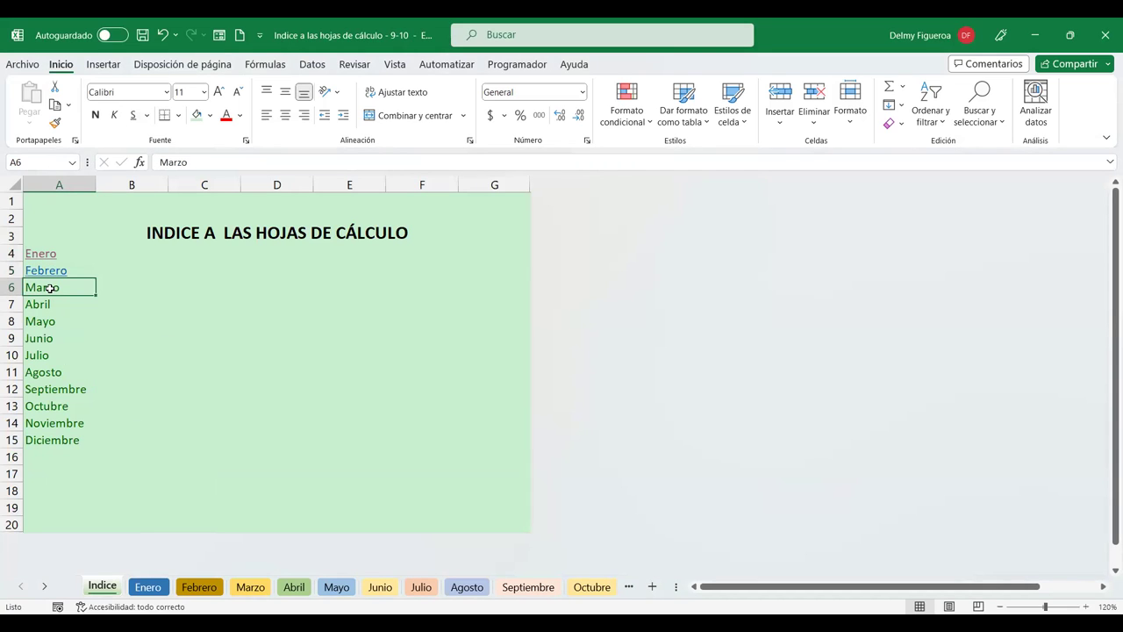
key("shift+F10")
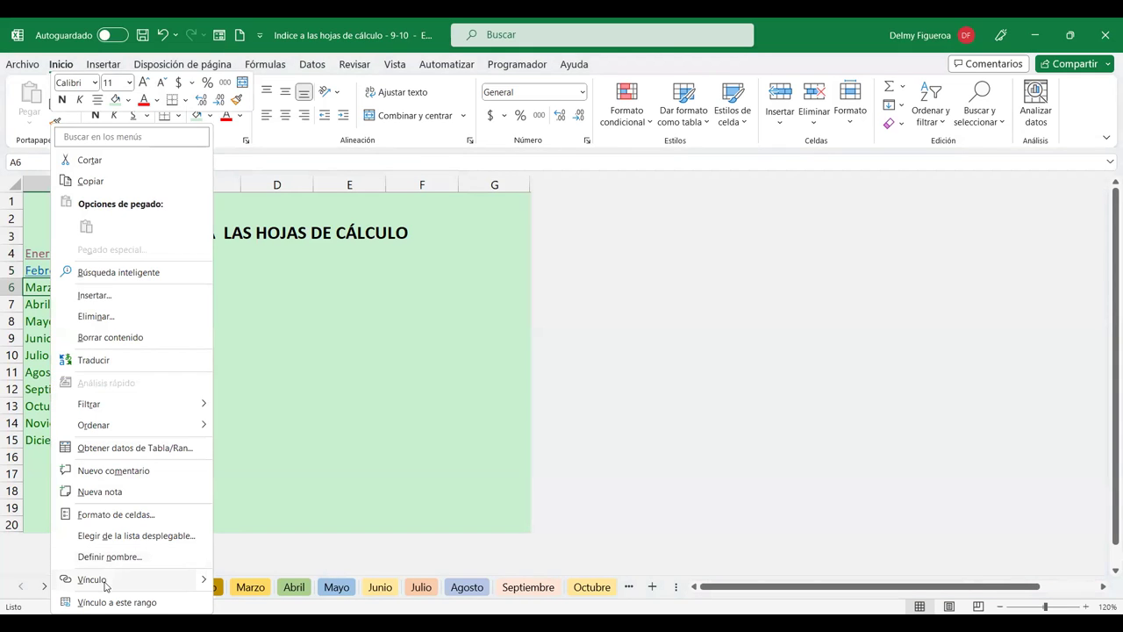
left_click(91, 579)
left_click(220, 313)
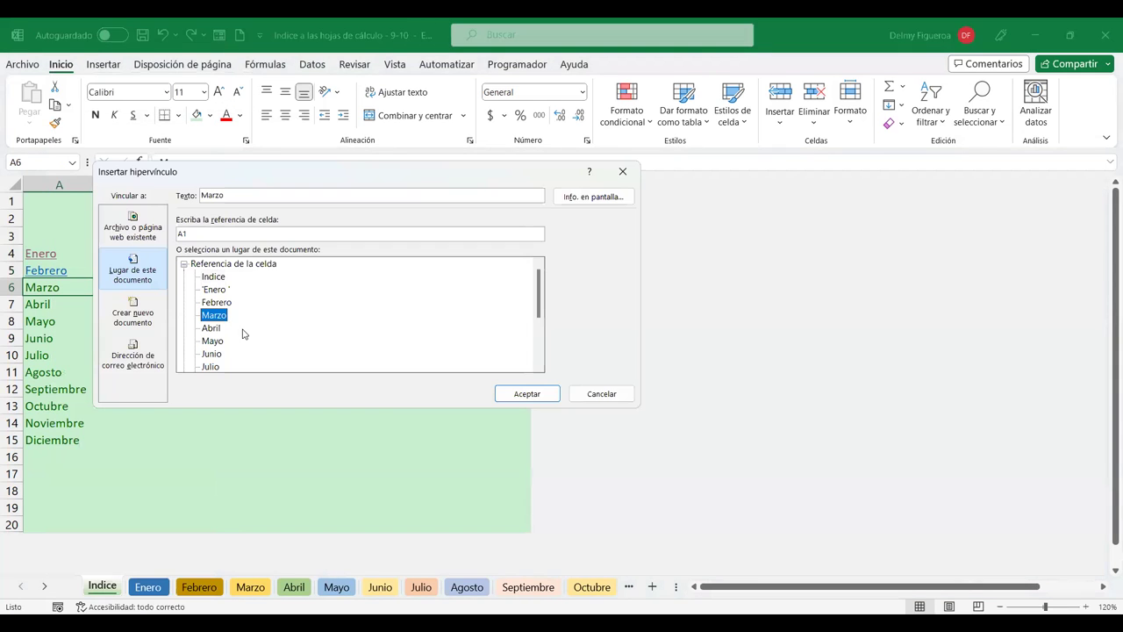
left_click(546, 395)
Step: Link Abril and Mayo to their matching month sheets, leaving Junio selected
left_click(54, 301)
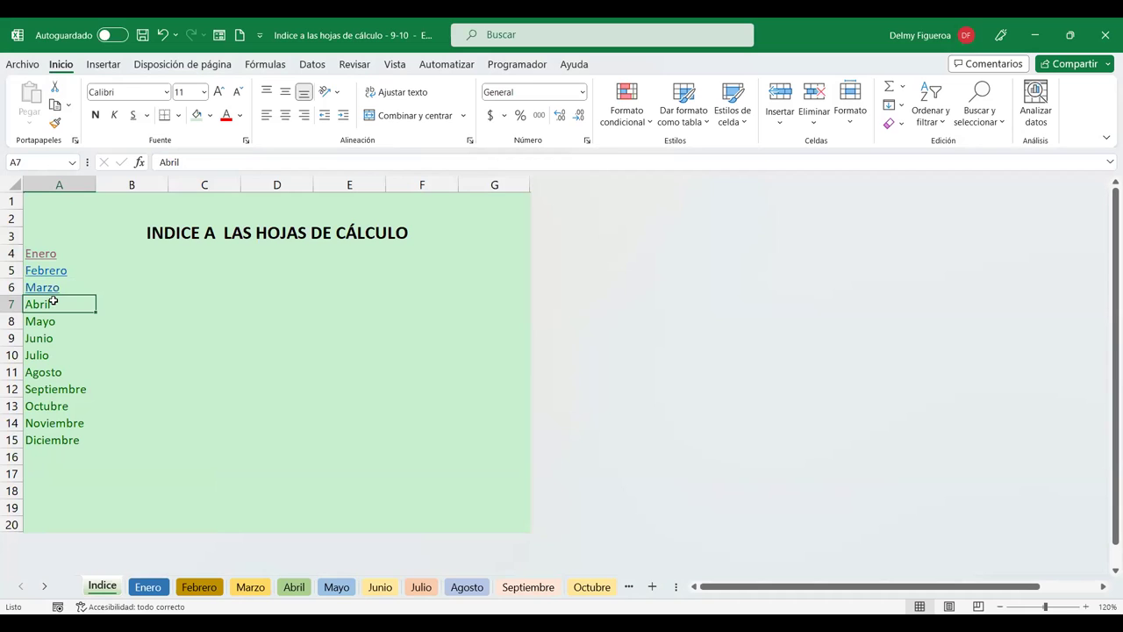
key("shift+F10")
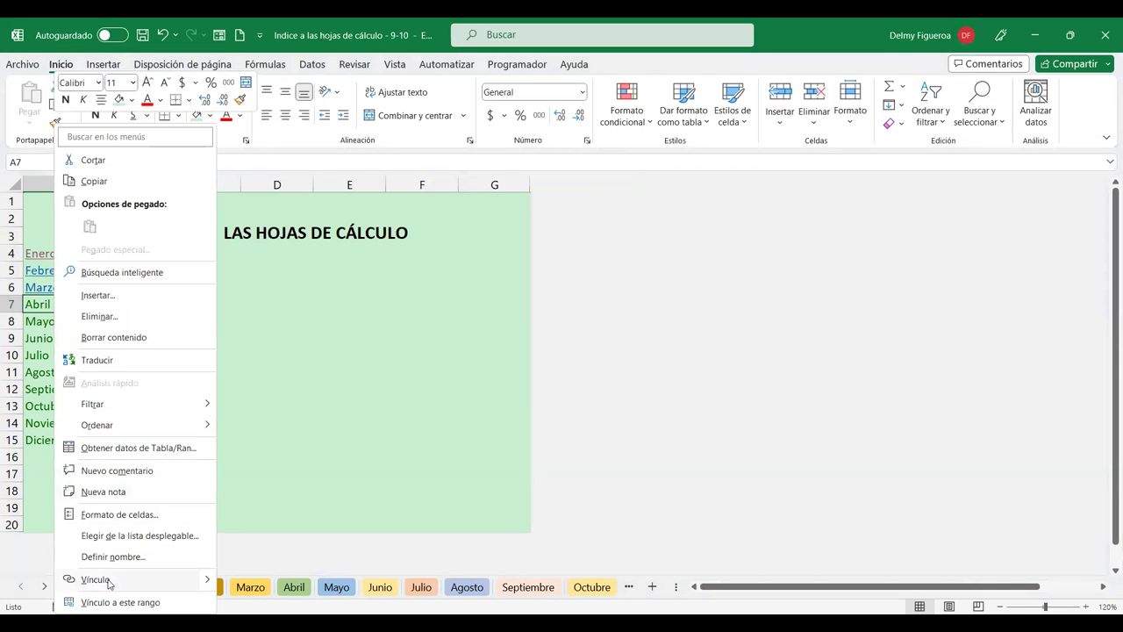
key("ctrl+k")
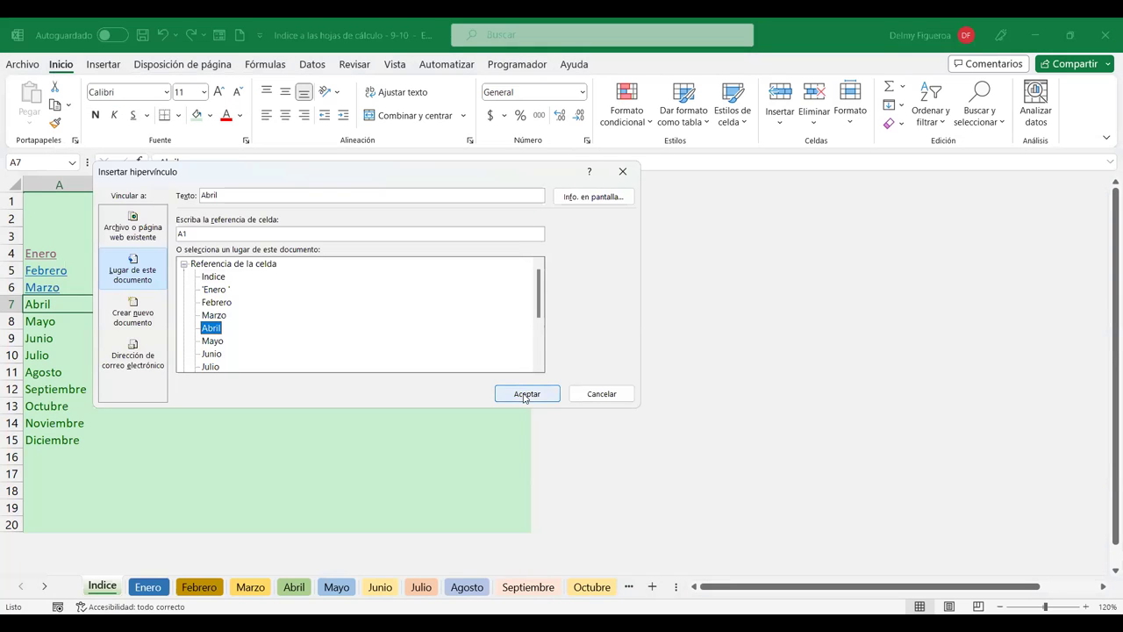
key("Return")
left_click(46, 321)
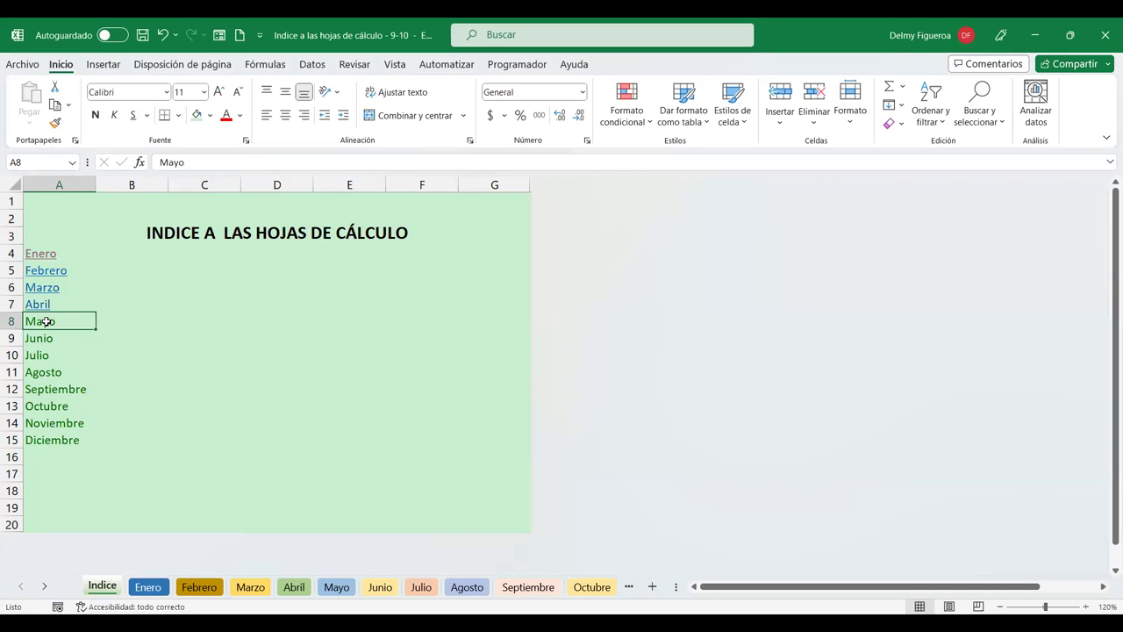
right_click(46, 321)
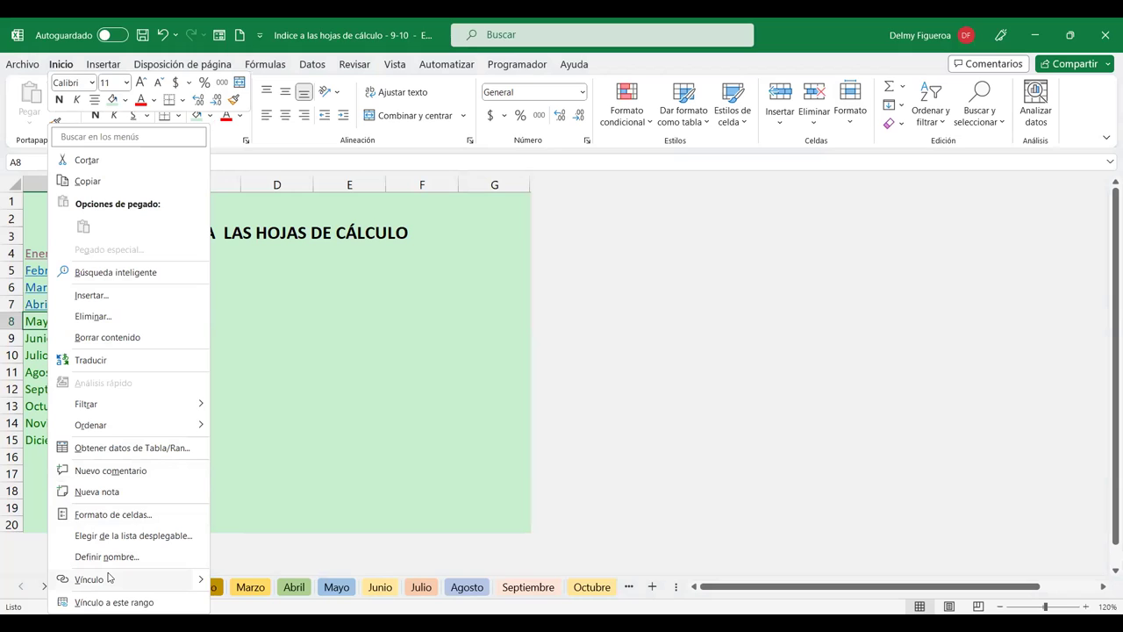
key("ctrl+k")
left_click(214, 341)
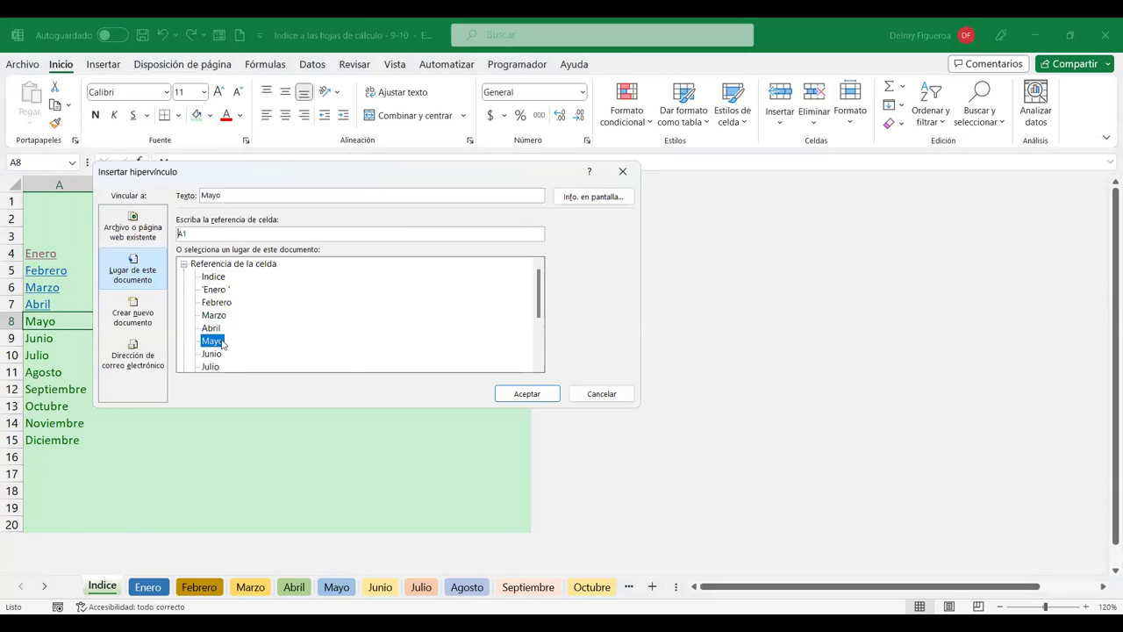
left_click(516, 394)
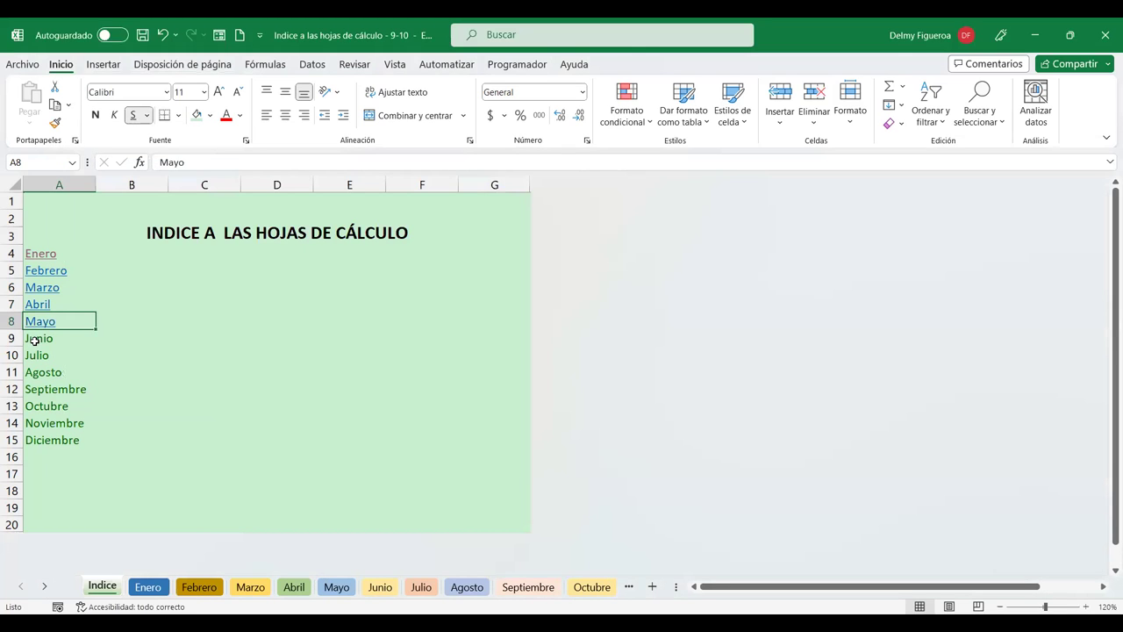
left_click(34, 341)
Step: Hyperlink Junio in A9 to the Junio sheet with the screen tip 'Ir a junio'
key("shift+F10")
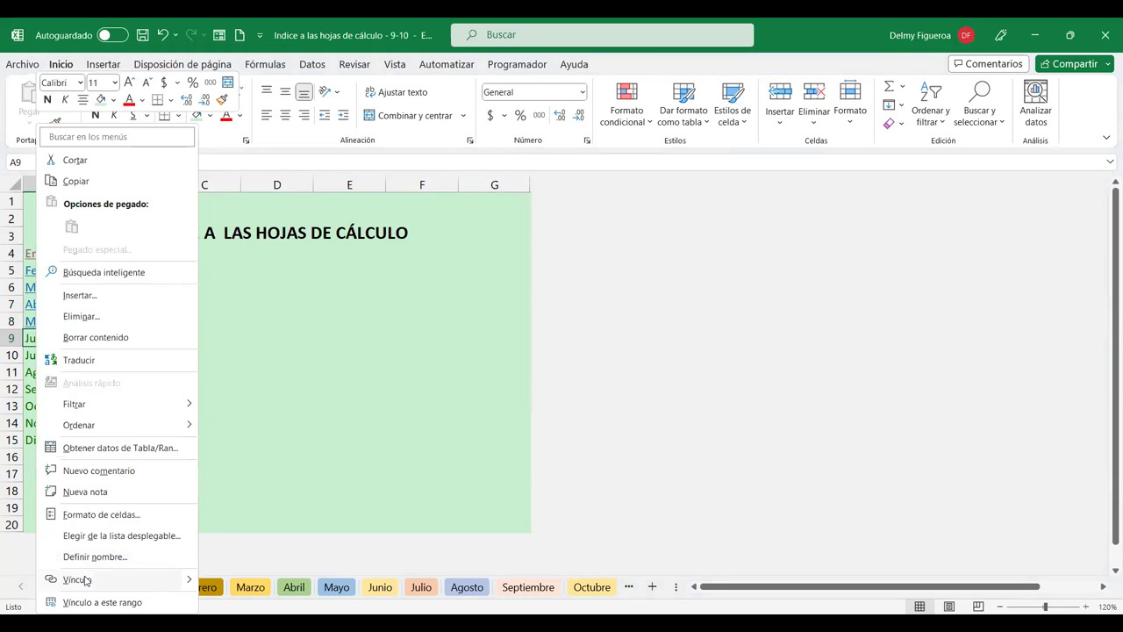
key("ctrl+k")
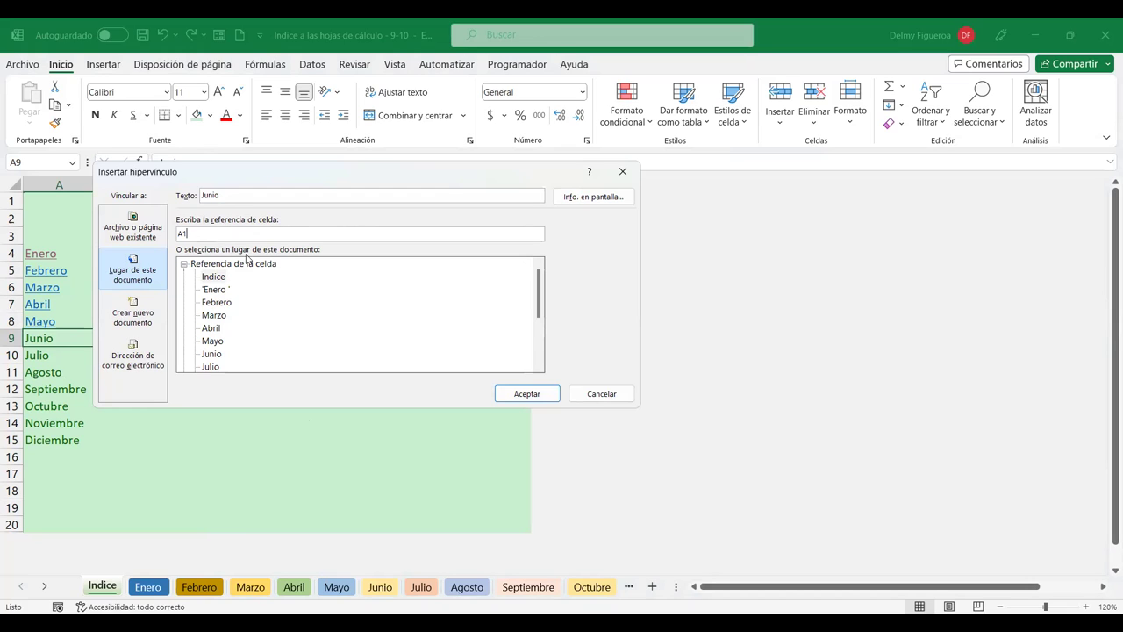
left_click(215, 355)
left_click(213, 233)
type("9")
left_click(597, 198)
type("Ir a junio")
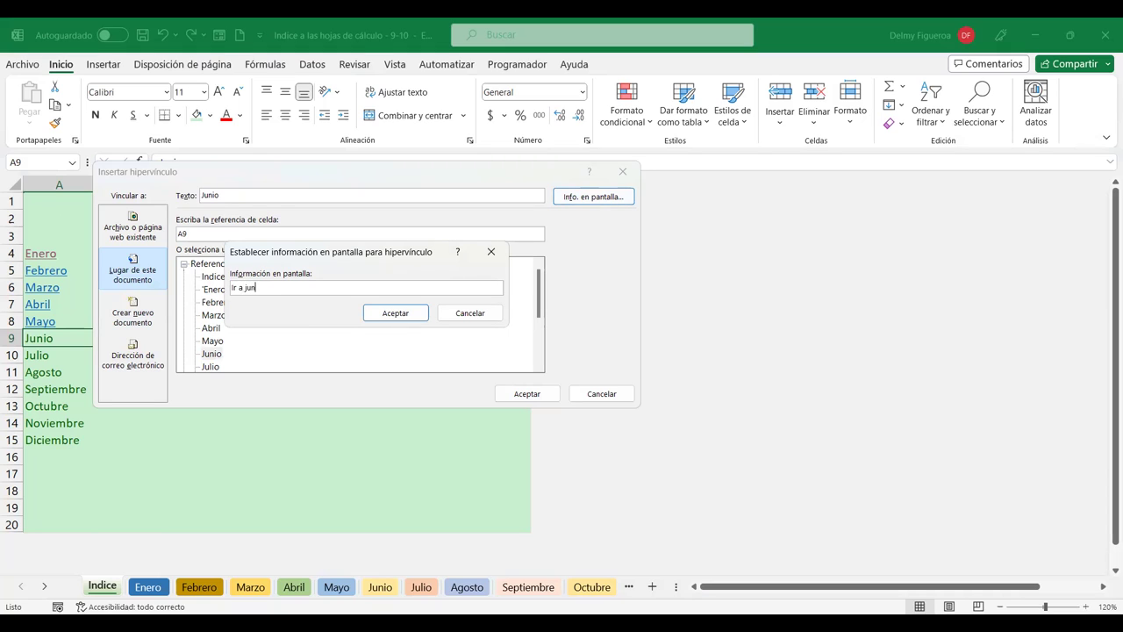
left_click(389, 314)
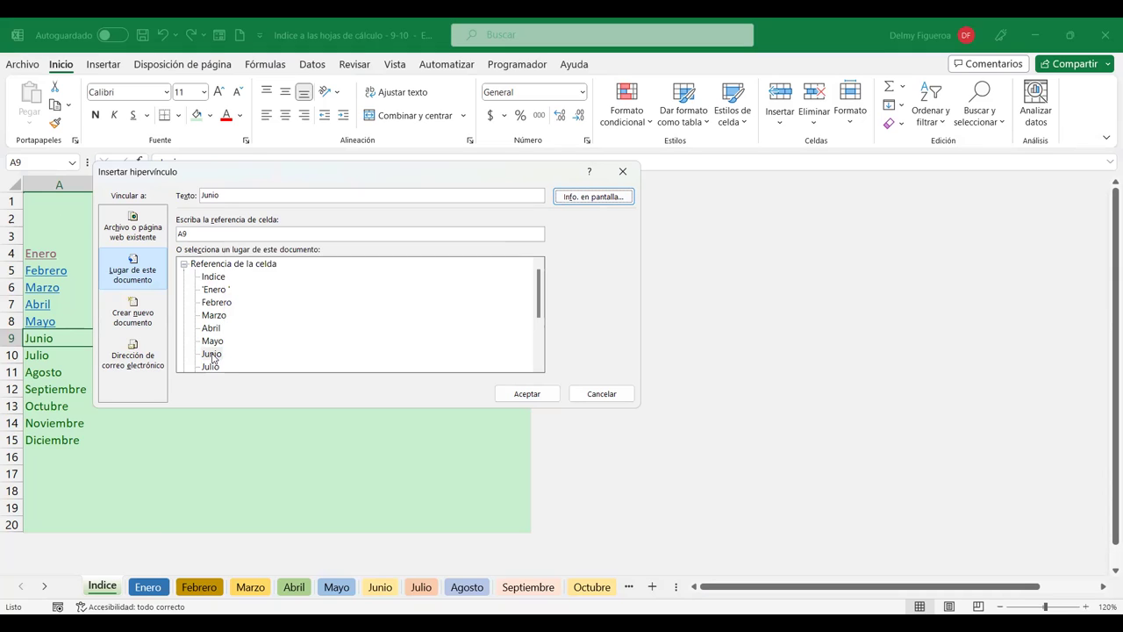
left_click(211, 354)
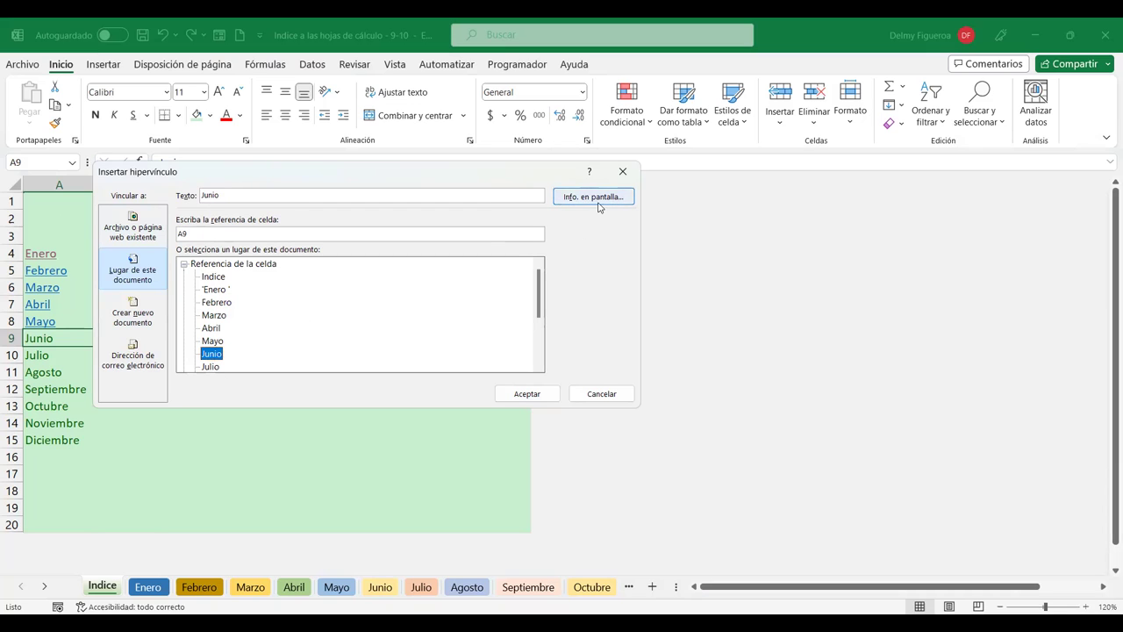
left_click(518, 395)
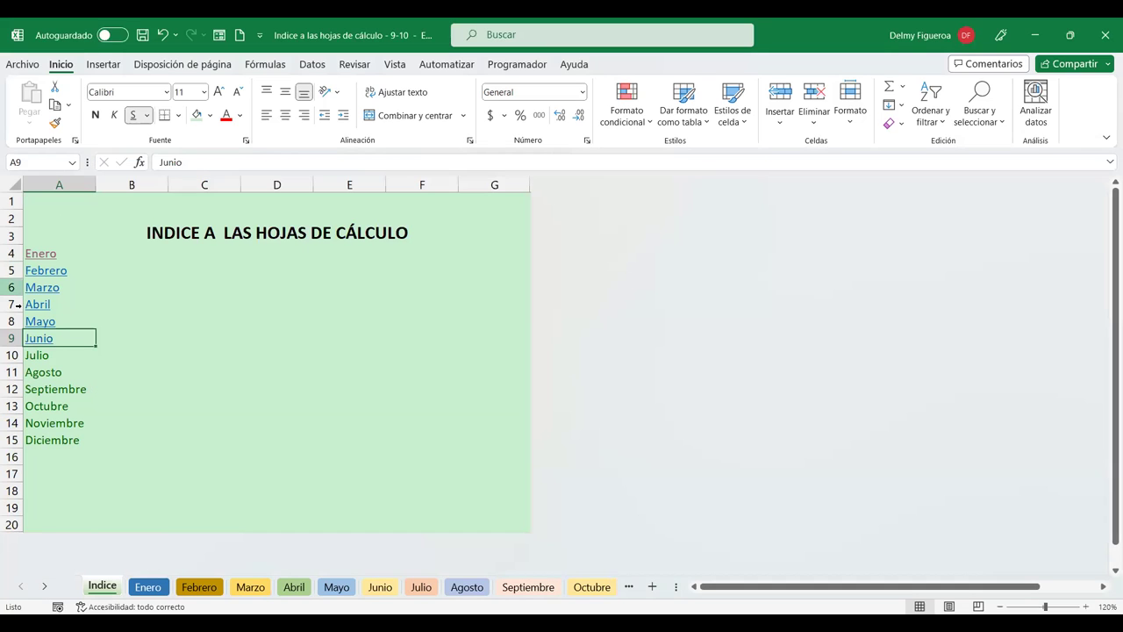
Step: Test the Junio link, return to Indice, and select Julio in A10
mouse_move(38, 341)
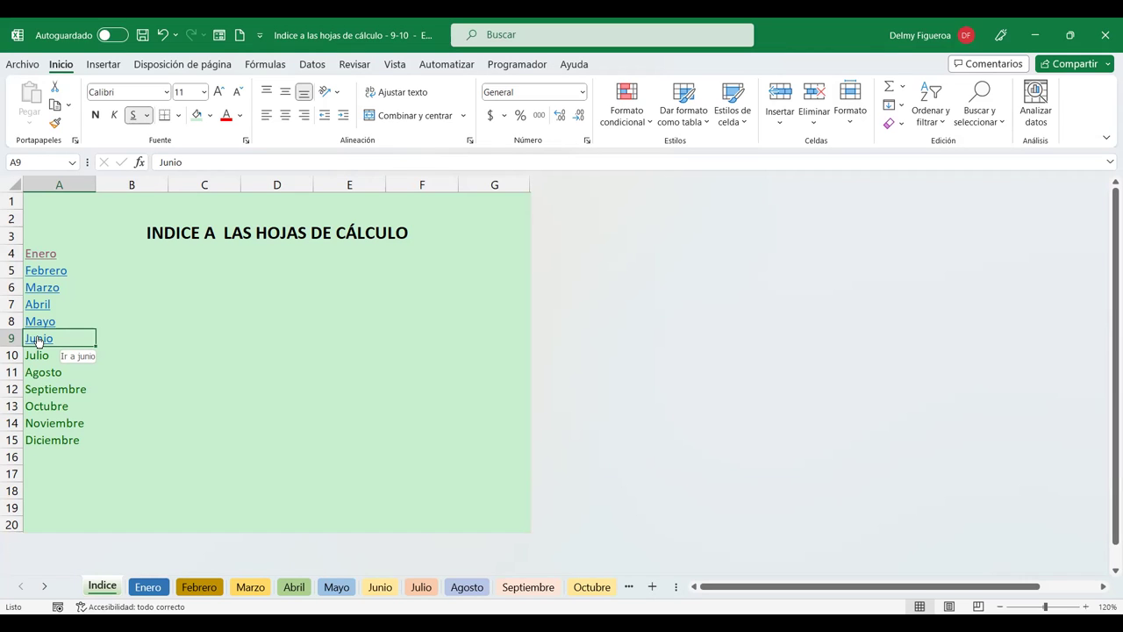
left_click(39, 341)
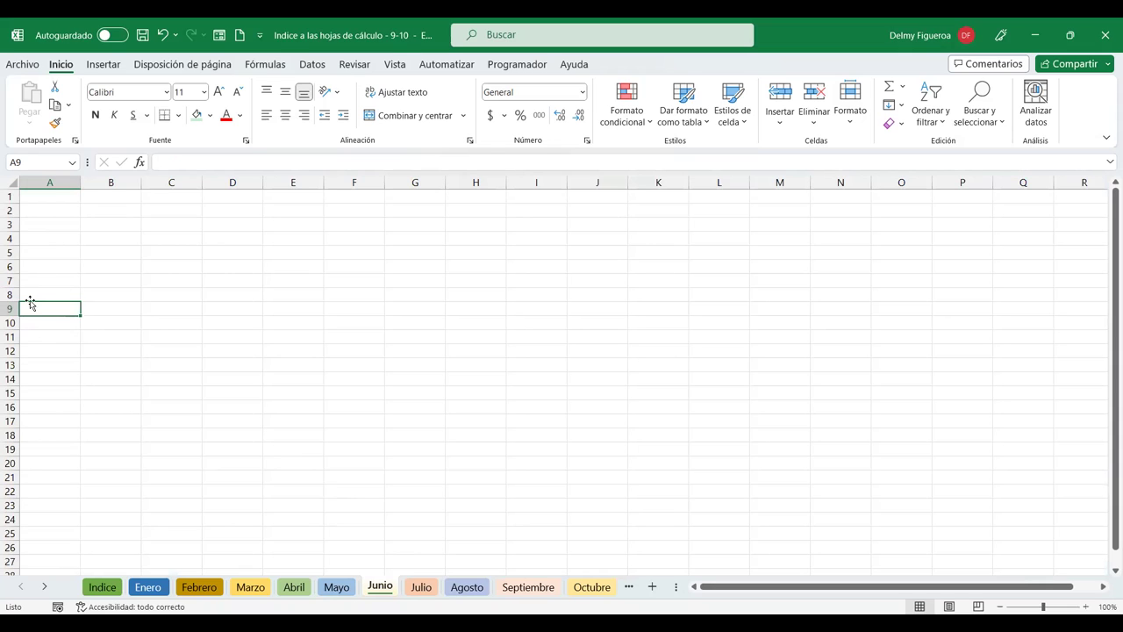
left_click(99, 588)
left_click(40, 355)
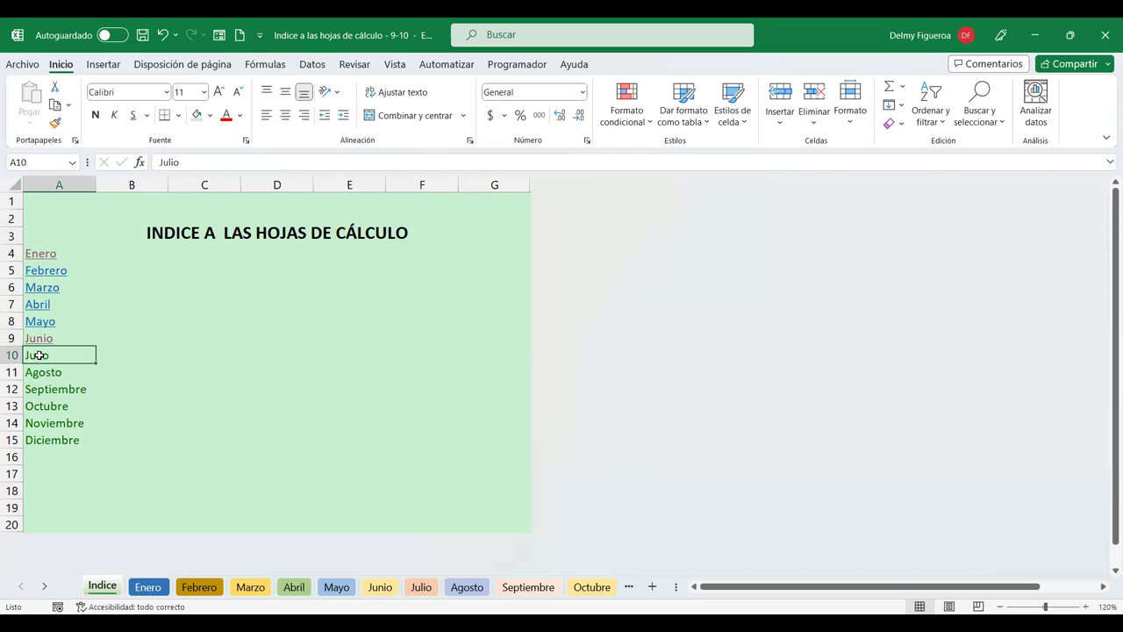
Step: Link Julio, Agosto and Septiembre (A10:A12) to their matching month sheets
right_click(113, 549)
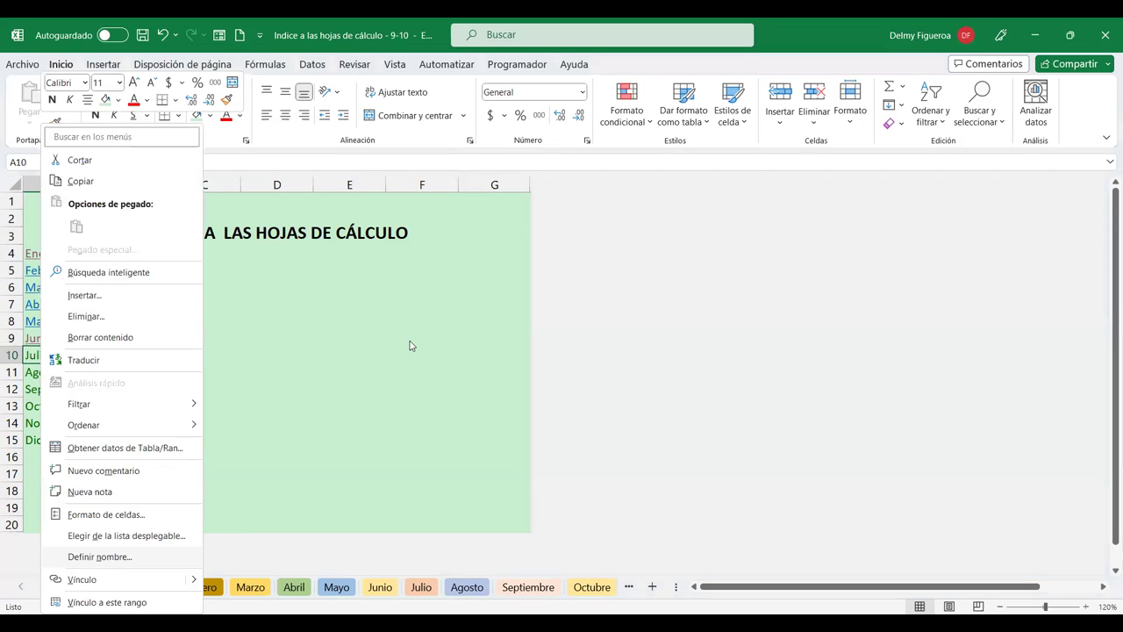
key("Return")
key("Return")
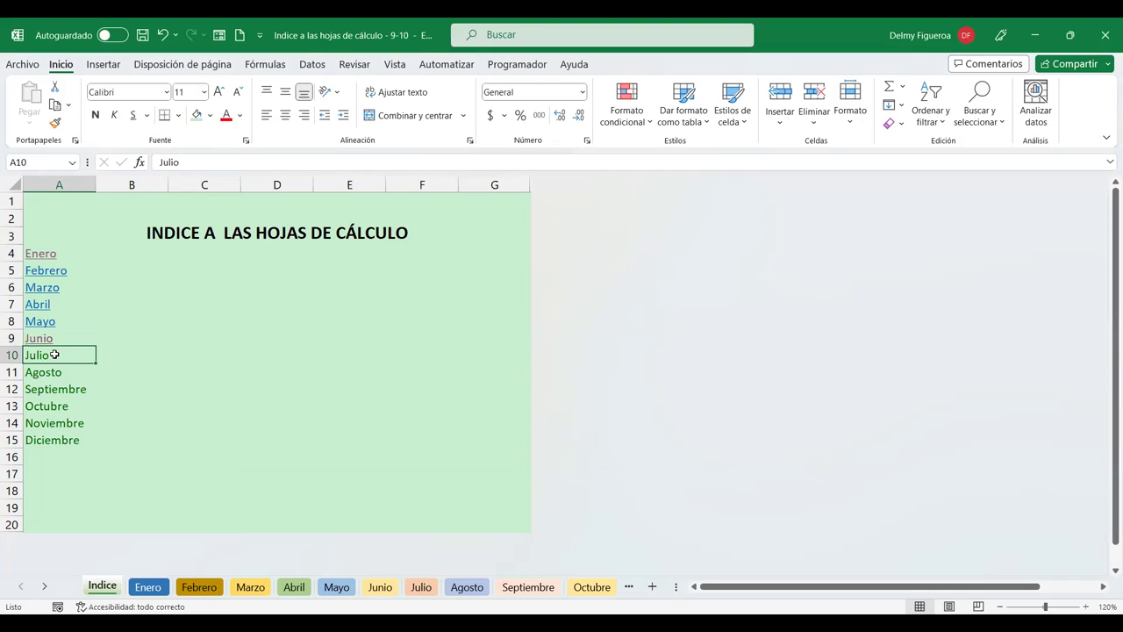
key("shift+F10")
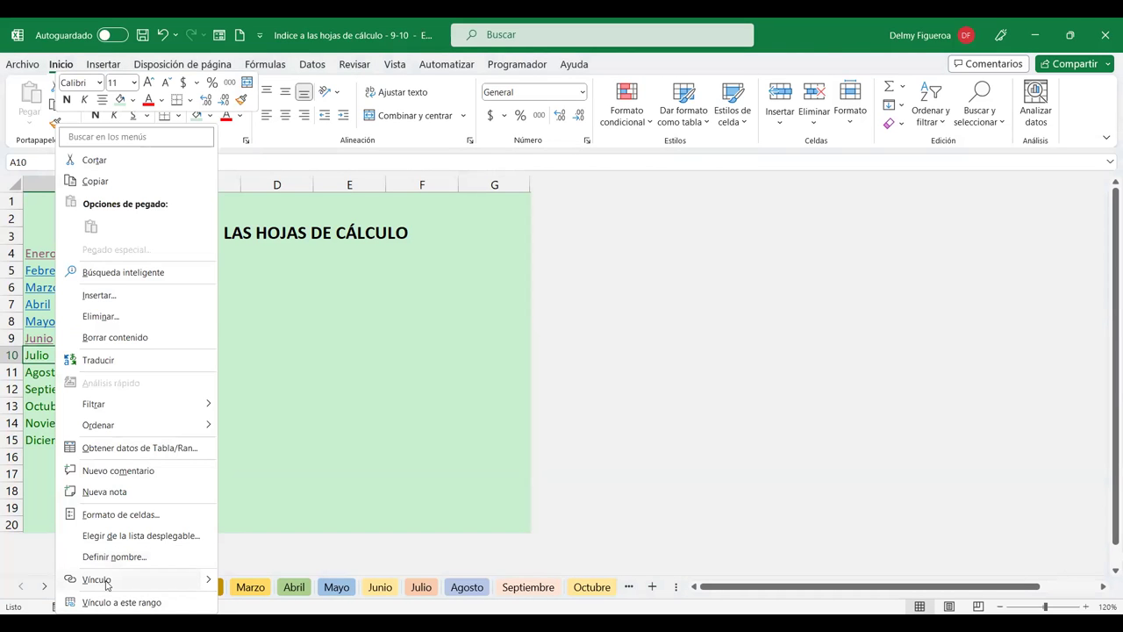
key("ctrl+alt+k")
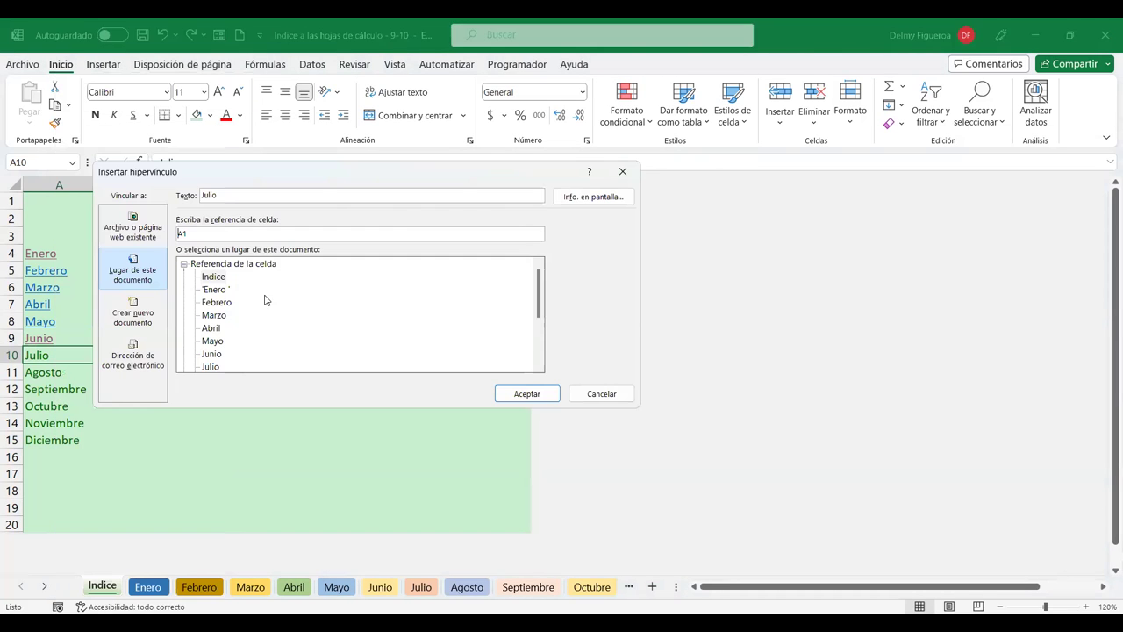
scroll(225, 314, "down", 1)
scroll(221, 314, "down", 1)
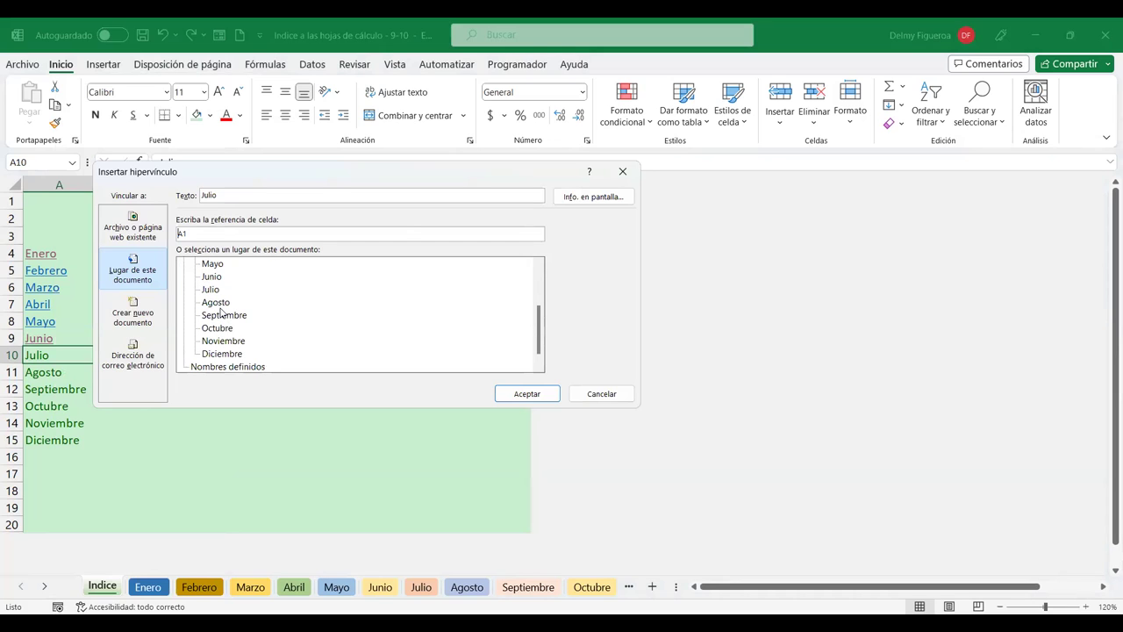
left_click(219, 290)
left_click(525, 393)
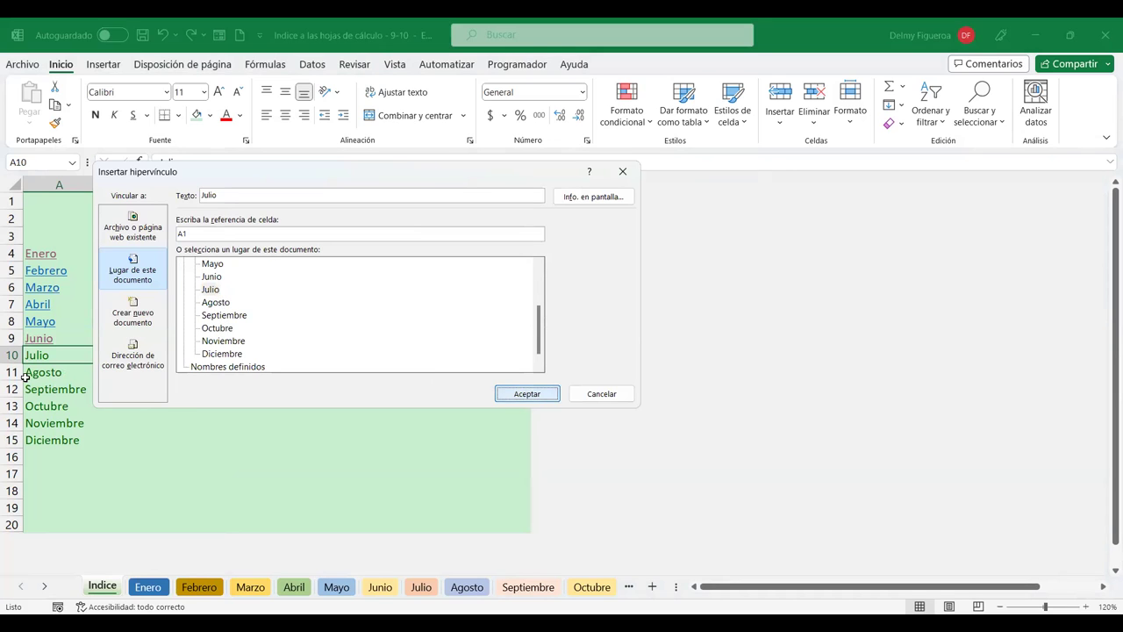
left_click(43, 378)
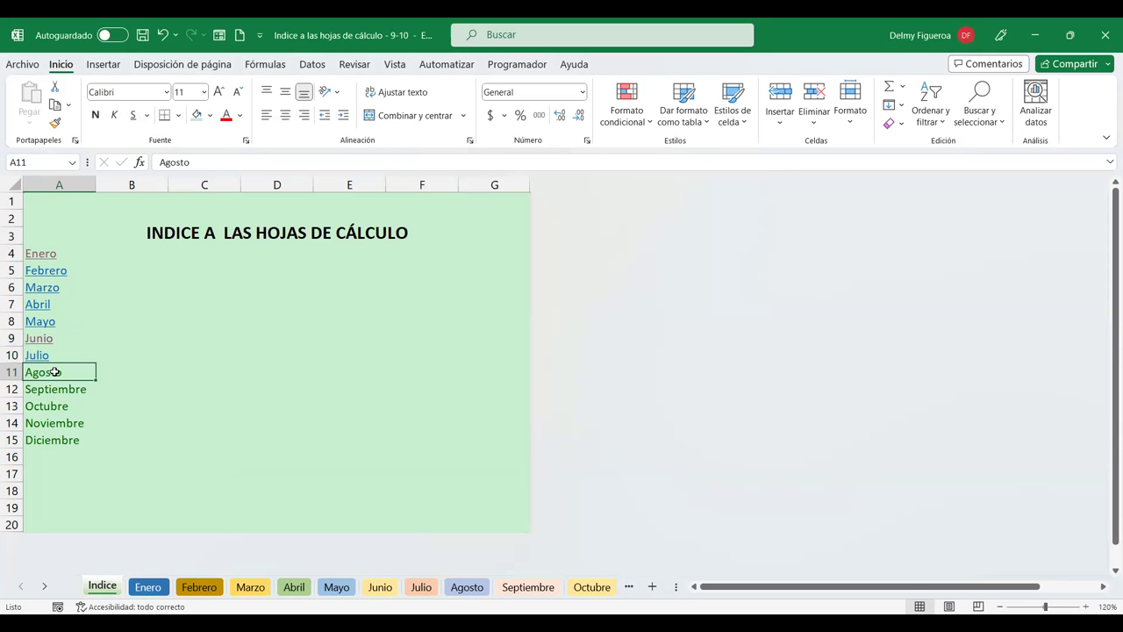
right_click(55, 372)
left_click(97, 579)
left_click(216, 302)
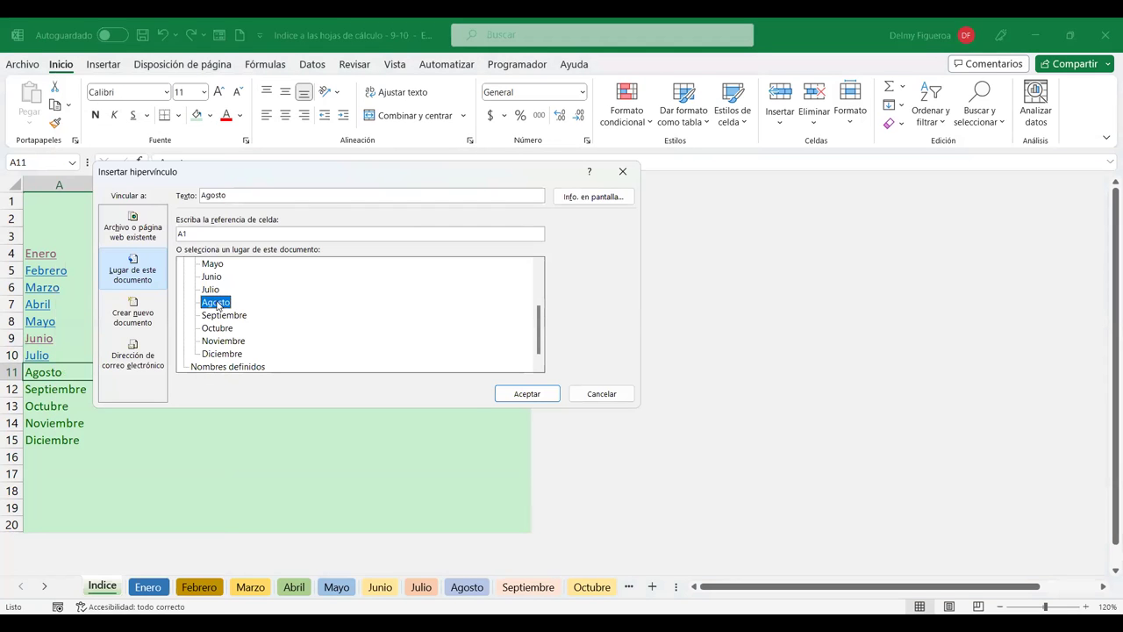
left_click(532, 395)
left_click(59, 389)
right_click(59, 389)
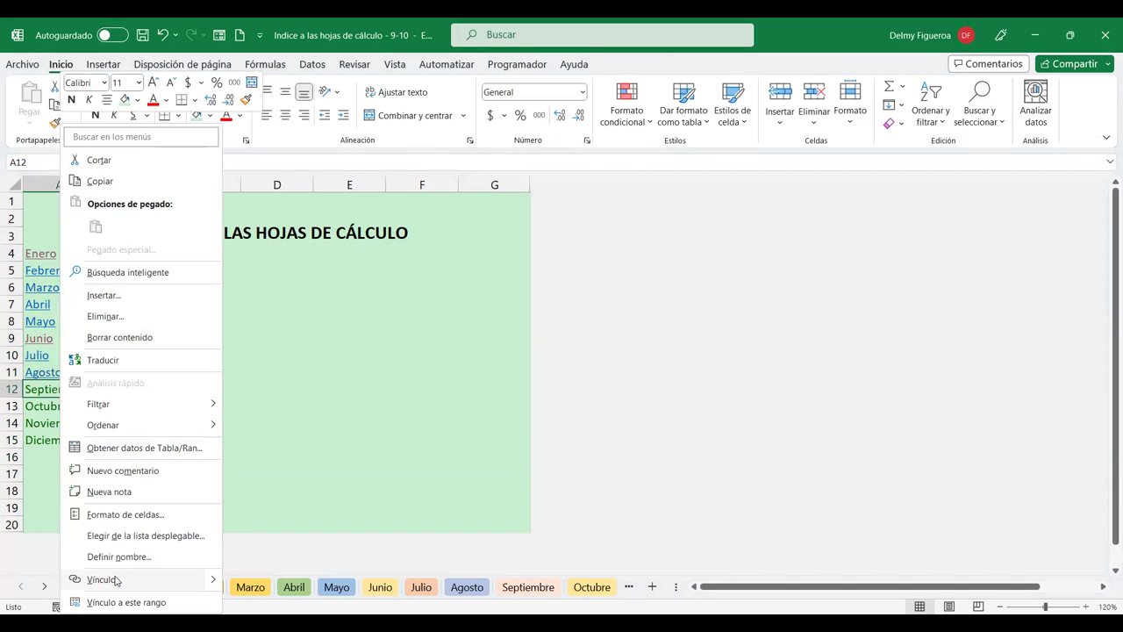
left_click(115, 580)
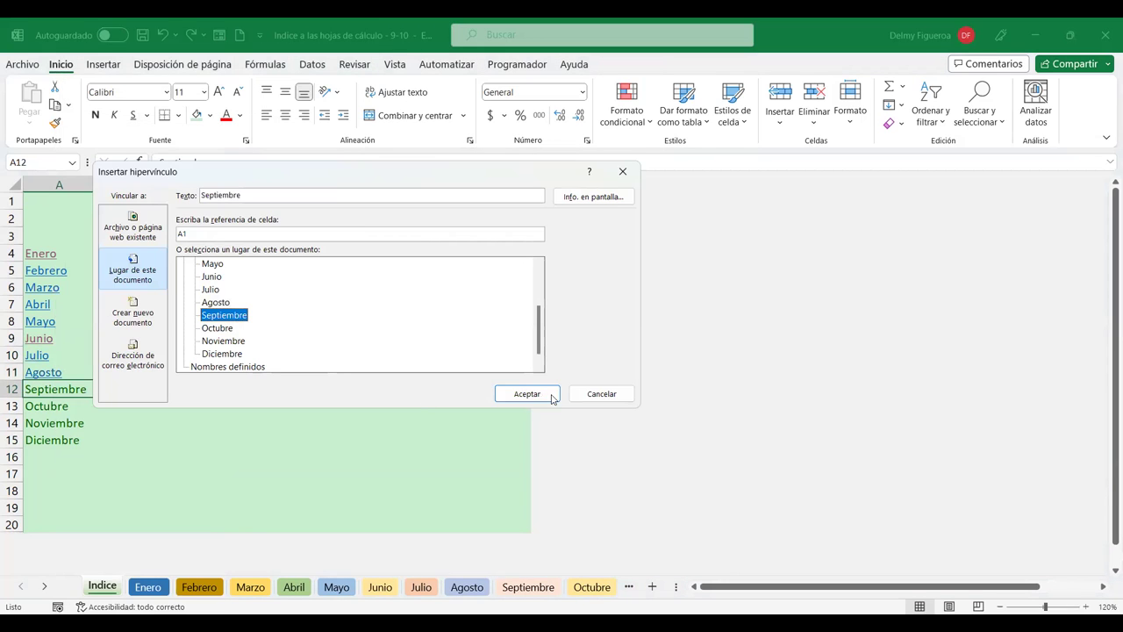
left_click(552, 395)
Step: Link Octubre, Noviembre and Diciembre (A13:A15) to their matching month sheets
left_click(41, 404)
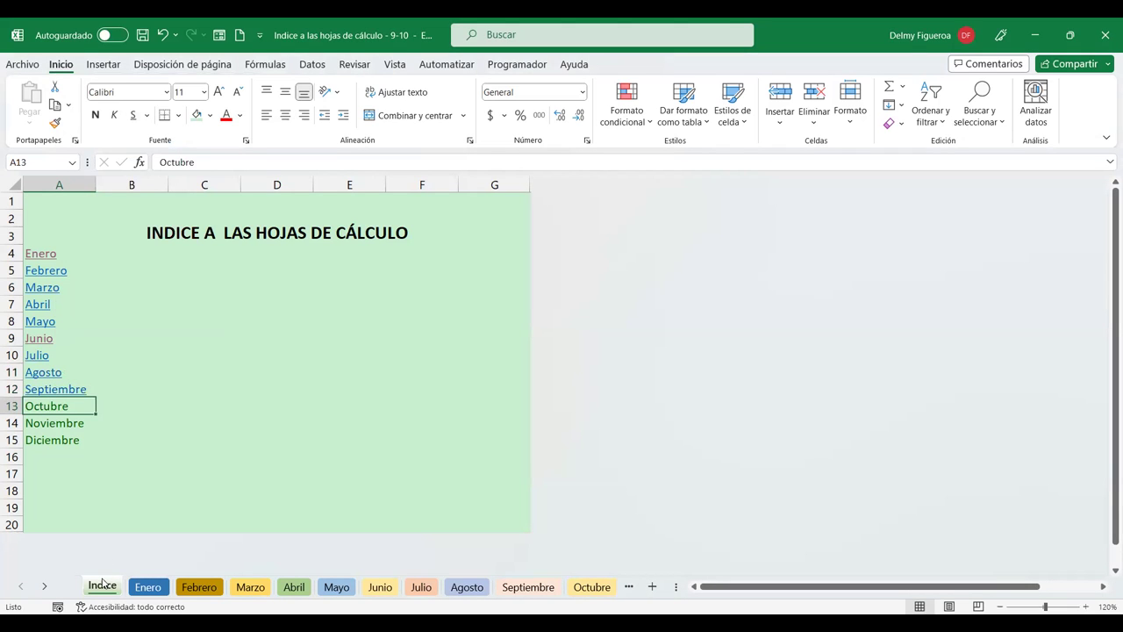
key("ctrl+k")
left_click(227, 317)
left_click(527, 395)
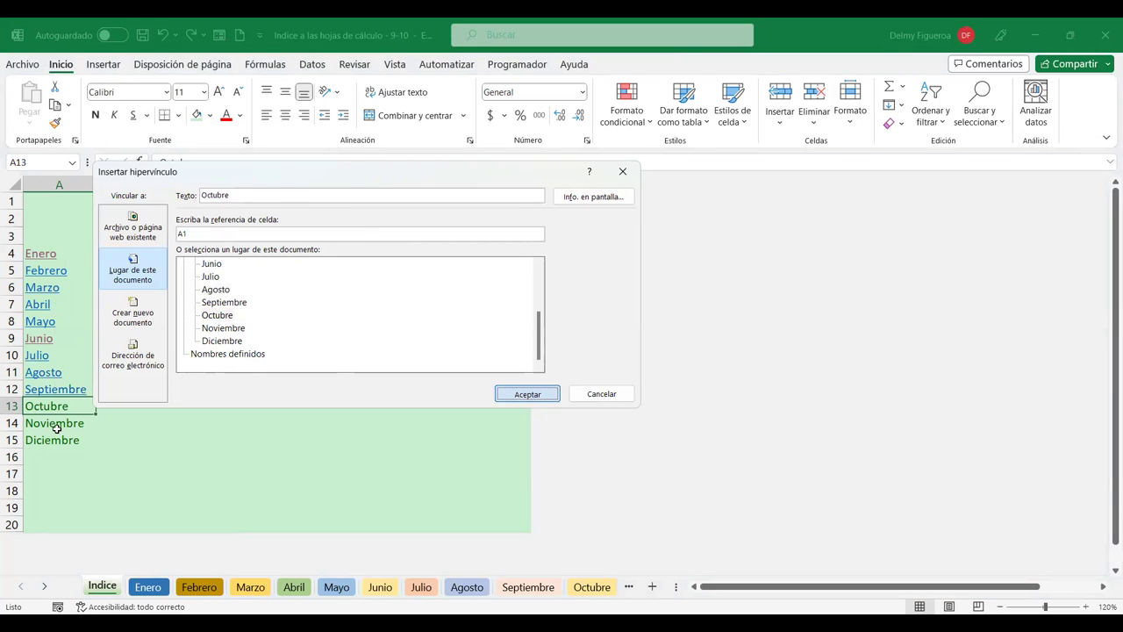
left_click(53, 424)
right_click(53, 424)
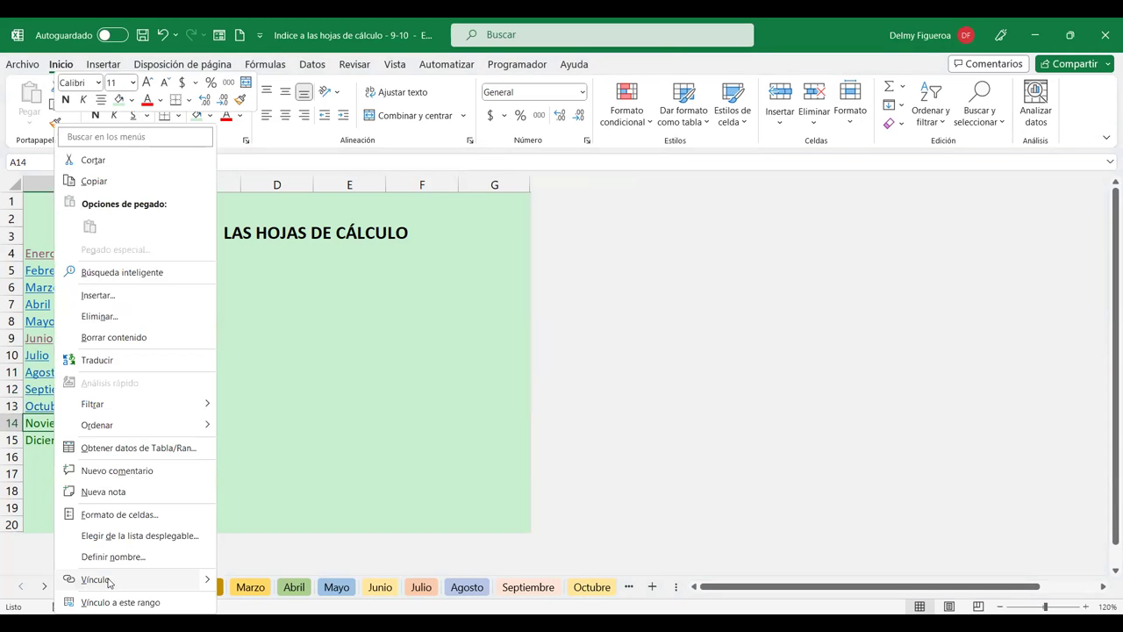
key("ctrl+k")
left_click(224, 328)
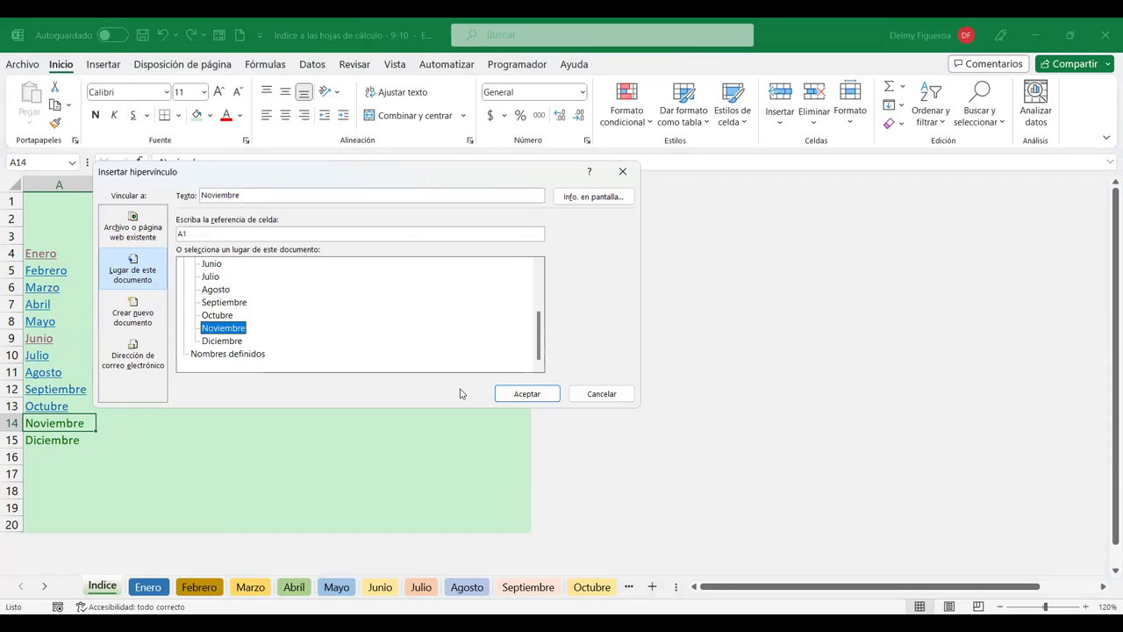
left_click(528, 394)
left_click(47, 438)
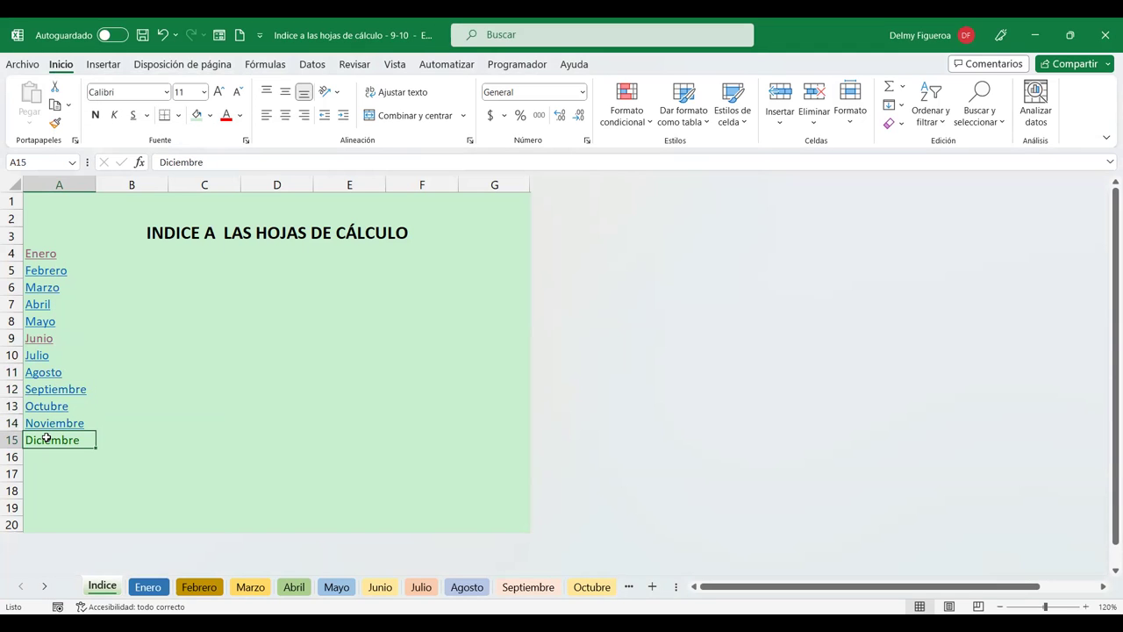
right_click(87, 438)
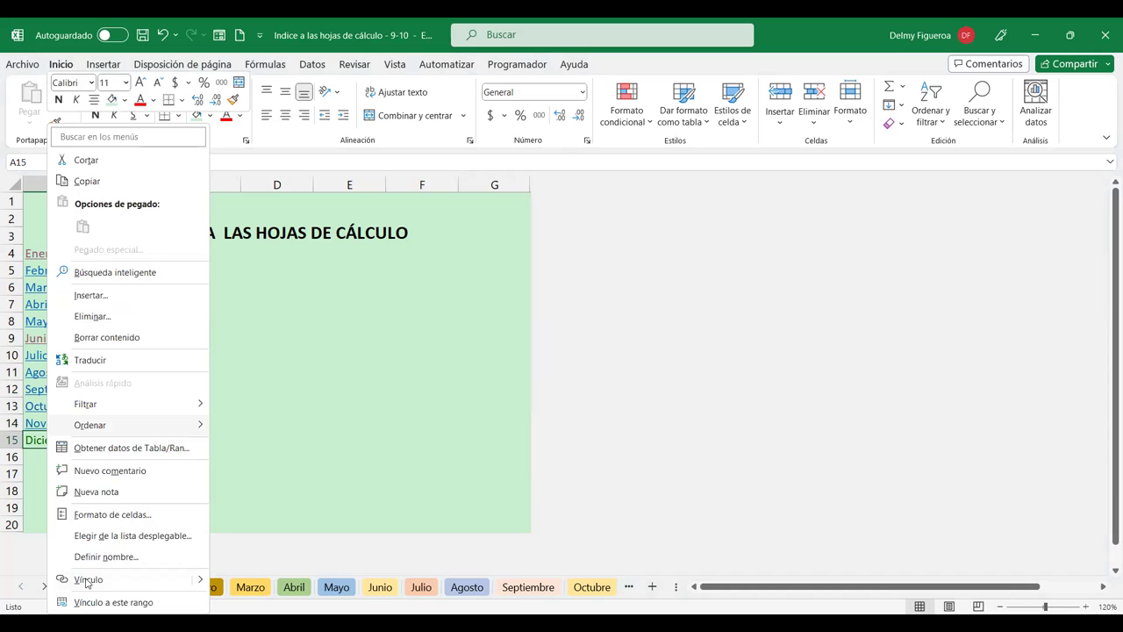
key("ctrl+k")
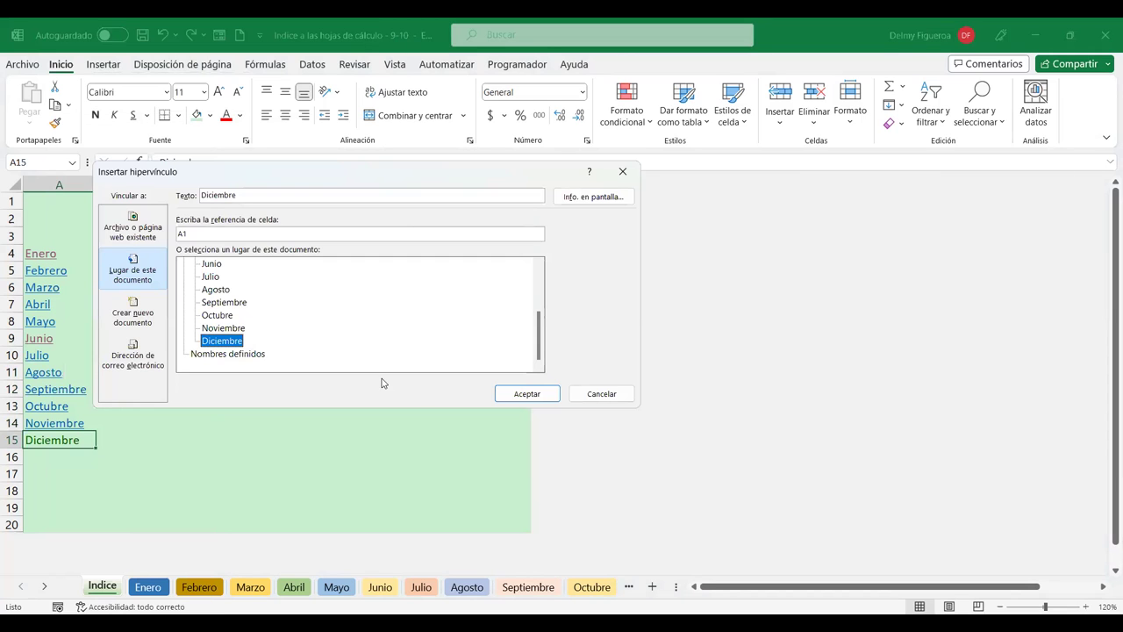
left_click(531, 394)
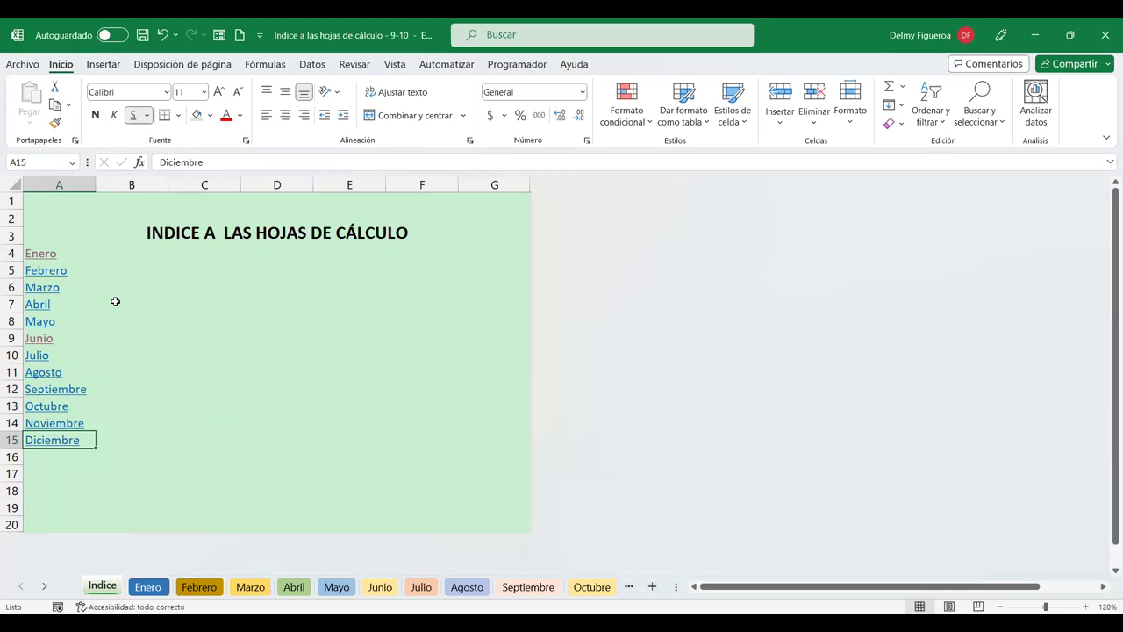
left_click(115, 302)
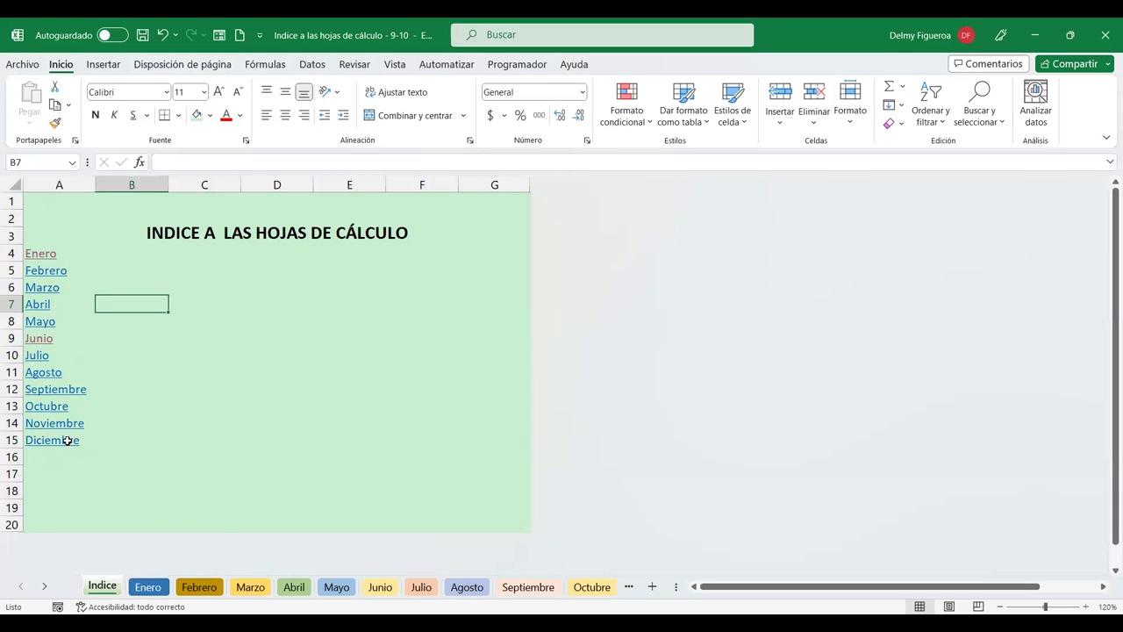
Step: Test the Diciembre and Marzo links and view the Diciembre sheet, returning to Indice
left_click(68, 439)
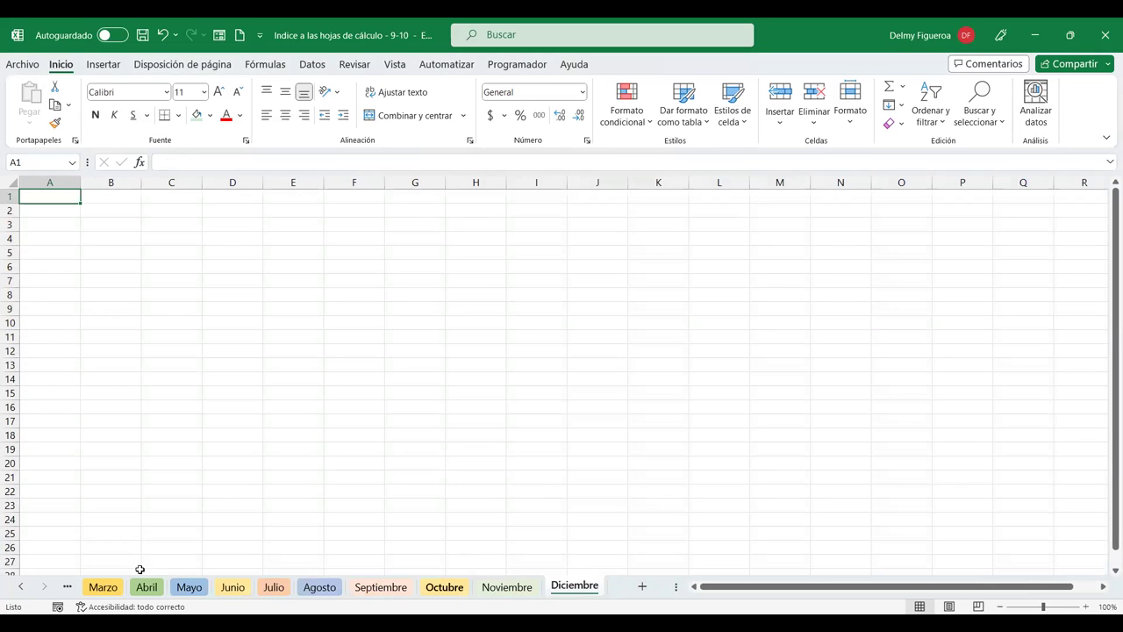
left_click(18, 587)
left_click(18, 587)
left_click(102, 584)
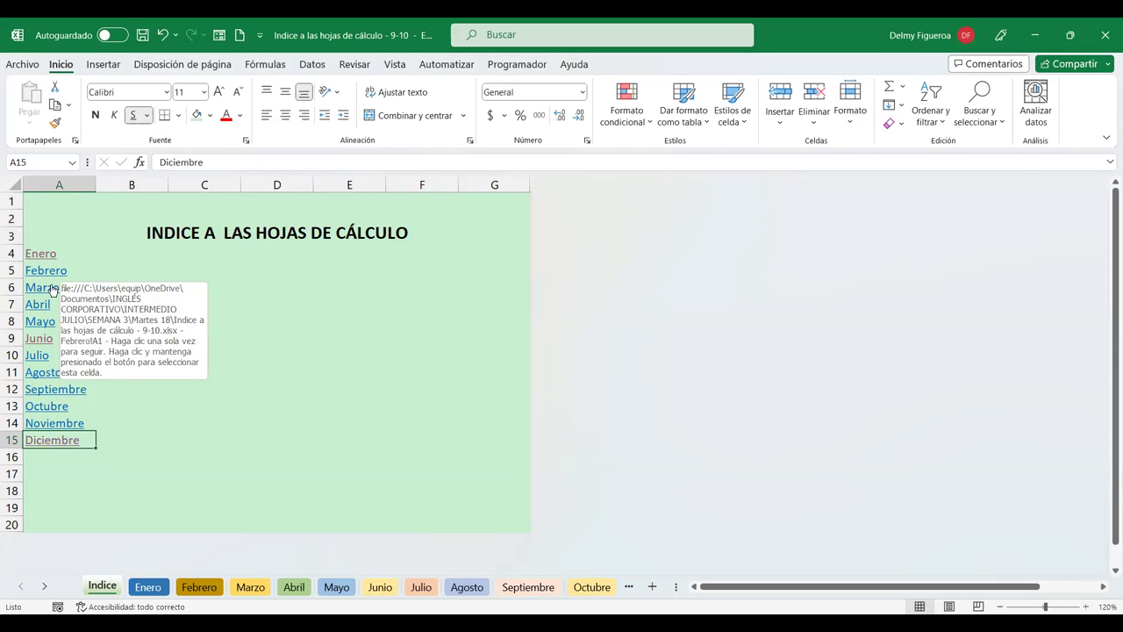
left_click(52, 290)
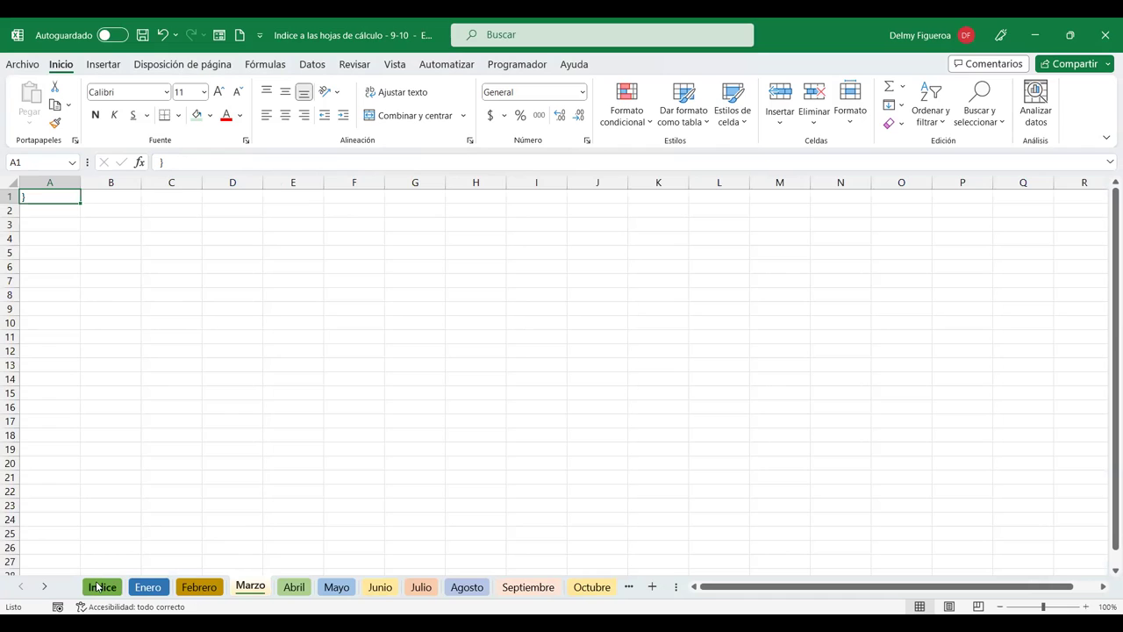
left_click(98, 586)
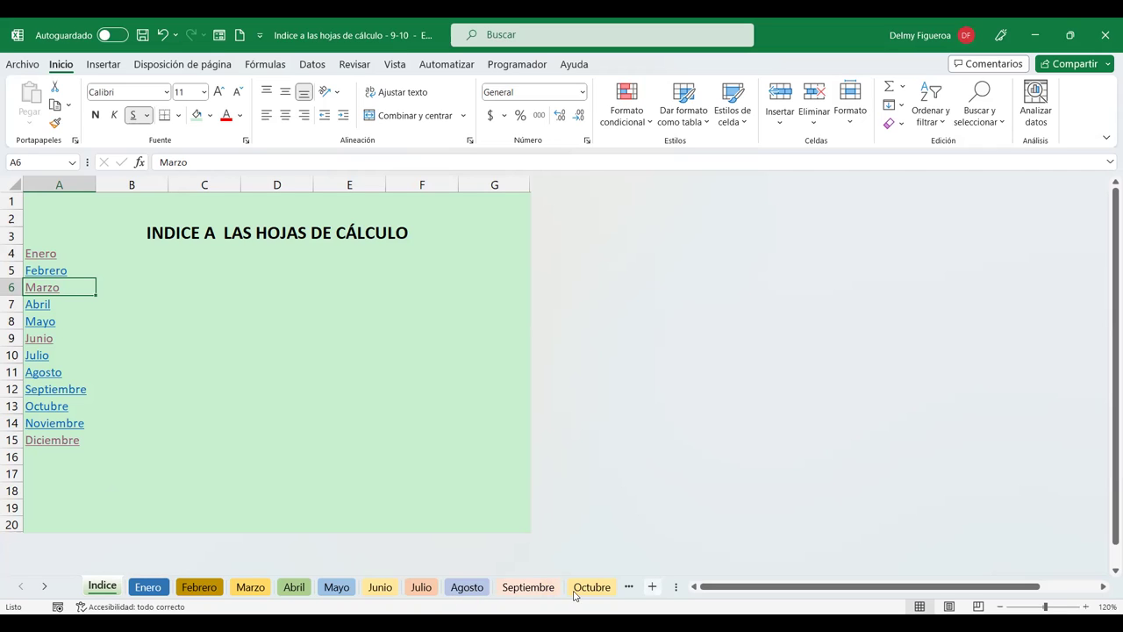
left_click(45, 587)
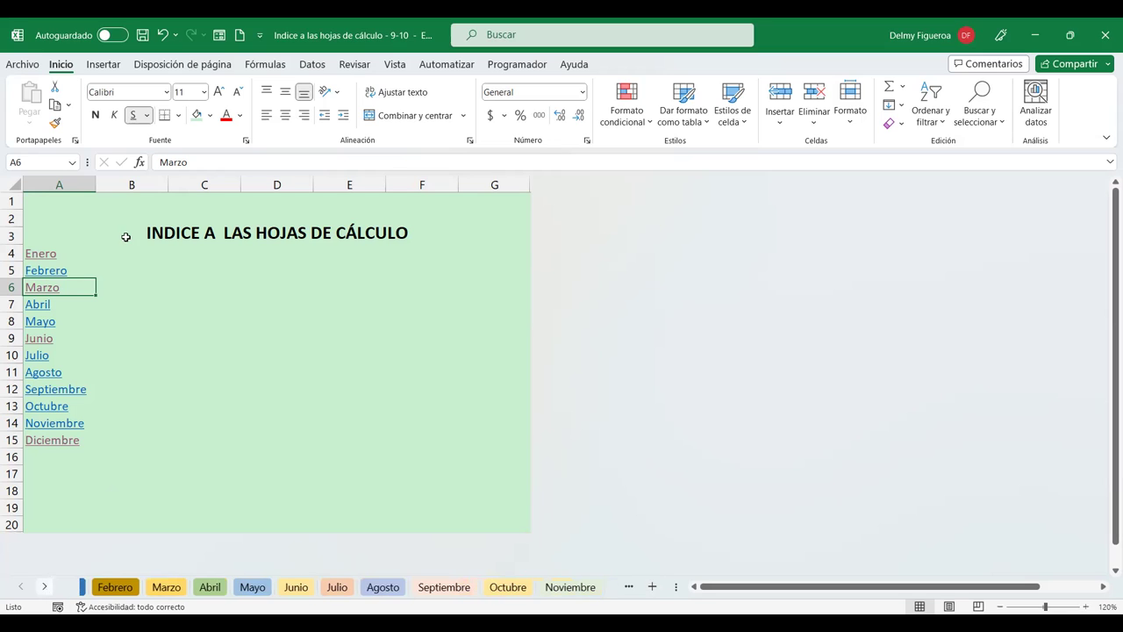
left_click(562, 588)
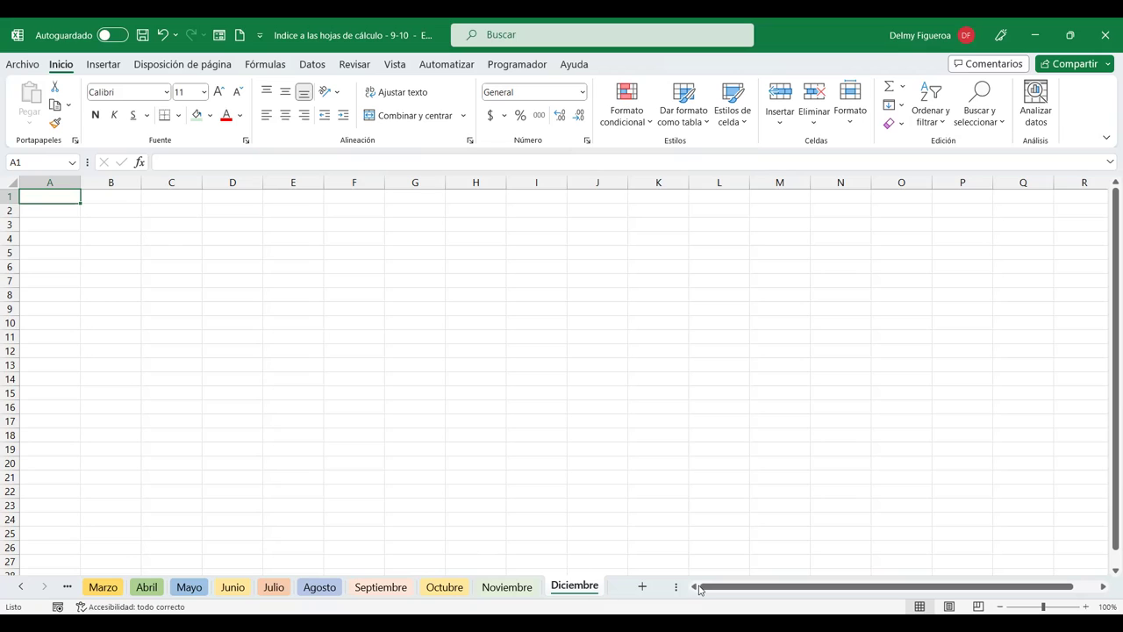
left_click(21, 592)
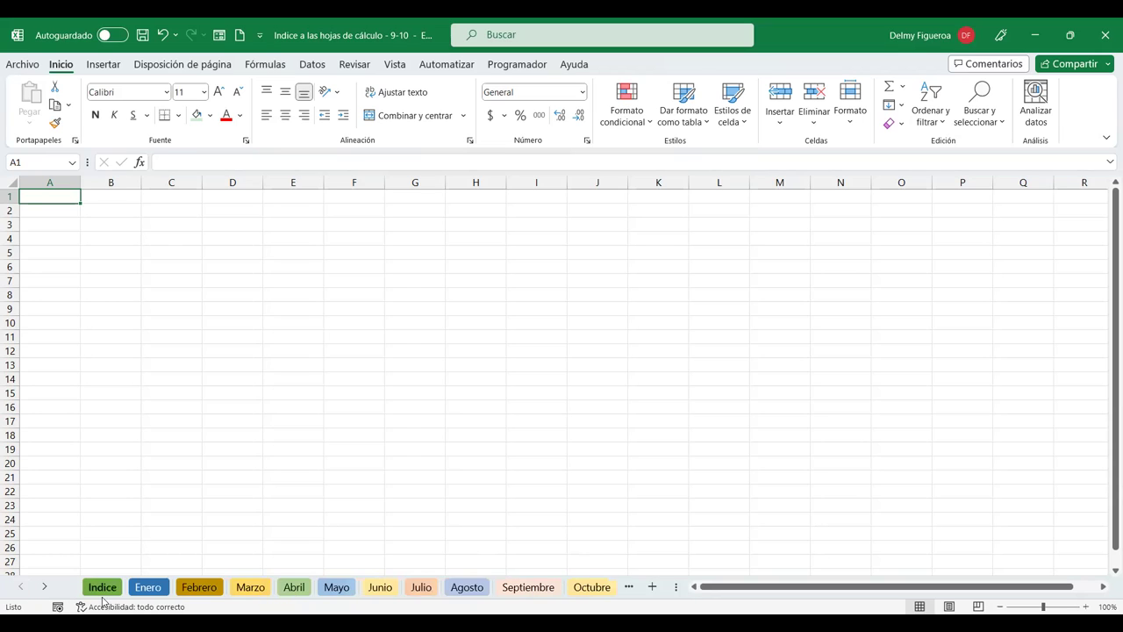
left_click(103, 590)
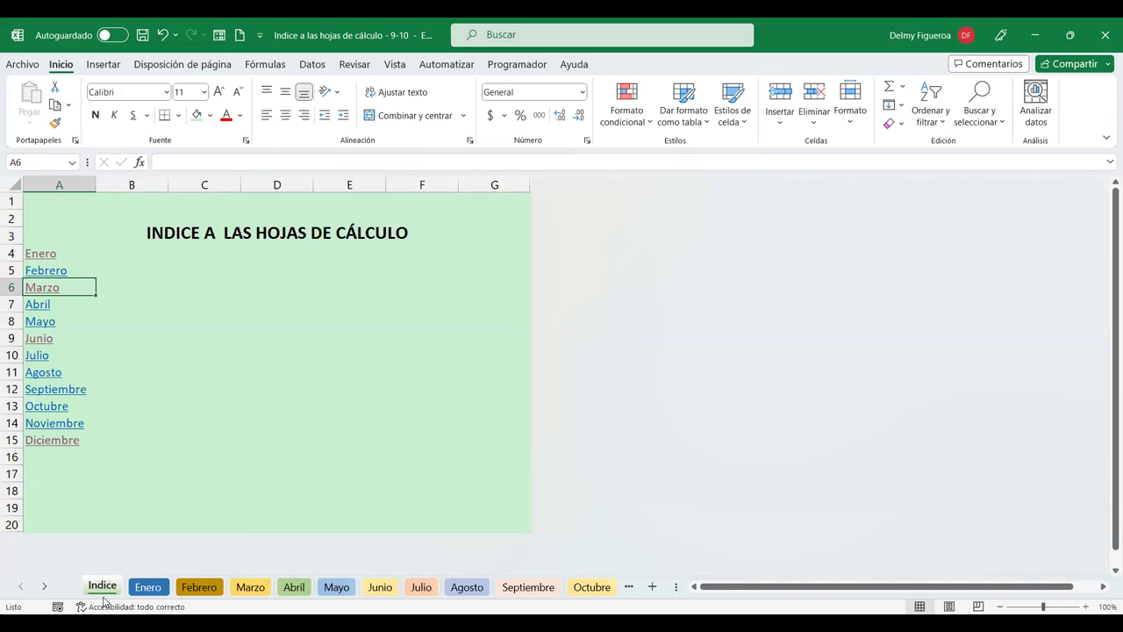
Step: Move between Indice and Enero, ending on the Enero sheet at cell B2
left_click(195, 260)
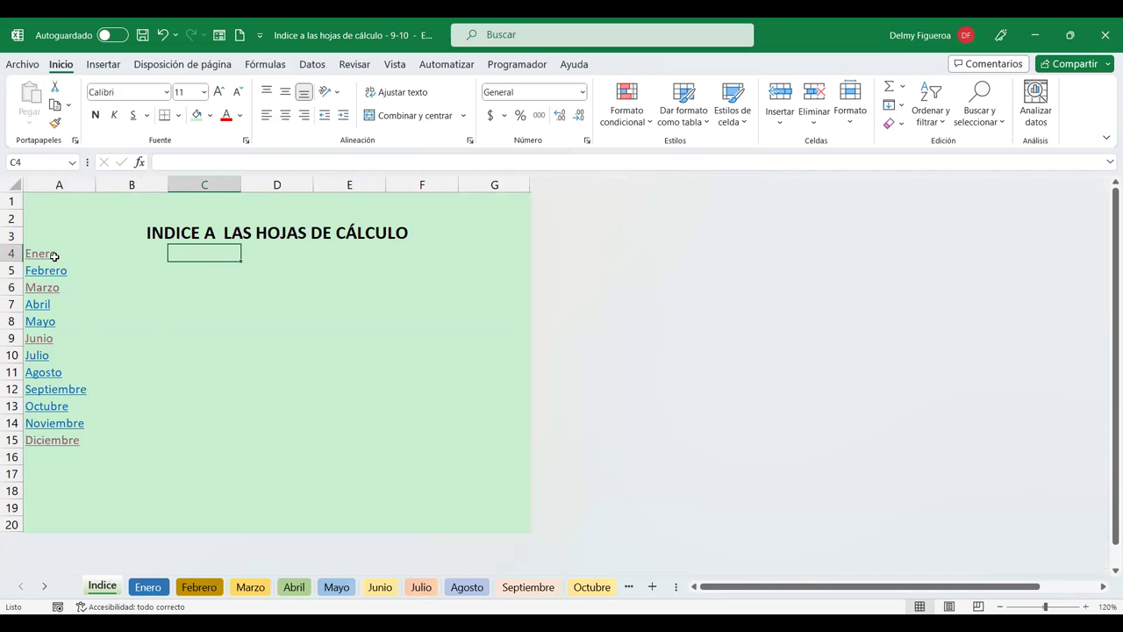
left_click(146, 587)
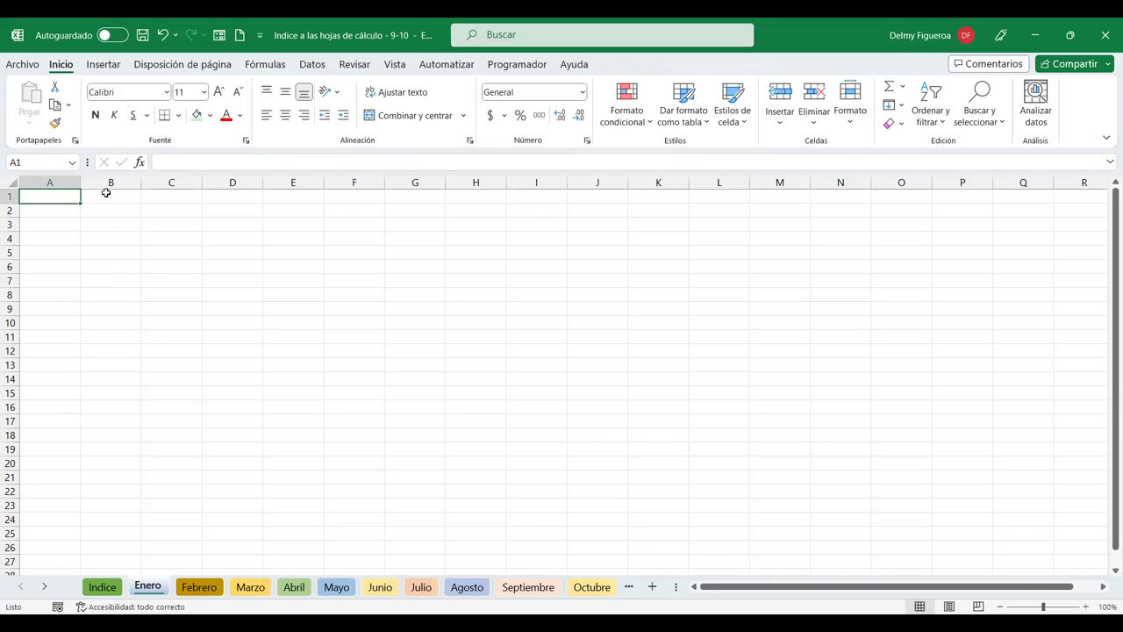
left_click(102, 587)
left_click(149, 590)
left_click(105, 590)
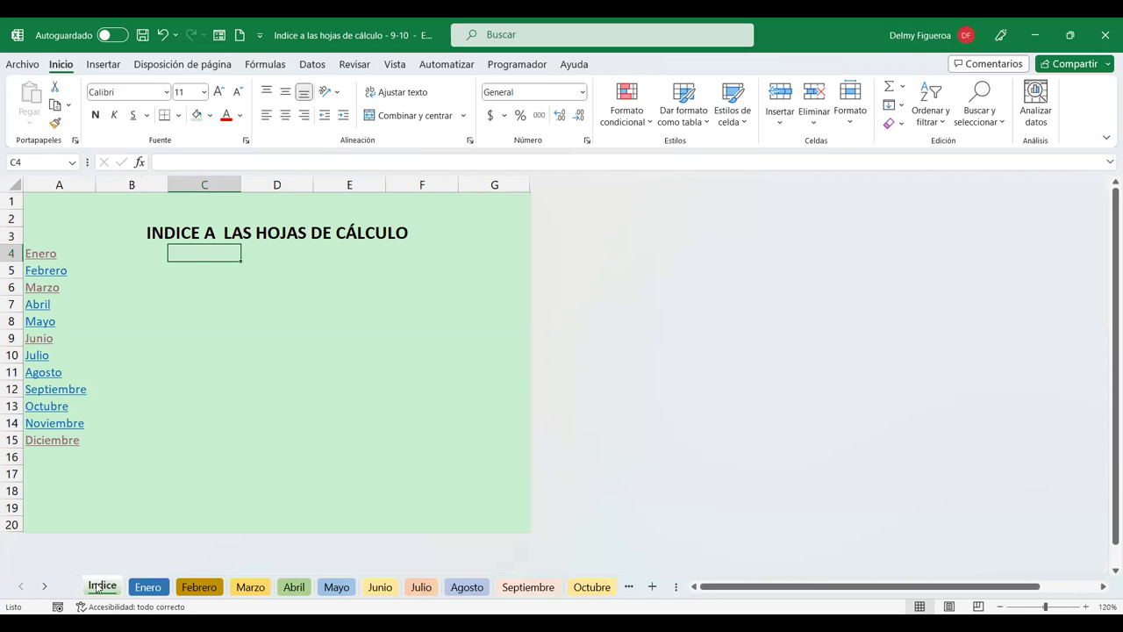
left_click(195, 230)
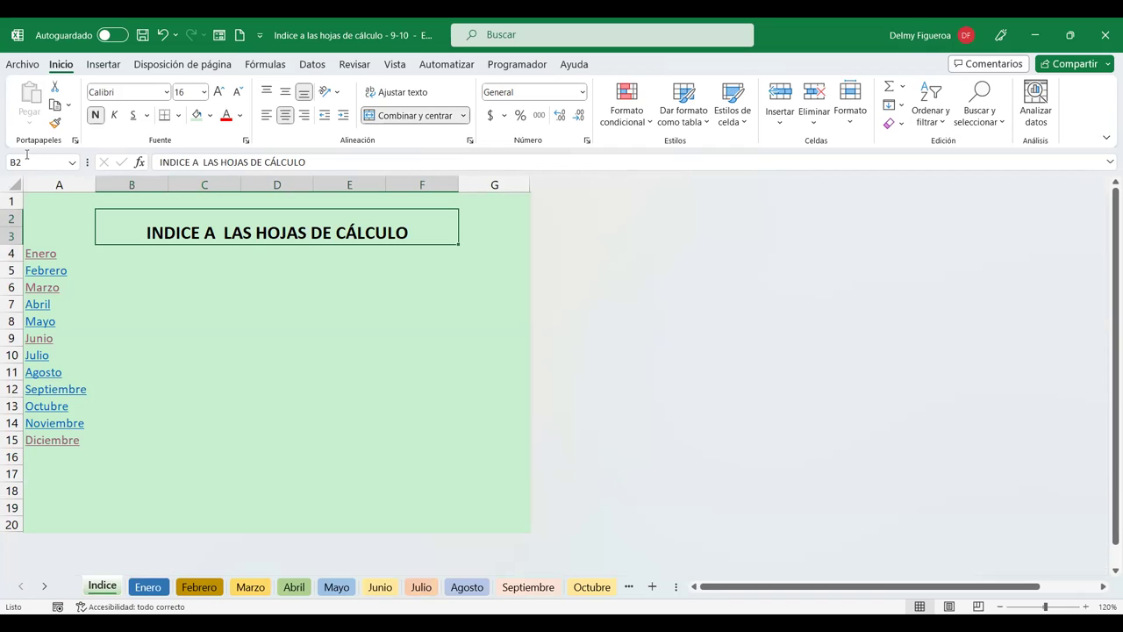
left_click(149, 590)
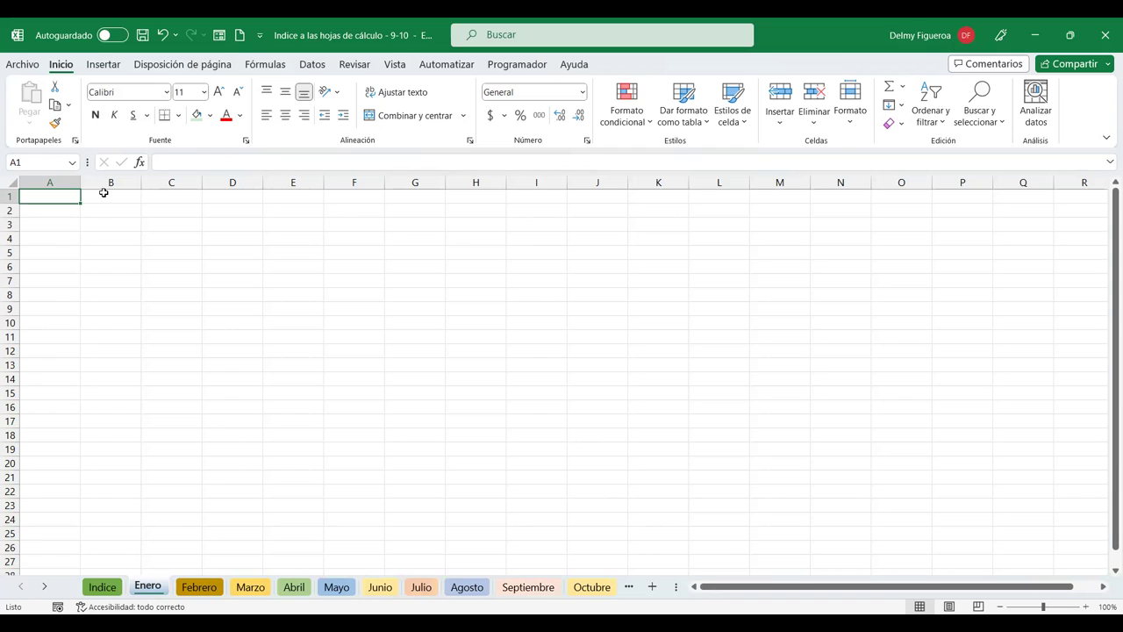
left_click(110, 207)
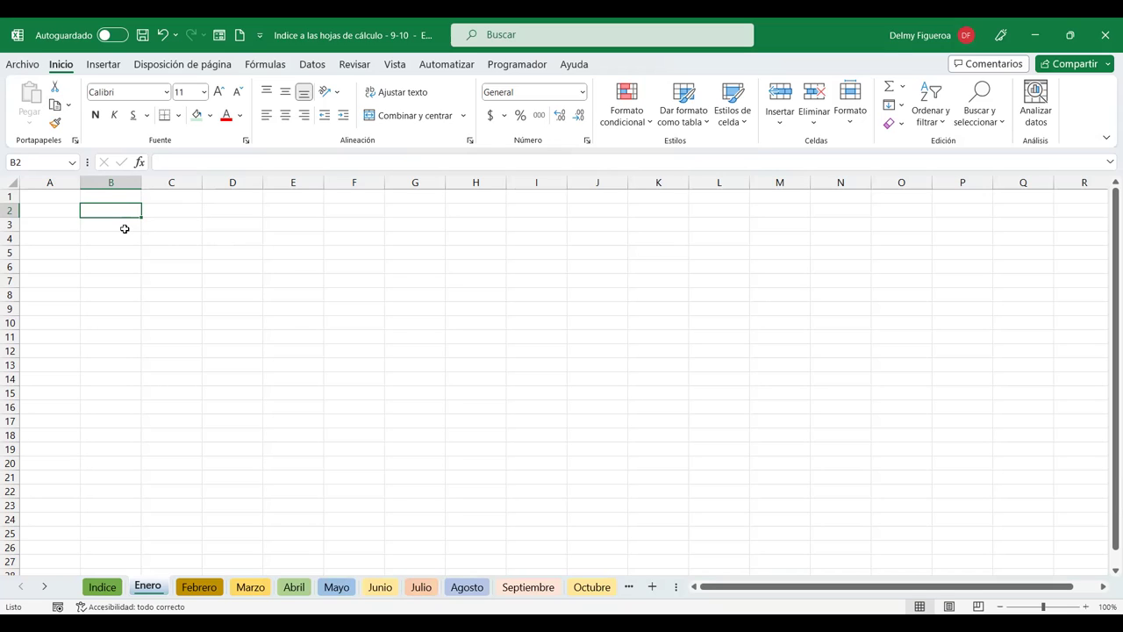
Step: Draw a rounded rectangle from the Formas gallery spanning cells B2 to C3 on Enero
left_click(109, 74)
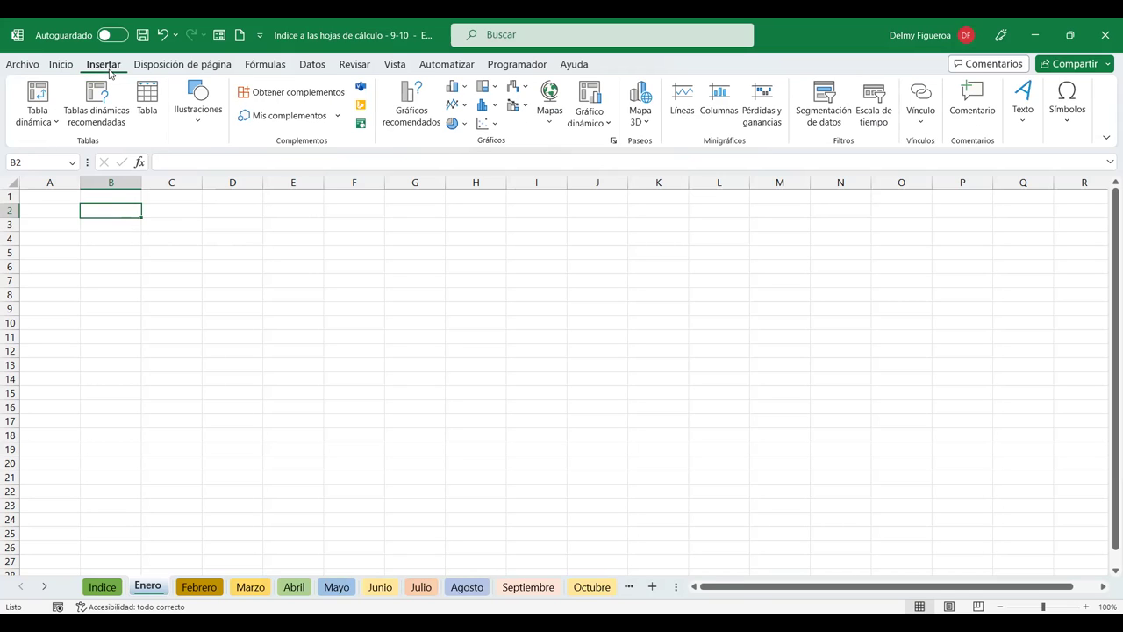
left_click(206, 125)
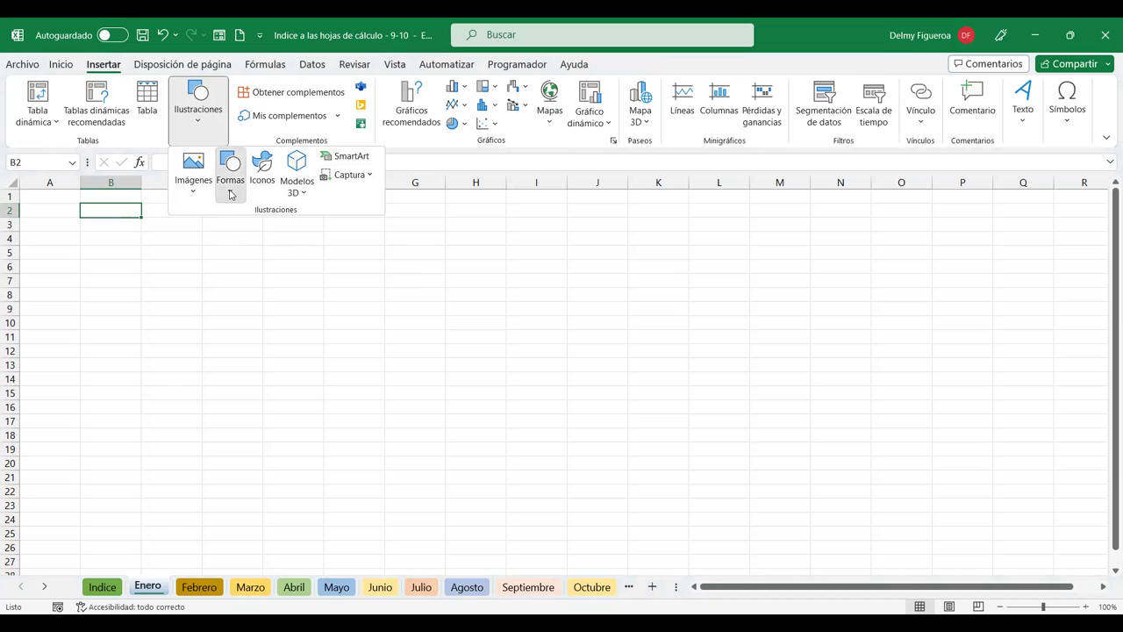
left_click(231, 192)
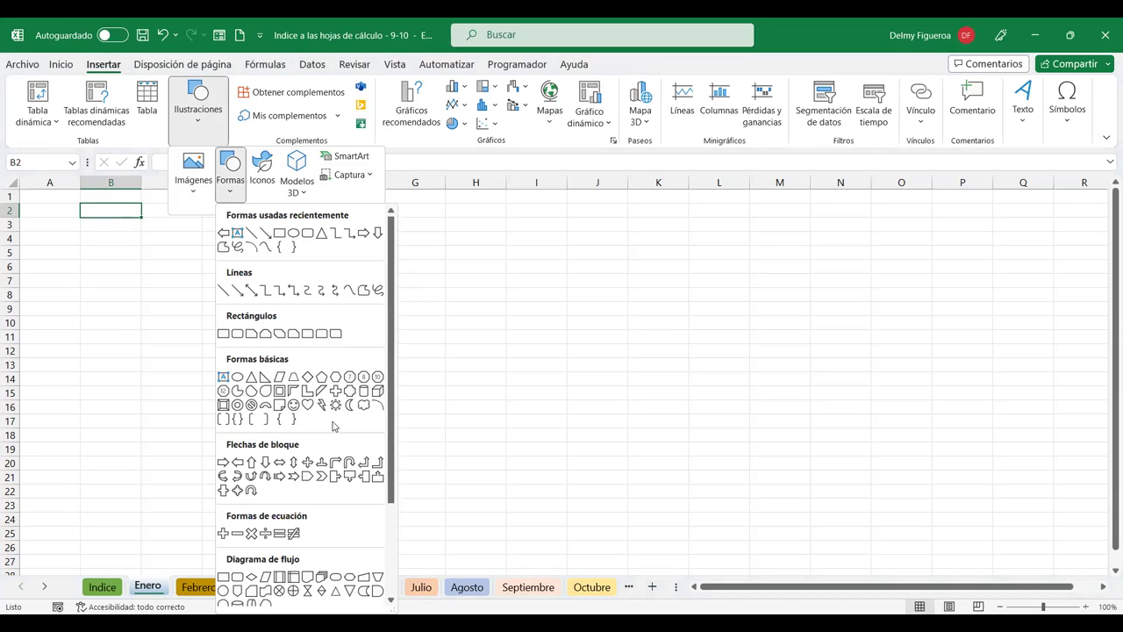
scroll(315, 551, "down", 3)
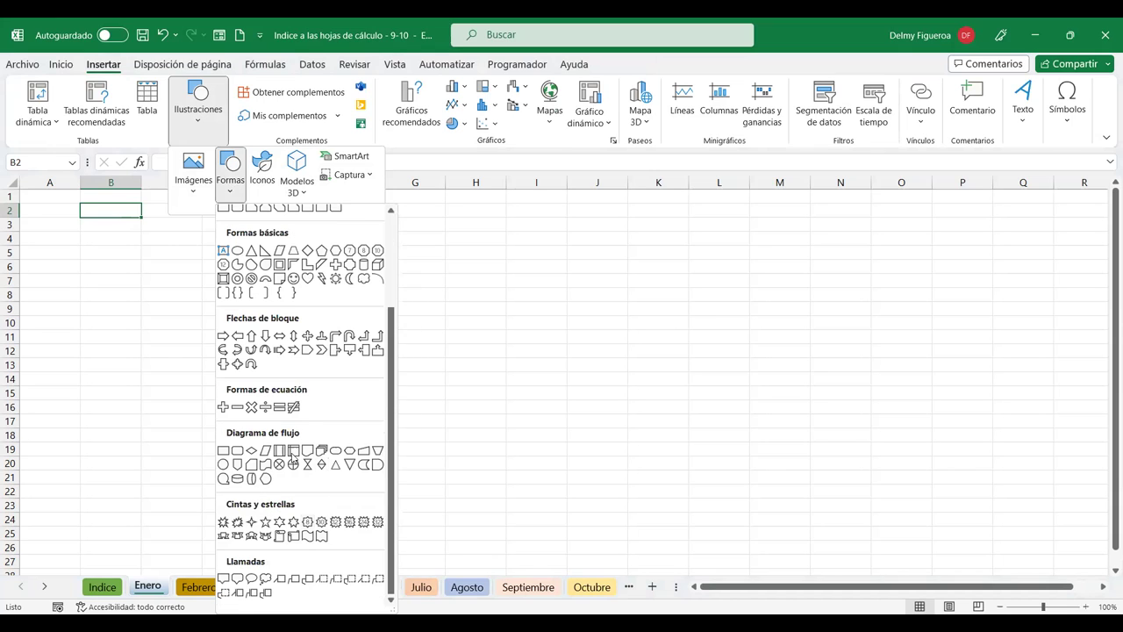
scroll(331, 448, "up", 1)
scroll(327, 326, "up", 2)
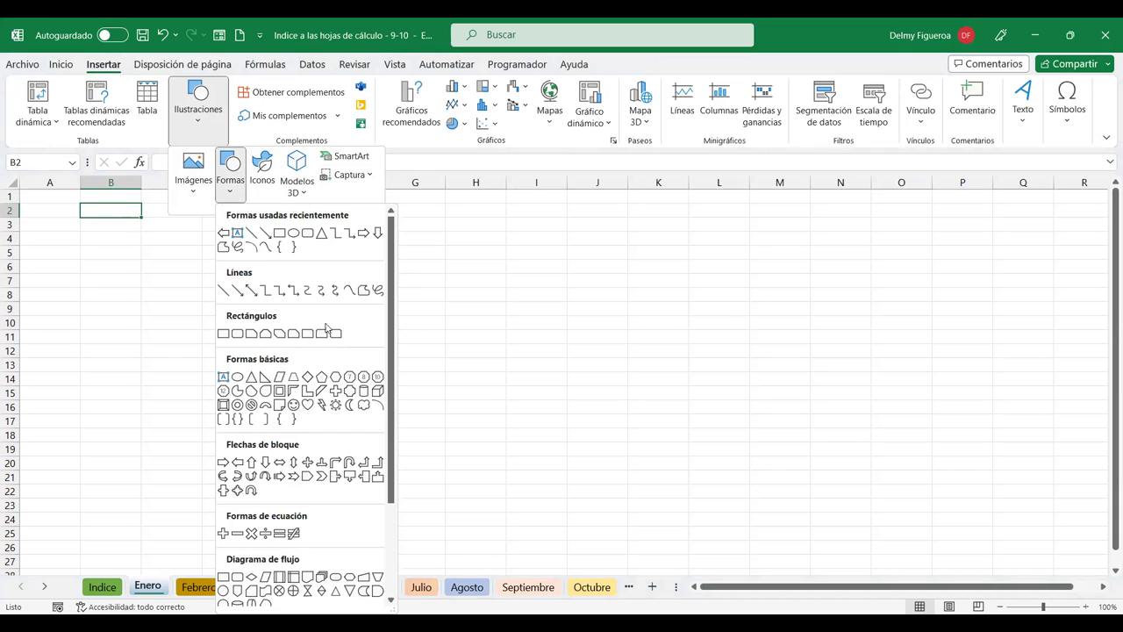
left_click(305, 237)
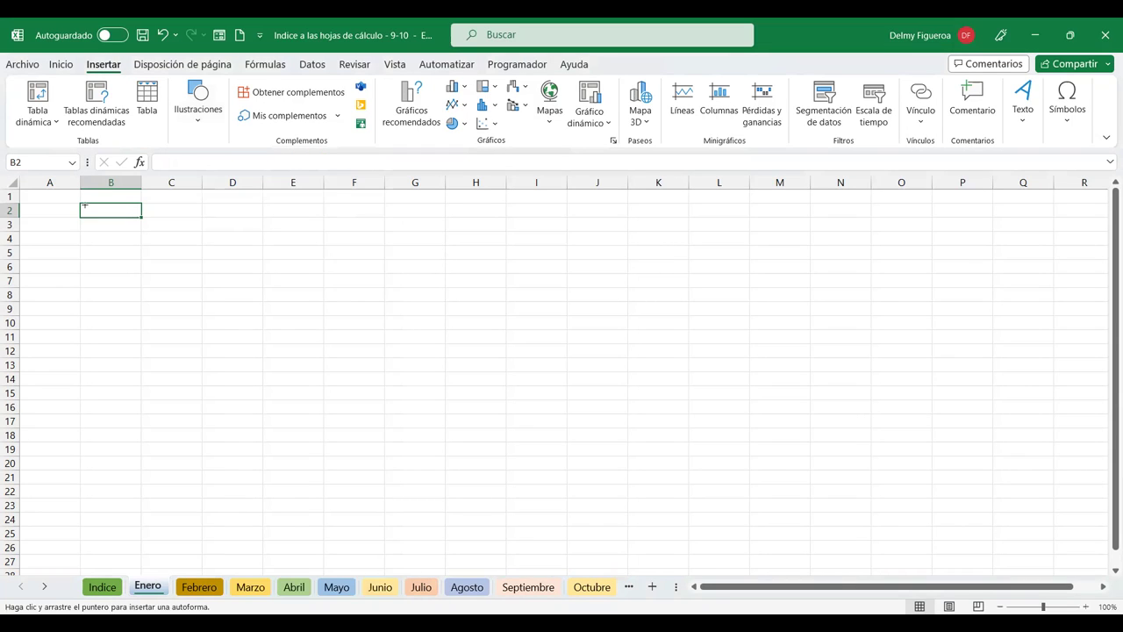
left_click_drag(78, 202, 174, 228)
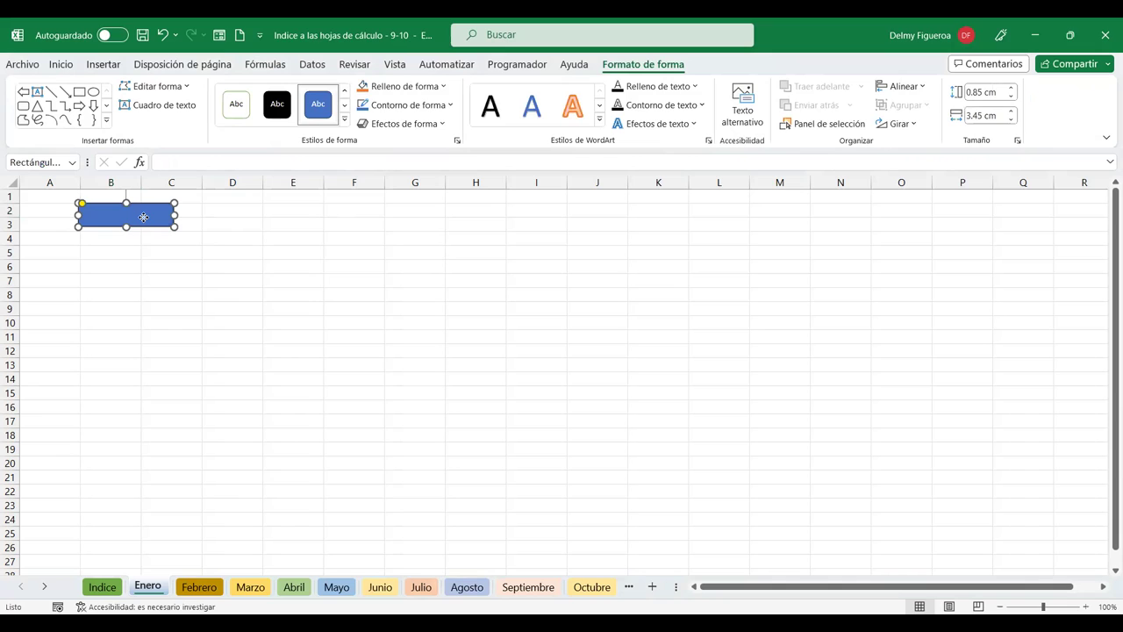
Step: Enter the label 'Ir a índice' in the rectangle through Editar texto, then reselect it
right_click(143, 217)
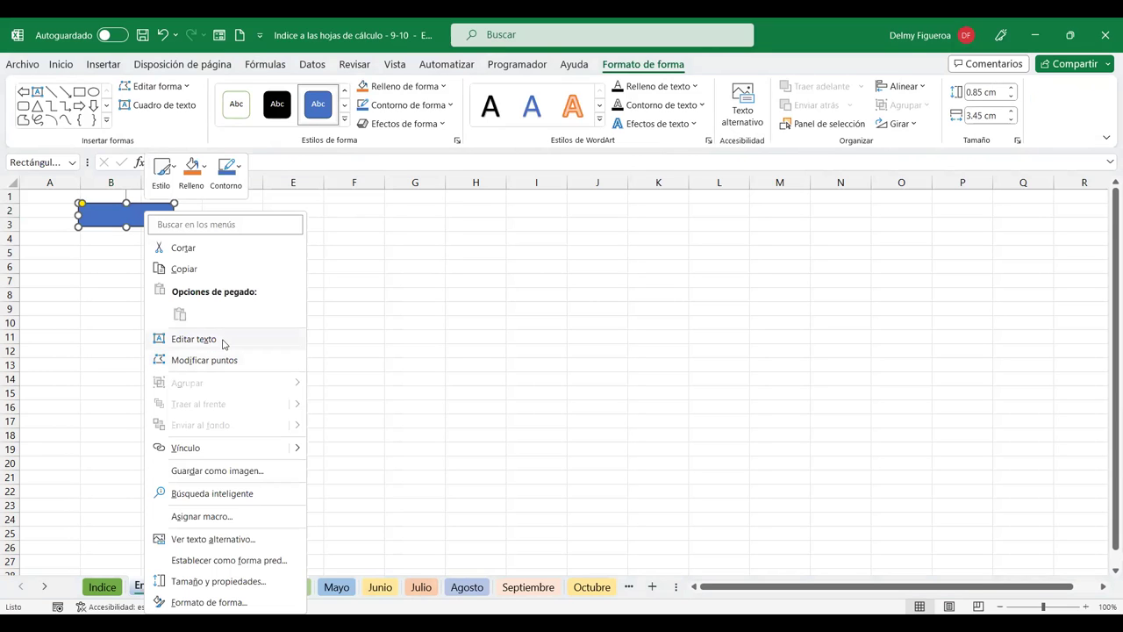
left_click(226, 340)
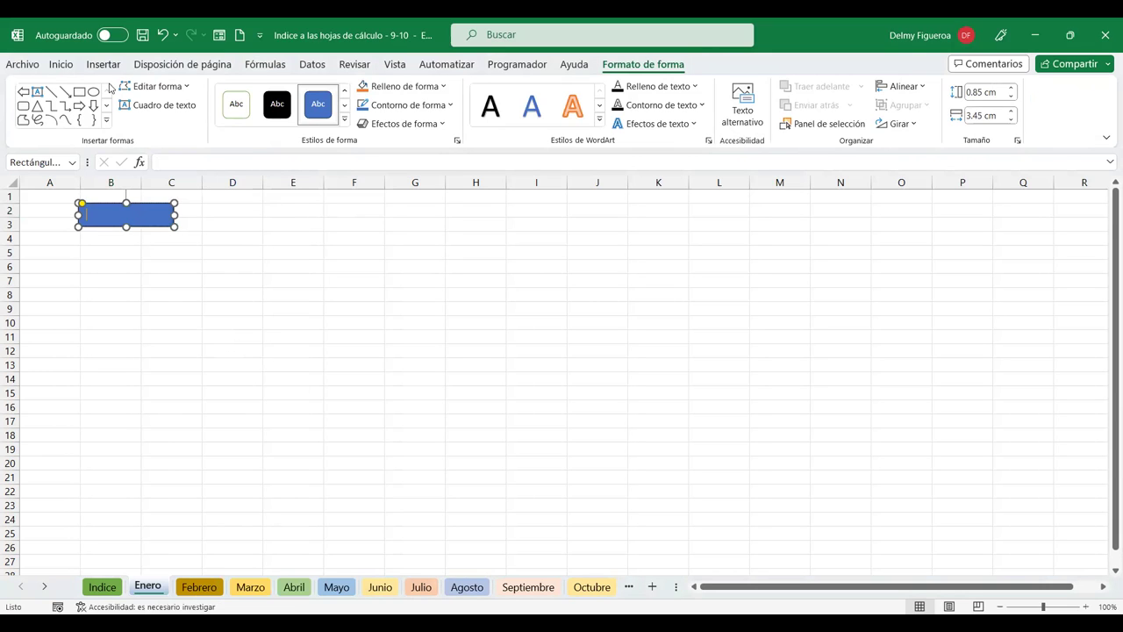
left_click(62, 67)
type("Ir a")
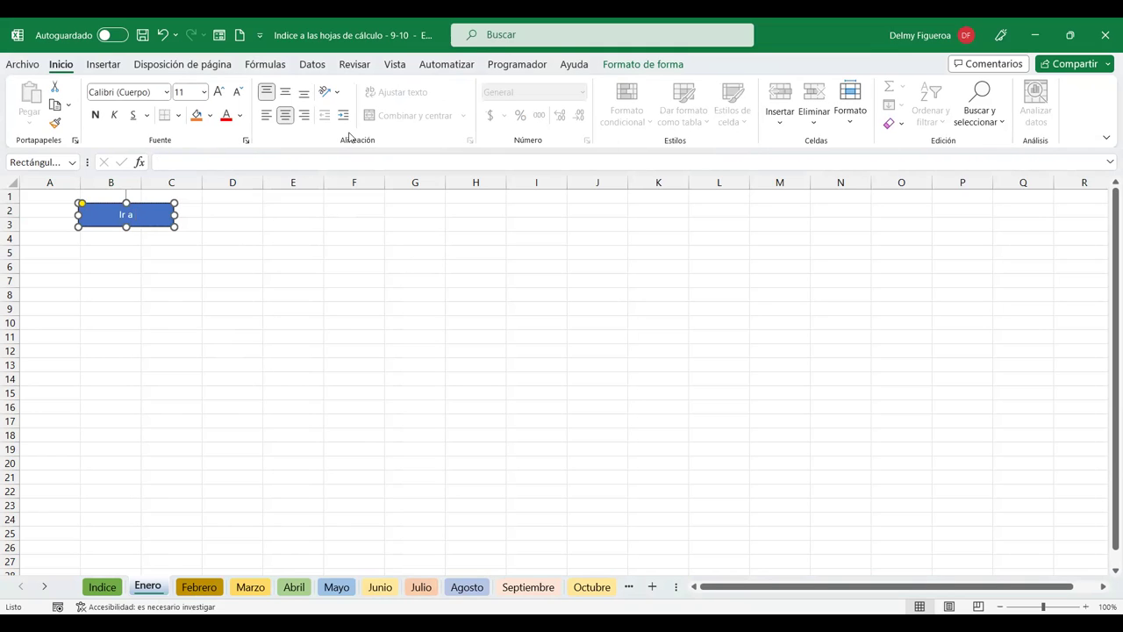
type("índice")
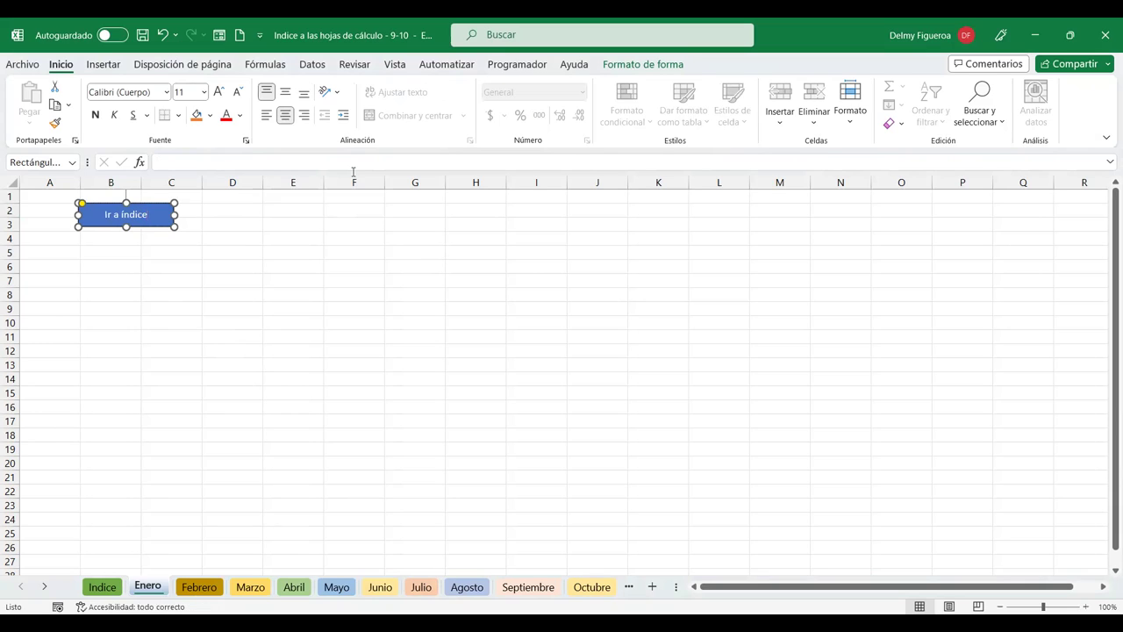
left_click(193, 277)
left_click(158, 217)
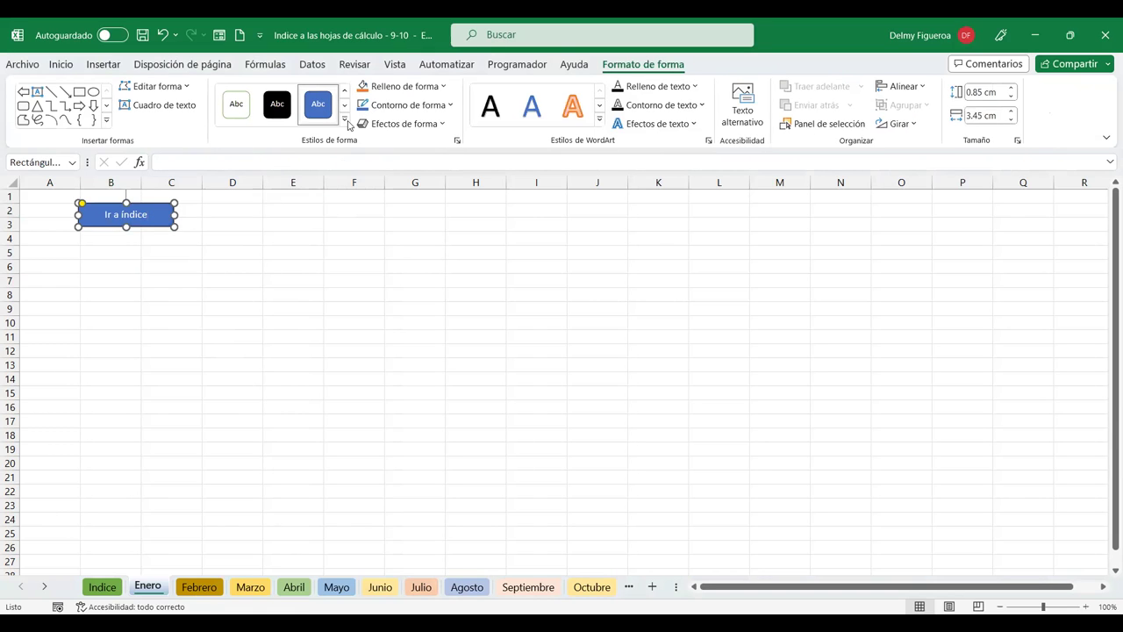
Step: Give the button a black fill style and make its text bold at 14 point
left_click(345, 122)
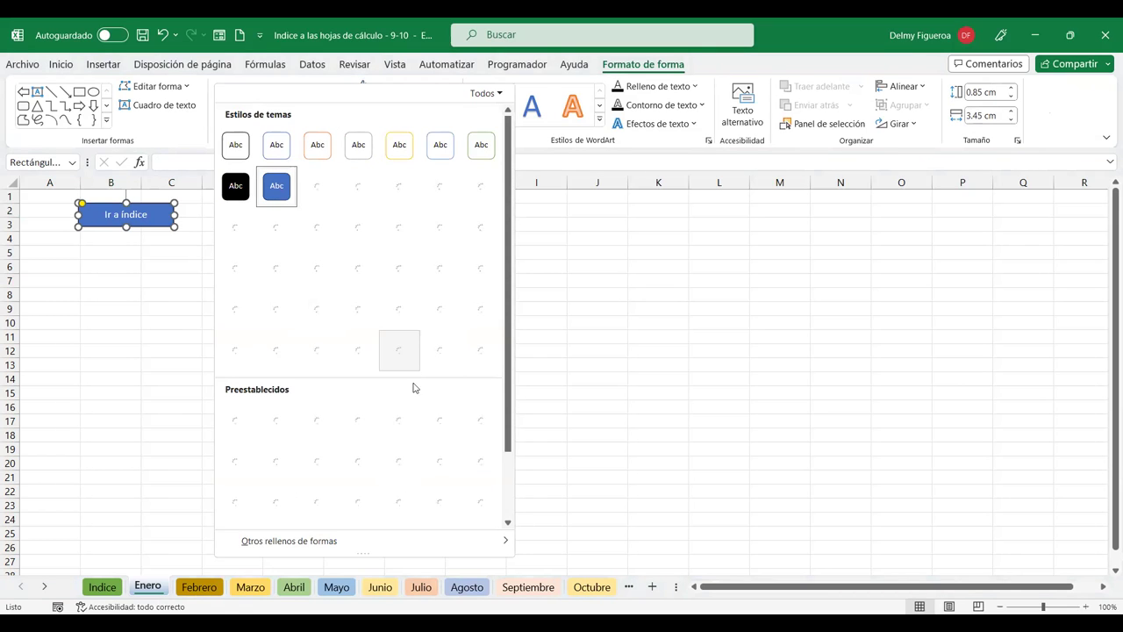
scroll(412, 391, "down", 2)
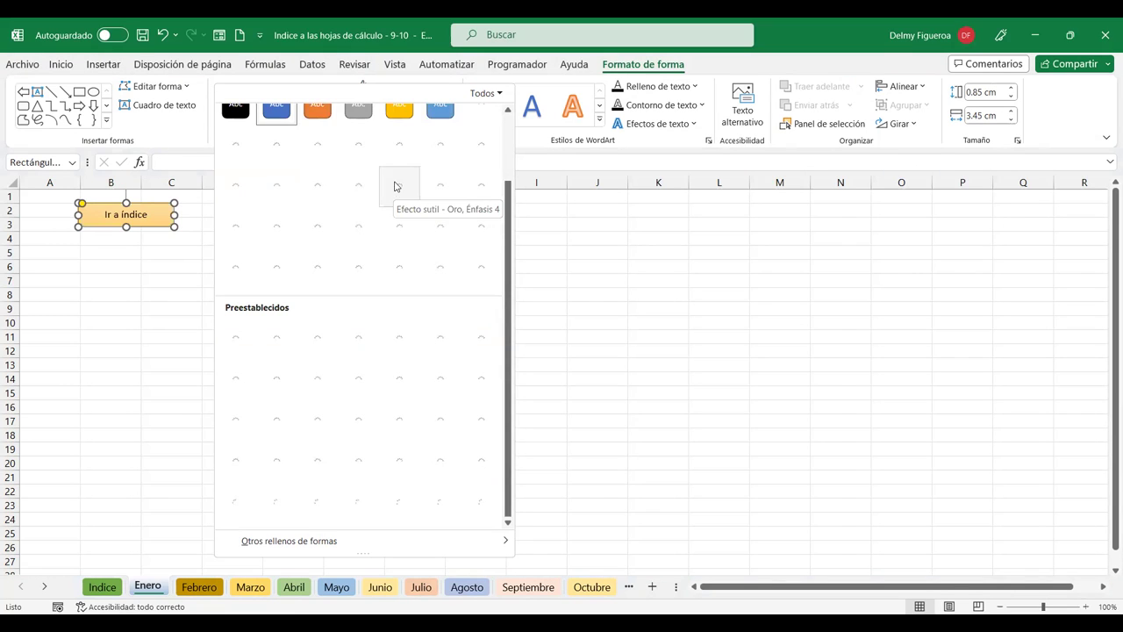
scroll(355, 166, "up", 2)
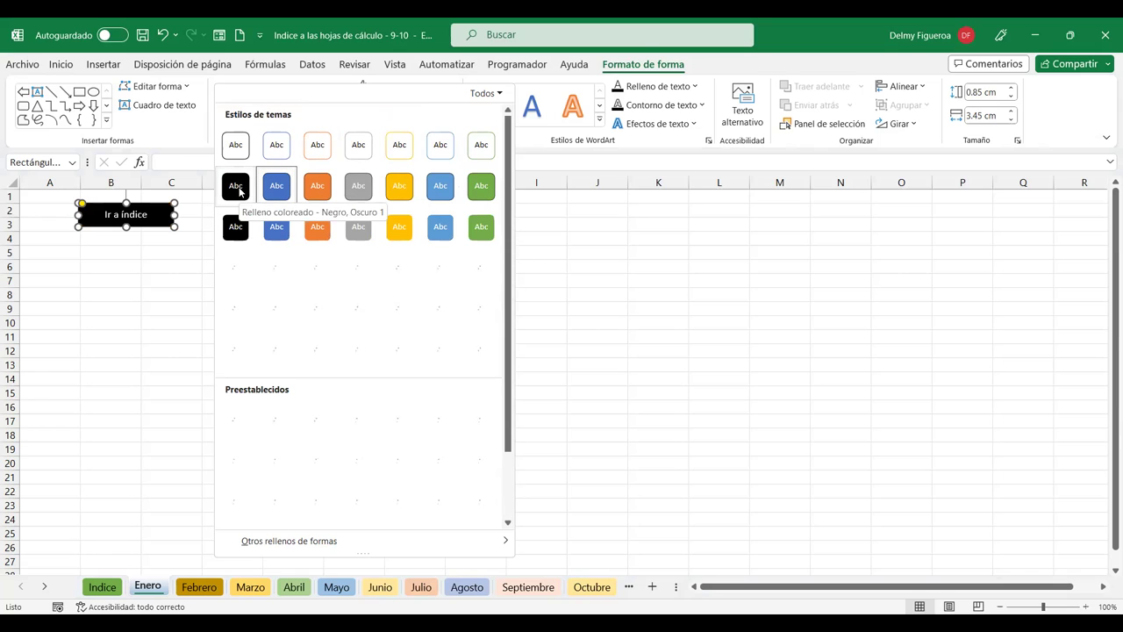
left_click(239, 190)
left_click(60, 64)
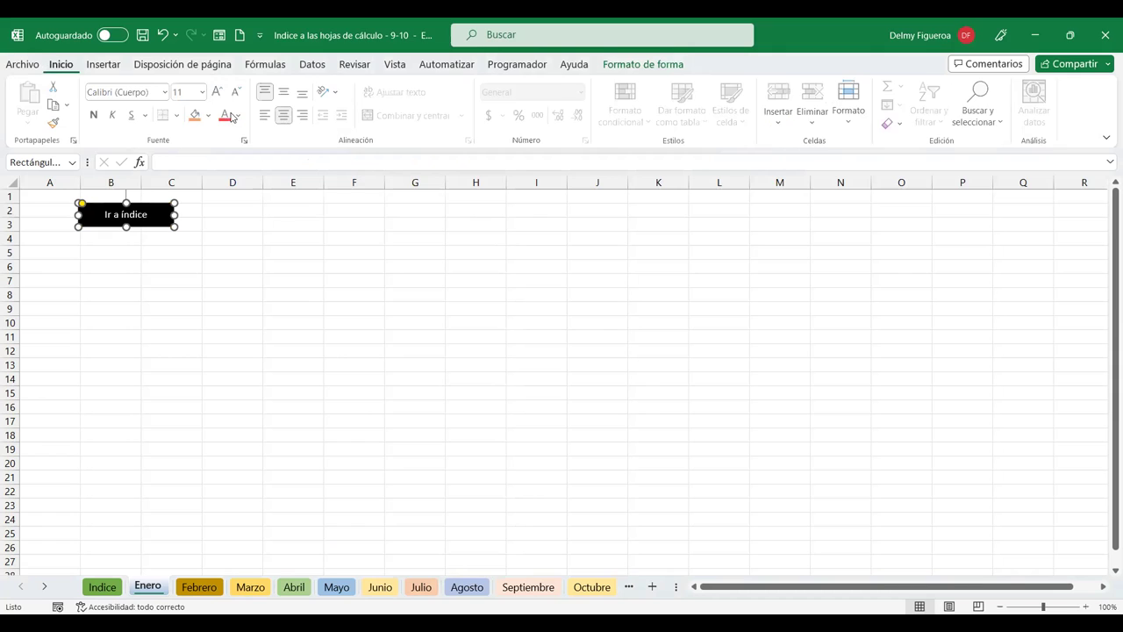
left_click(96, 115)
left_click(221, 93)
left_click(220, 93)
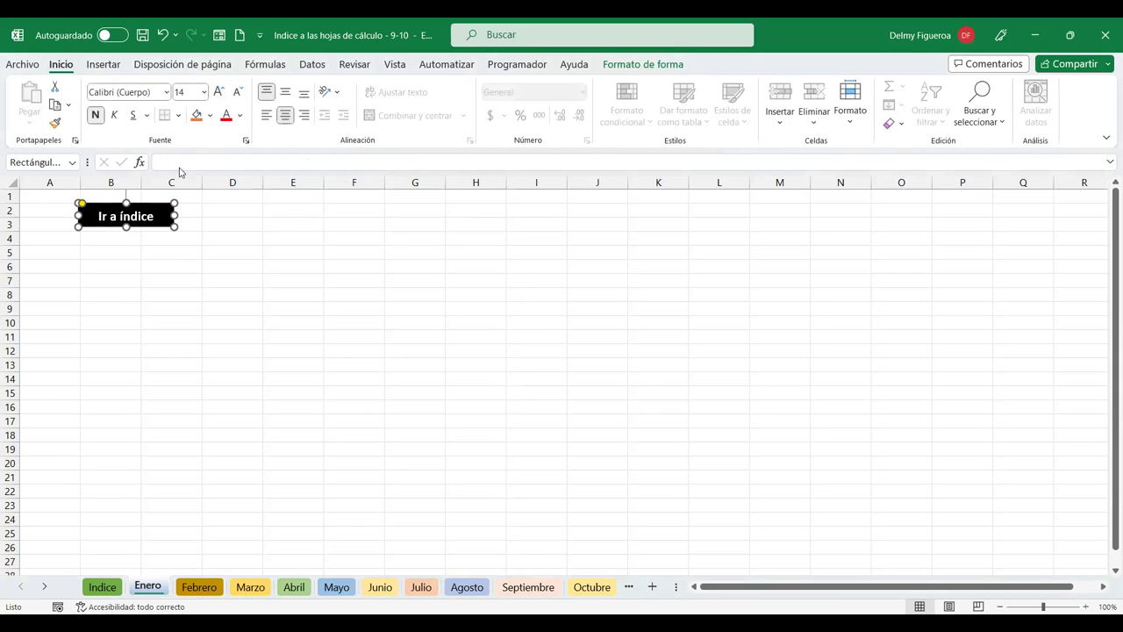
Step: Set the button text font to Century Gothic and check the result
left_click(166, 93)
left_click(166, 93)
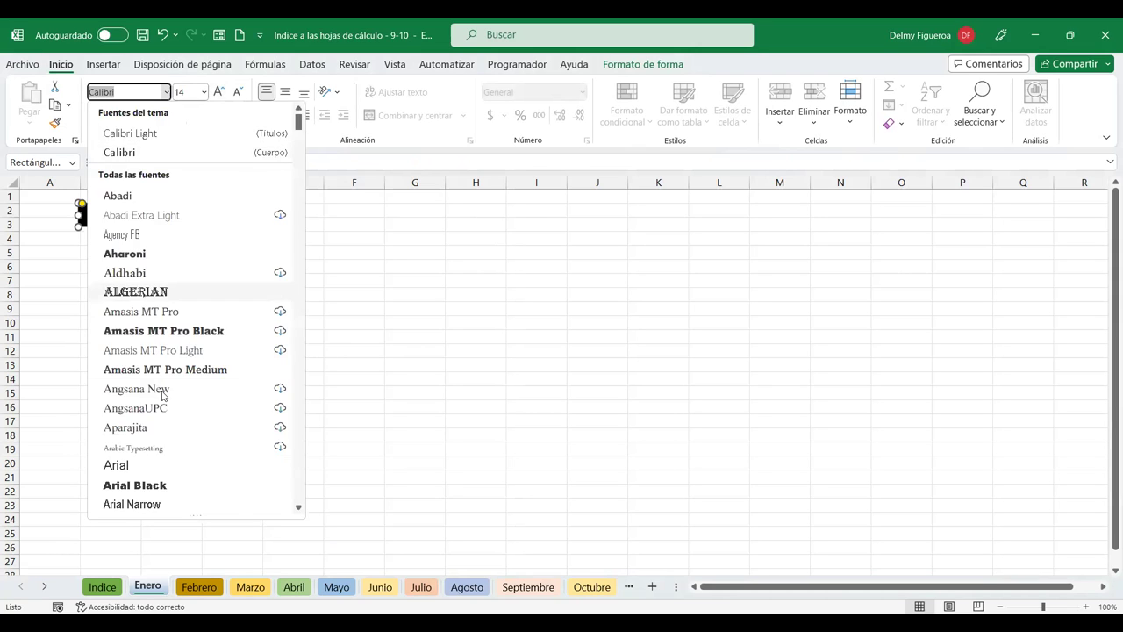
scroll(158, 390, "down", 5)
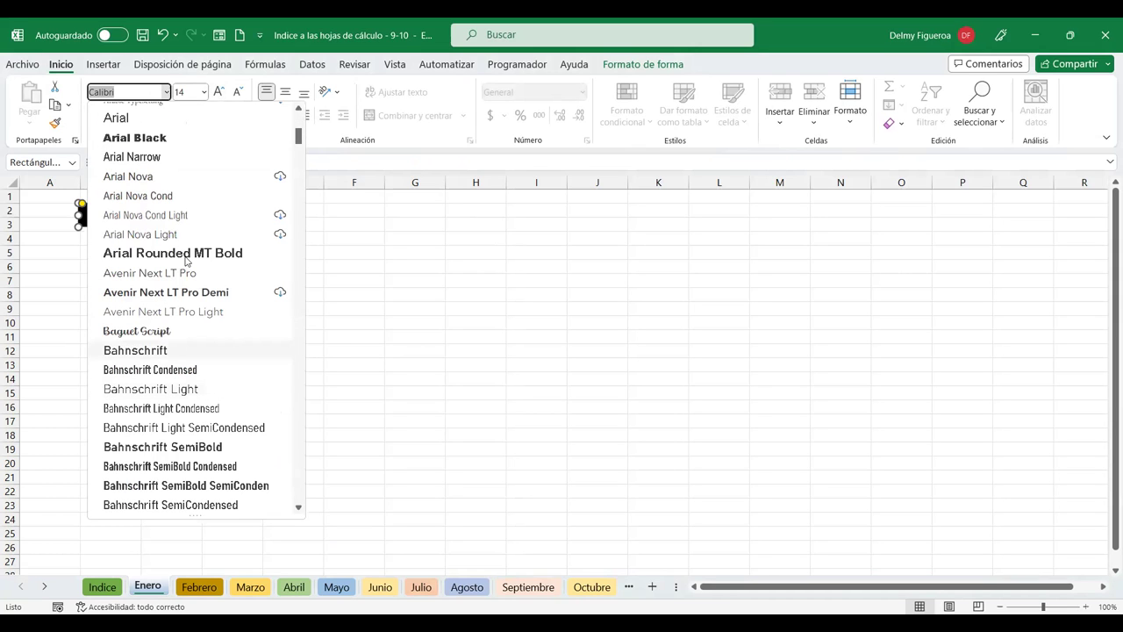
scroll(198, 373, "down", 5)
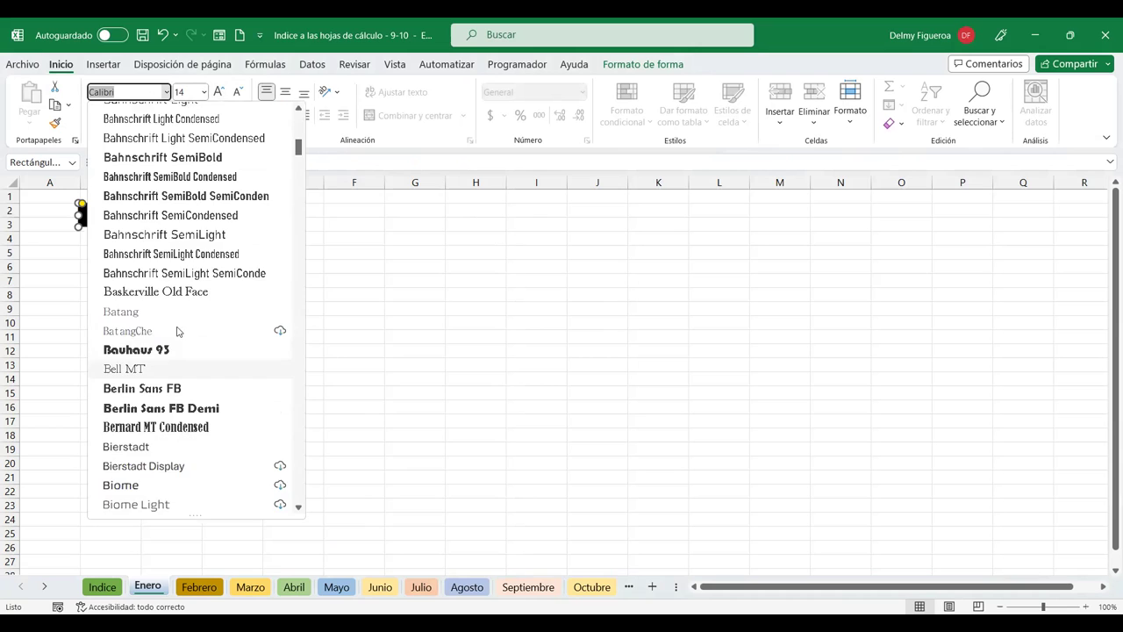
scroll(161, 353, "down", 5)
scroll(160, 354, "down", 1)
scroll(159, 353, "down", 4)
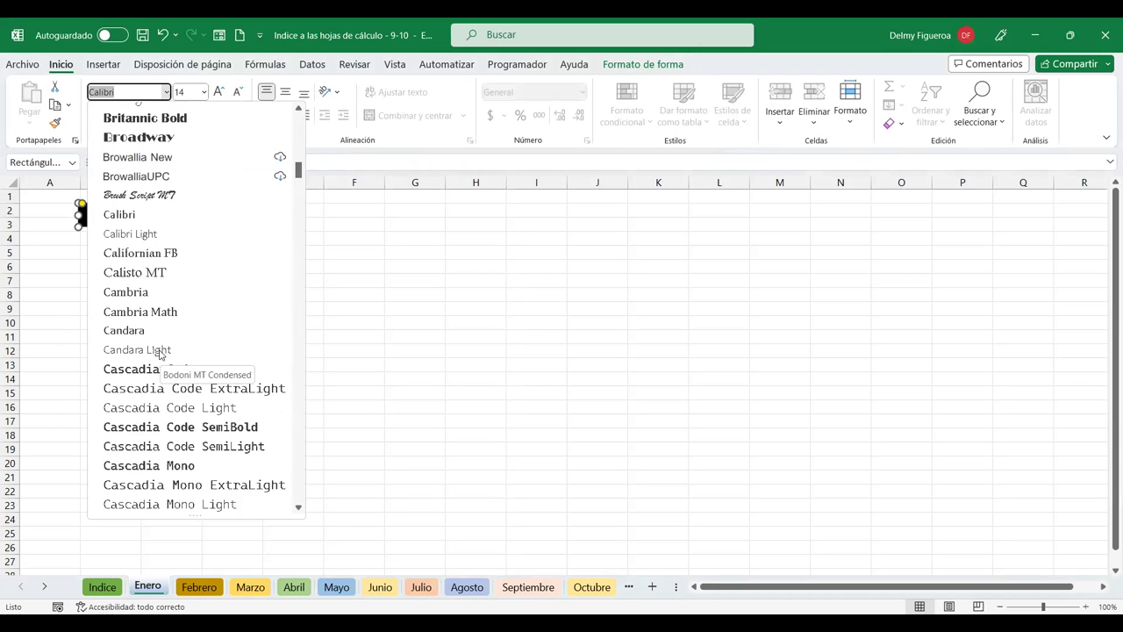
scroll(160, 354, "down", 4)
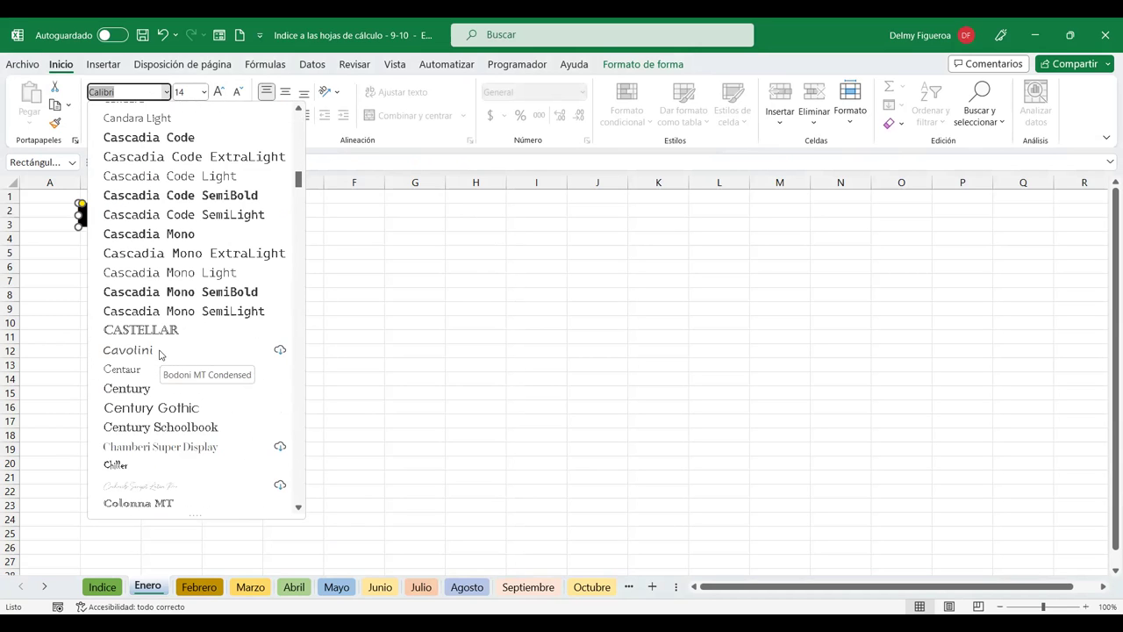
left_click(175, 408)
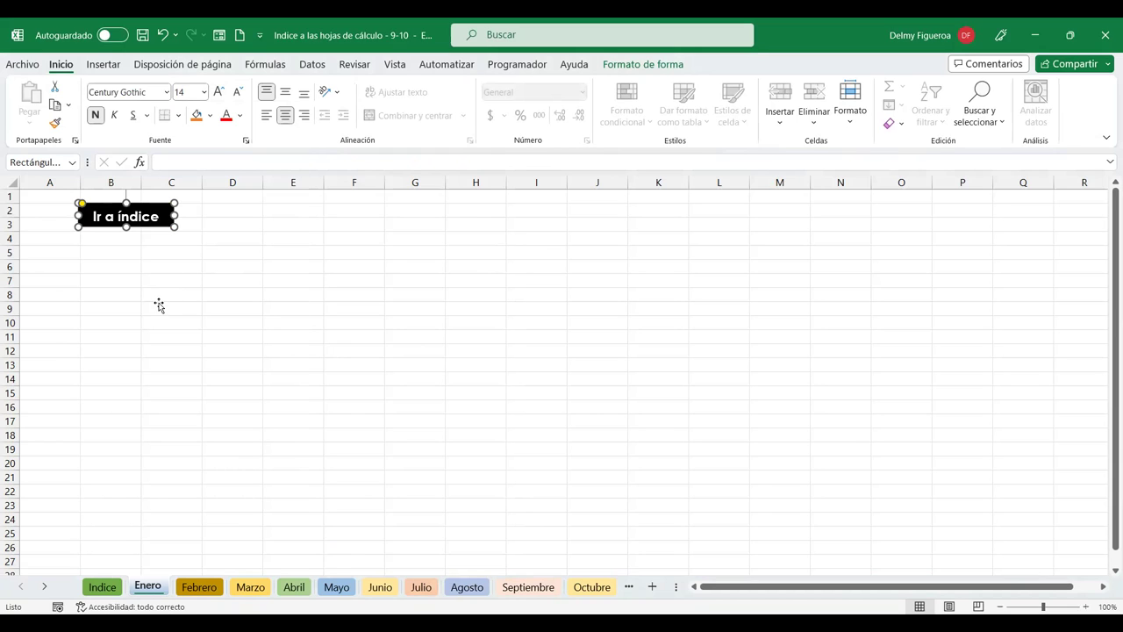
left_click(159, 307)
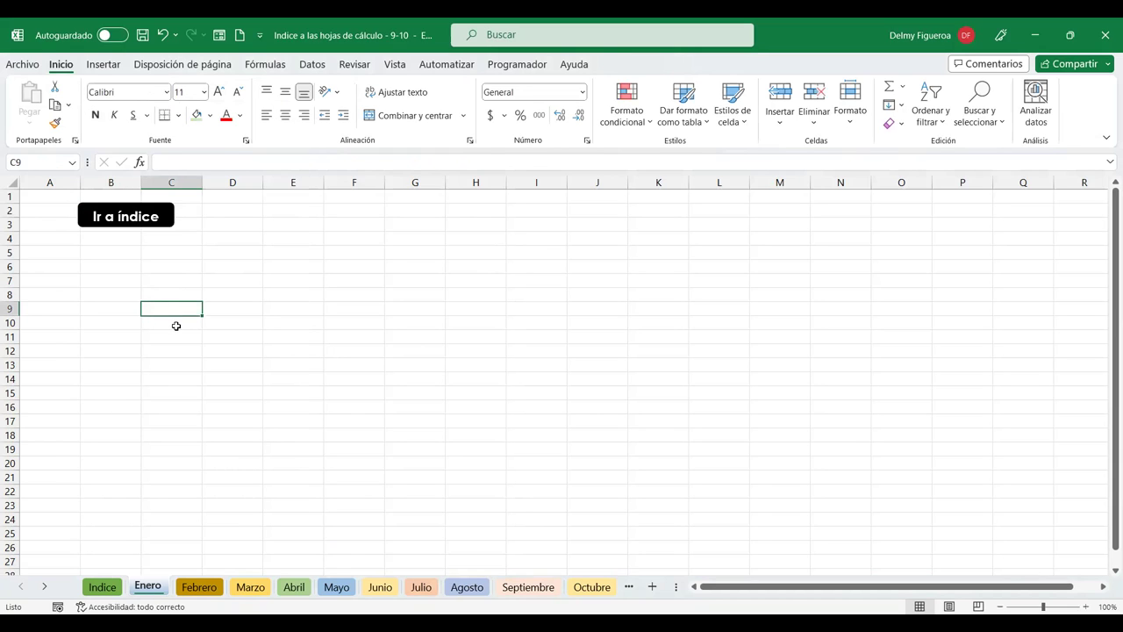
left_click(155, 211)
left_click(252, 226)
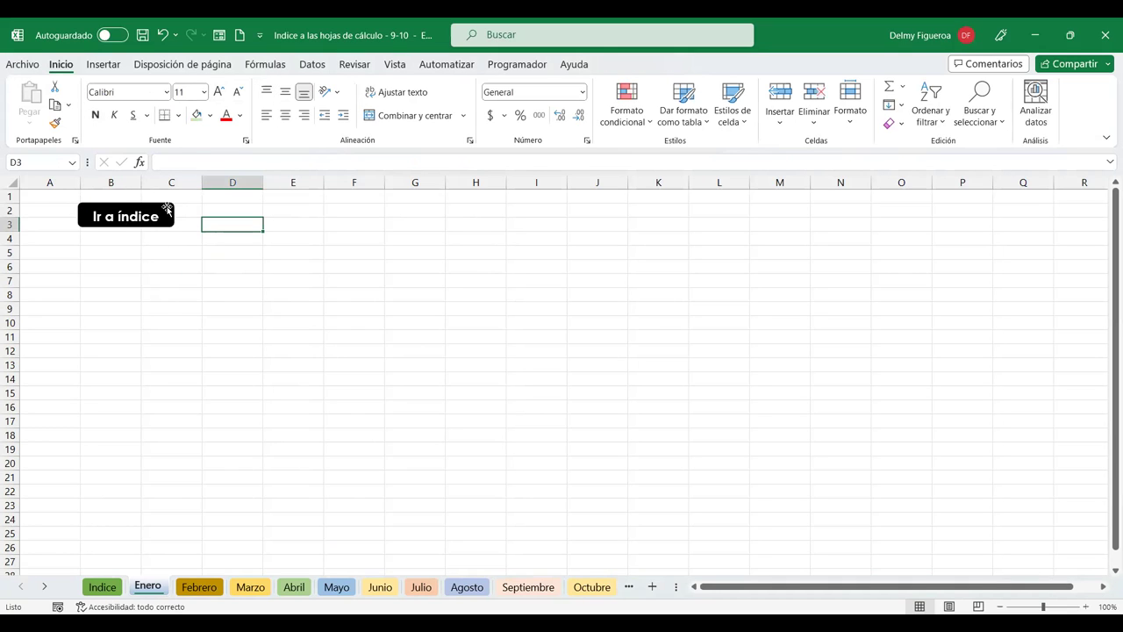
left_click(167, 211)
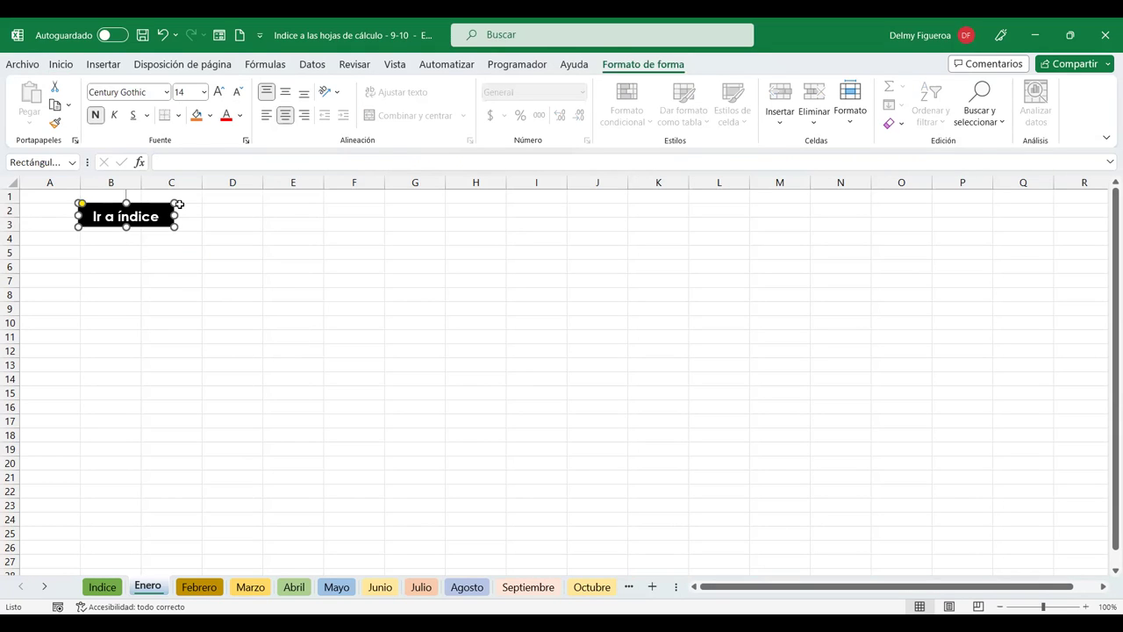
Step: Look at the Bisel effect choices for the button, close them unapplied, and reselect it
left_click(667, 65)
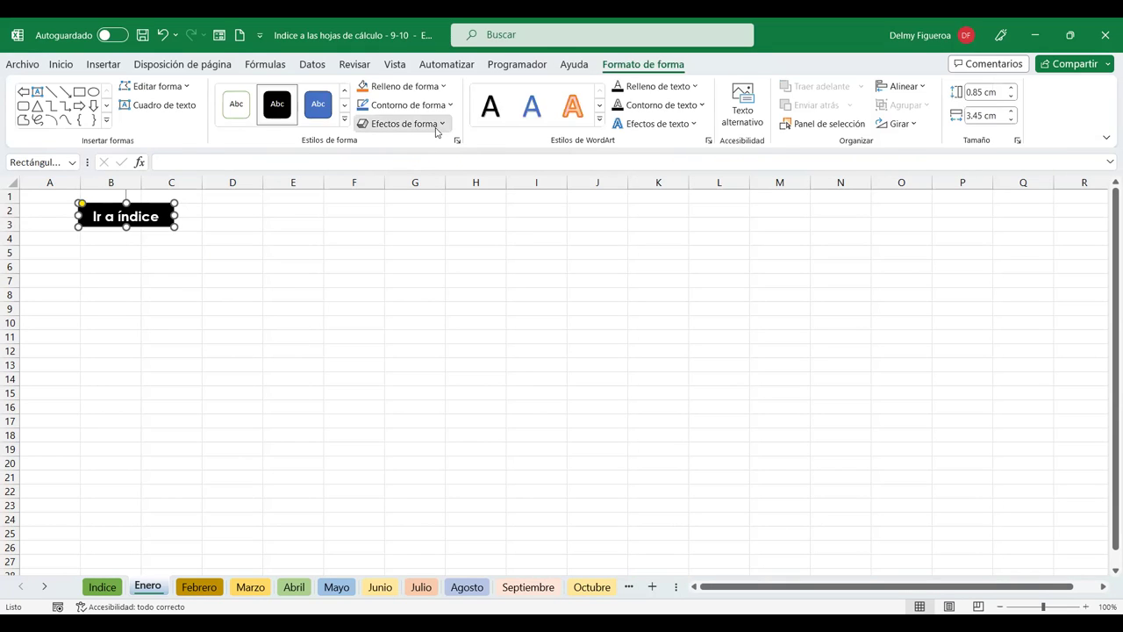
left_click(437, 130)
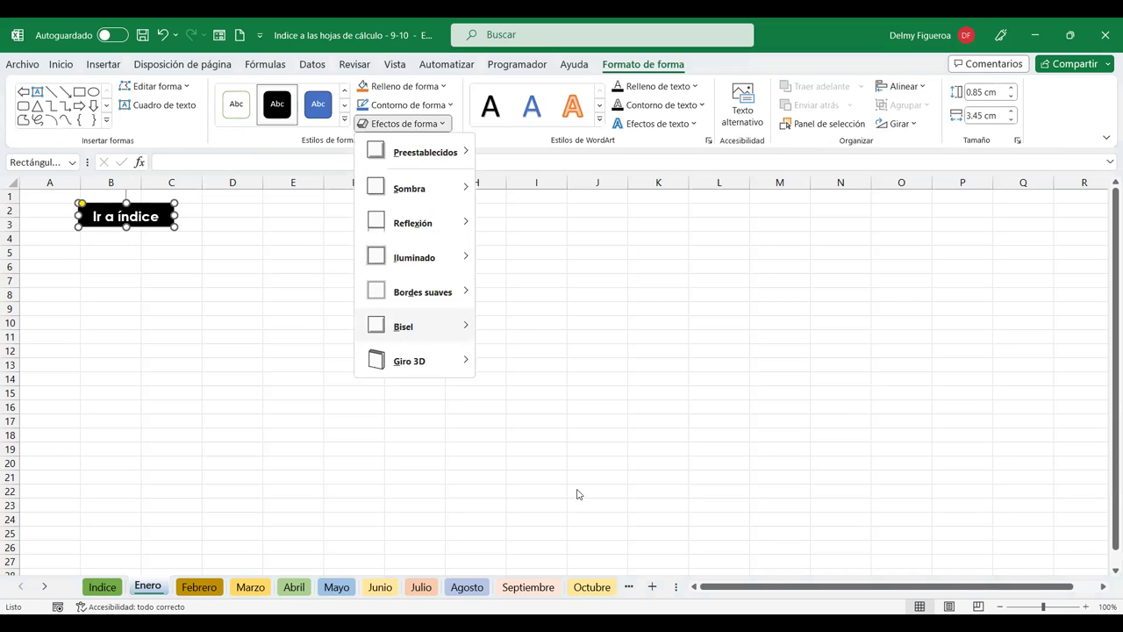
mouse_move(404, 336)
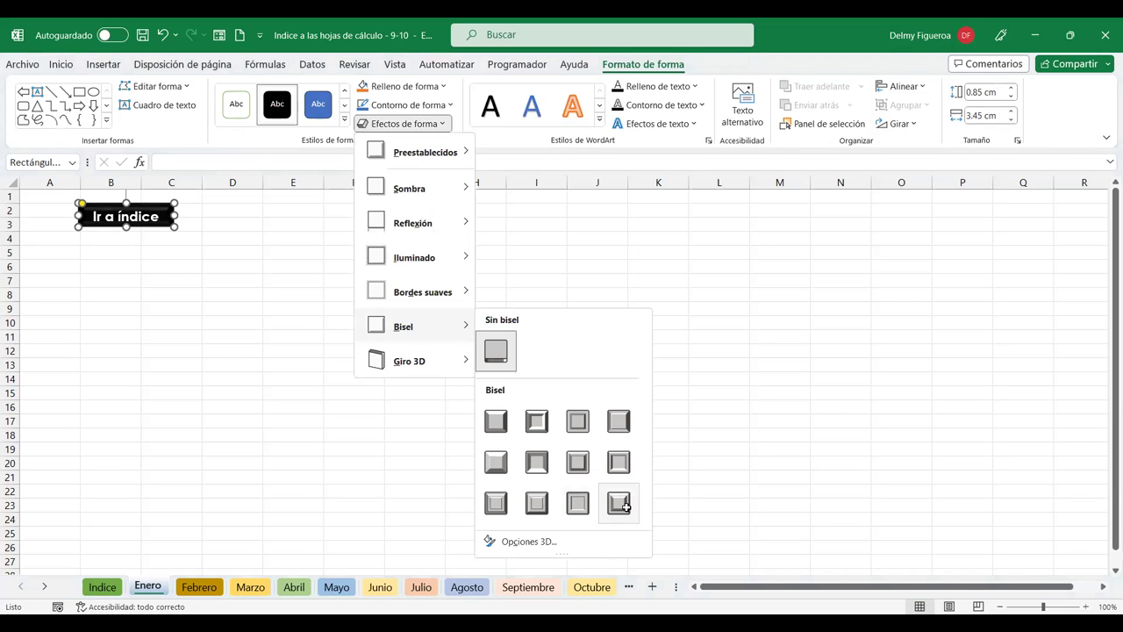
key("Escape")
left_click(150, 210)
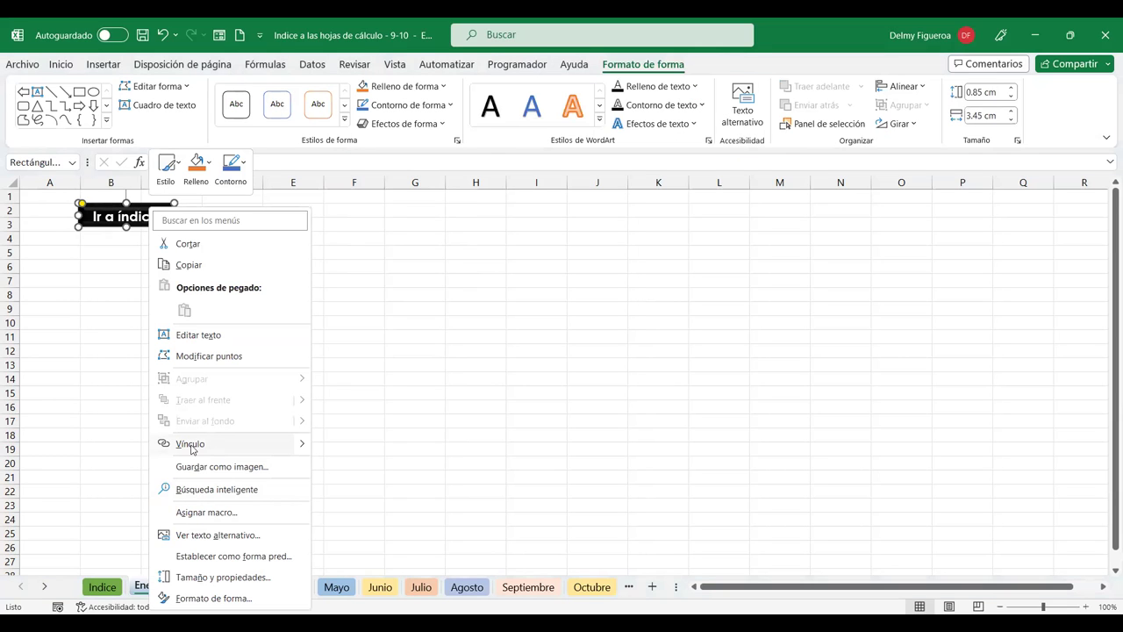
Step: Link the Ir a índice button to the Indice sheet and copy it
key("ctrl+k")
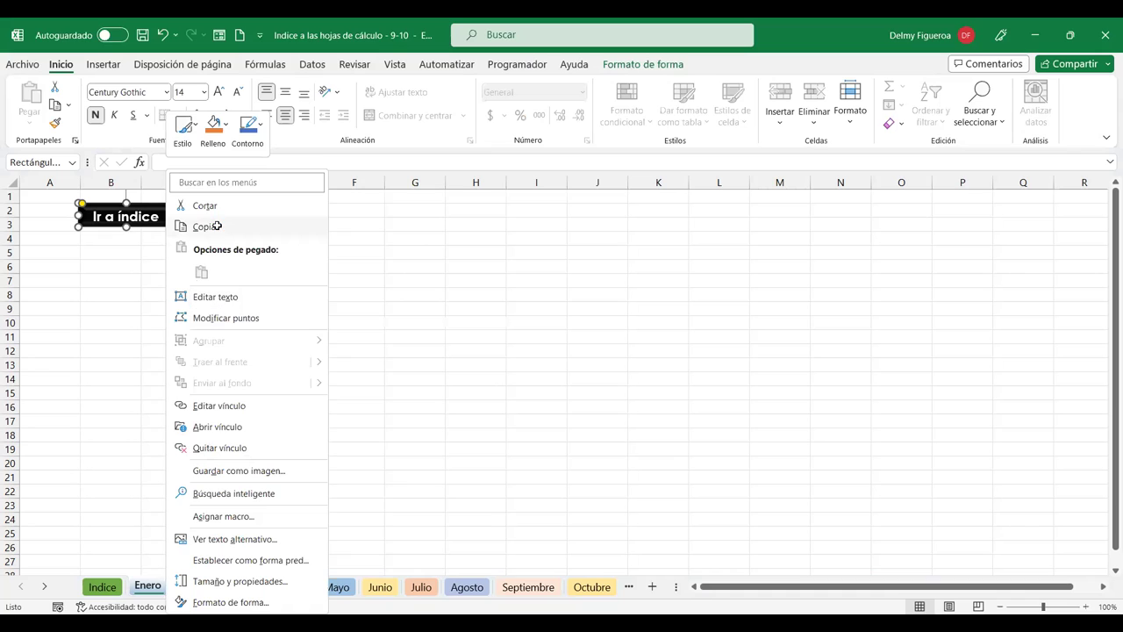
key("Escape")
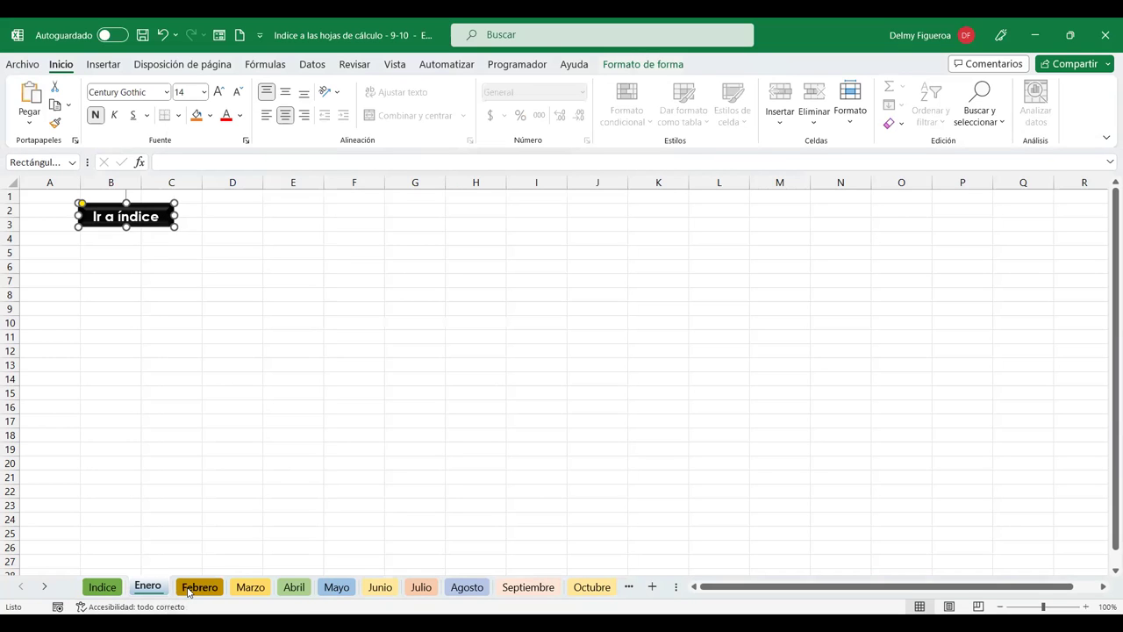
Step: Paste the button at B2 on Febrero, Marzo, Abril and Mayo, clearing Marzo's stray A1 character
left_click(188, 593)
left_click(103, 211)
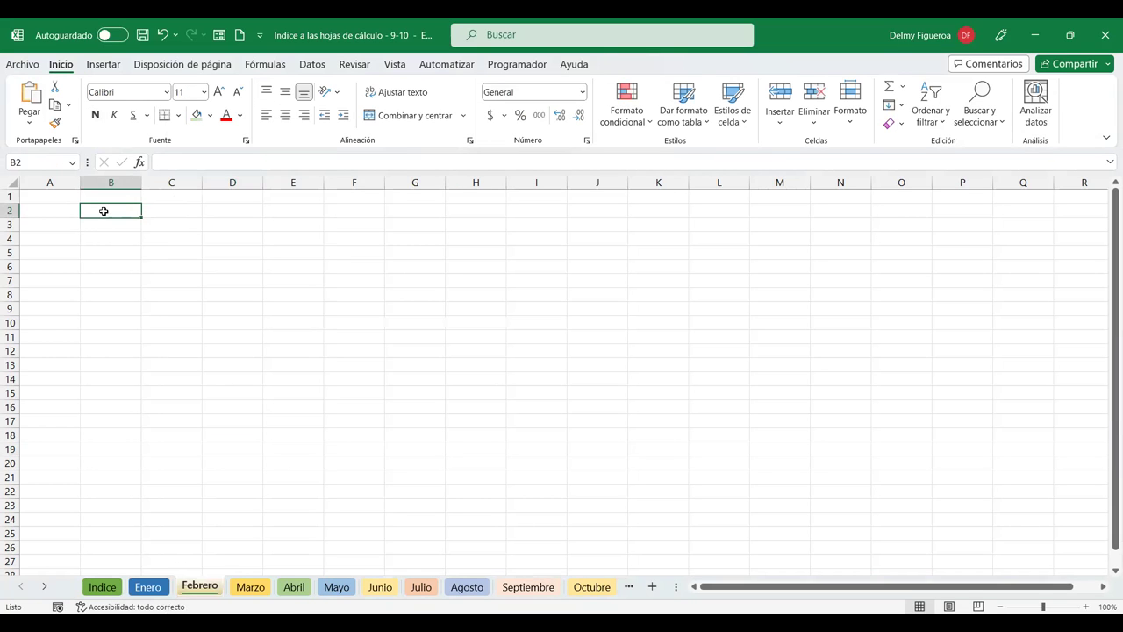
key("ctrl+v")
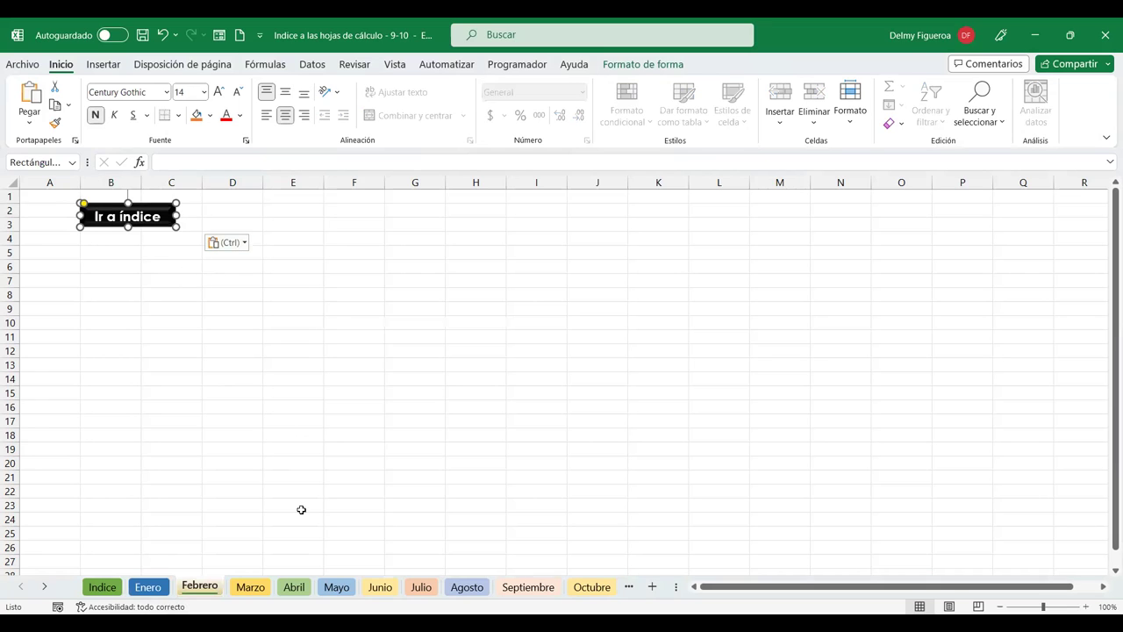
left_click(251, 586)
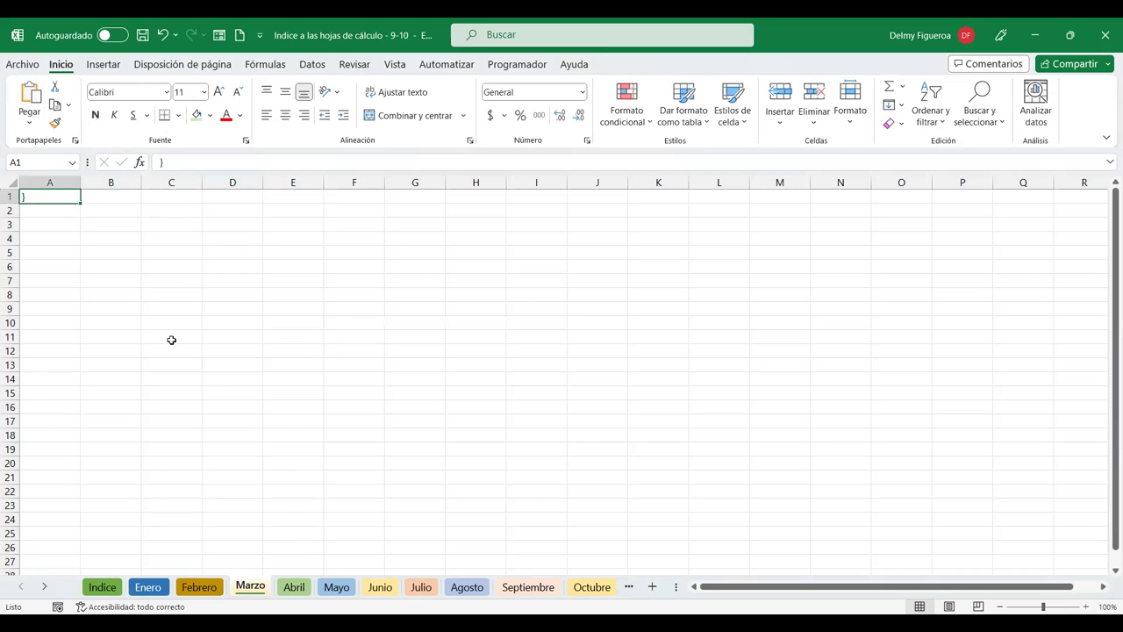
left_click(113, 206)
key("ctrl+v")
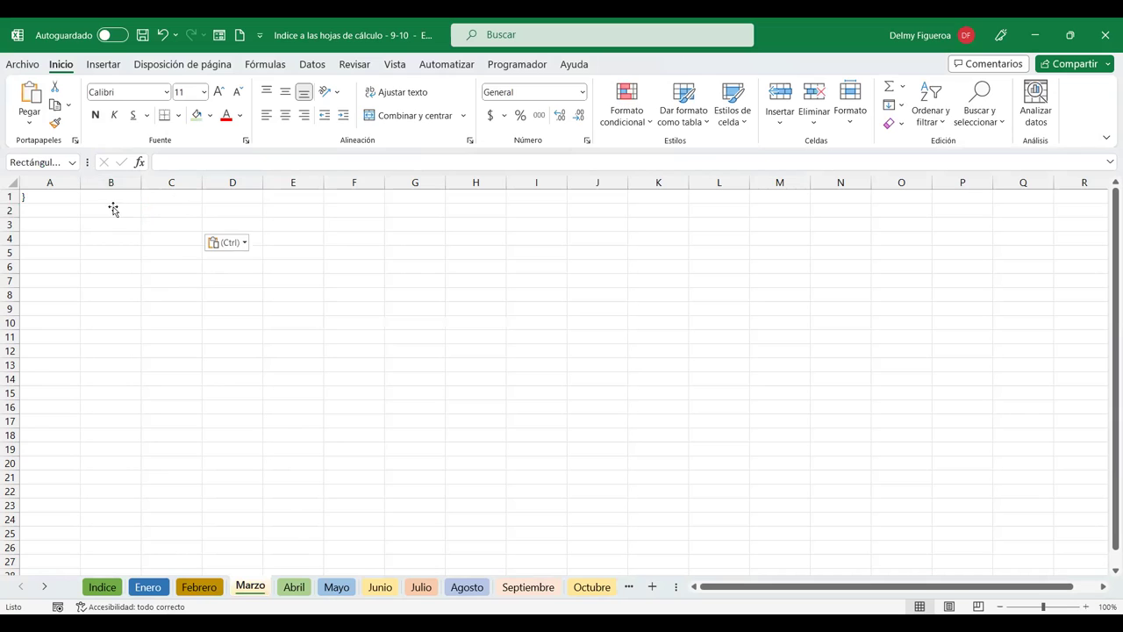
left_click(52, 194)
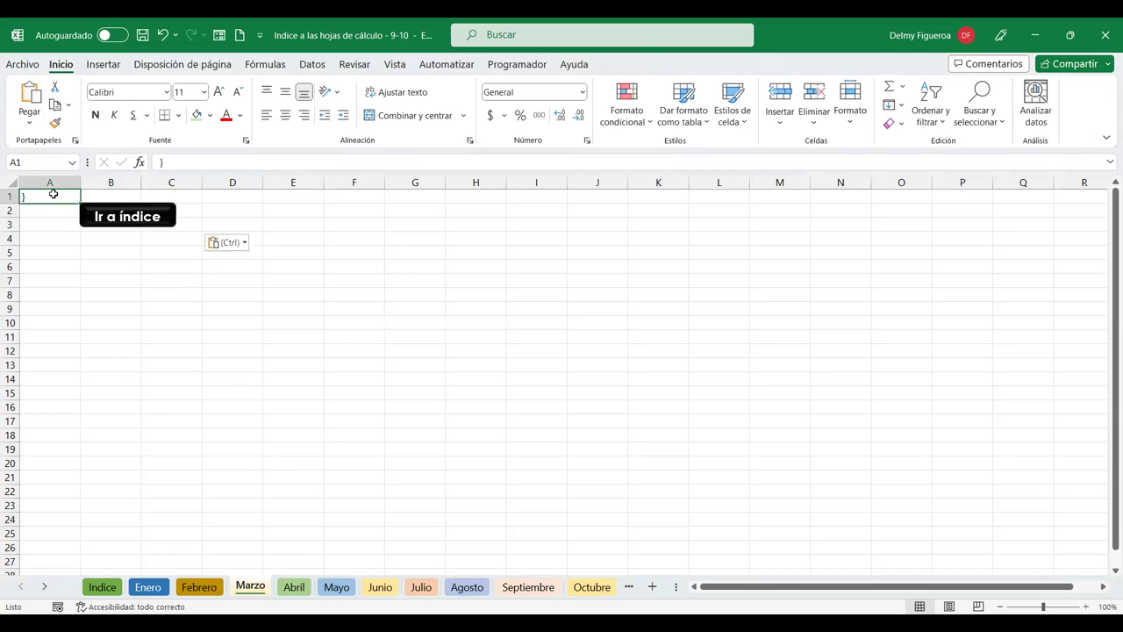
key("Delete")
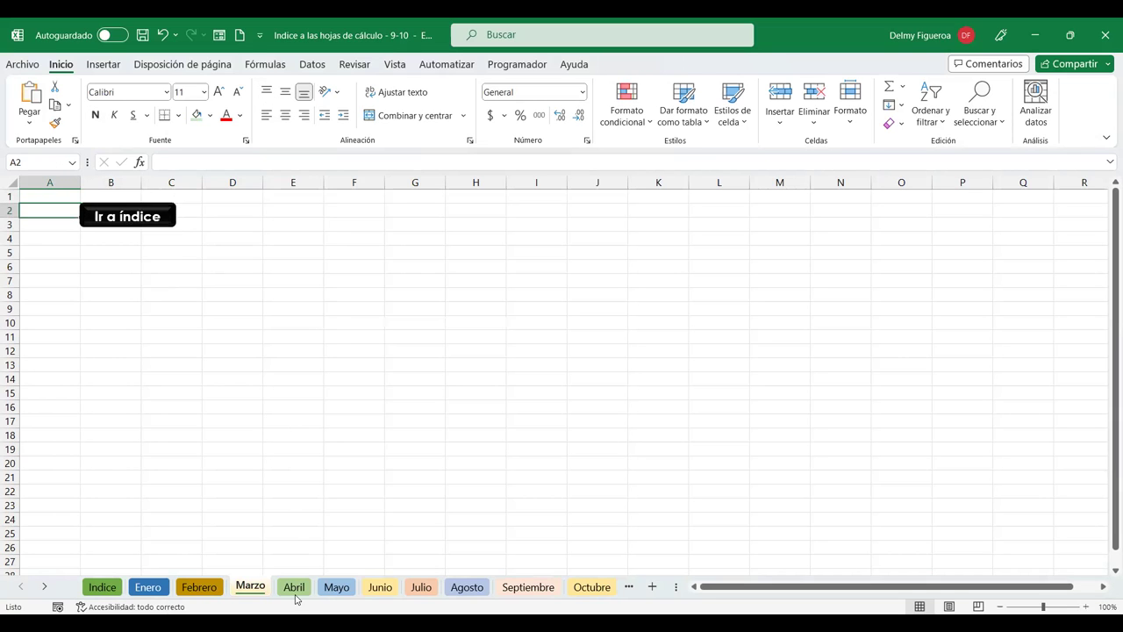
key("ctrl+Page_Down")
left_click(98, 212)
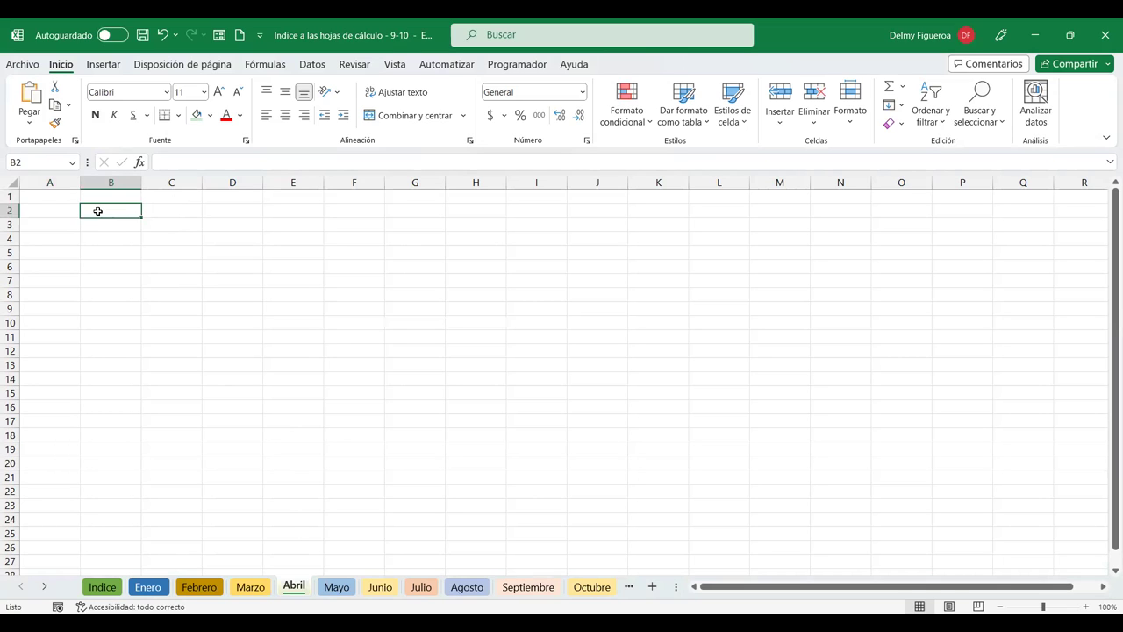
key("ctrl+v")
left_click(332, 588)
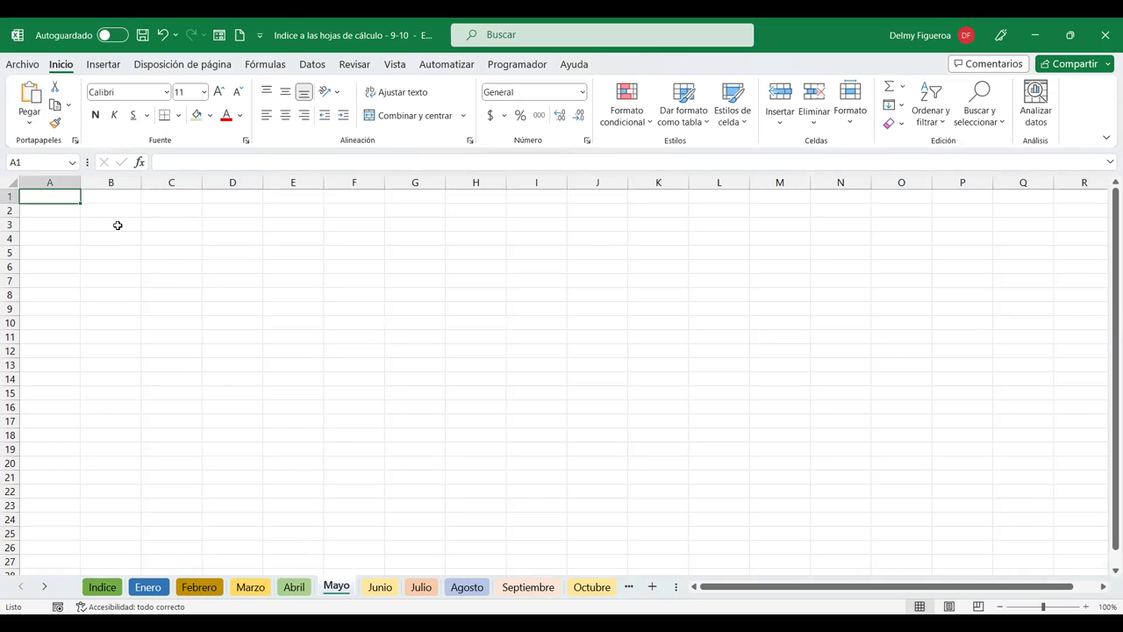
left_click(112, 212)
key("ctrl+v")
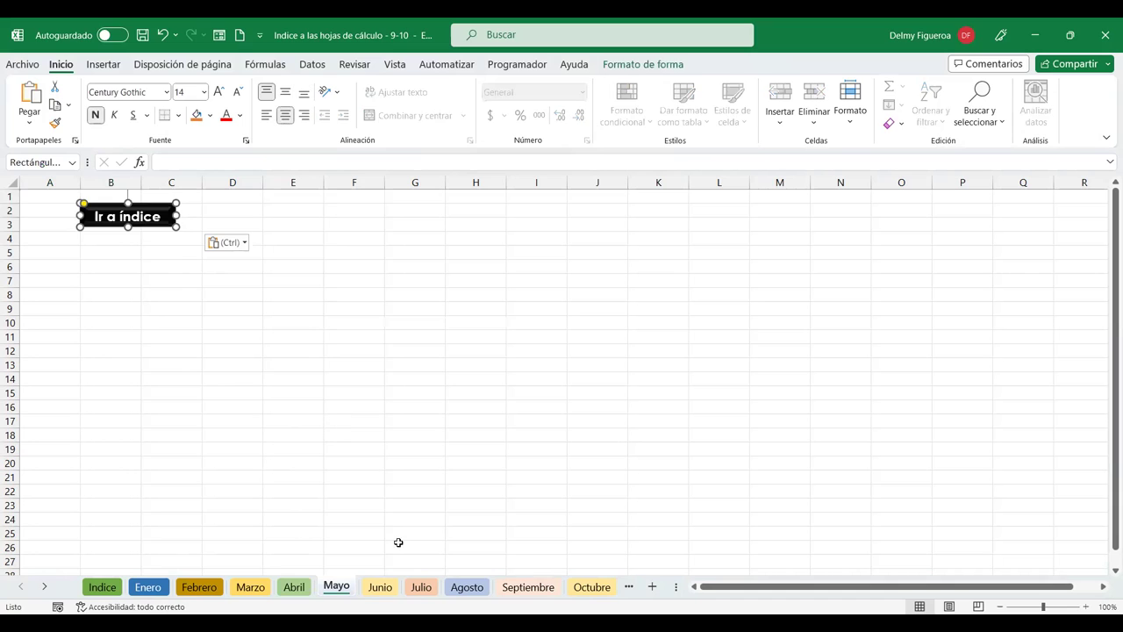
Step: Paste the button at B2 on Junio, Julio, Agosto and Septiembre
left_click(380, 588)
left_click(109, 208)
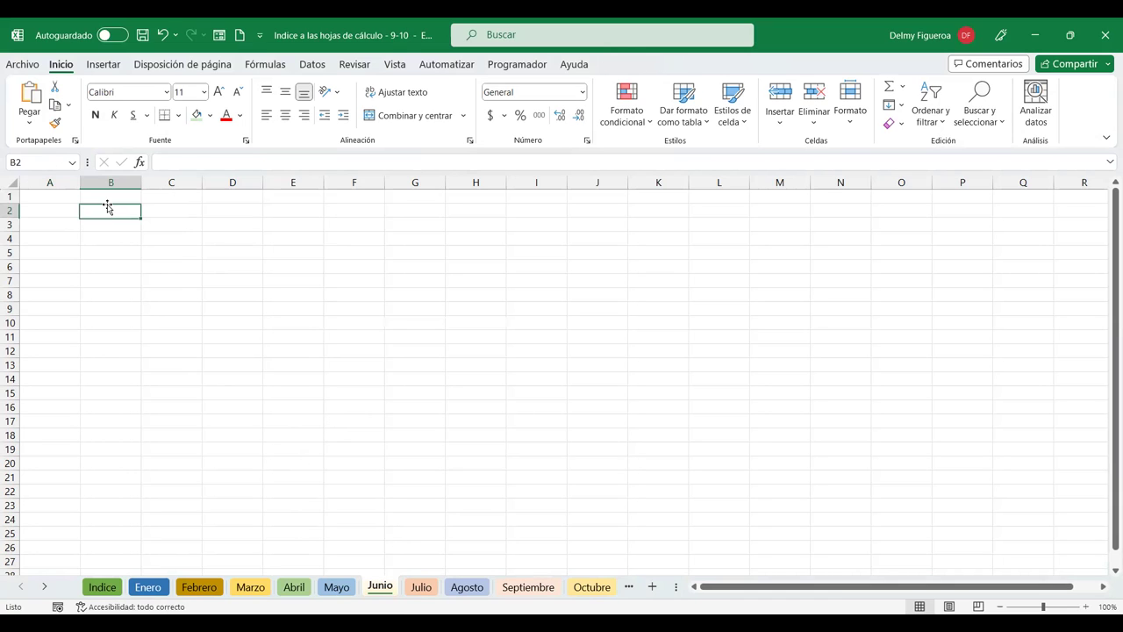
key("ctrl+v")
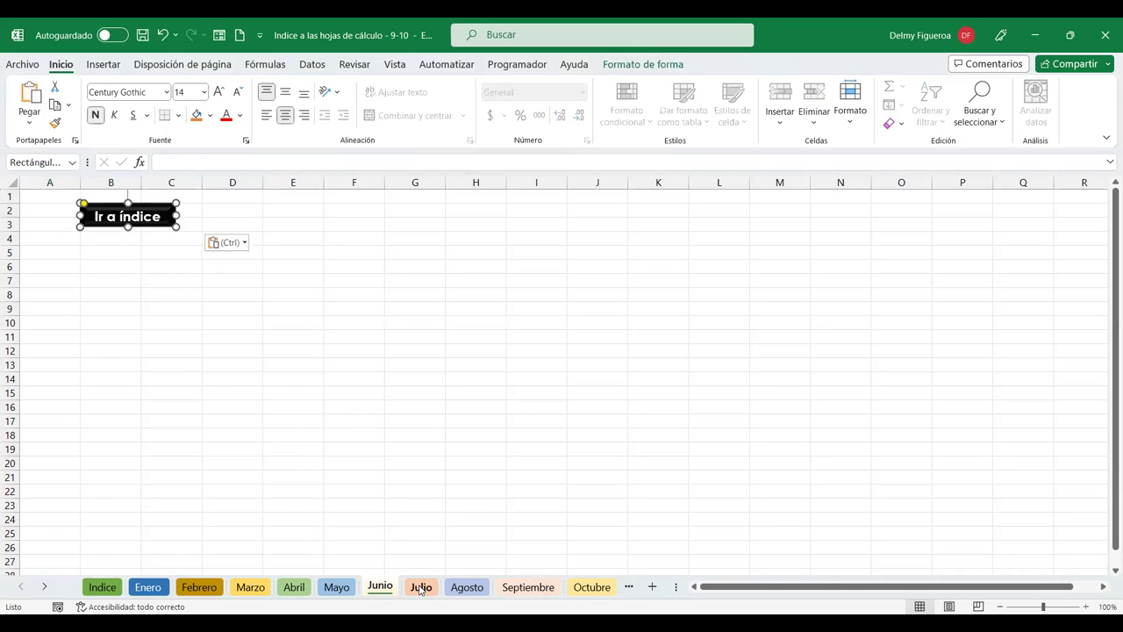
left_click(421, 586)
left_click(114, 208)
key("ctrl+v")
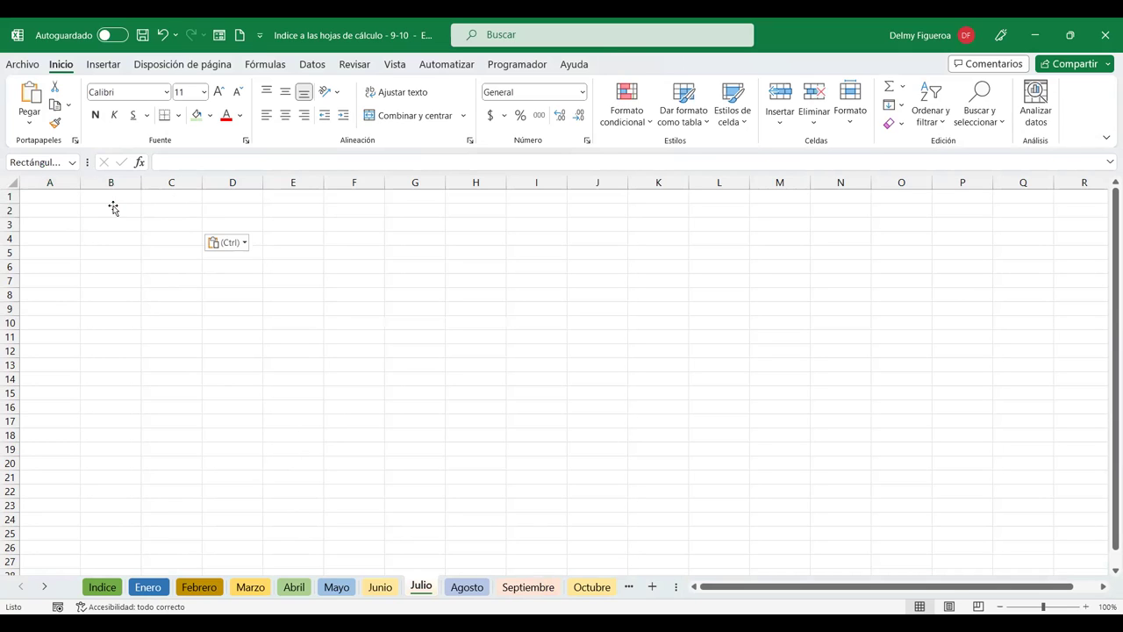
left_click(466, 586)
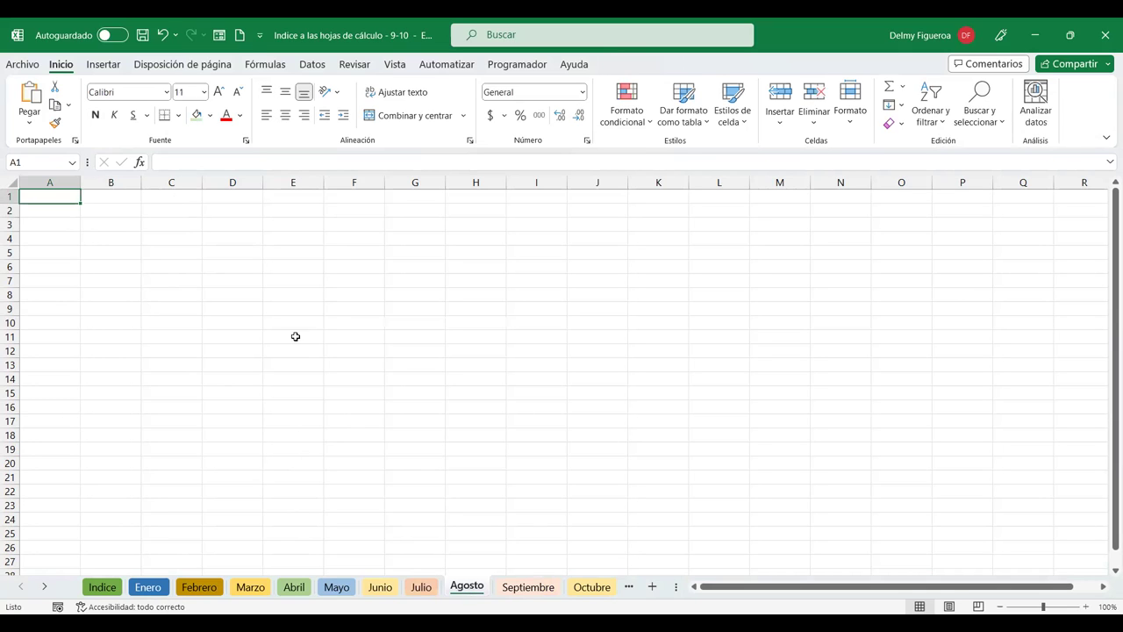
left_click(112, 213)
key("ctrl+v")
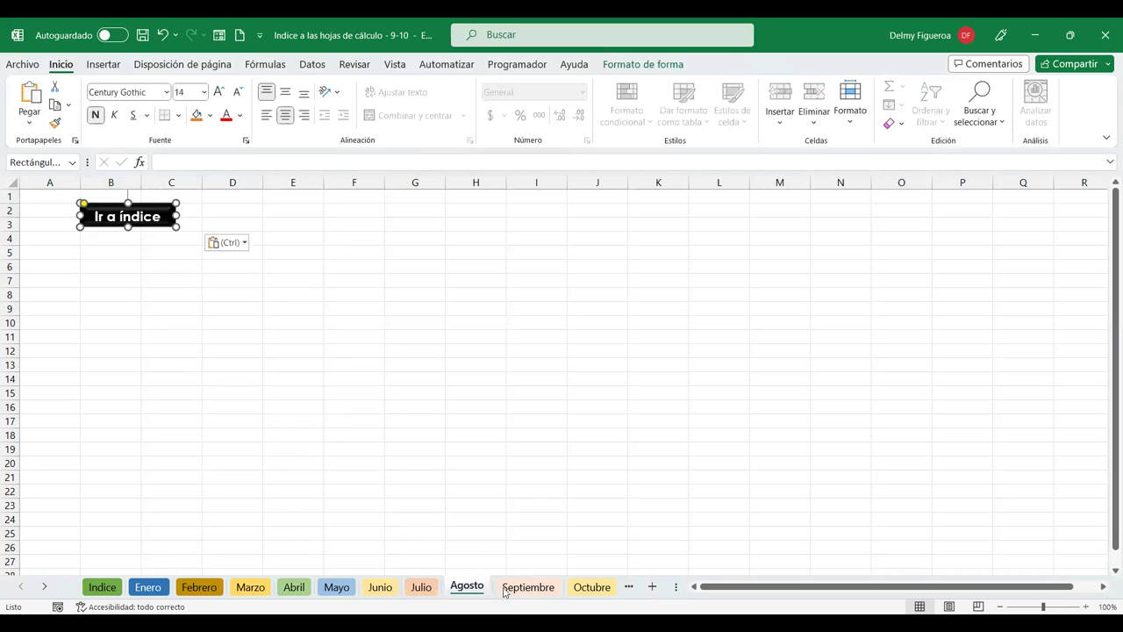
left_click(507, 591)
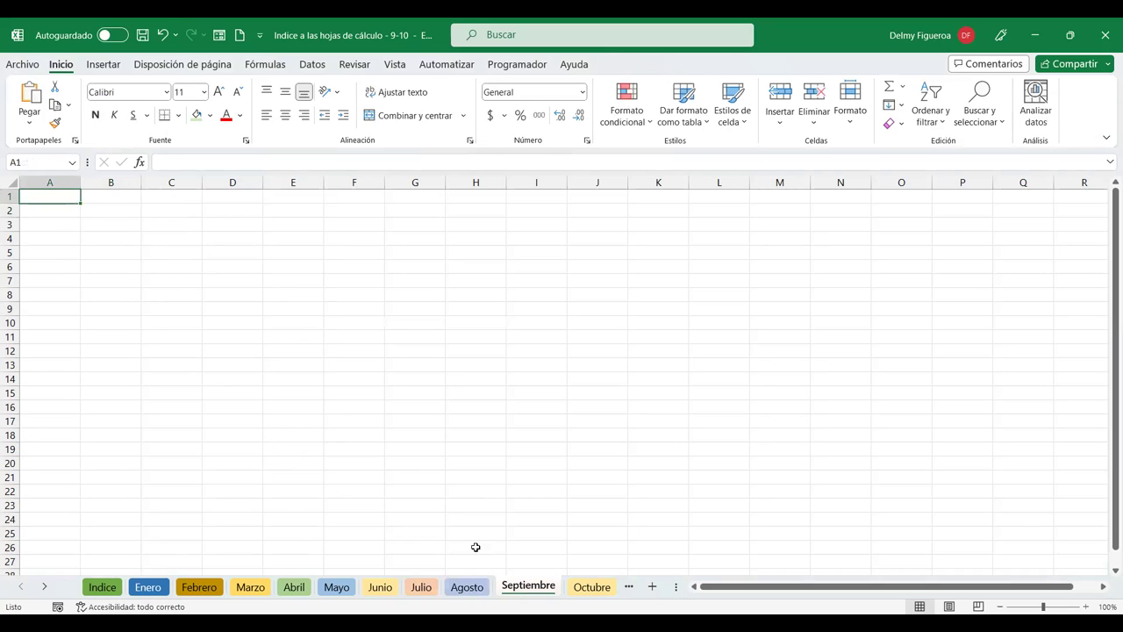
left_click(124, 208)
key("ctrl+v")
Step: Paste the button at B2 on Octubre, Noviembre and Diciembre, then deselect it
left_click(591, 587)
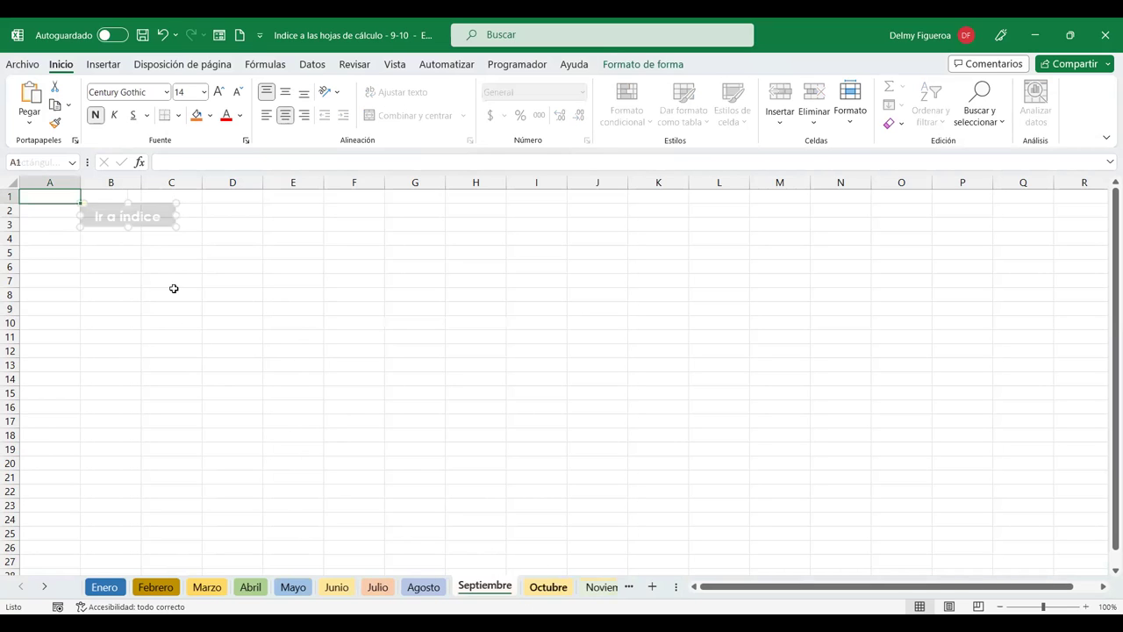
left_click(109, 211)
key("ctrl+v")
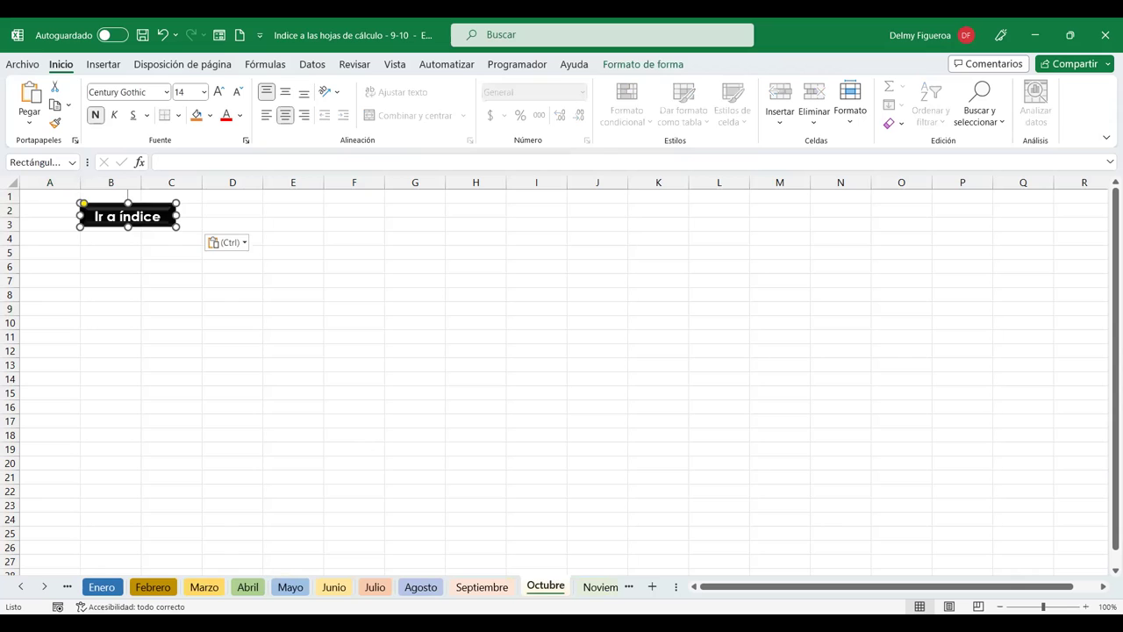
left_click(601, 586)
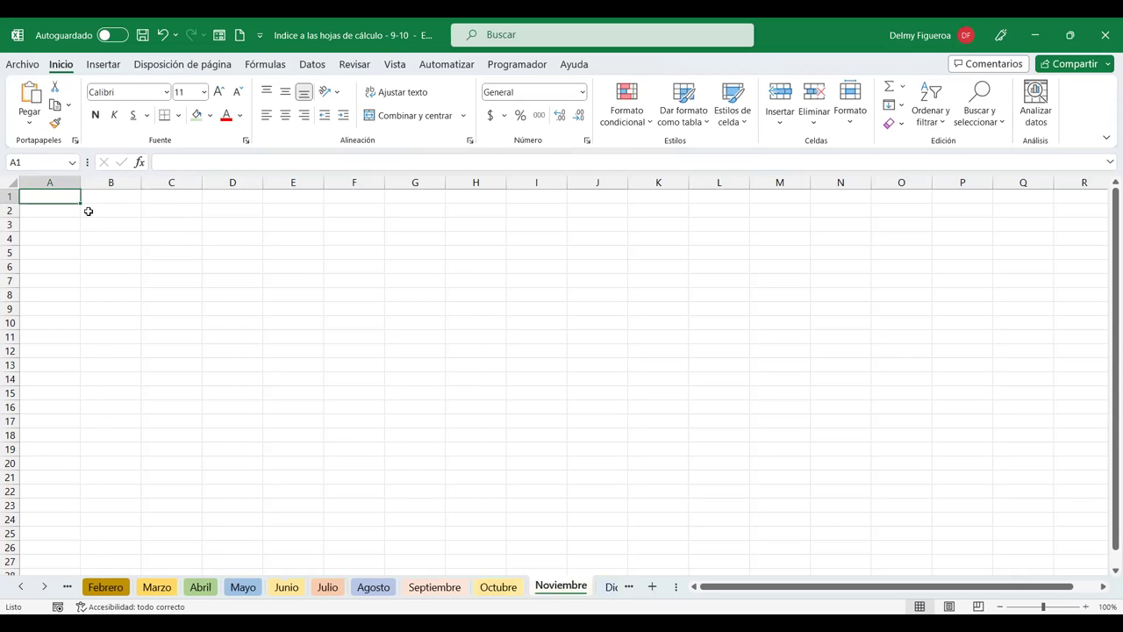
left_click(88, 211)
key("ctrl+v")
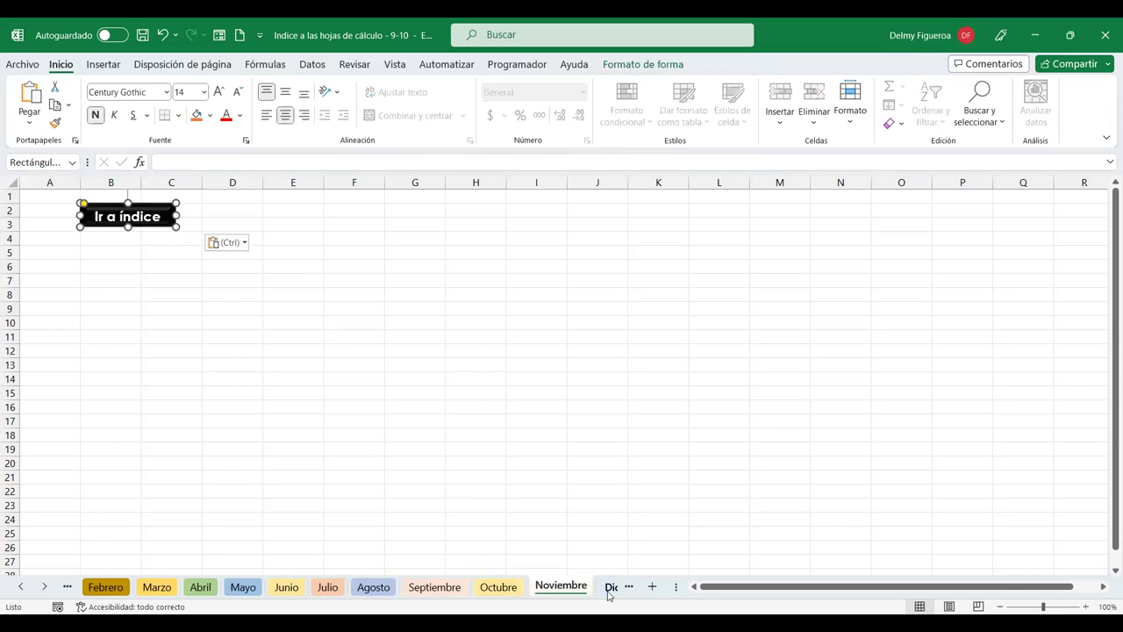
left_click(611, 587)
left_click(124, 208)
key("ctrl+v")
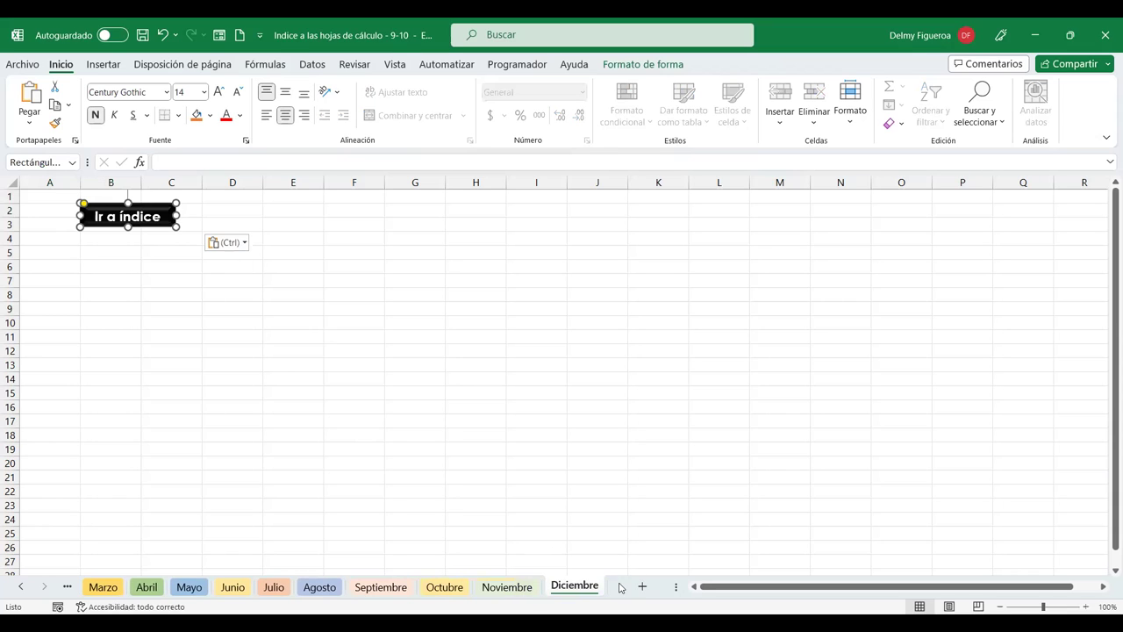
left_click(183, 436)
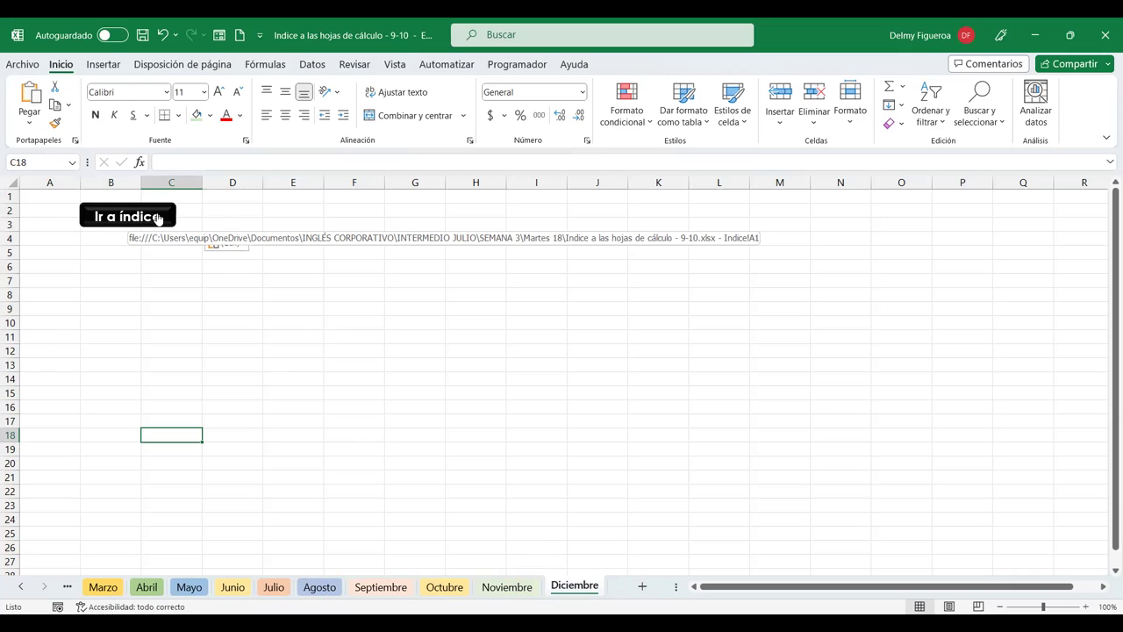
Step: Test the Ir a índice return links and index links for Noviembre, Octubre and Septiembre
left_click(158, 218)
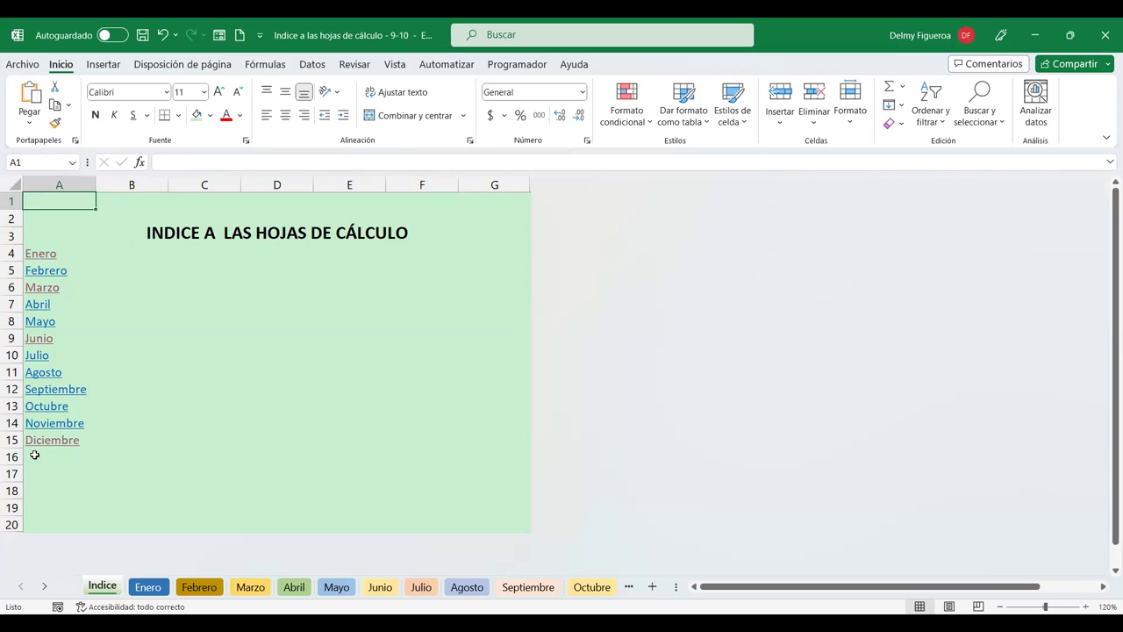
left_click(49, 426)
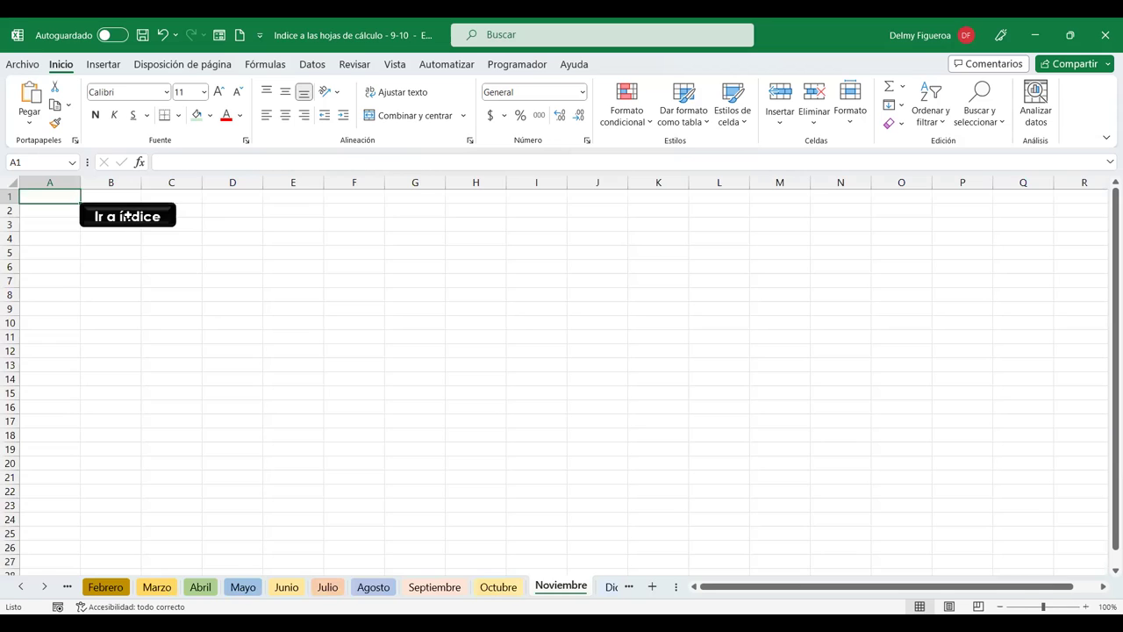
left_click(127, 215)
left_click(41, 406)
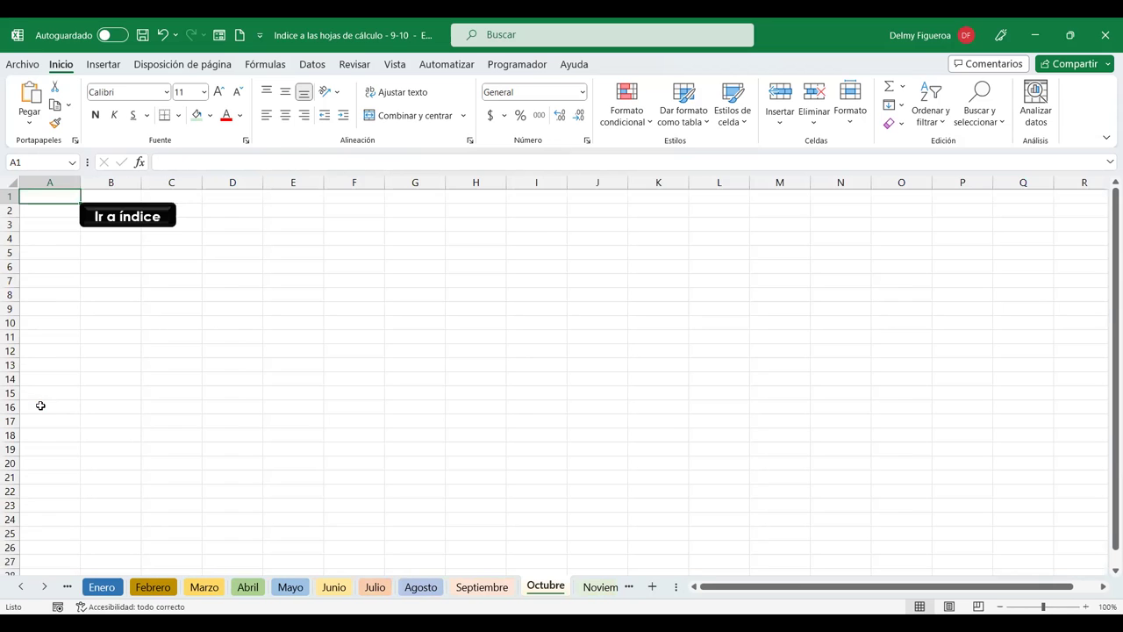
left_click(110, 216)
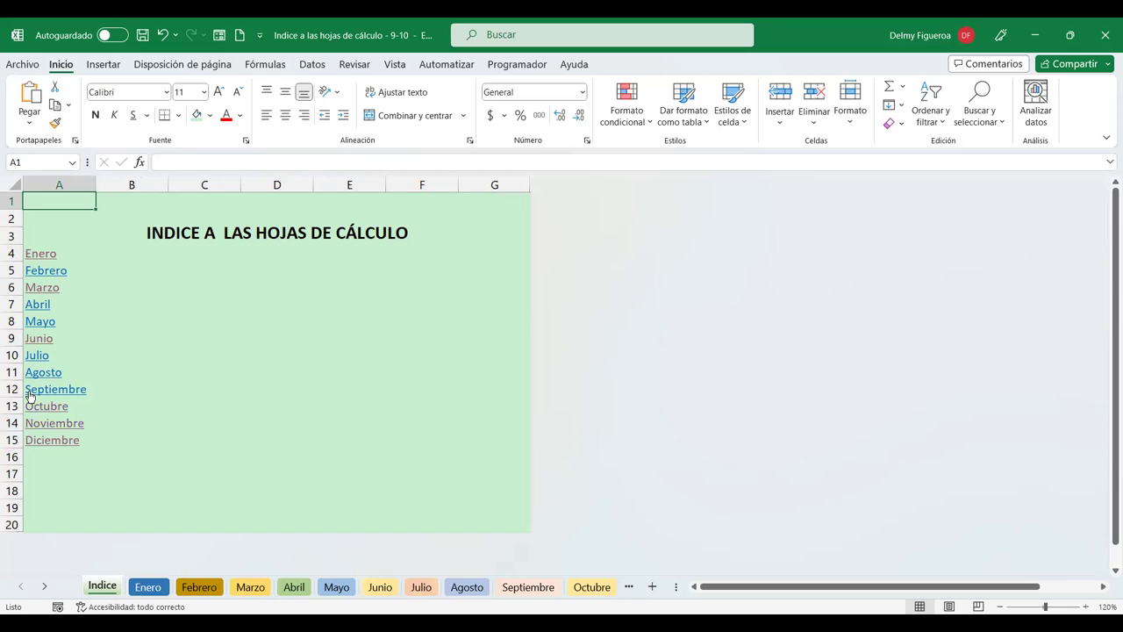
left_click(30, 390)
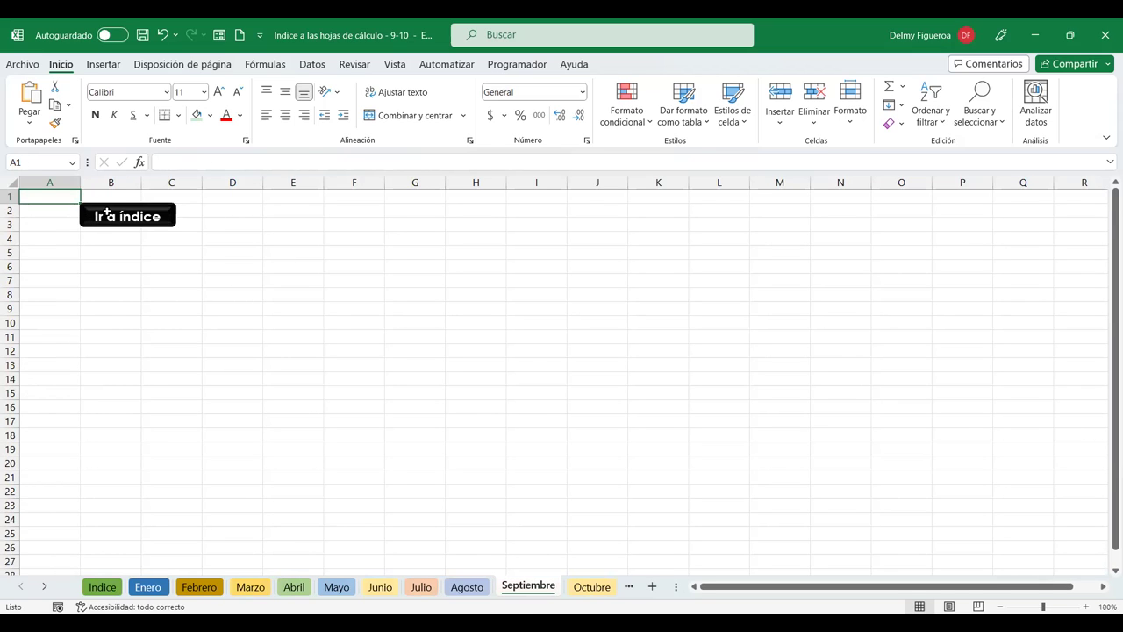
Step: Return to the Indice sheet and select cell C5 for the picture
left_click(106, 215)
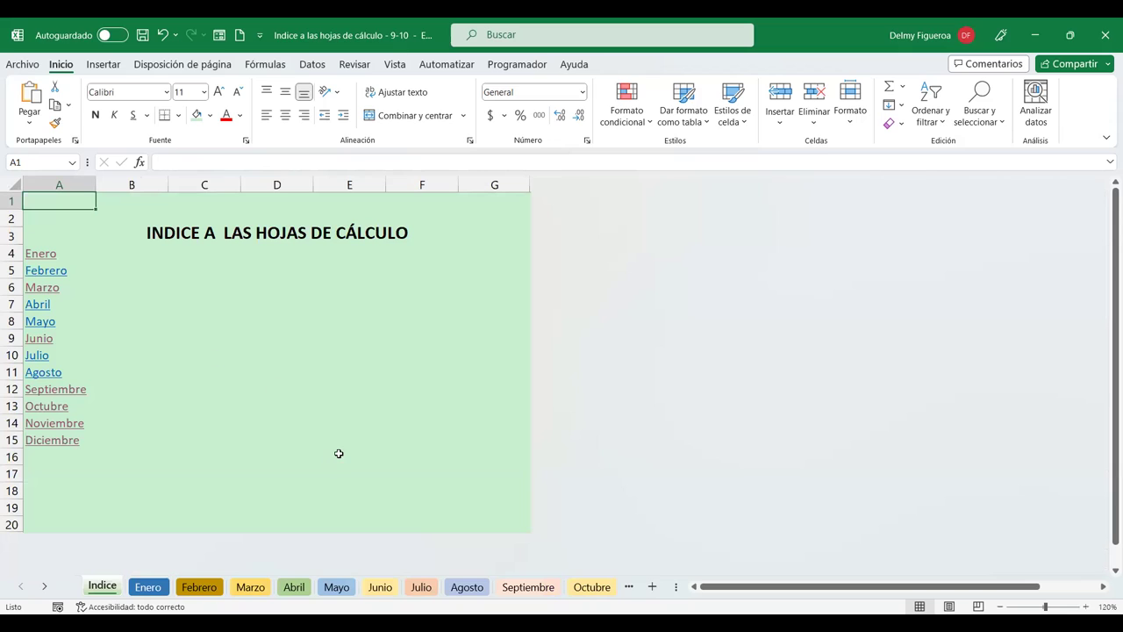
left_click(169, 249)
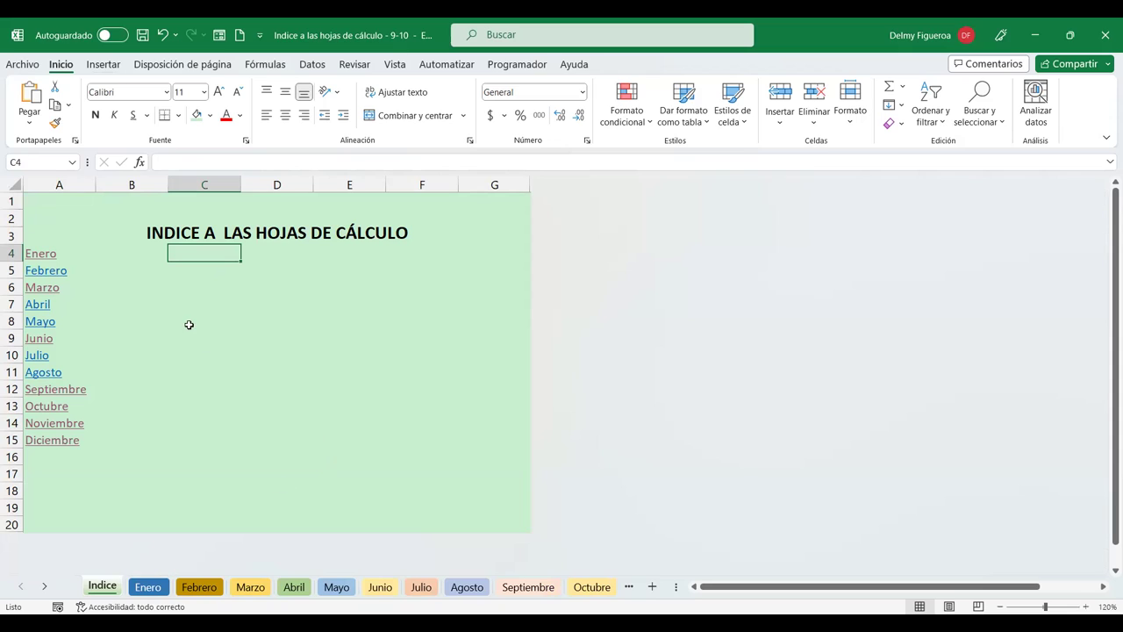
left_click(189, 278)
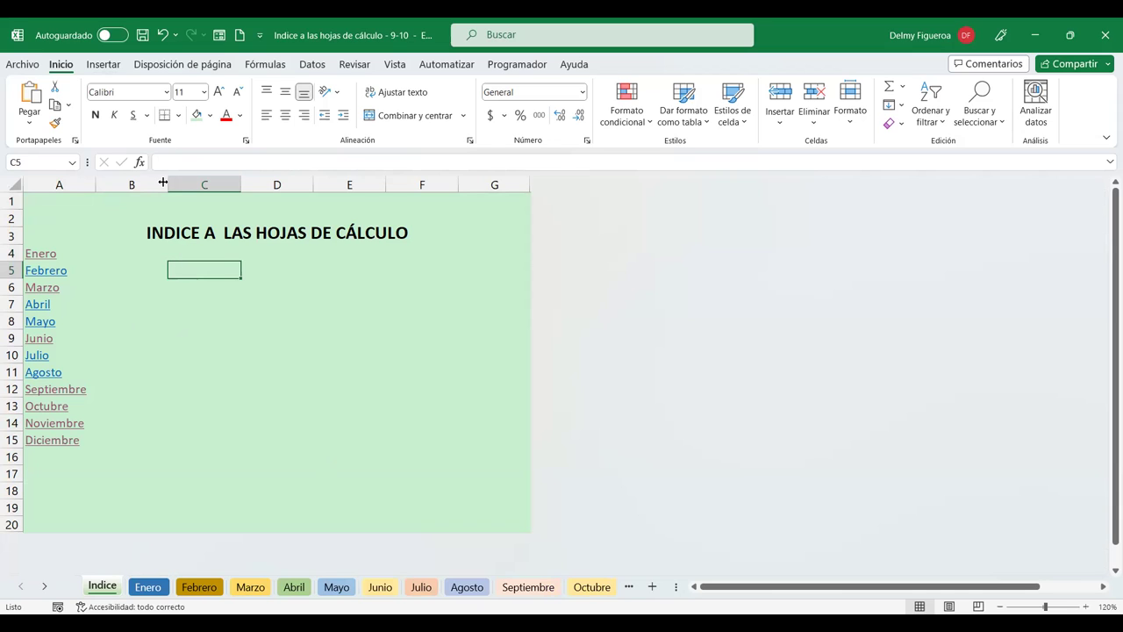
Step: Browse online images from Insertar > Imágenes and choose the Dinero category
left_click(102, 64)
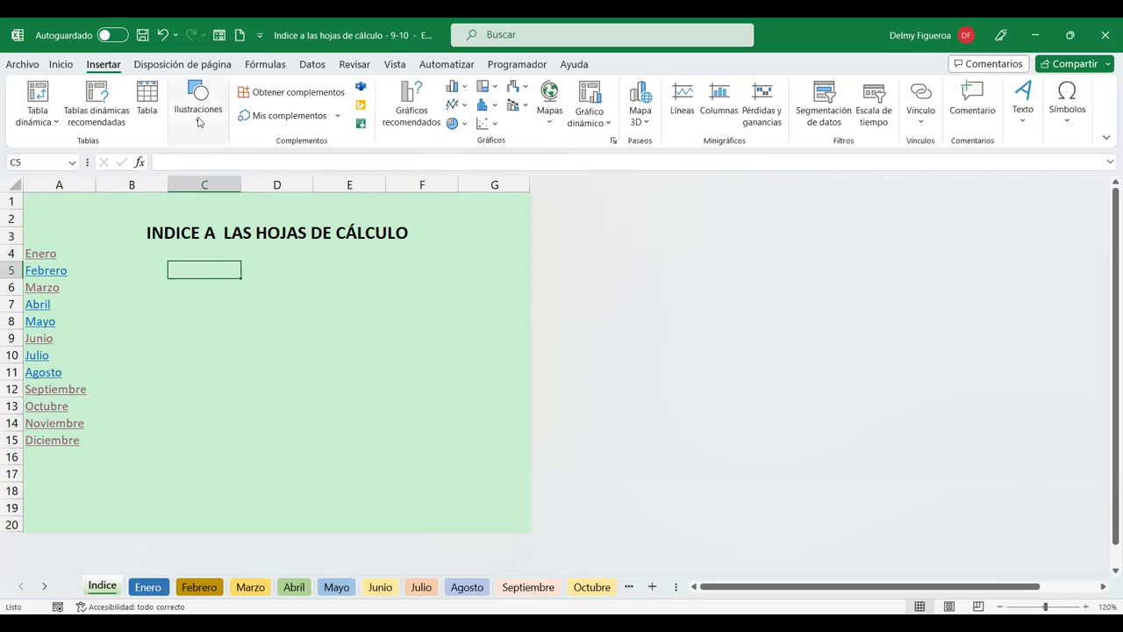
left_click(199, 122)
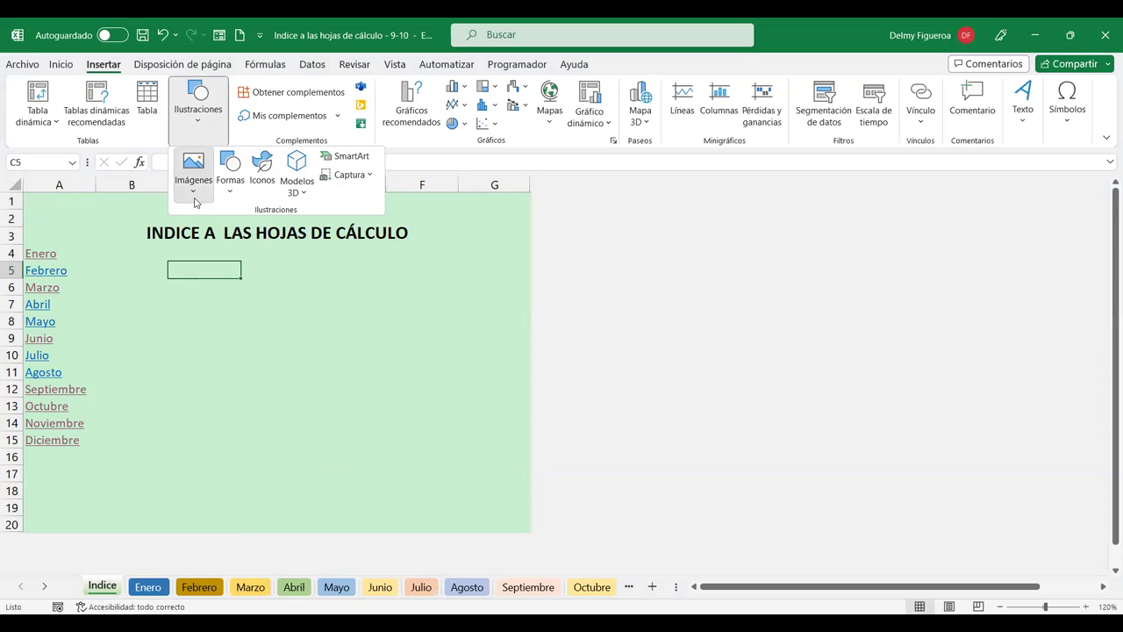
left_click(195, 200)
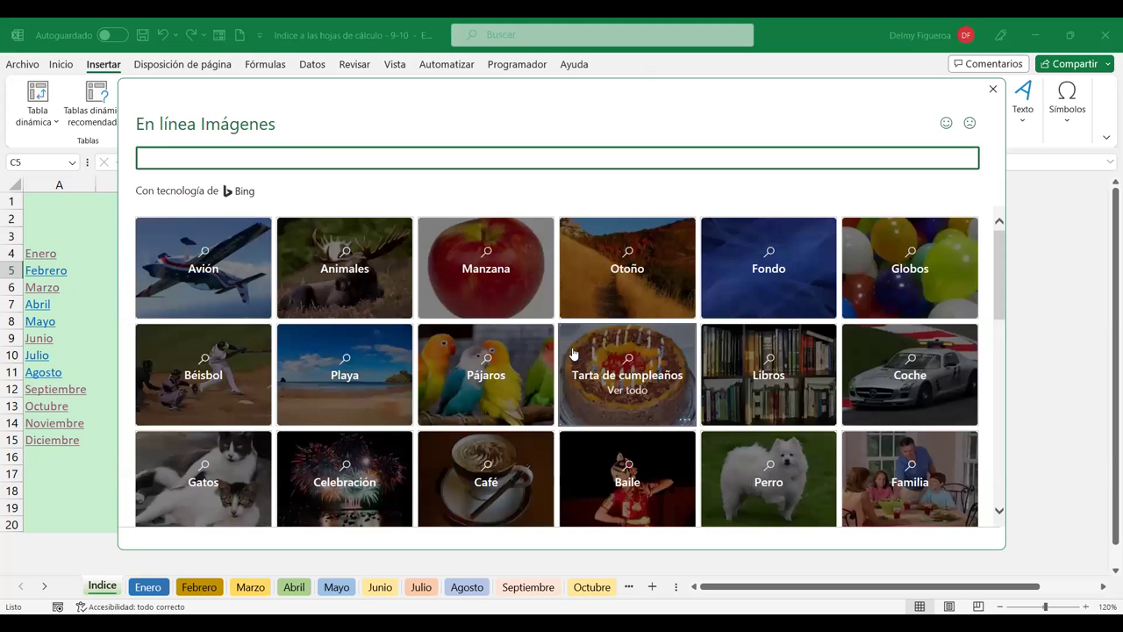
scroll(811, 379, "down", 3)
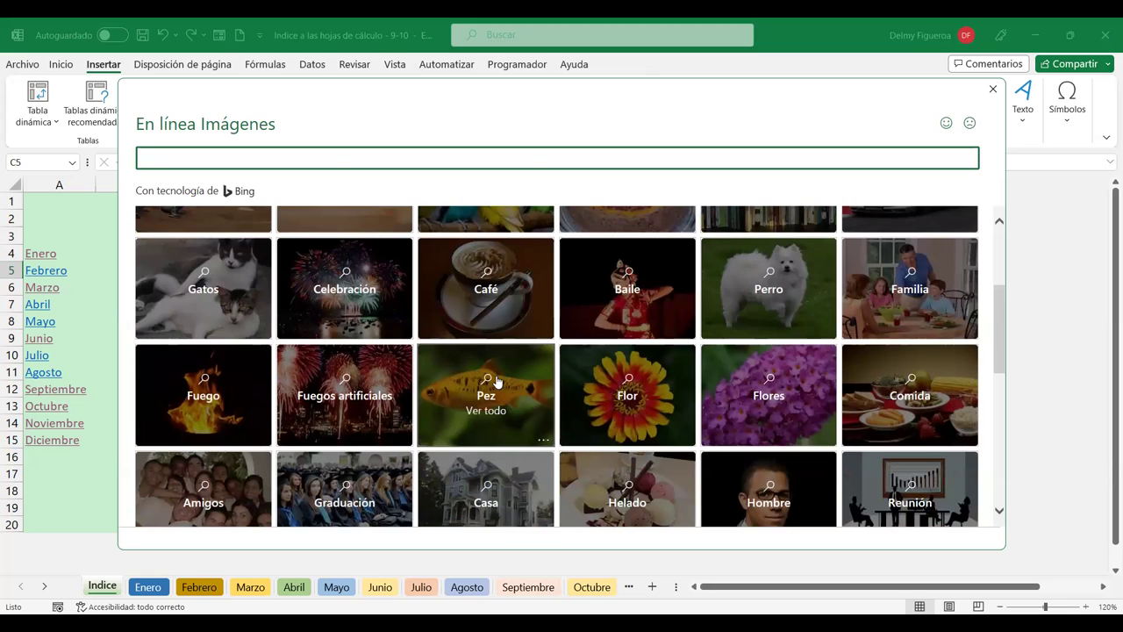
scroll(497, 381, "down", 2)
scroll(848, 366, "down", 2)
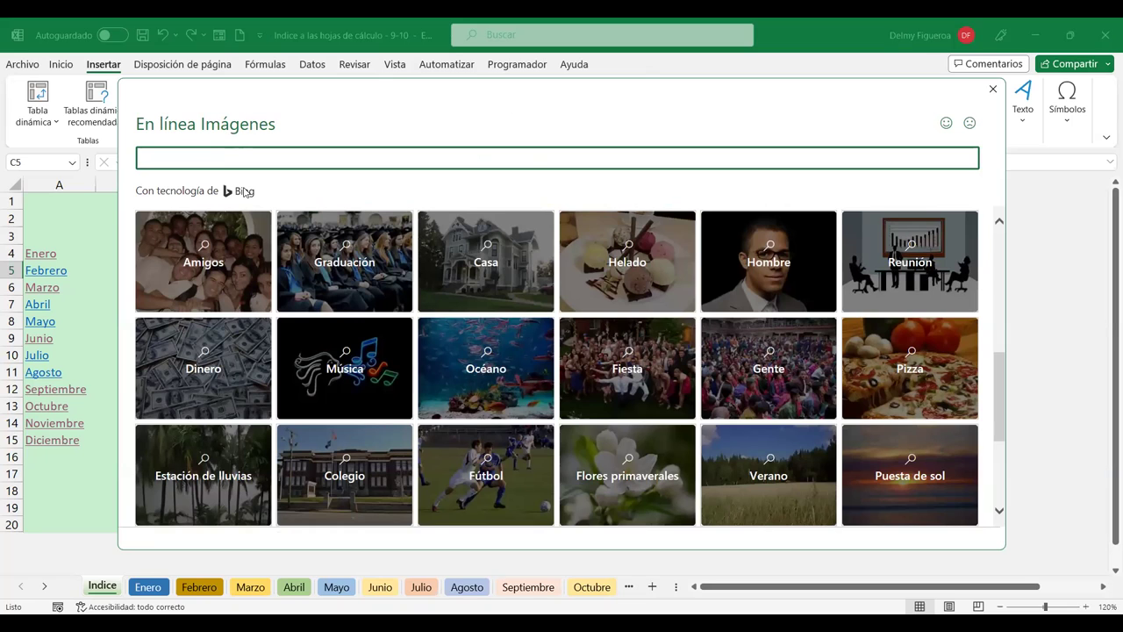
left_click(237, 375)
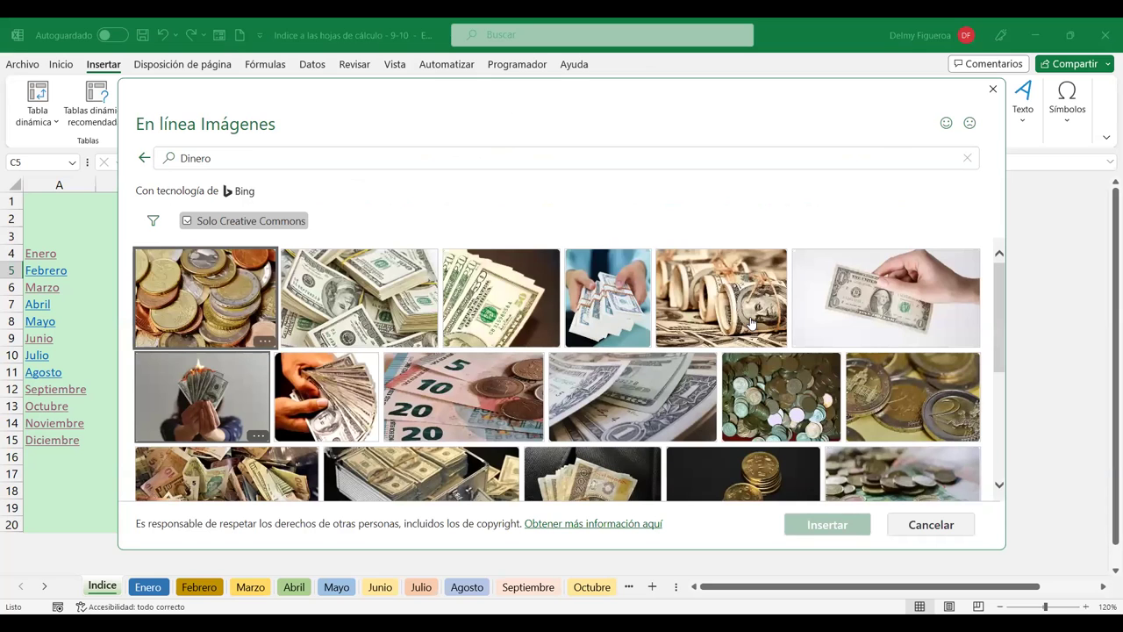
Step: Select the rolled dollar bills photo and insert it into the Indice sheet
scroll(751, 323, "down", 2)
scroll(750, 323, "up", 2)
scroll(307, 335, "down", 5)
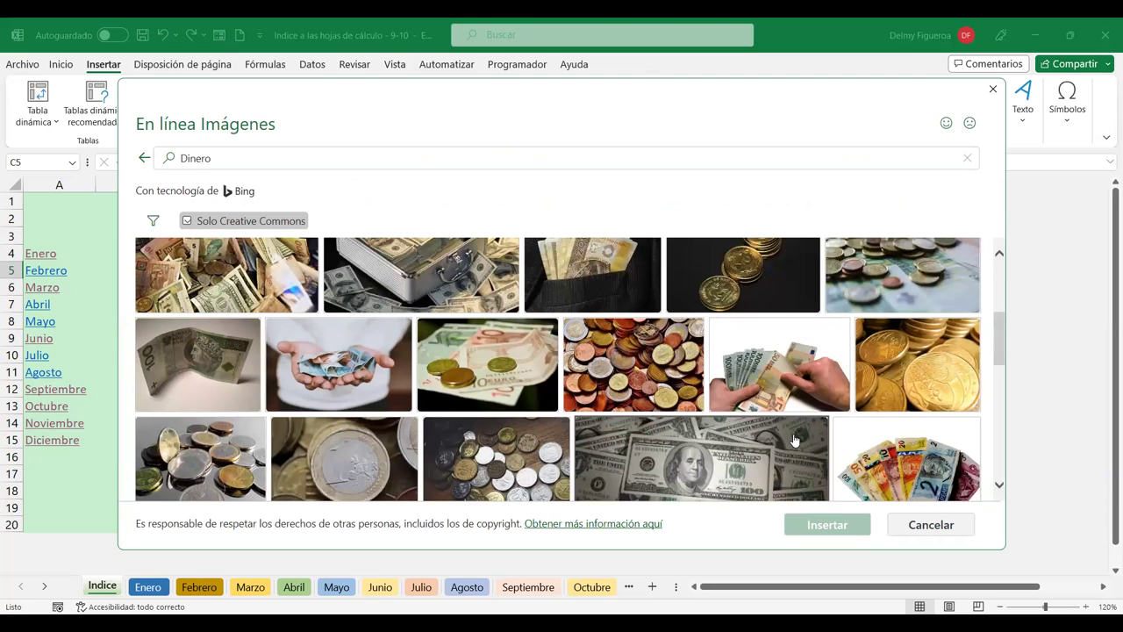
scroll(816, 437, "up", 2)
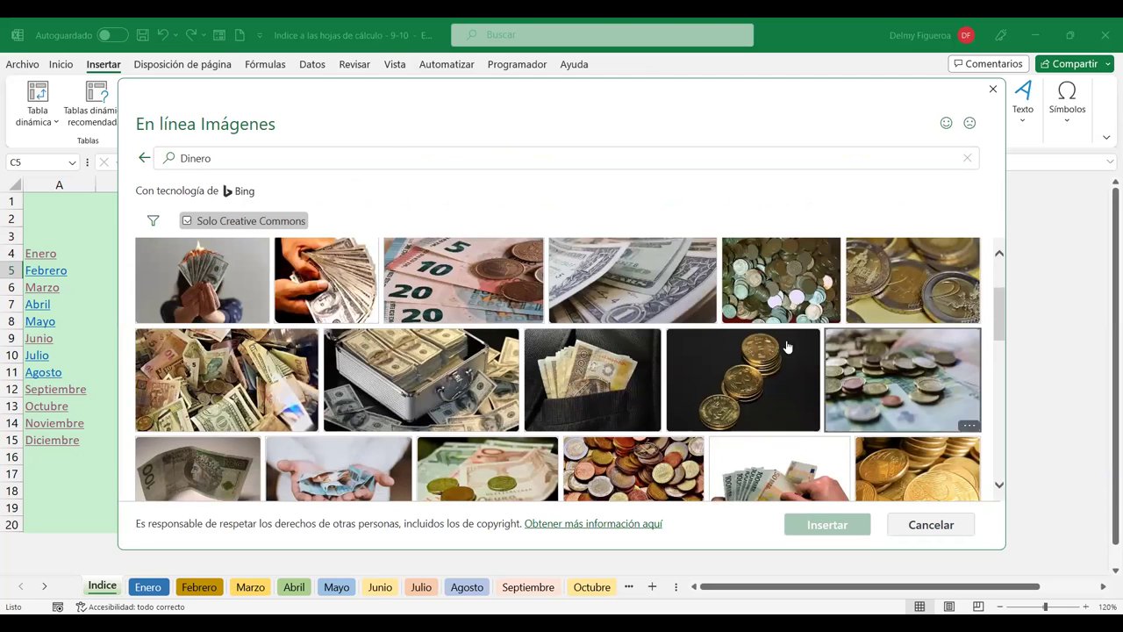
scroll(591, 389, "up", 3)
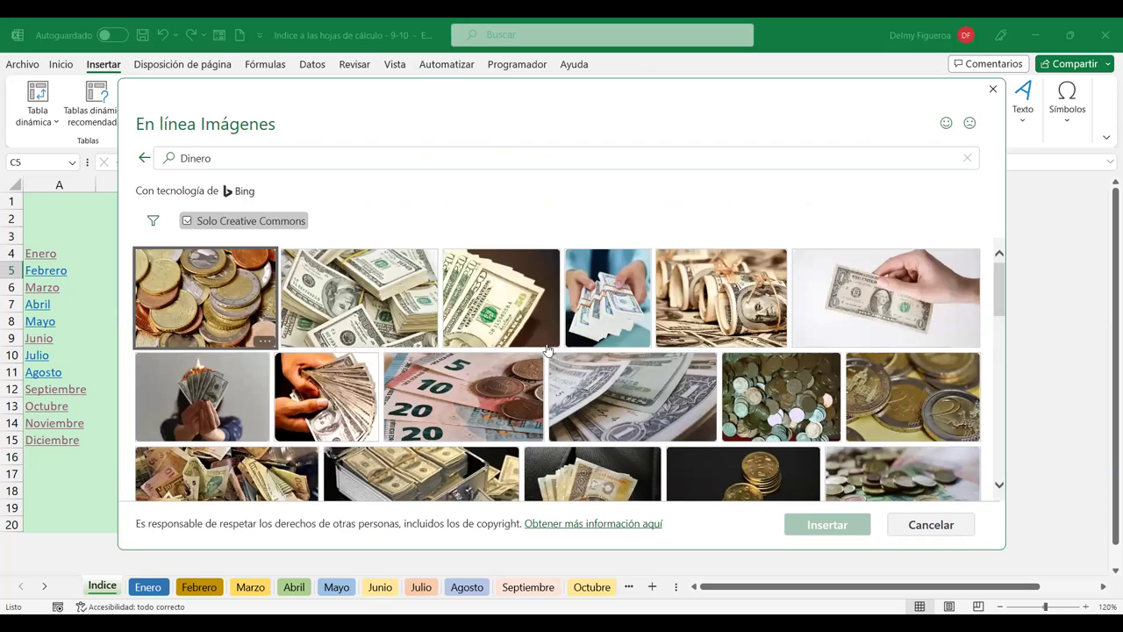
left_click(740, 298)
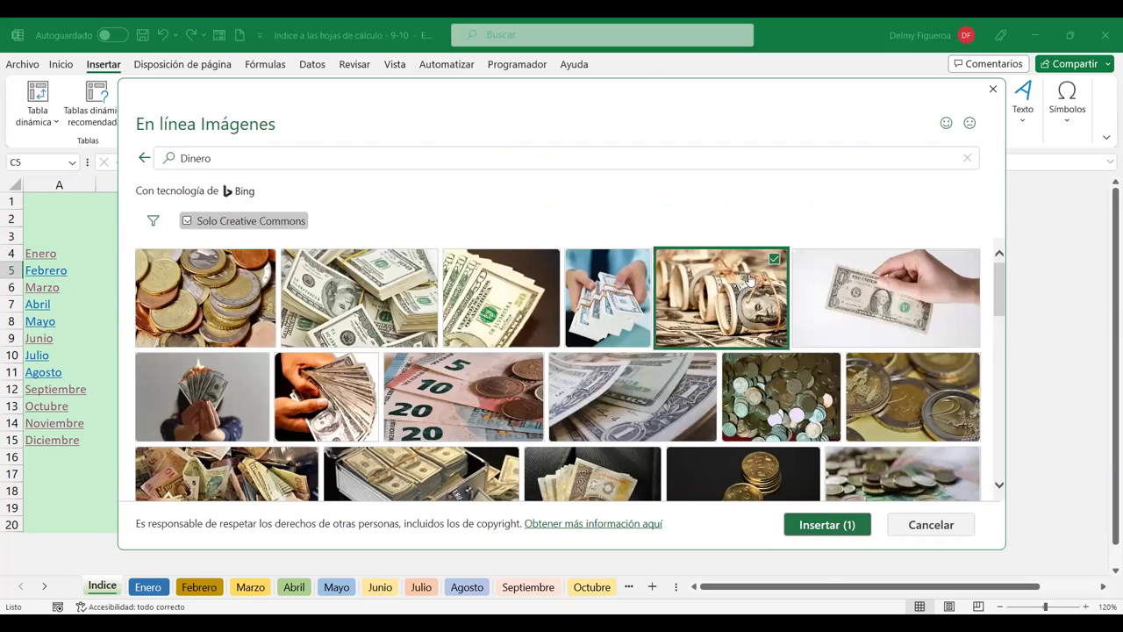
left_click(822, 526)
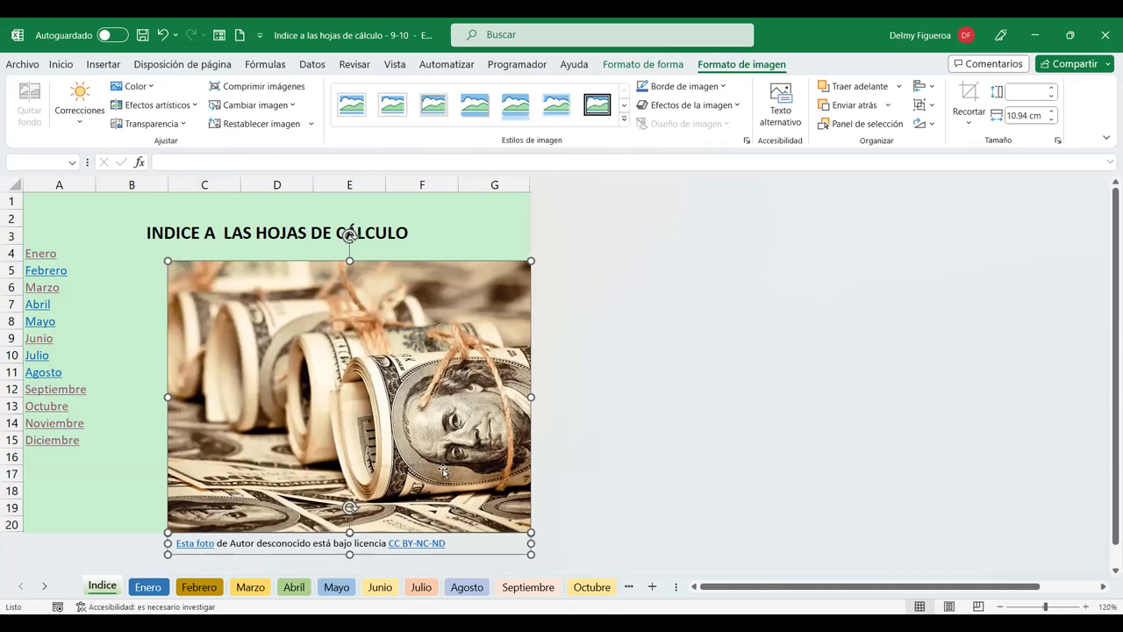
Step: Deselect the inserted money photo and select cell A20 below the month list
left_click(150, 255)
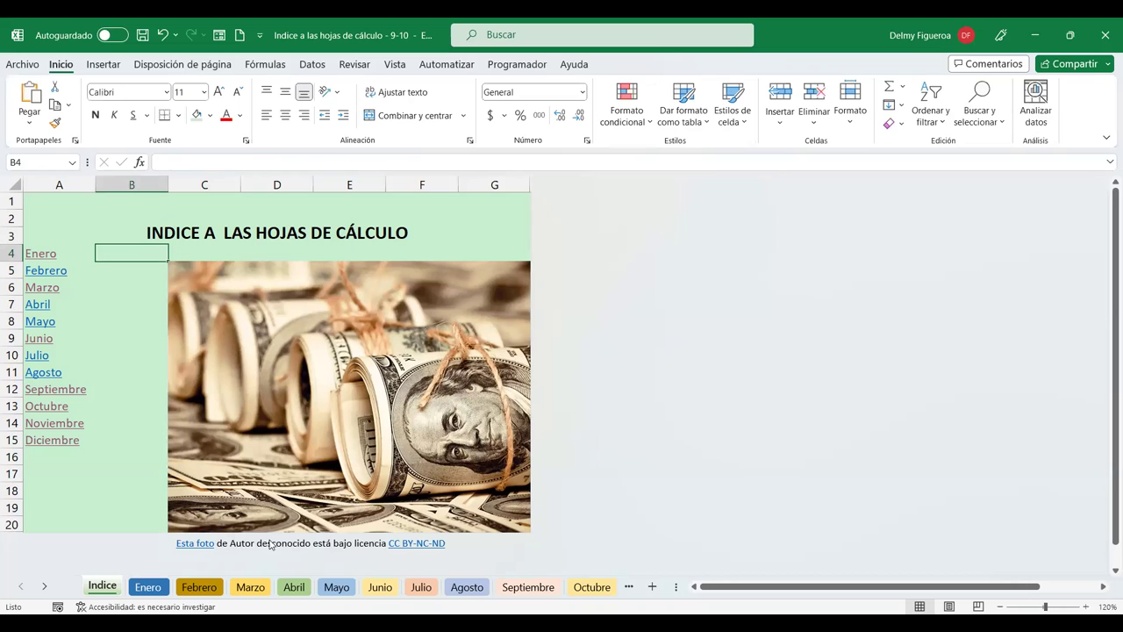
left_click(83, 523)
scroll(87, 500, "down", 2)
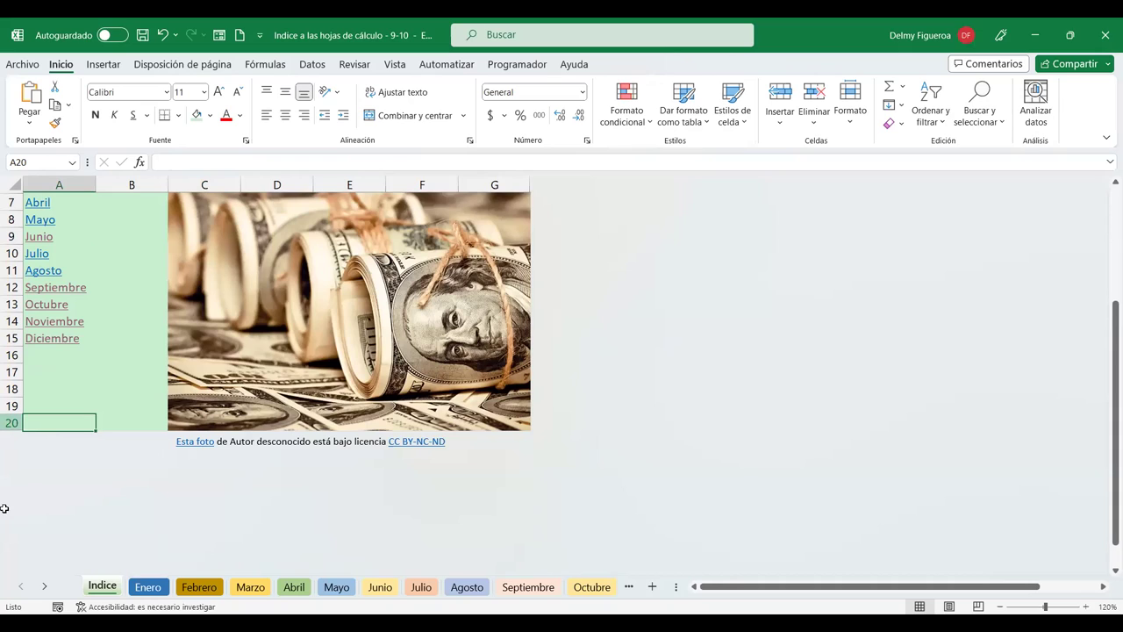
Step: Unhide the rows below row 20 and move the photo's licence caption up to row 17
left_click(10, 423)
right_click(11, 423)
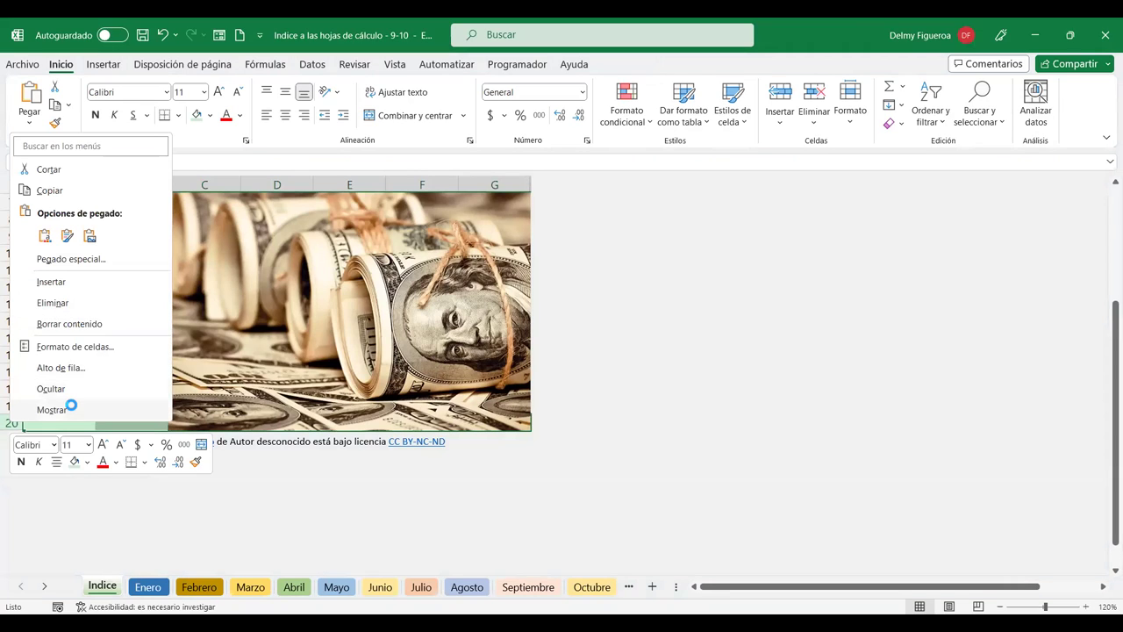
left_click(71, 406)
left_click(253, 442)
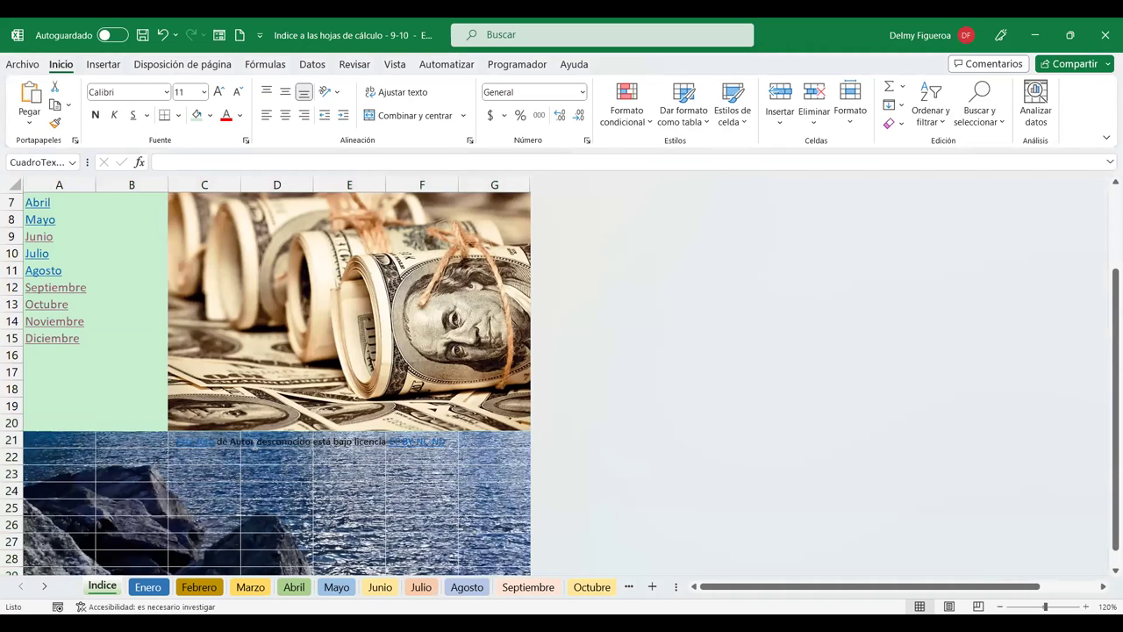
left_click_drag(262, 430, 136, 370)
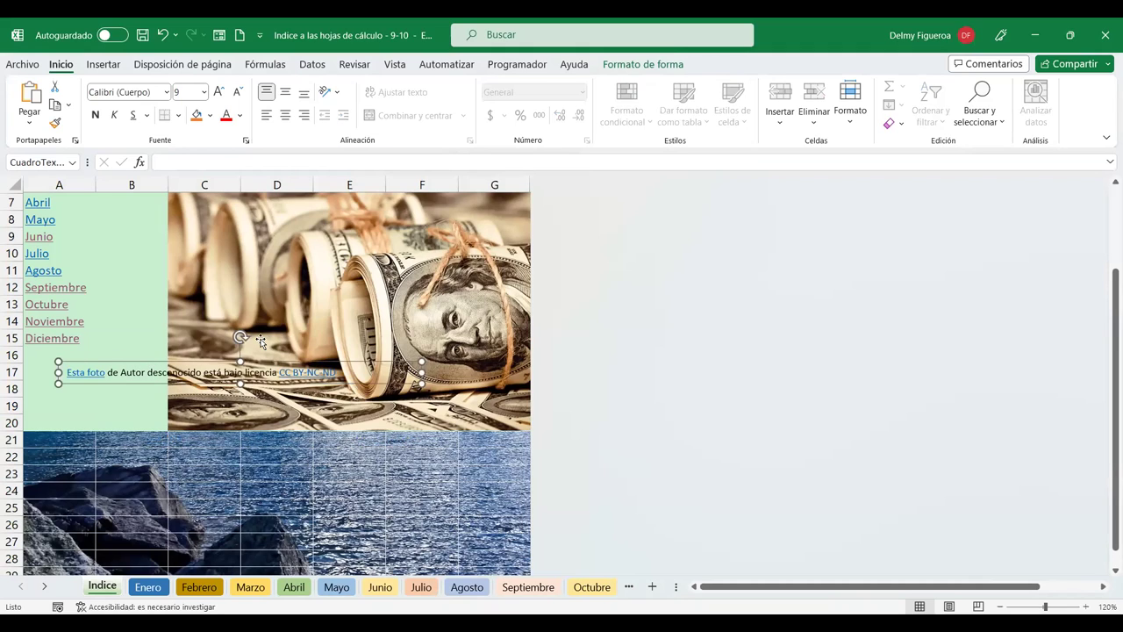
Step: Delete the licence caption and shrink the money photo to a small size
key("Delete")
left_click(213, 436)
left_click_drag(168, 431, 282, 282)
scroll(494, 426, "up", 2)
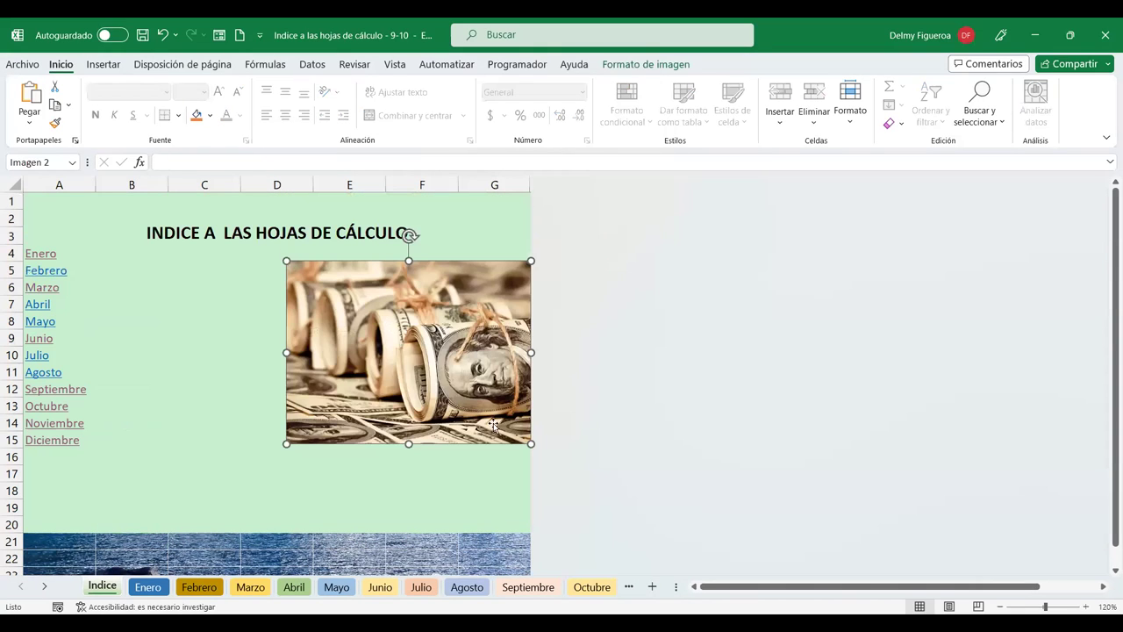
left_click_drag(531, 443, 418, 359)
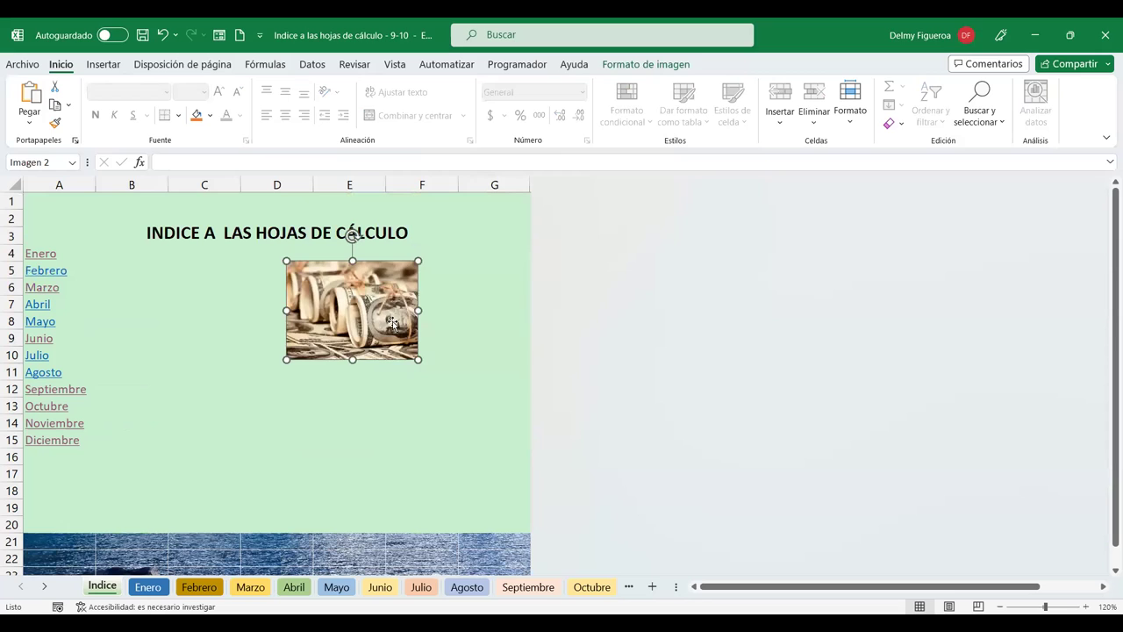
Step: Apply the soft-edged oval picture style, then move and shrink the photo beside the month list
left_click(640, 67)
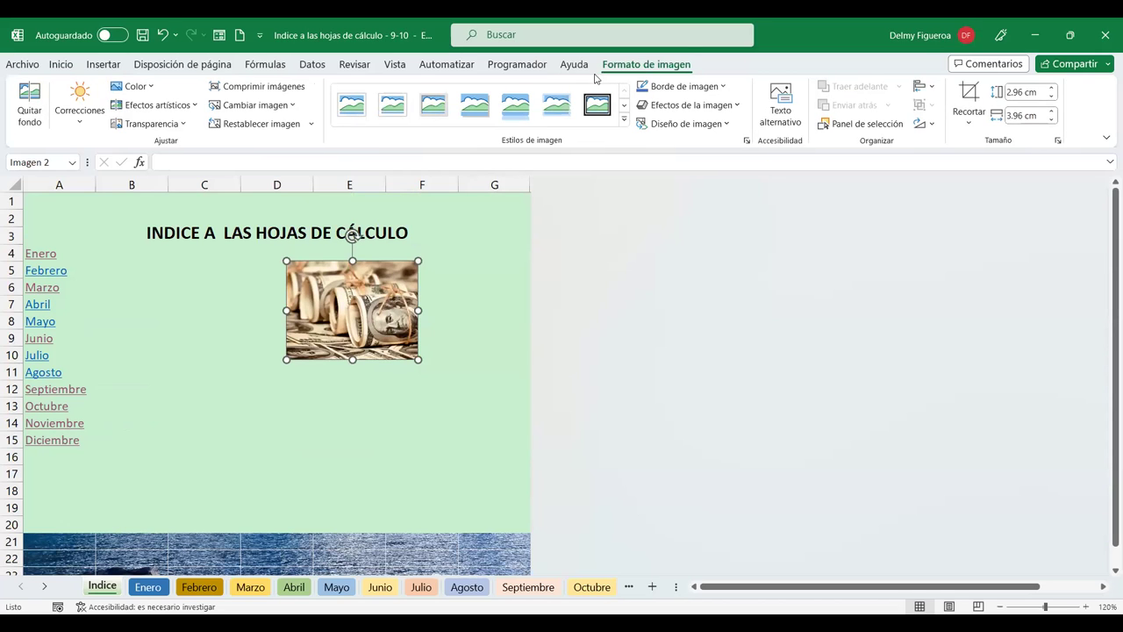
left_click(625, 123)
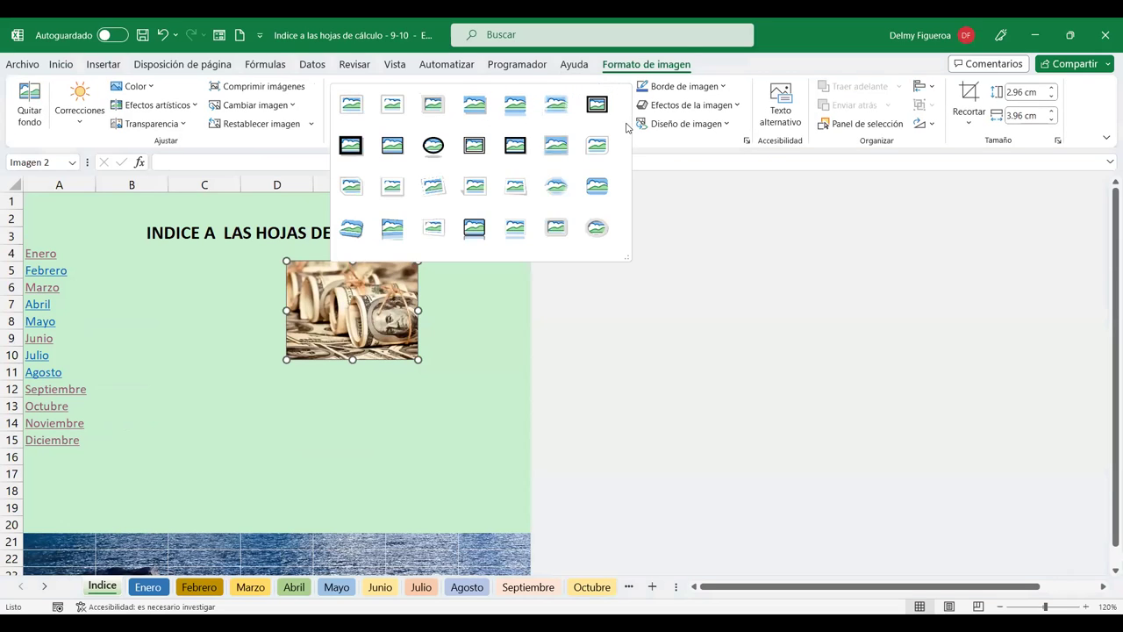
left_click(553, 192)
left_click_drag(379, 314, 299, 307)
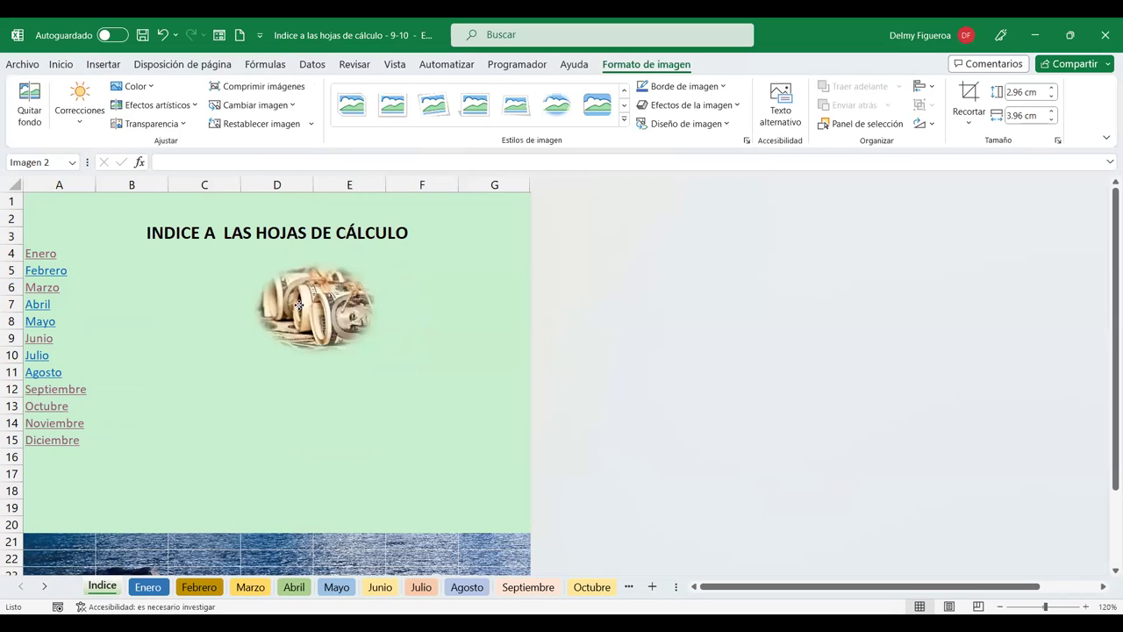
mouse_move(338, 351)
left_mouse_down()
mouse_move(246, 285)
mouse_move(230, 290)
left_mouse_up()
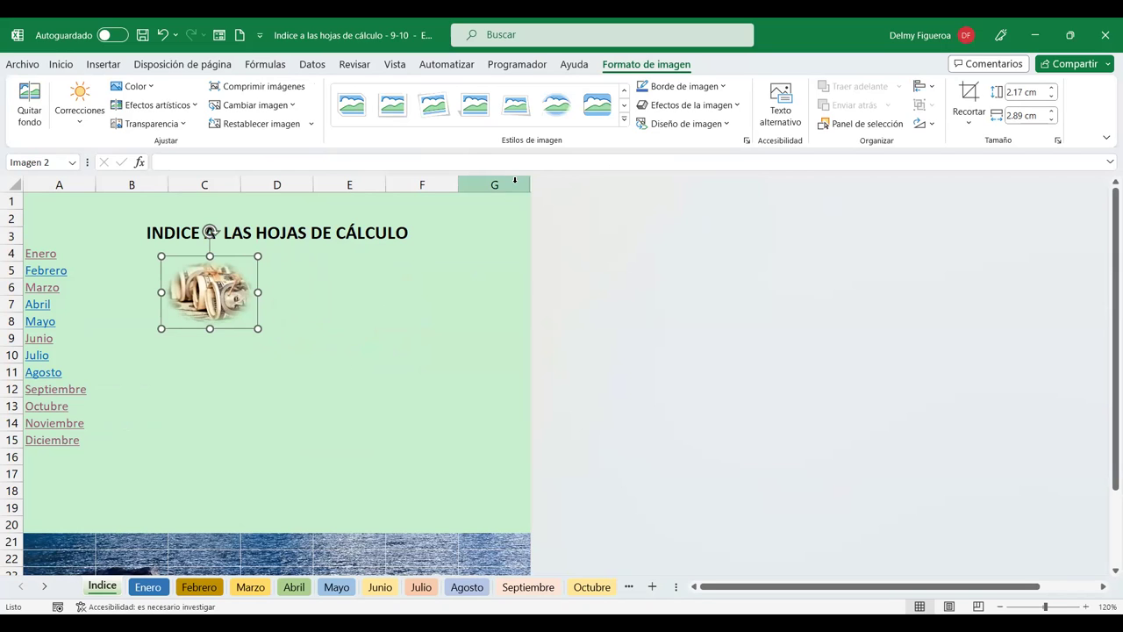
left_click(471, 263)
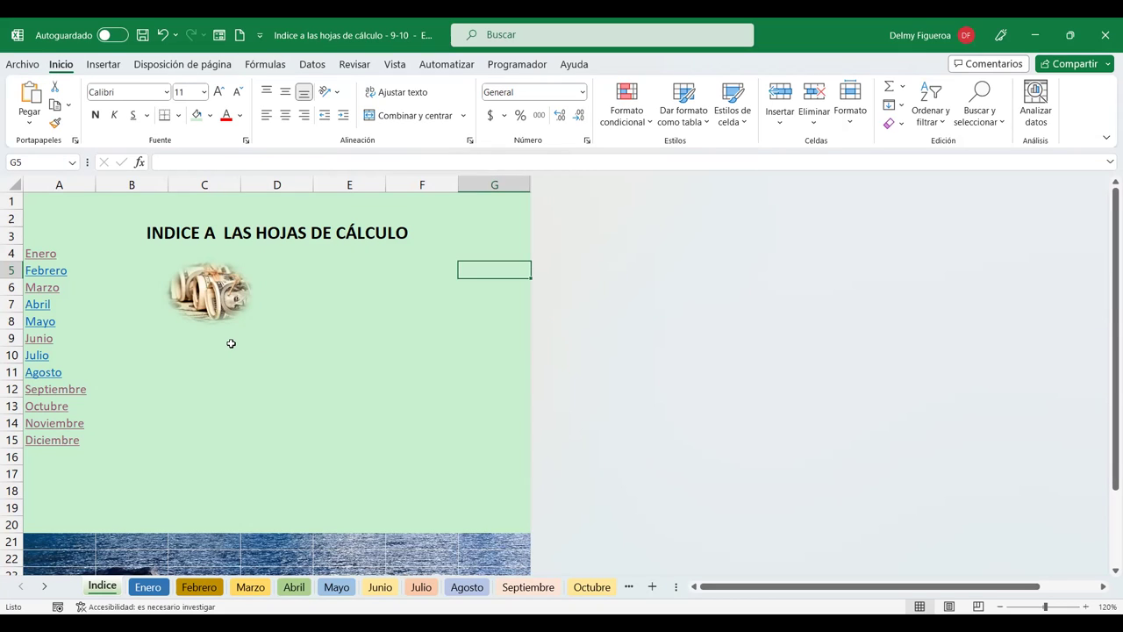
left_click(201, 296)
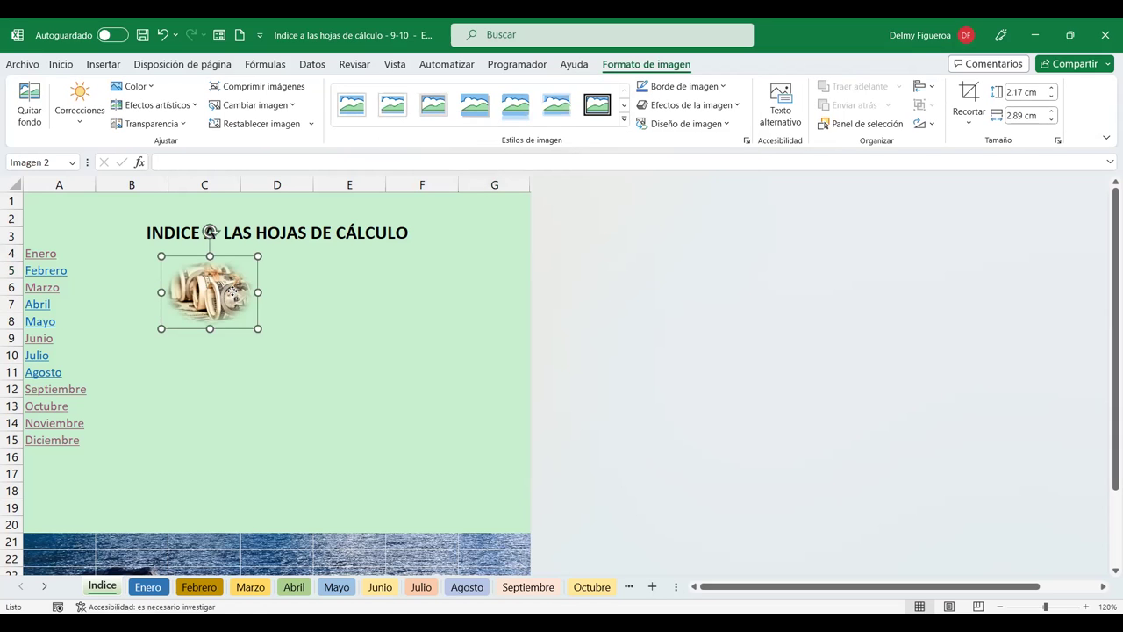
Step: Open the photo's hyperlink settings with Ctrl+K and choose linking to an existing file
right_click(232, 292)
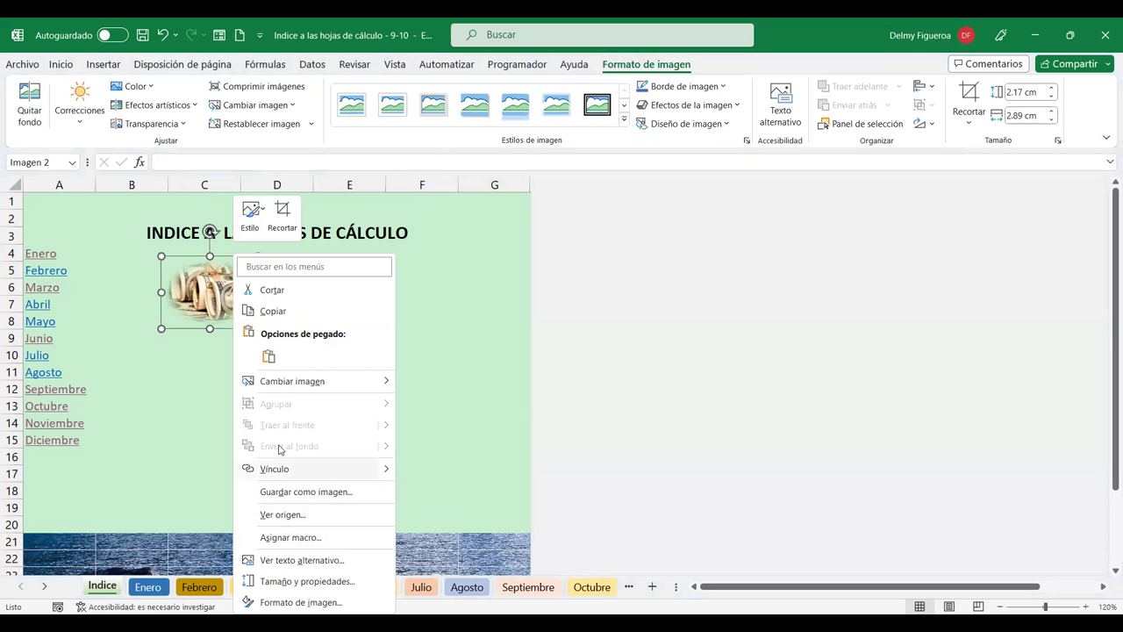
key("ctrl+k")
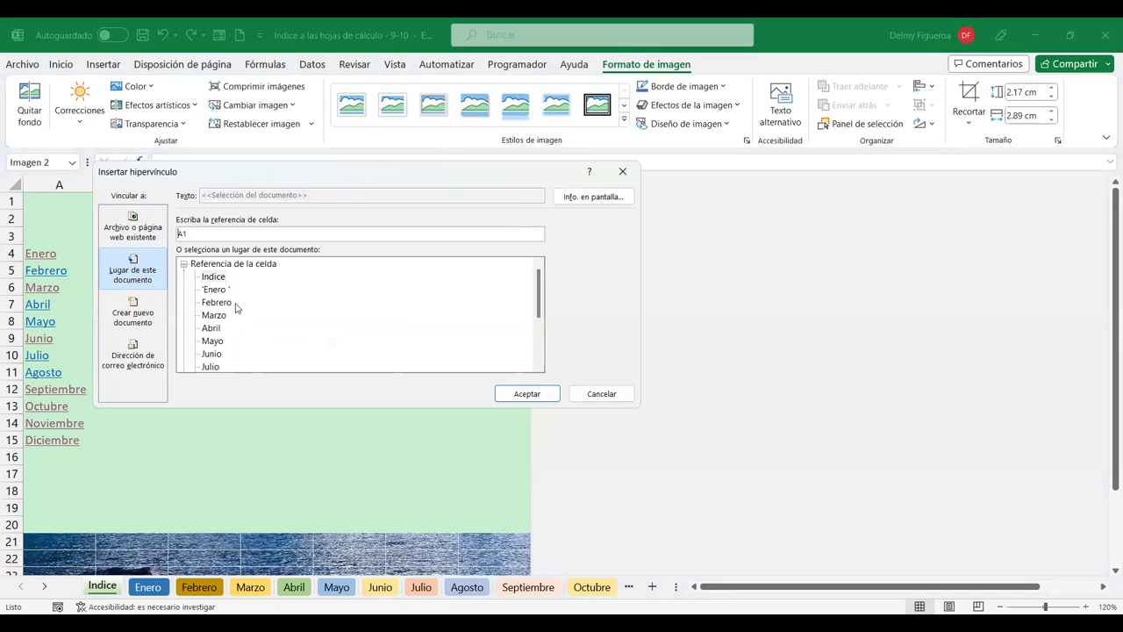
scroll(236, 307, "down", 3)
scroll(242, 351, "up", 3)
scroll(322, 316, "down", 3)
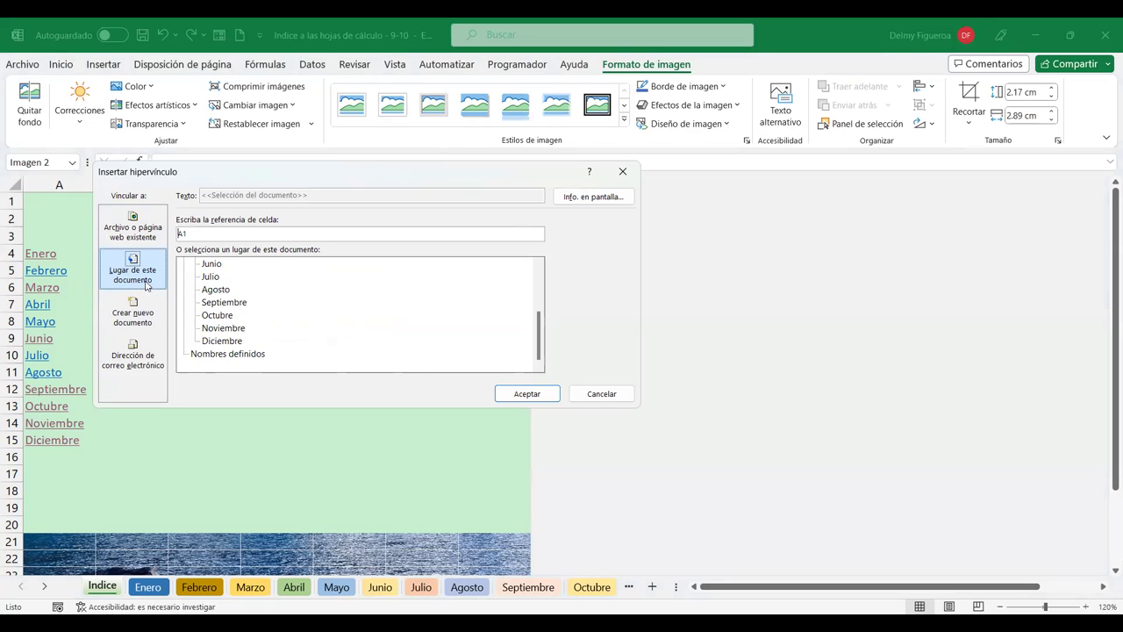
scroll(313, 301, "up", 3)
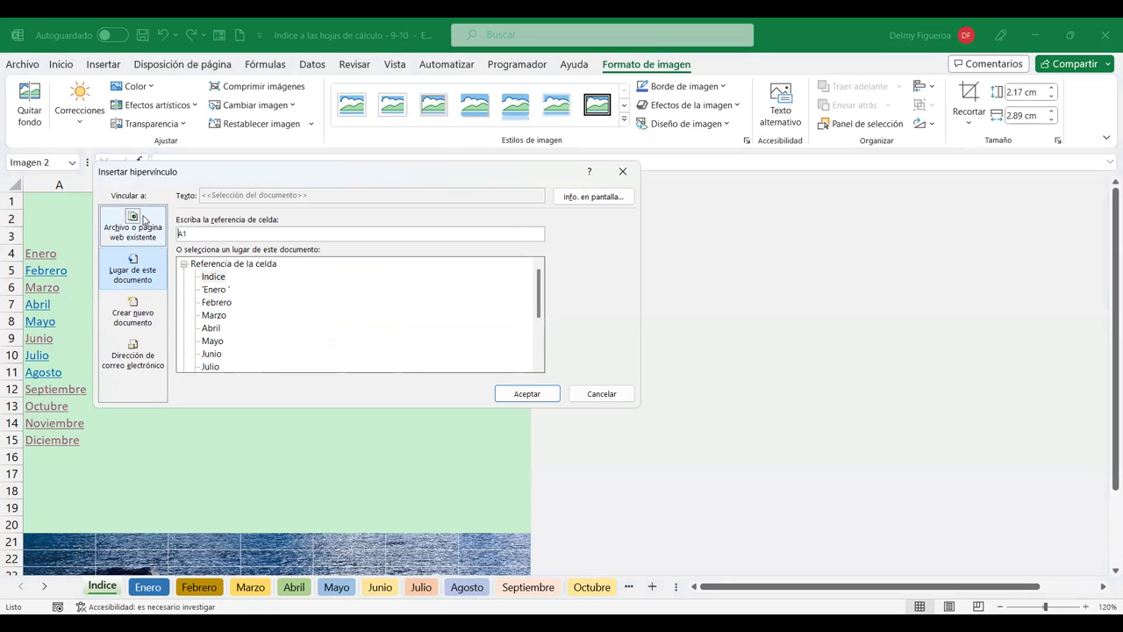
left_click(144, 221)
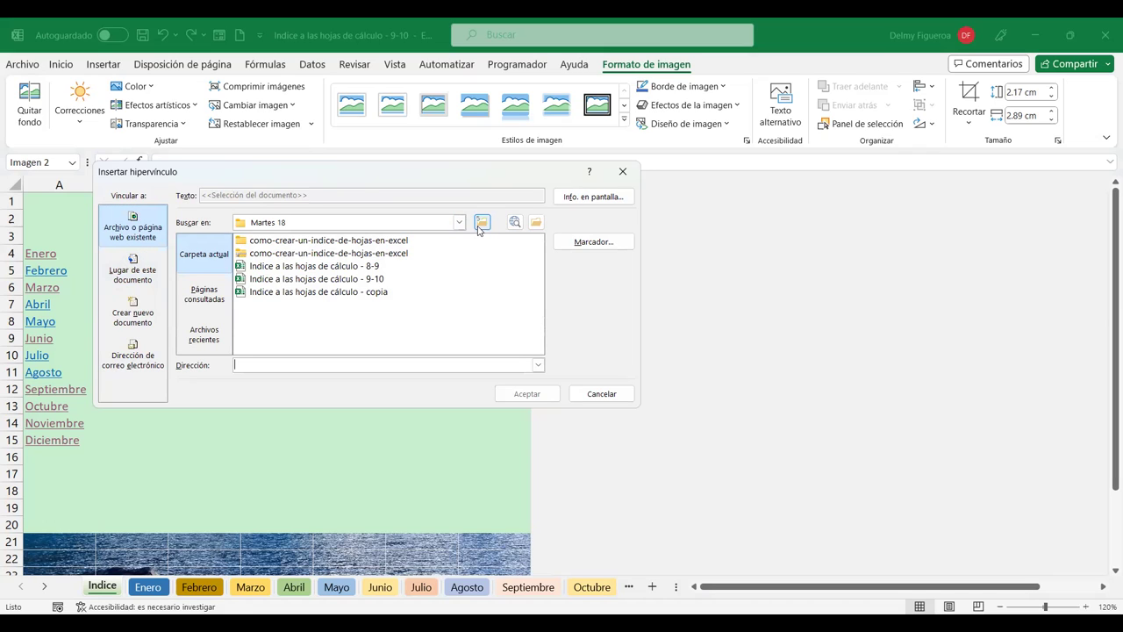
Step: Link the photo to Validacion de datos - 9-10.xlsx in SEMANA 3 > Lunes 17
left_click(360, 222)
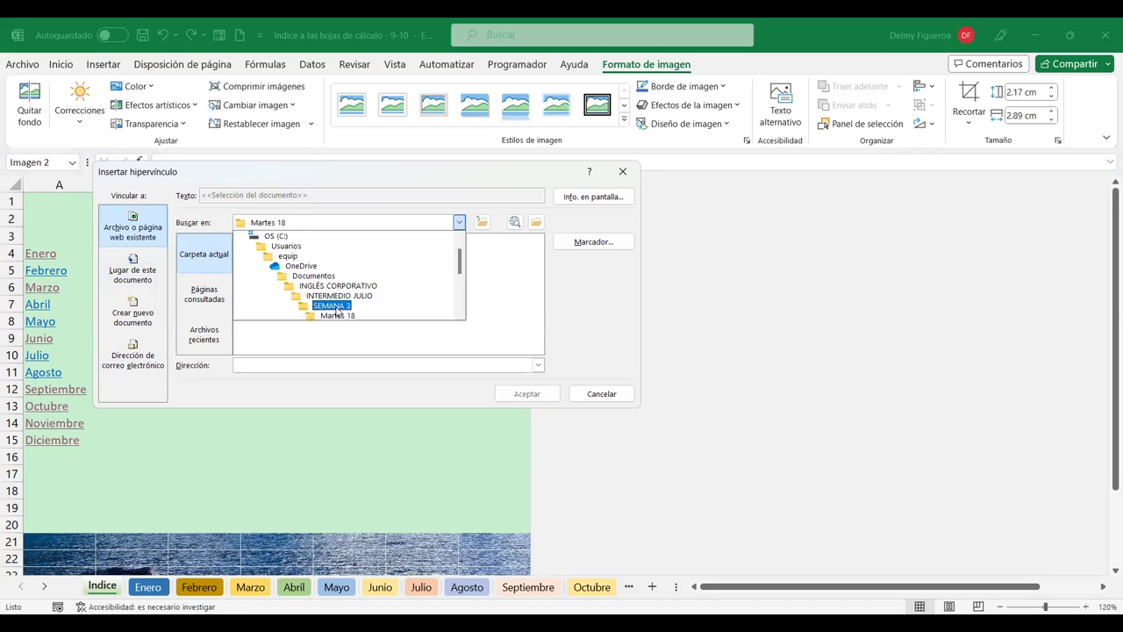
left_click(337, 307)
left_click(281, 254)
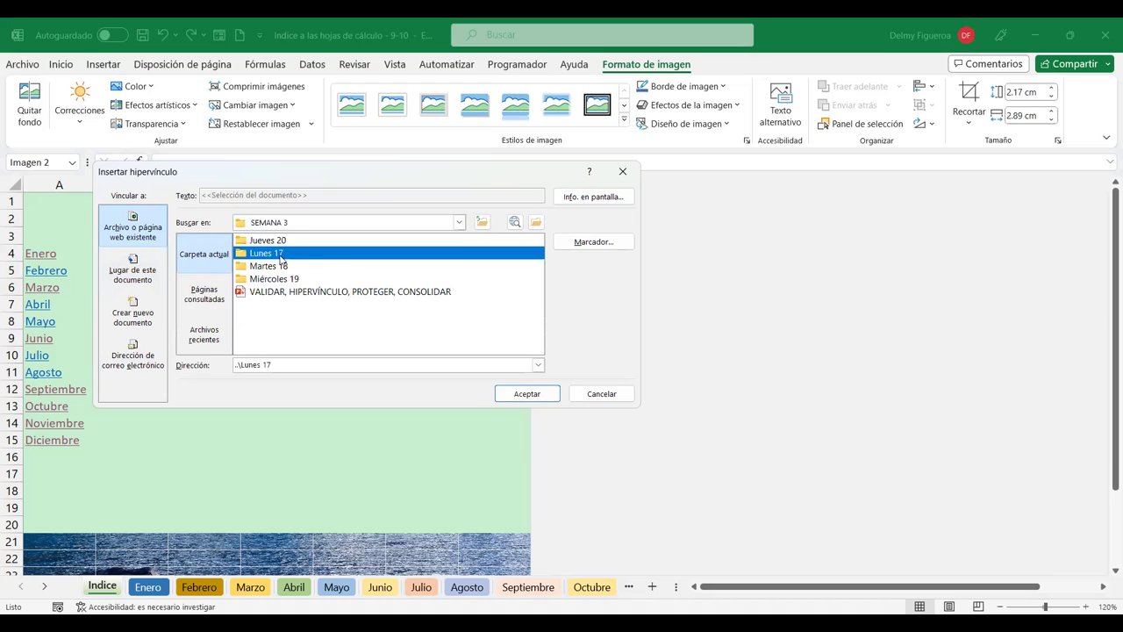
double_click(281, 254)
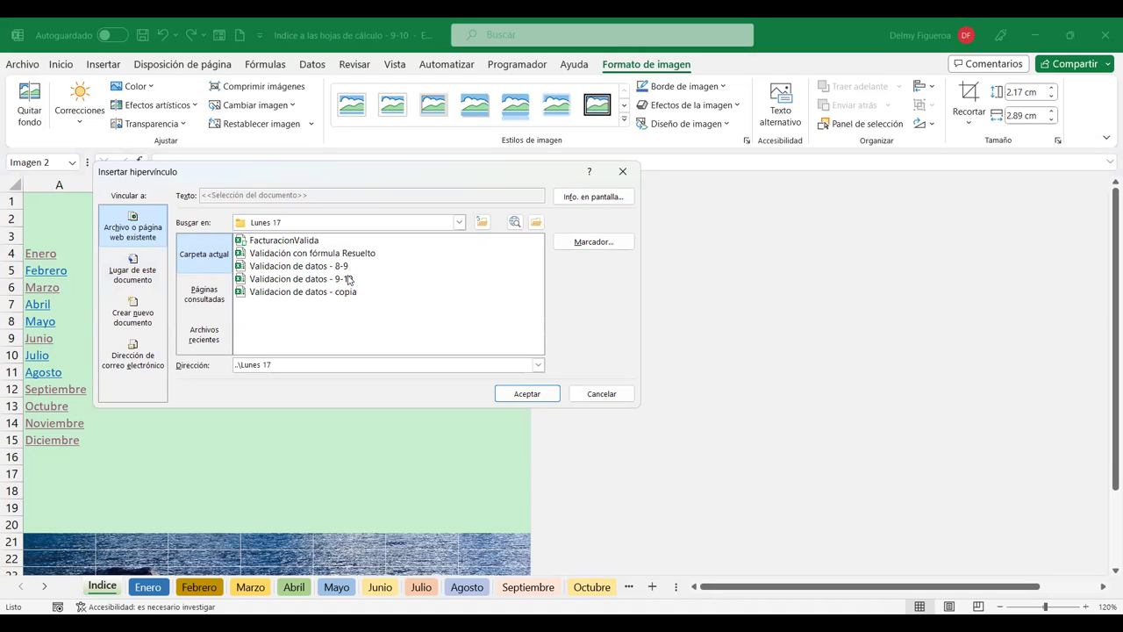
left_click(298, 279)
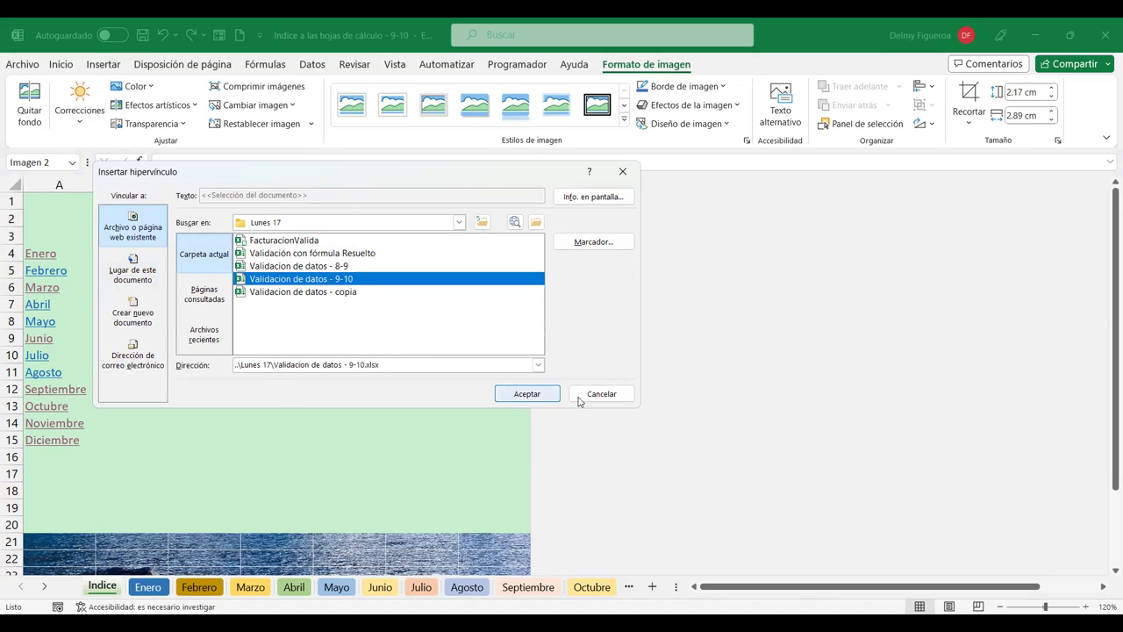
left_click(538, 394)
left_click(400, 391)
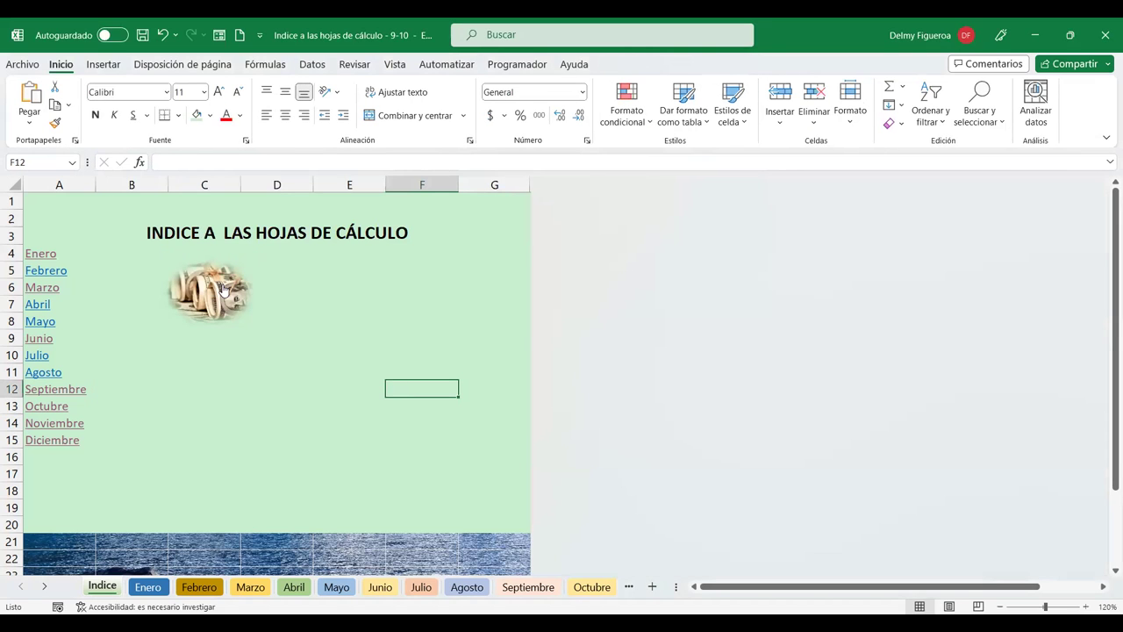
mouse_move(215, 290)
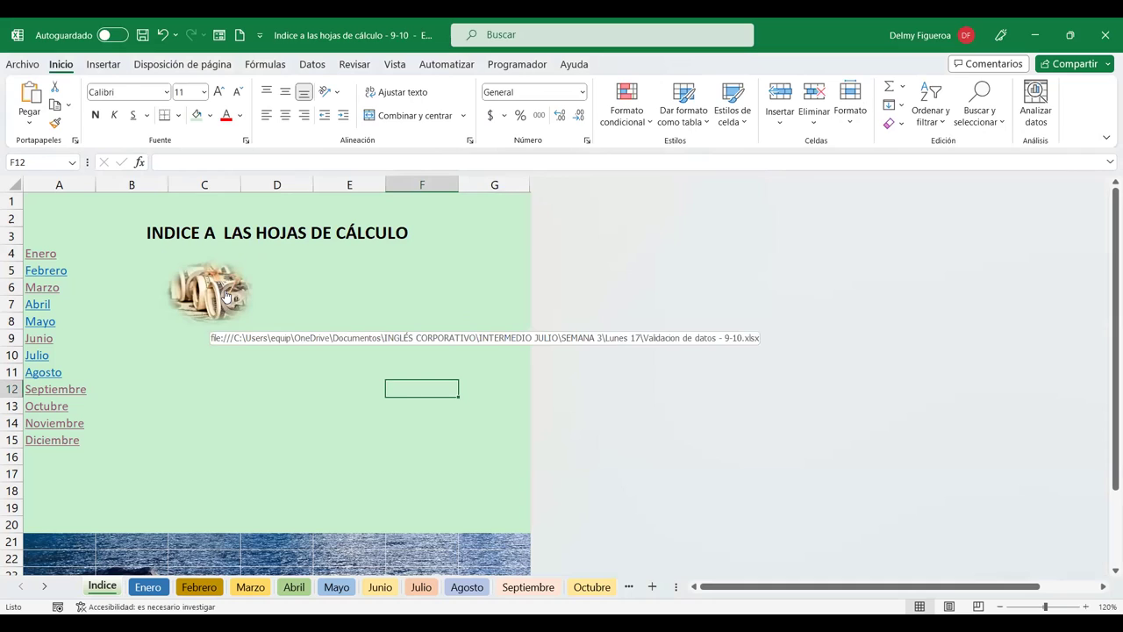
left_click(226, 295)
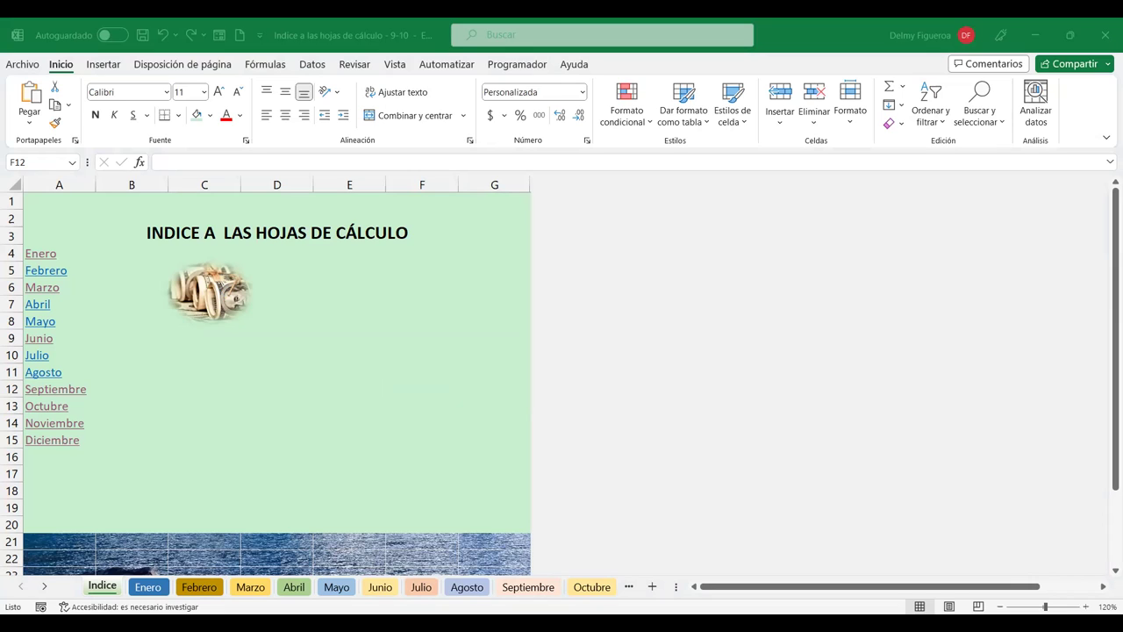
left_click(323, 316)
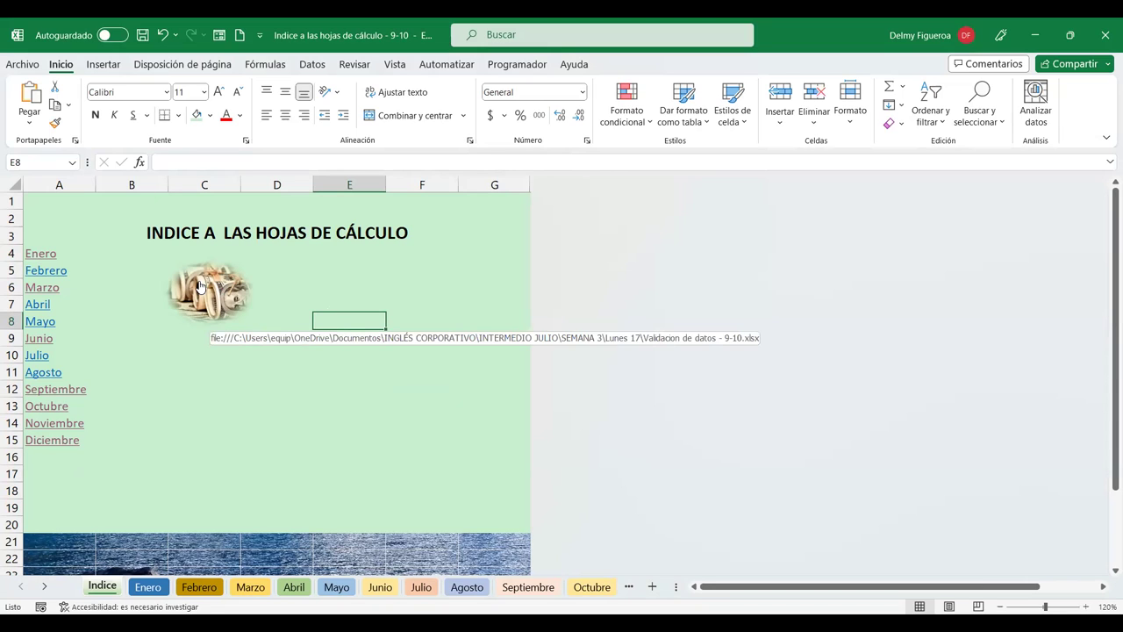
left_click(328, 269)
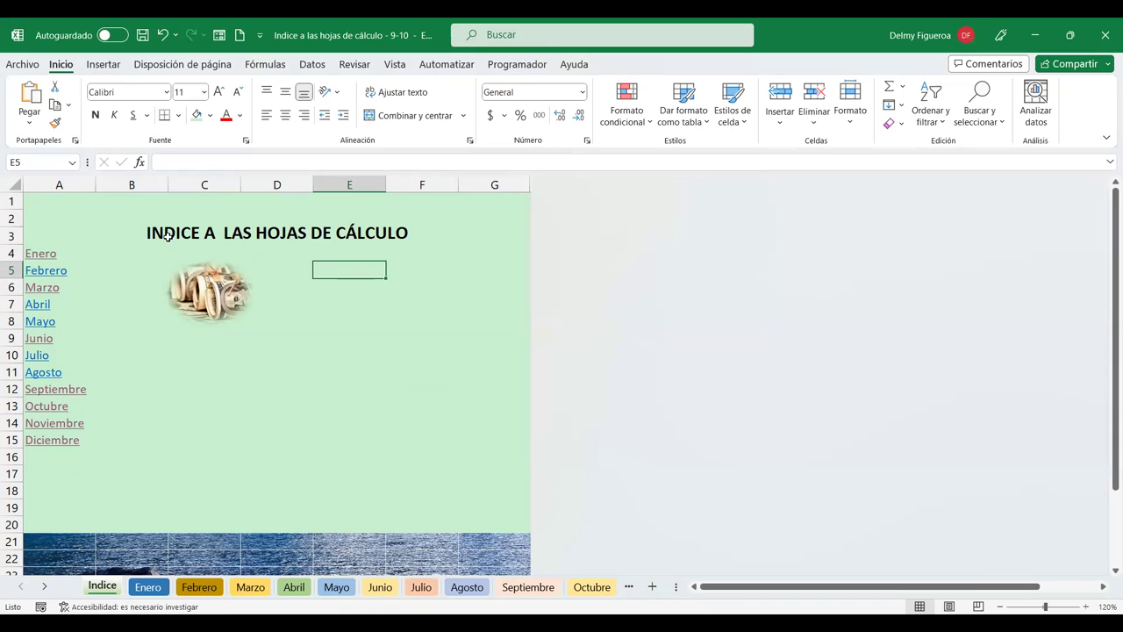
left_click(224, 340)
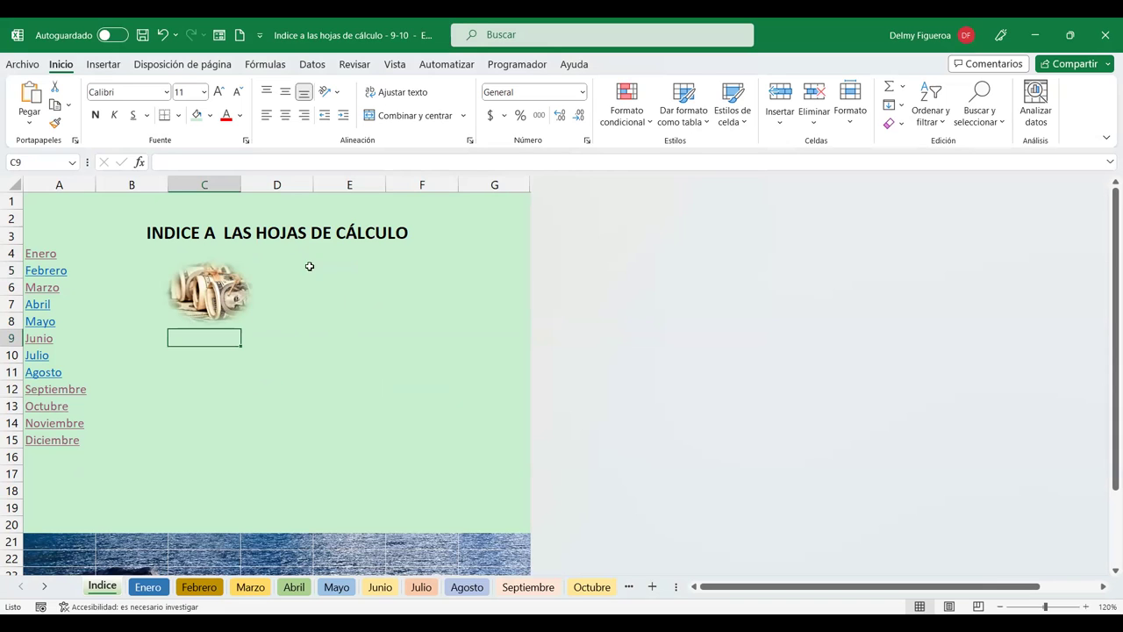
left_click(193, 358)
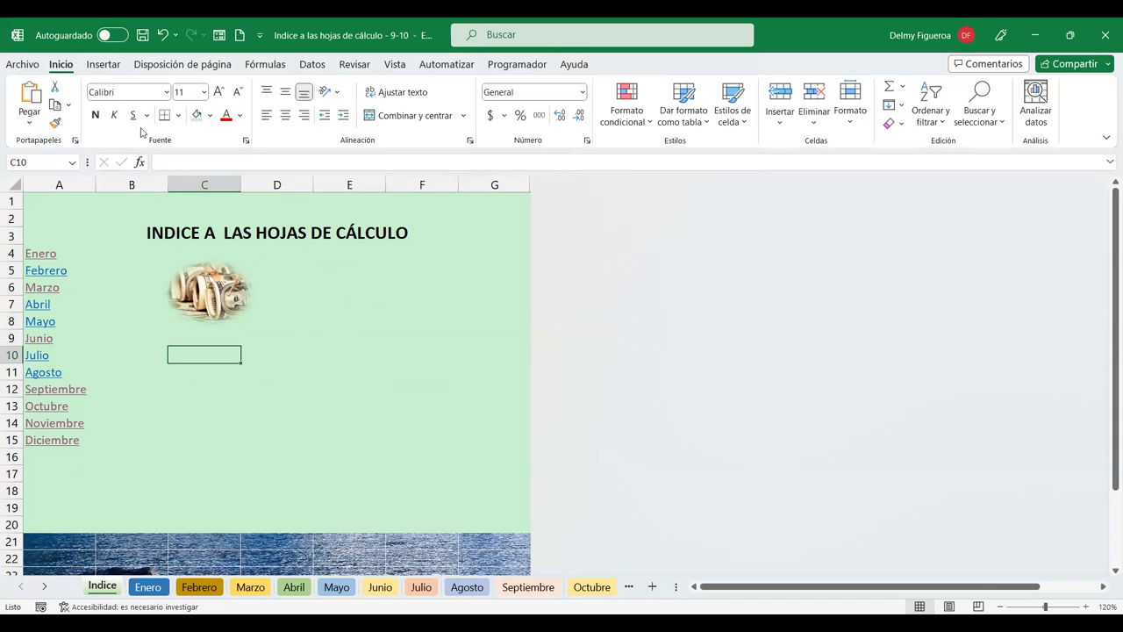
Step: Choose the BUSCAR presentation from SEMANA 2 as the file for a new object via Insertar > Objeto > Crear de un archivo
left_click(103, 64)
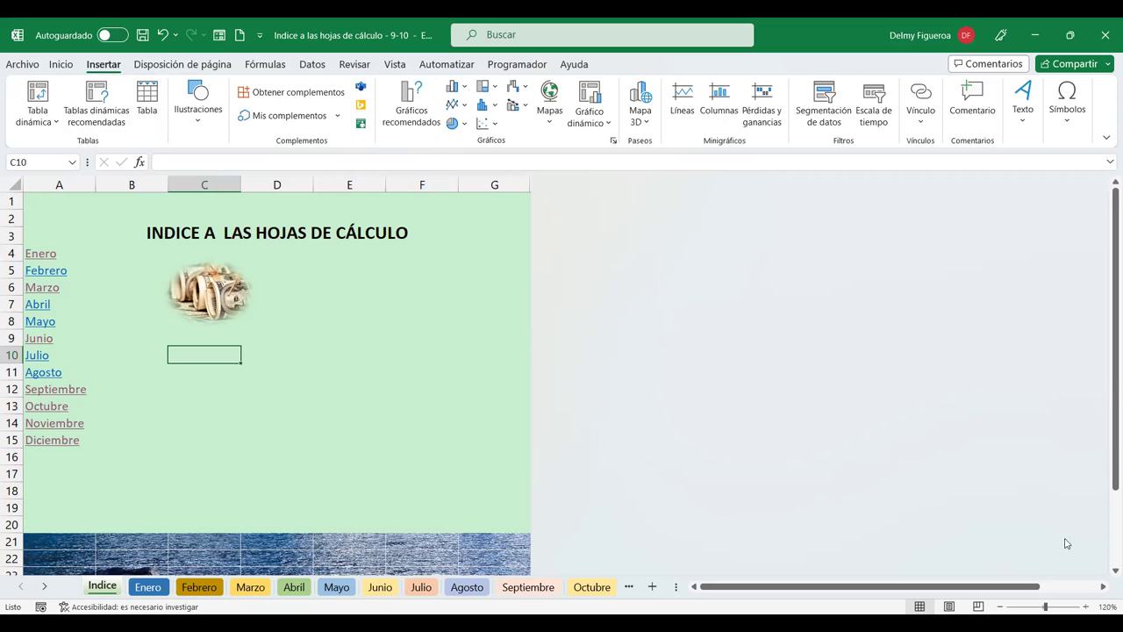
left_click(1022, 123)
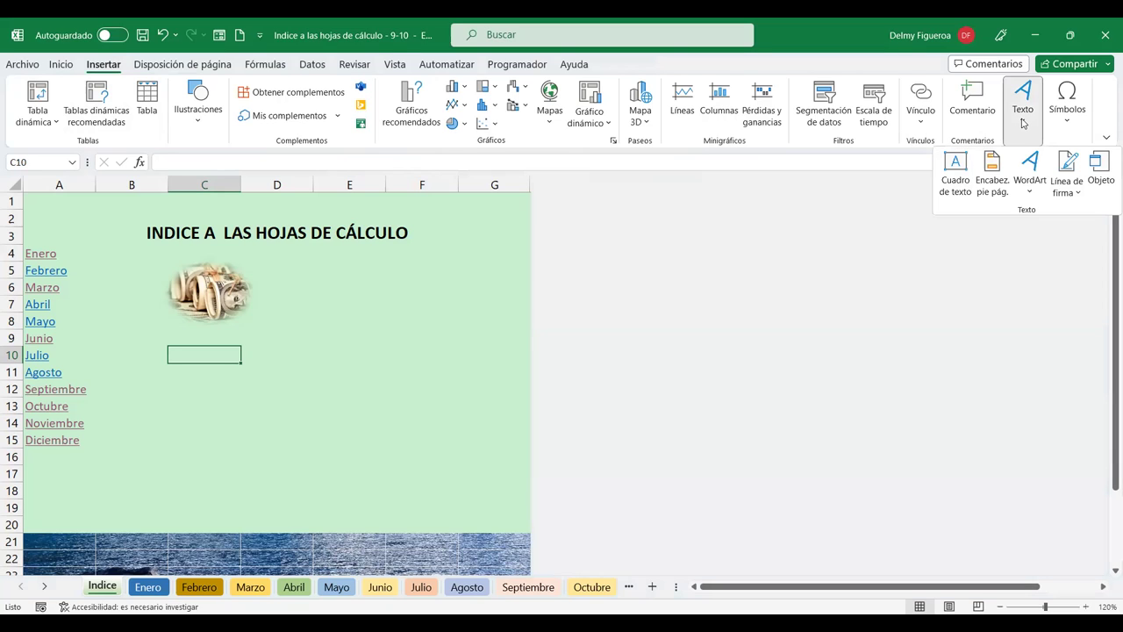
left_click(1096, 174)
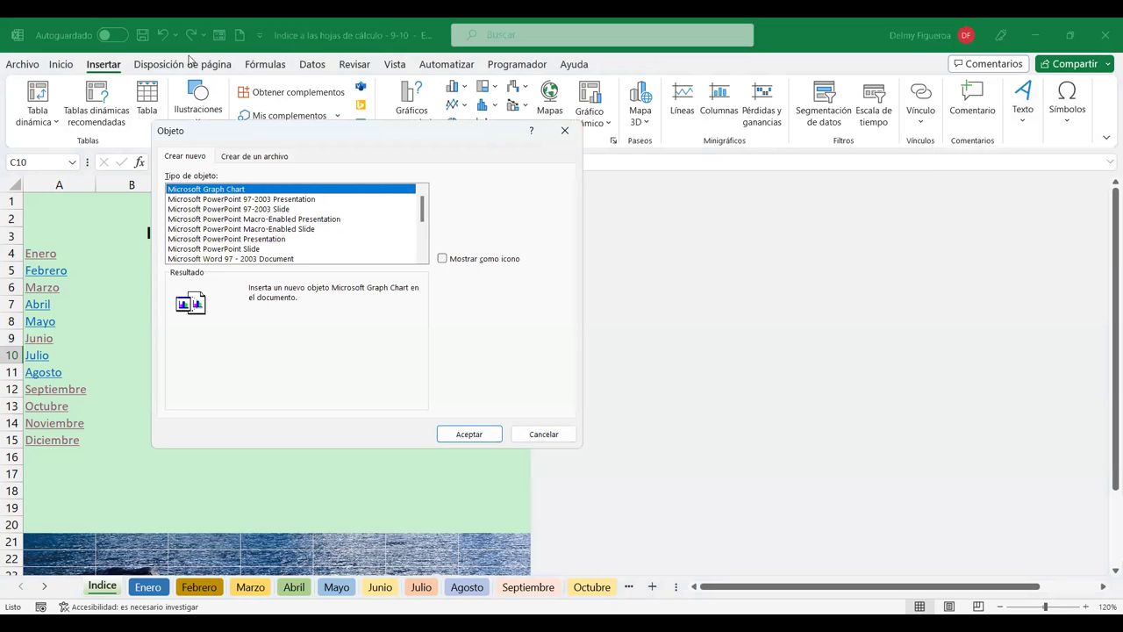
left_click(257, 158)
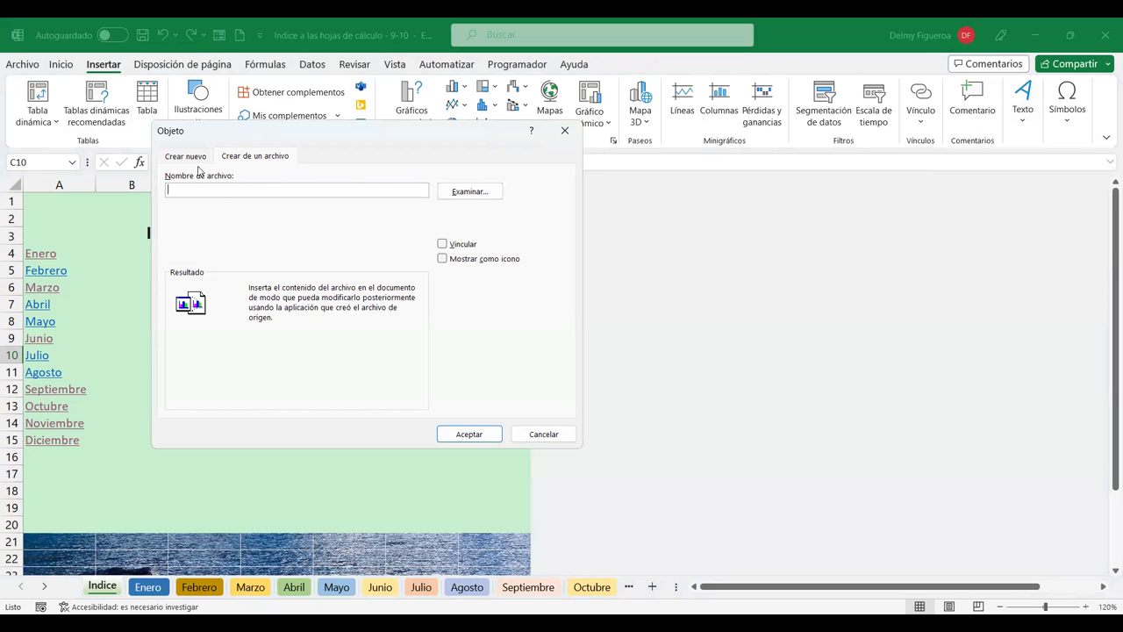
left_click(481, 193)
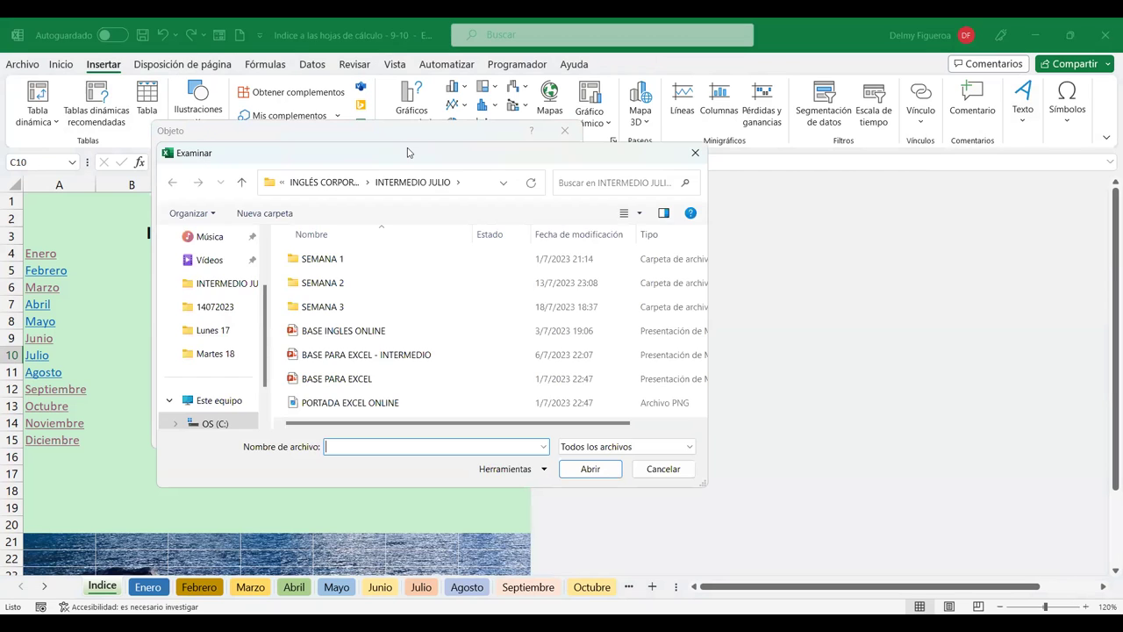
left_click(337, 291)
double_click(337, 290)
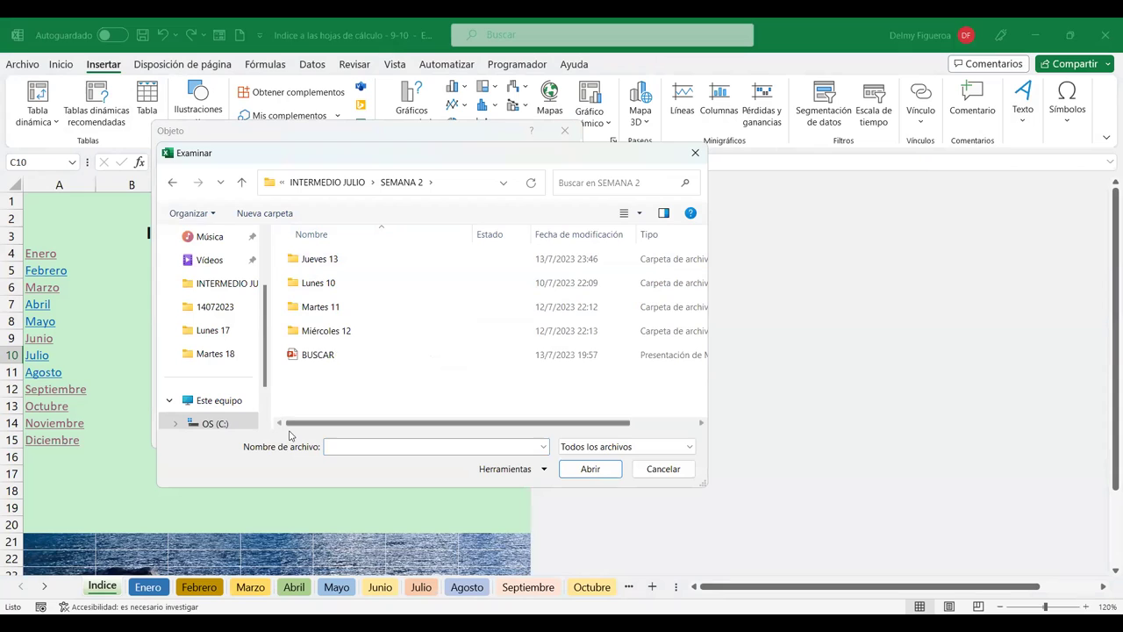
left_click(313, 355)
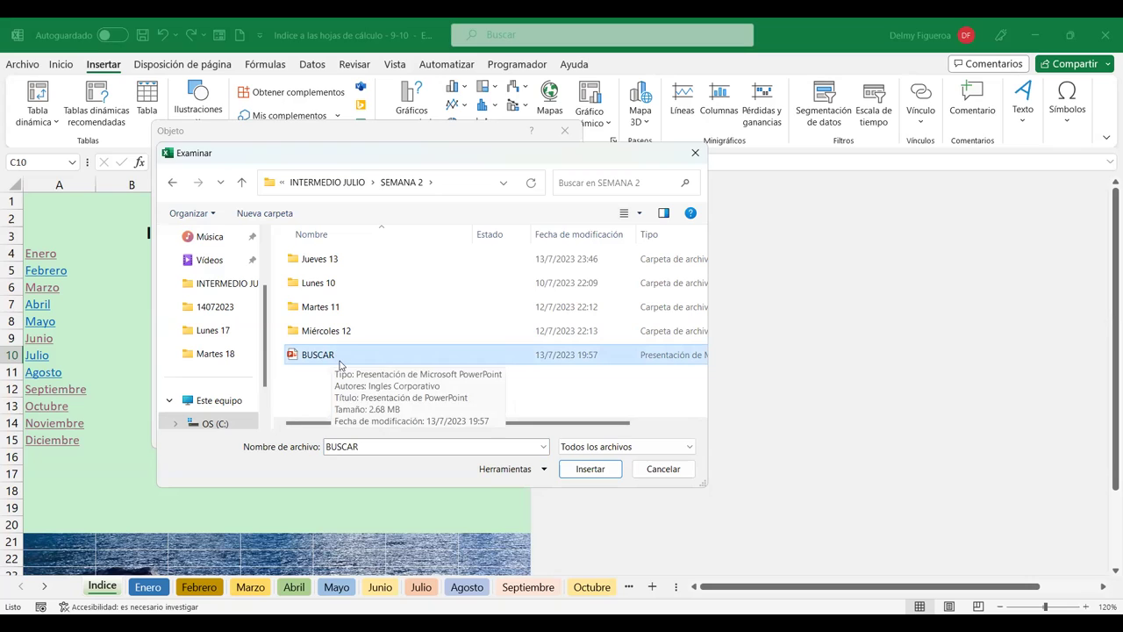
left_click(588, 476)
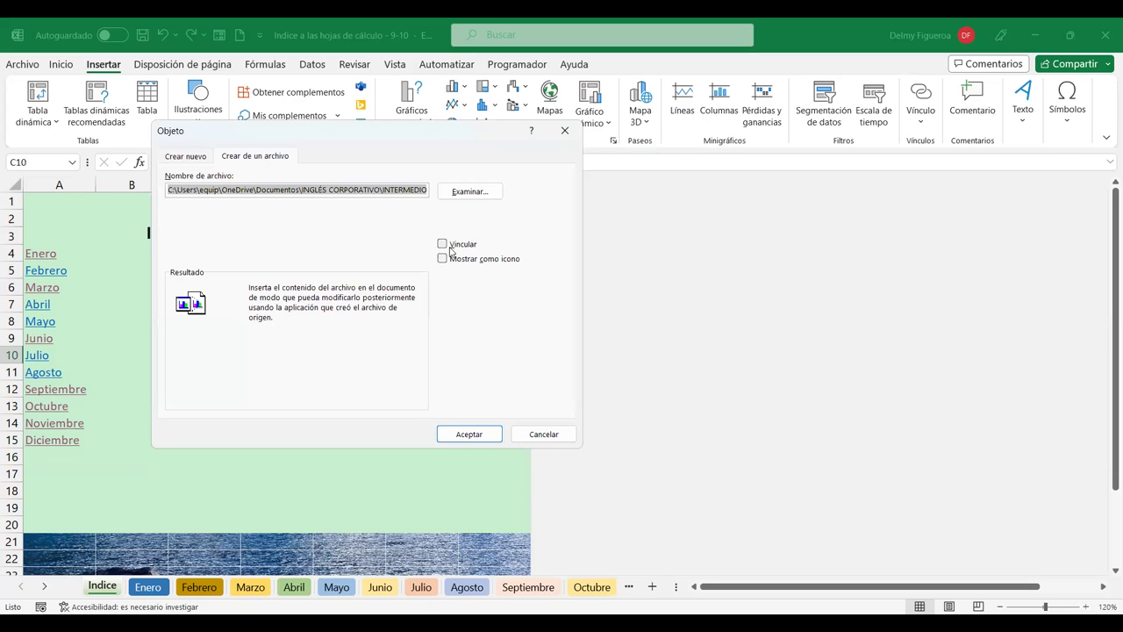
Step: Insert BUSCAR as a linked object displayed as an icon
left_click(442, 244)
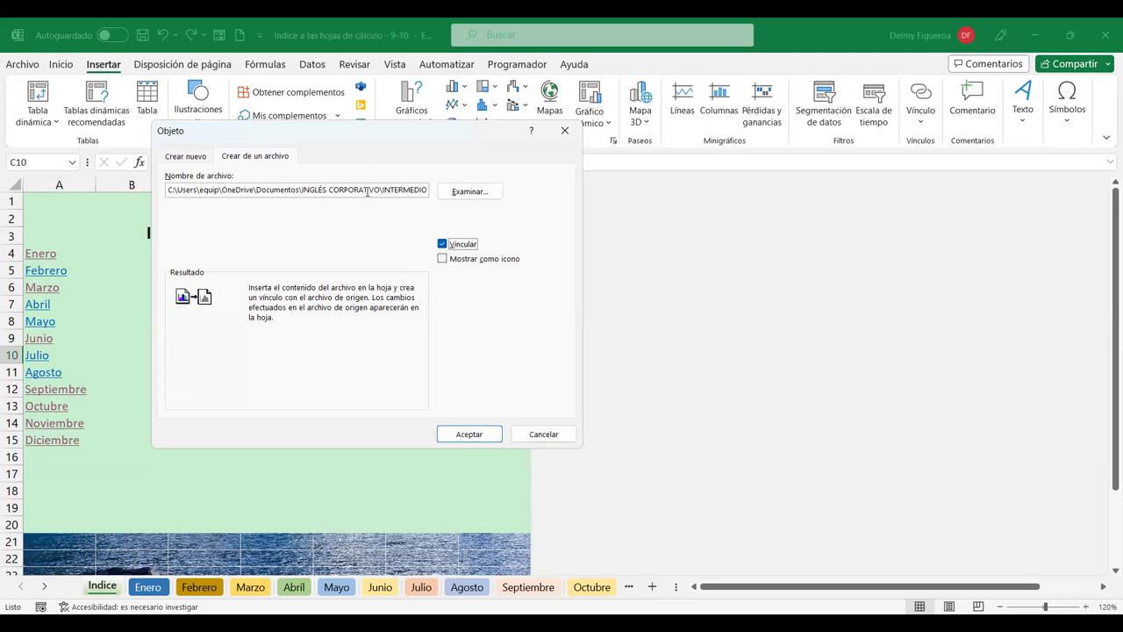
left_click(443, 259)
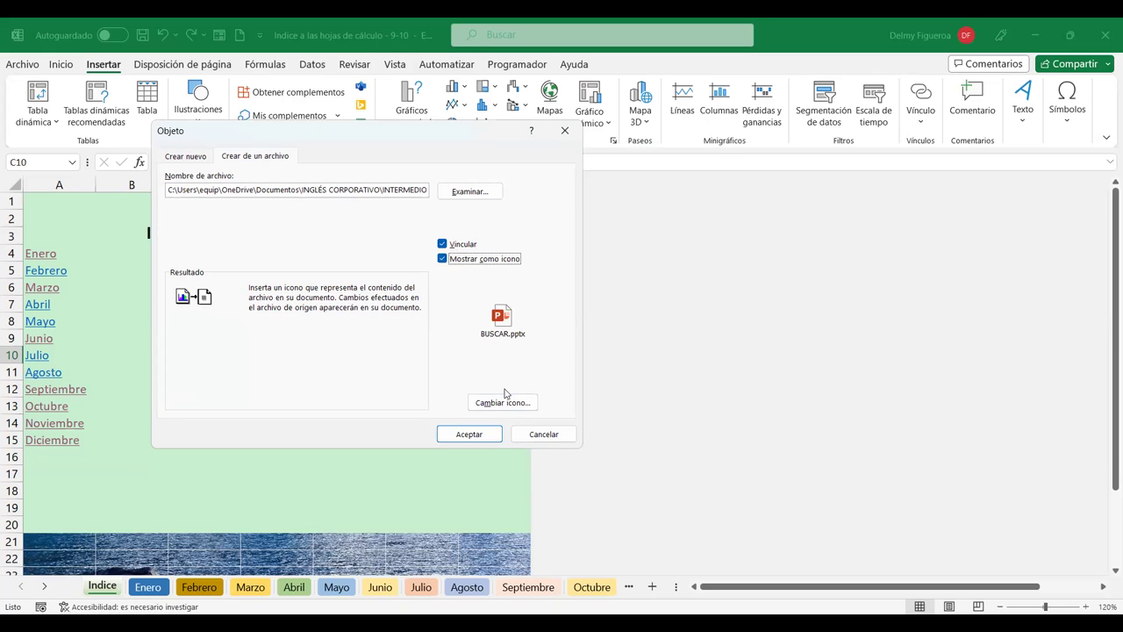
left_click(466, 435)
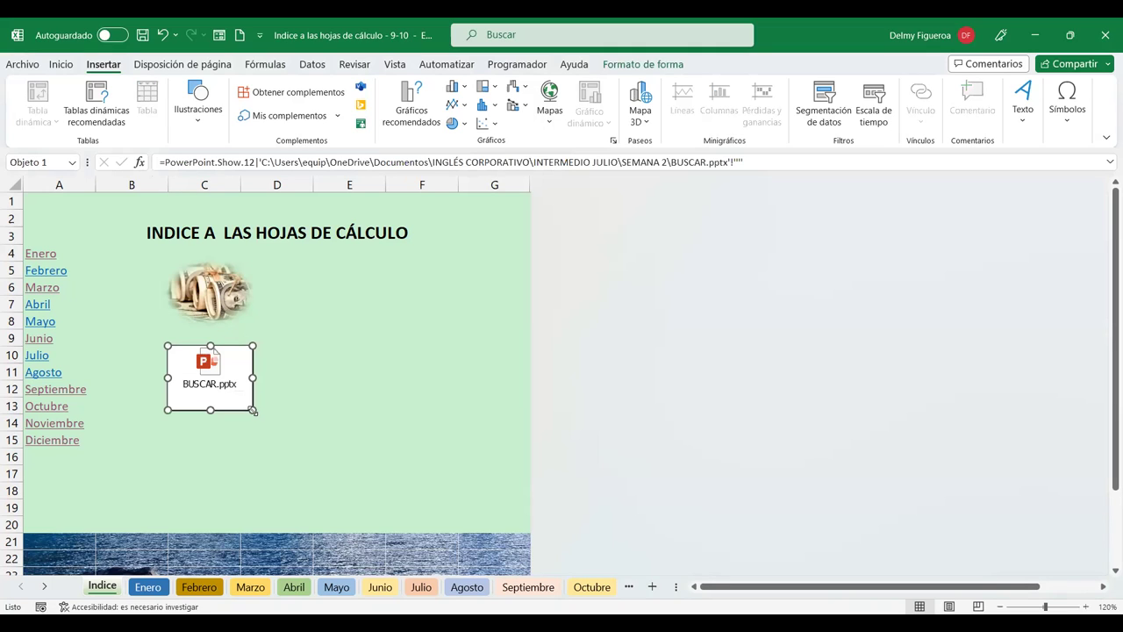
Step: Shrink the BUSCAR.pptx icon beneath the money photo and verify it opens the presentation
mouse_move(250, 409)
left_mouse_down()
mouse_move(221, 388)
mouse_move(226, 345)
left_mouse_up()
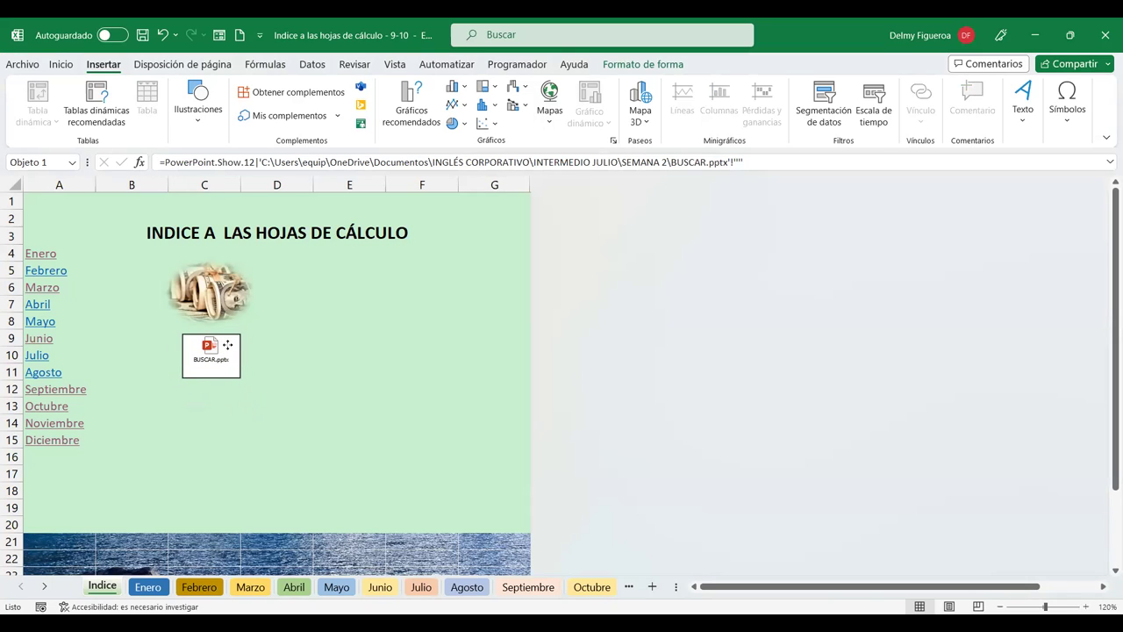
left_click(227, 345)
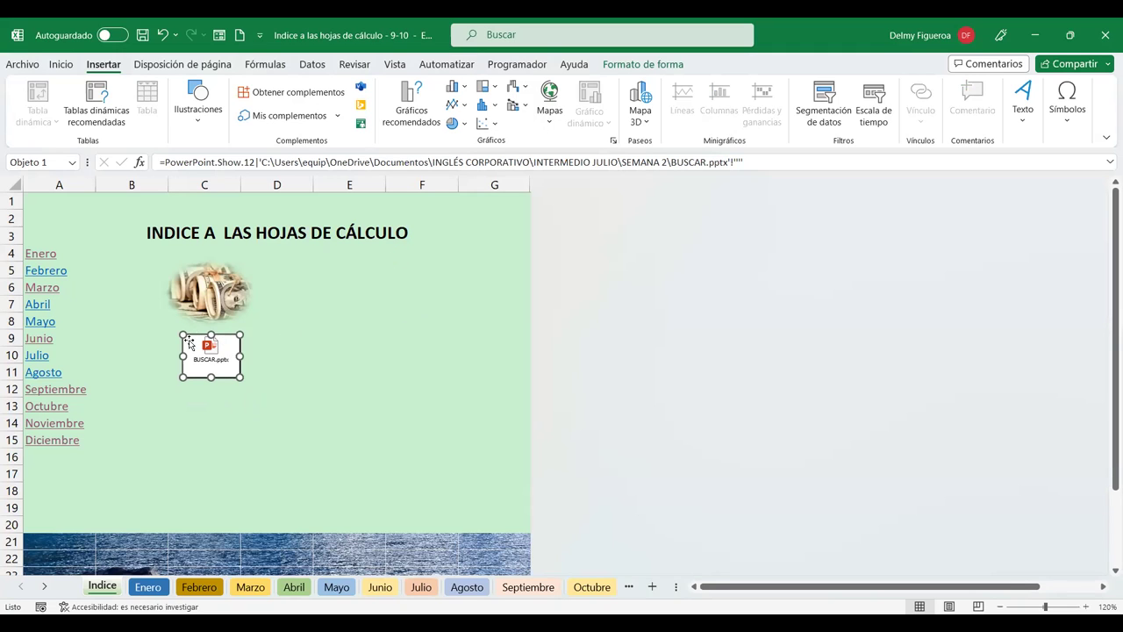
left_click(450, 367)
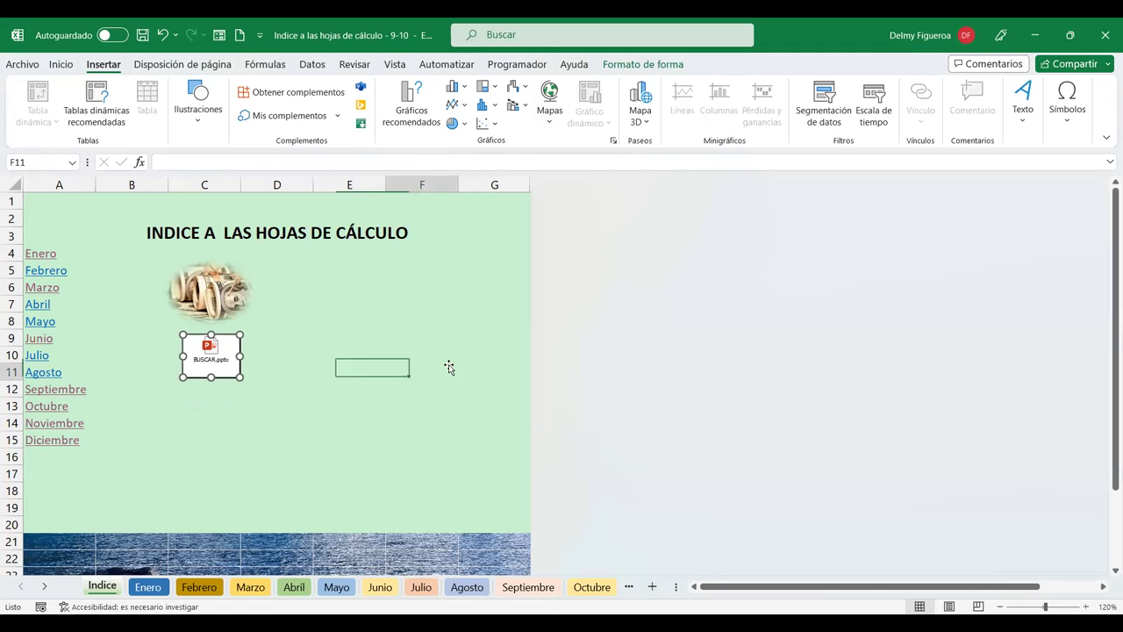
double_click(217, 366)
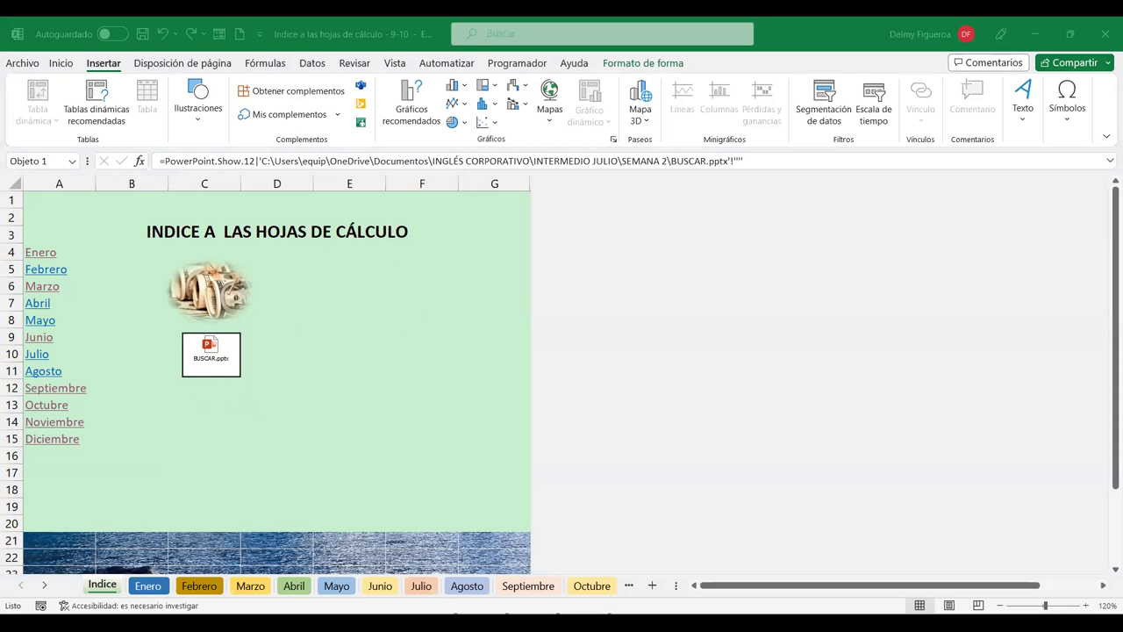
left_click(300, 351)
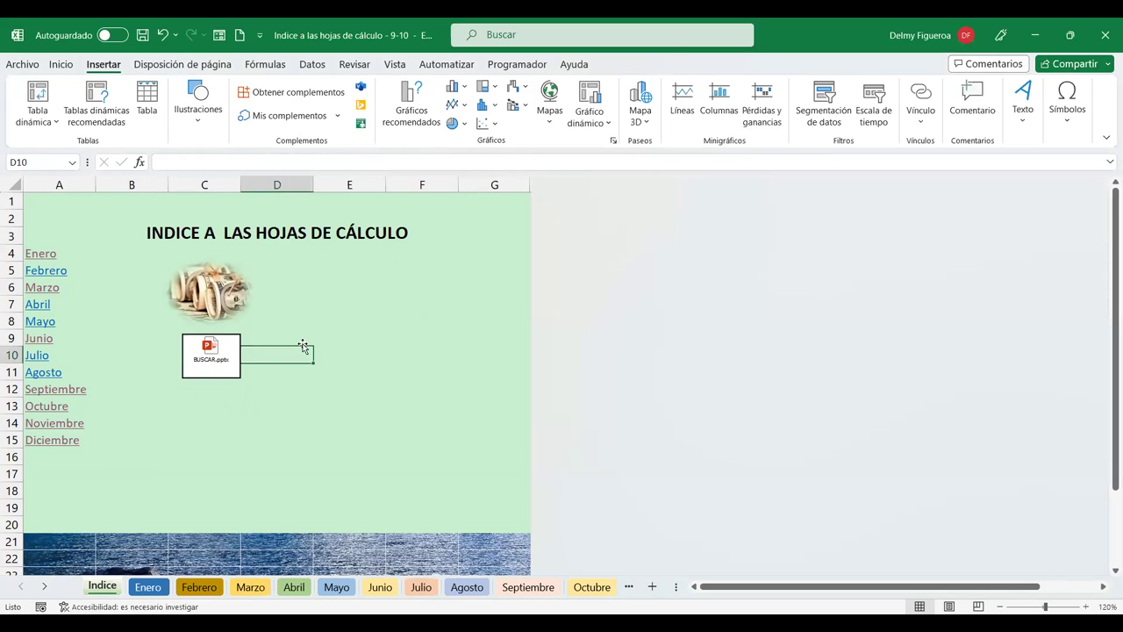
left_click(204, 409)
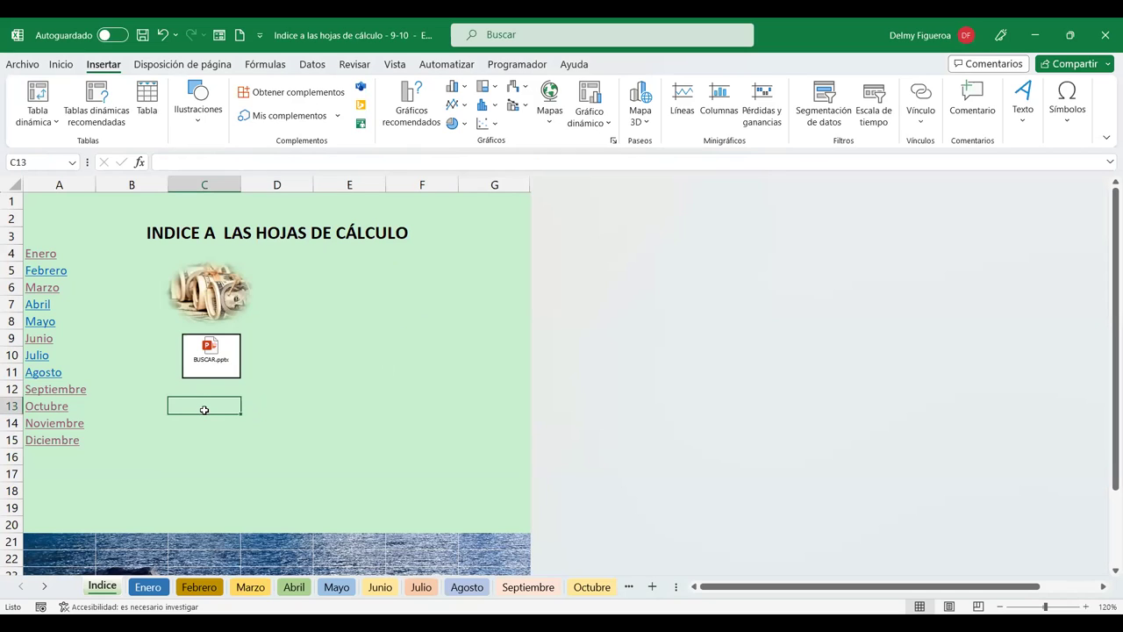
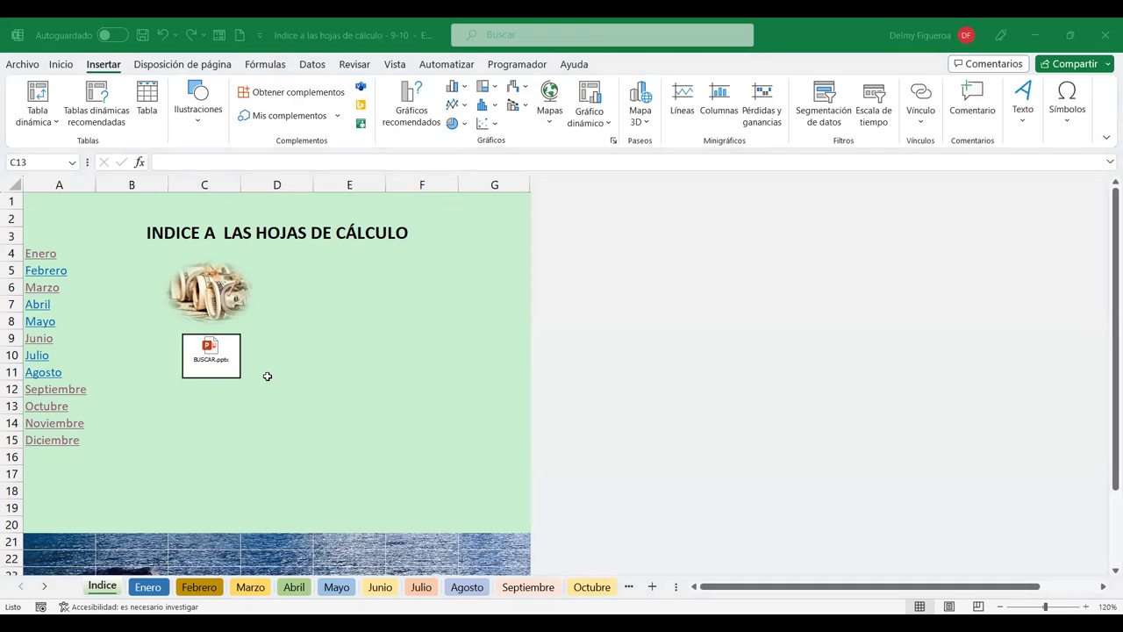
Step: From cell F5, search online pictures for 'ministerio de hacienda'
left_click(452, 265)
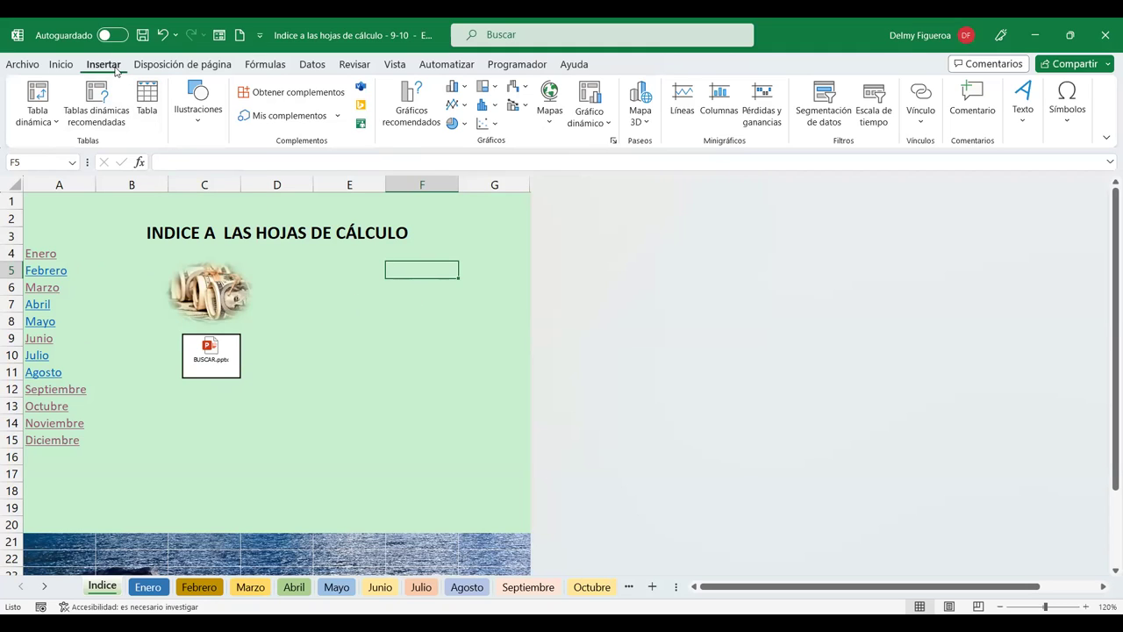
left_click(199, 145)
left_click(195, 201)
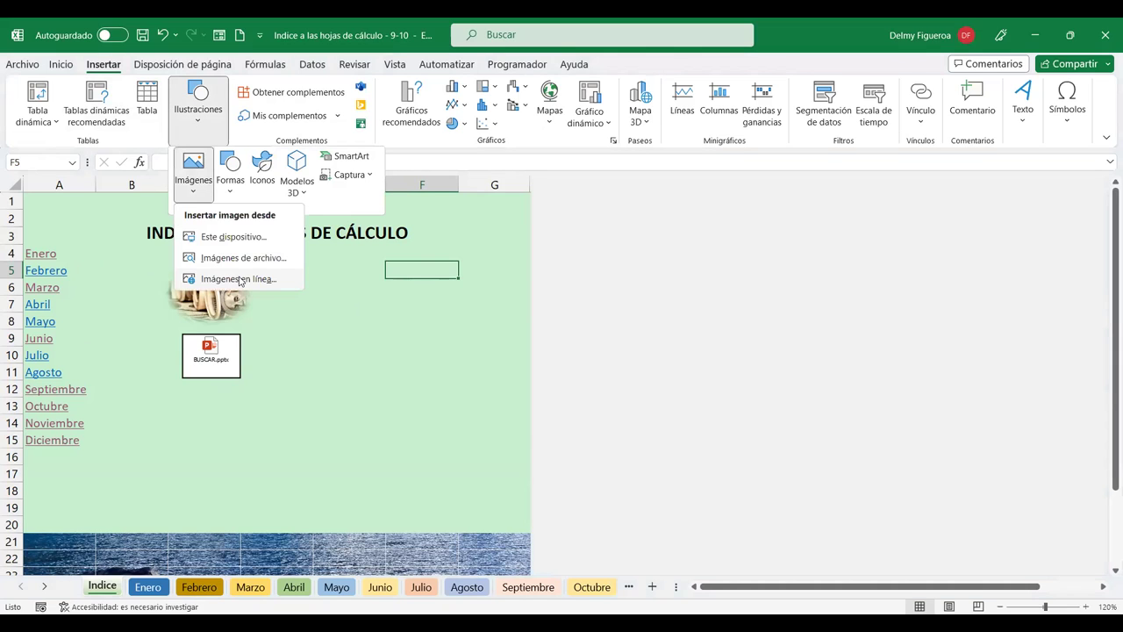
left_click(239, 280)
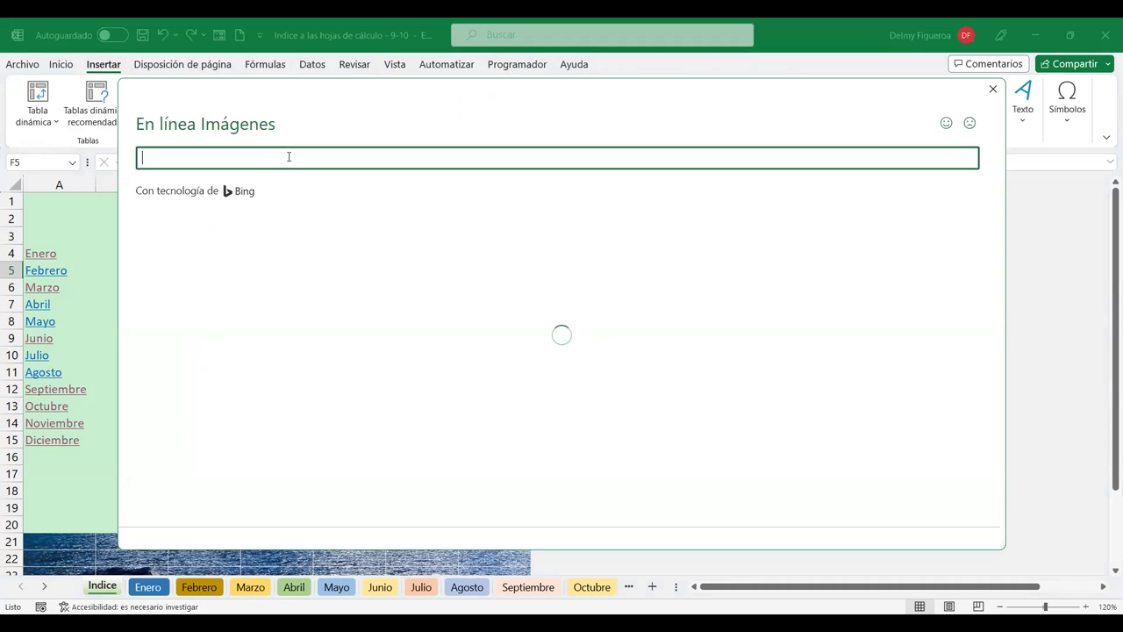
type("ministerio de hacienda")
key("Return")
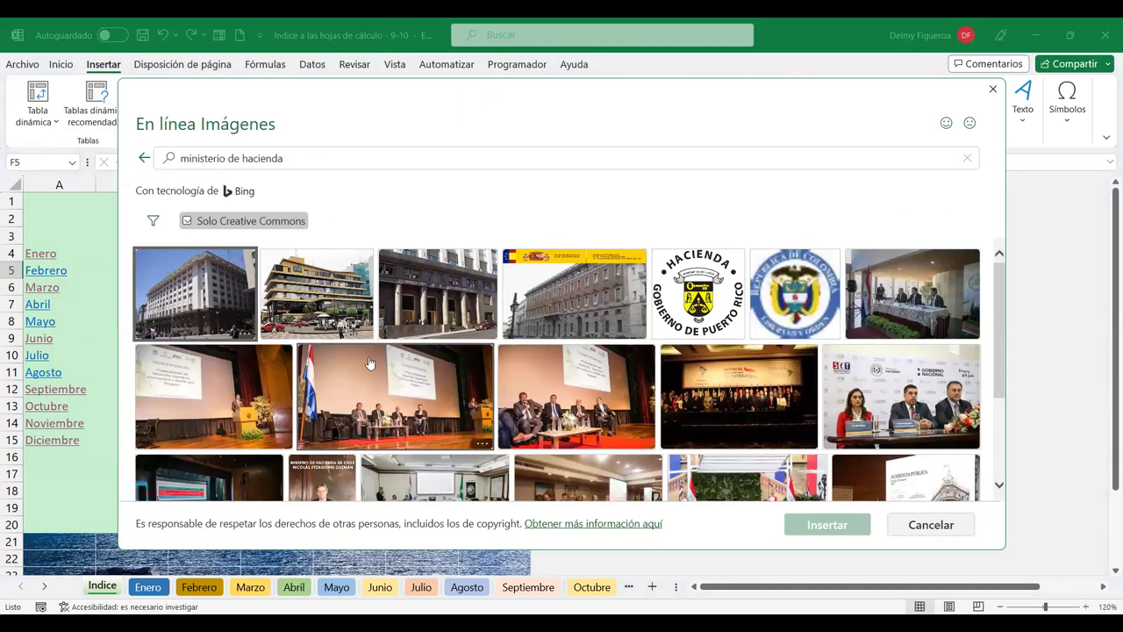
Step: Refine the image search to 'ministerio de hacienda de el salvador'
scroll(429, 368, "down", 2)
scroll(428, 369, "up", 2)
left_click(358, 156)
left_click(358, 156)
type("de el salador")
key("BackSpace")
key("BackSpace")
key("BackSpace")
key("BackSpace")
type("vador")
key("Return")
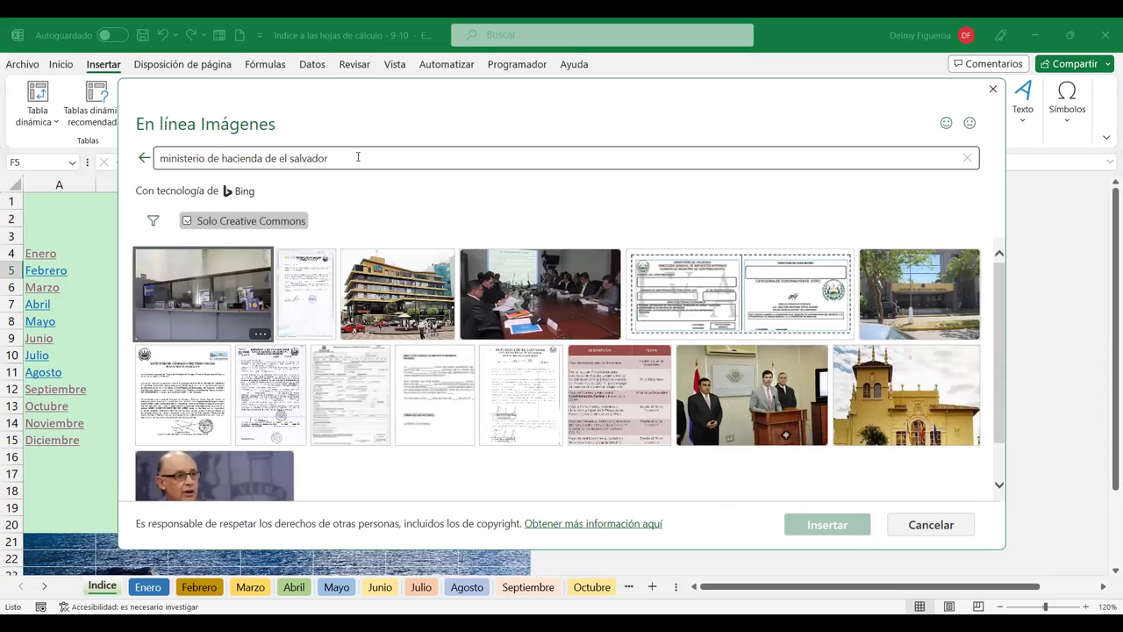
Step: Insert the building photo from the first results row, then delete it
scroll(507, 304, "down", 1)
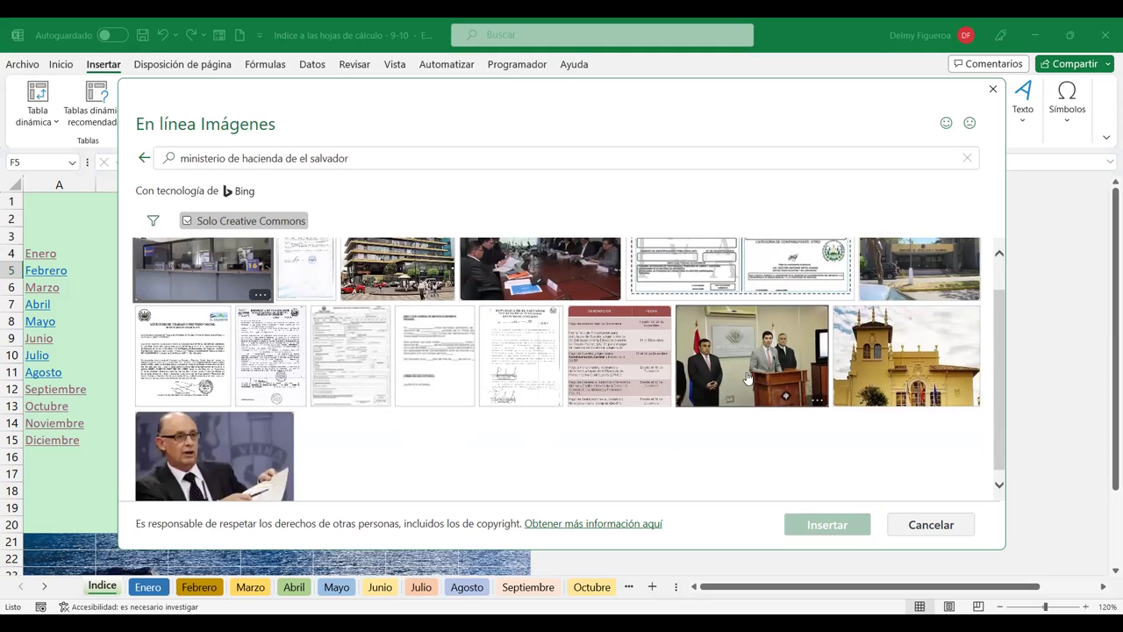
scroll(496, 327, "up", 1)
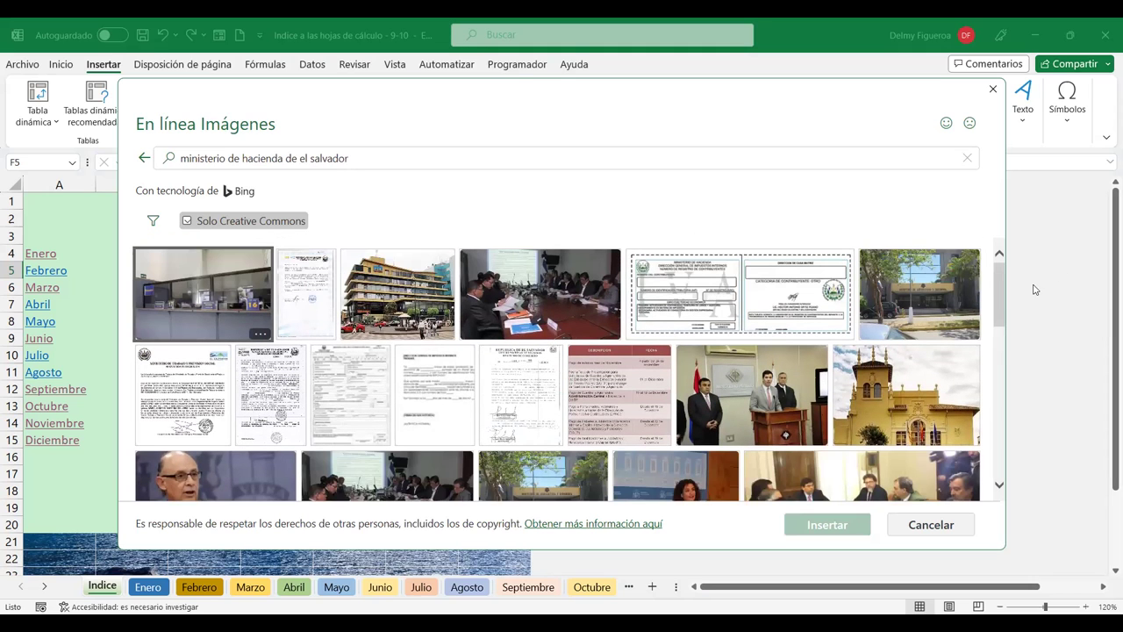
left_click(935, 308)
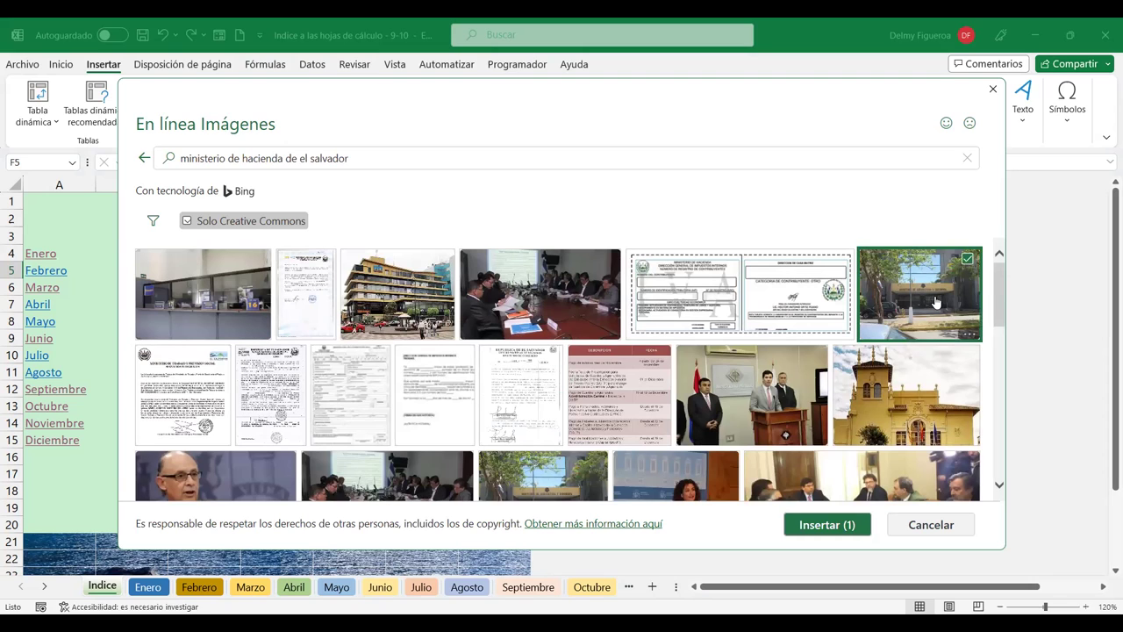
left_click(838, 526)
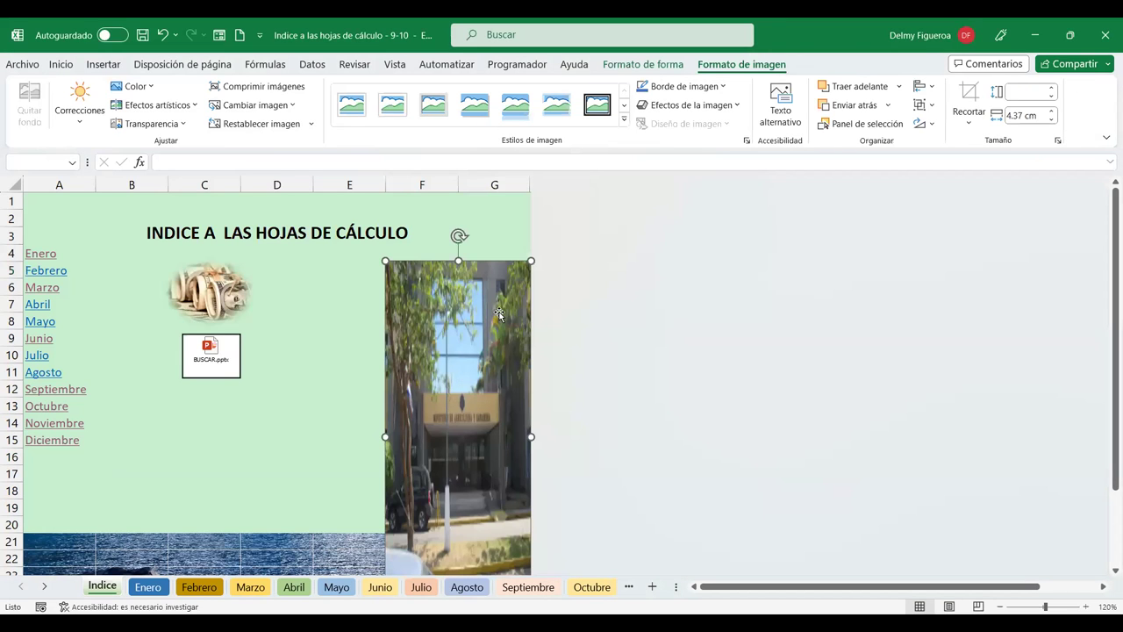
key("Delete")
Step: Select column G and unhide the columns from H onward to reveal the mountain background
left_click(489, 204)
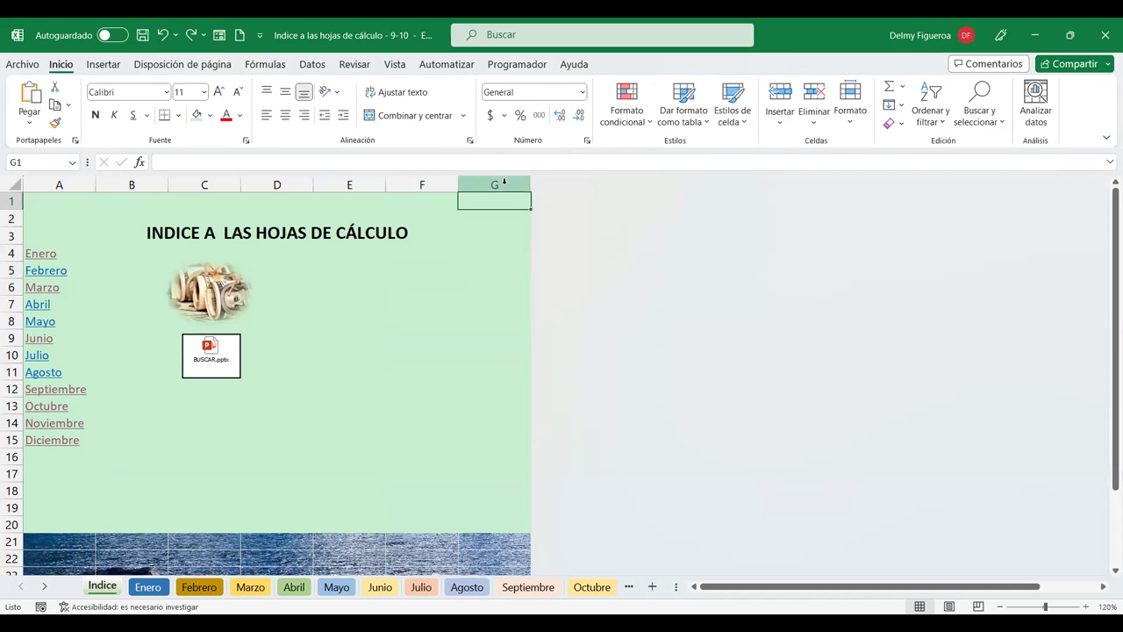
left_click(505, 182)
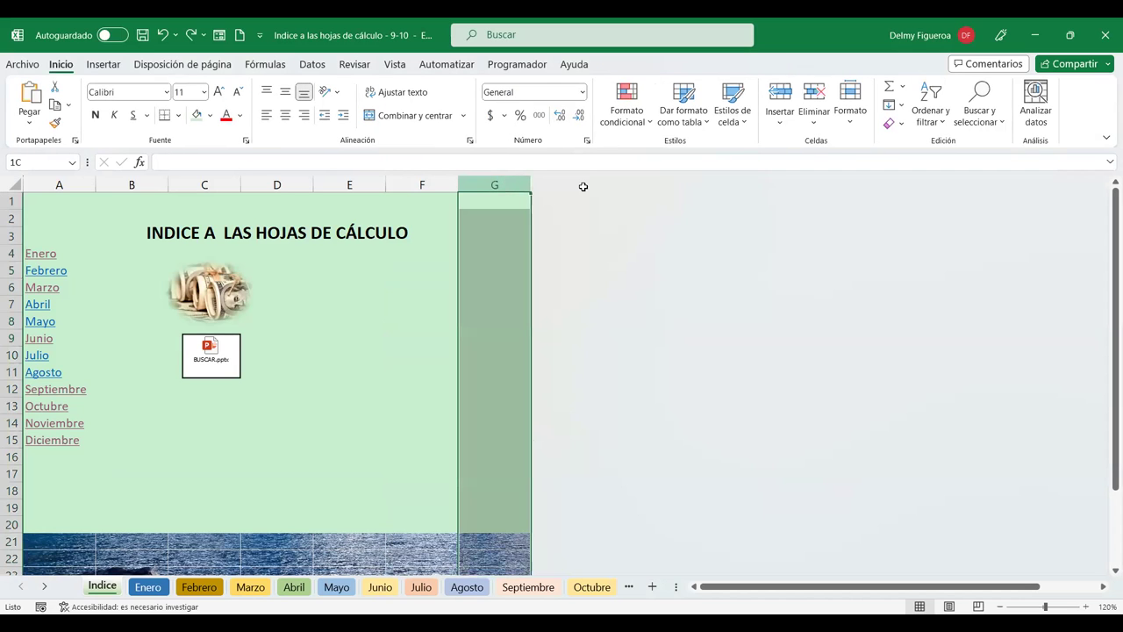
right_click(497, 191)
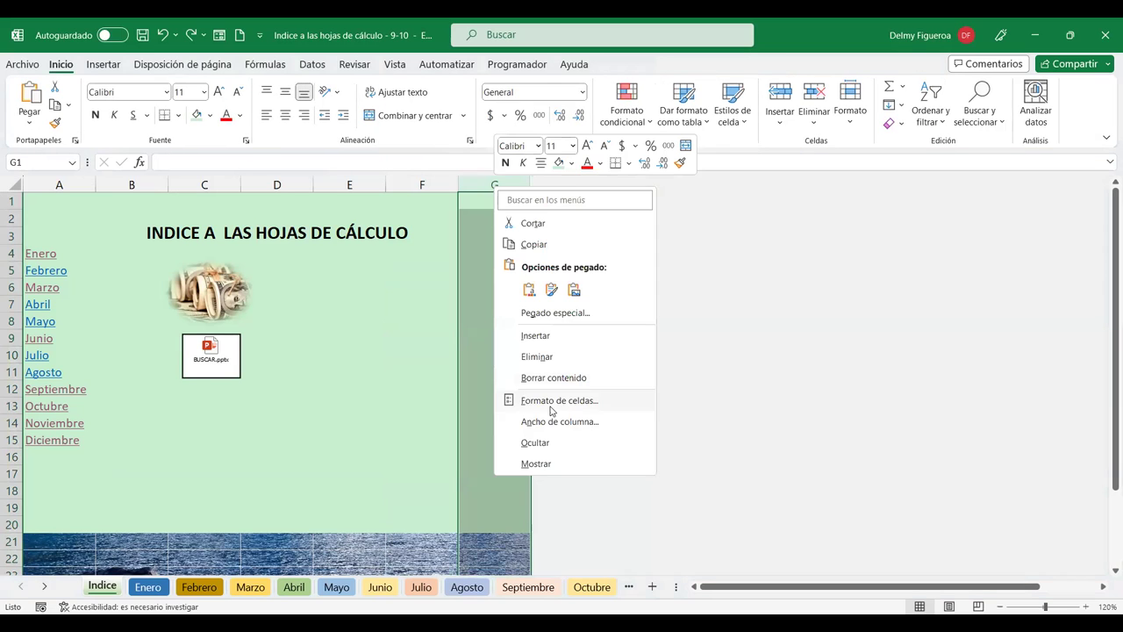
left_click(546, 458)
left_click(420, 256)
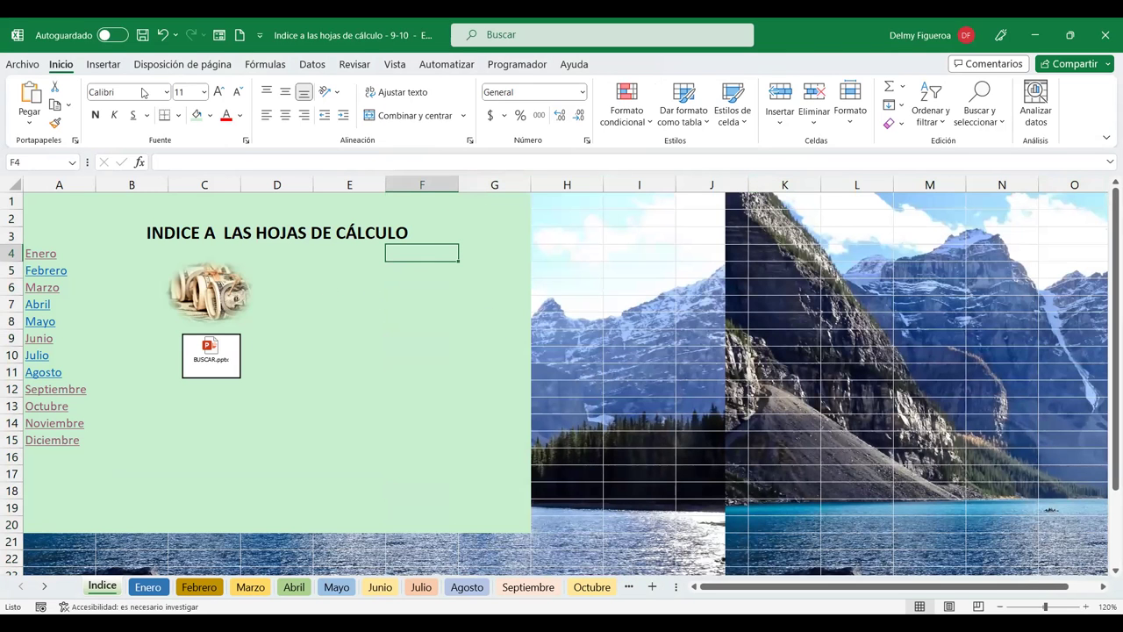
left_click(117, 66)
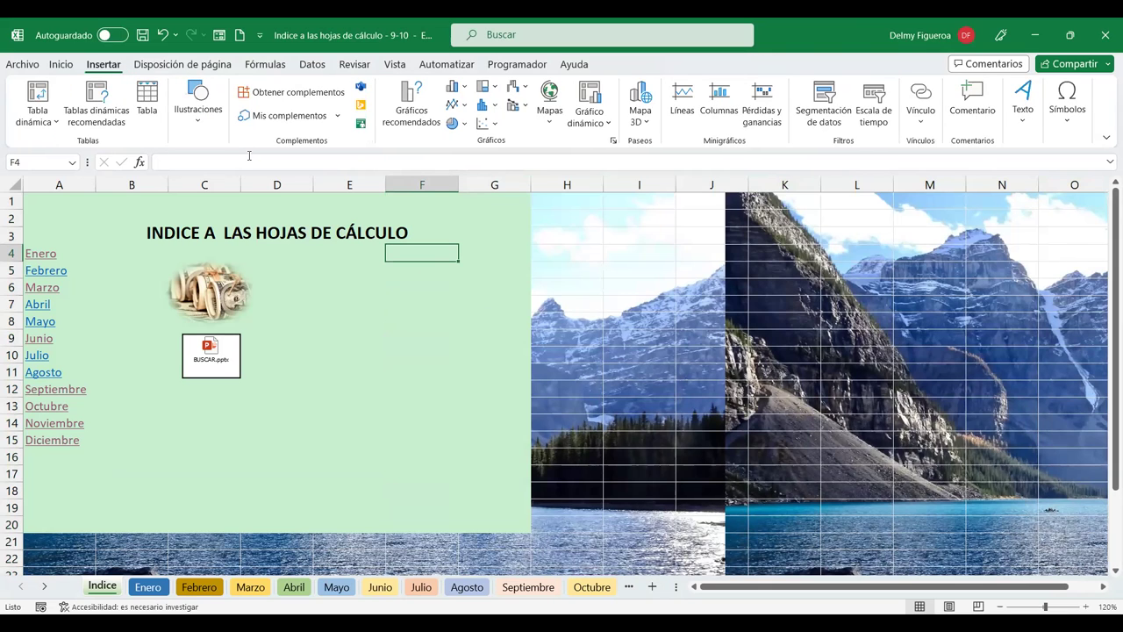
Step: Search the stock icons for 'sitio web' and insert the laptop-with-globe icon
left_click(199, 126)
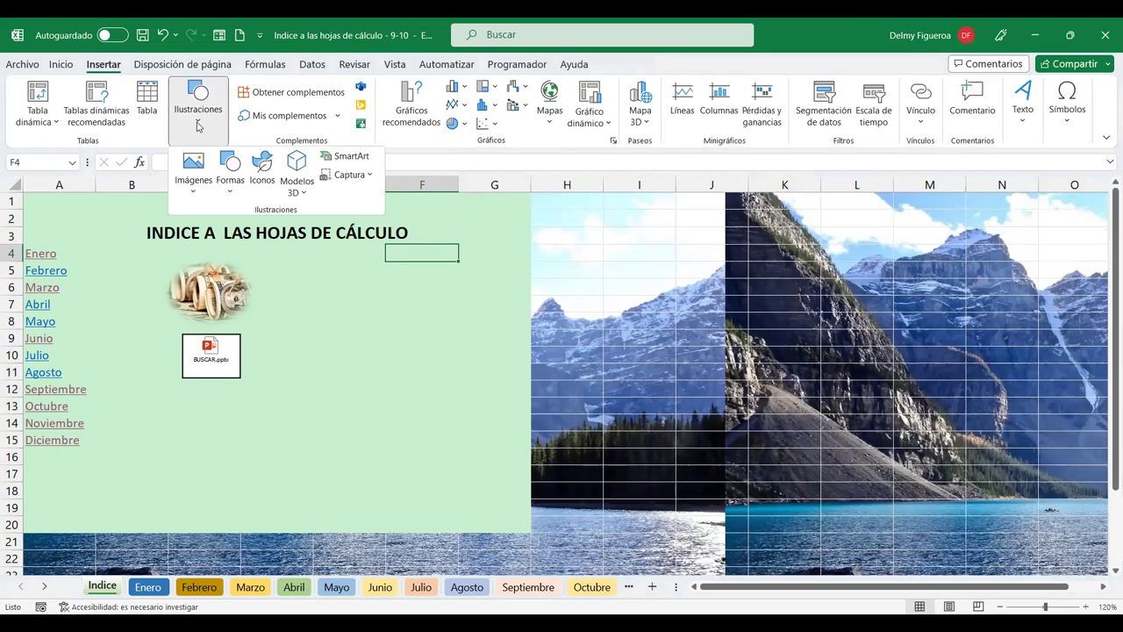
left_click(191, 194)
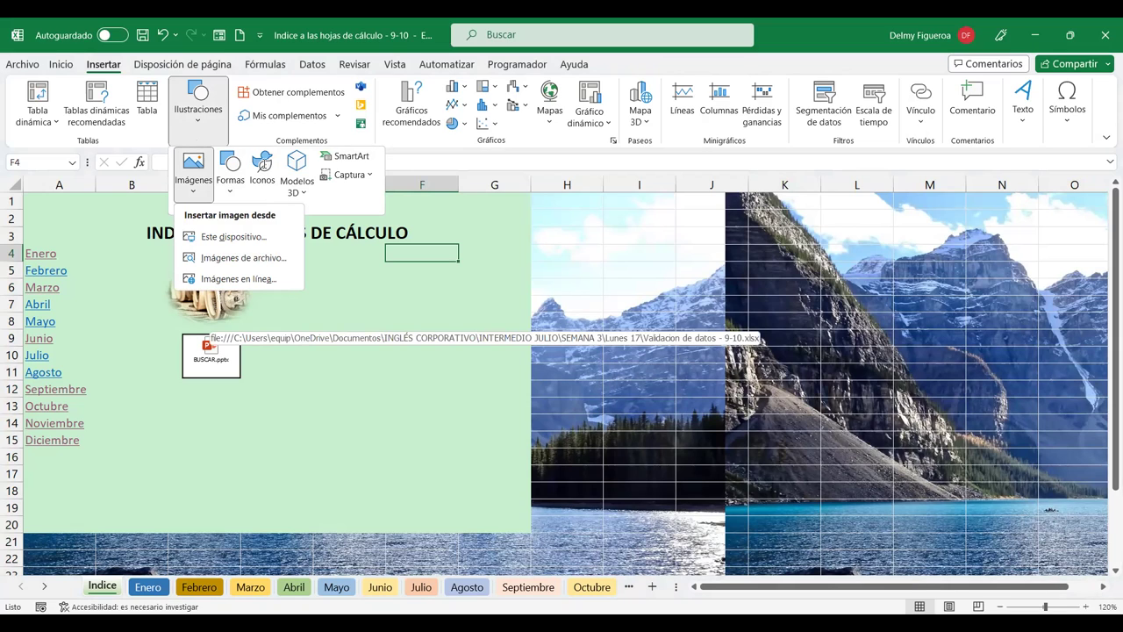
left_click(262, 167)
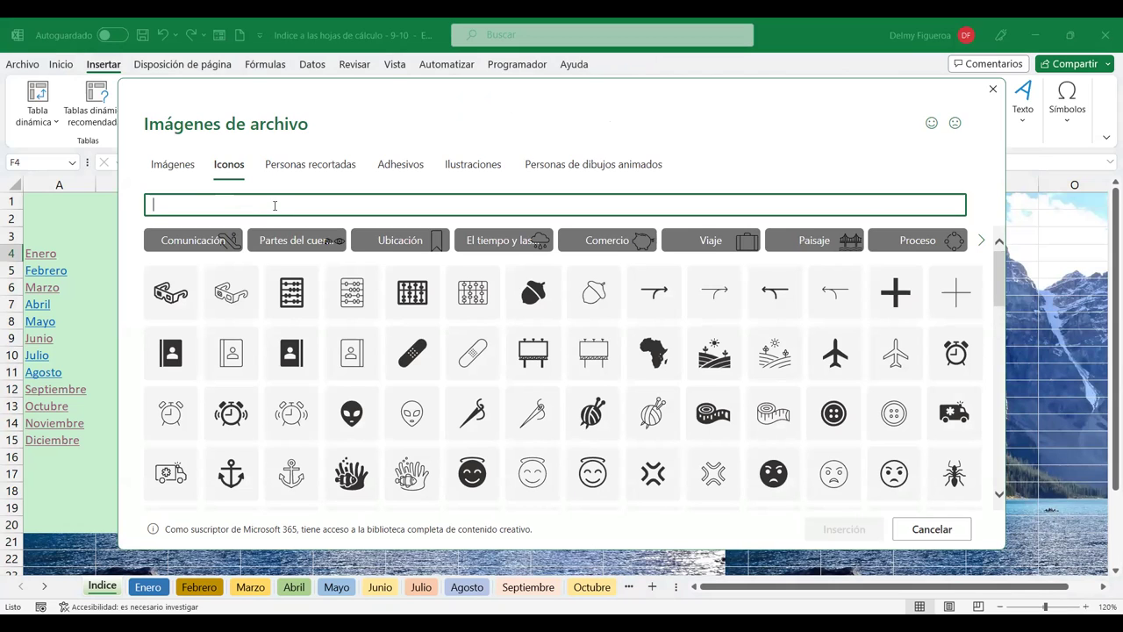
scroll(275, 205, "down", 1)
type("web")
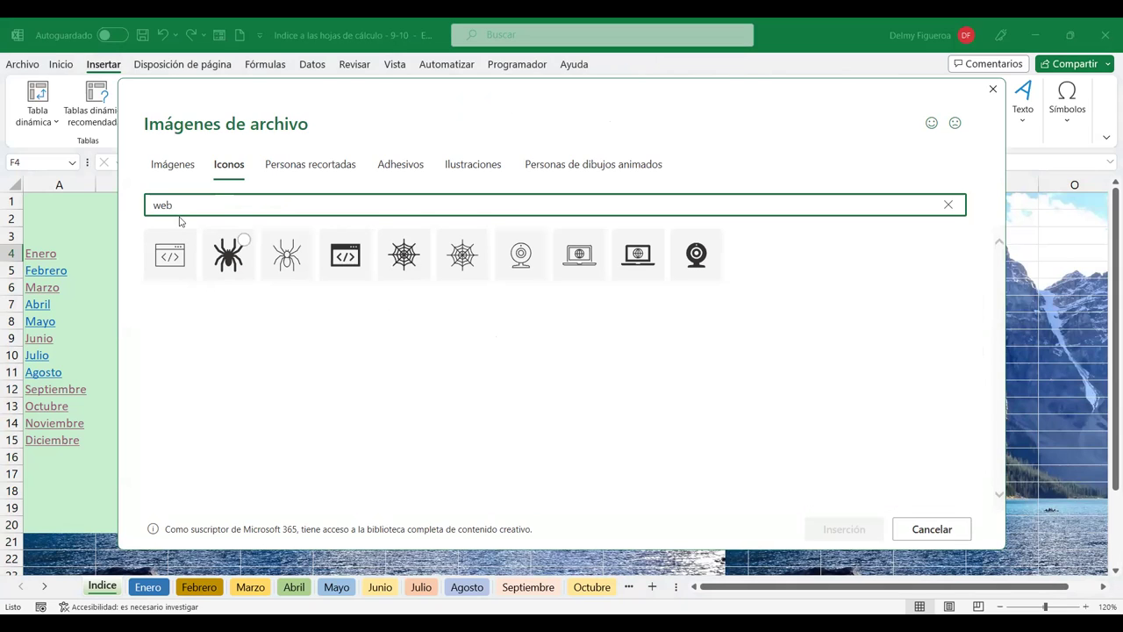
left_click_drag(183, 208, 56, 210)
type("sitio")
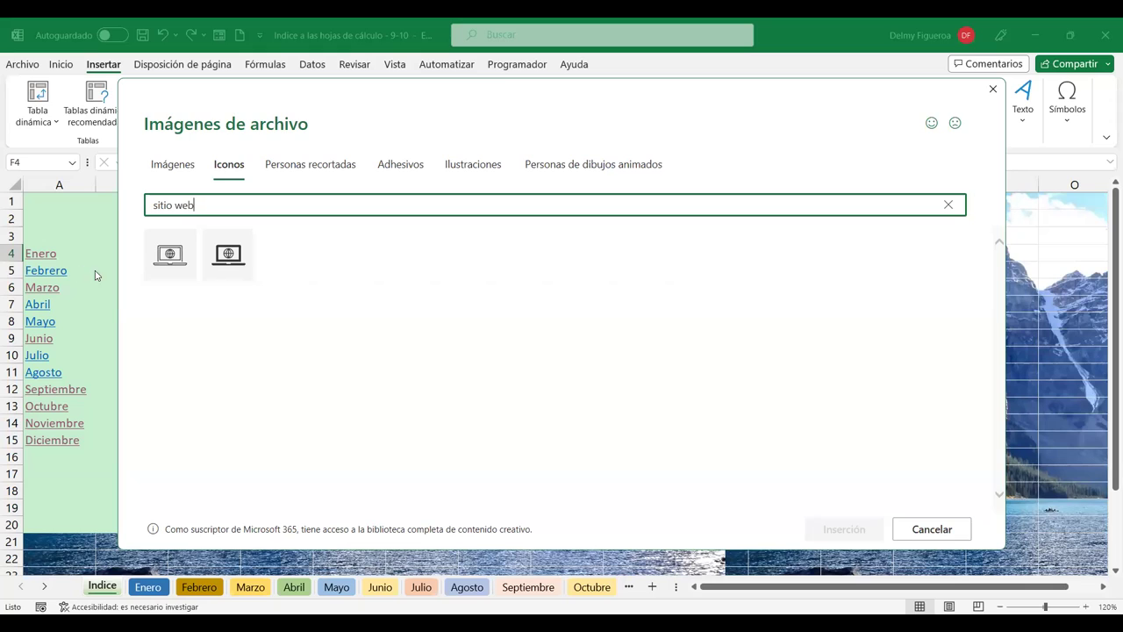
left_click(244, 255)
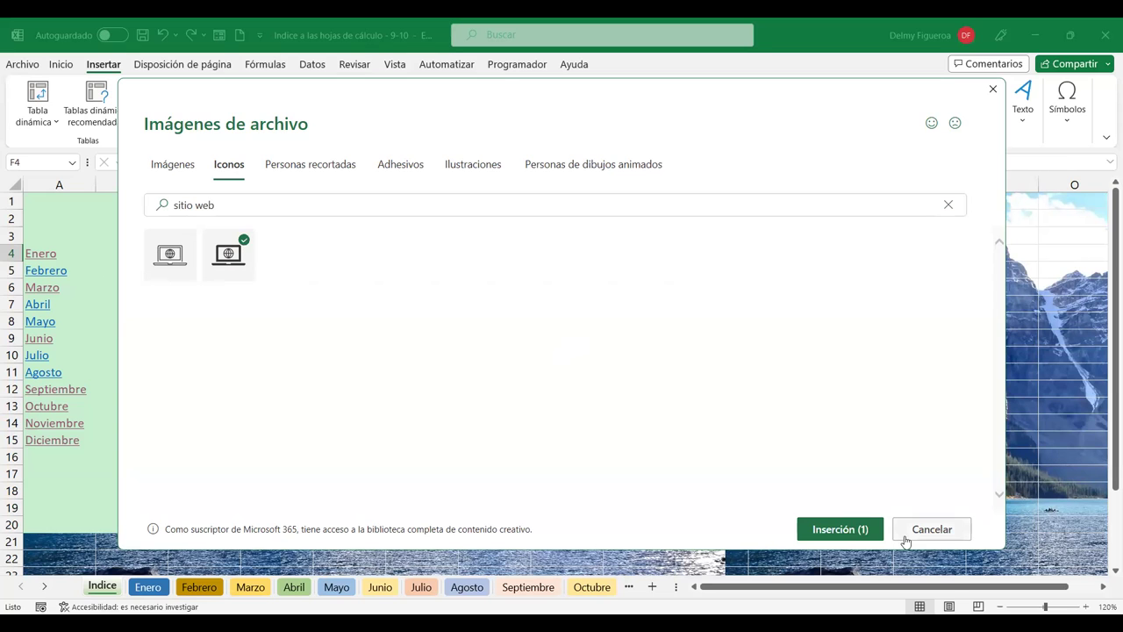
left_click(861, 523)
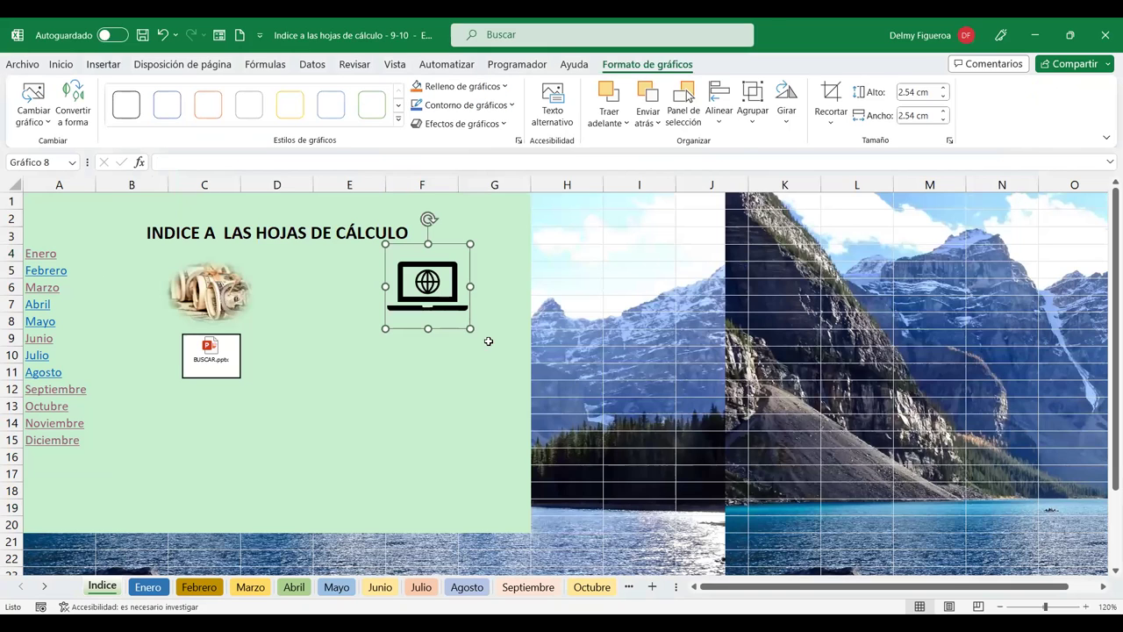
Step: Resize the laptop icon to 1.89 cm and apply the green preset graphics style
mouse_move(470, 329)
left_mouse_down()
mouse_move(448, 307)
mouse_move(401, 298)
mouse_move(398, 278)
left_mouse_up()
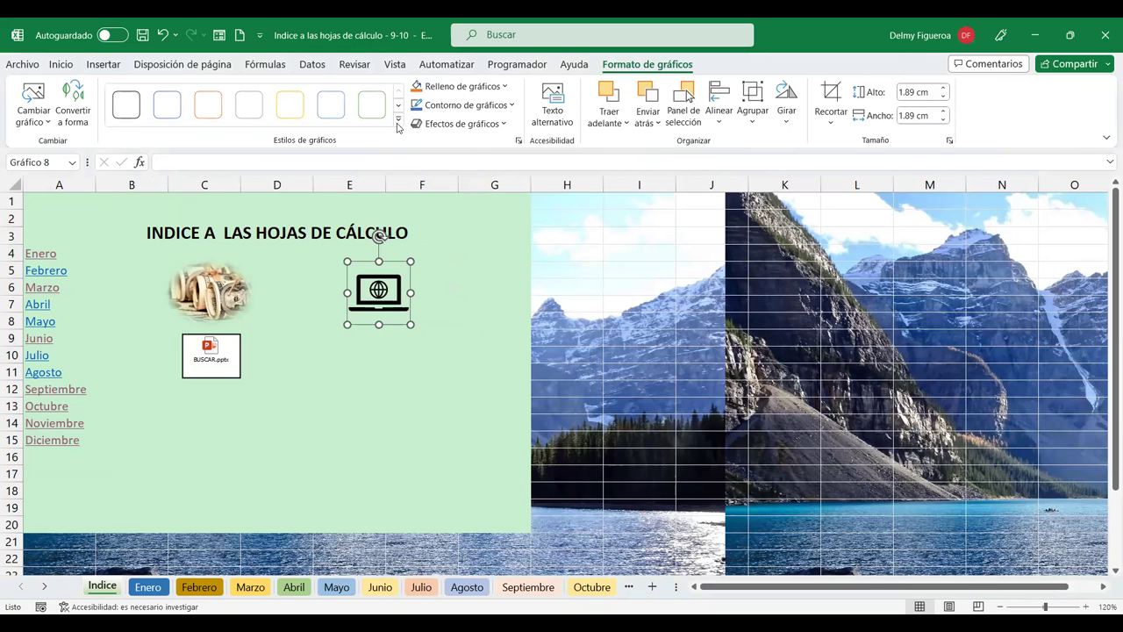
left_click(398, 123)
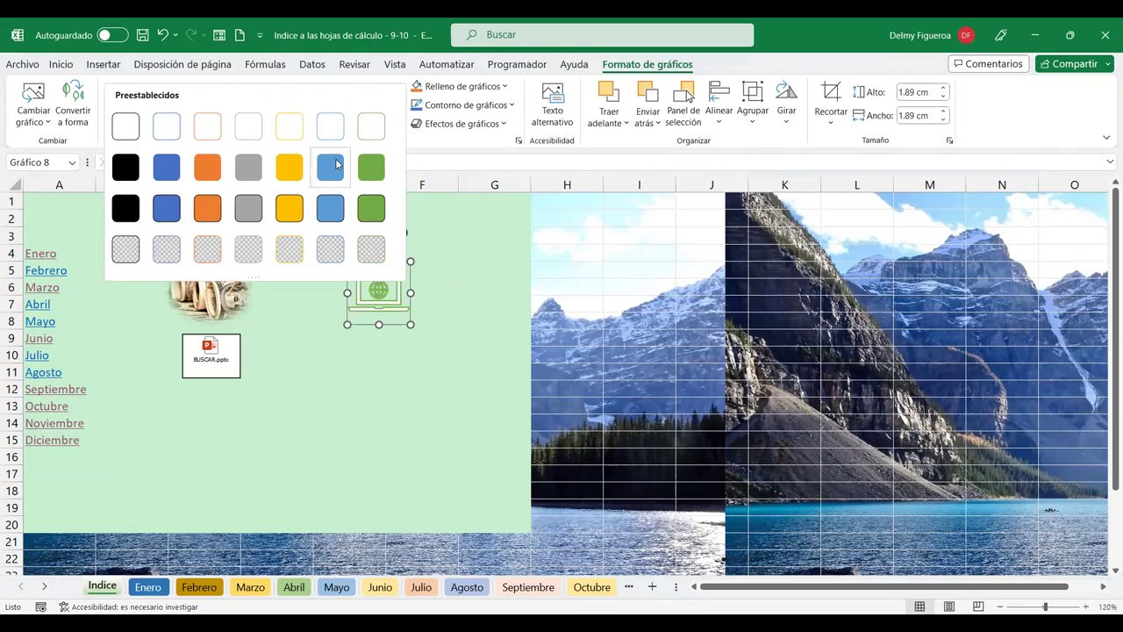
left_click(367, 215)
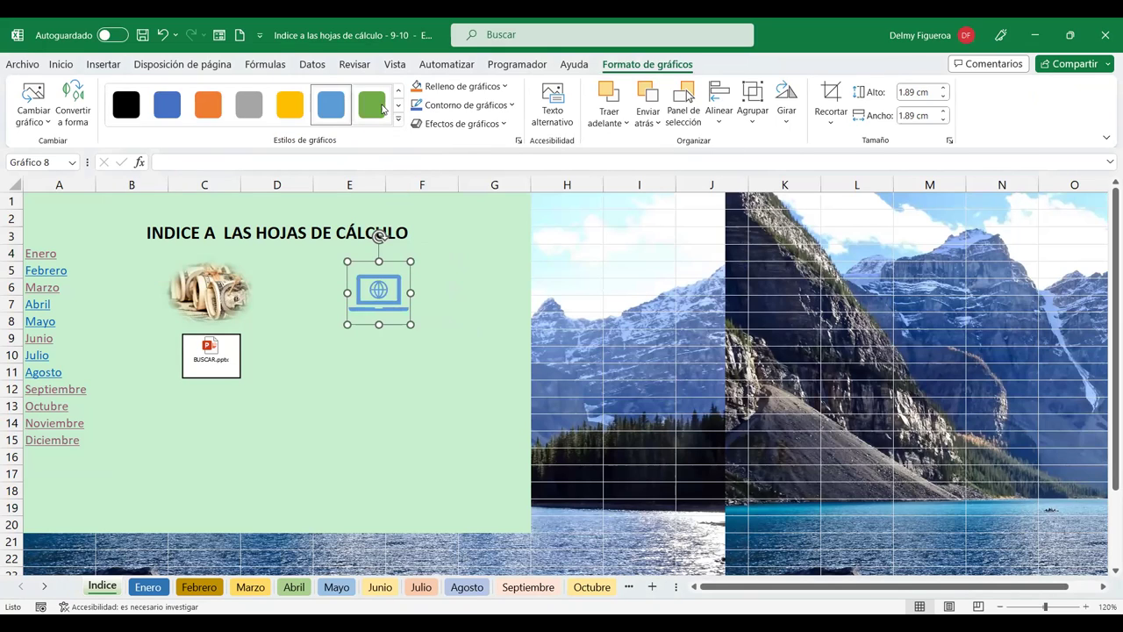
left_click(440, 299)
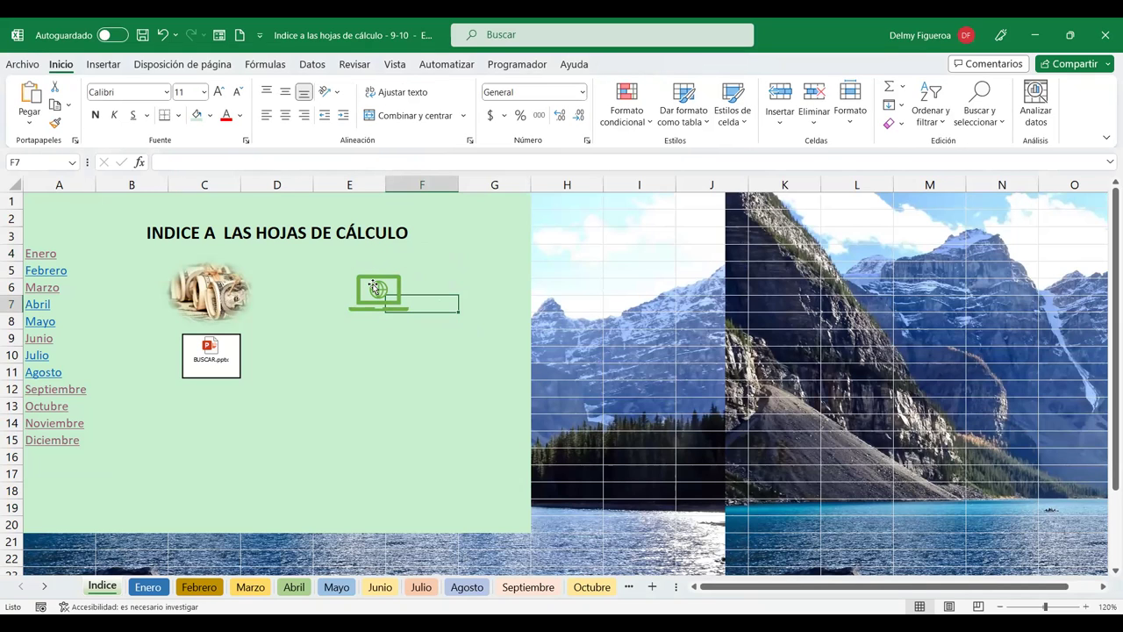
left_click(373, 287)
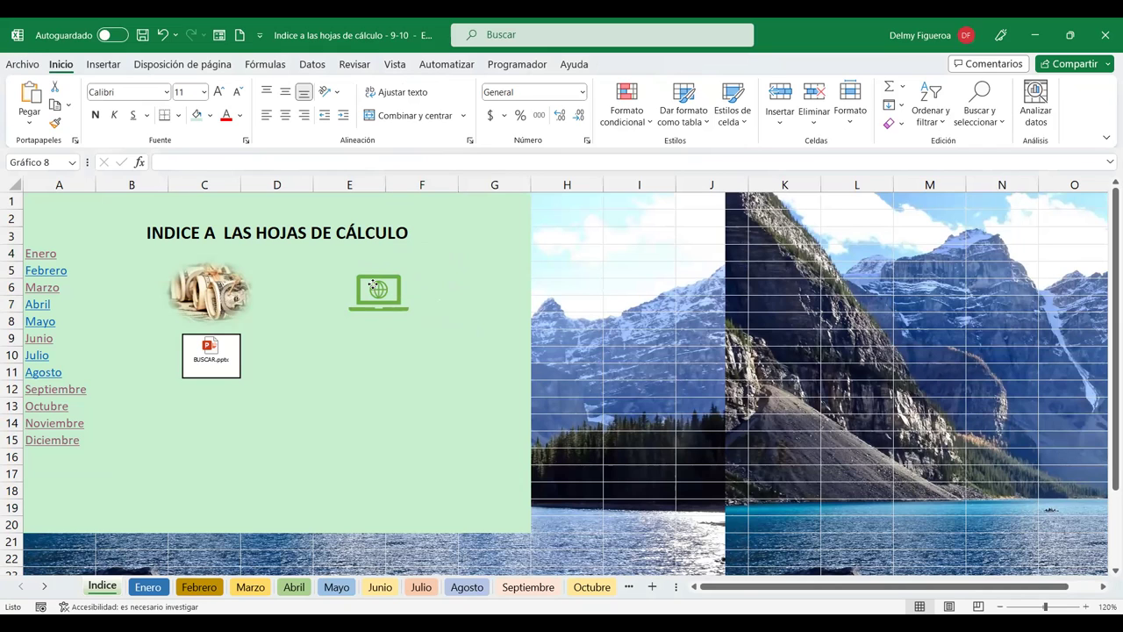
Step: Add a hyperlink to mh.gob.sv on the laptop icon
right_click(373, 287)
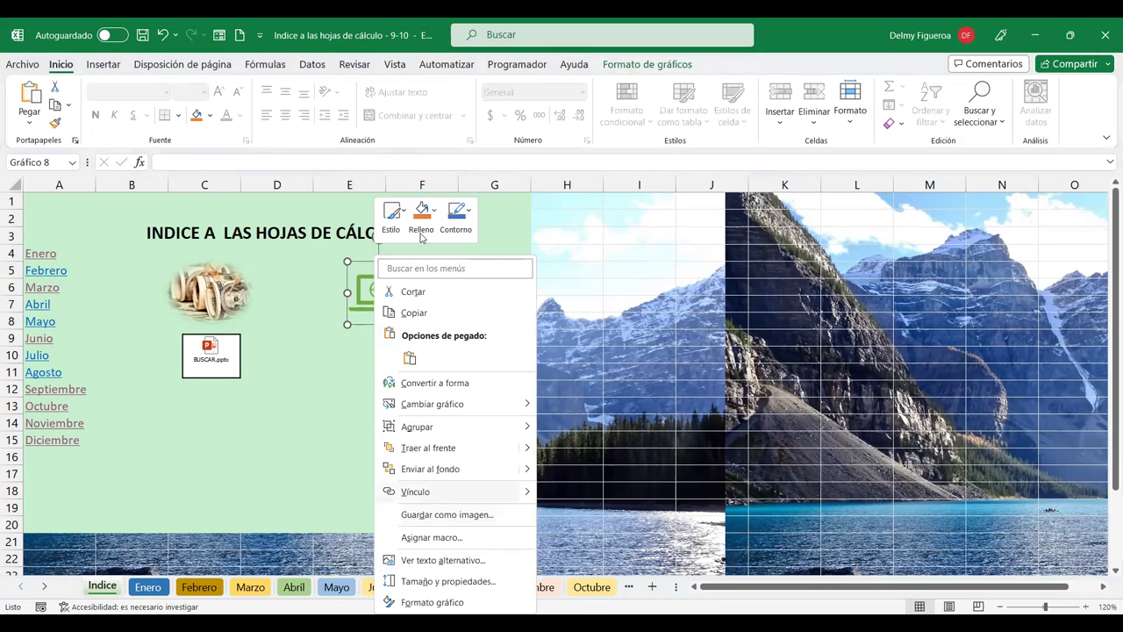
left_click(443, 500)
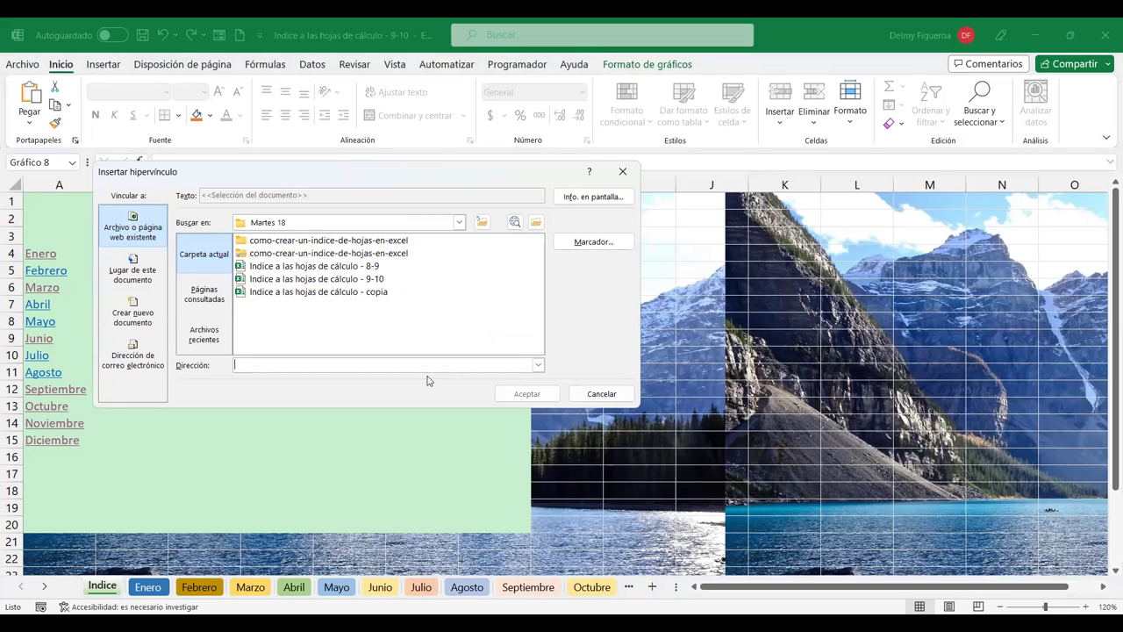
type("mh.gob.sv")
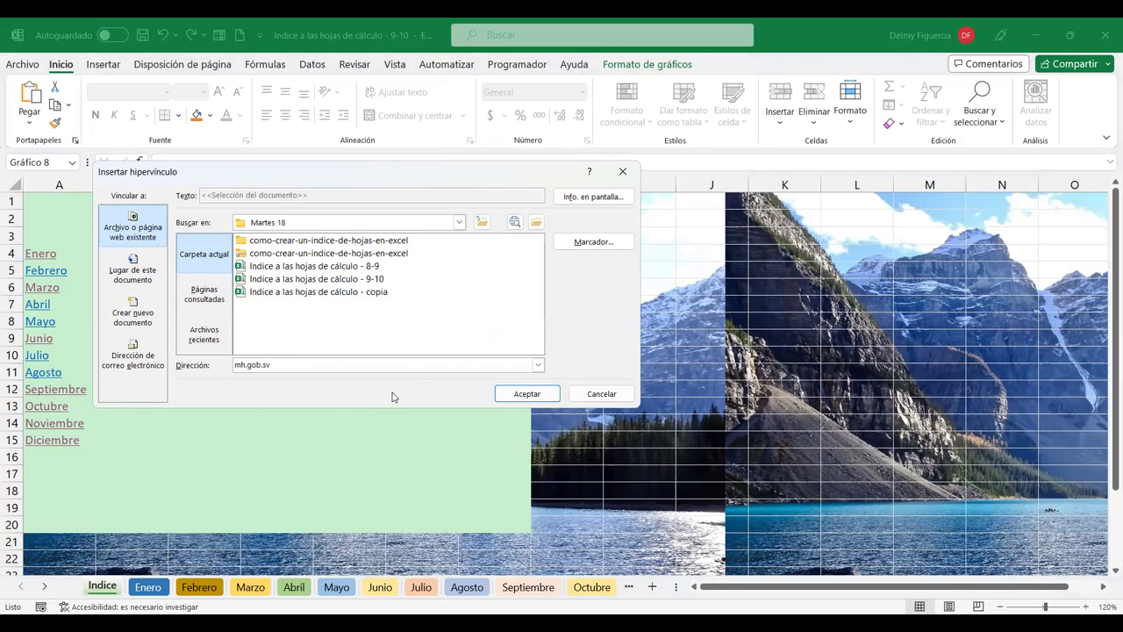
left_click(526, 393)
Step: Test the icon's link, accept the security warning and dismiss the cannot-open error
left_click(317, 407)
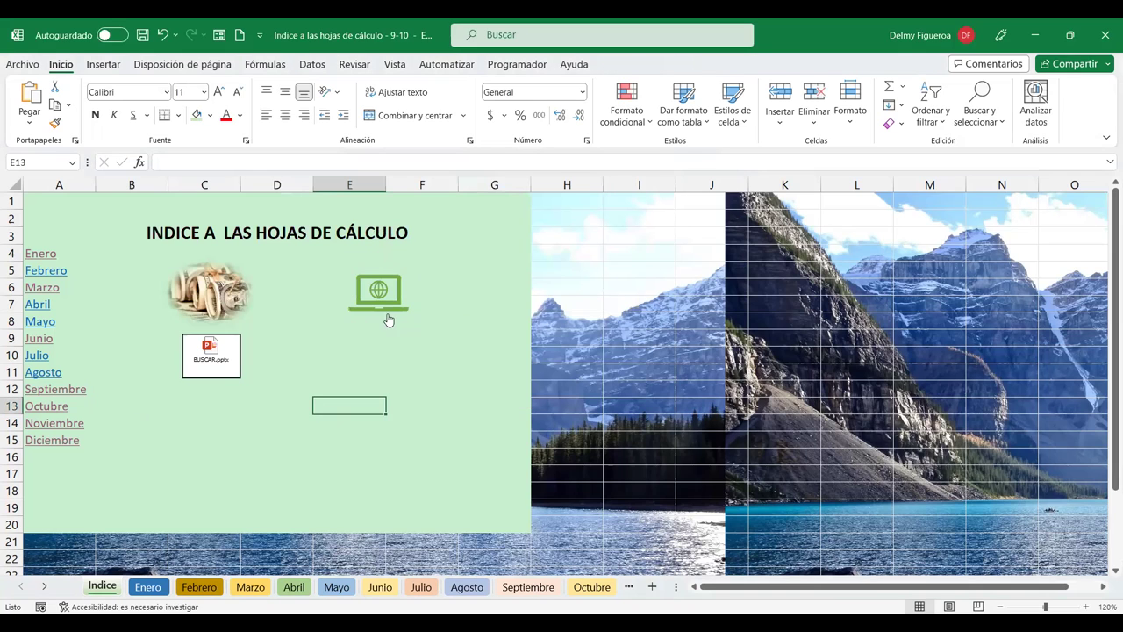
mouse_move(392, 296)
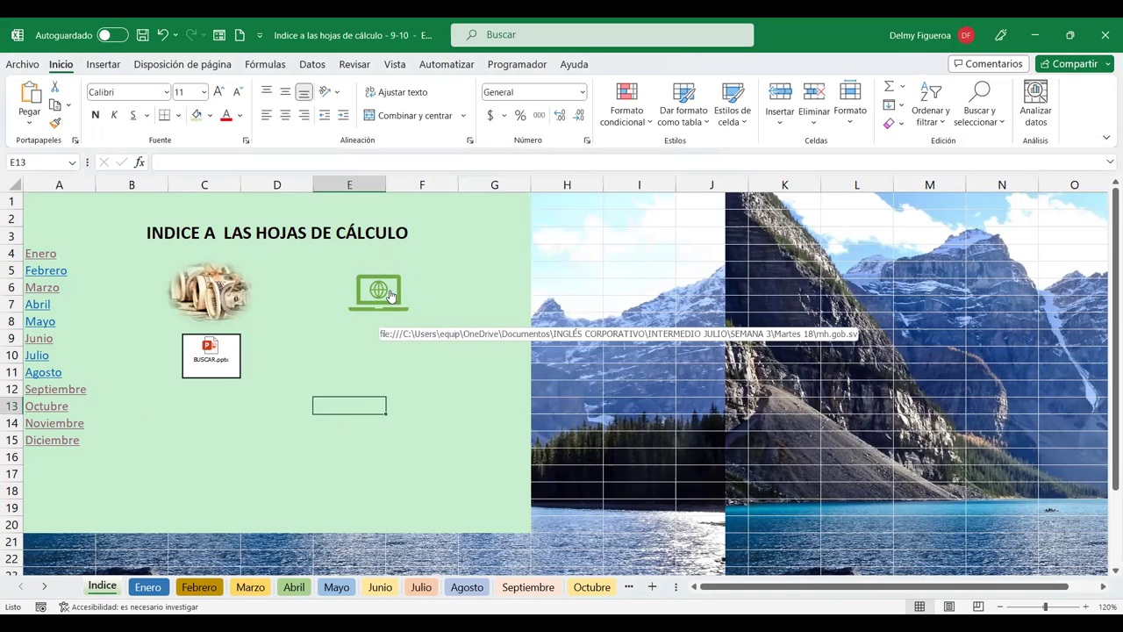
left_click(391, 296)
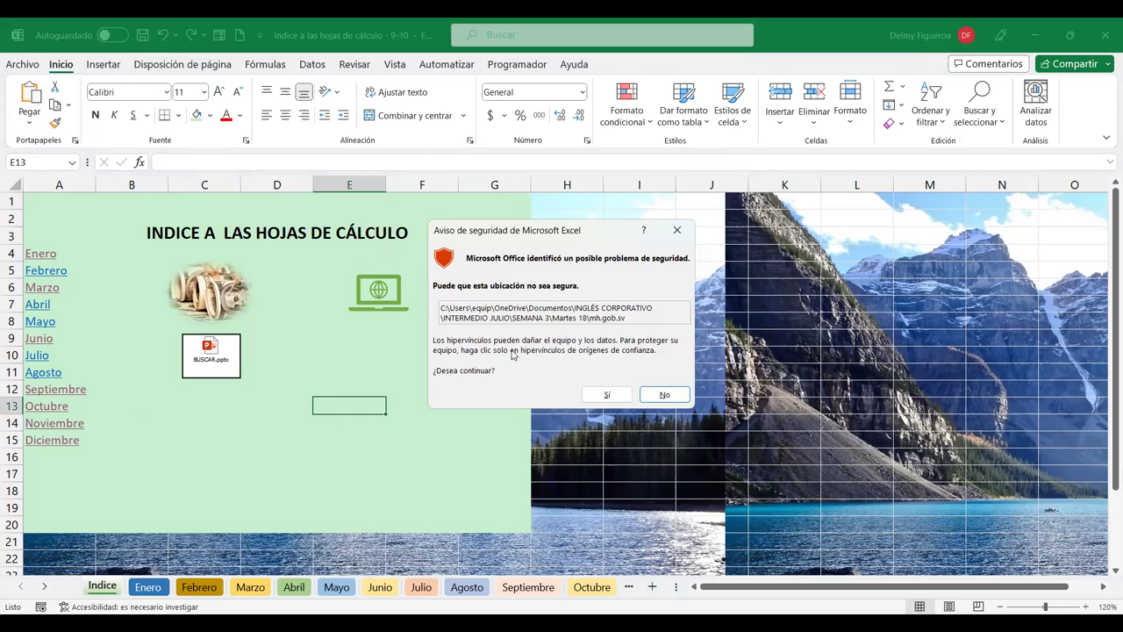
left_click(606, 397)
left_click(566, 364)
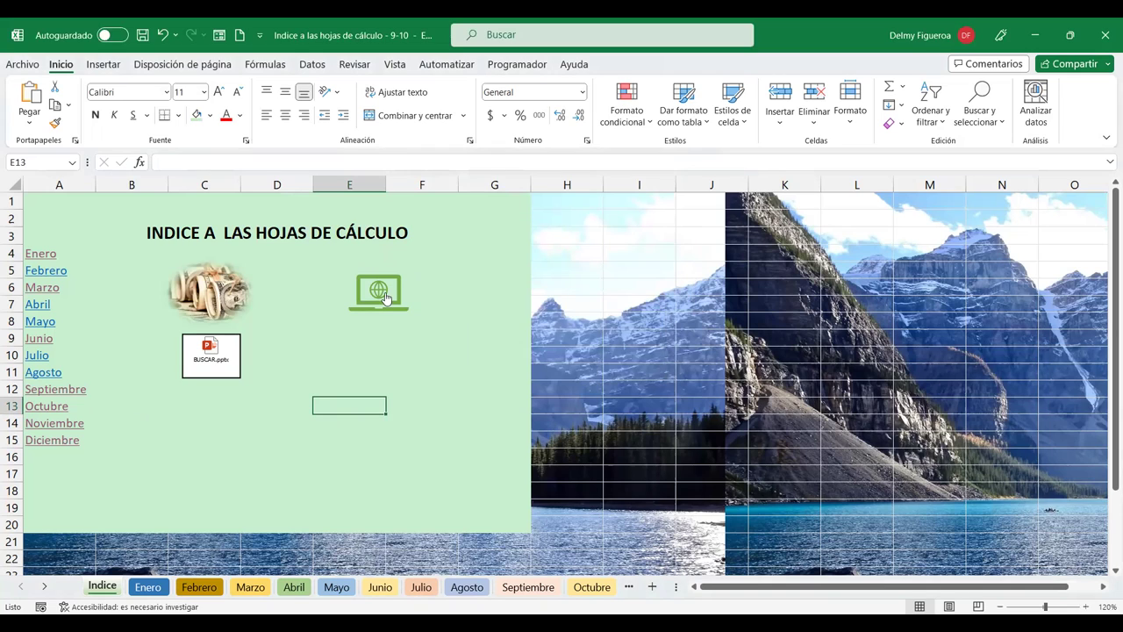
left_click(384, 293)
right_click(384, 293)
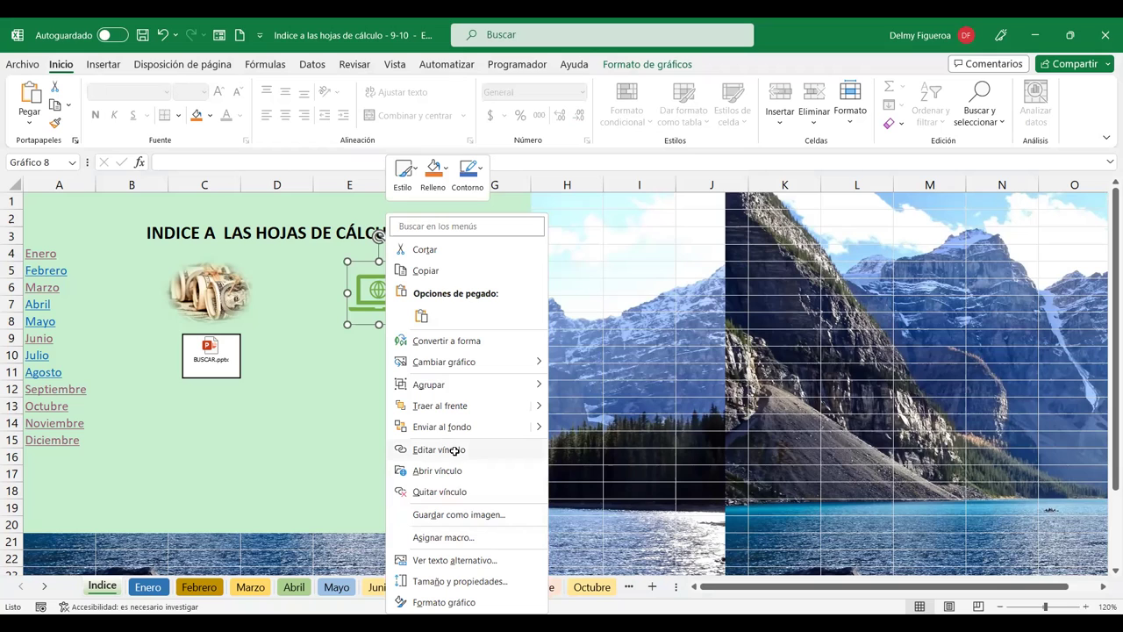
left_click(455, 452)
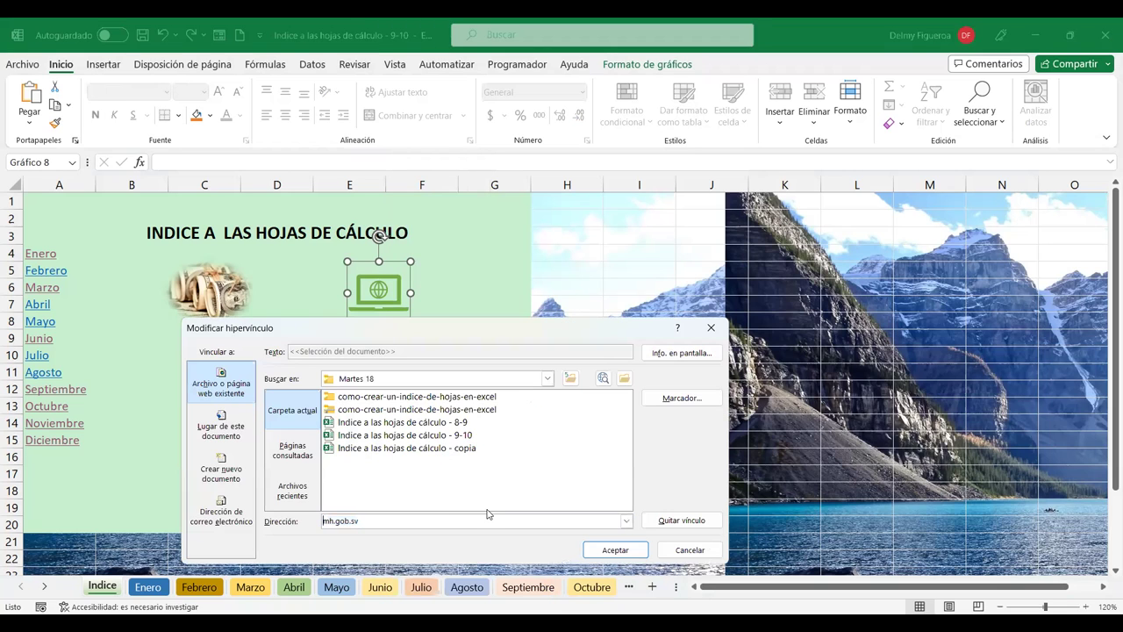
type("ww")
type("w.")
left_click(616, 548)
Step: Test the corrected link opens the website, then return to the workbook
left_click(397, 389)
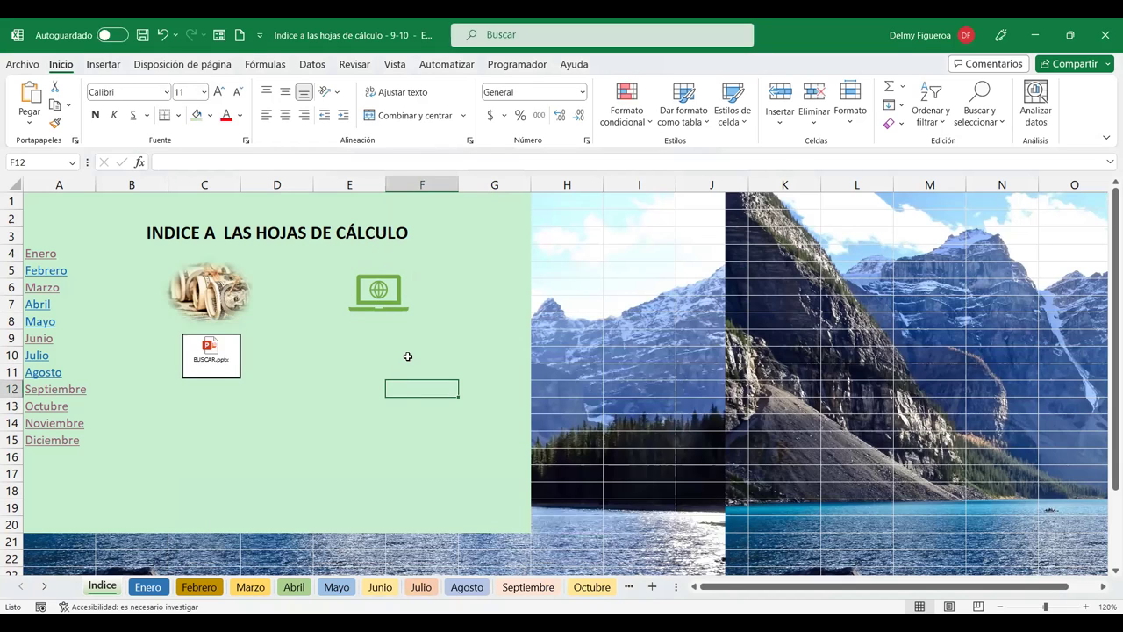
mouse_move(391, 304)
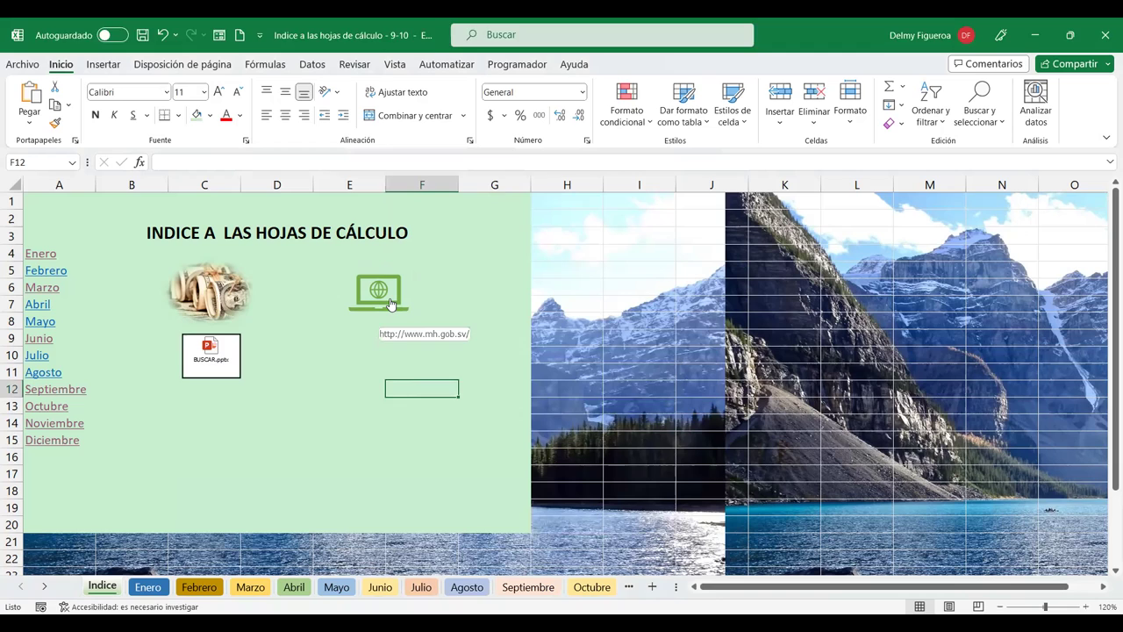
left_click(392, 304)
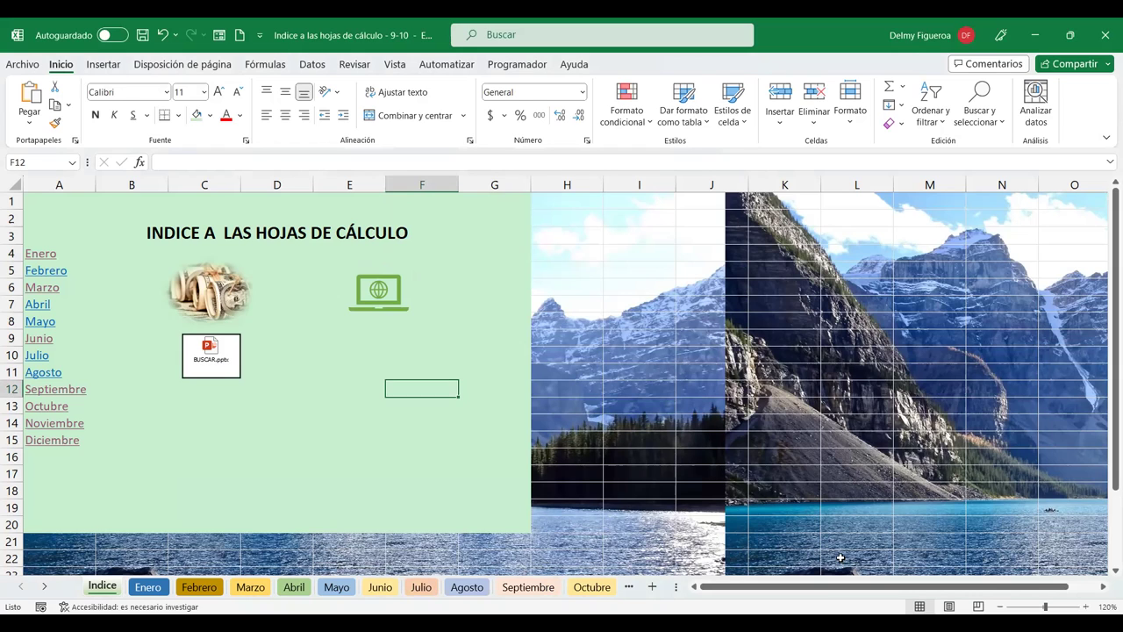
left_click(294, 285)
Step: Look over the Insertar tab's Ilustraciones options without inserting, then select cell C13
left_click(325, 419)
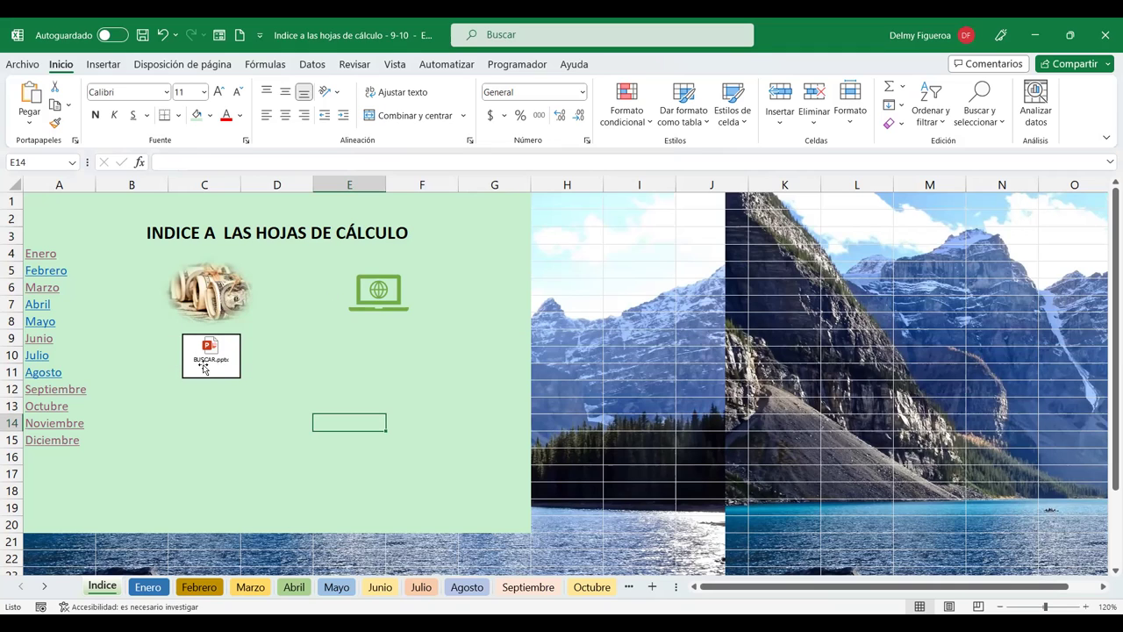
left_click(234, 433)
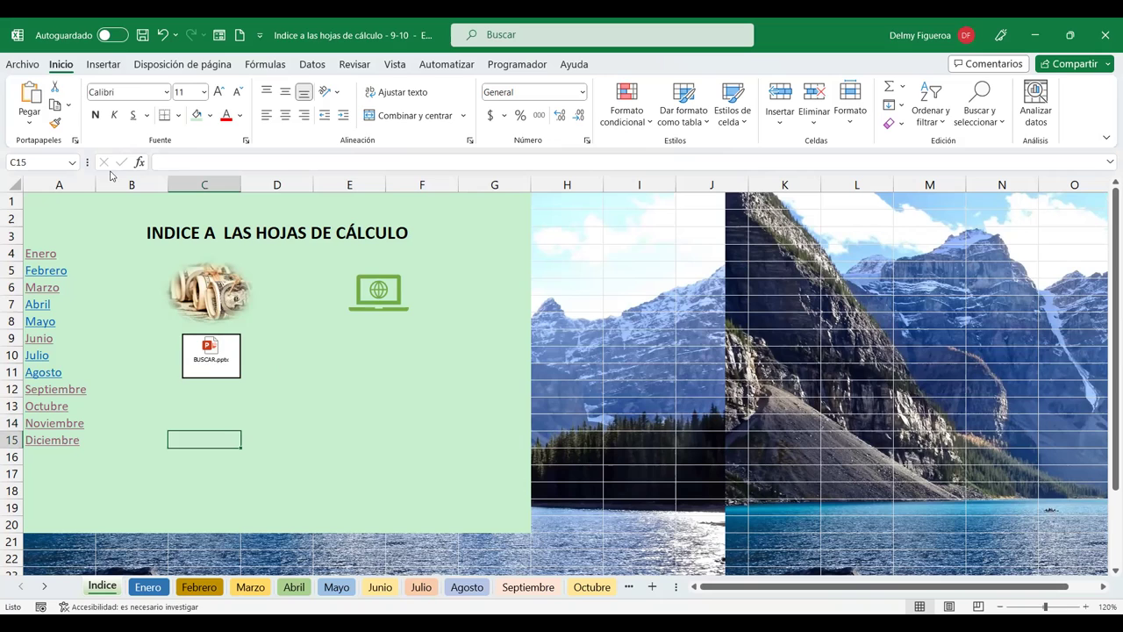
left_click(104, 64)
left_click(198, 125)
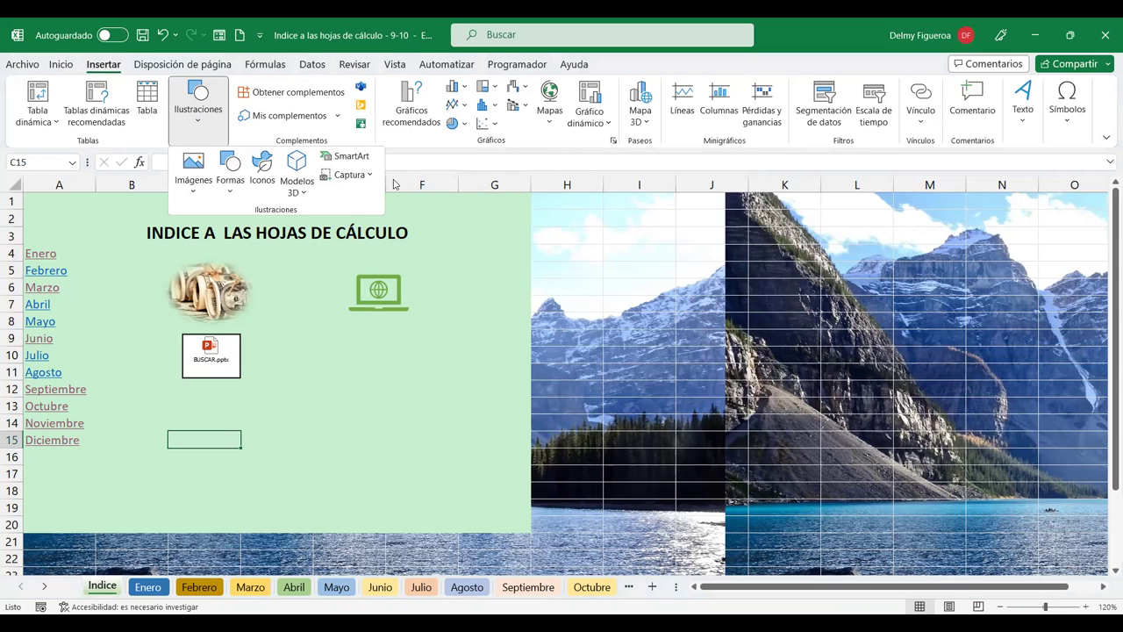
left_click(266, 355)
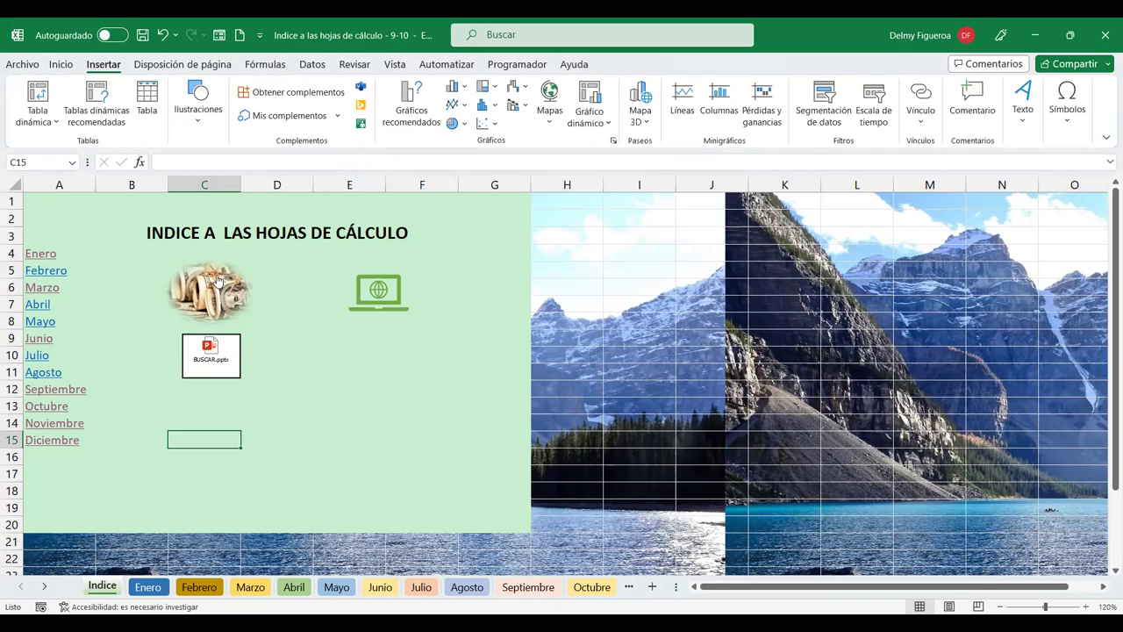
left_click(195, 393)
left_click(209, 408)
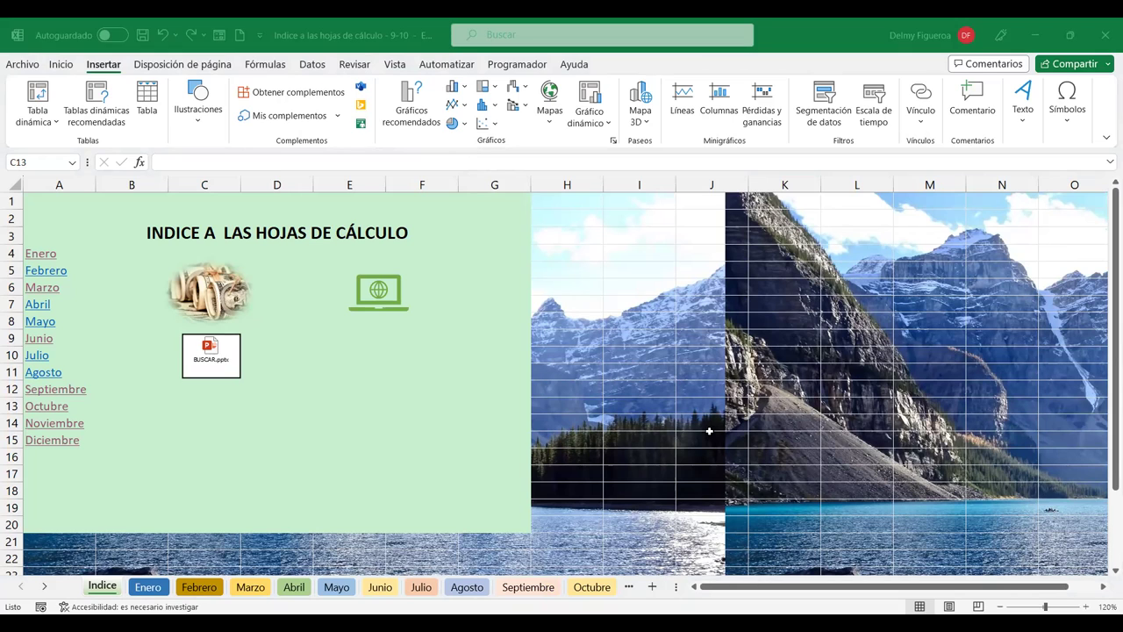
Step: Start +HIPERVINCULO( in C13 via autocomplete and open its Argumentos de función
type("+")
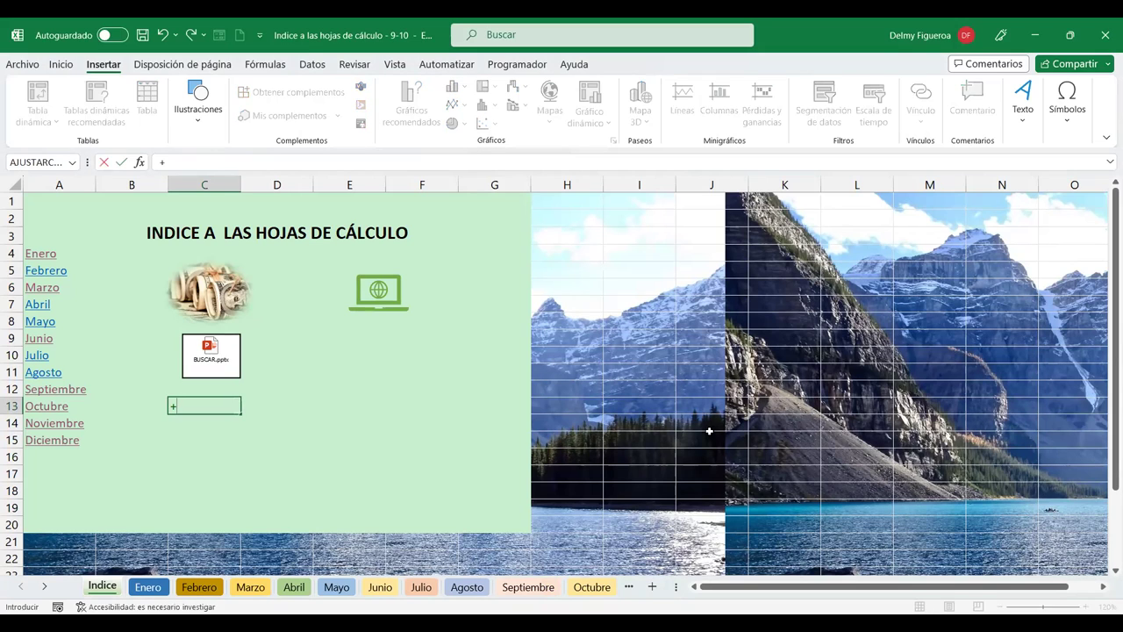
type("hiper")
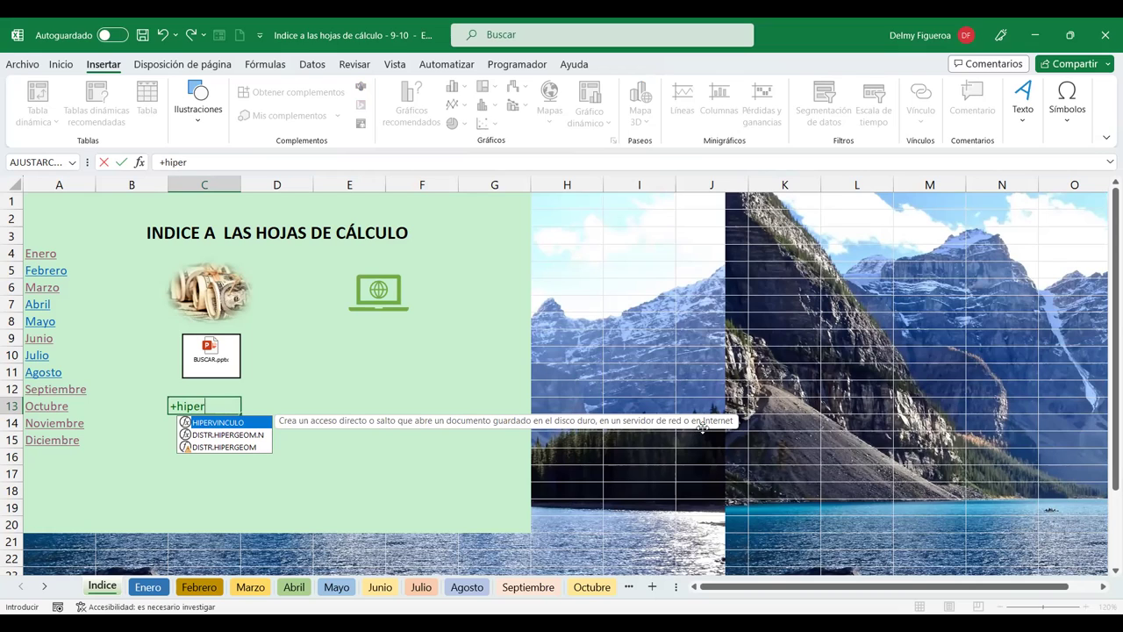
double_click(219, 424)
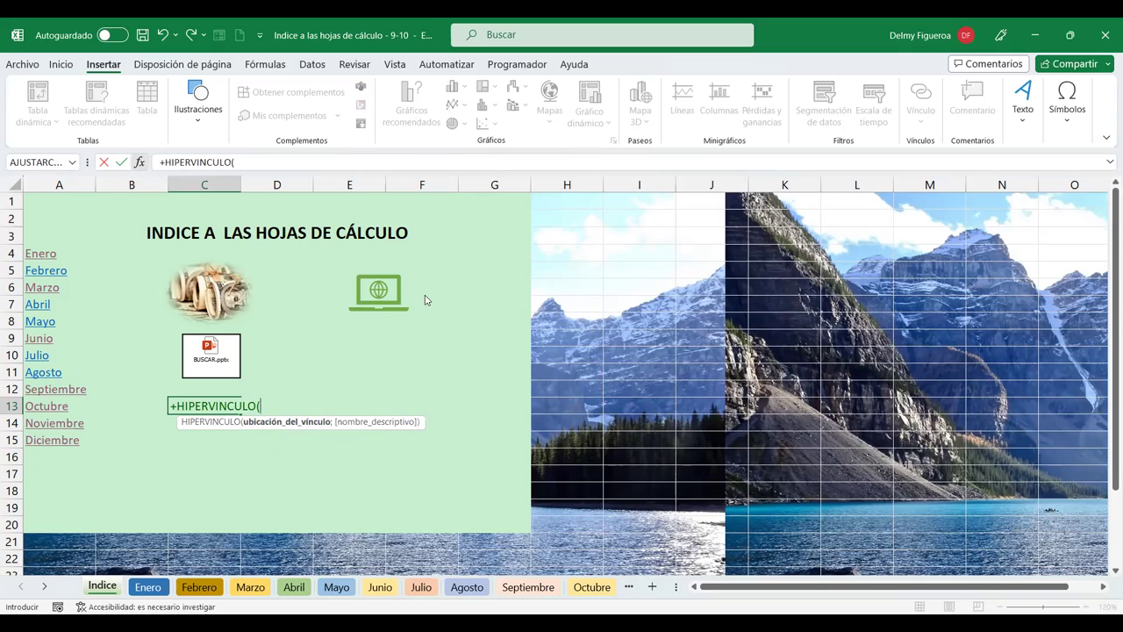
key("ctrl+a")
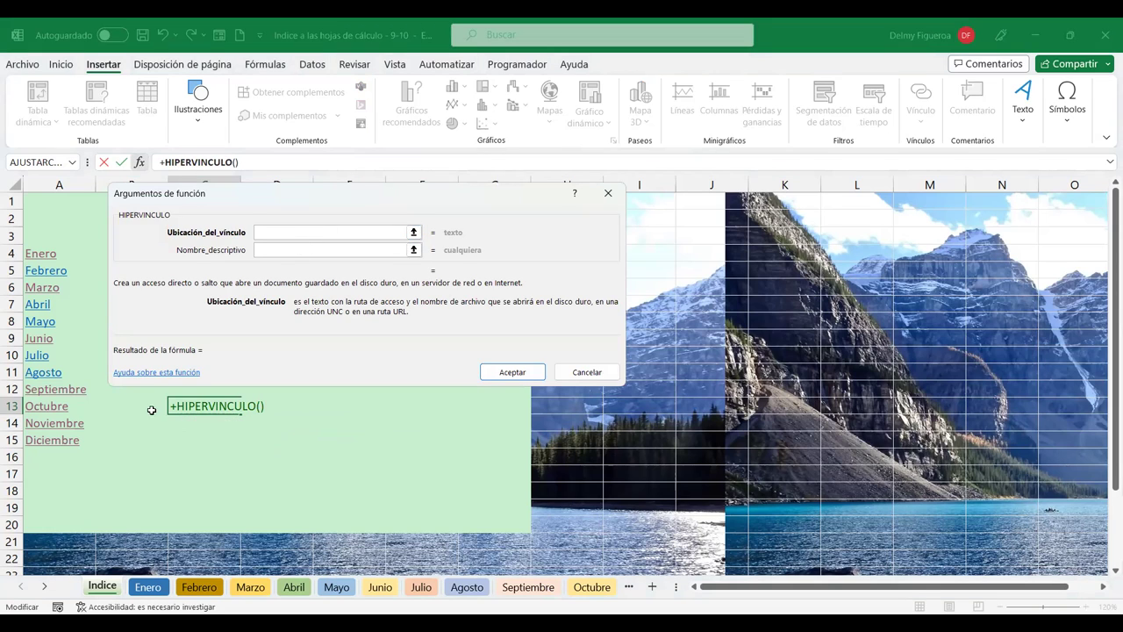
Step: Set the link location to 'Enero '!A4 with display text 'Informe del mes de enero'
left_click(151, 594)
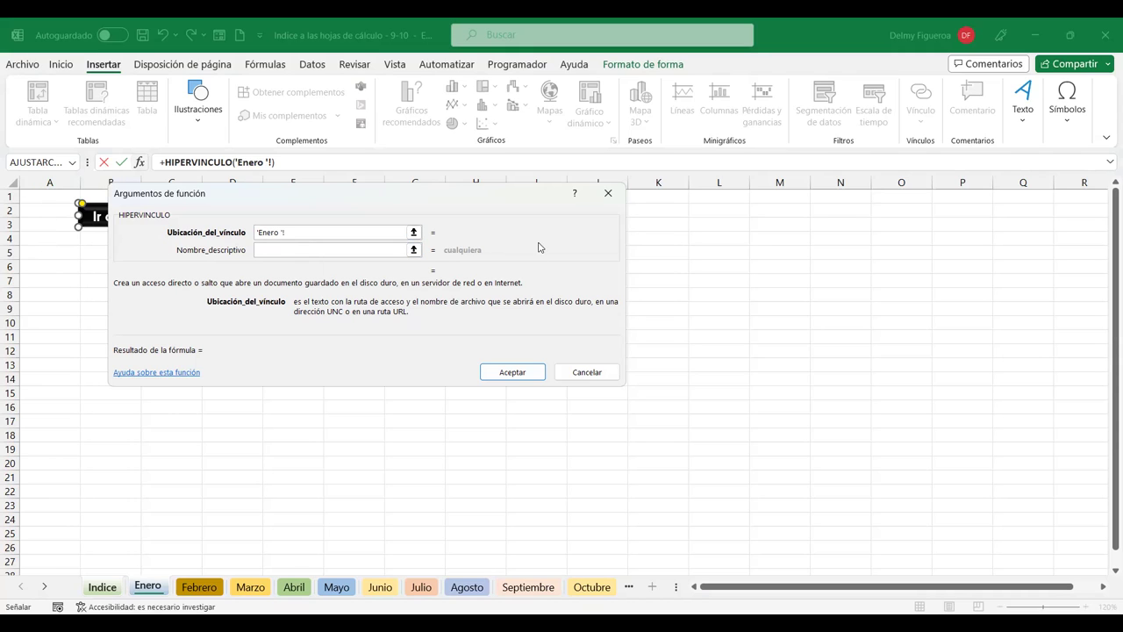
left_click(41, 237)
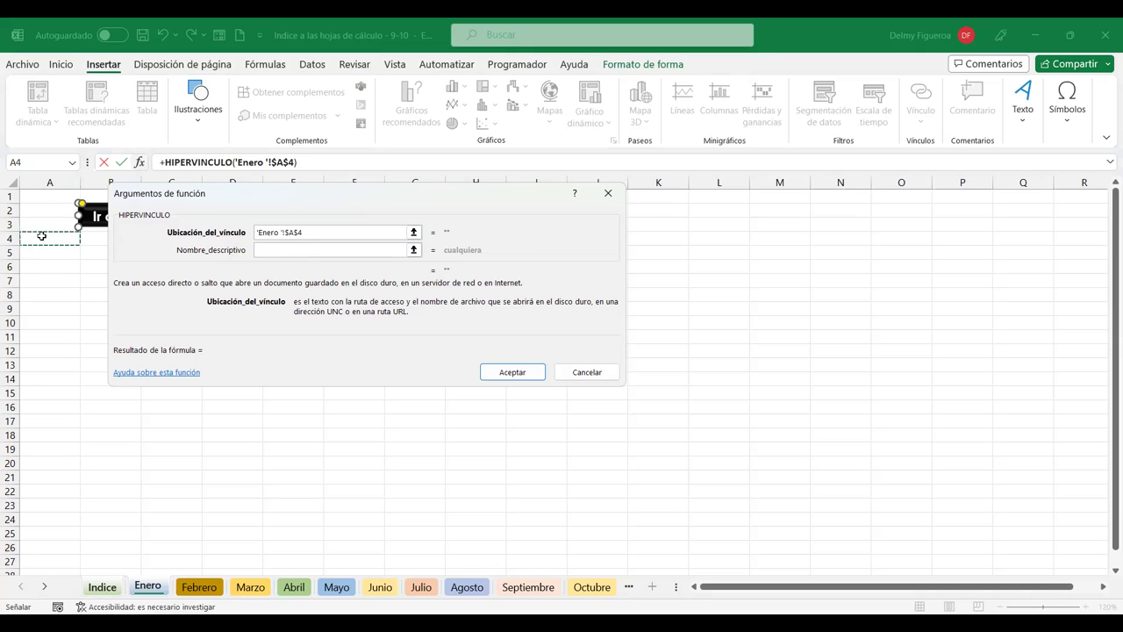
left_click(283, 232)
left_click(288, 250)
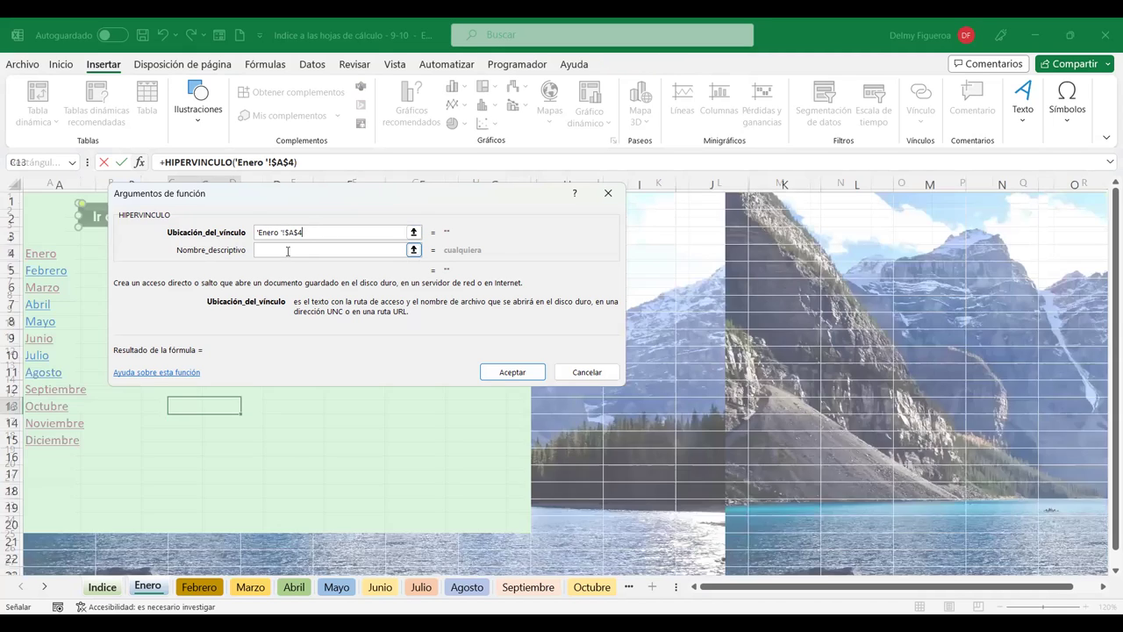
left_click(288, 250)
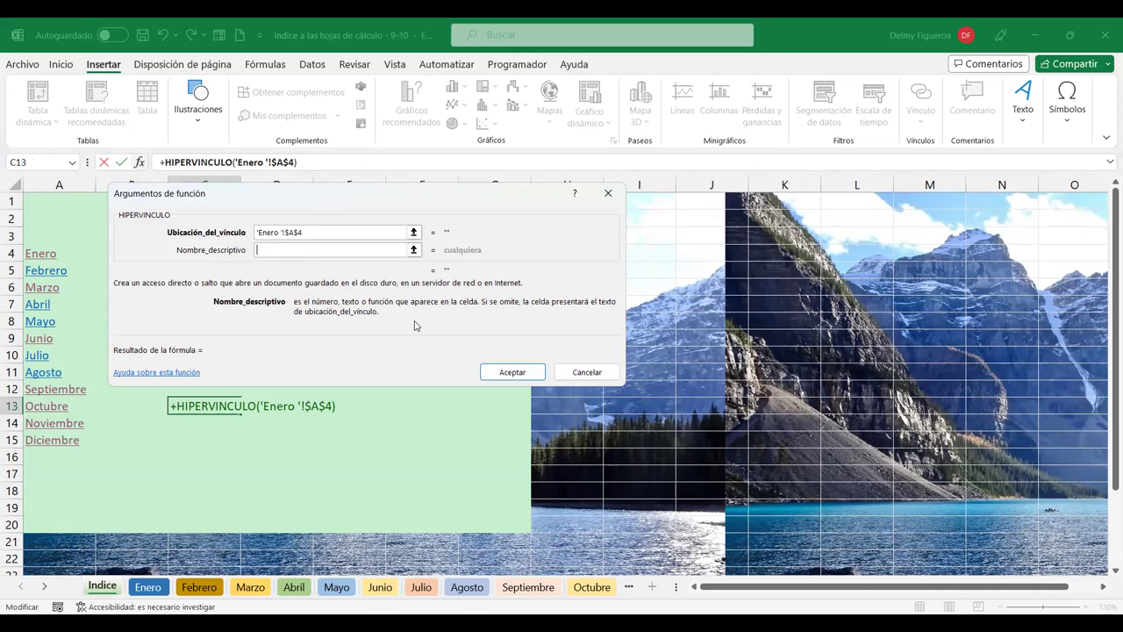
type("In")
type("forme del mes de enero")
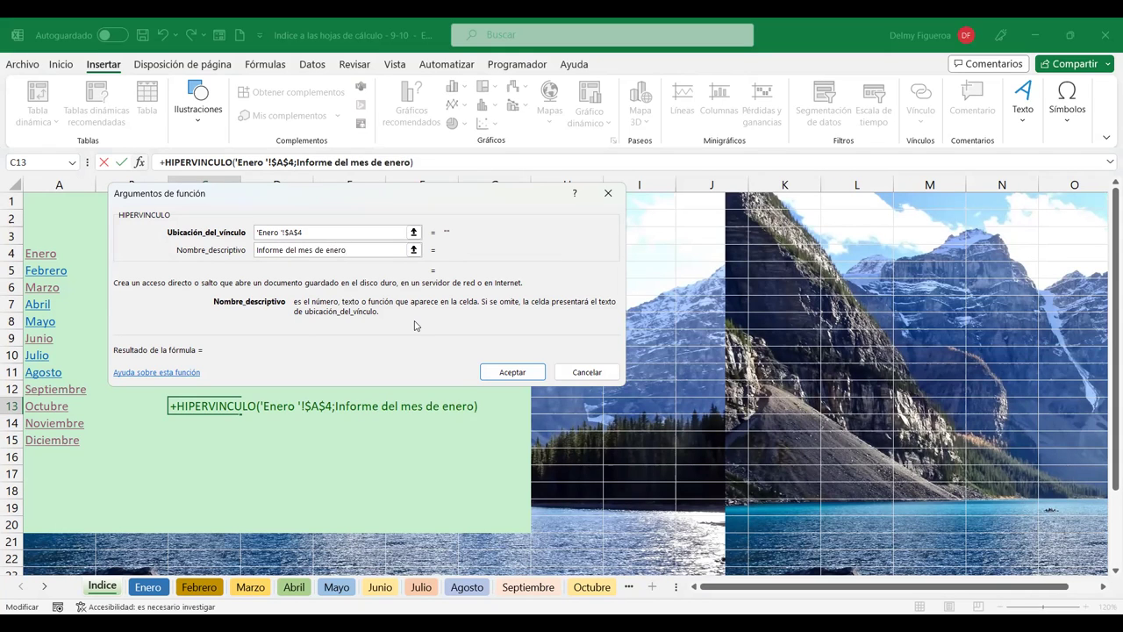
left_click(508, 372)
left_click(327, 448)
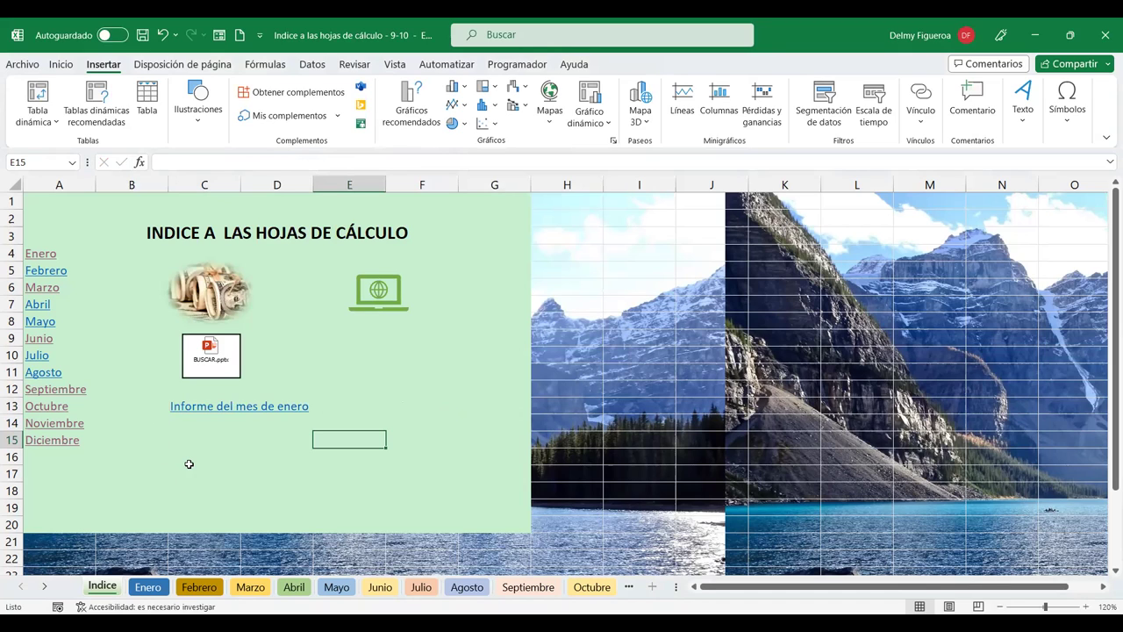
Step: Check C13's formula and its Enero sheet target, then return to the Indice sheet
left_click(205, 412)
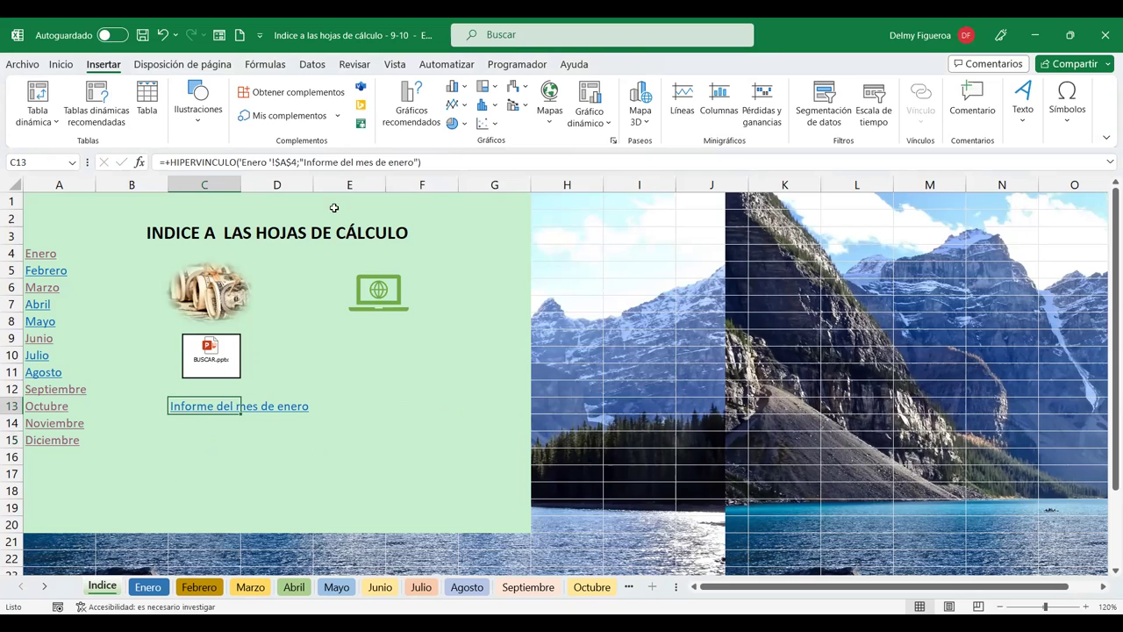
left_click(148, 587)
double_click(158, 587)
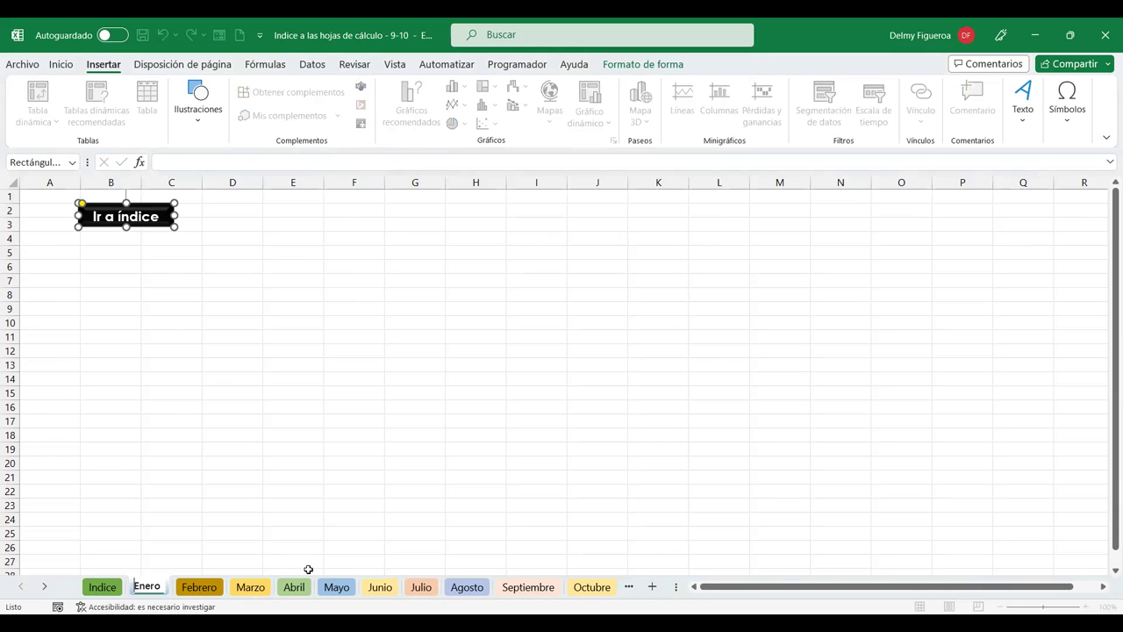
key("Return")
left_click(99, 588)
left_click(235, 470)
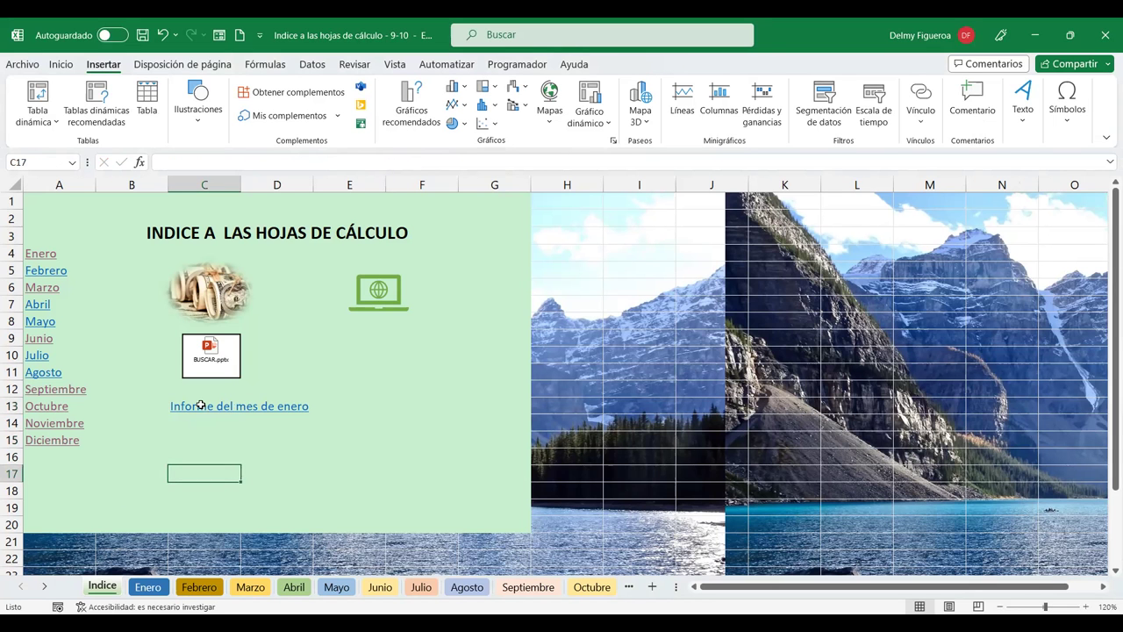
left_click(201, 405)
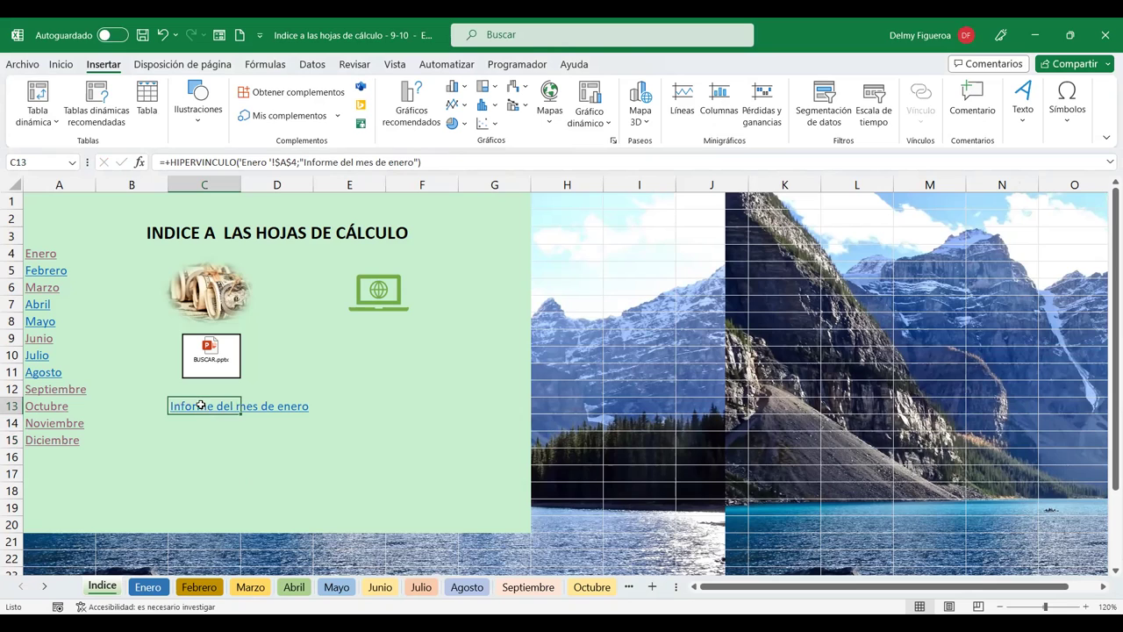
left_click(208, 428)
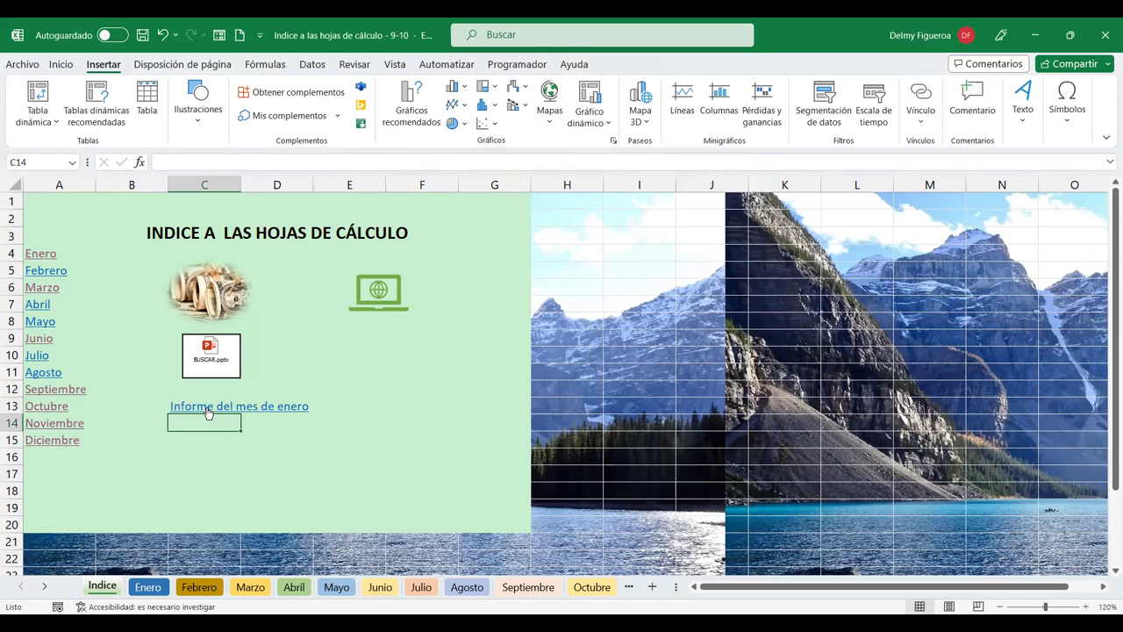
Step: Re-edit and commit C13's =+HIPERVINCULO('Enero '!$A$4;"Informe del mes de enero") formula
double_click(208, 411)
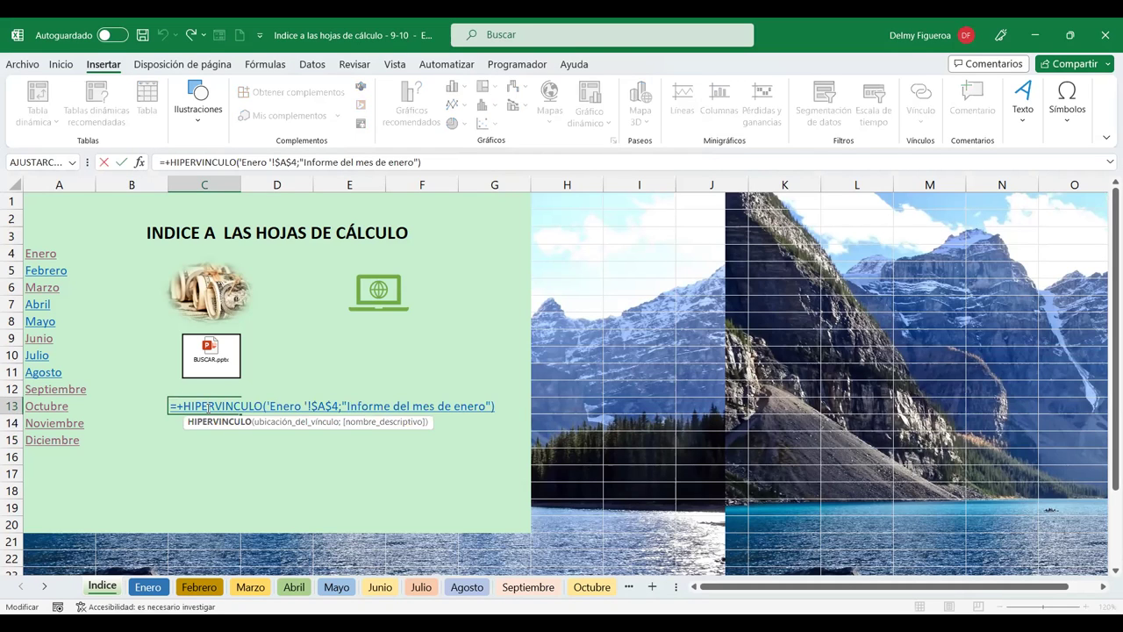
left_click(272, 405)
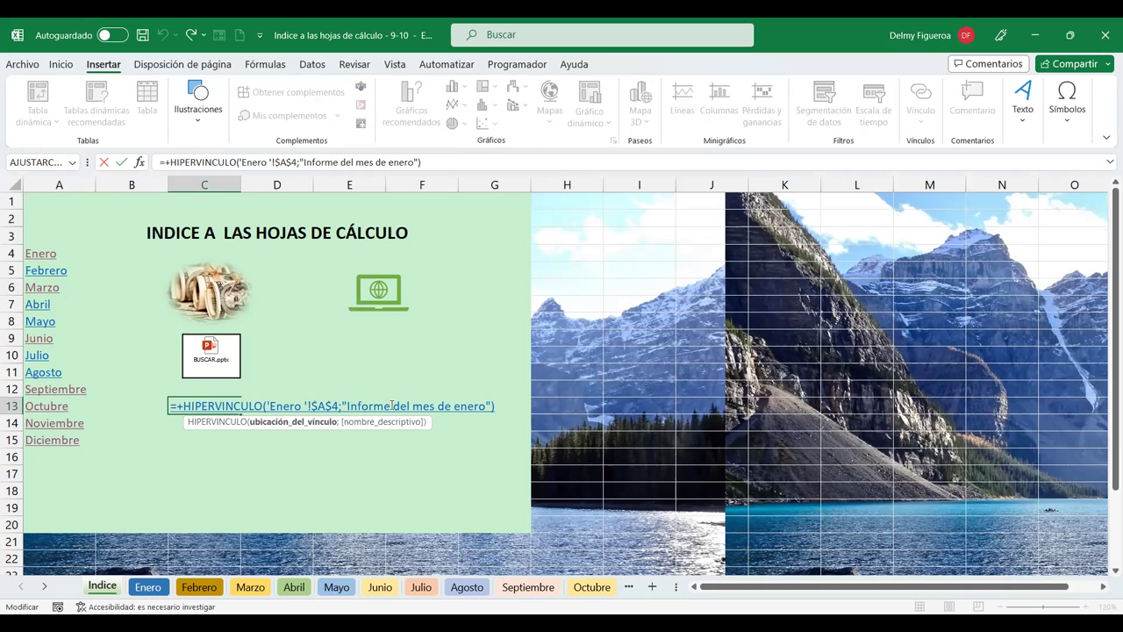
left_click(391, 406)
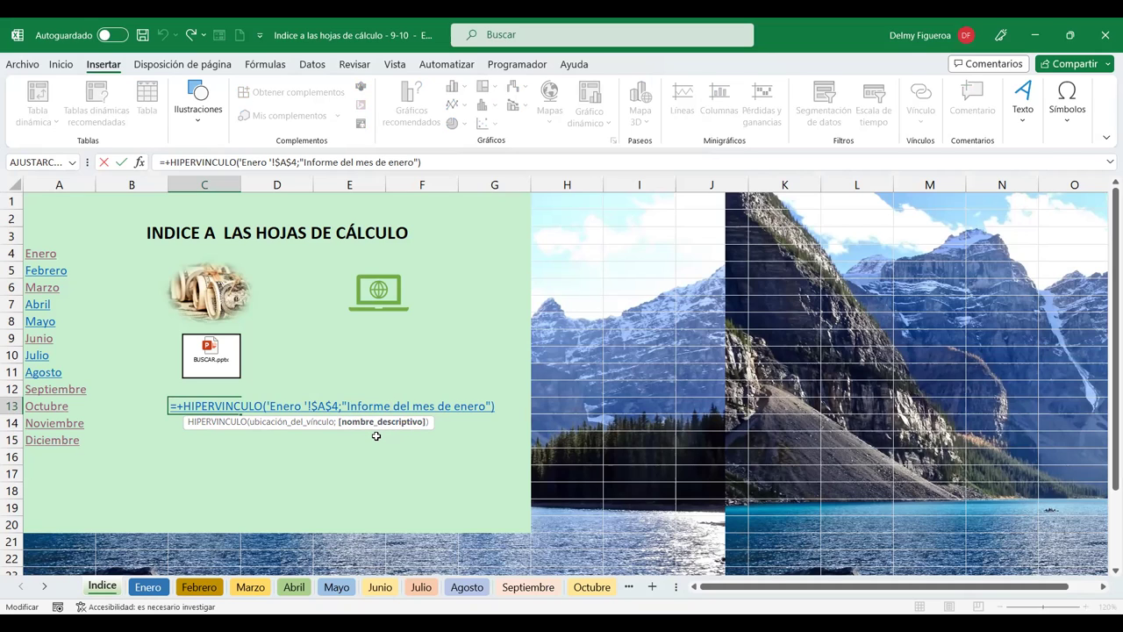
left_click(267, 405)
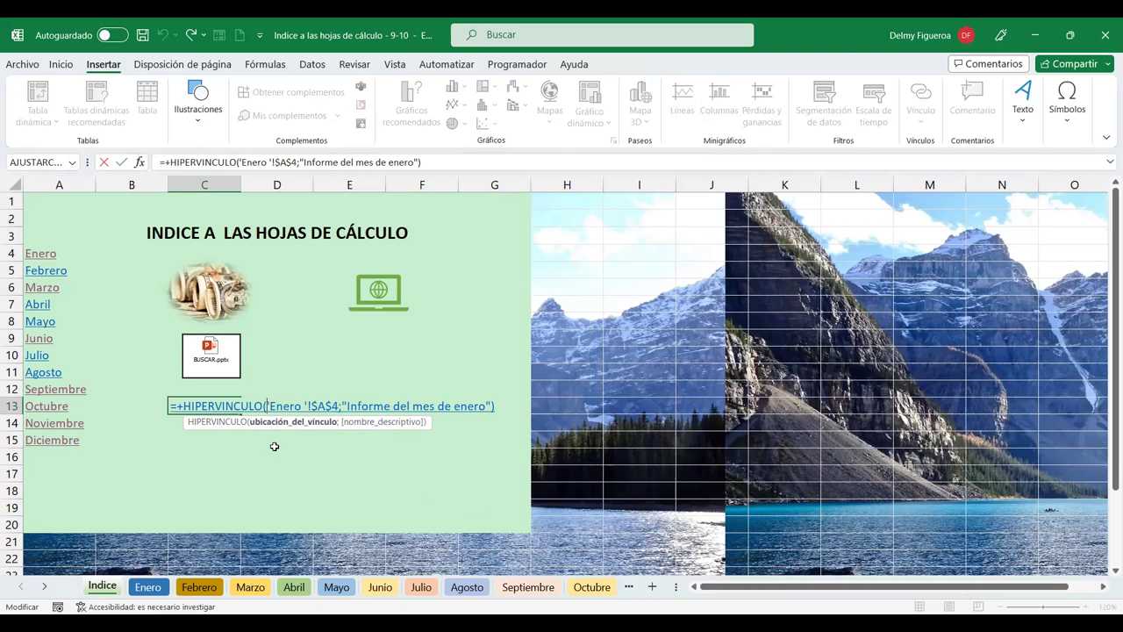
key("Return")
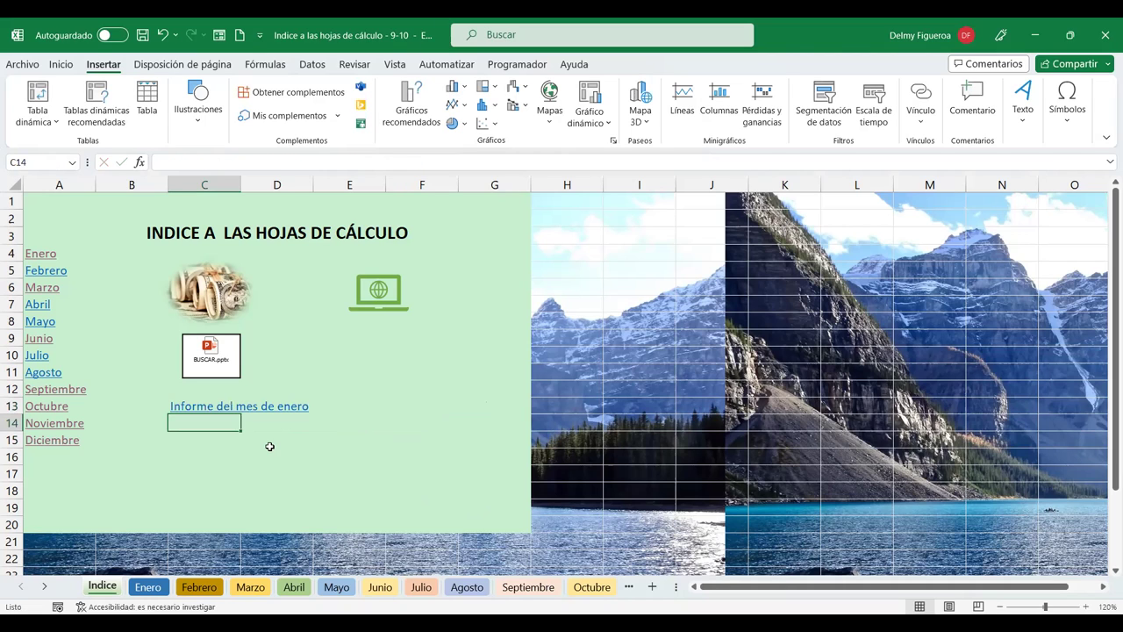
left_click(224, 410)
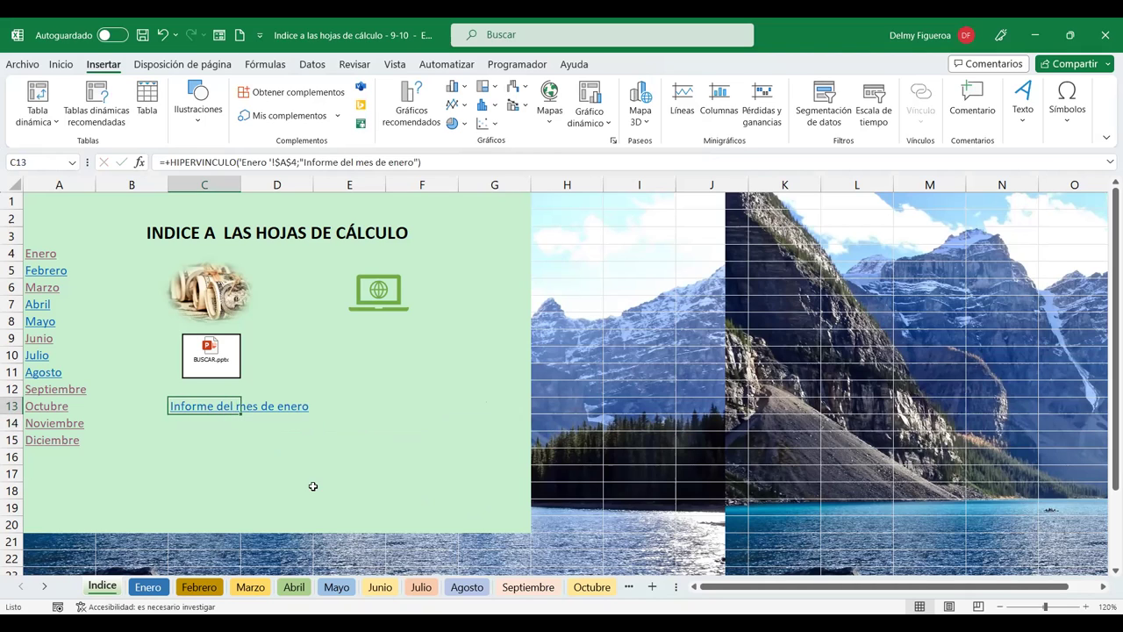
left_click(281, 438)
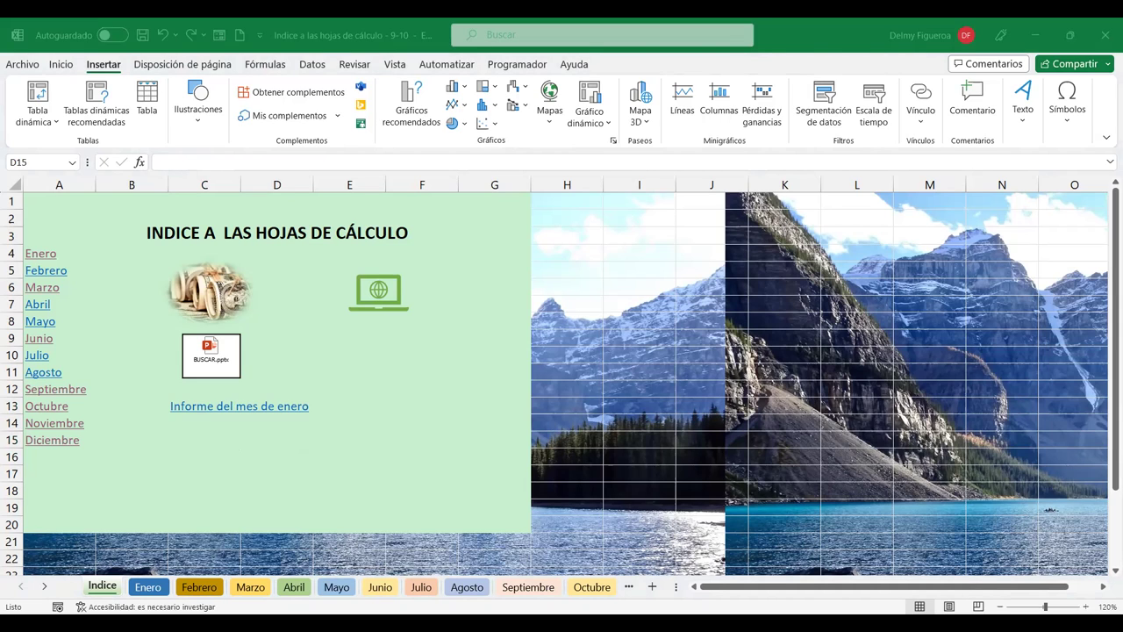
left_click(360, 389)
Step: Replace the 'Enero '!$A$4 argument in C13 with the pasted workbook file path
left_click(186, 409)
key("F2")
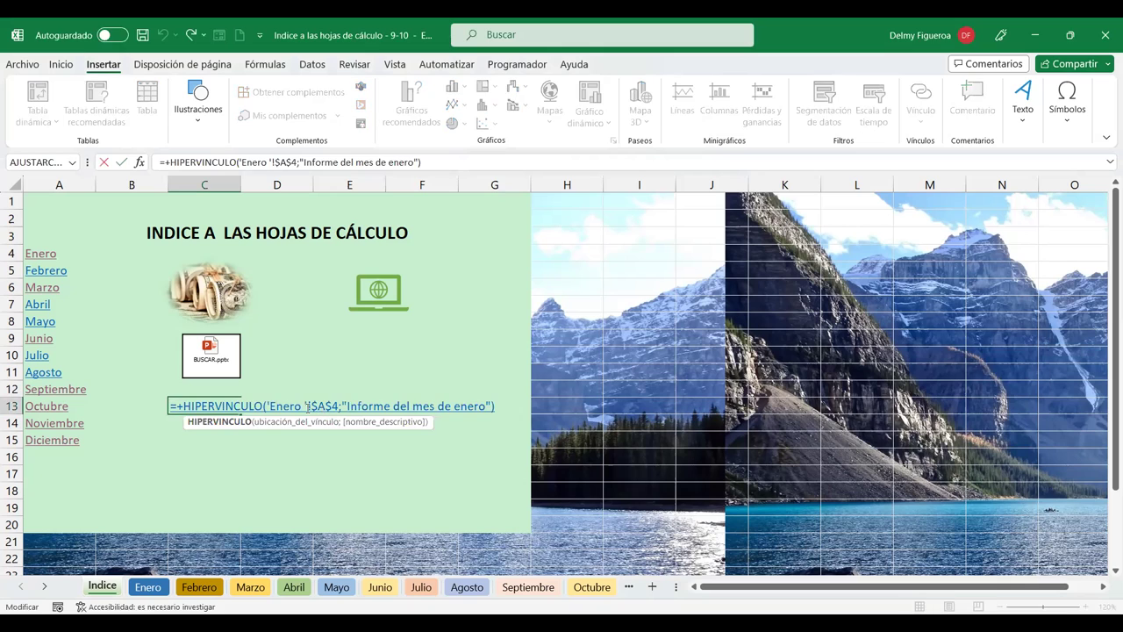
left_click_drag(267, 406, 338, 406)
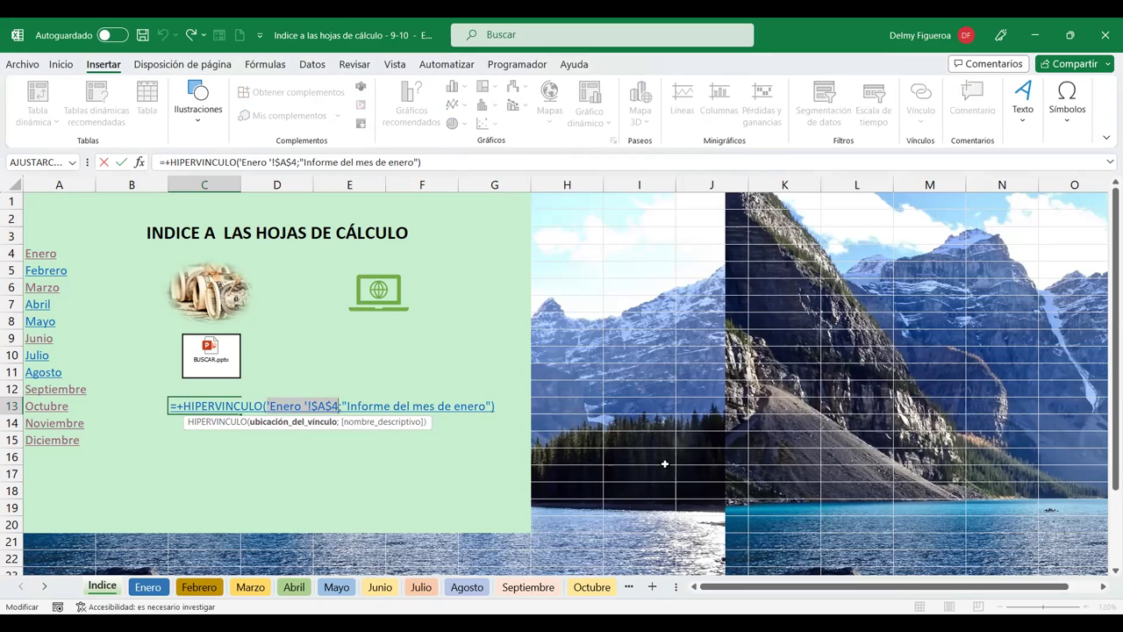
type("\"C:\\Users\\equip\\OneDrive\\Documentos\\INGLÉS CORPORATIVO\\INTERMEDIO JULIO\\SEMANA 3\\Martes 18\\Indice a las hojas de cálculo - 9-10.xlsx\"")
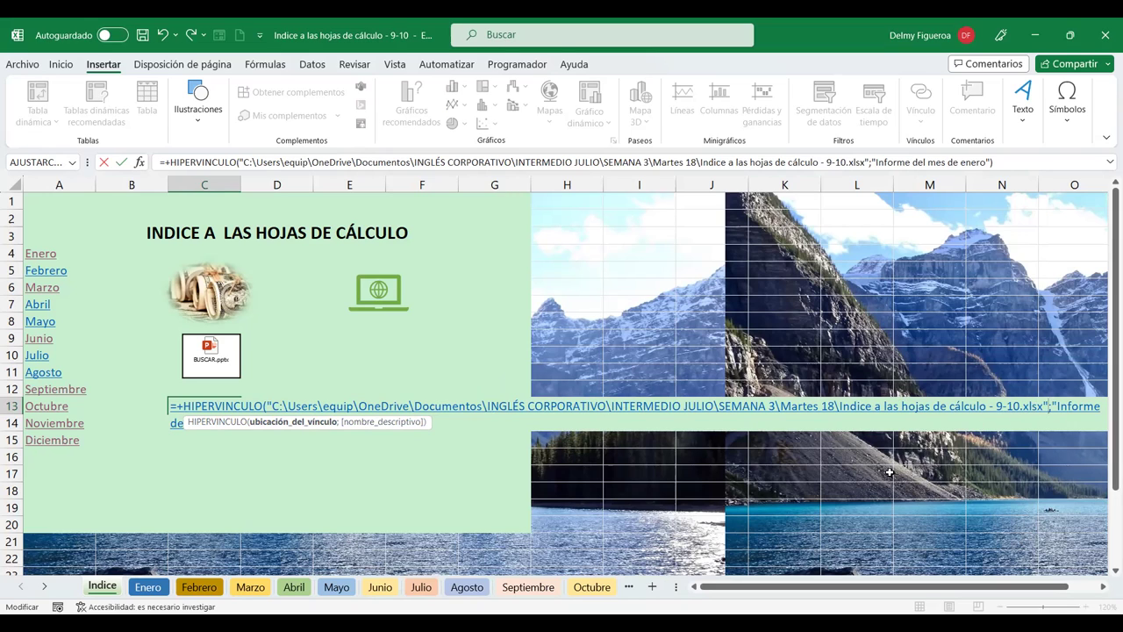
key("Return")
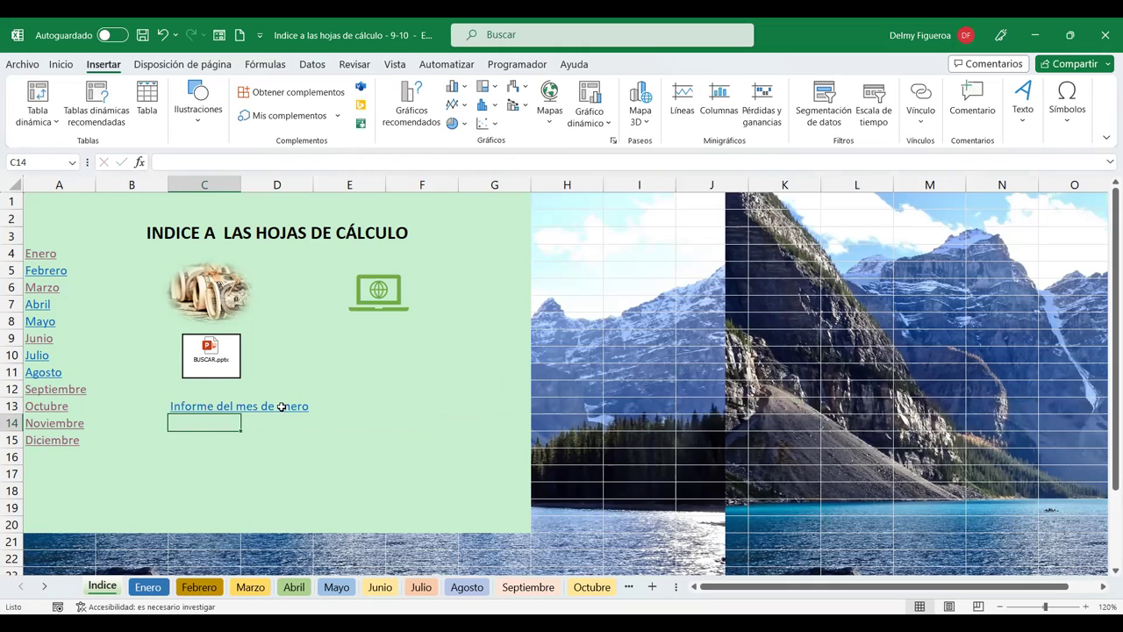
Step: Test the 'Informe del mes de enero' link, then reopen C13's formula and commit it unchanged
left_click(294, 406)
left_click(212, 408)
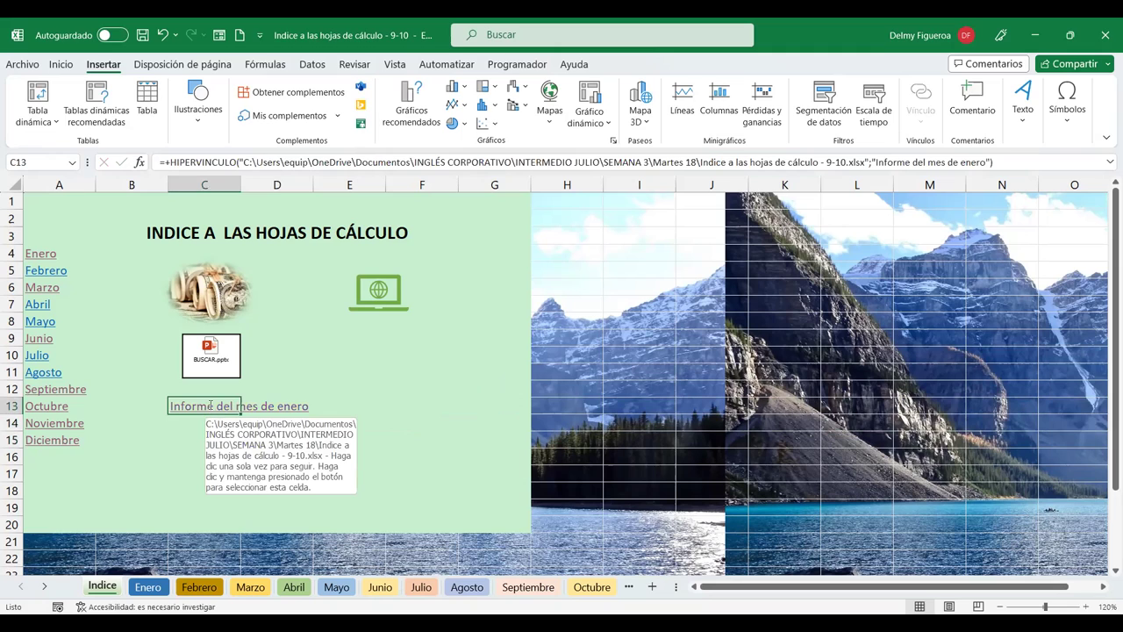
left_click(257, 474)
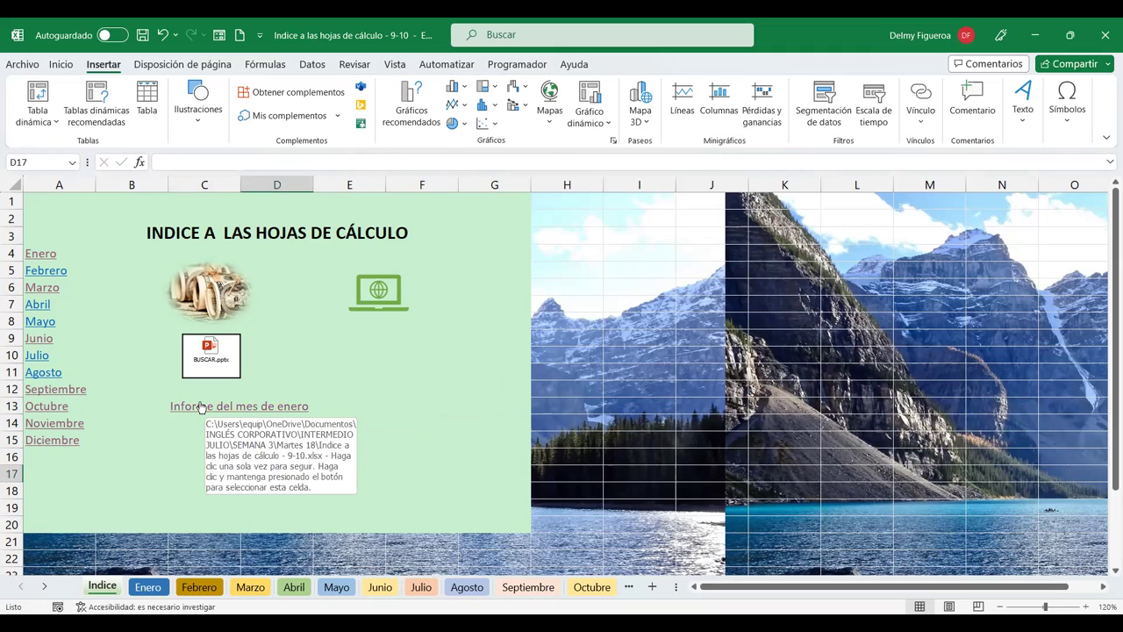
left_click(201, 408)
double_click(201, 409)
key("ctrl+a")
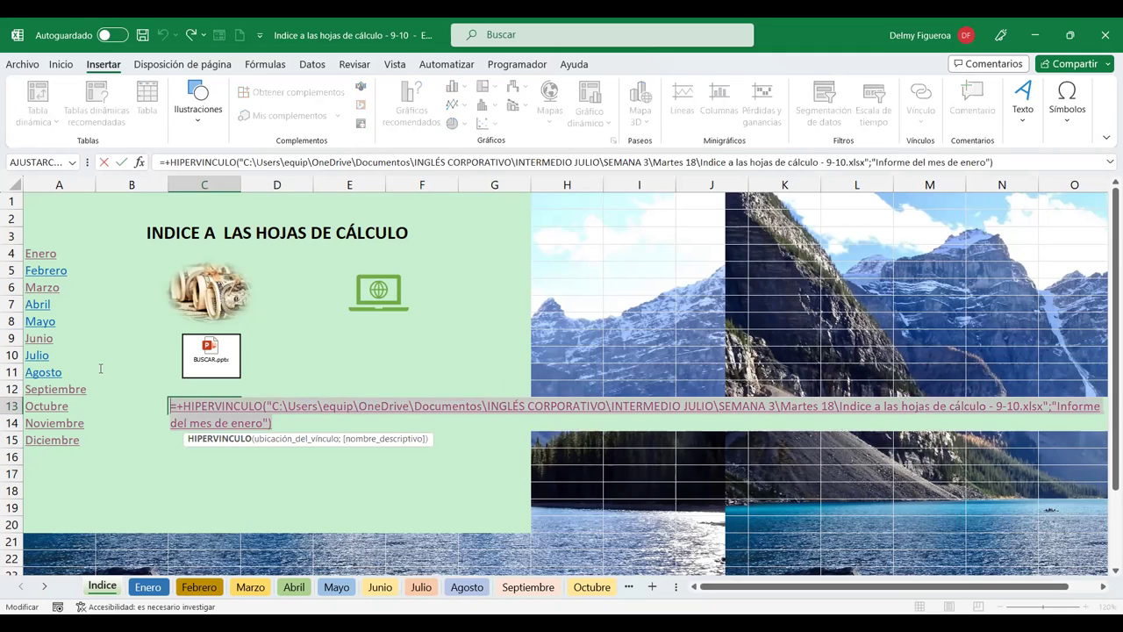
key("Return")
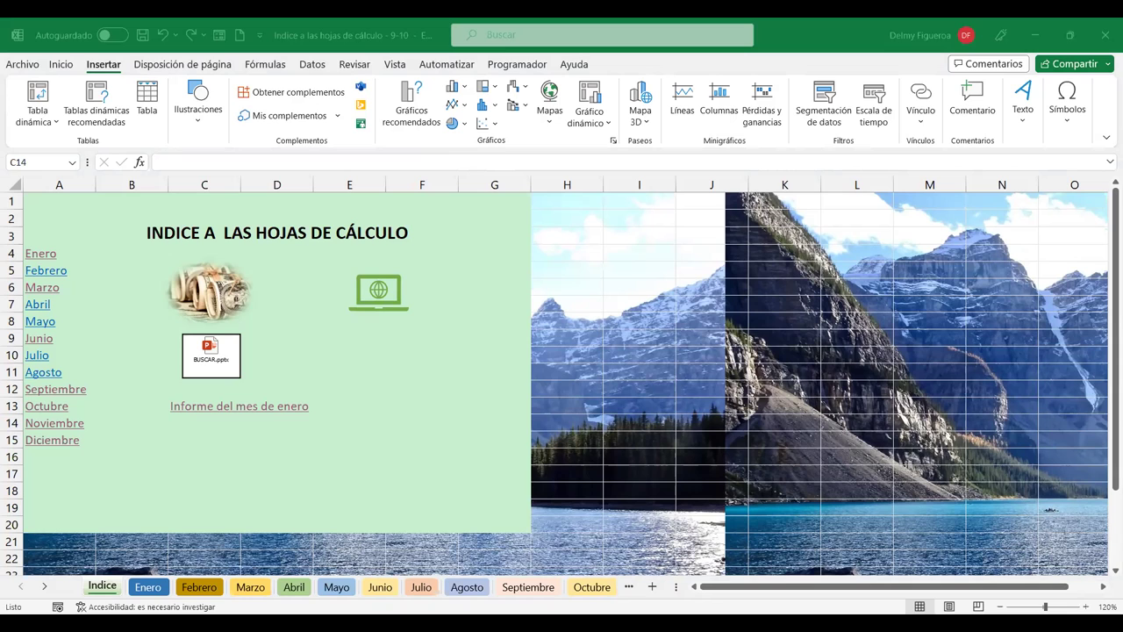
Step: Clear C13 and enter a HIPERVINCULO formula with the pasted Validacion de datos - 9-10.xlsx path
left_click(206, 408)
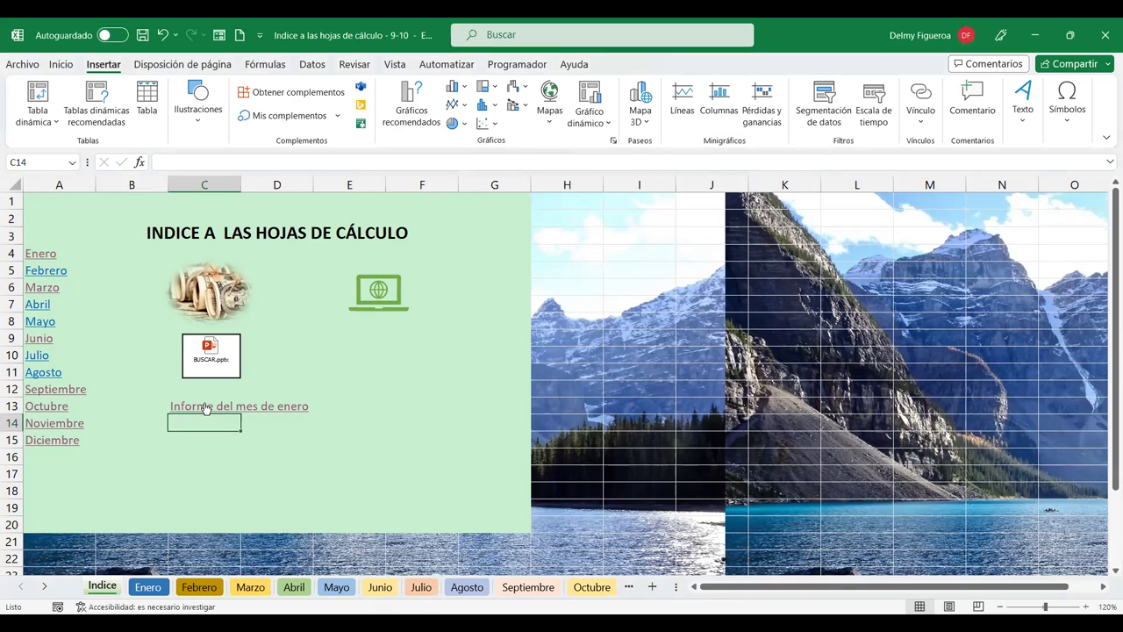
key("Up")
key("F2")
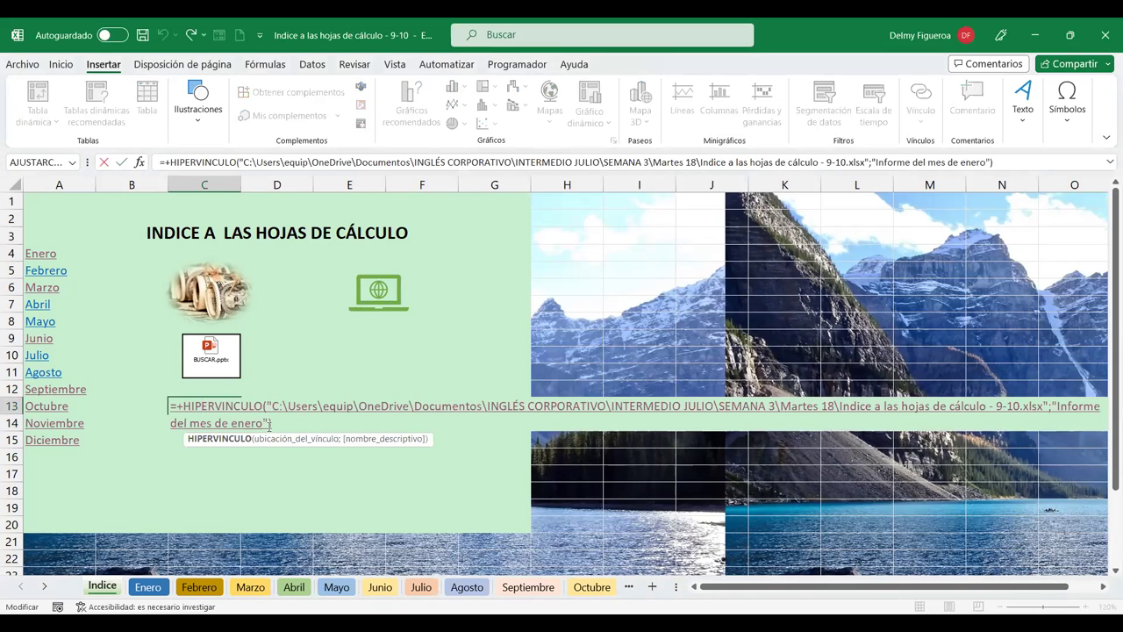
left_click(265, 471)
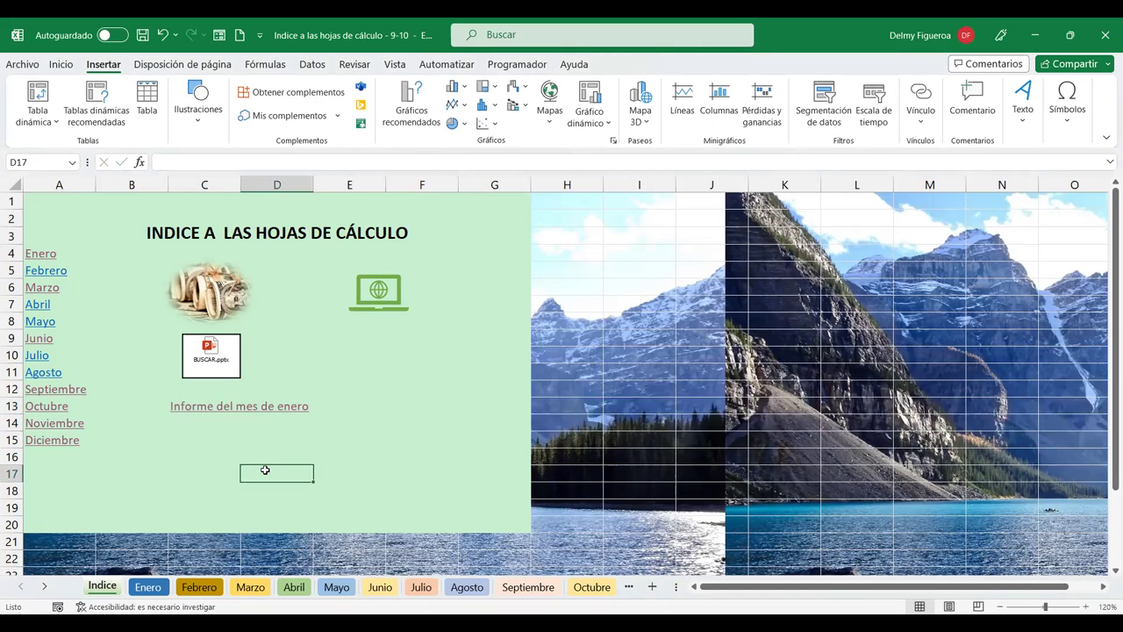
key("Up")
key("Up")
key("Up")
key("Up")
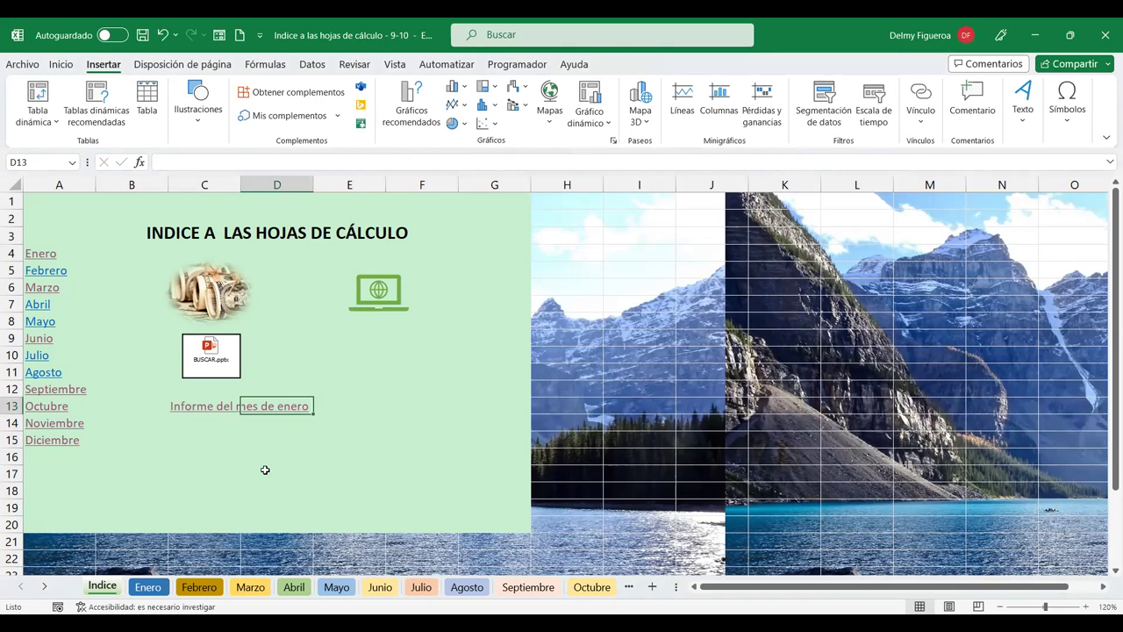
key("Left")
key("Delete")
type("+")
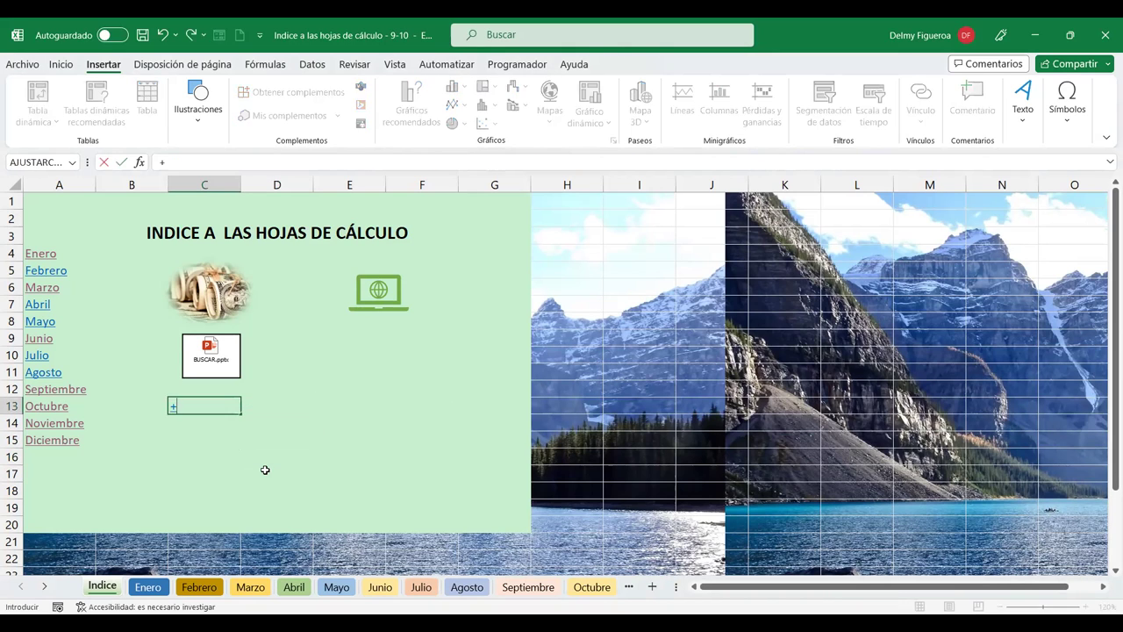
type("hiperv")
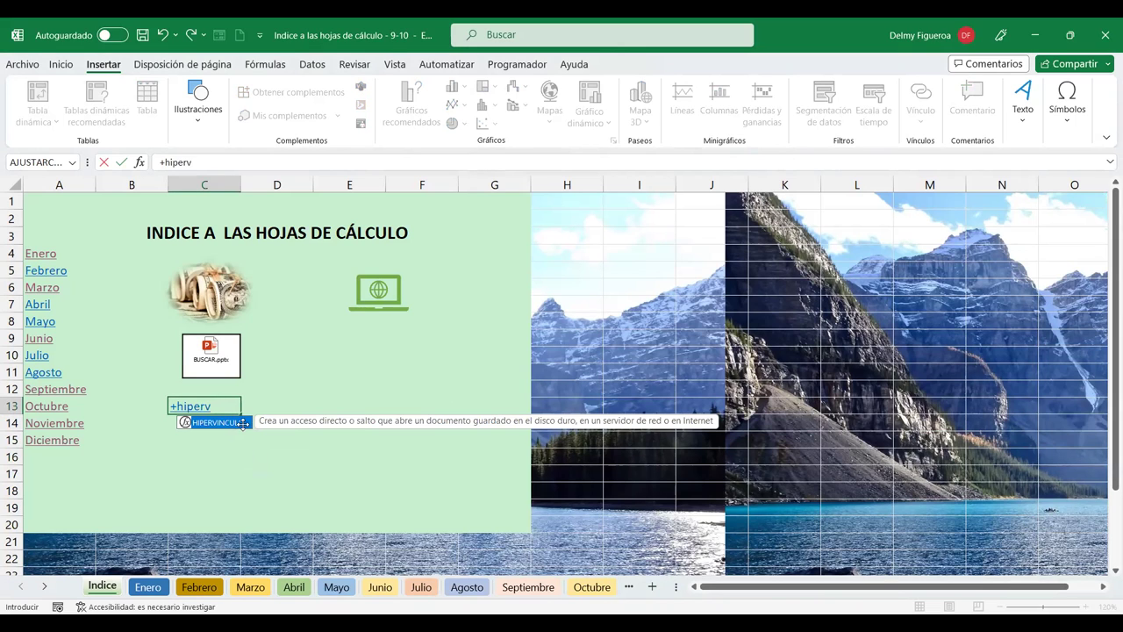
double_click(219, 422)
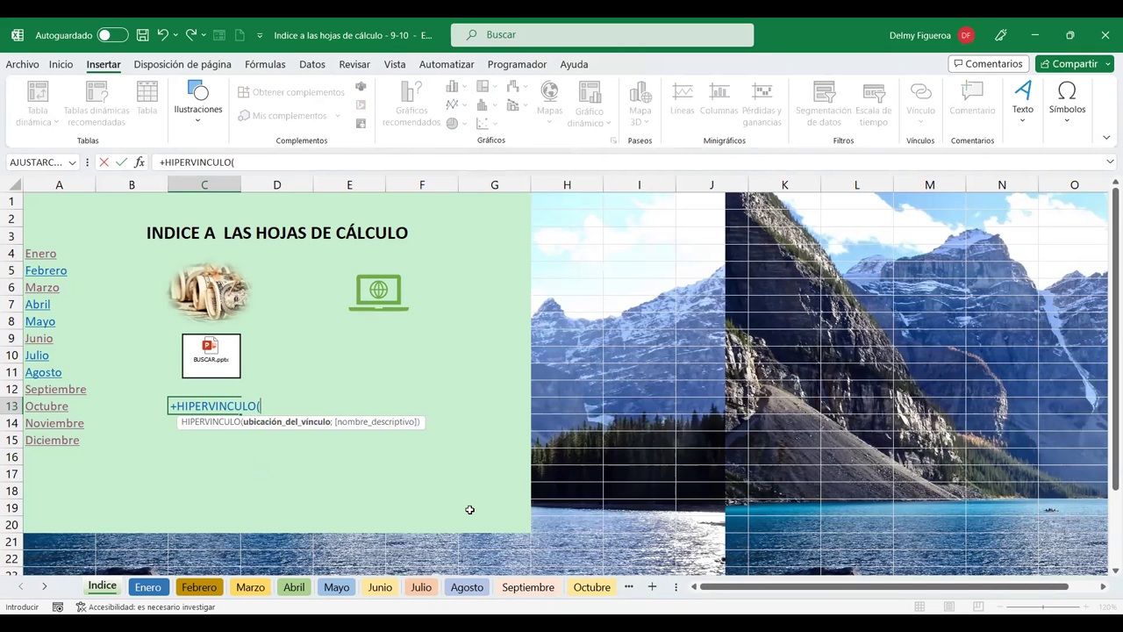
type("\"C:\\Users\\equip\\OneDrive\\Documentos\\INGLÉS CORPORATIVO\\INTERMEDIO JULIO\\SEMANA 3\\Lunes 17\\Validacion de datos - 9-10.xlsx\"")
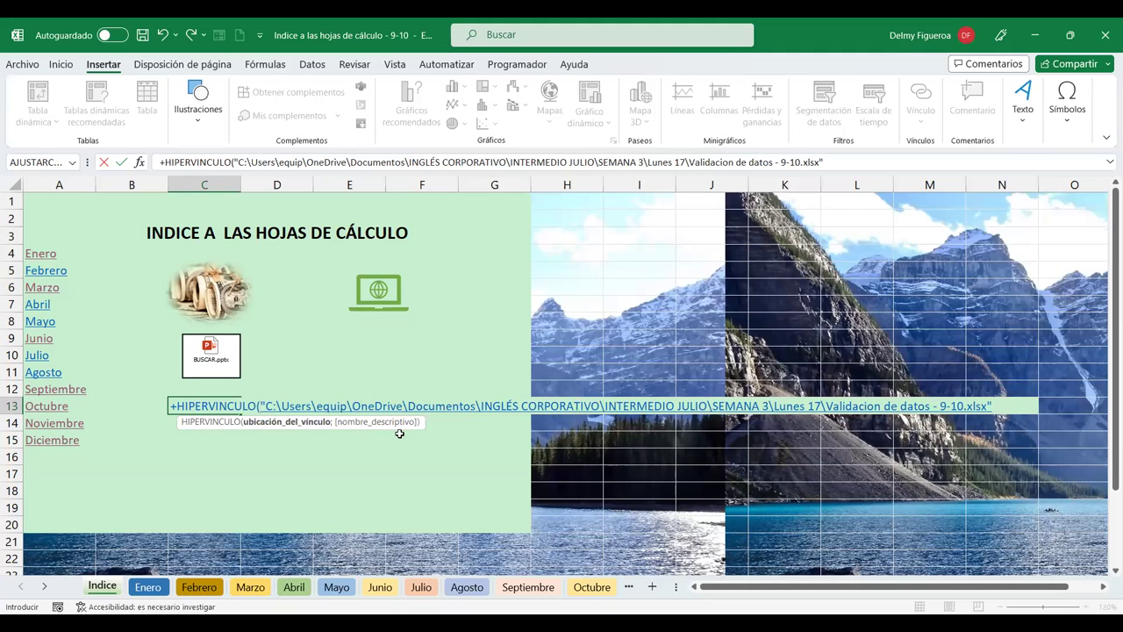
key("Return")
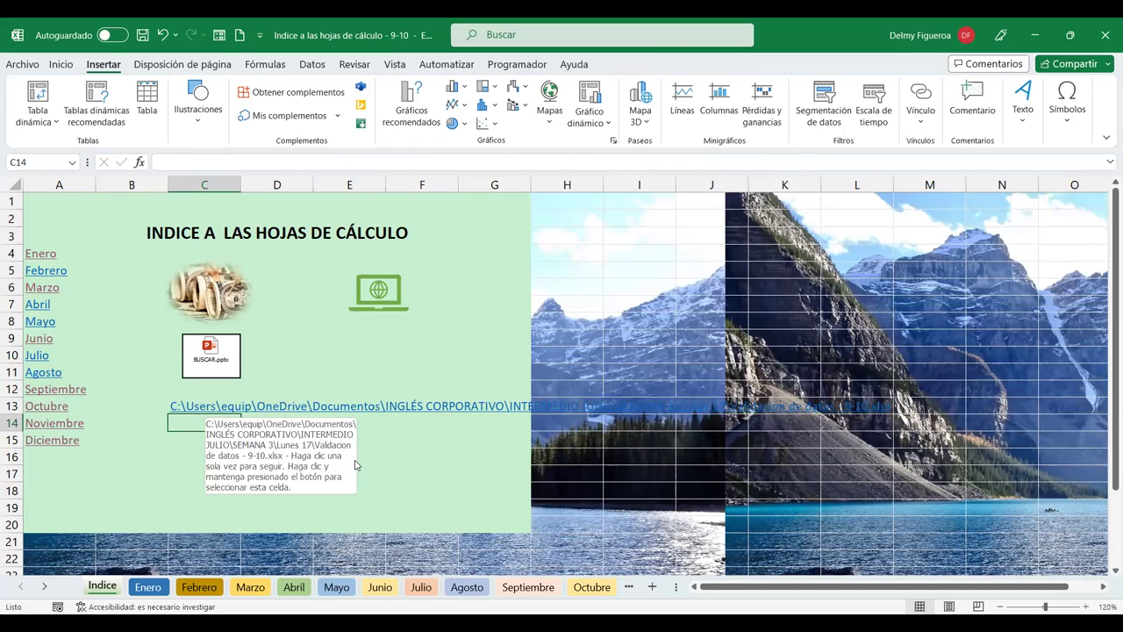
key("Up")
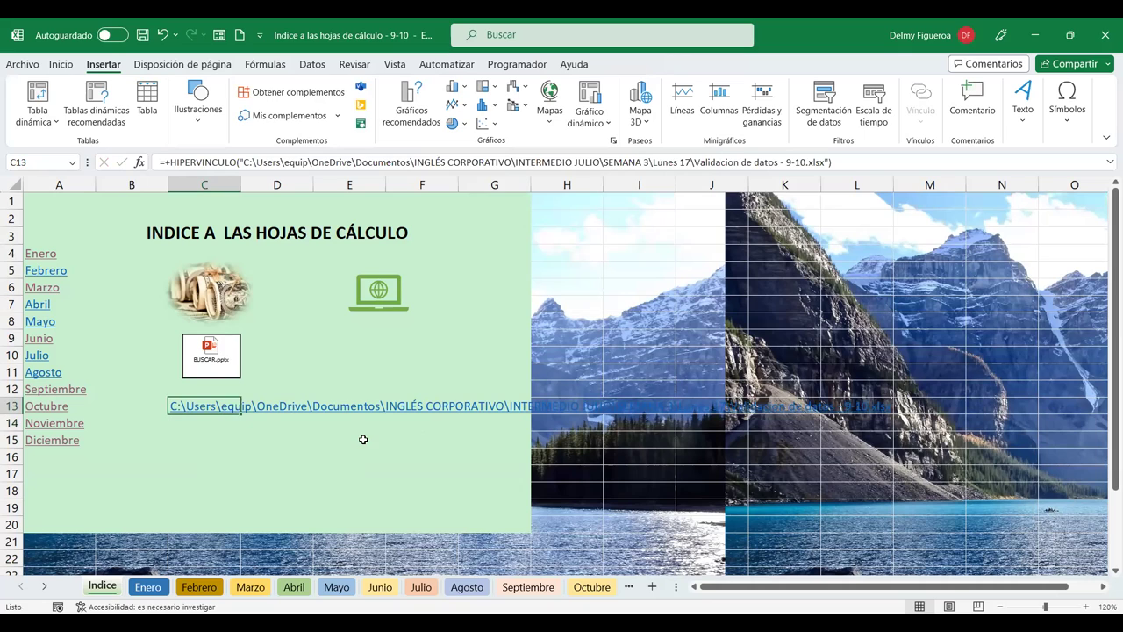
Step: Test the new link, then append Validación as the formula's display name
left_click(199, 407)
key("F2")
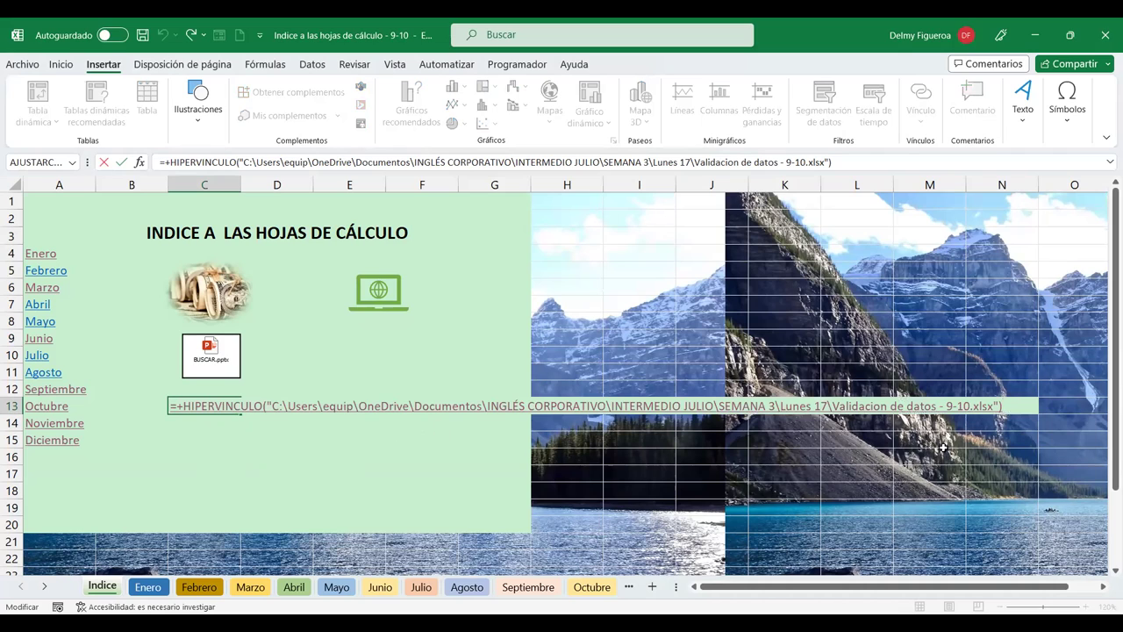
left_click(836, 163)
key("Left")
key("Left")
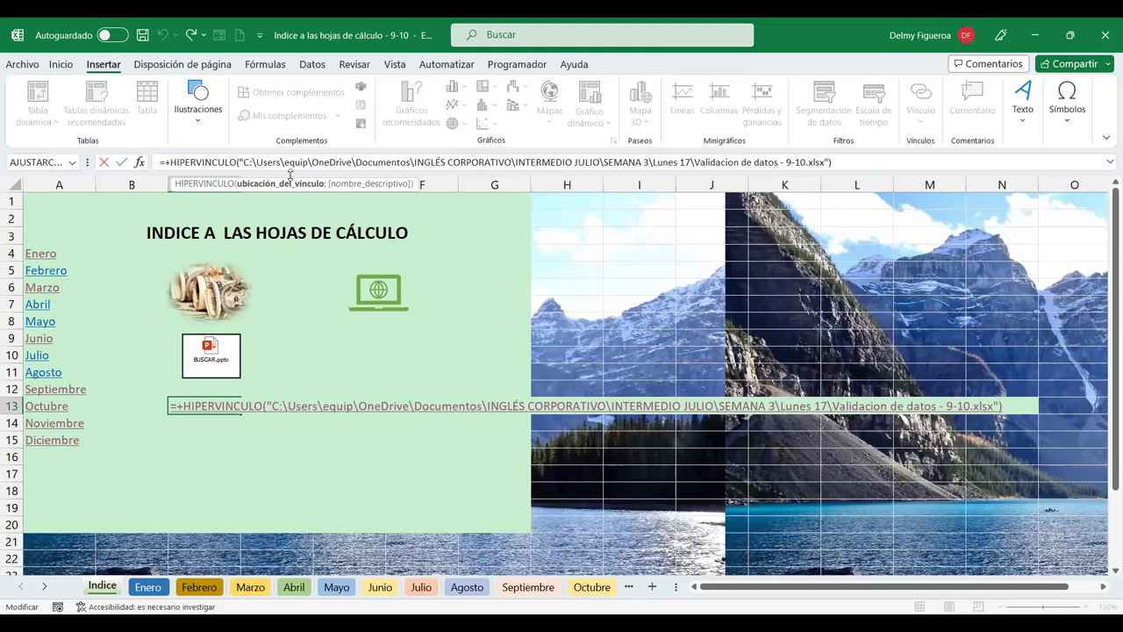
type(";")
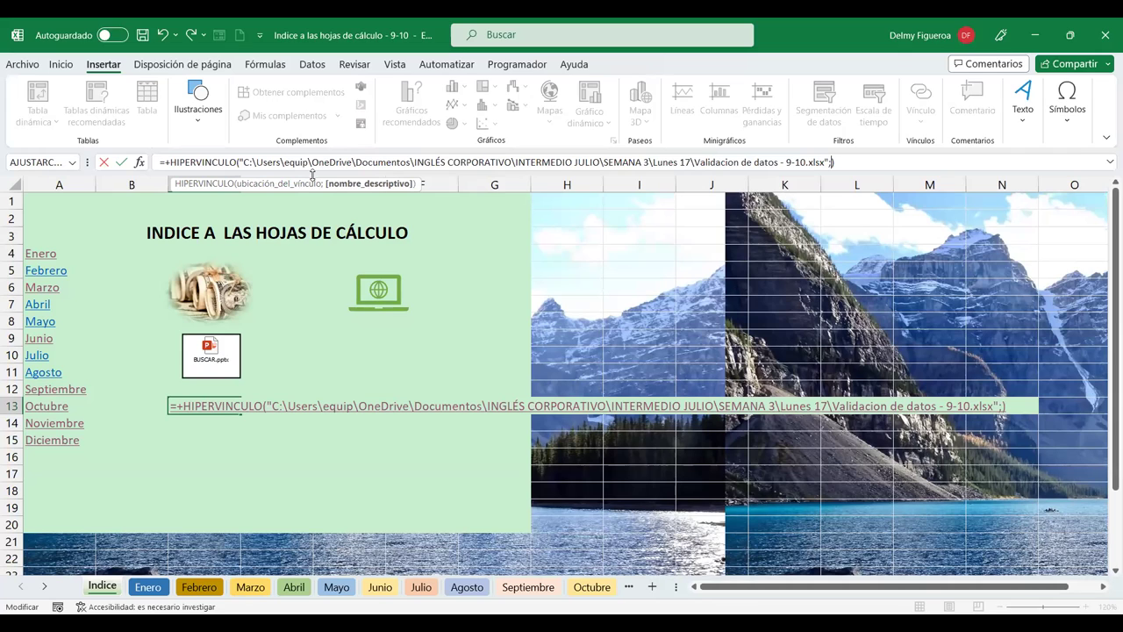
type("Validación)")
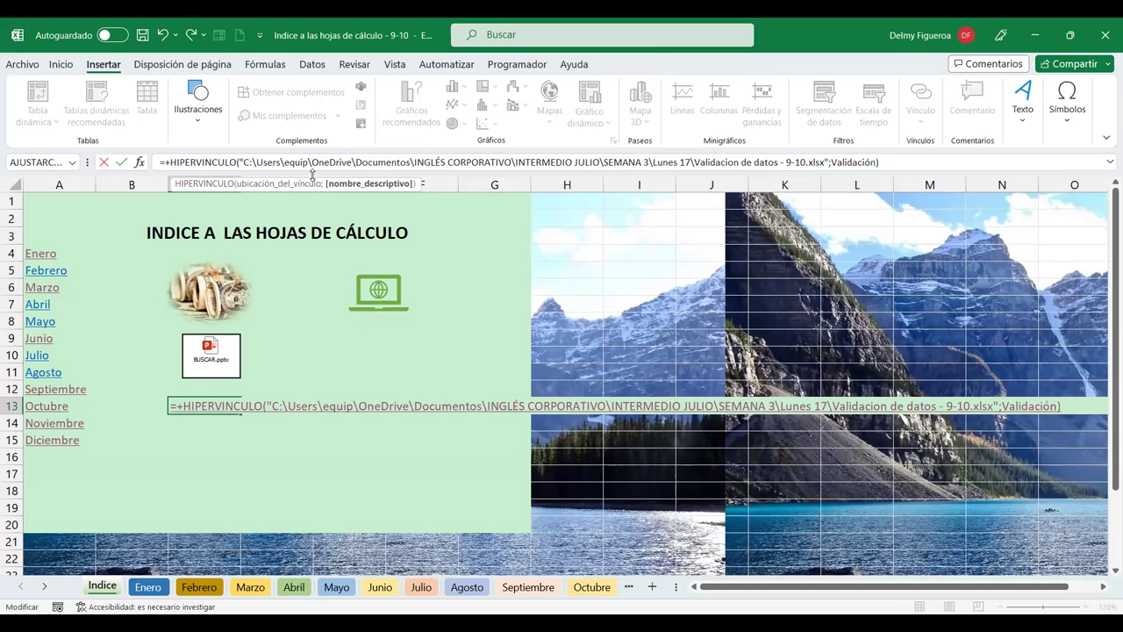
key("Return")
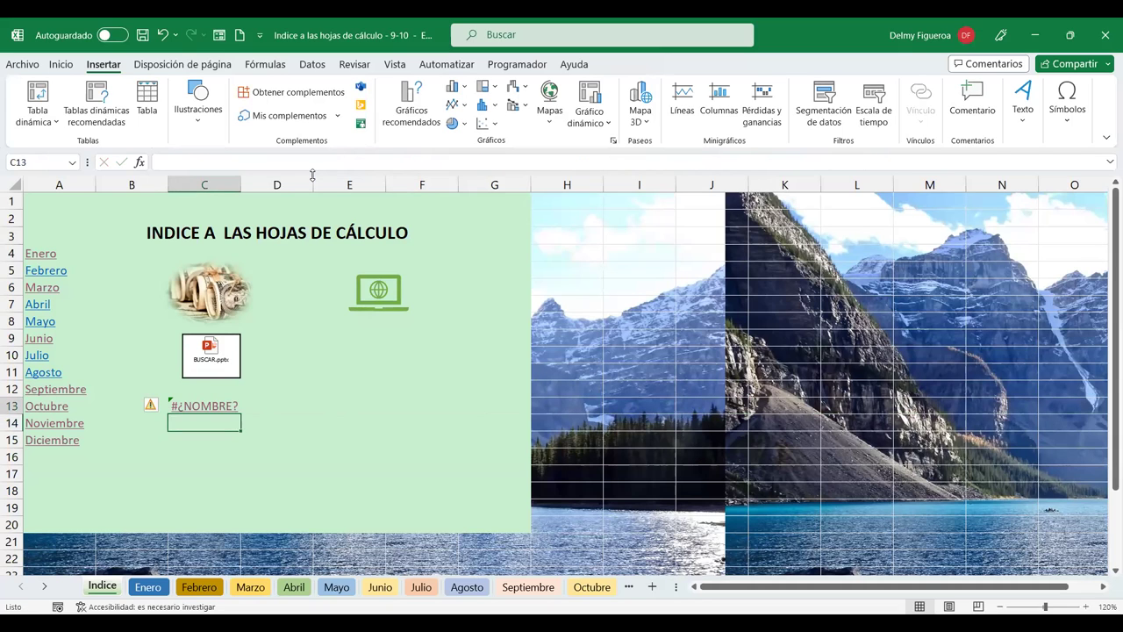
Step: Fix the #¿NOMBRE? error by wrapping Validación in quotation marks
key("Up")
key("F2")
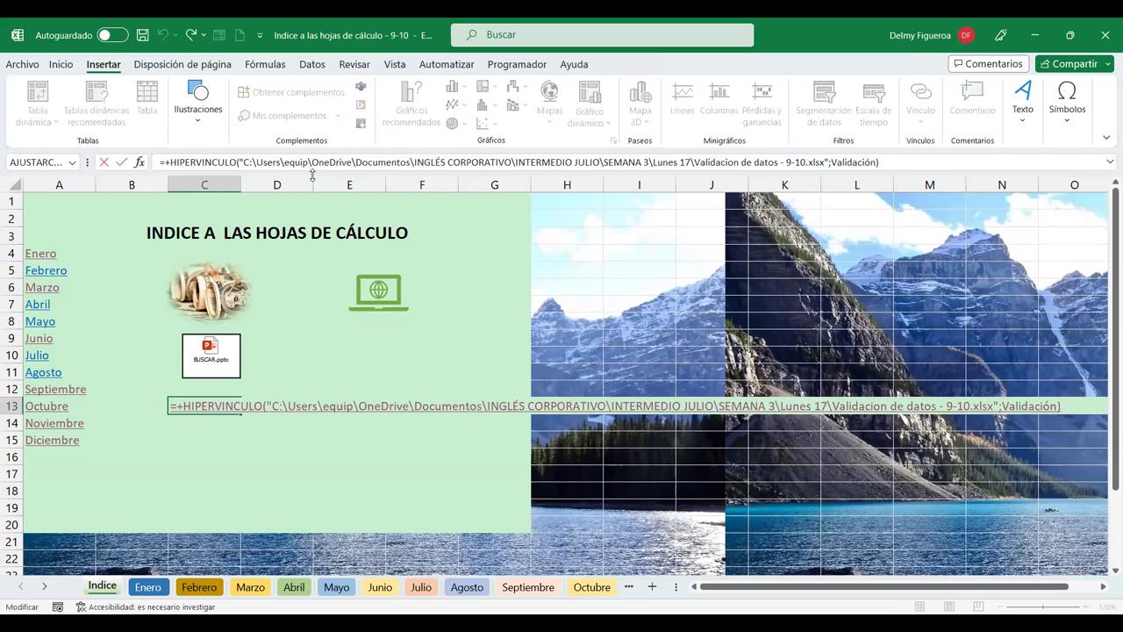
left_click(835, 161)
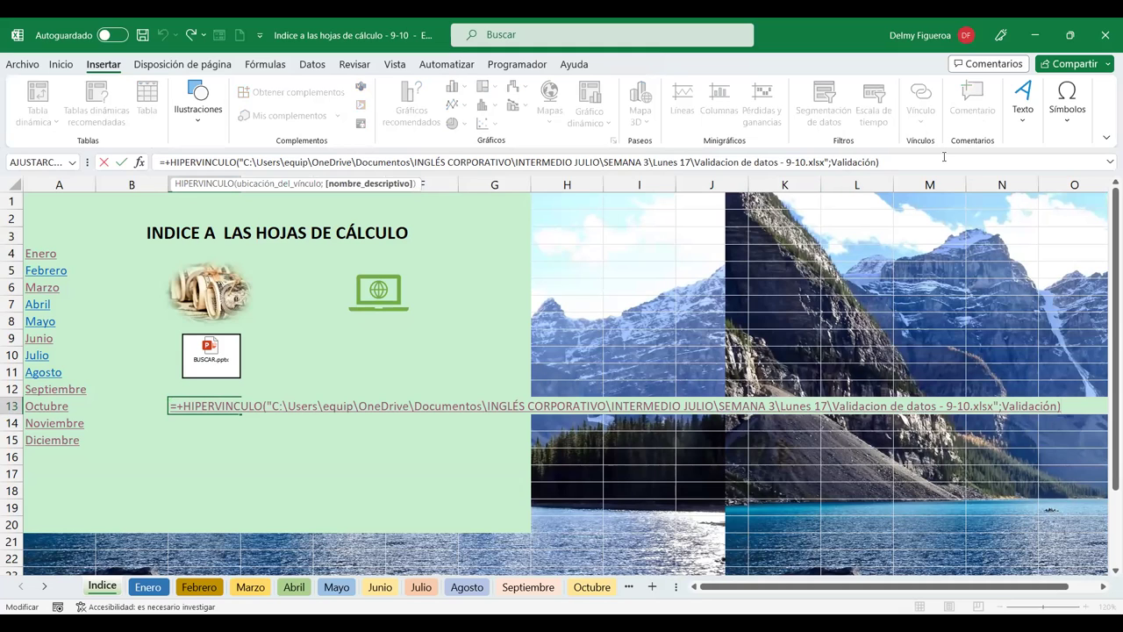
type("\"")
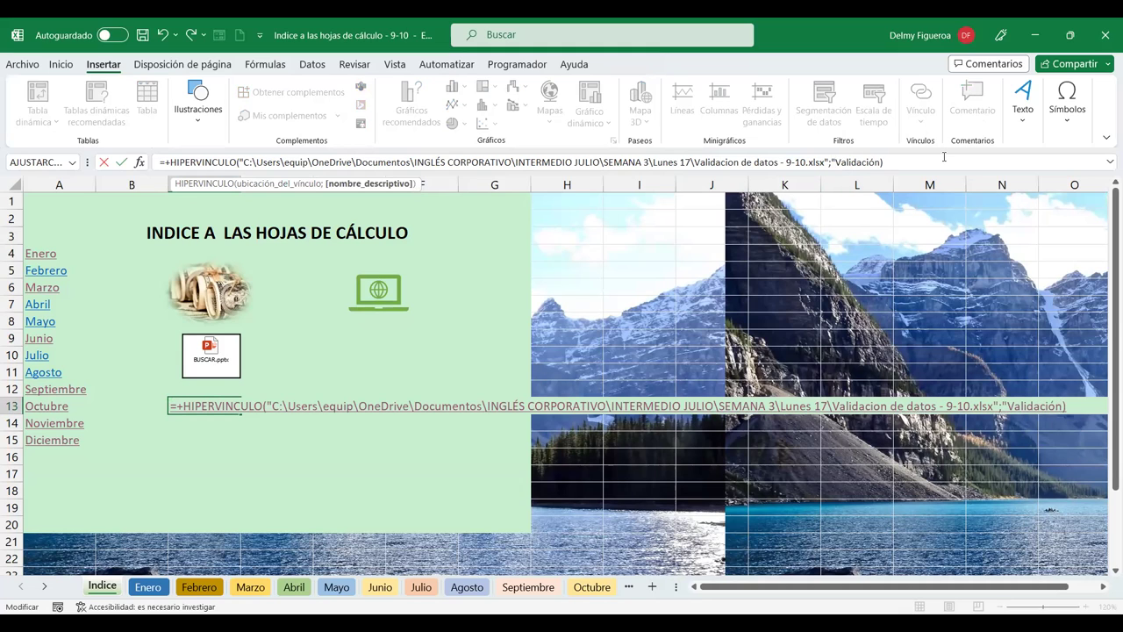
key("Right")
key("Right")
key("Right")
type("\"")
key("Return")
Step: Check the finished Validación link and select cell E9
key("Up")
key("Down")
key("Up")
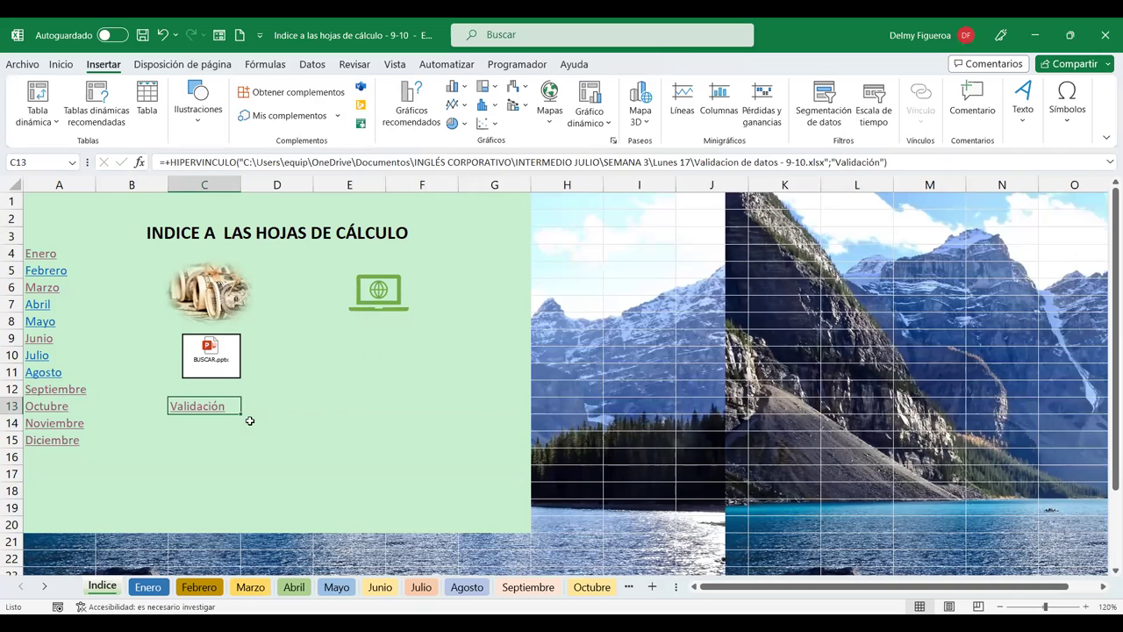
left_click(250, 421)
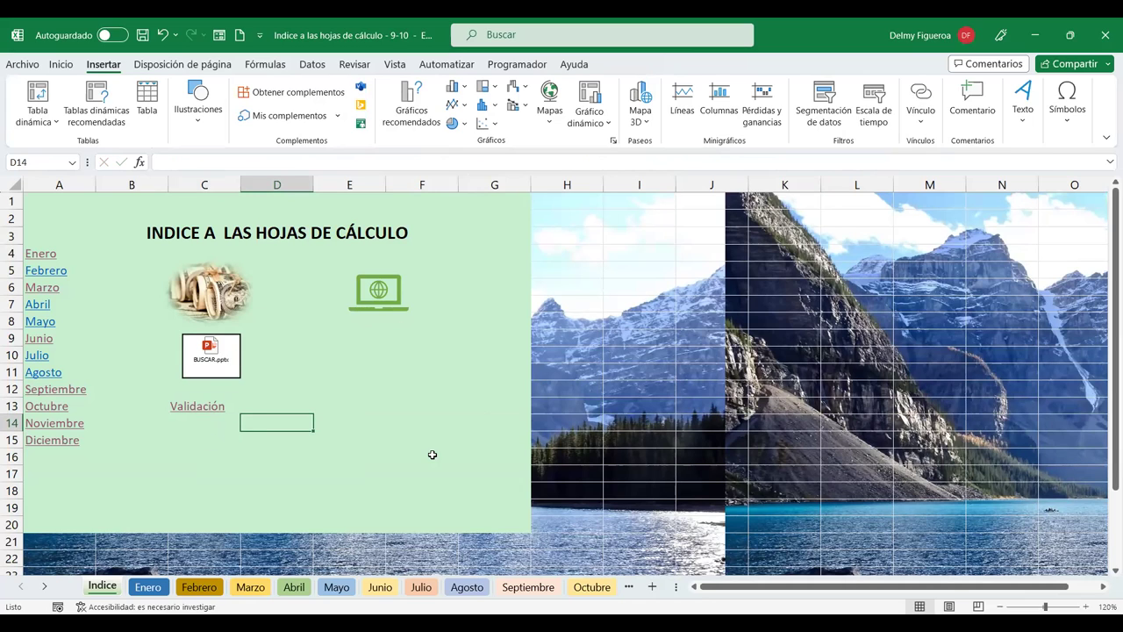
left_click(204, 423)
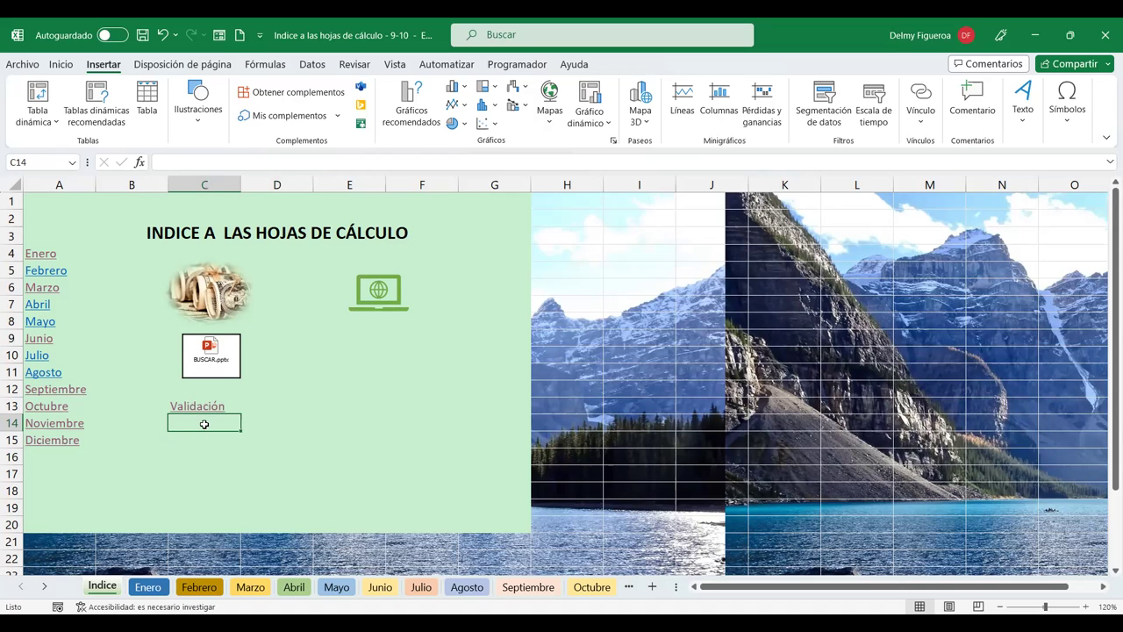
left_click(250, 457)
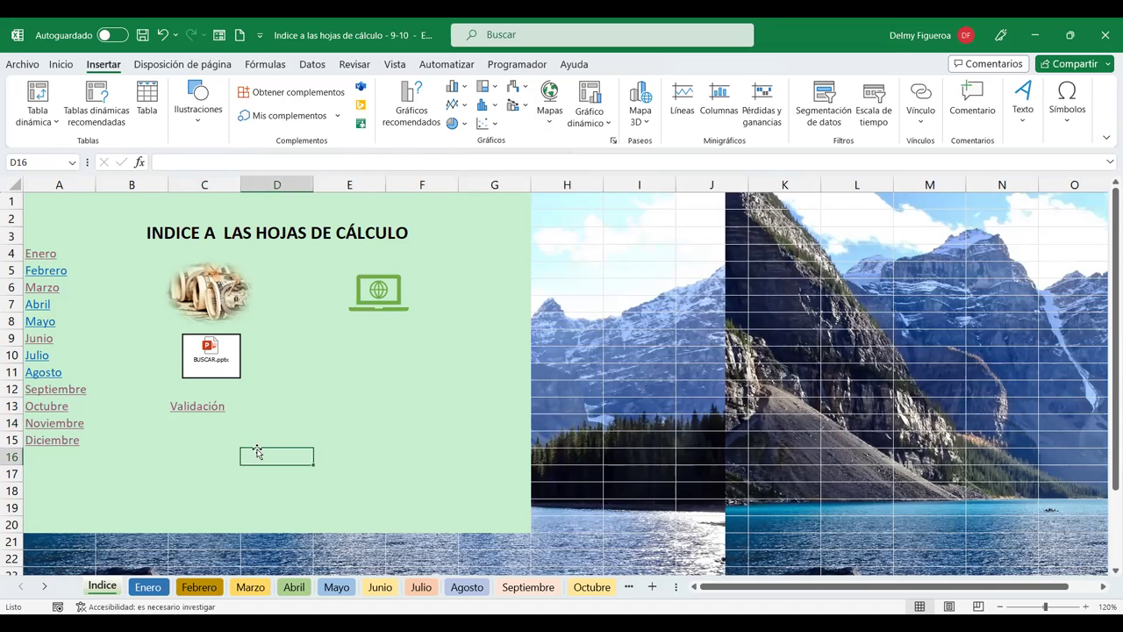
left_click(304, 375)
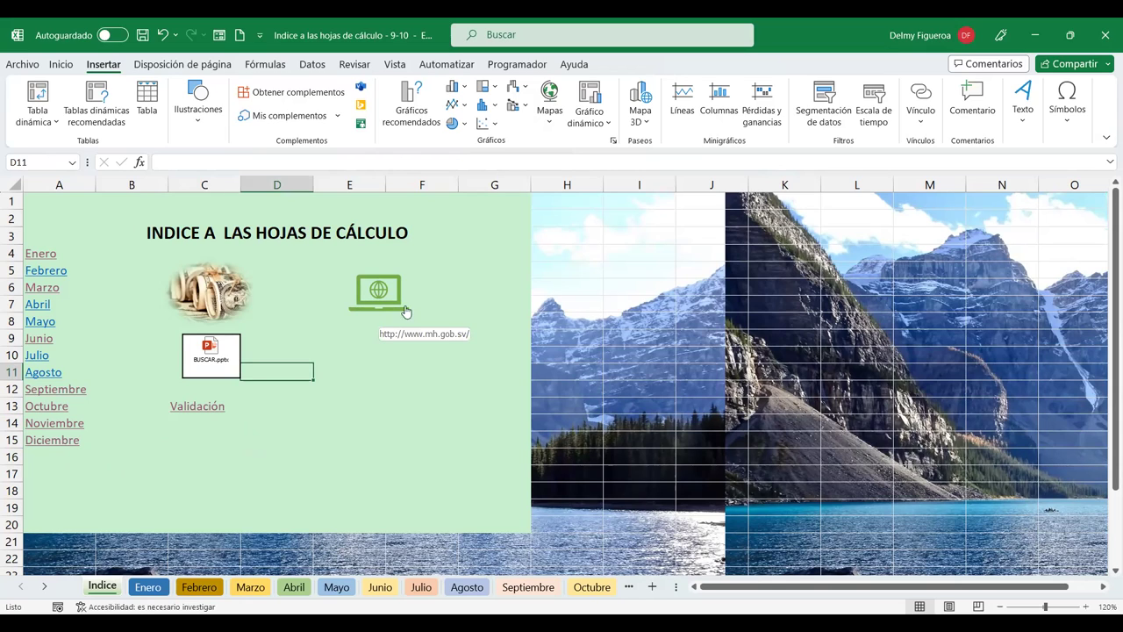
left_click(419, 333)
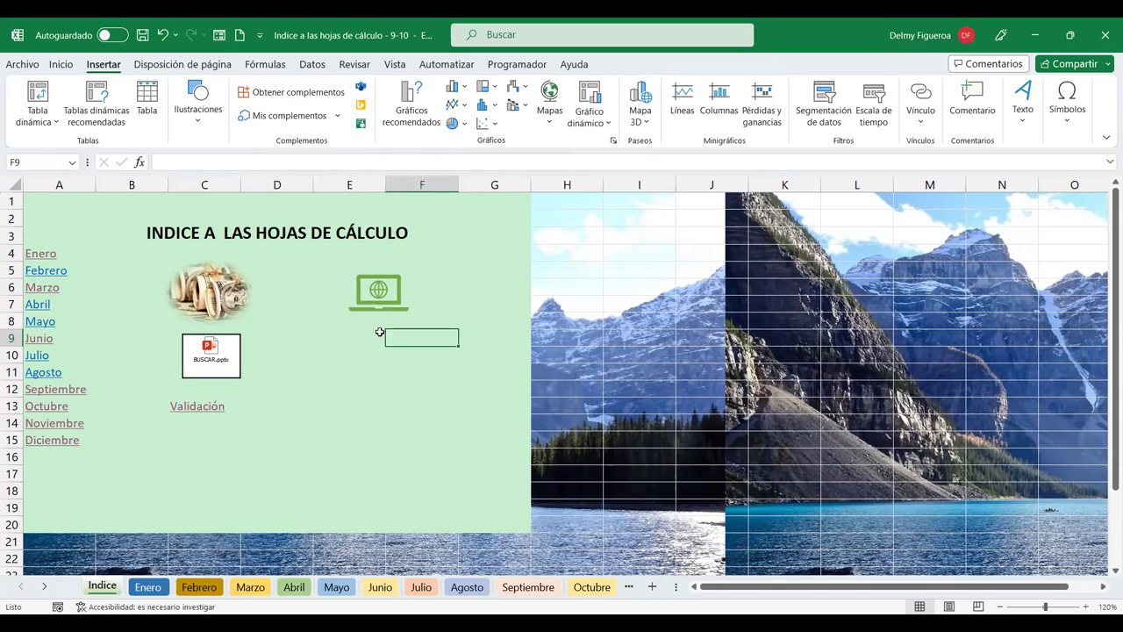
left_click(357, 334)
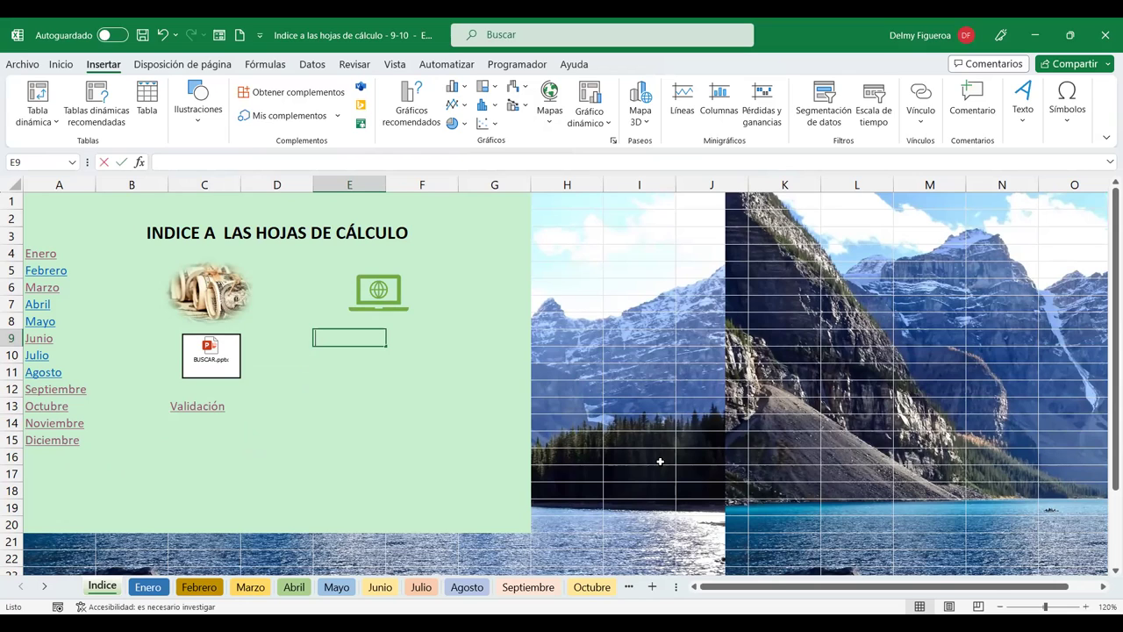
Step: Enter Informe financiero, Gráfico estadístico and Ventas trimestrales in E9:E11 and autofit column E
type("Informe finan")
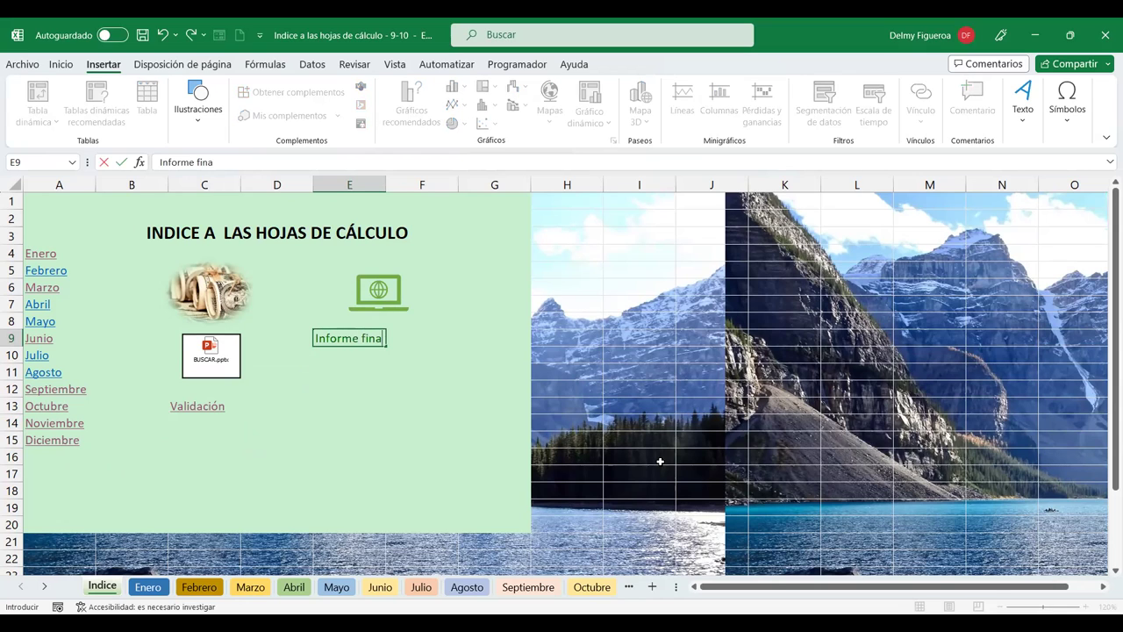
type("ciero")
key("Return")
type("Gráfico estadístico")
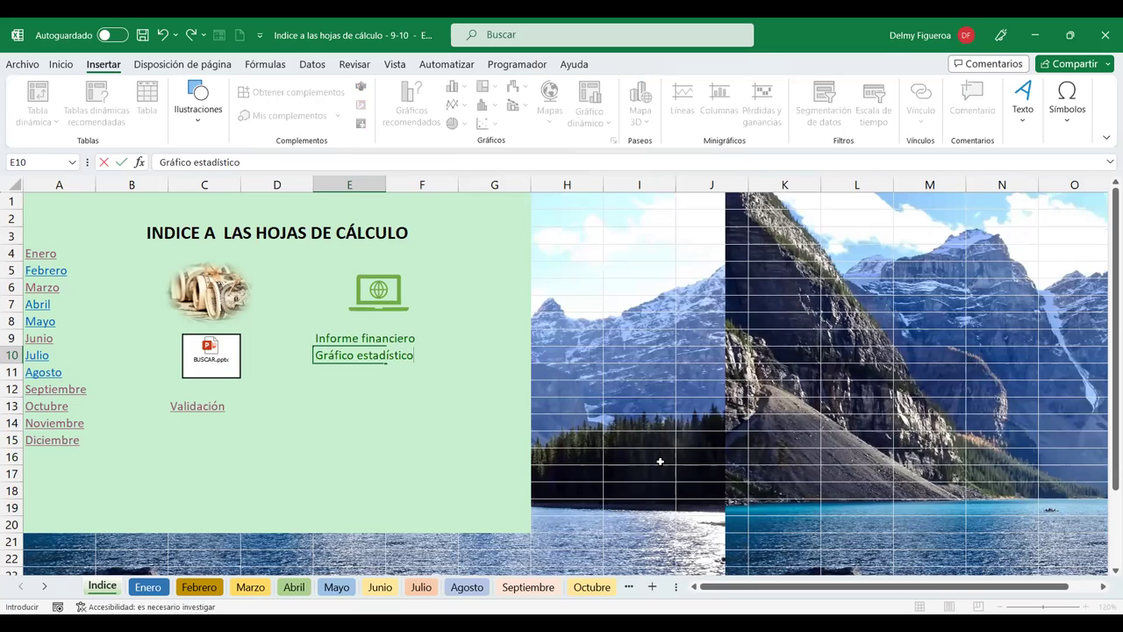
key("Return")
key("Up")
key("Up")
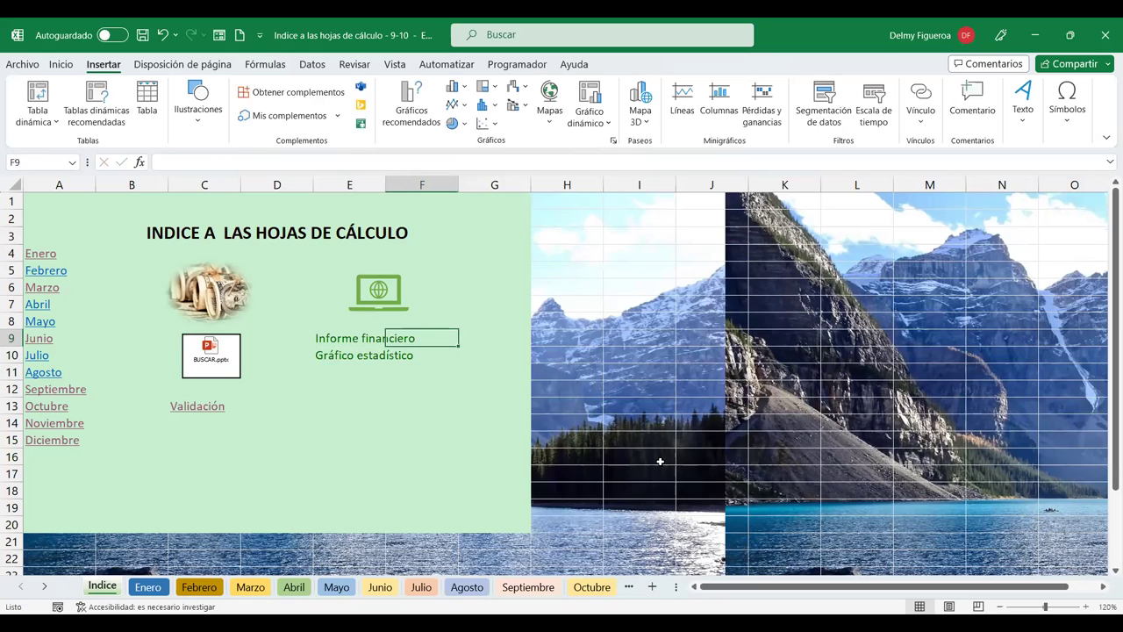
double_click(387, 185)
left_click(477, 339)
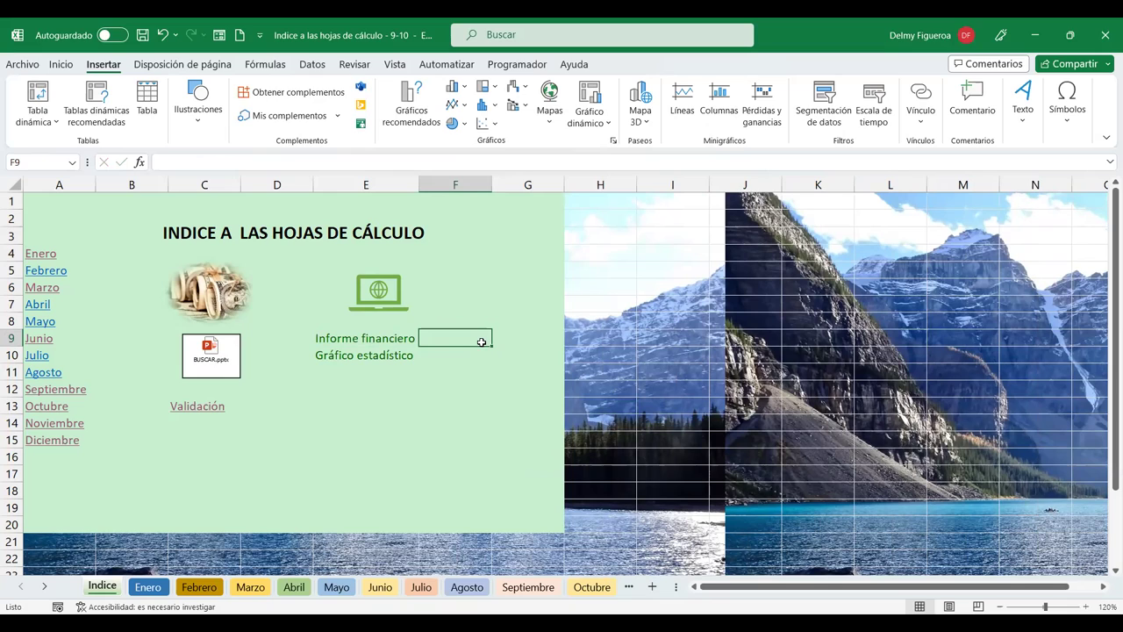
left_click(329, 373)
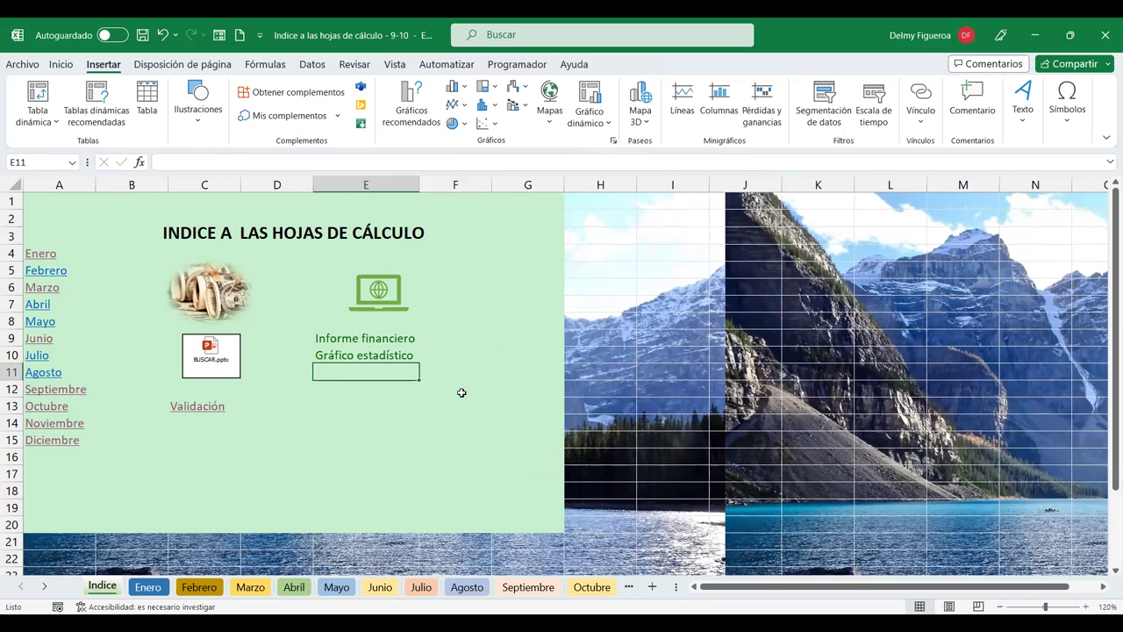
type("Ventas trimestrales")
key("Return")
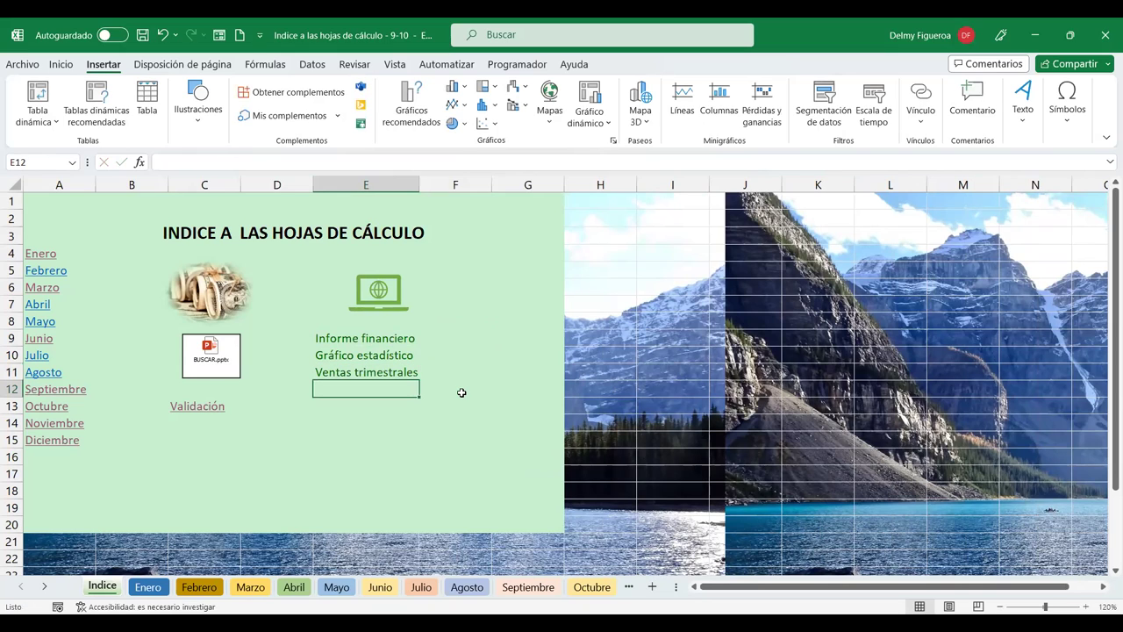
Step: Test the Validación link and select F9 for the file path
left_click(454, 337)
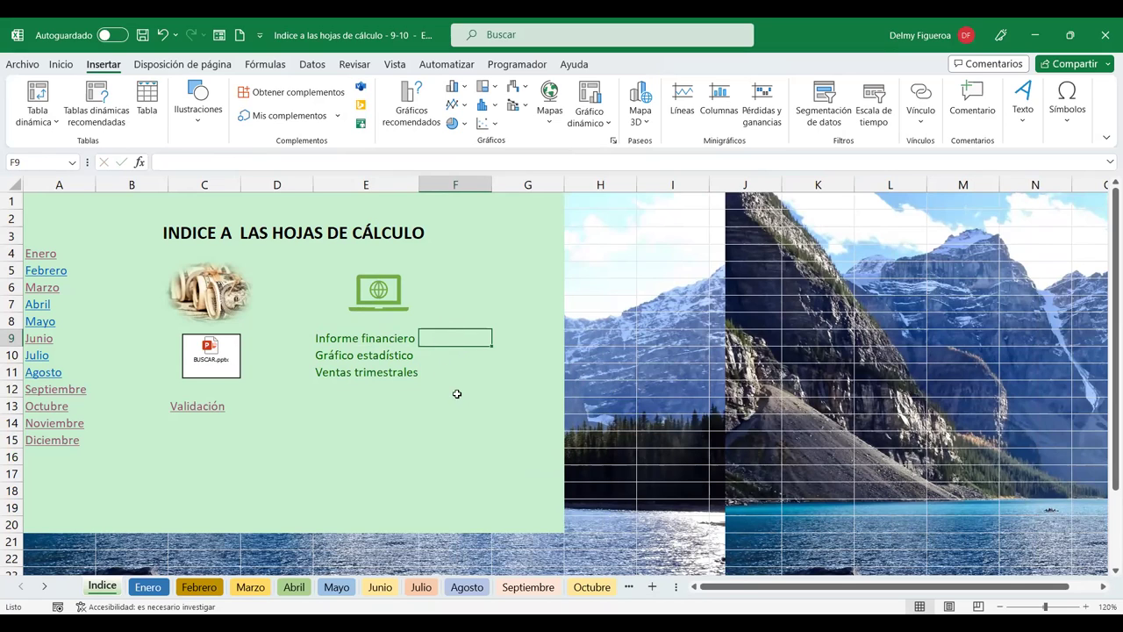
left_click(189, 406)
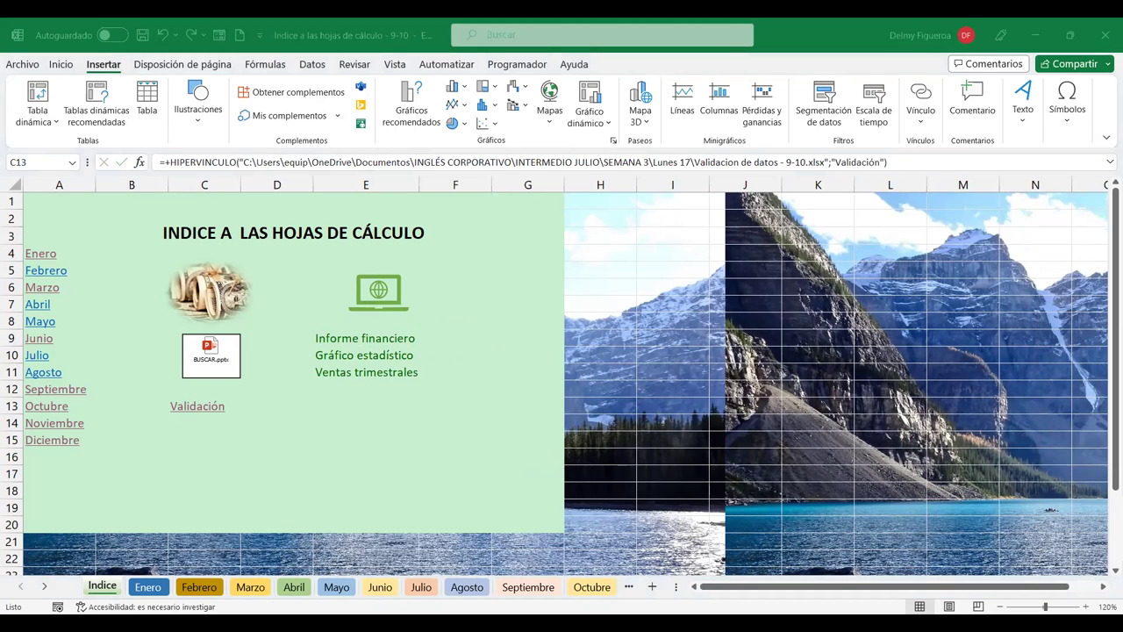
left_click(455, 337)
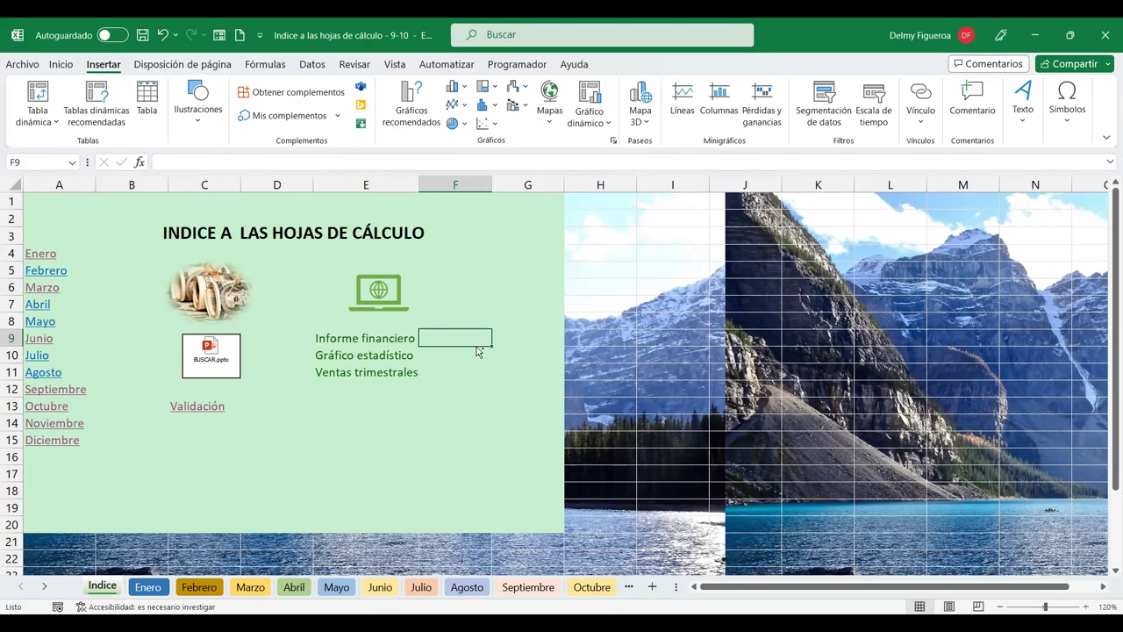
Step: Paste the workbook path into F9, F10 and F11
type("C:\\Users\\equip\\OneDrive\\Documentos\\INGLÉS CORPORATIVO\\INTERMEDIO JULIO\\SEMANA 3\\Lunes 17\\Validacion de datos - 9-10.xlsx")
left_click(460, 358)
type("C:\\Users\\equip\\OneDrive\\Documentos\\INGLÉS CORPORATIVO\\INTERMEDIO JULIO\\SEMANA 3\\Lunes 17\\Validacion de datos - 9-10.xlsx")
left_click(452, 373)
type("C:\\Users\\equip\\OneDrive\\Documentos\\INGLÉS CORPORATIVO\\INTERMEDIO JULIO\\SEMANA 3\\Lunes 17\\Validacion de datos - 9-10.xlsx")
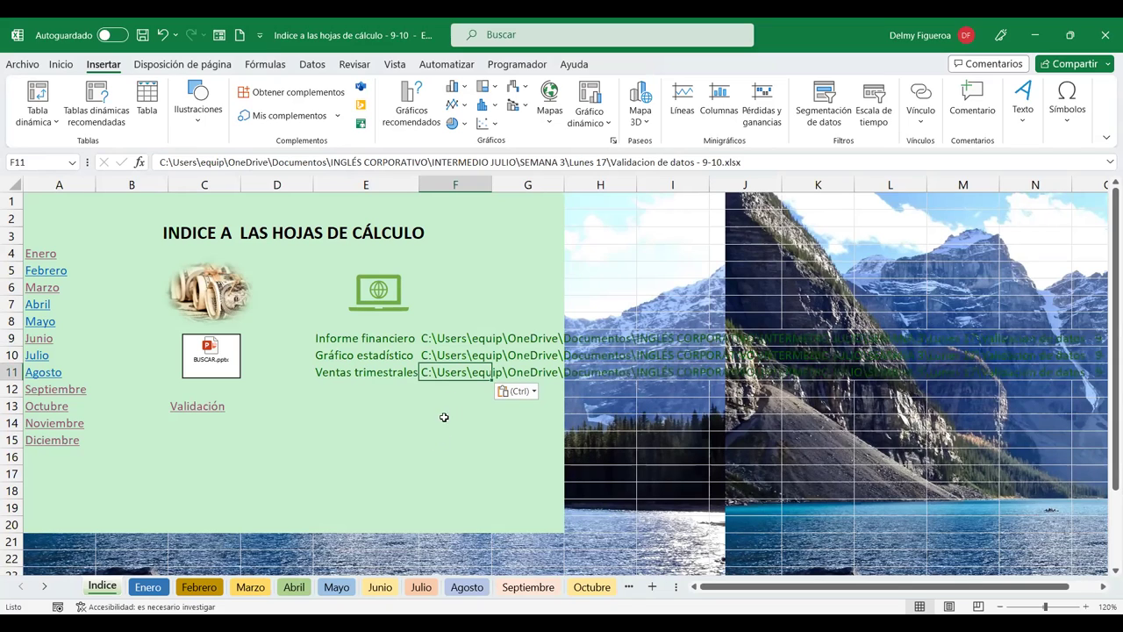
Step: Enter =+HIPERVINCULO(F9;E9) in E13 for the Informe financiero link
left_click(341, 403)
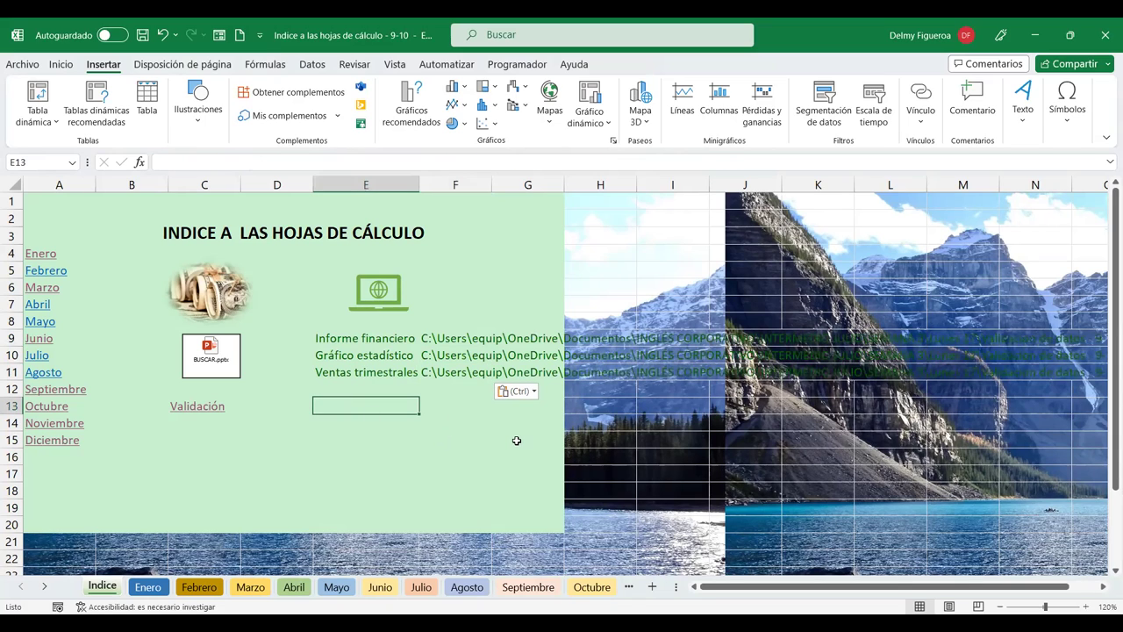
type("+")
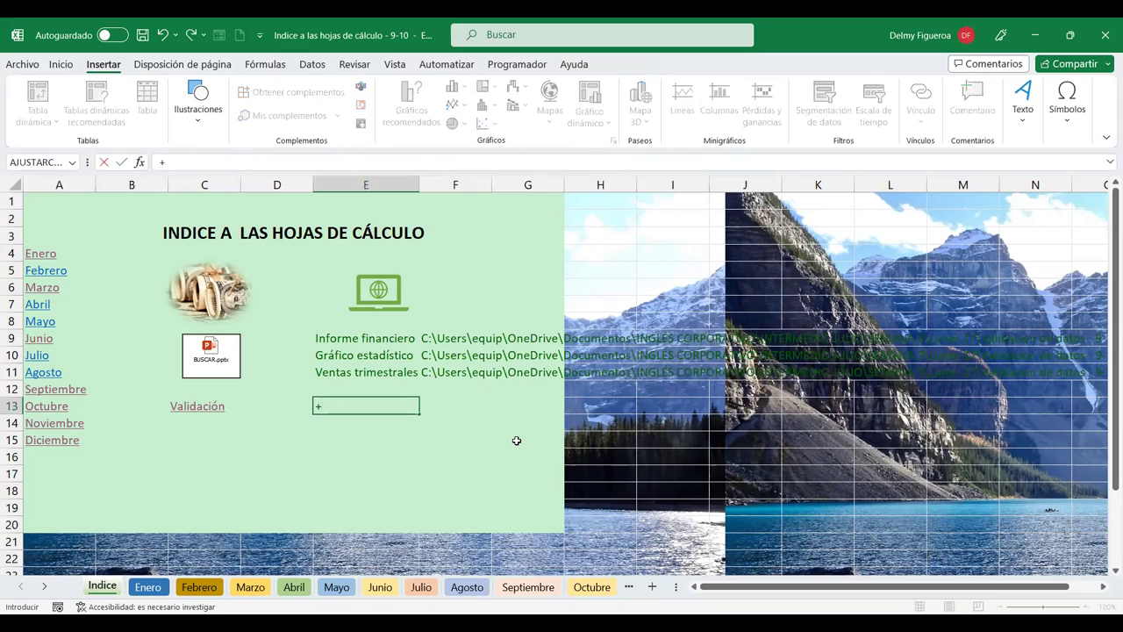
type("hiper")
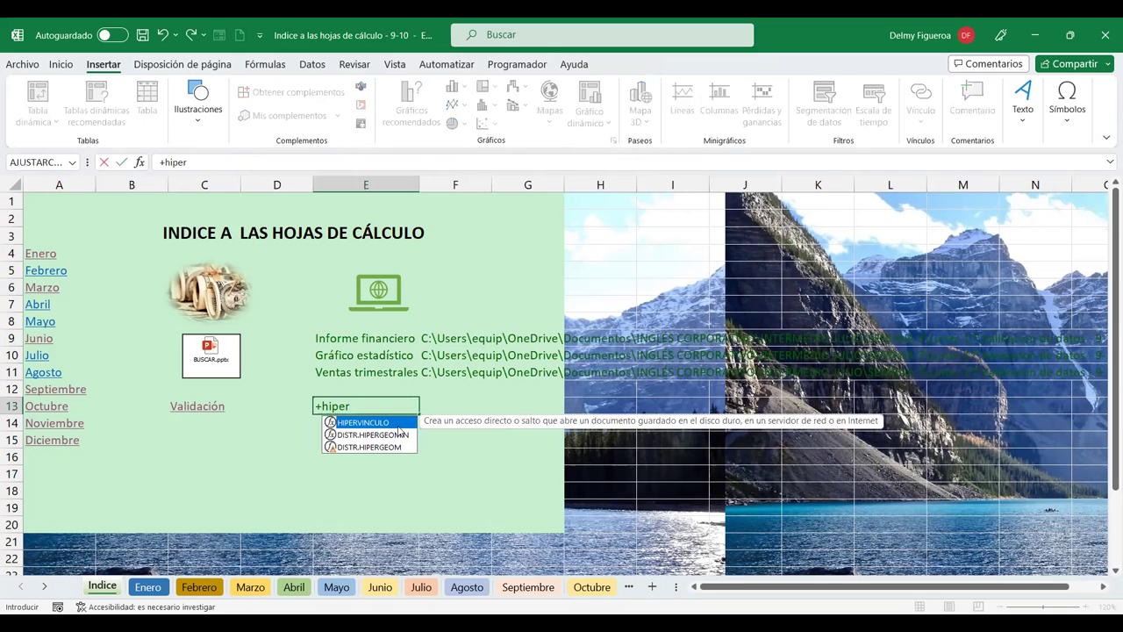
key("Tab")
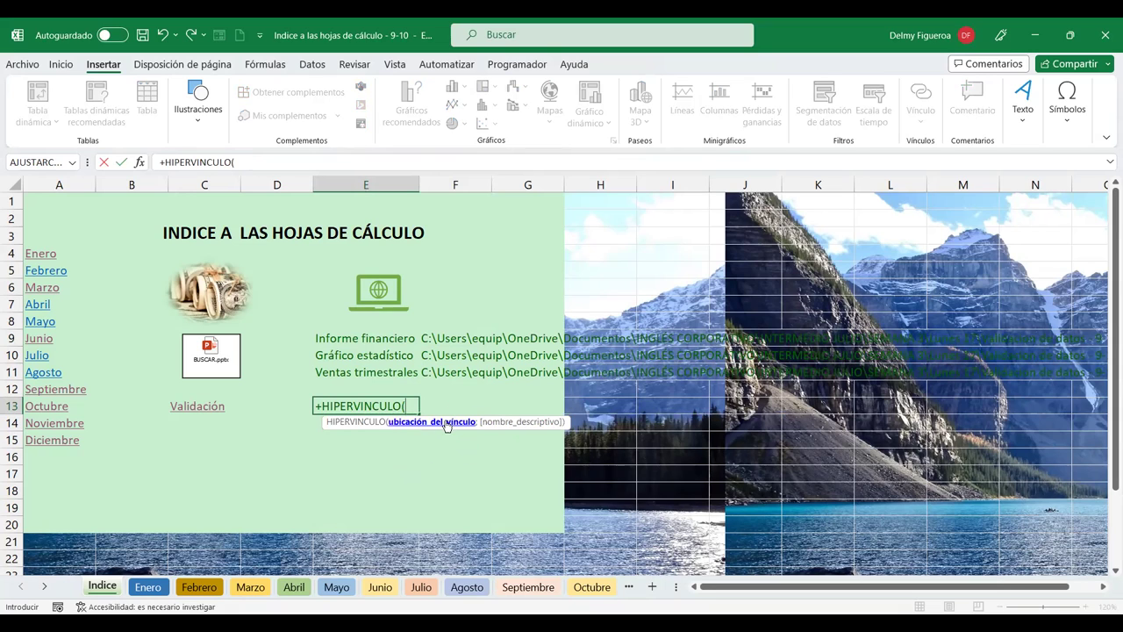
left_click(449, 338)
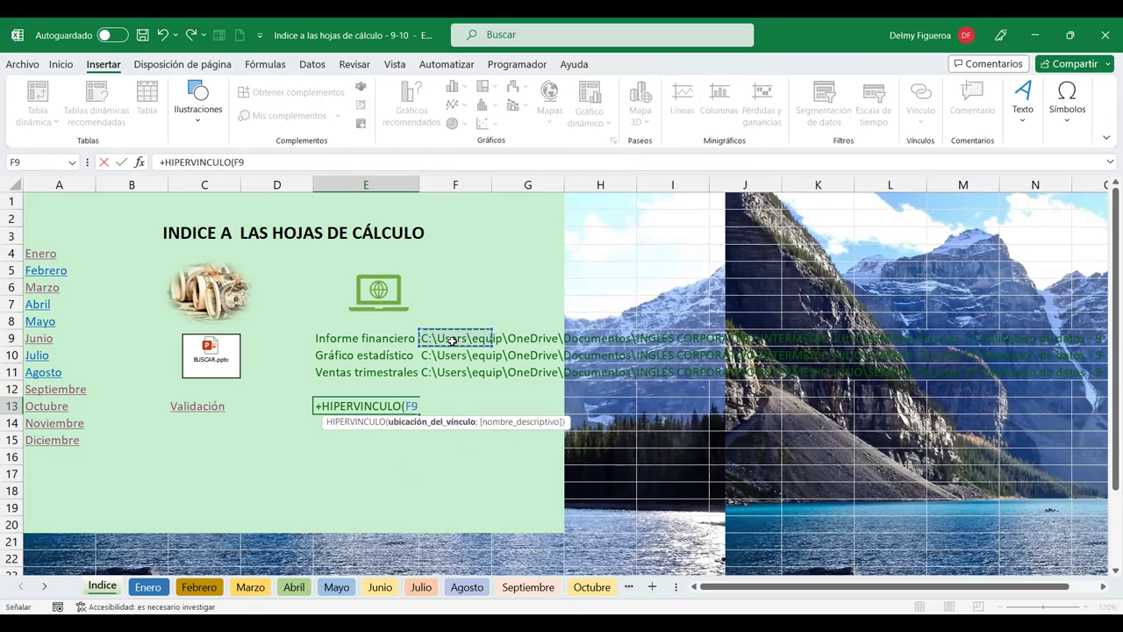
type(";")
left_click(331, 339)
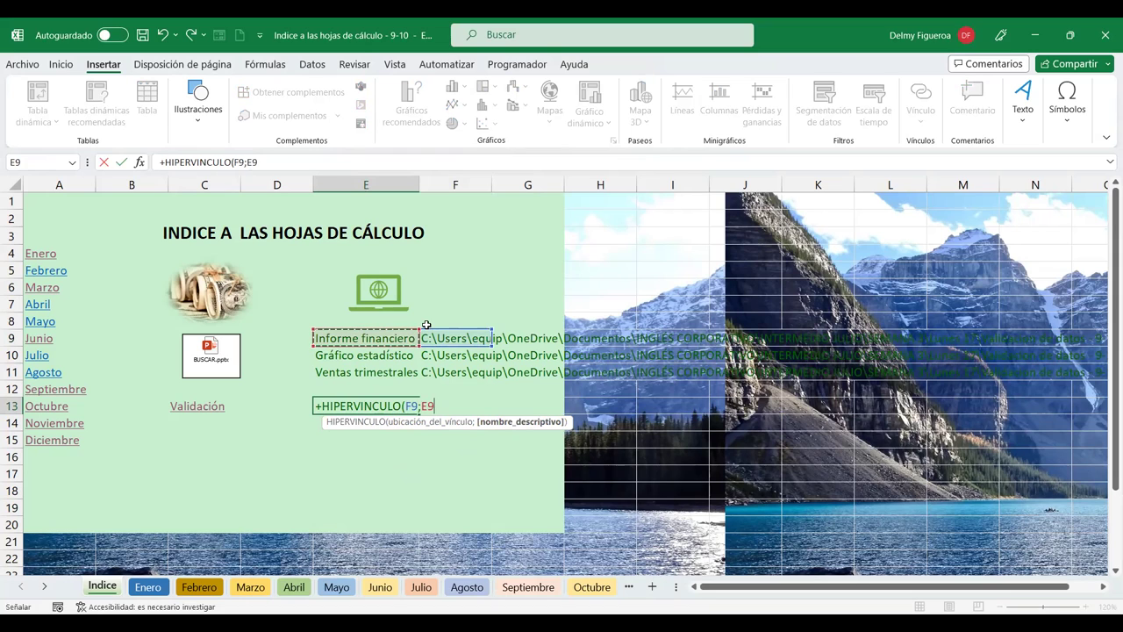
key("Return")
Step: Check E9 and F9, then test the Informe financiero link in E13
left_click(462, 422)
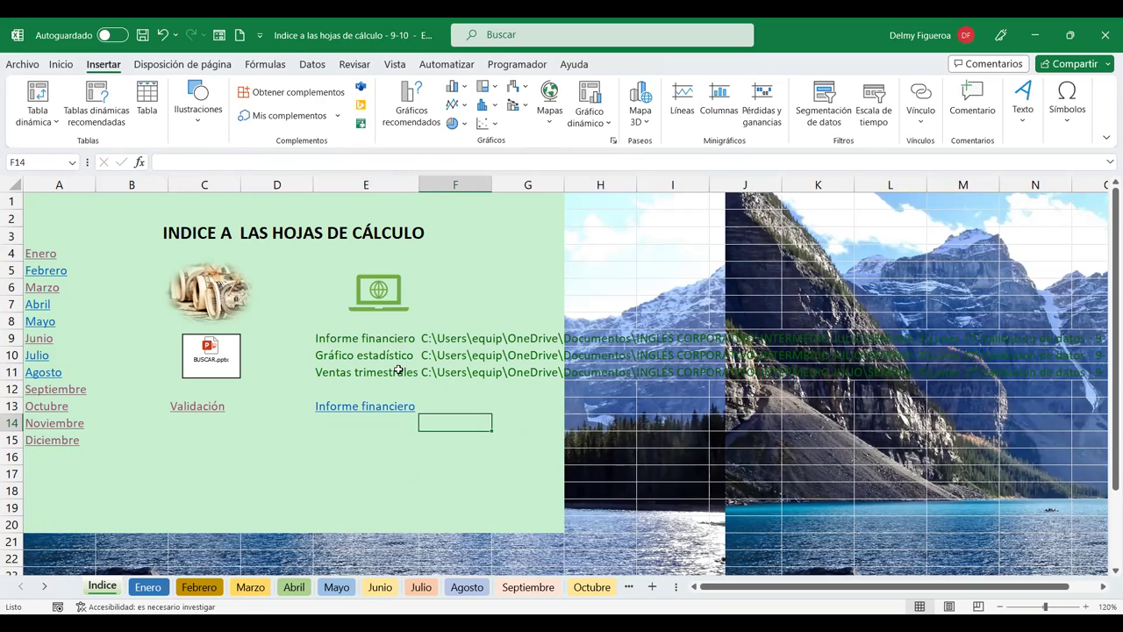
left_click(351, 338)
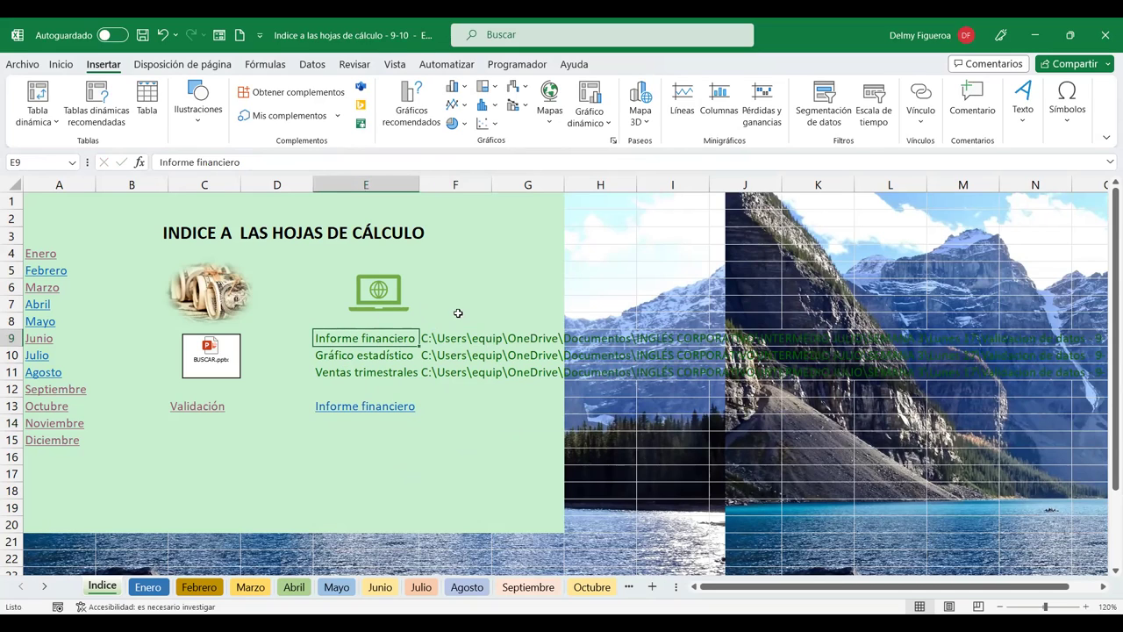
left_click(473, 340)
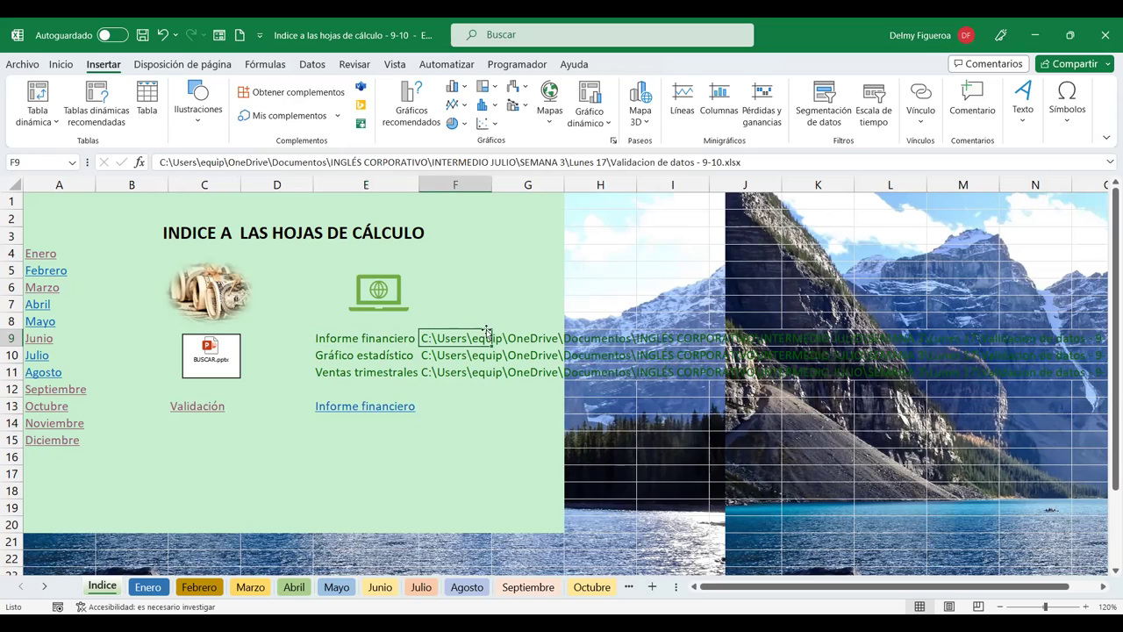
left_click(356, 406)
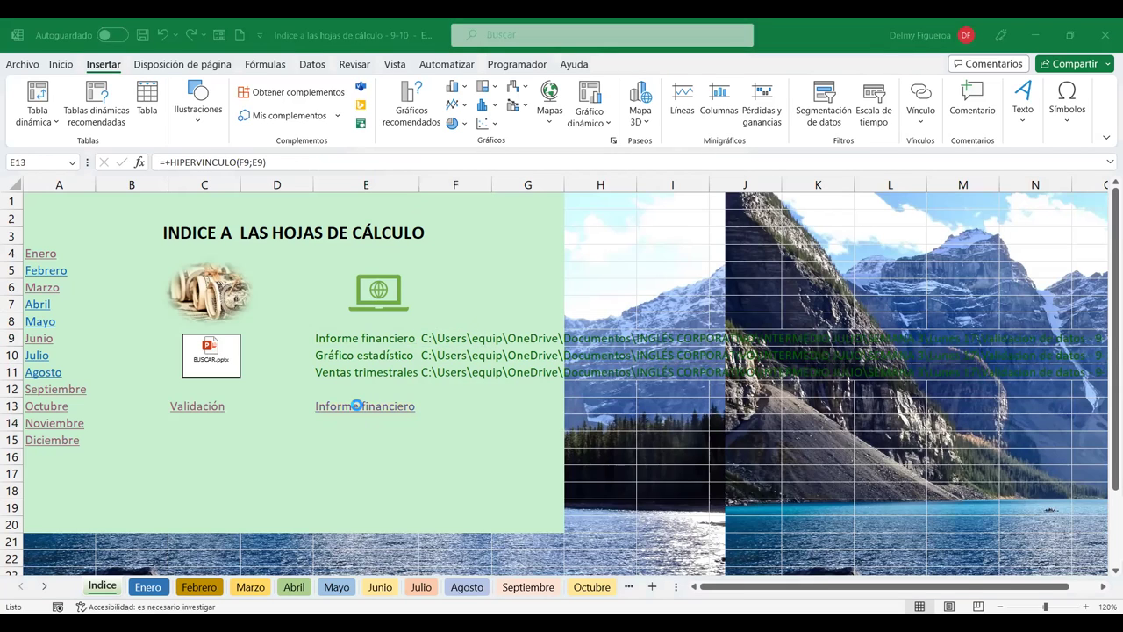
left_click(358, 444)
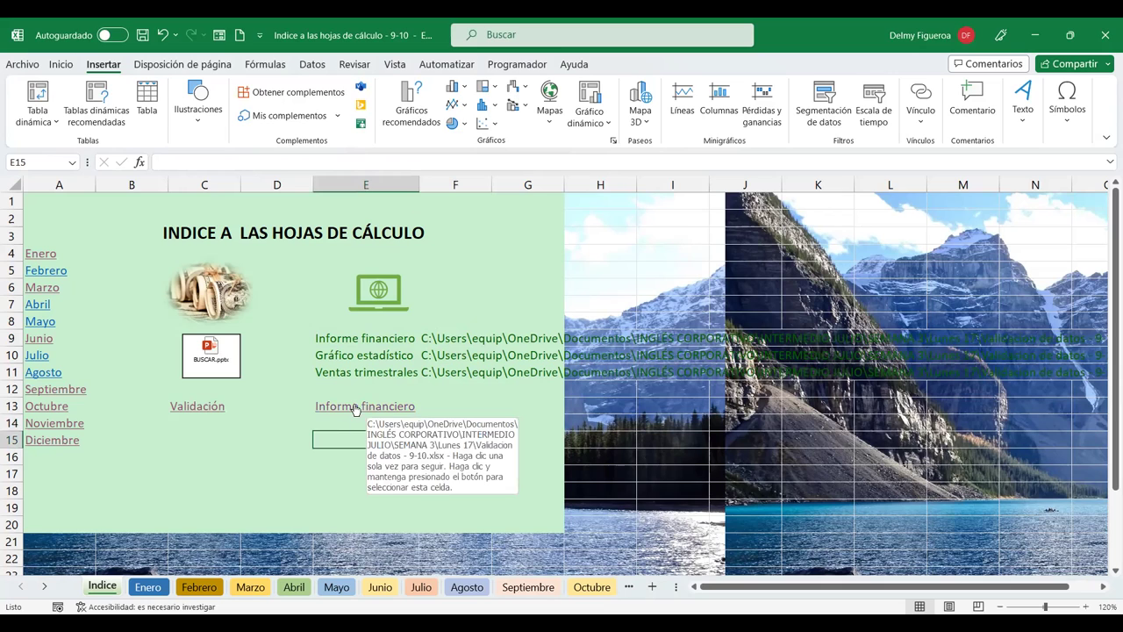
left_click(355, 410)
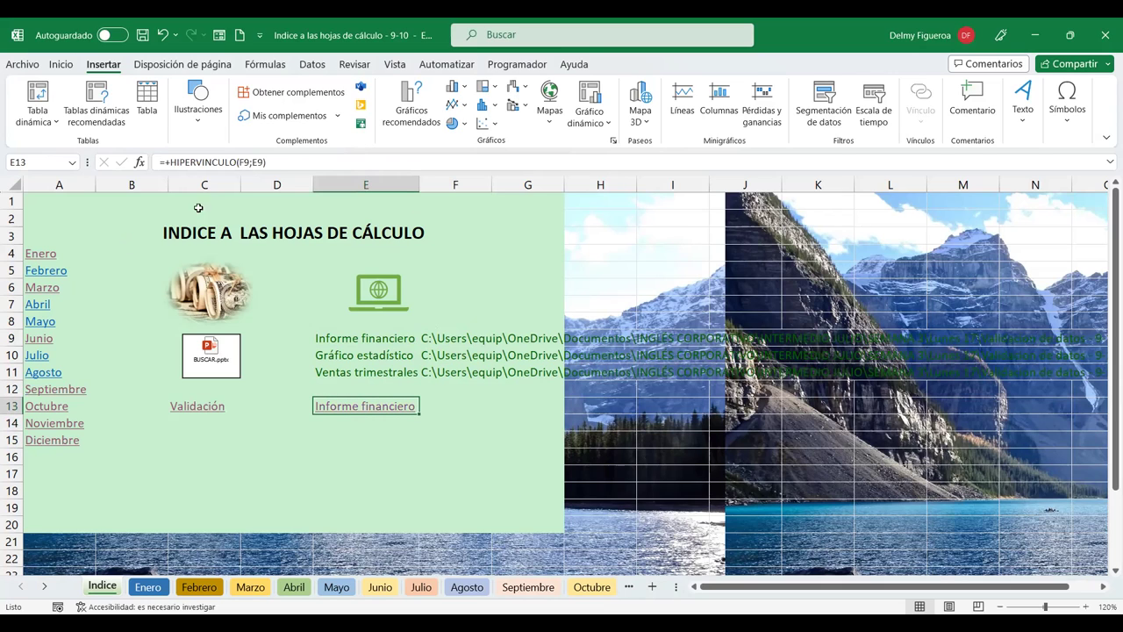
left_click(287, 160)
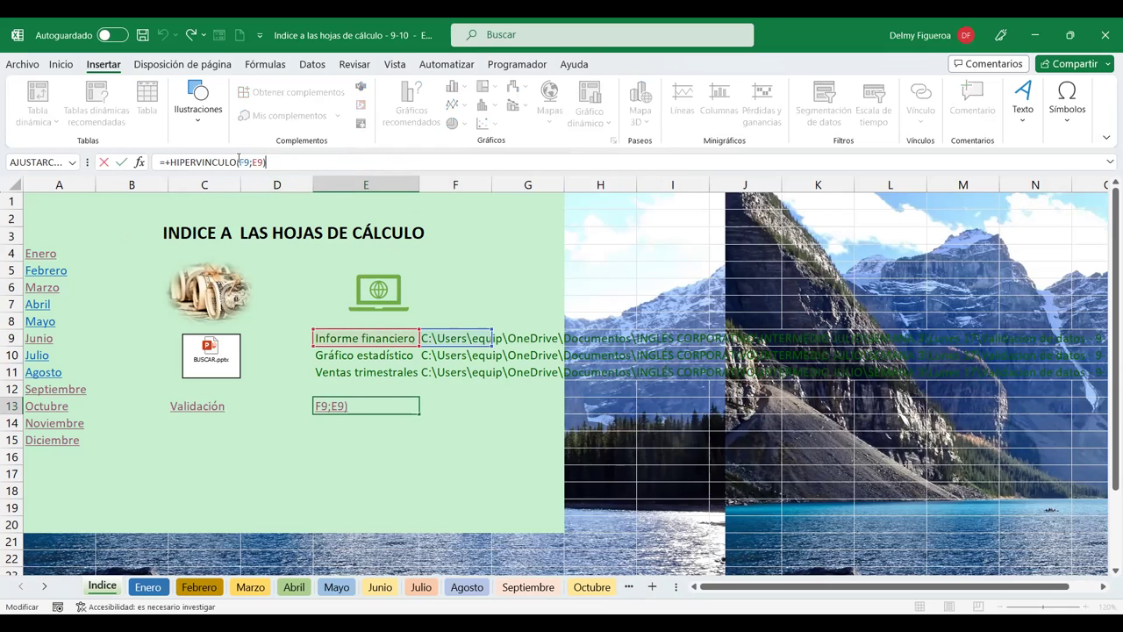
key("Return")
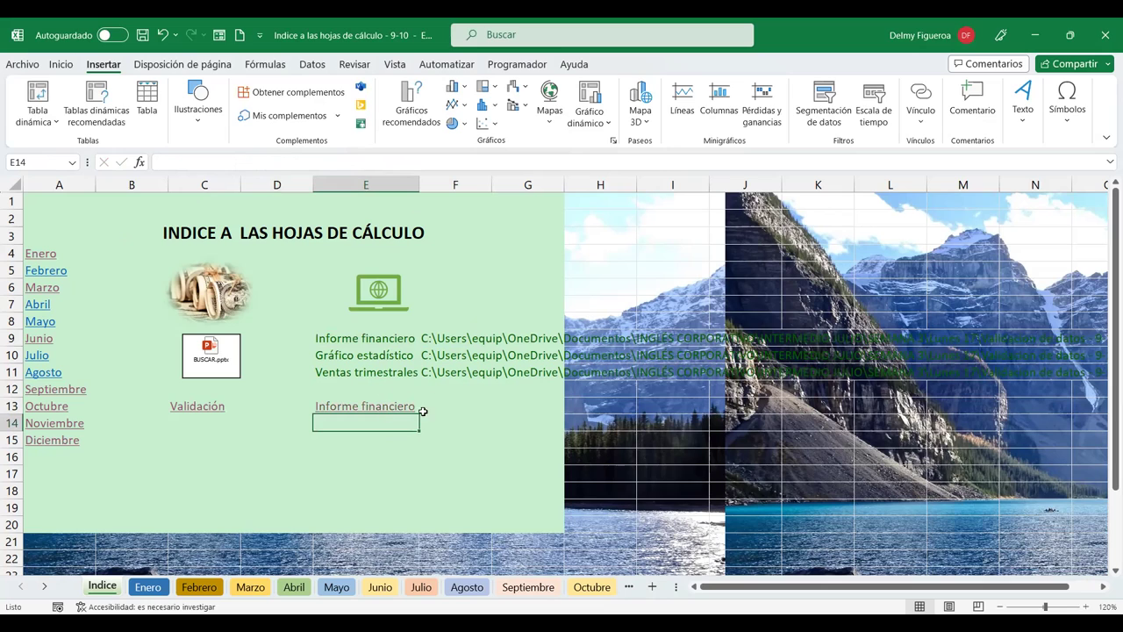
Step: Fill E13's hyperlink formula down to E15
key("Up")
left_click_drag(423, 414, 422, 444)
left_click(447, 417)
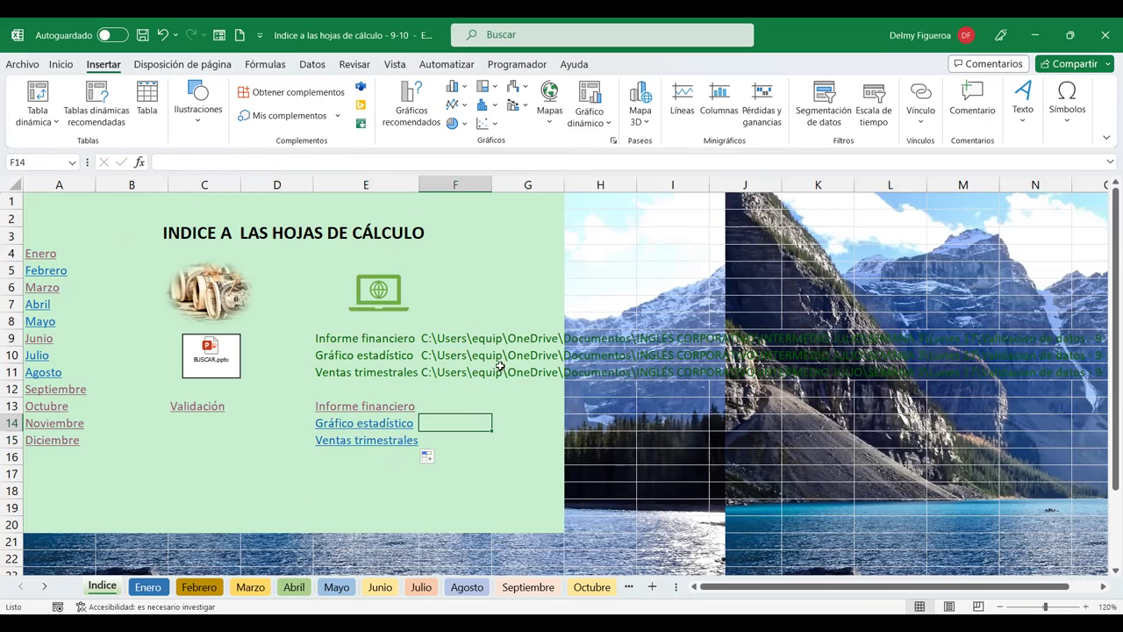
Step: Open and close the Insertar text options, then switch windows with Alt+Tab
left_click(350, 459)
left_click(351, 471)
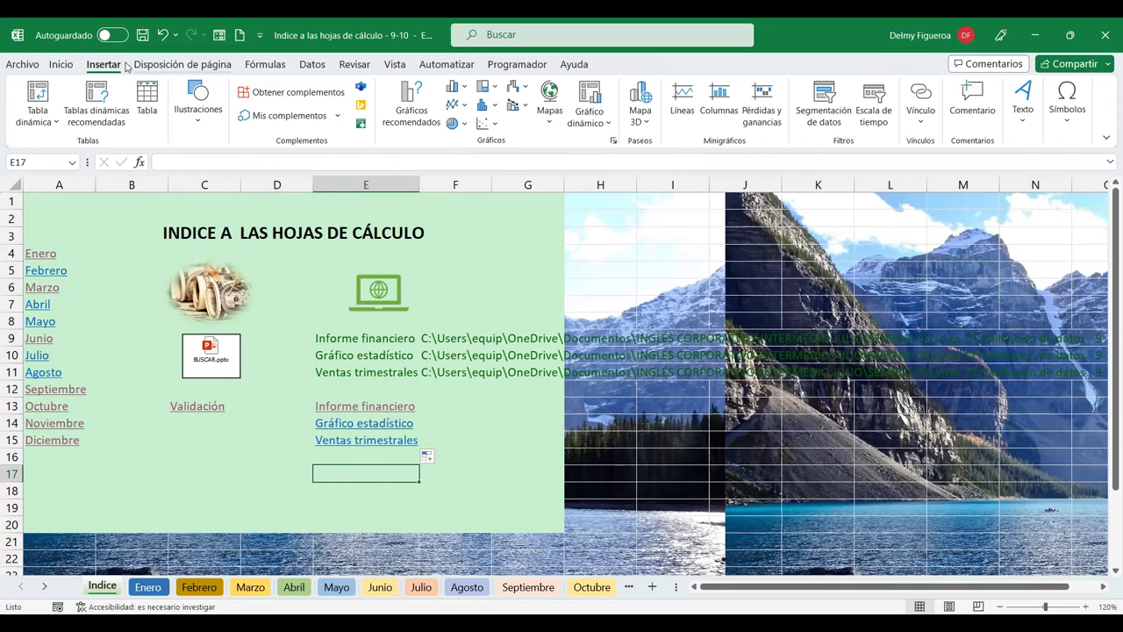
left_click(1023, 123)
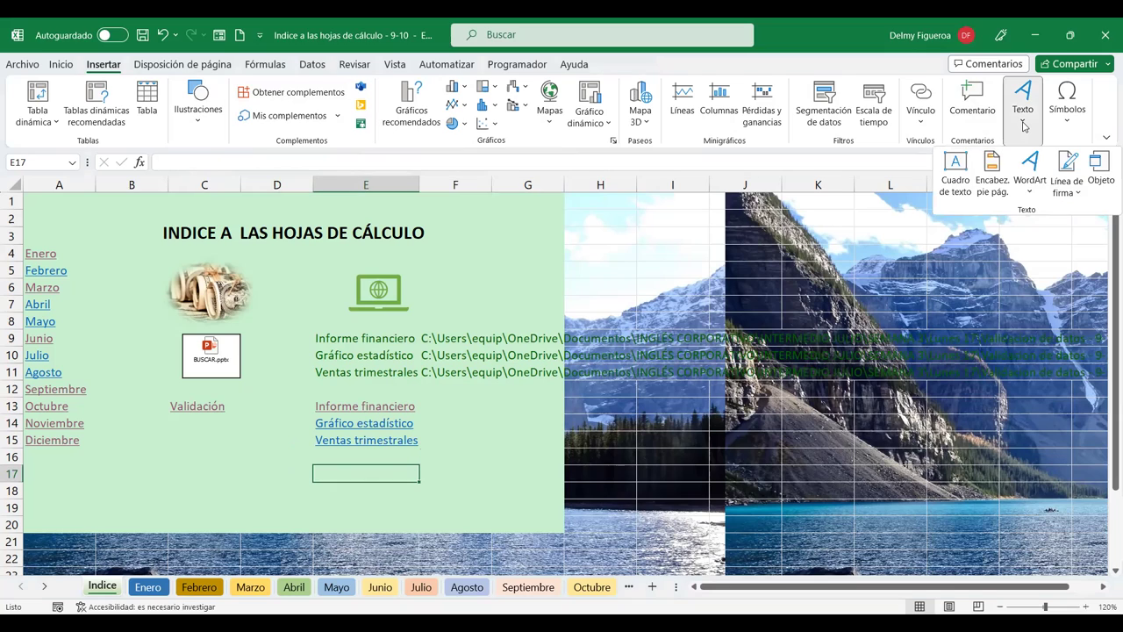
left_click(498, 447)
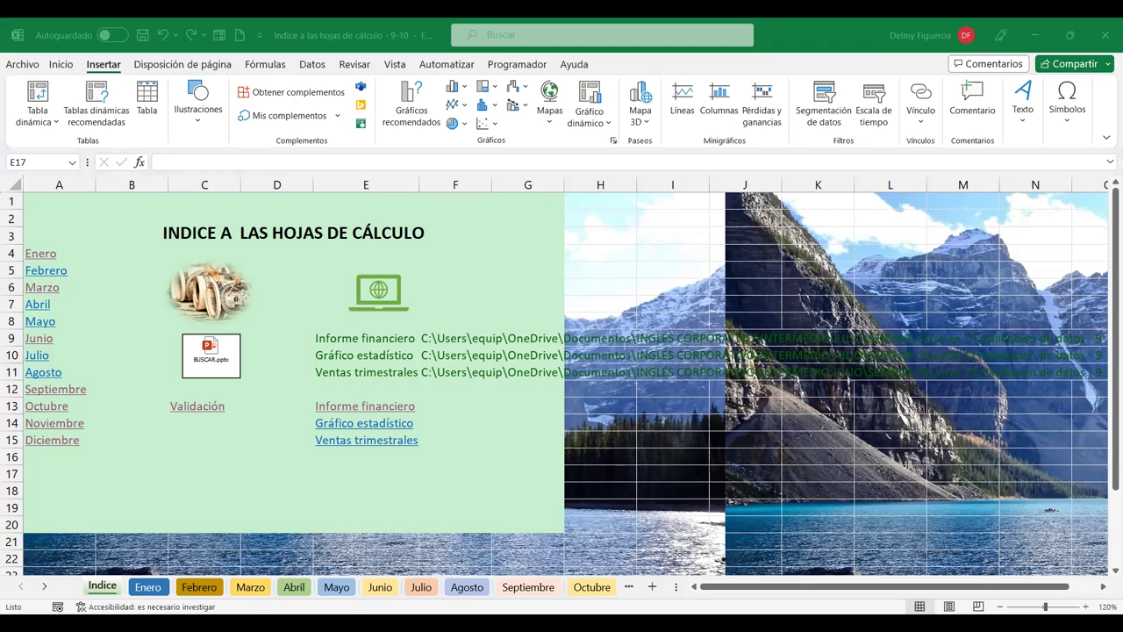
key("alt+Tab")
Step: On the Enero sheet, draw a right block arrow below the Ir a índice button
key("ctrl+Page_Down")
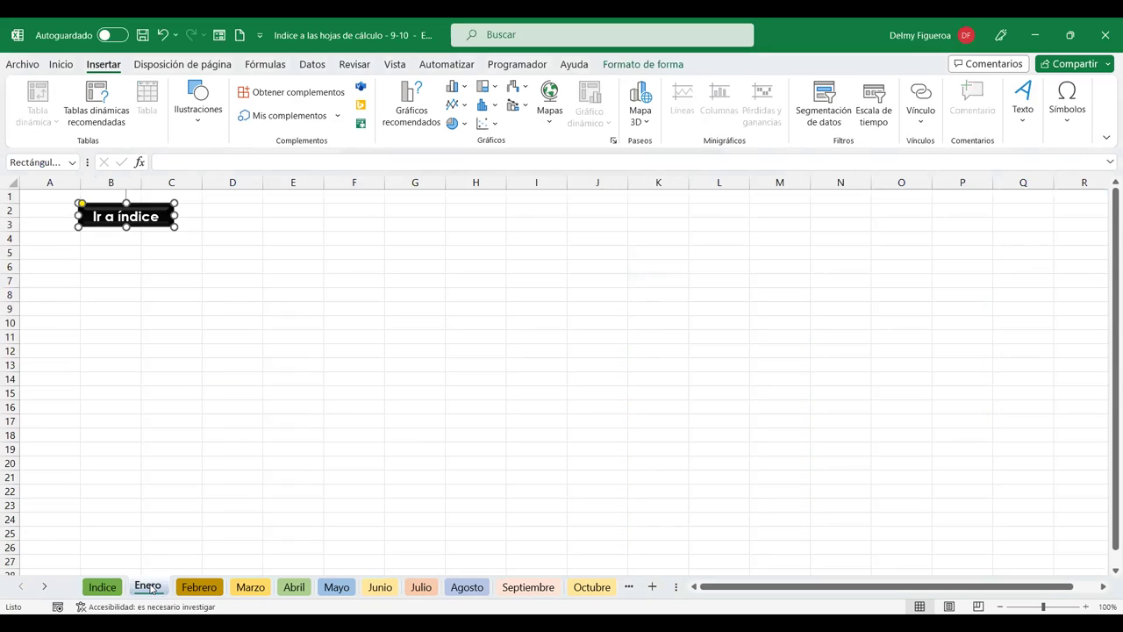
left_click(139, 256)
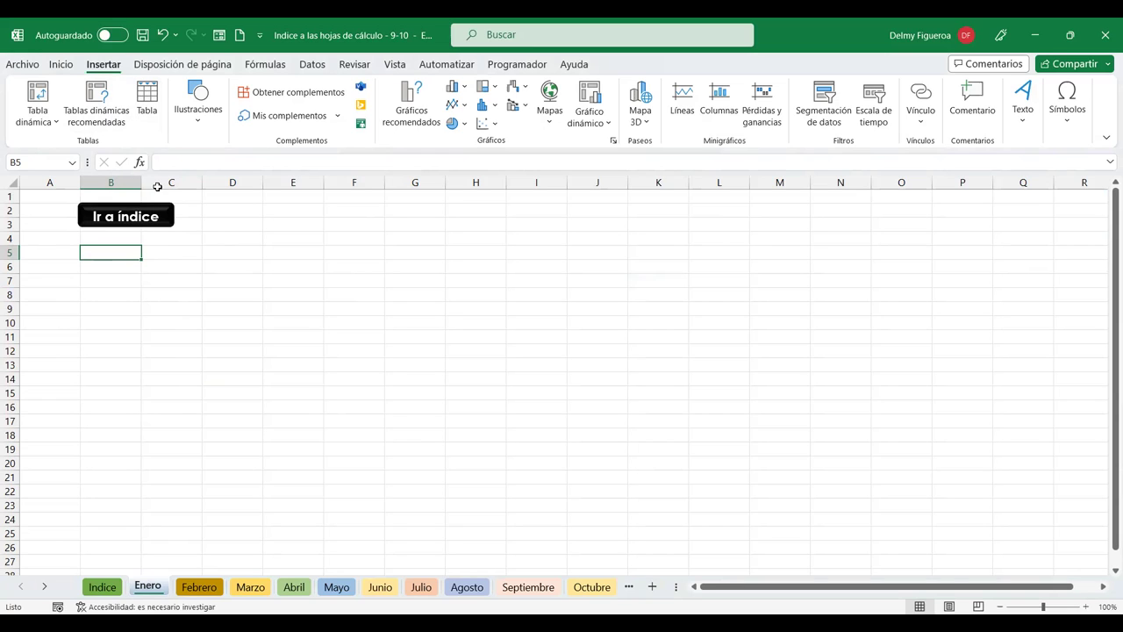
left_click(61, 67)
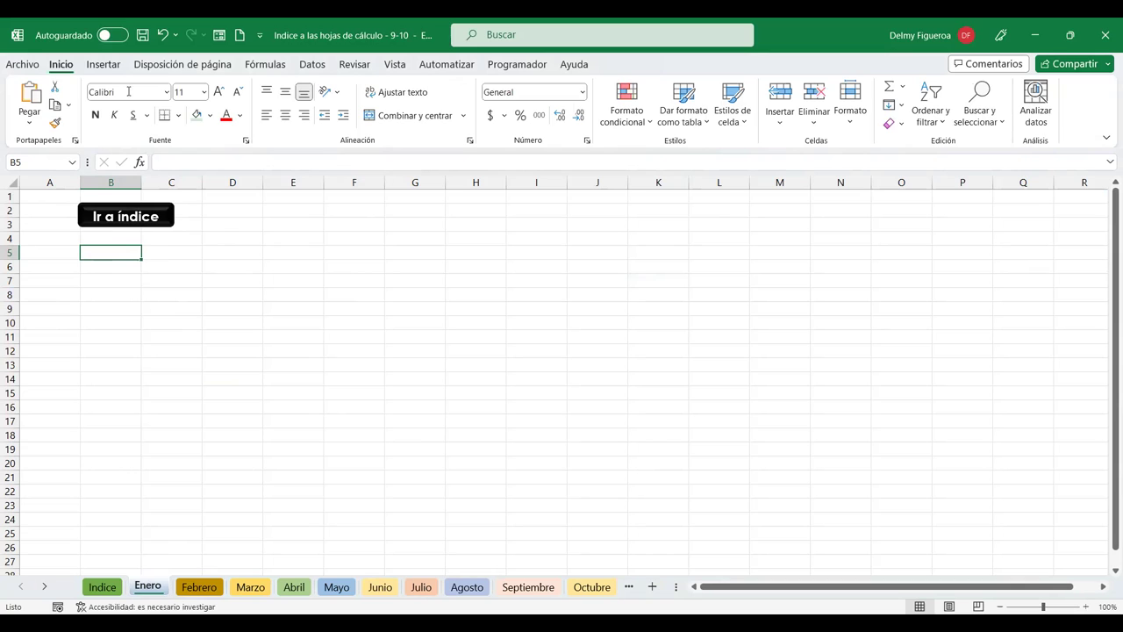
left_click(103, 65)
left_click(200, 125)
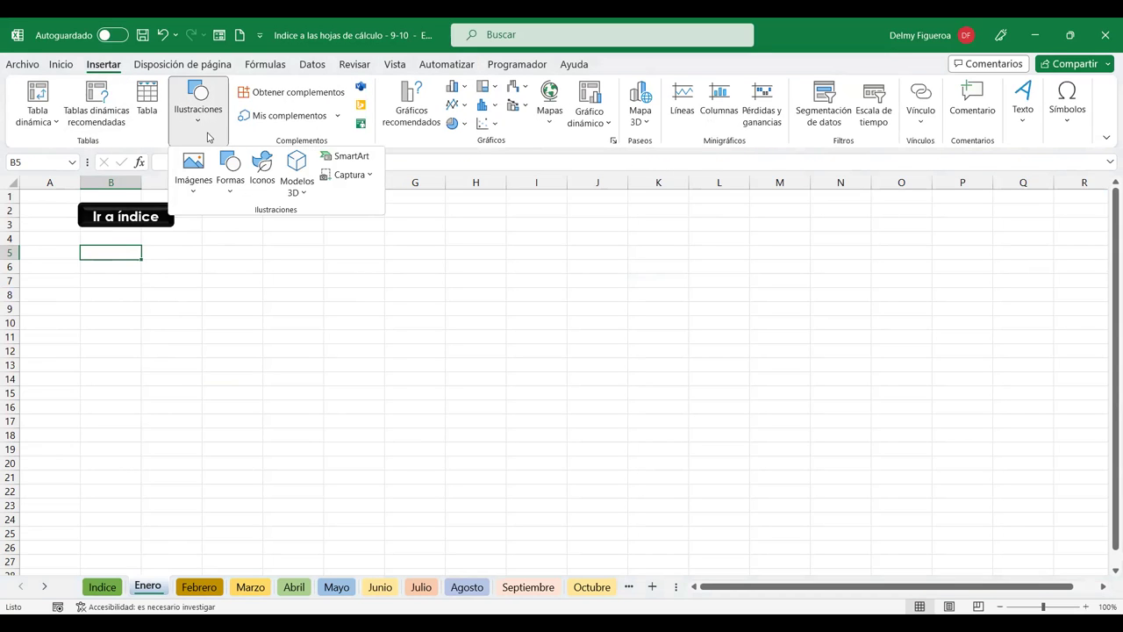
left_click(230, 175)
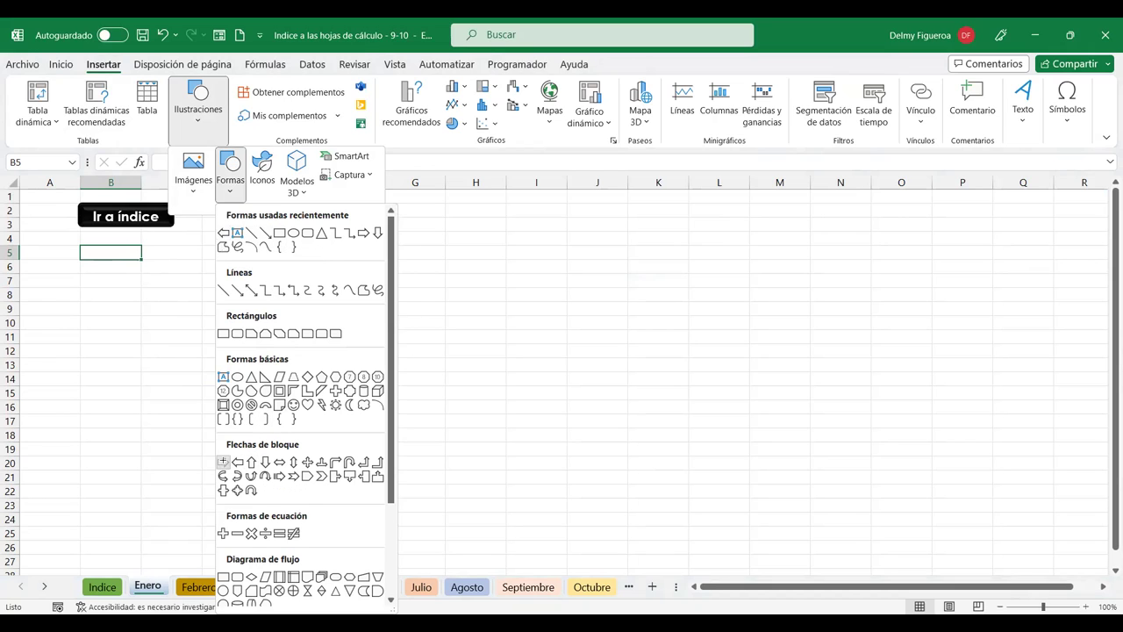
left_click(223, 461)
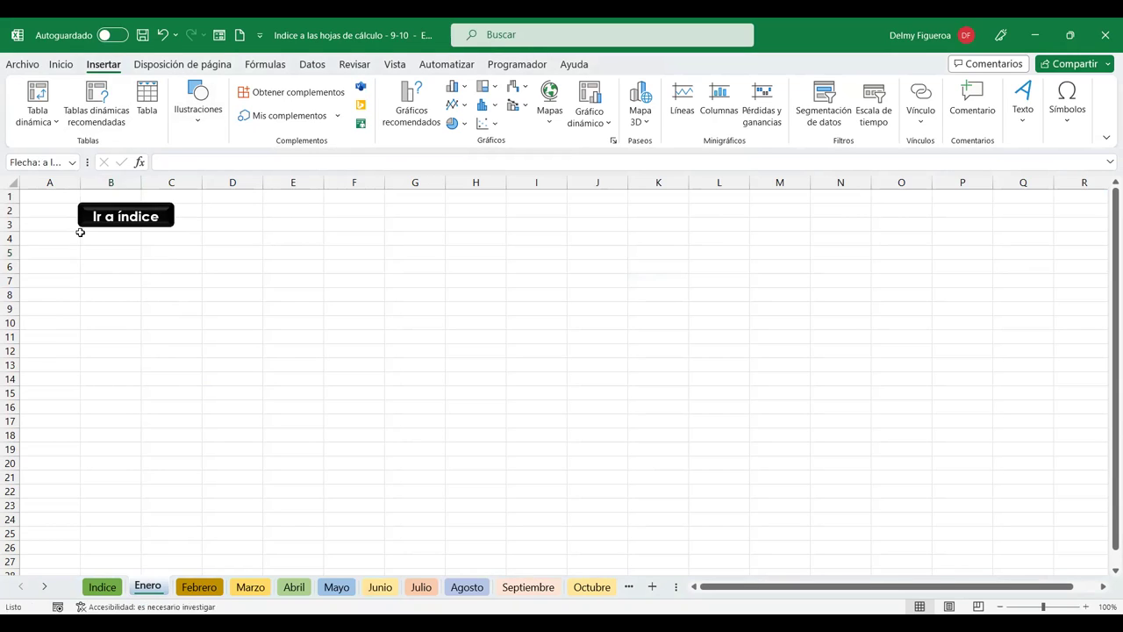
left_click_drag(79, 233, 155, 270)
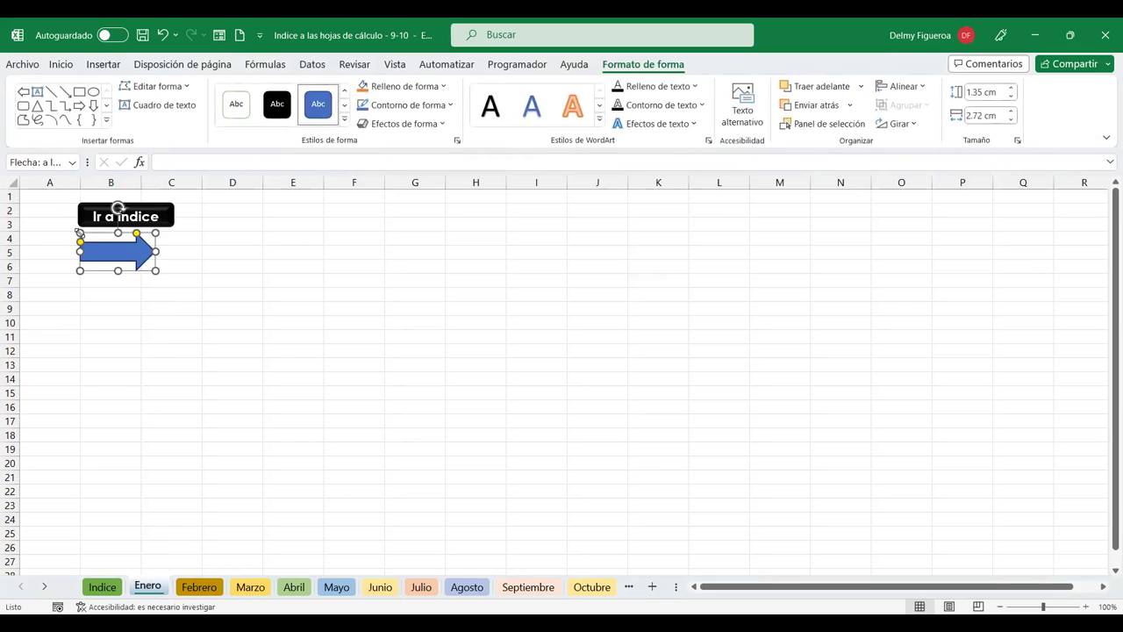
Step: Label the arrow Febrero and make the label bold
right_click(140, 252)
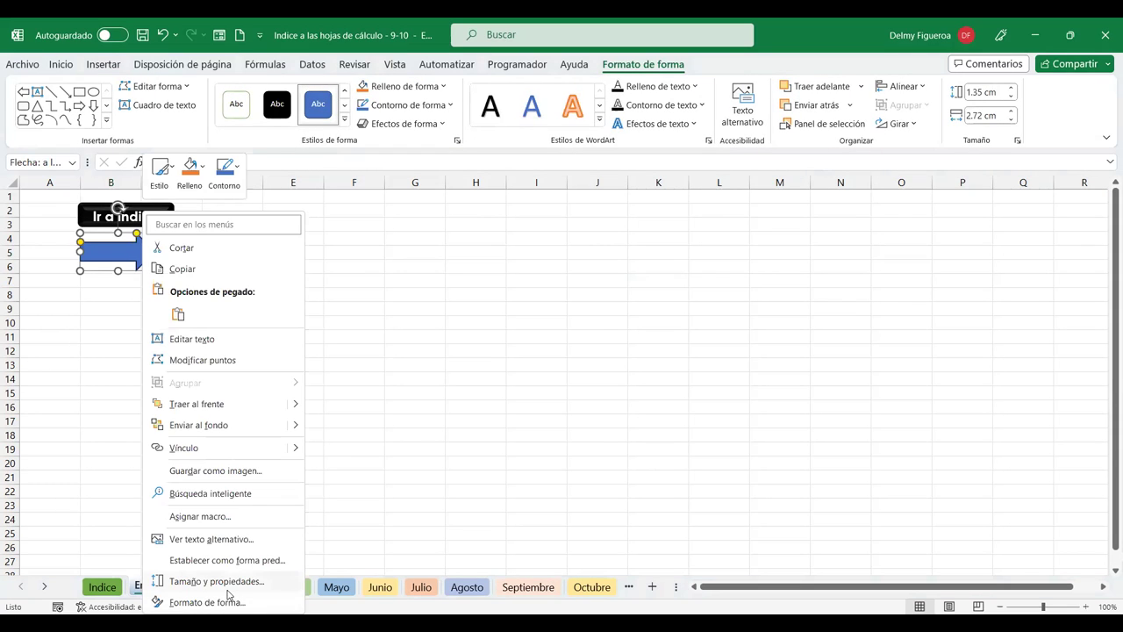
left_click(200, 342)
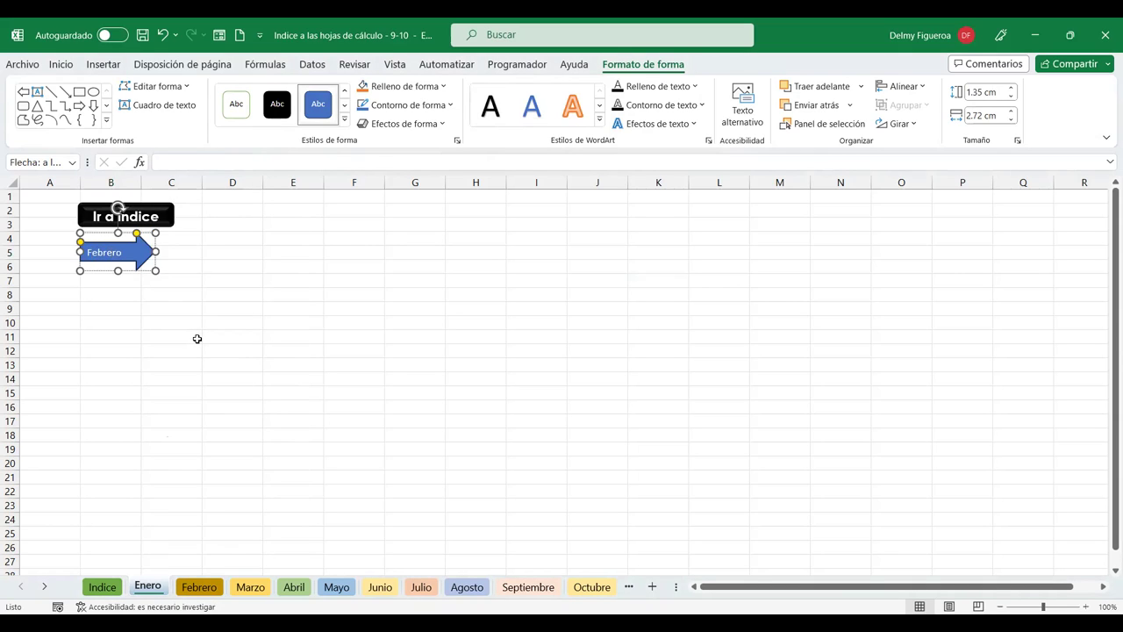
left_click(197, 339)
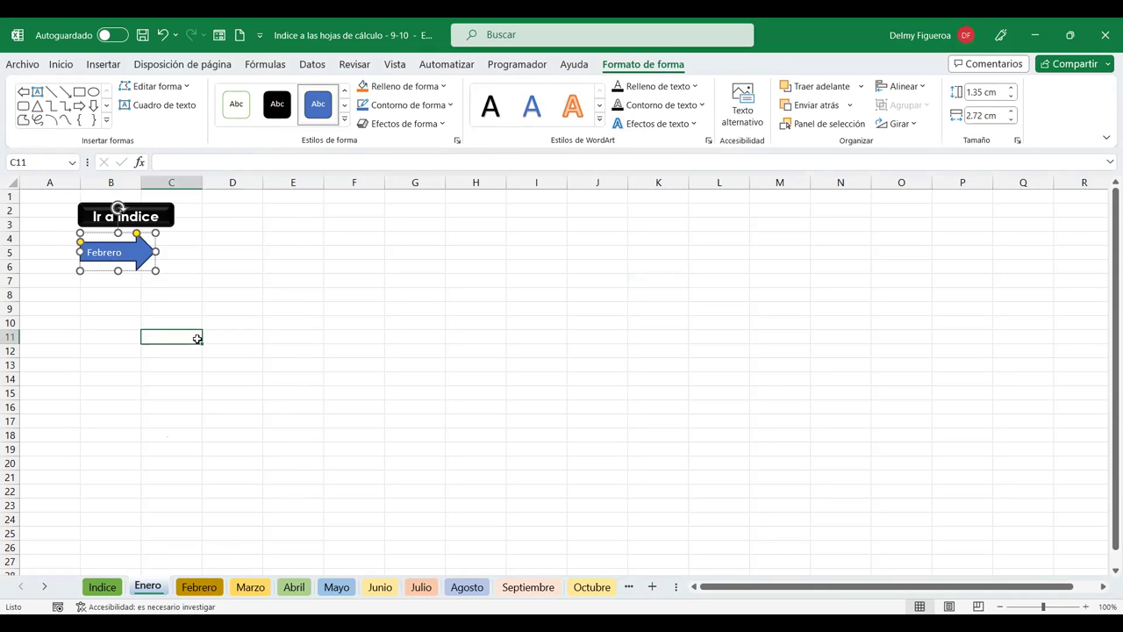
left_click(124, 257)
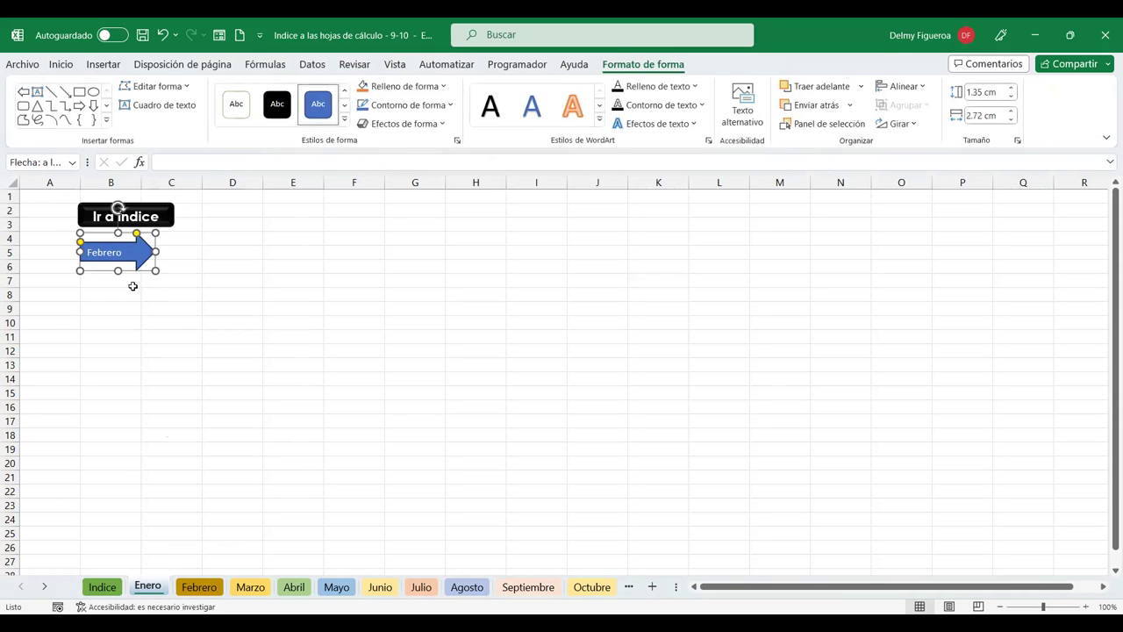
double_click(118, 253)
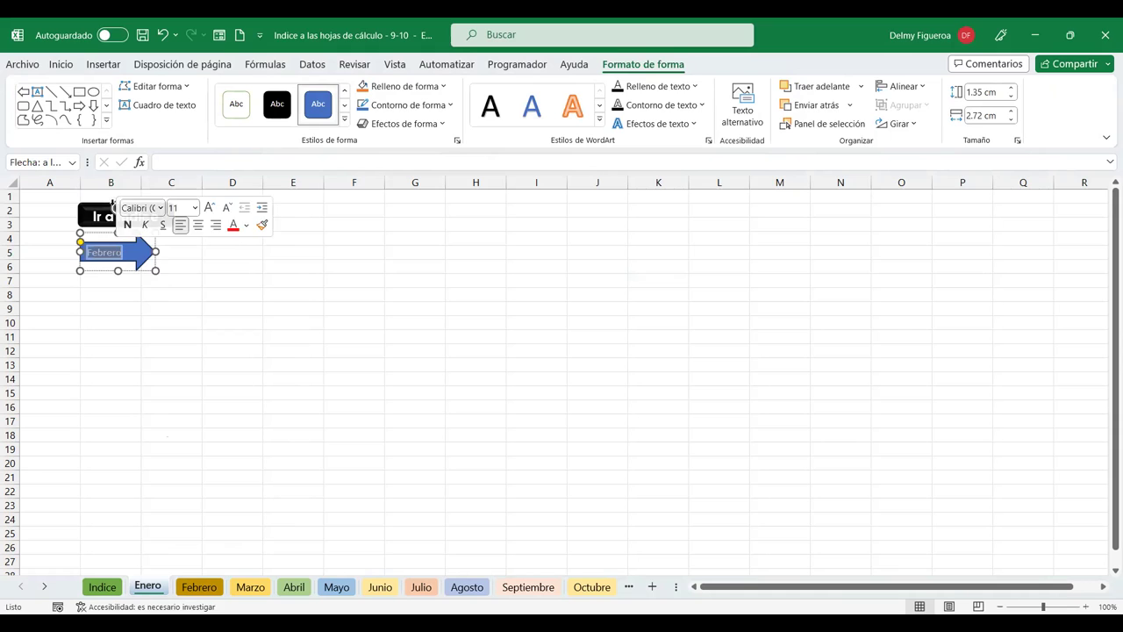
left_click(68, 63)
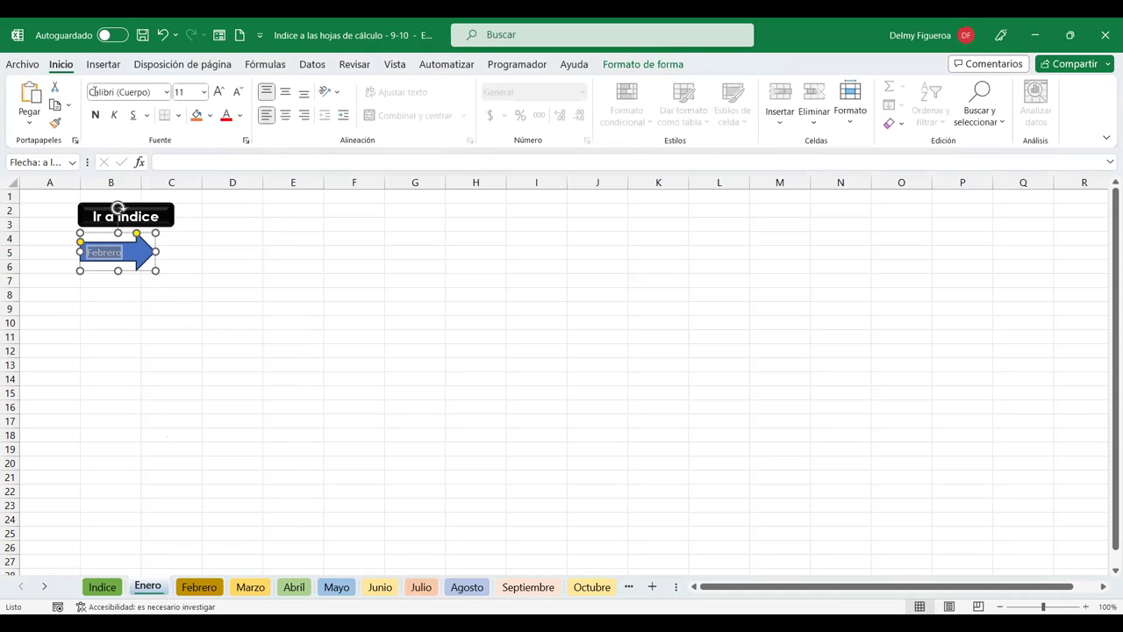
left_click(153, 323)
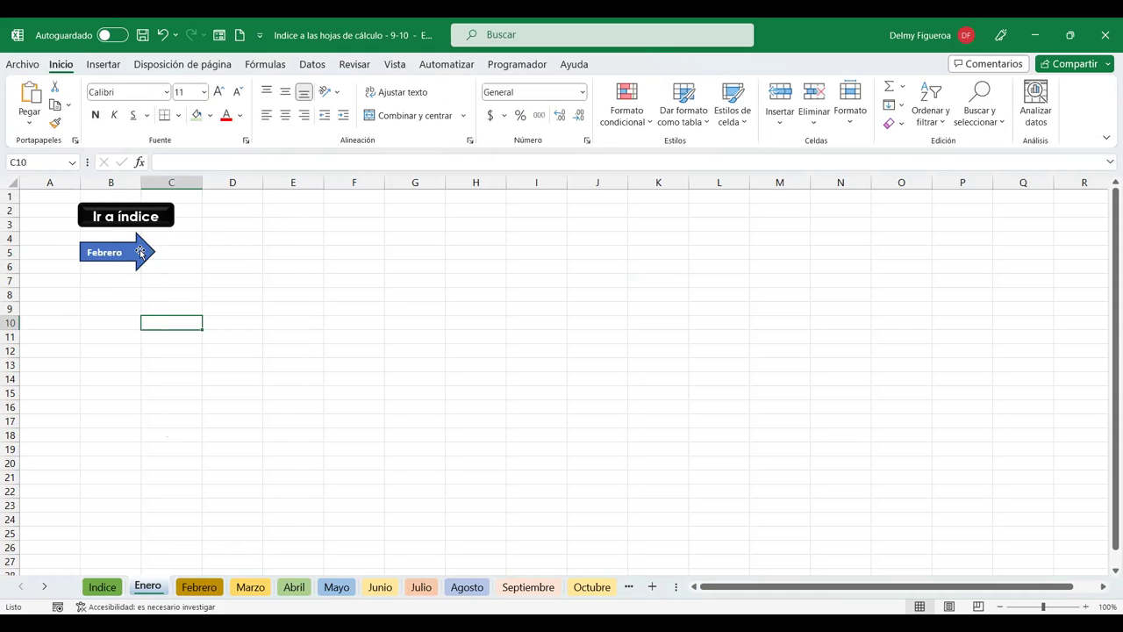
left_click(139, 251)
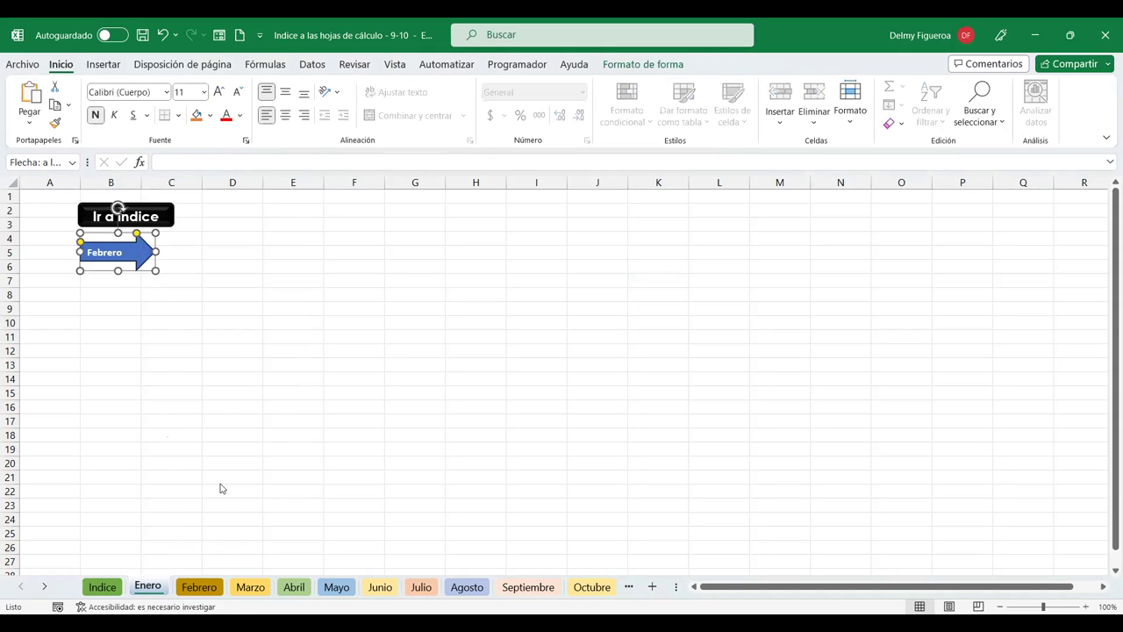
Step: Link the Febrero arrow to the Febrero sheet through Lugar de este documento
right_click(140, 251)
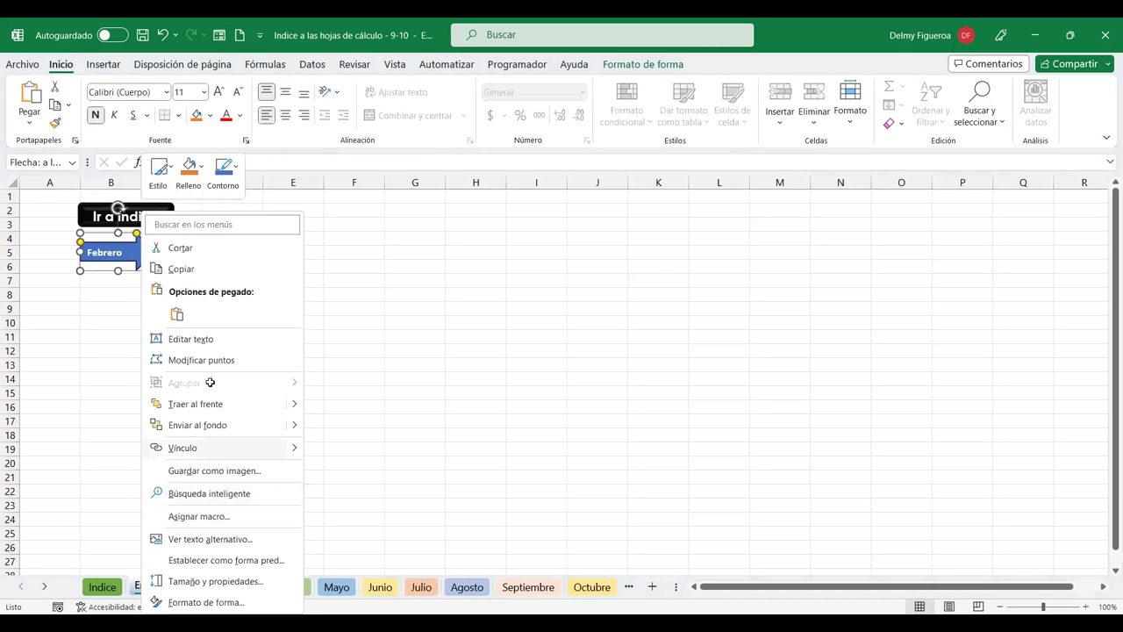
left_click(199, 451)
left_click(132, 270)
left_click(228, 304)
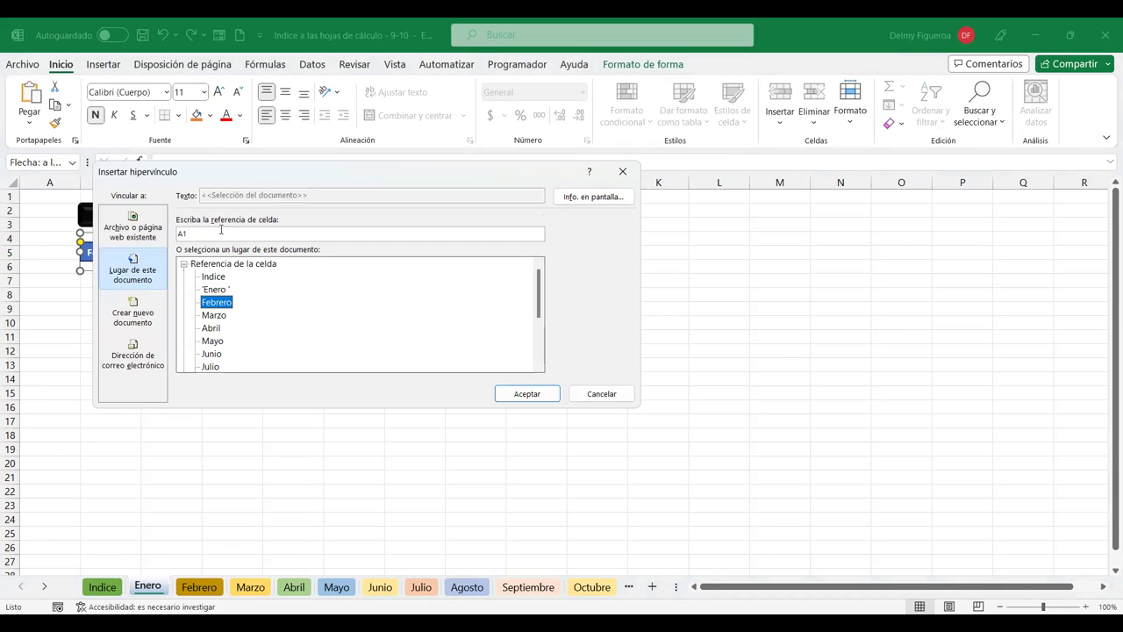
left_click(521, 394)
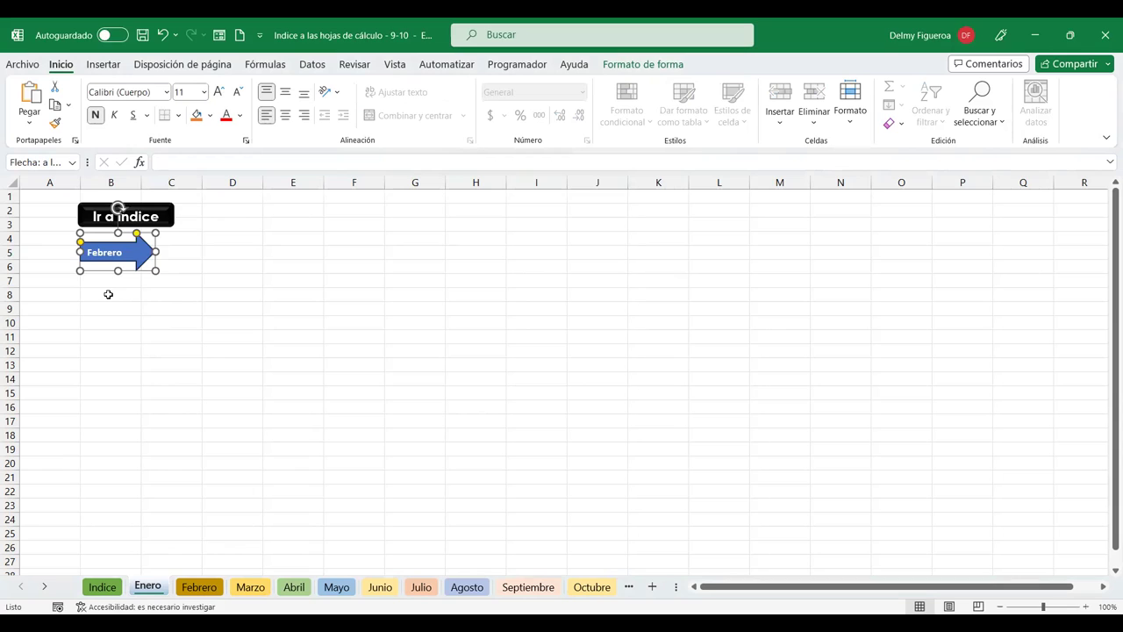
left_click(108, 294)
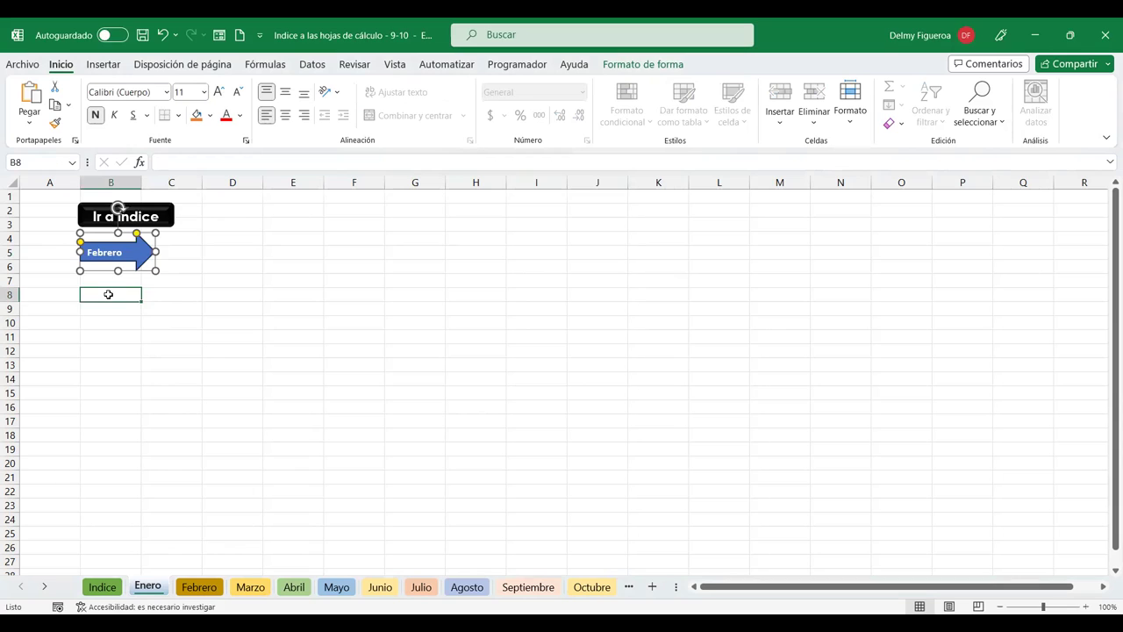
Step: Copy the Febrero arrow from Enero and paste it into B5 of the Febrero sheet
left_click(201, 592)
left_click(147, 586)
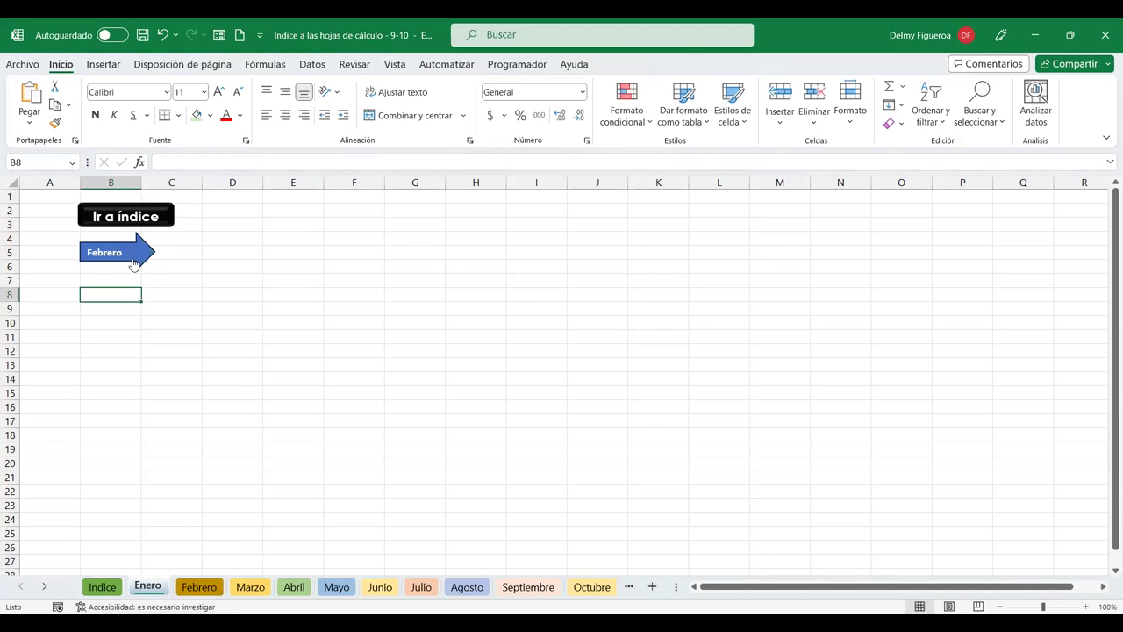
left_click(132, 258, "ctrl")
right_click(131, 258)
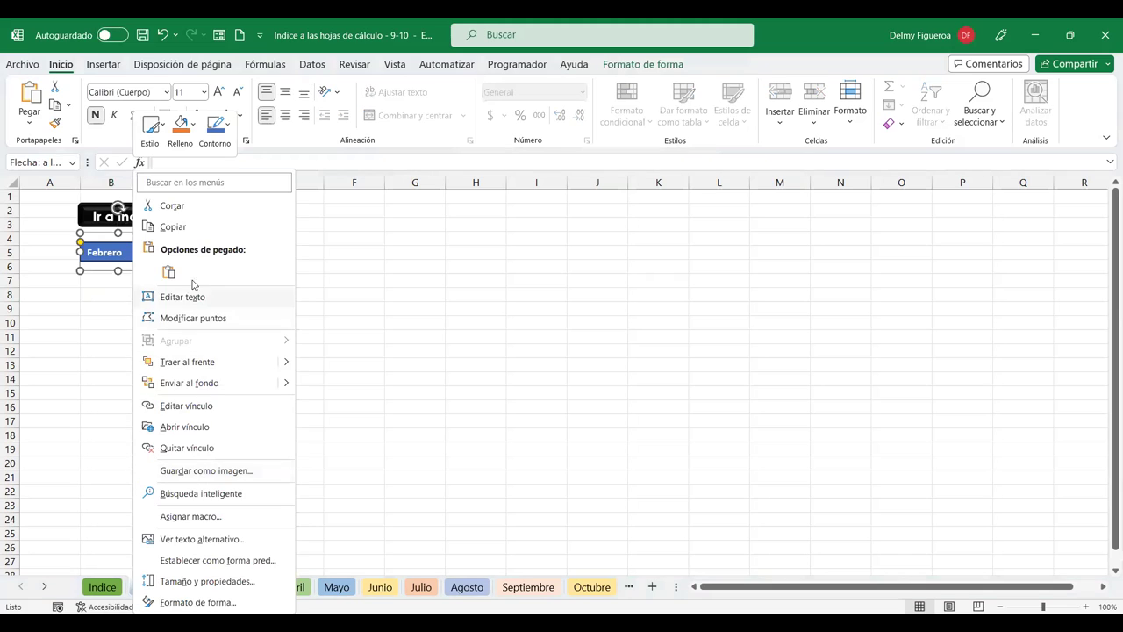
left_click(190, 230)
key("ctrl+Page_Down")
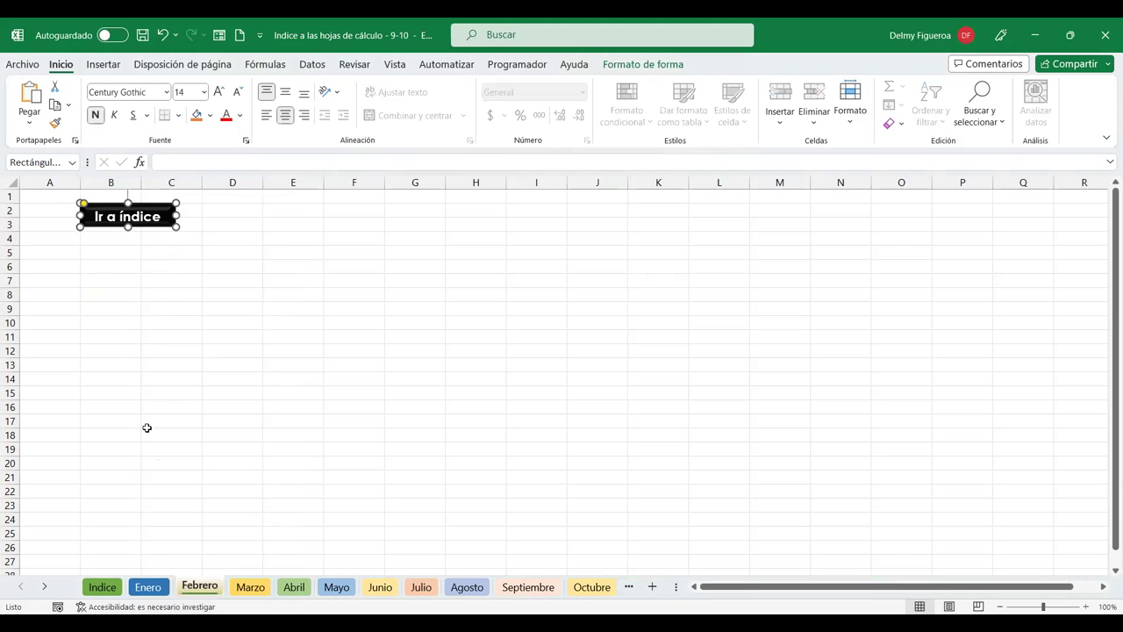
left_click(120, 282)
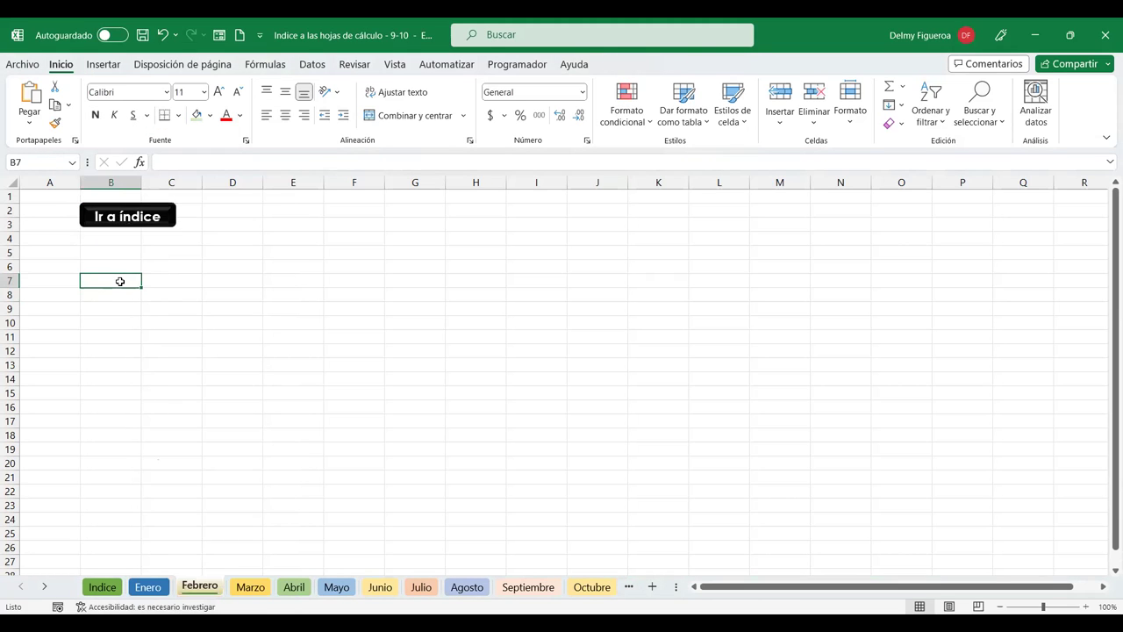
left_click(148, 587)
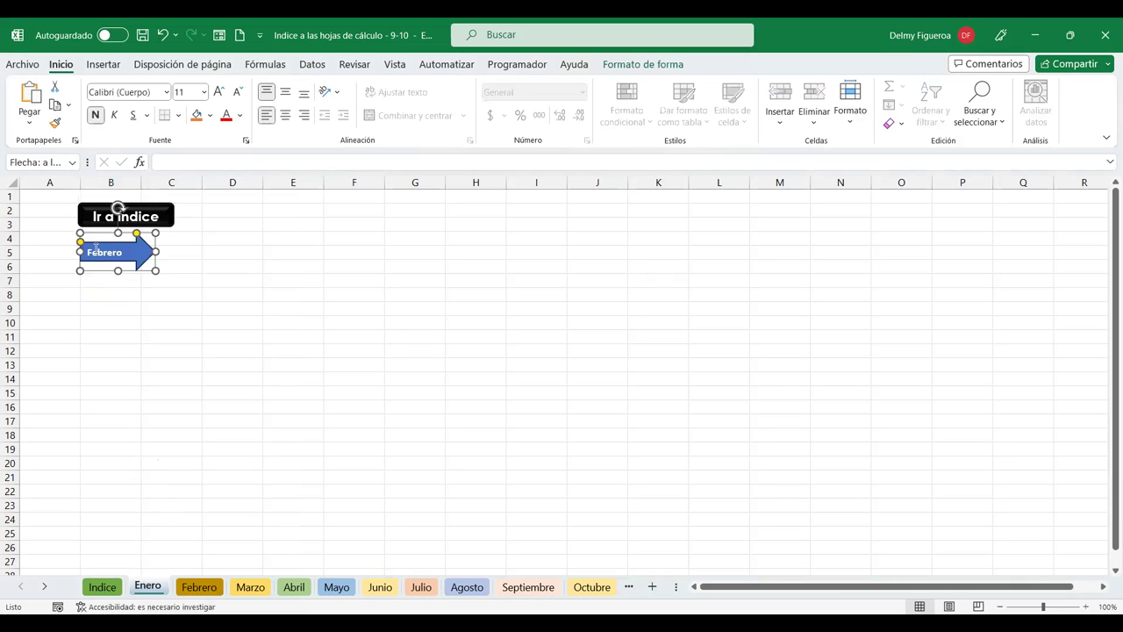
left_click(212, 596)
left_click(112, 254)
key("ctrl+v")
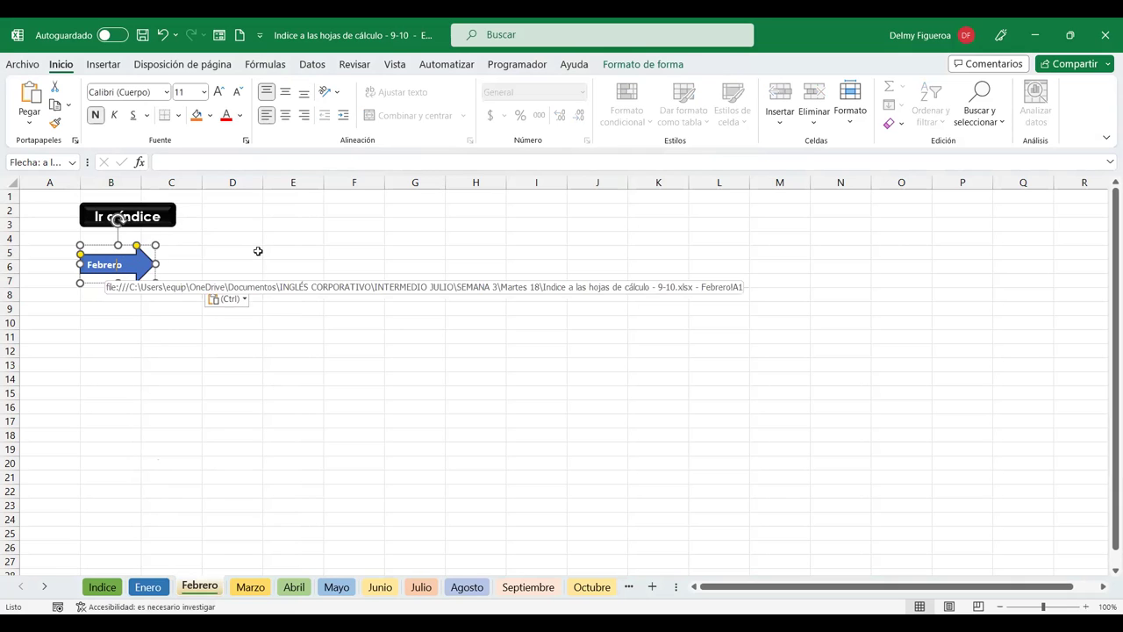
Step: Relabel the pasted arrow Marzo, link it to the Marzo sheet, and move it into columns C–D
key("Delete")
key("Delete")
key("Delete")
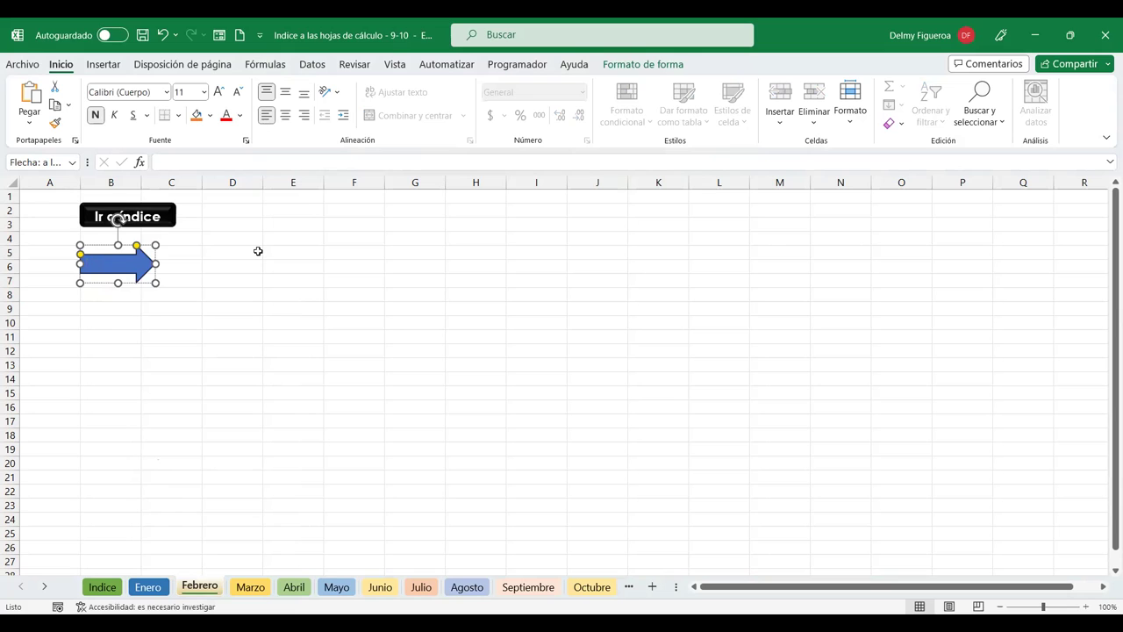
left_click(267, 335)
left_click(102, 264)
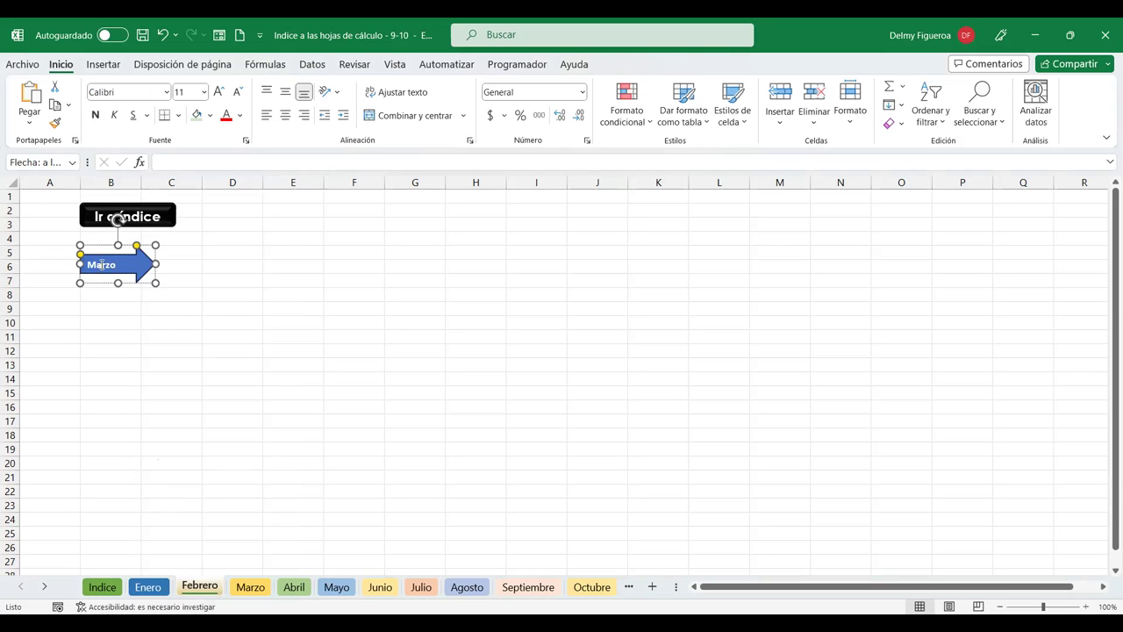
right_click(101, 263)
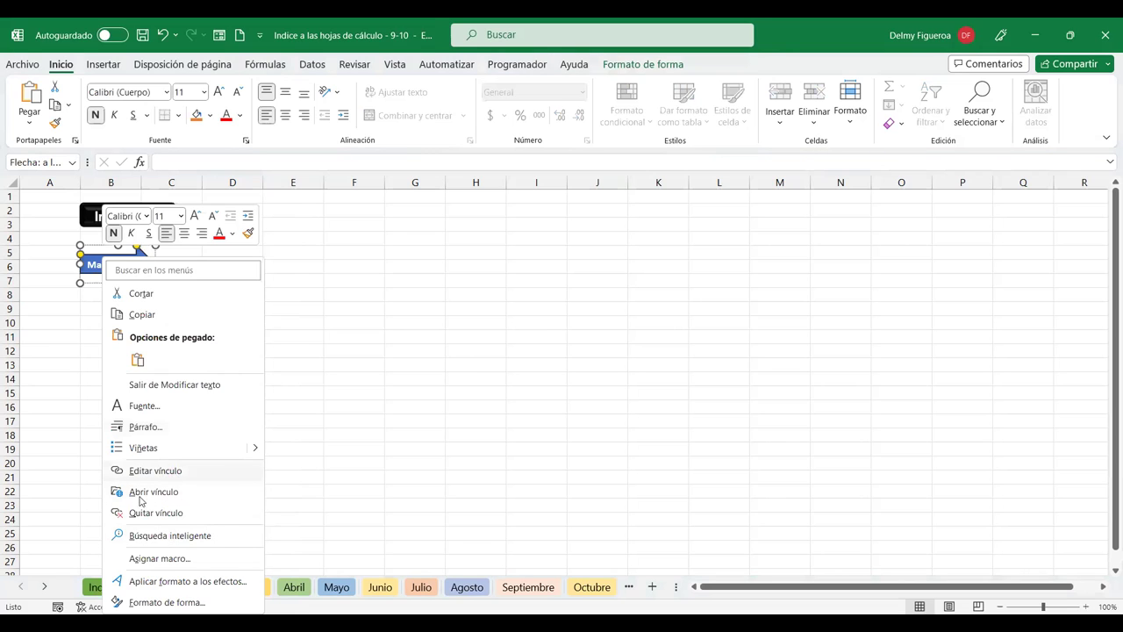
left_click(145, 470)
left_click(439, 569)
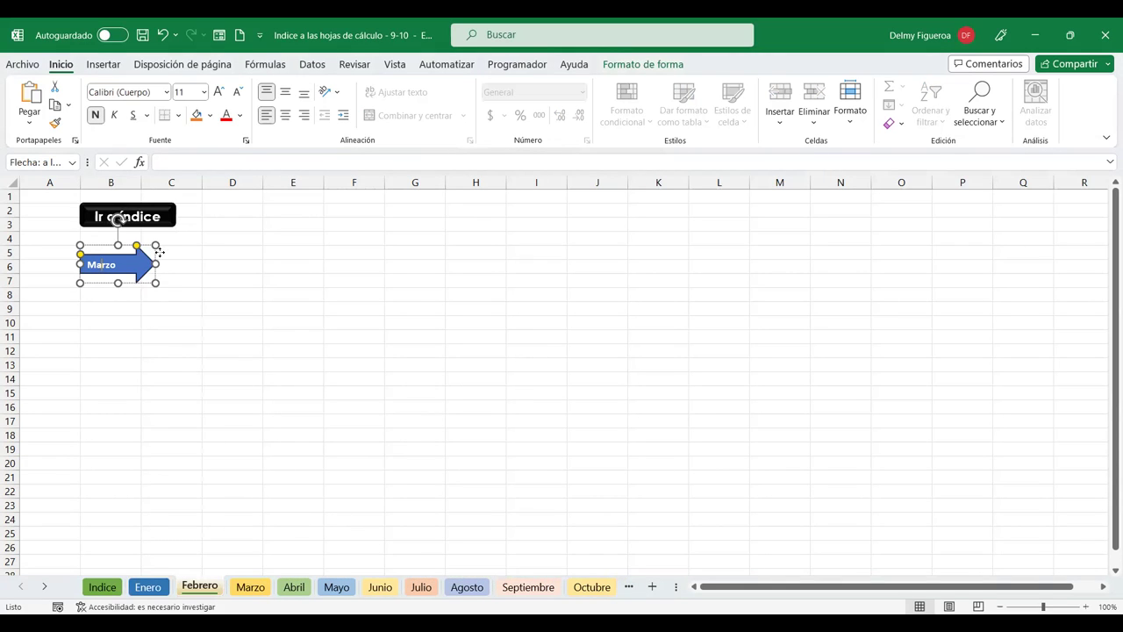
left_click_drag(159, 253, 239, 250)
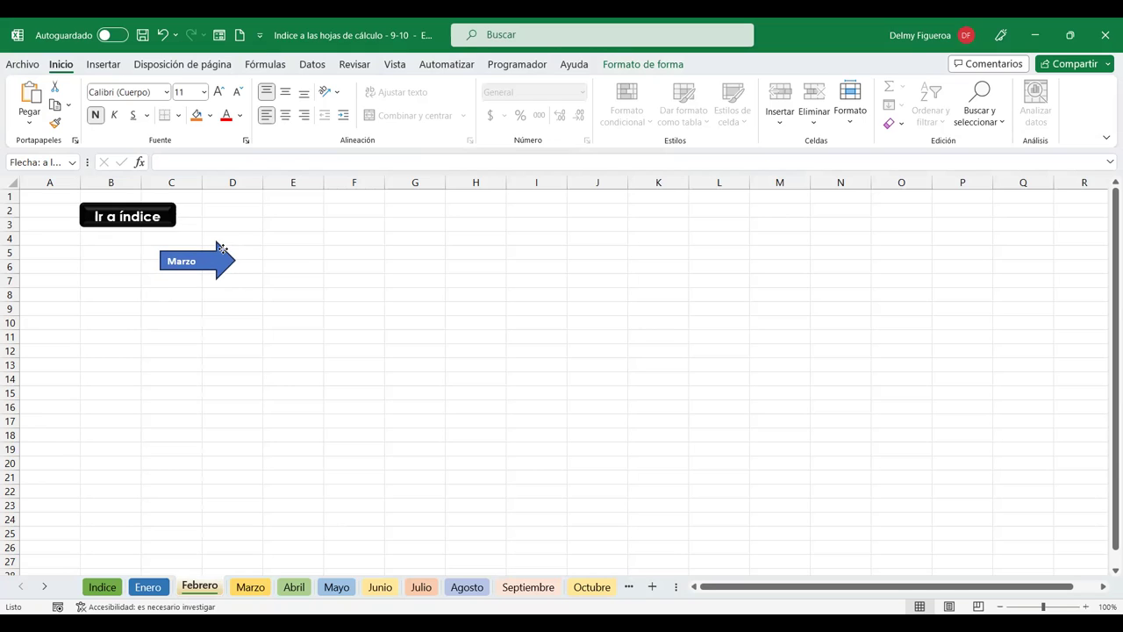
left_click(147, 587)
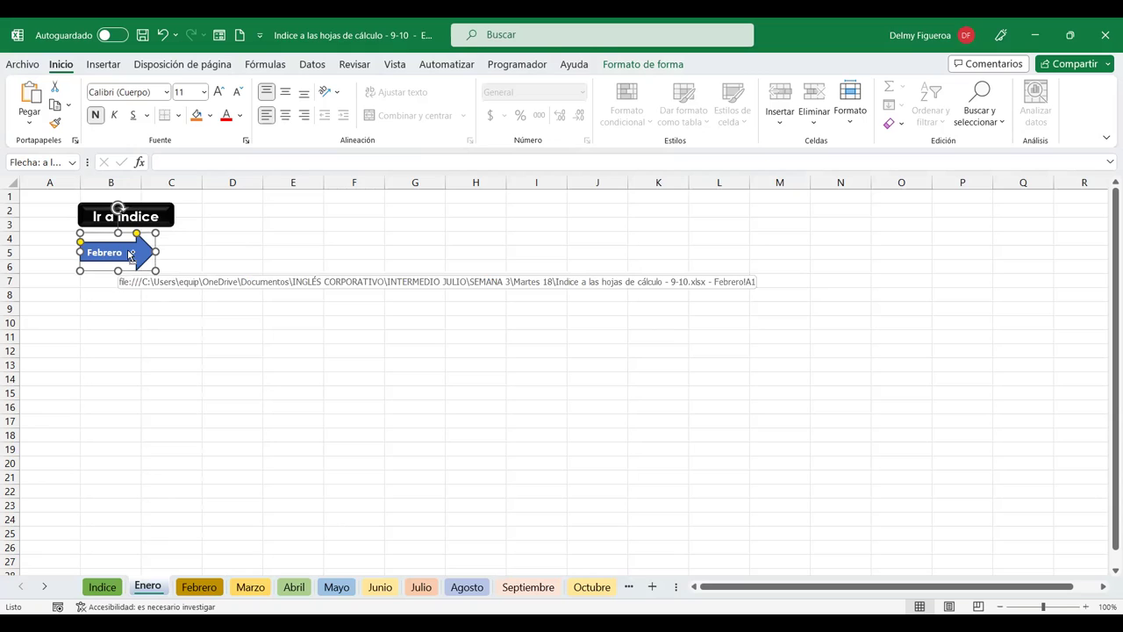
Step: Test the Marzo arrow's link on the Febrero sheet
left_click(205, 587)
left_click(200, 254)
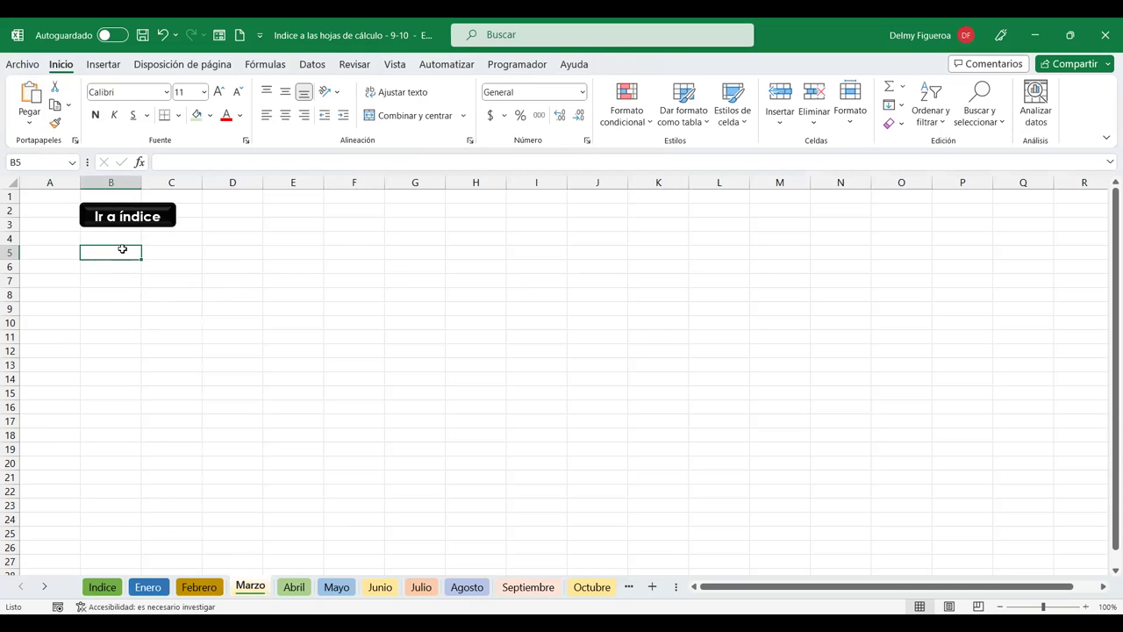
left_click(213, 590)
Step: Paste the Febrero arrow onto the Marzo sheet, flip it to point left, and test its link
left_click(253, 592)
key("ctrl+v")
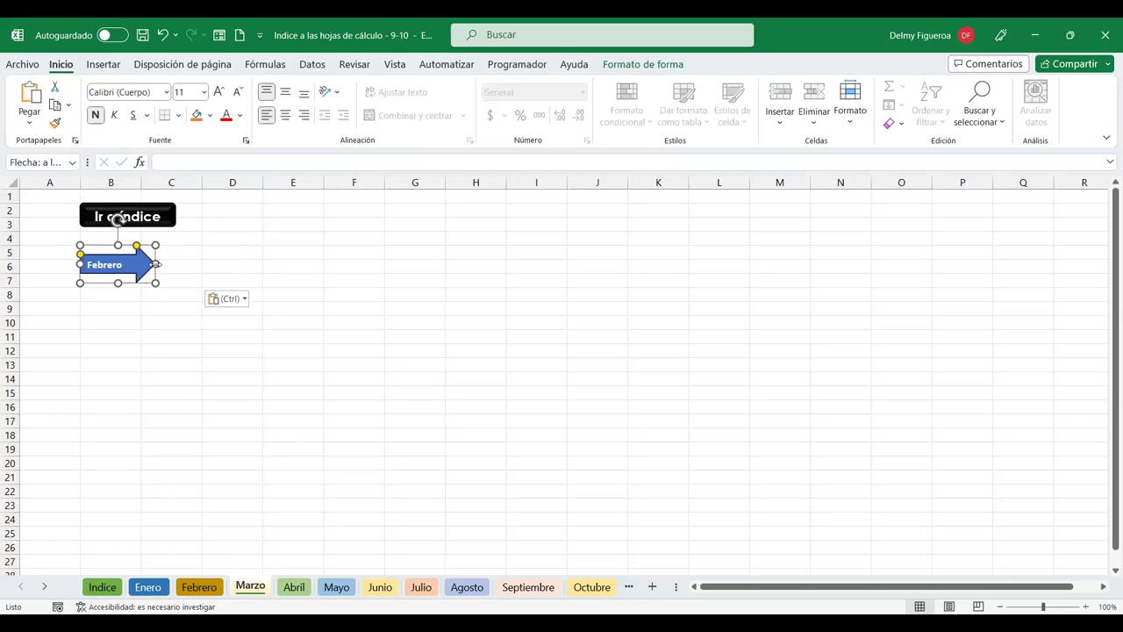
mouse_move(153, 265)
left_mouse_down()
mouse_move(274, 264)
mouse_move(135, 264)
mouse_move(143, 245)
mouse_move(115, 235)
left_mouse_up()
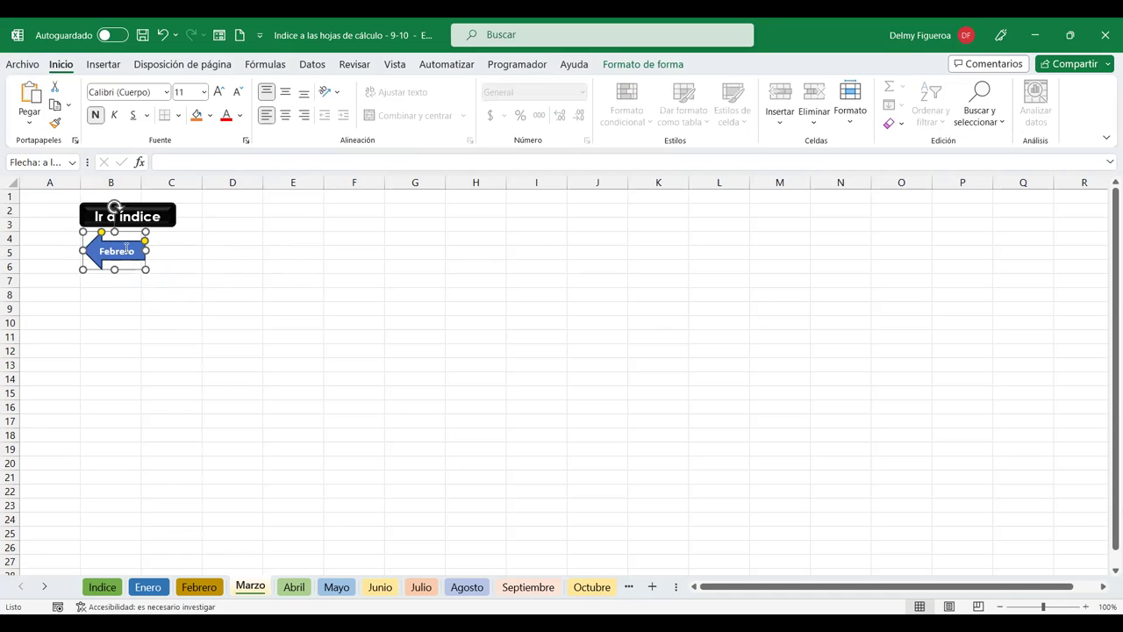
key("Escape")
key("Escape")
left_click(118, 253)
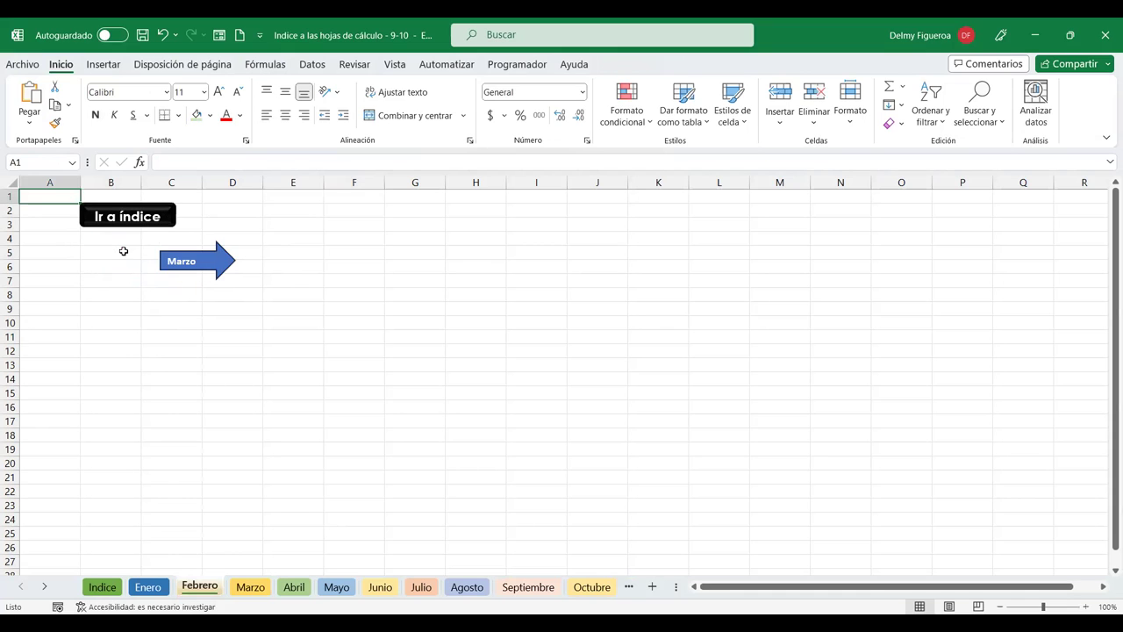
left_click(198, 267)
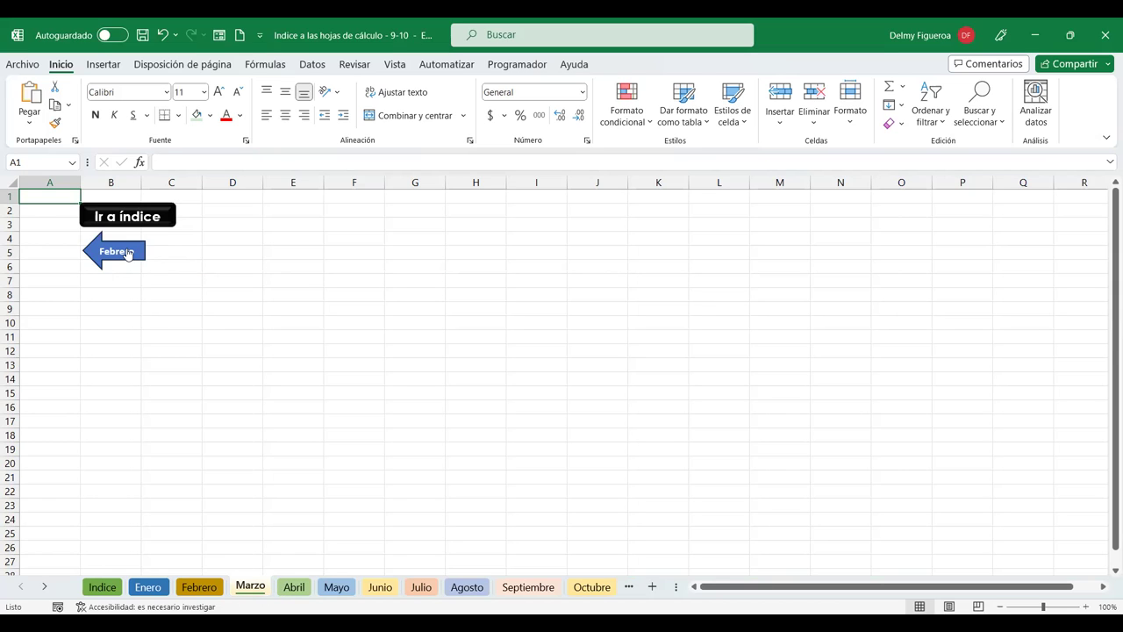
right_click(130, 253)
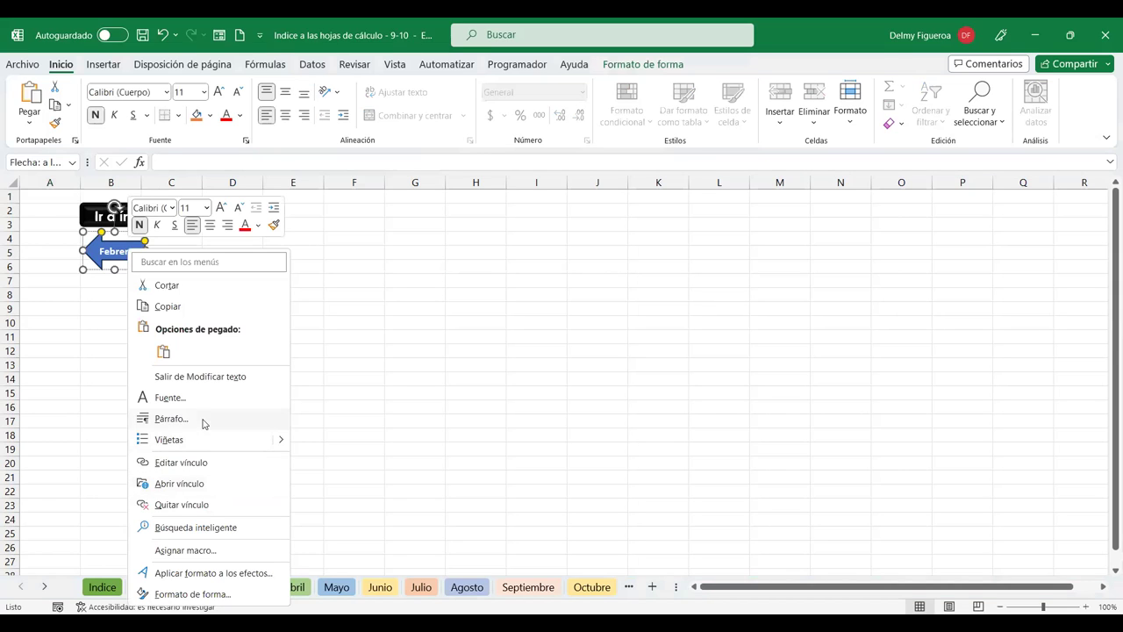
Step: Copy the Febrero arrow and paste it at B5 on Abril, Mayo, Junio and Julio
left_click(181, 313)
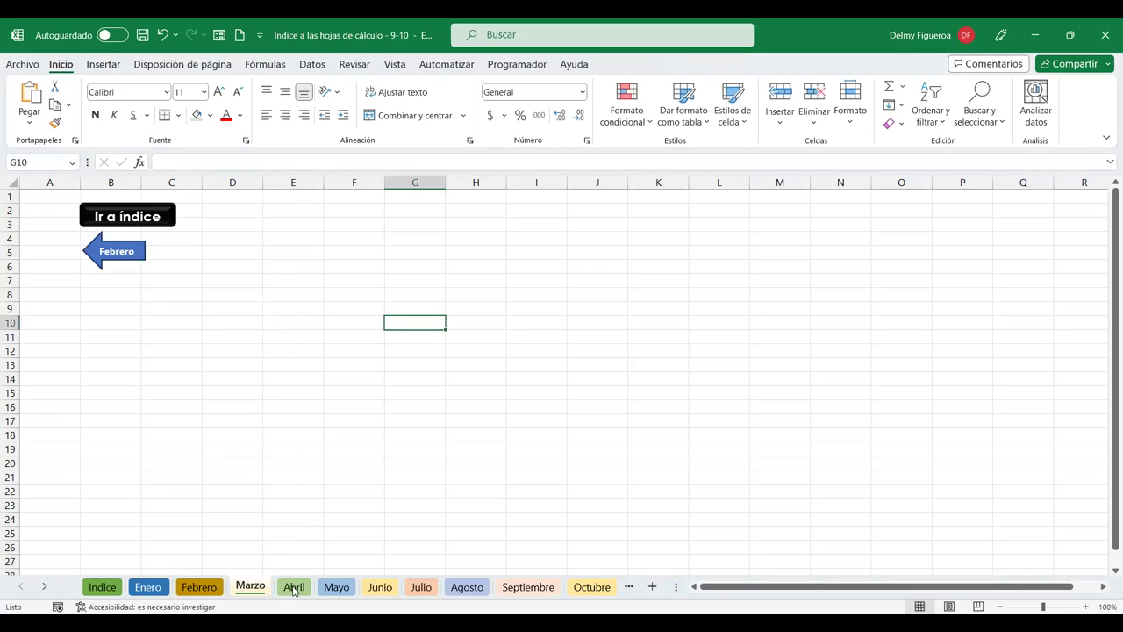
left_click(292, 586)
left_click(120, 251)
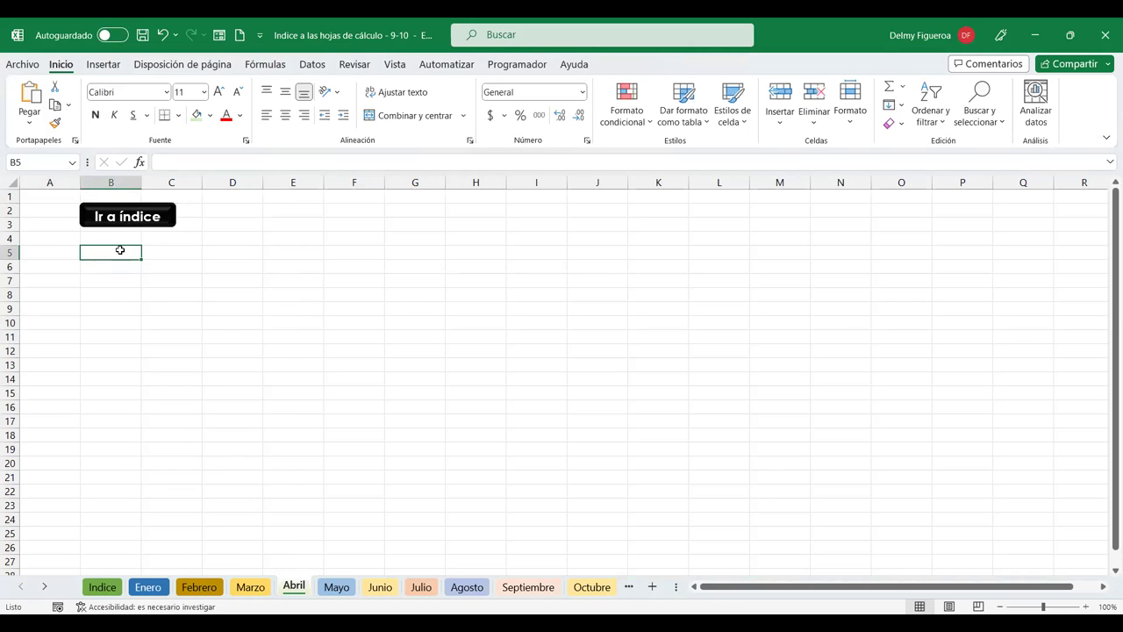
key("ctrl+v")
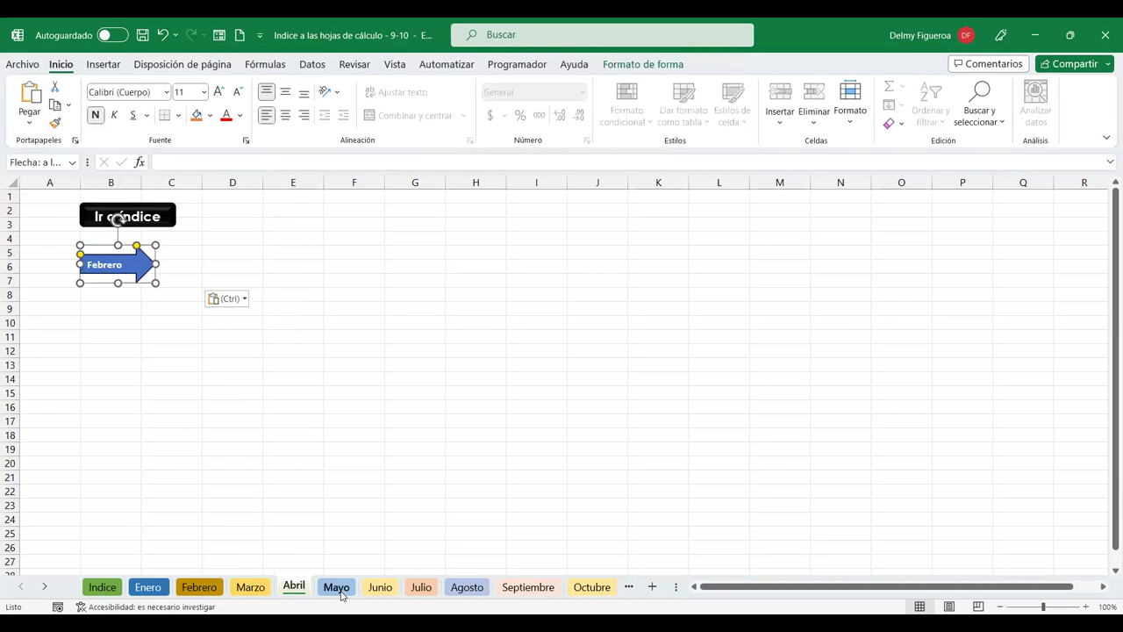
left_click(337, 587)
left_click(115, 252)
key("ctrl+v")
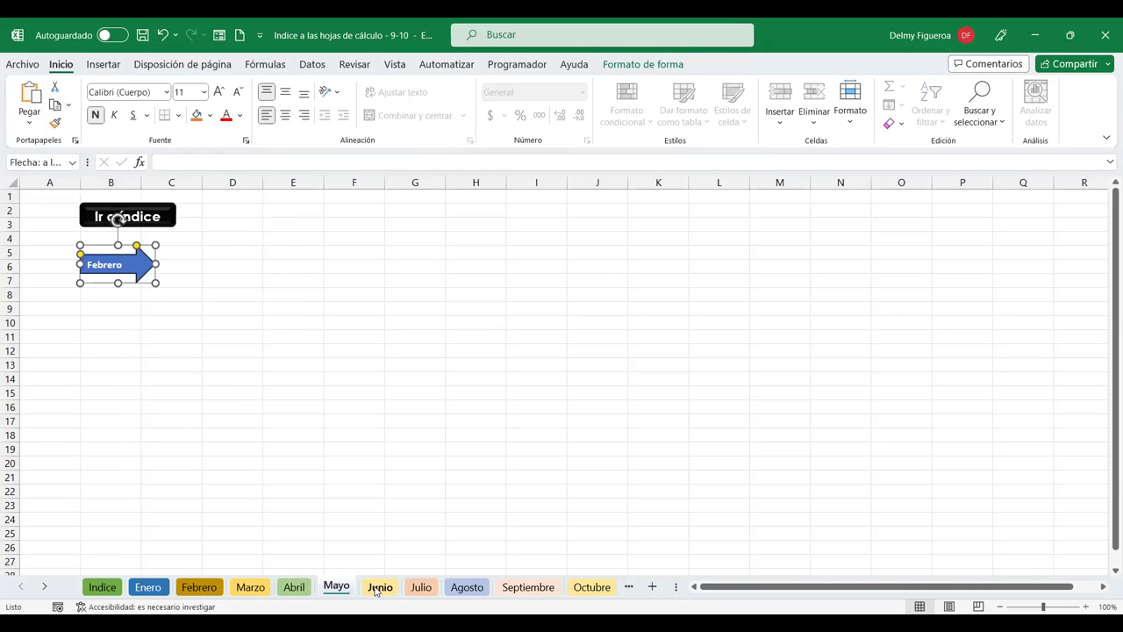
left_click(377, 588)
left_click(112, 255)
key("ctrl+v")
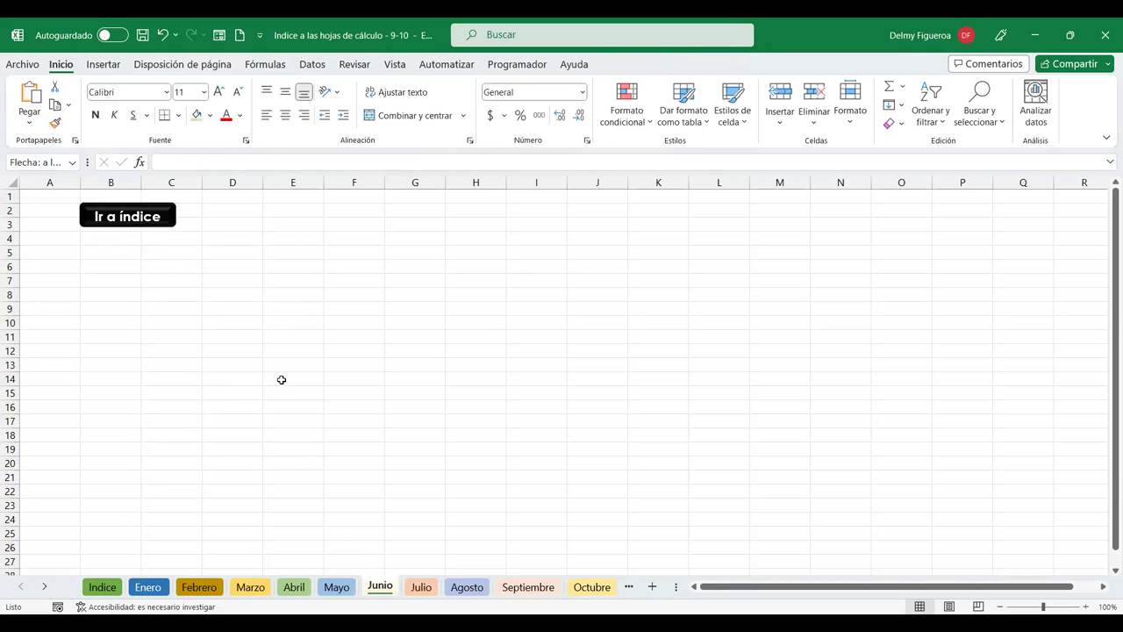
left_click(422, 587)
left_click(107, 251)
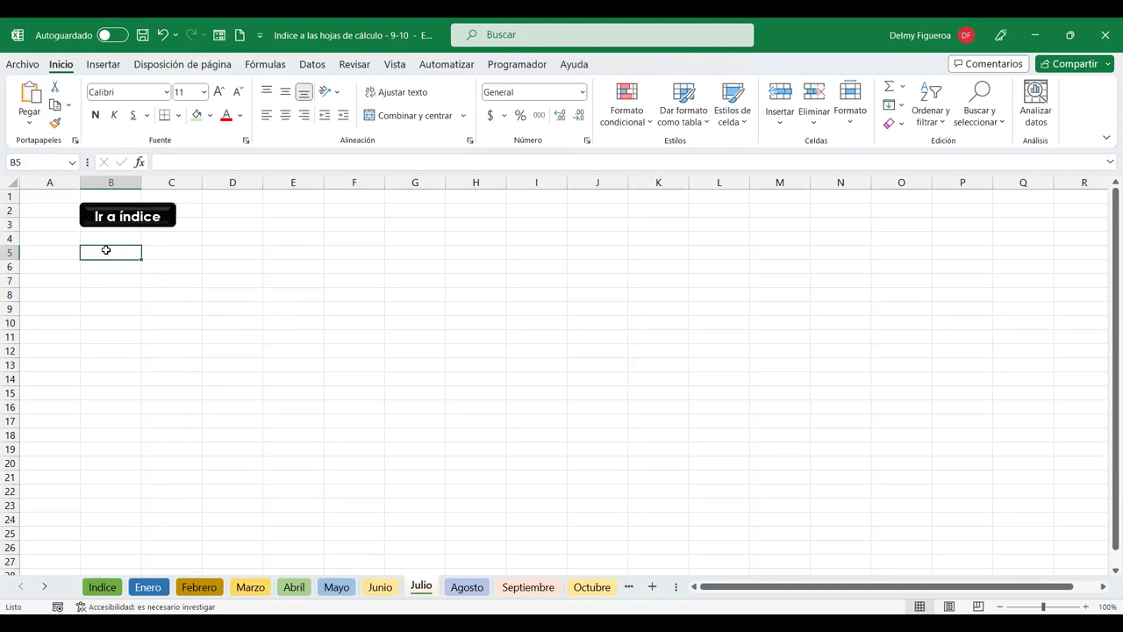
key("ctrl+v")
Step: Paste the Febrero arrow at B5 on Agosto, Septiembre, Octubre, Noviembre and Diciembre
left_click(466, 587)
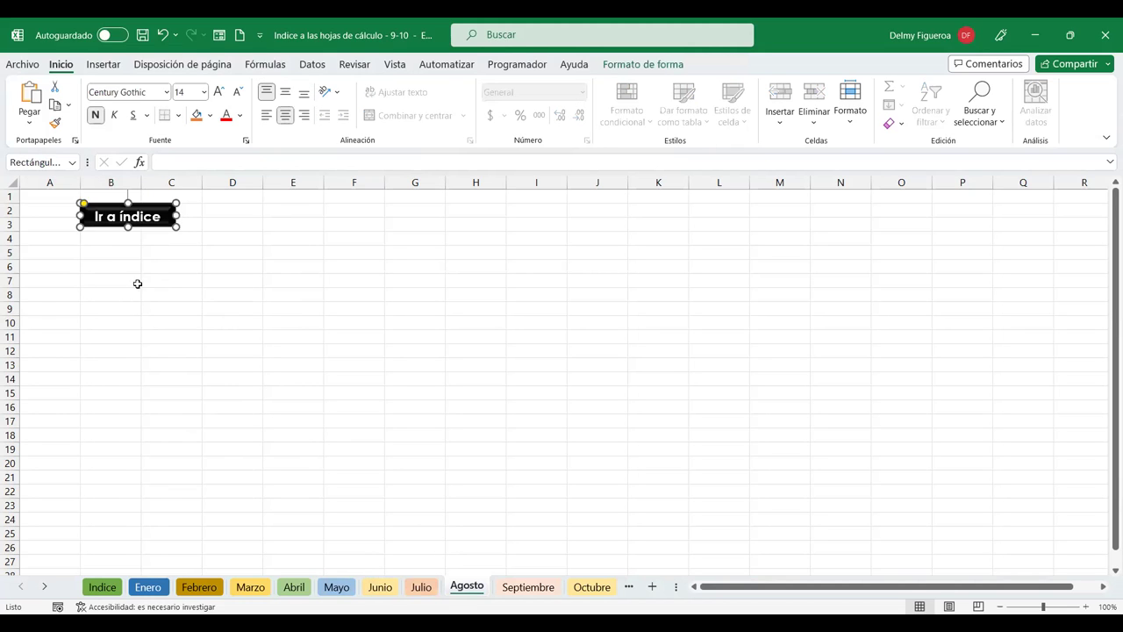
left_click(101, 252)
key("ctrl+v")
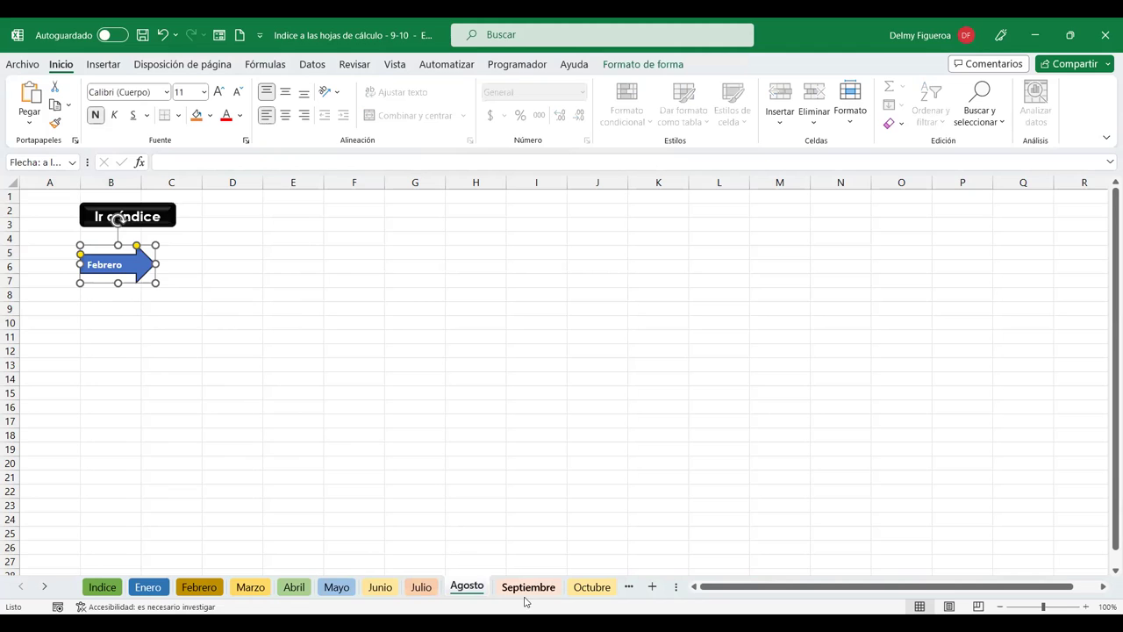
left_click(527, 588)
left_click(123, 255)
key("ctrl+v")
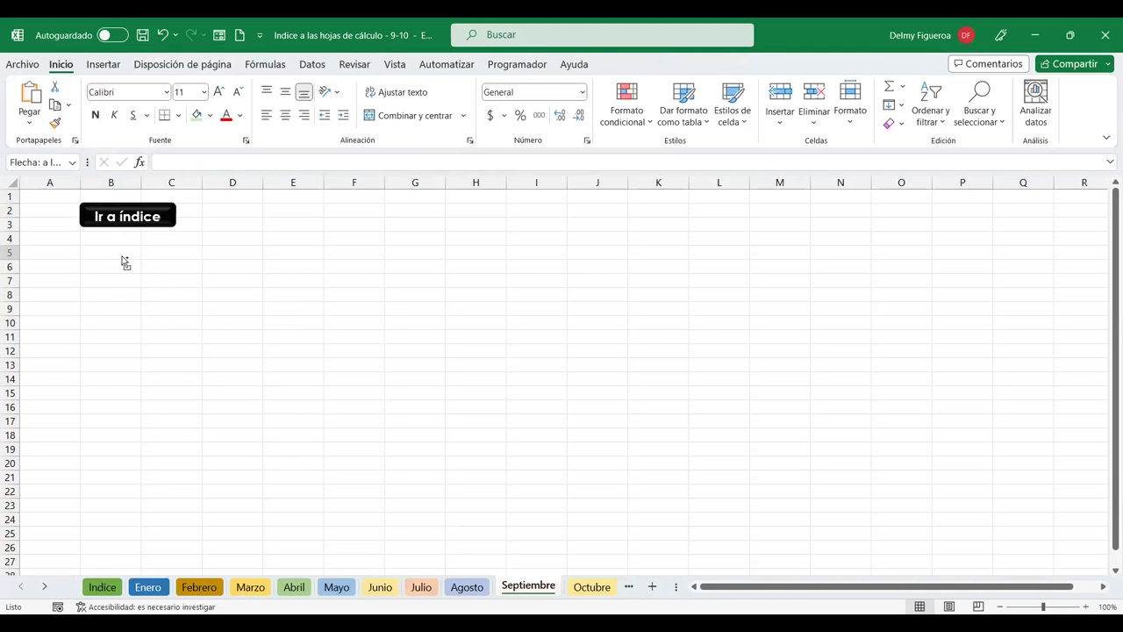
left_click(595, 588)
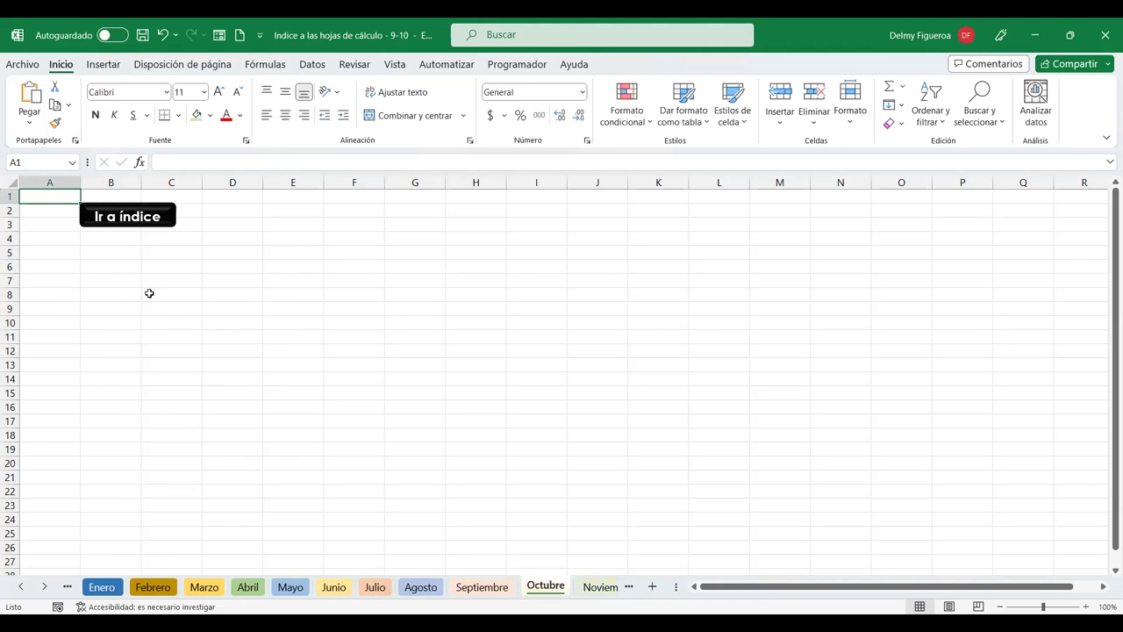
left_click(112, 251)
key("ctrl+v")
left_click(614, 597)
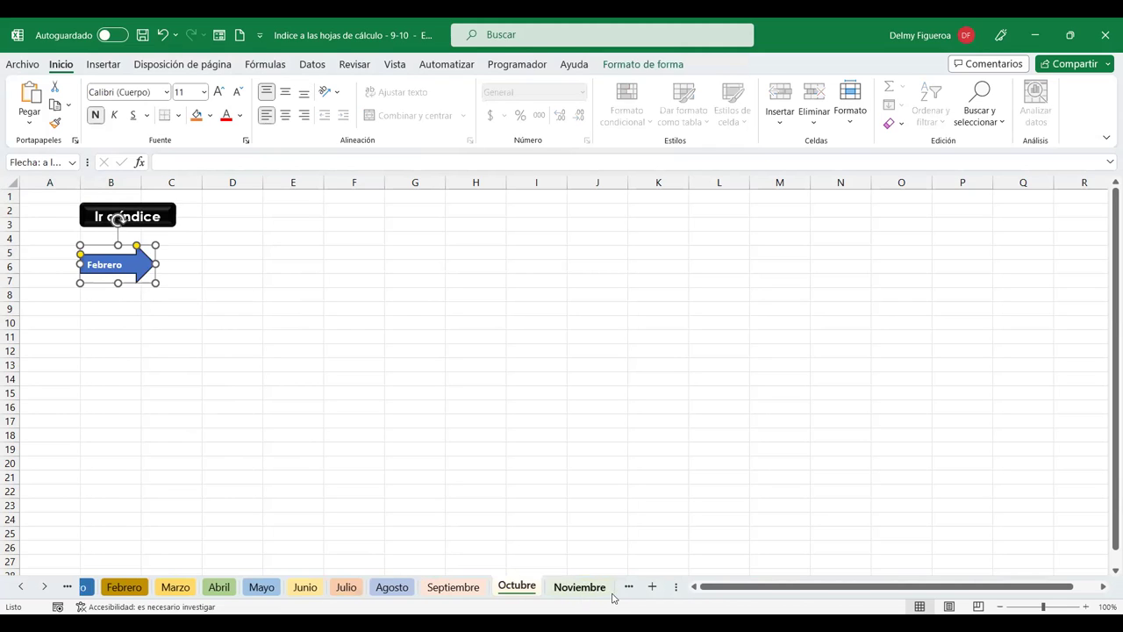
left_click(610, 589)
left_click(95, 252)
key("ctrl+v")
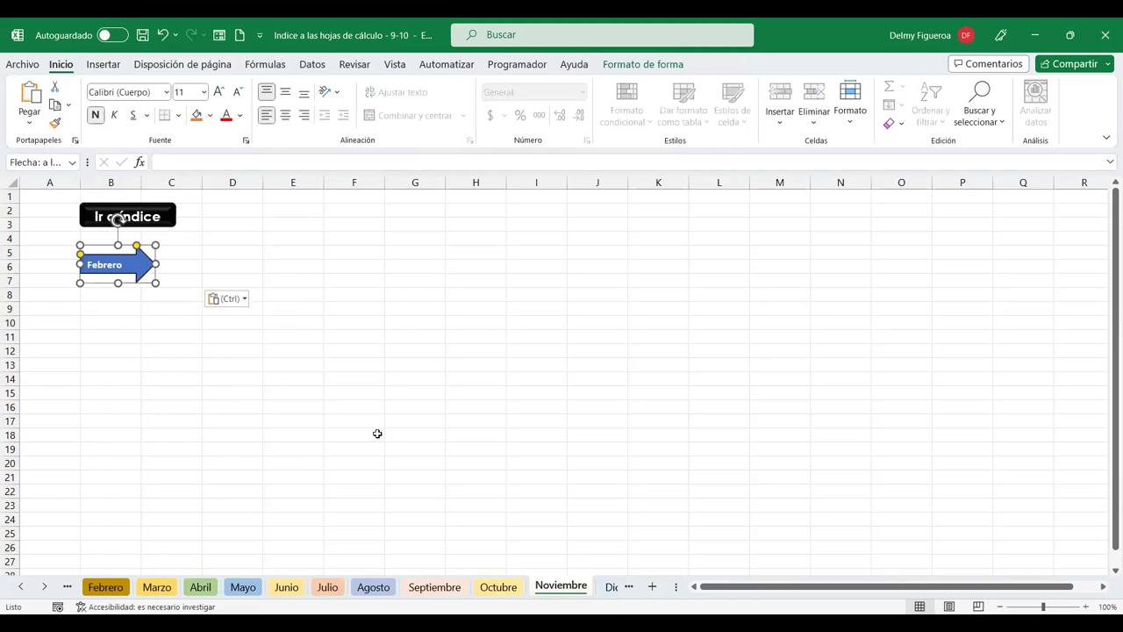
left_click(608, 590)
left_click(603, 590)
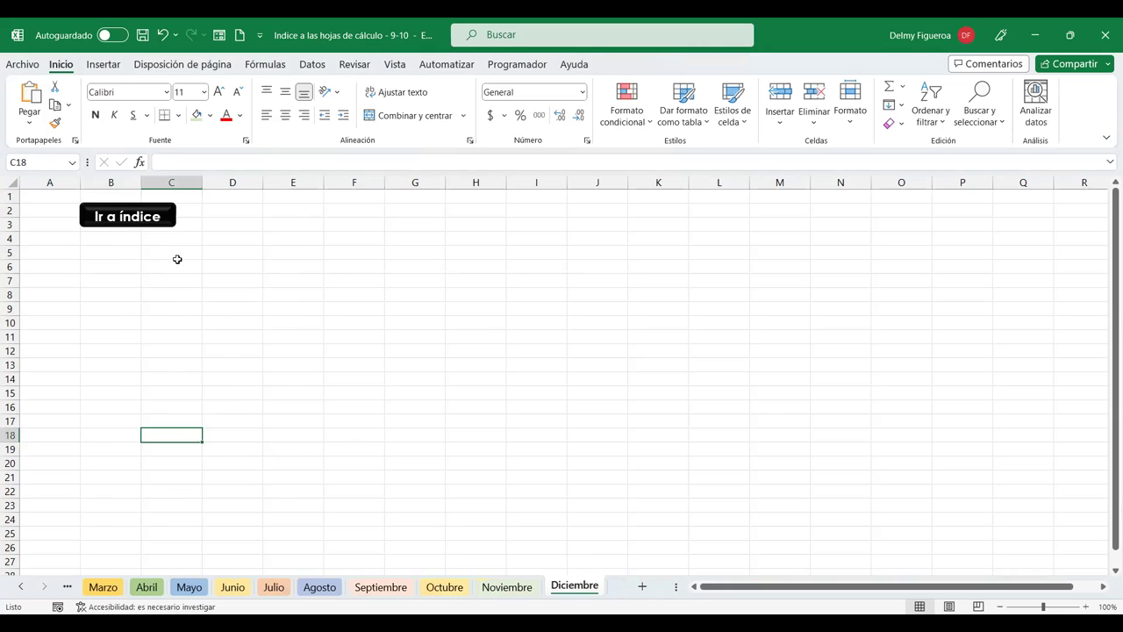
left_click(120, 251)
key("ctrl+v")
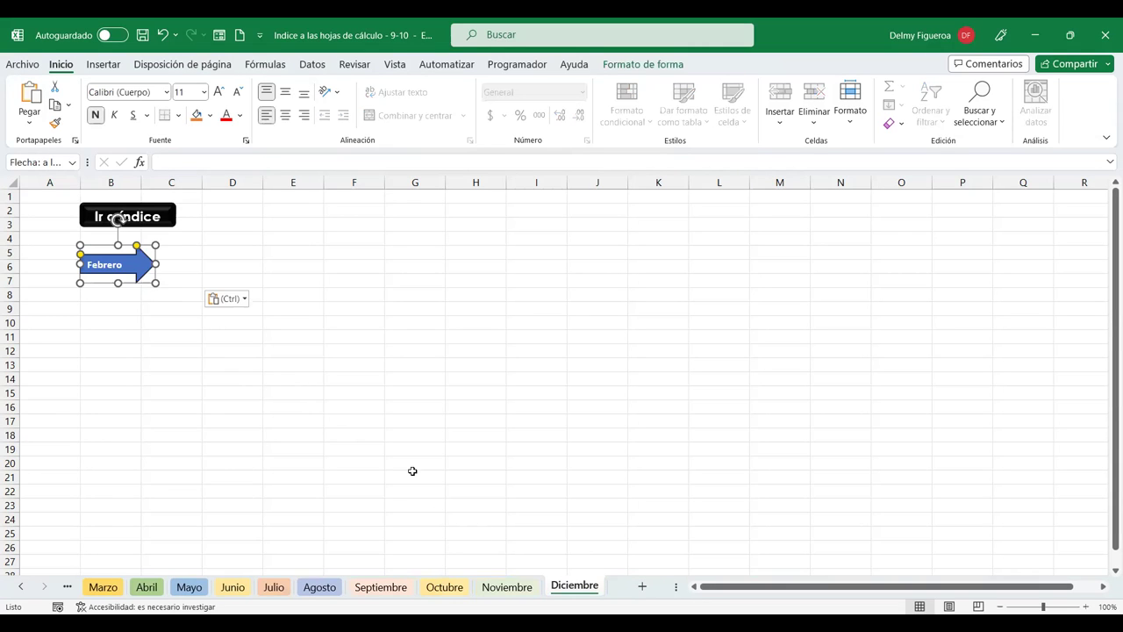
Step: Flip the arrow to point left under Ir a índice, relabel it Noviembre, and test its link
mouse_move(116, 259)
left_mouse_down()
mouse_move(243, 259)
mouse_move(153, 266)
left_mouse_up()
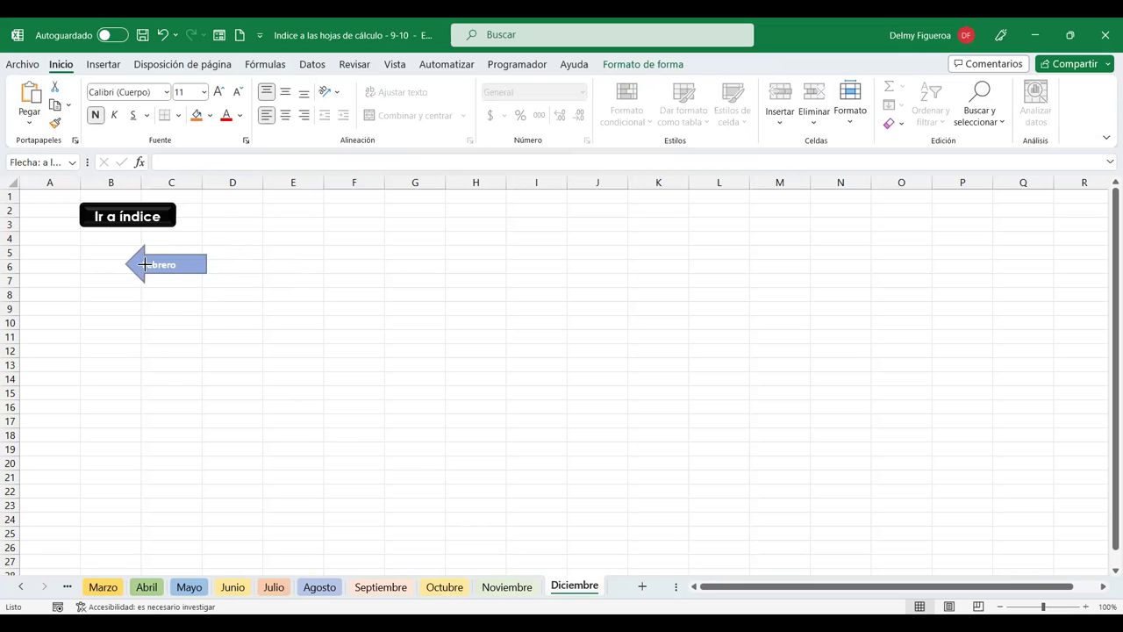
mouse_move(178, 255)
left_mouse_down()
mouse_move(102, 242)
mouse_move(147, 255)
left_mouse_up()
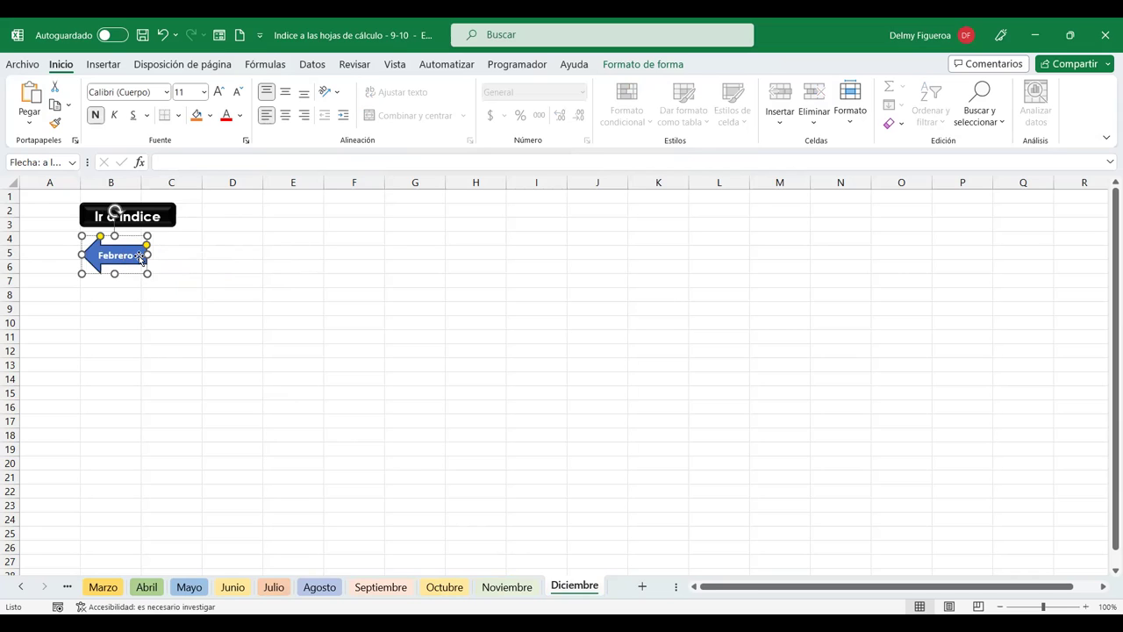
key("Delete")
key("Delete")
key("Delete")
type("Noviemb")
left_click(346, 255)
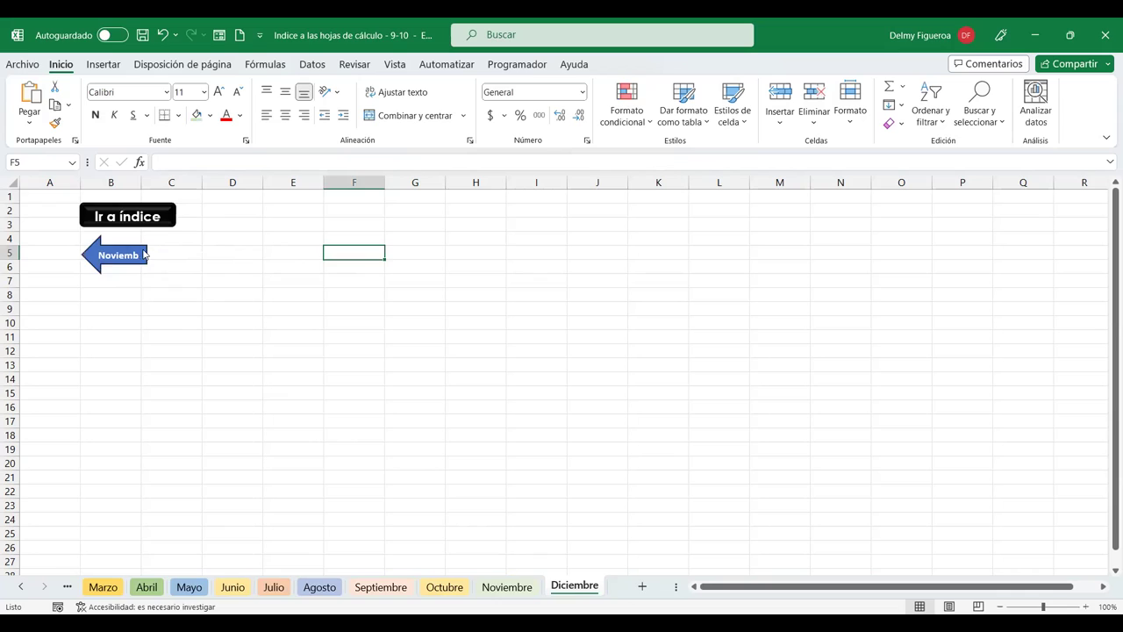
left_click(145, 257)
left_click(180, 279)
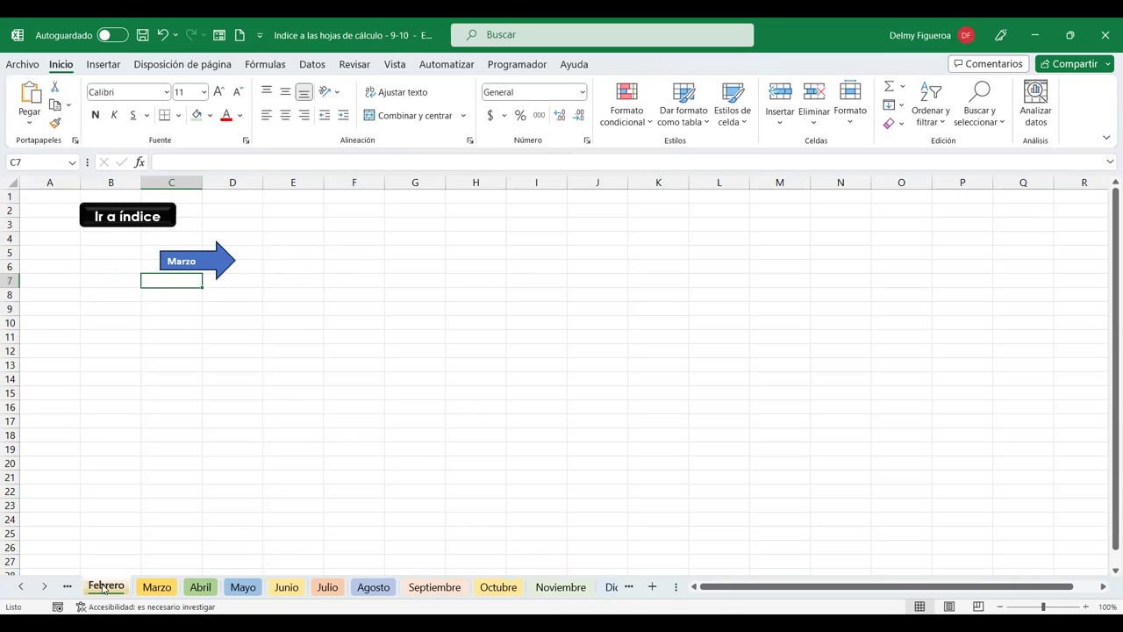
Step: On Diciembre, widen the Noviembre arrow and link it to the Noviembre sheet
left_click(42, 587)
left_click(574, 587)
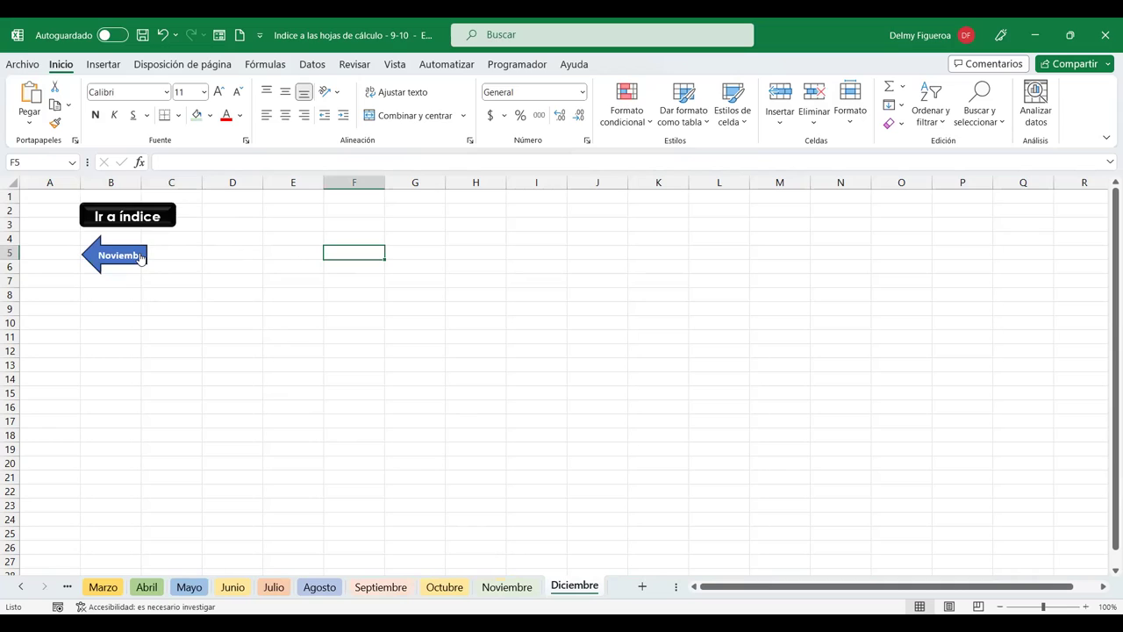
right_click(146, 255)
left_click_drag(155, 254, 159, 254)
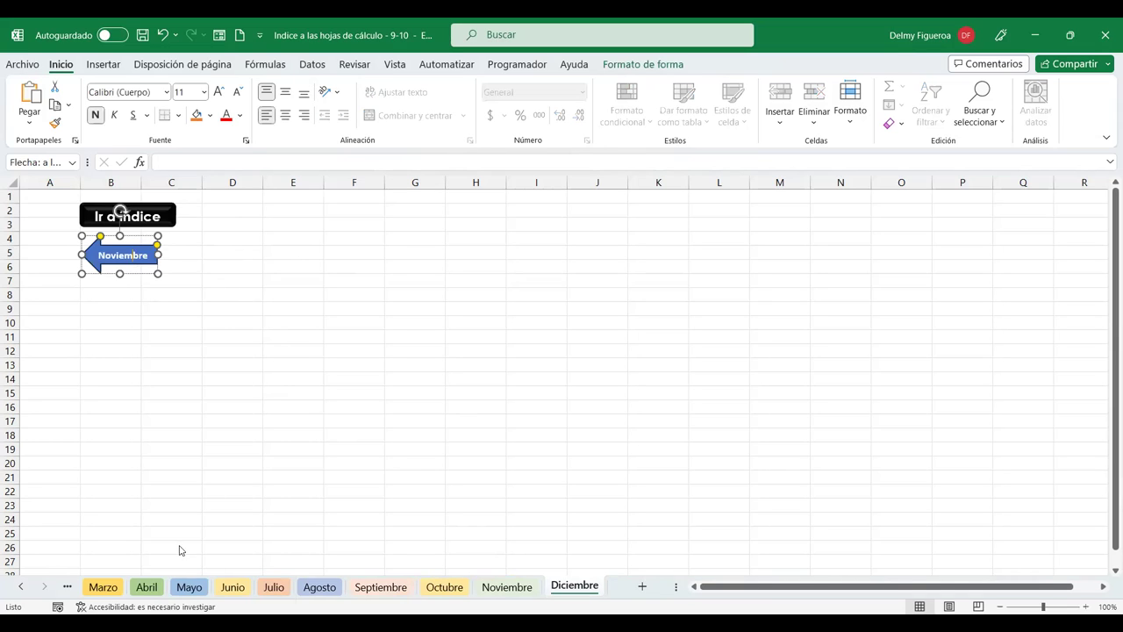
key("shift+F10")
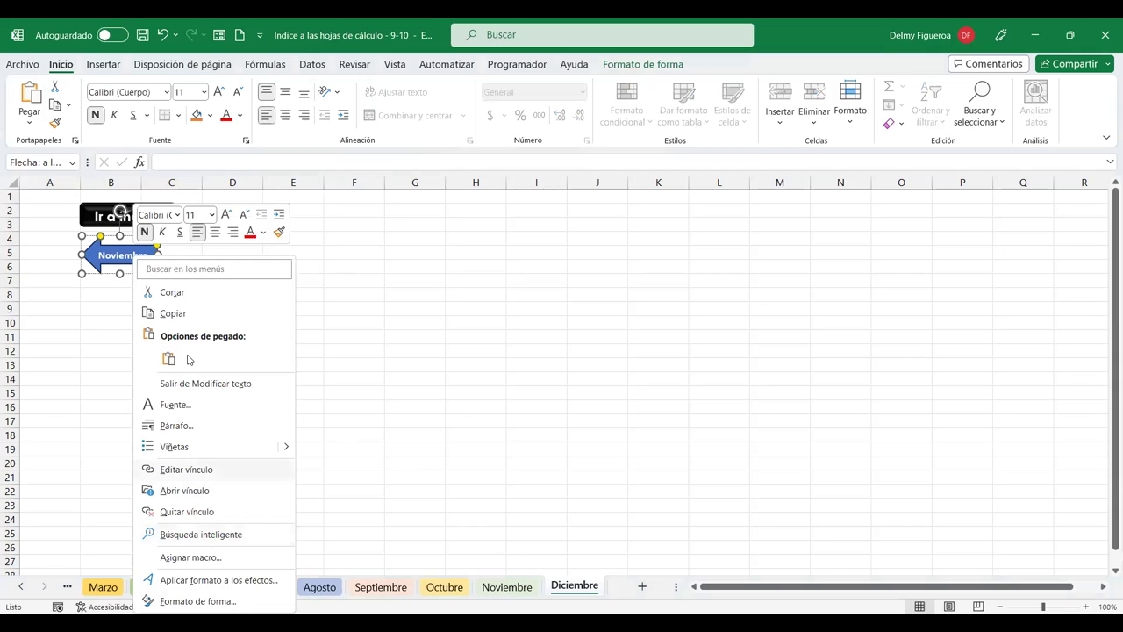
key("Return")
scroll(140, 484, "down", 3)
left_click(136, 496)
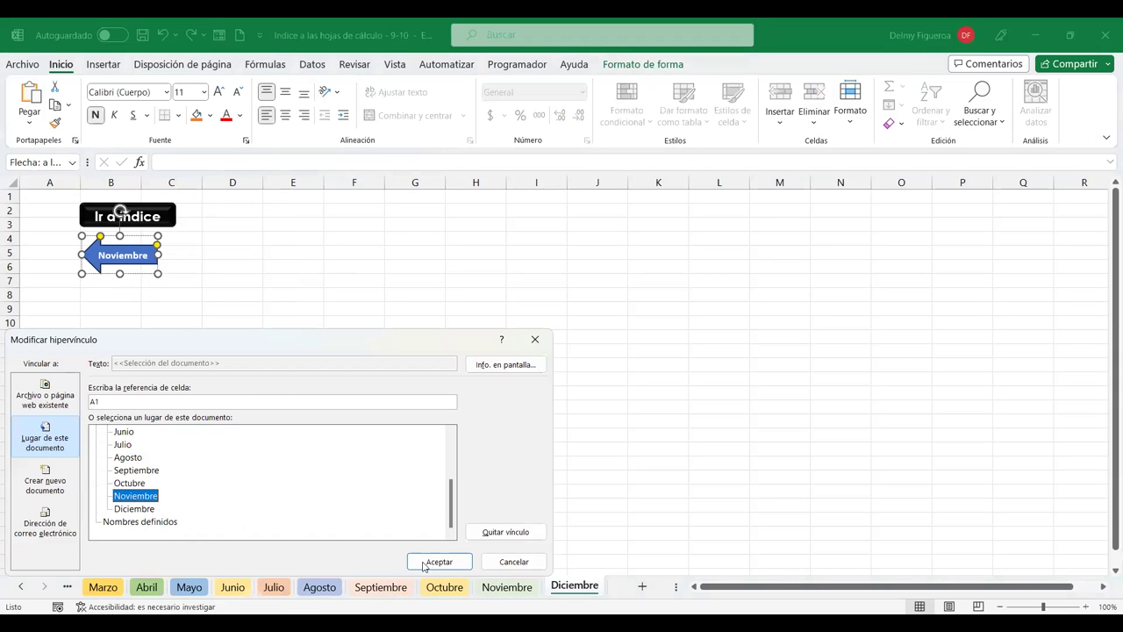
left_click(424, 565)
left_click(305, 355)
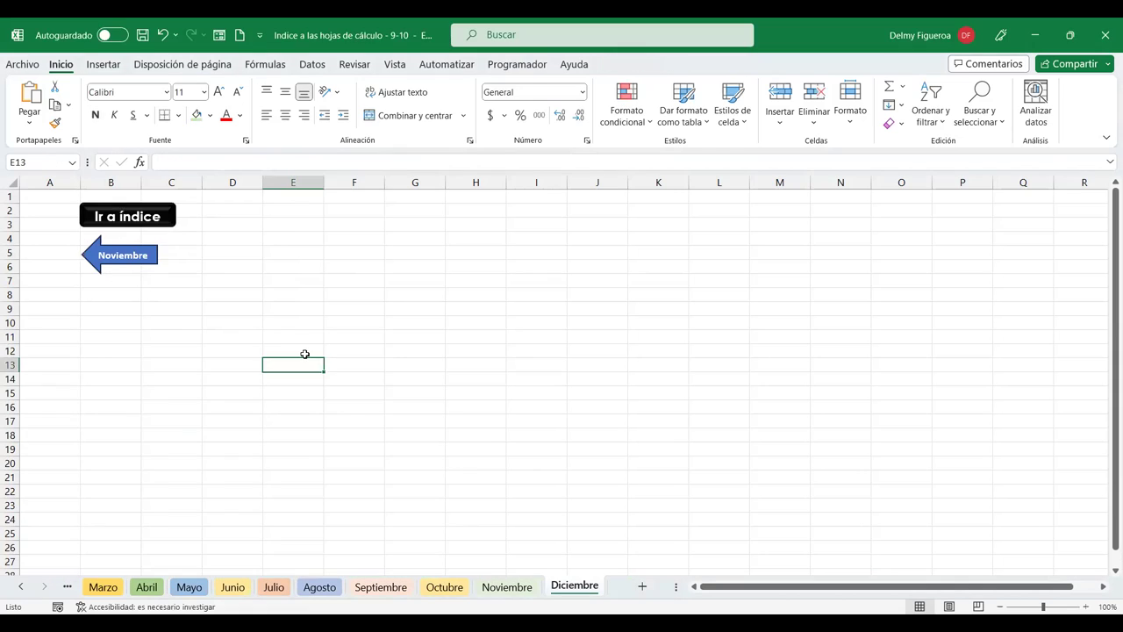
Step: Replace the Febrero text on the Noviembre sheet's arrow with Diciembre
left_click(532, 588)
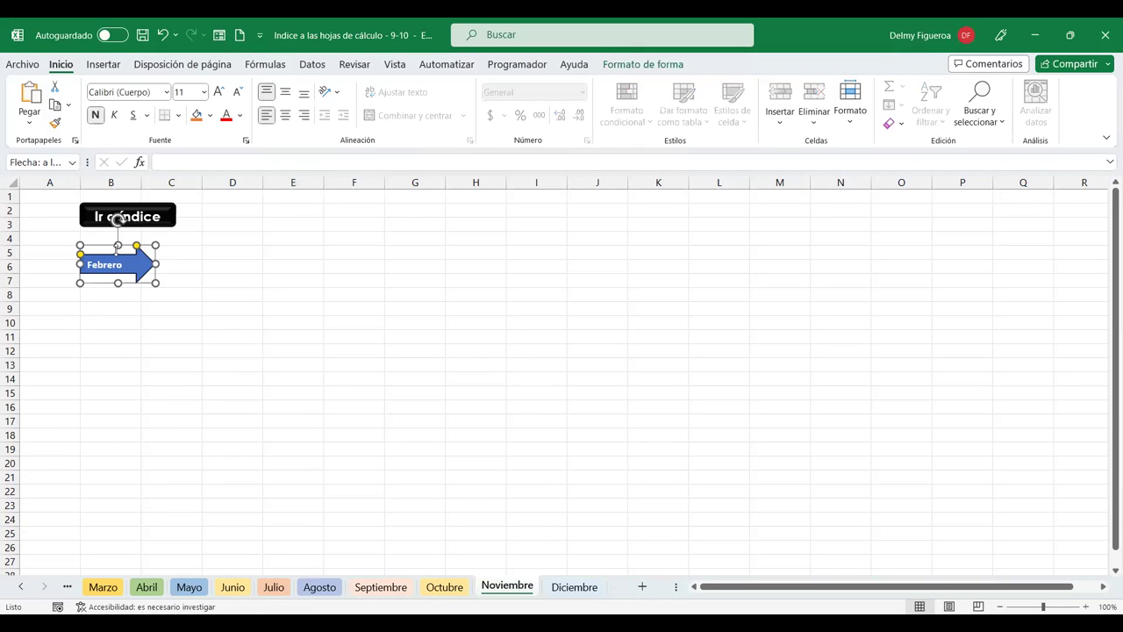
double_click(114, 270)
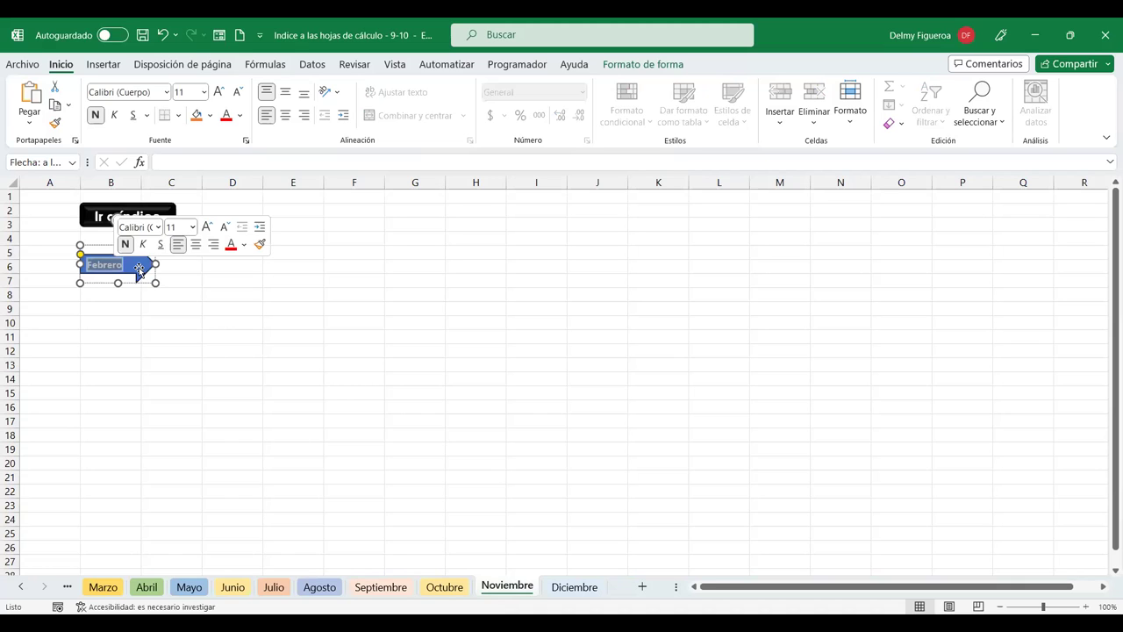
type("Diciembre")
left_click(200, 347)
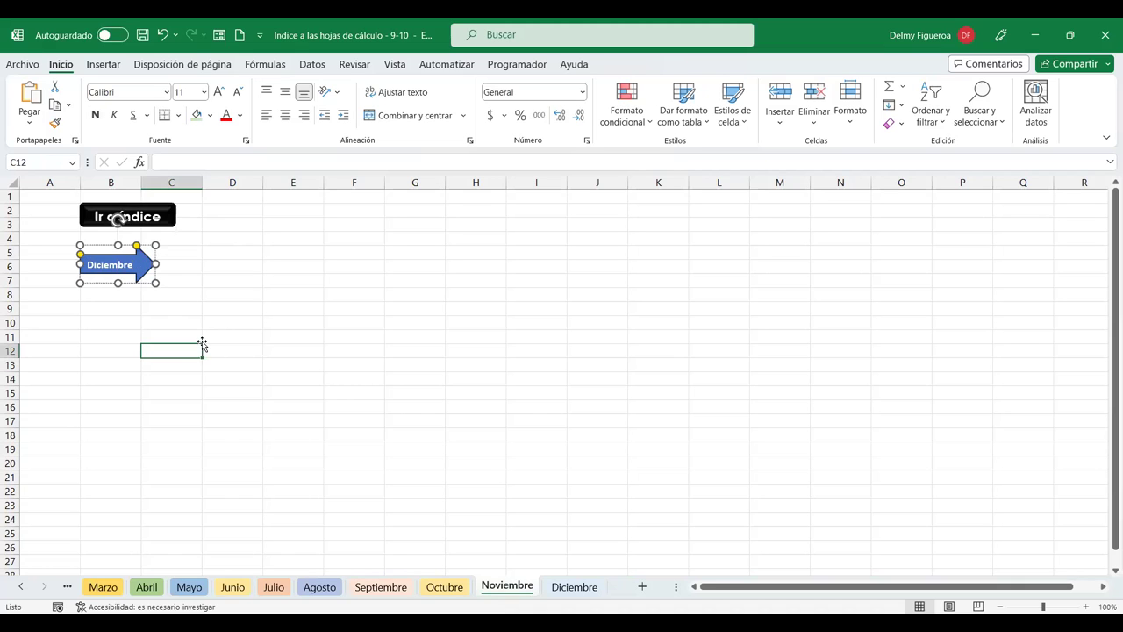
Step: Link the Noviembre sheet's Diciembre arrow to the Diciembre sheet
left_click(151, 270)
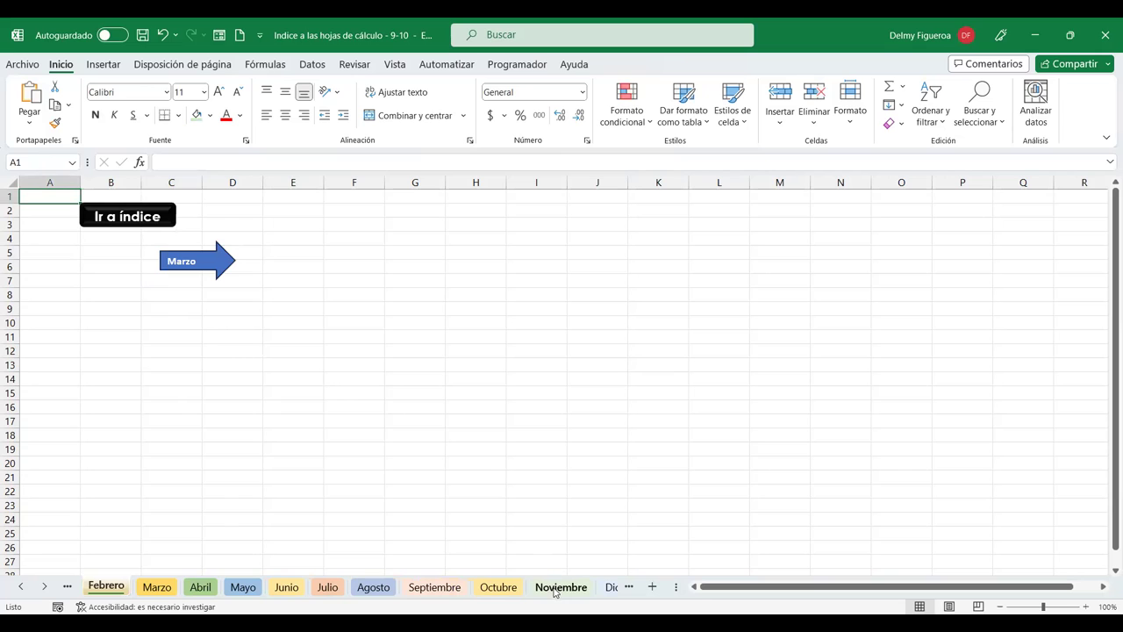
left_click(554, 593)
left_click(130, 265)
right_click(130, 265)
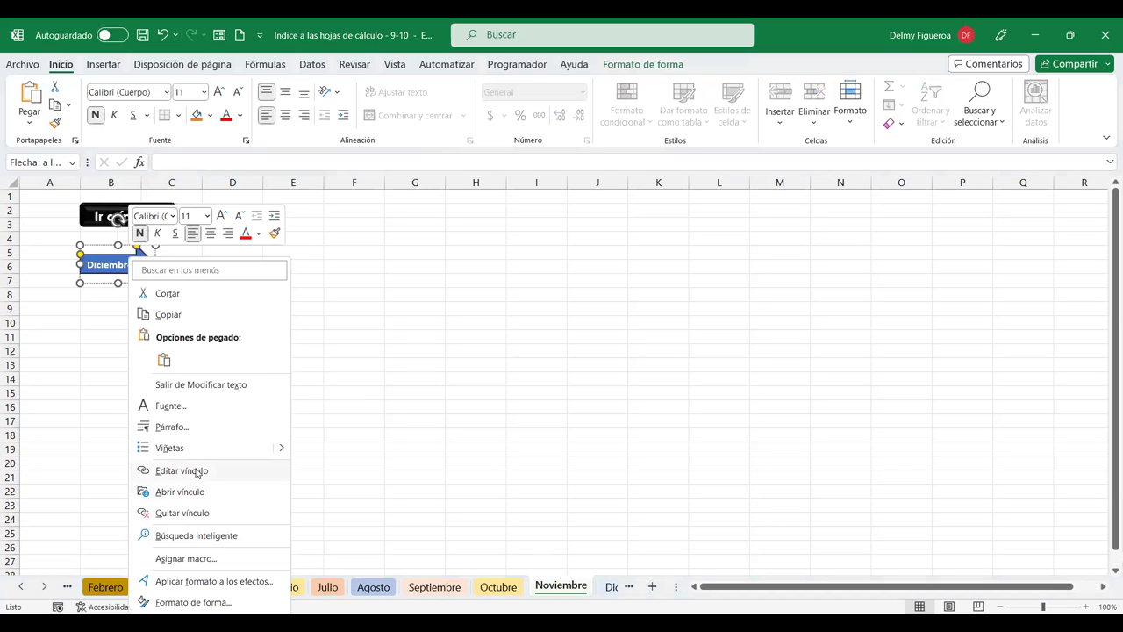
key("Return")
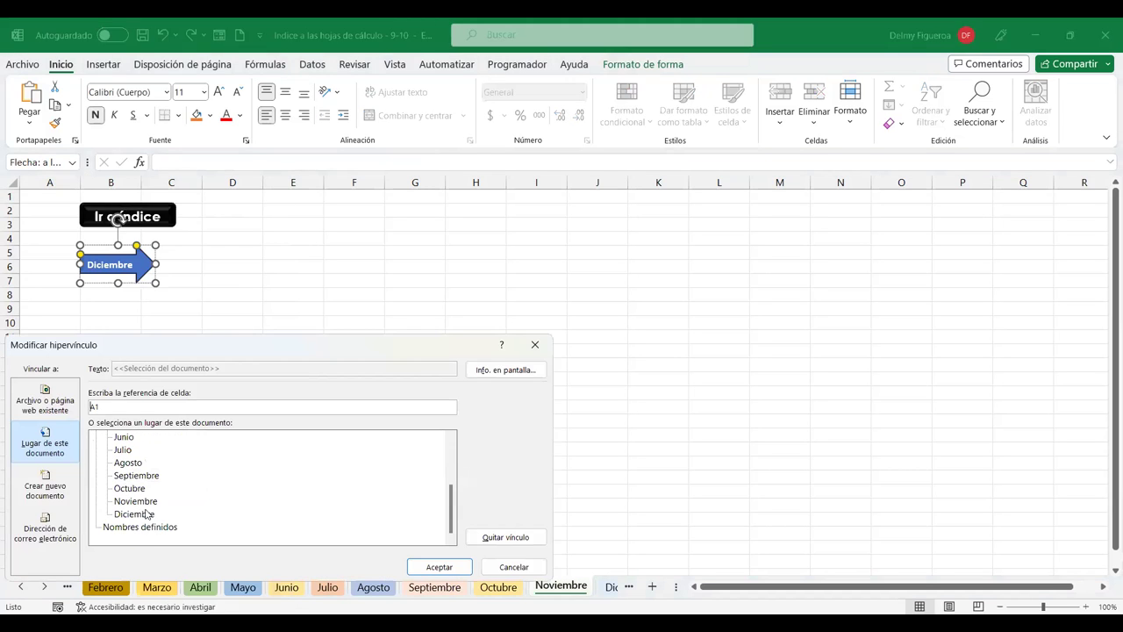
left_click(139, 513)
left_click(452, 570)
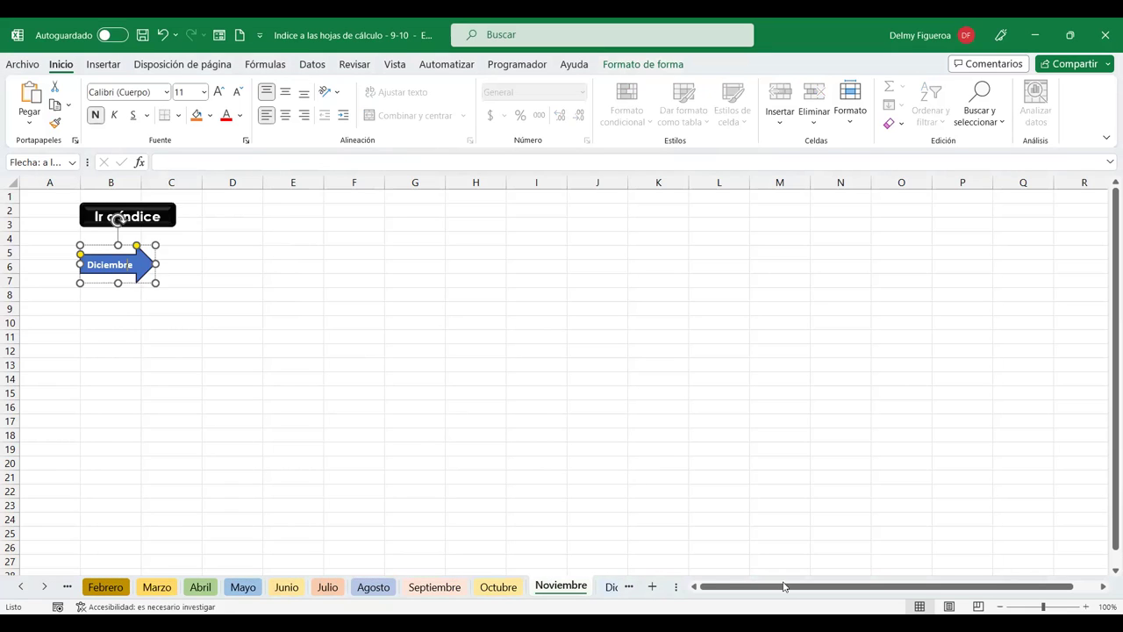
Step: Relabel Octubre's arrow as Noviembre and link it to the Noviembre sheet
left_click(505, 589)
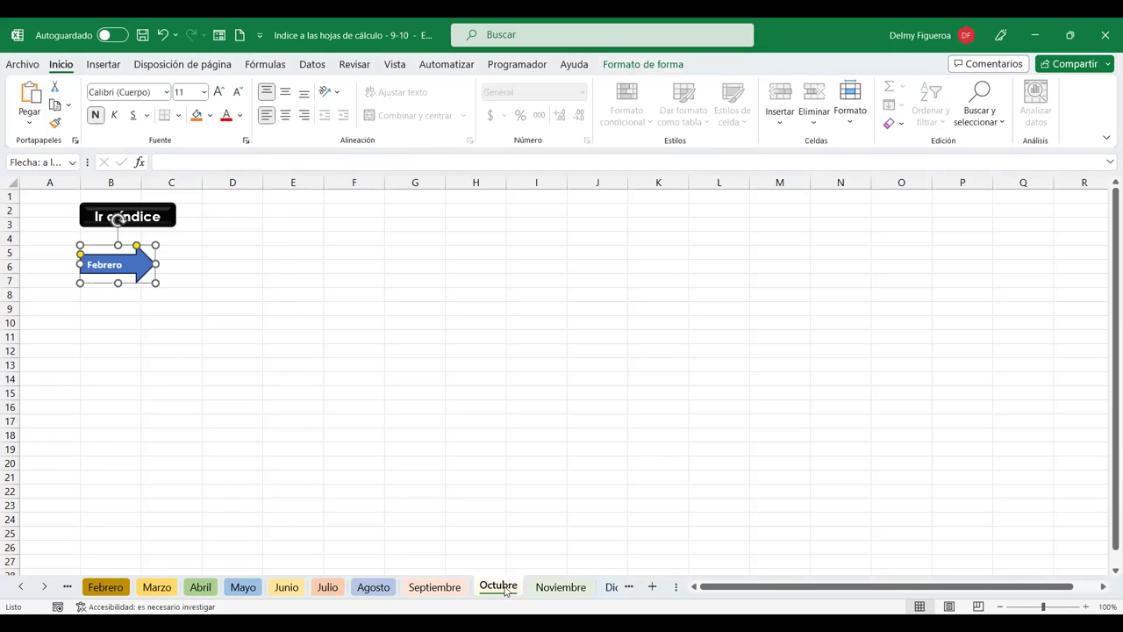
double_click(118, 264)
type("Noviem")
left_click(350, 345)
left_click(145, 254)
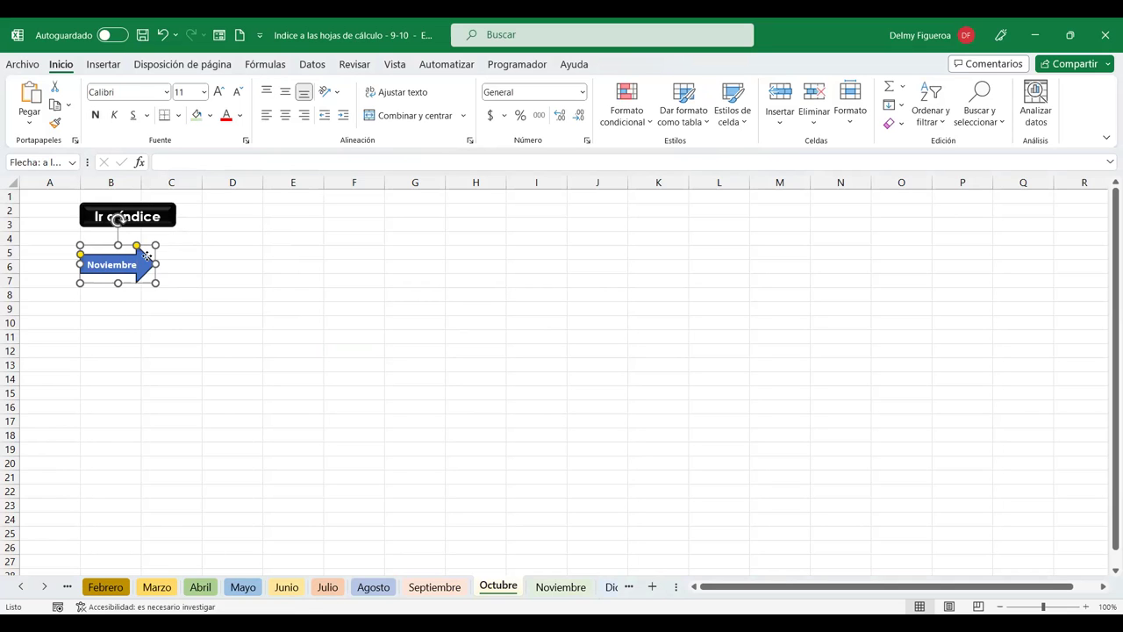
right_click(145, 254)
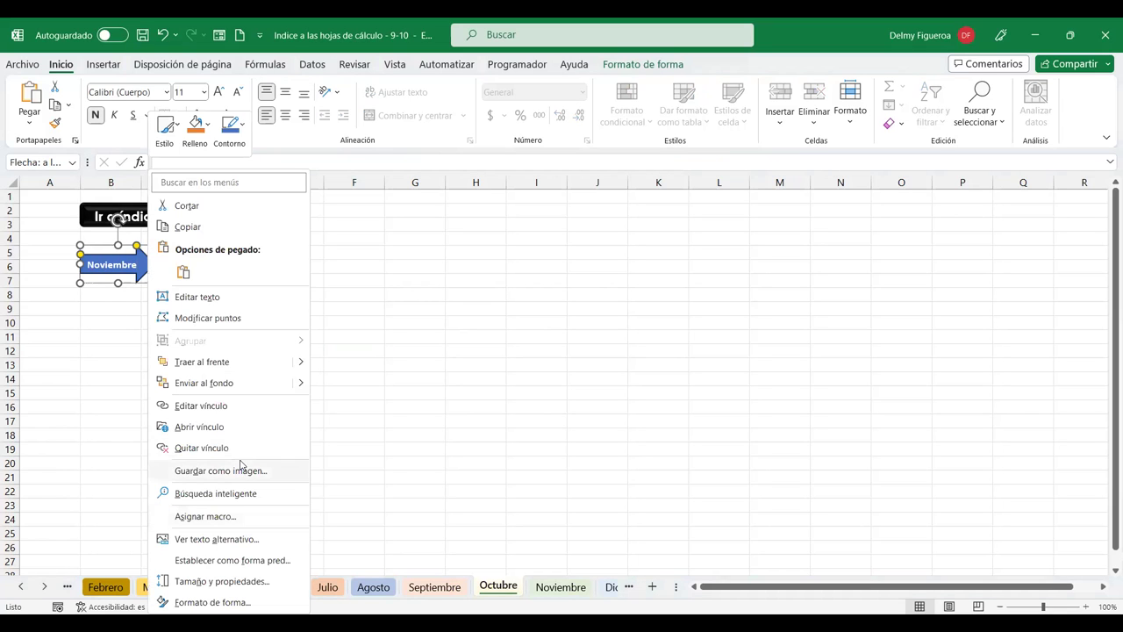
left_click(247, 403)
left_click(131, 433)
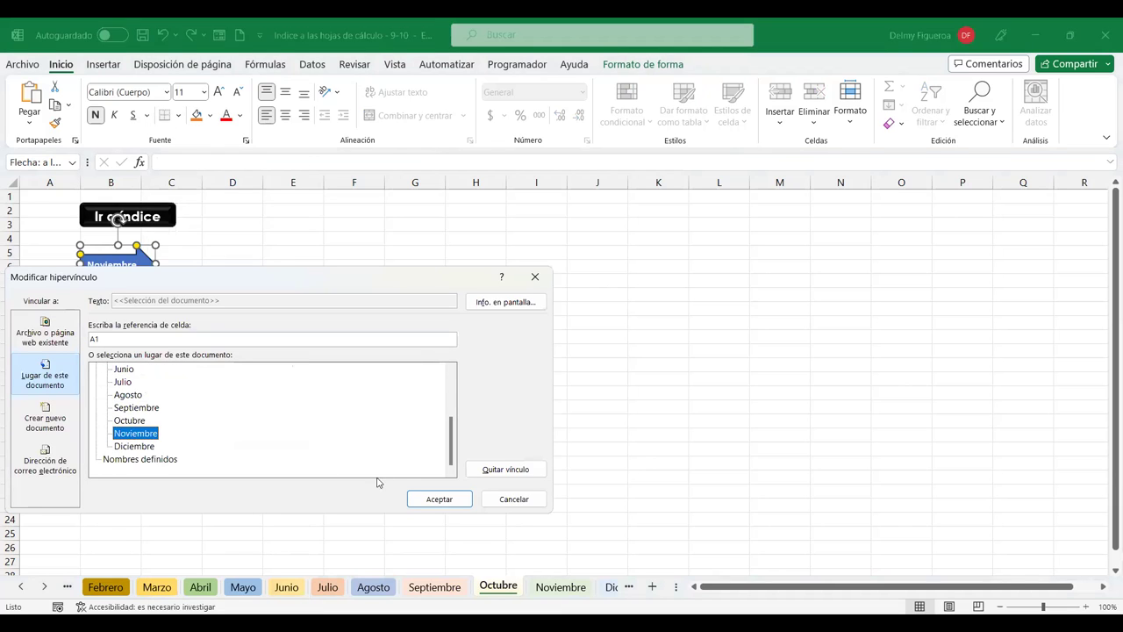
left_click(442, 502)
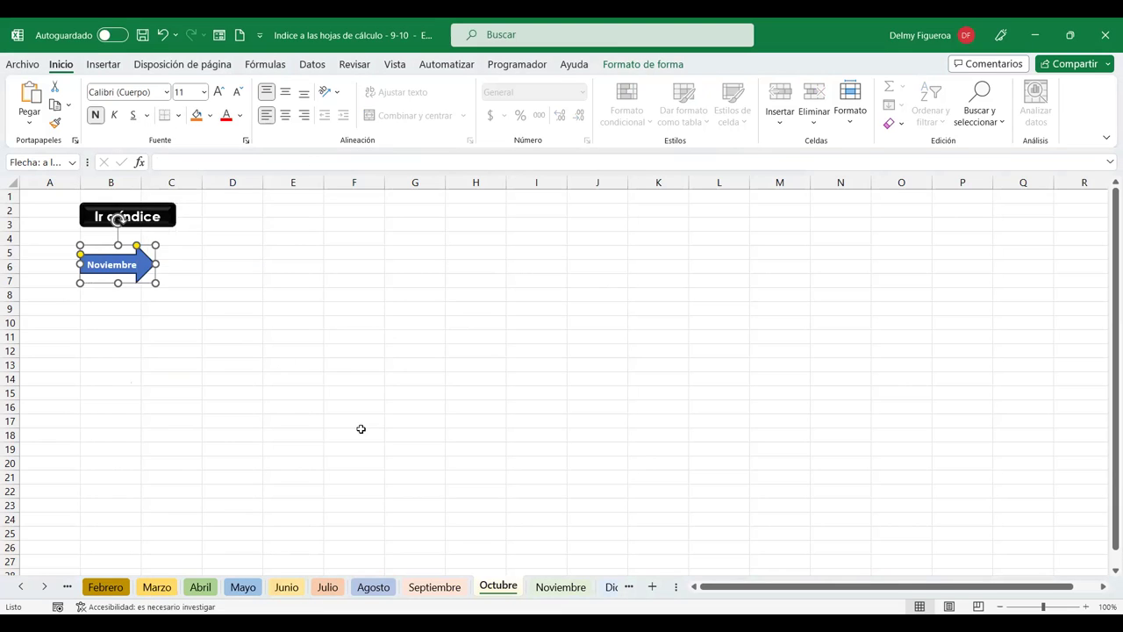
left_click(432, 585)
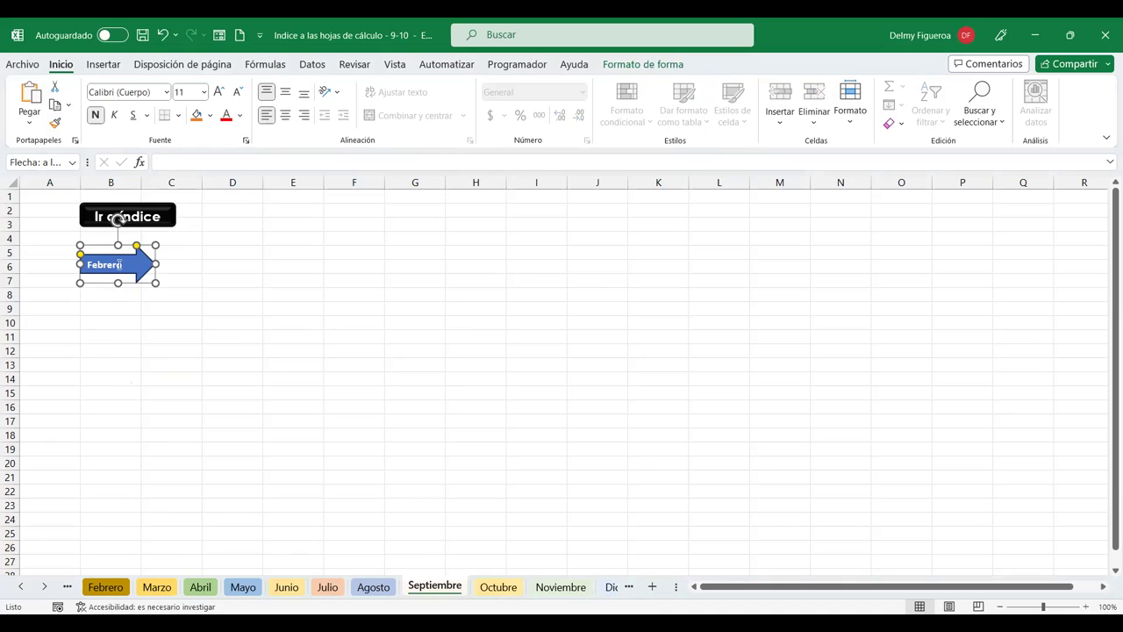
Step: Link the Septiembre sheet's arrow to the Octubre sheet
right_click(120, 264)
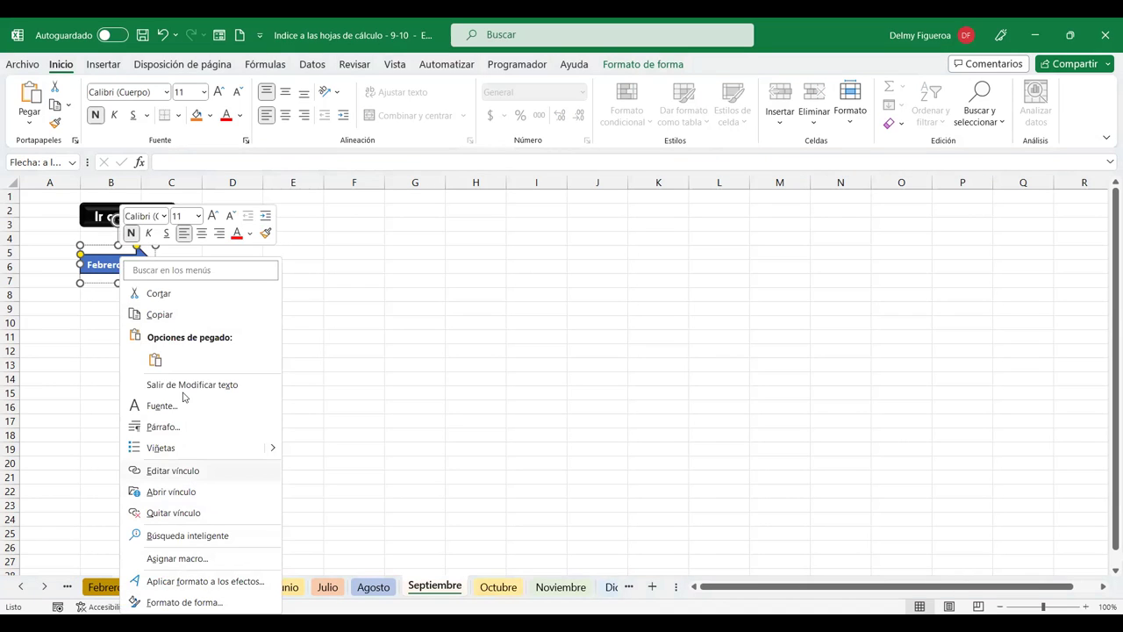
left_click(173, 470)
left_click(130, 488)
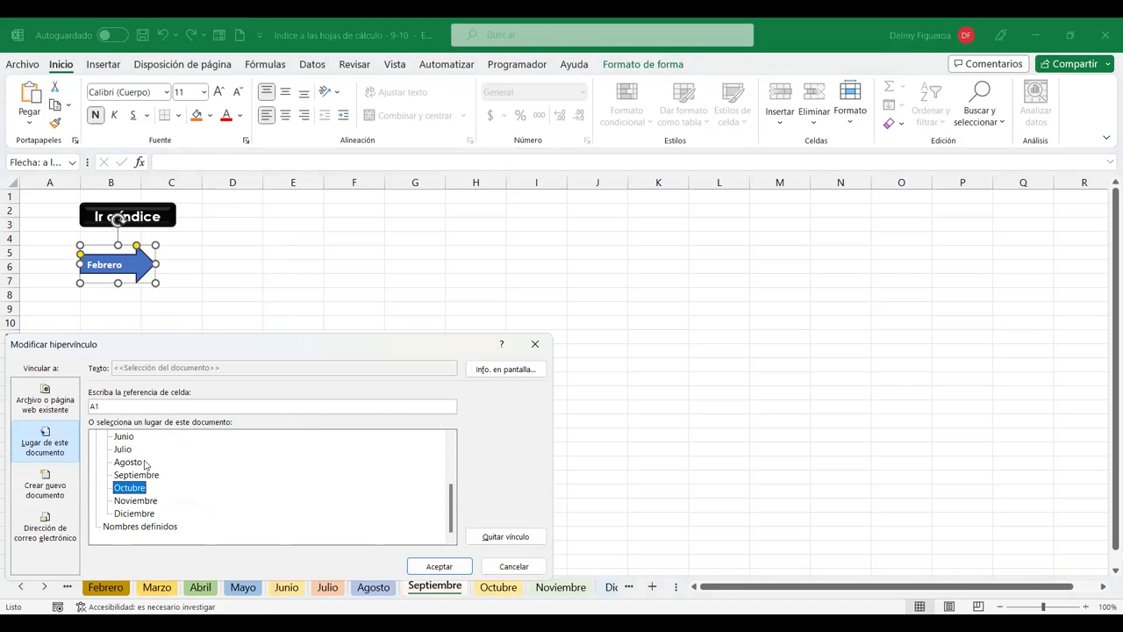
left_click(430, 565)
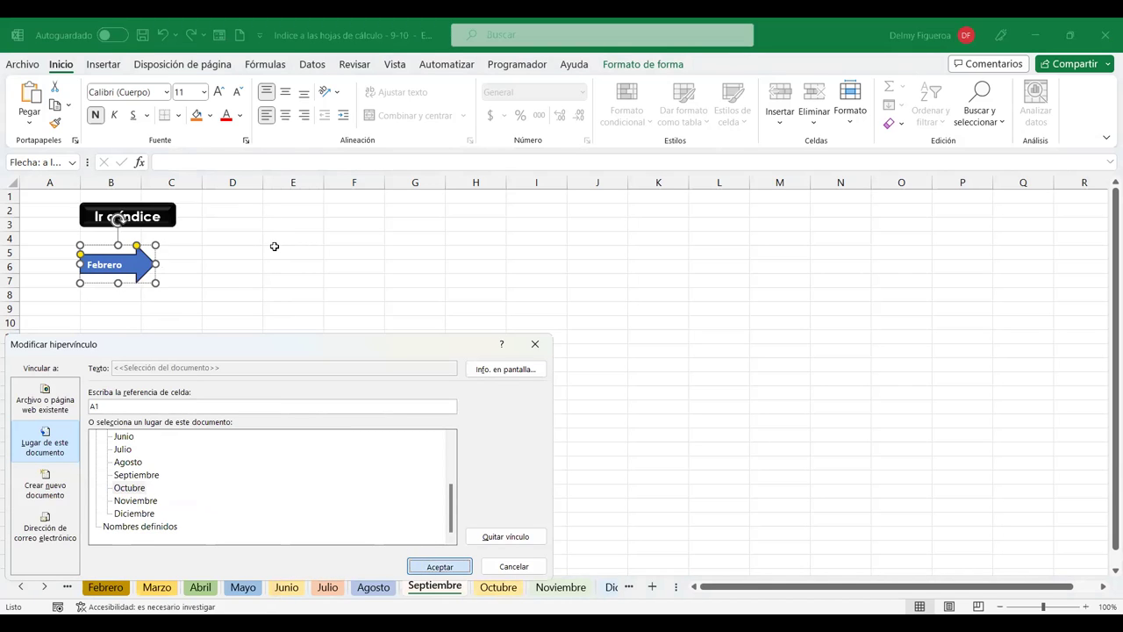
key("Return")
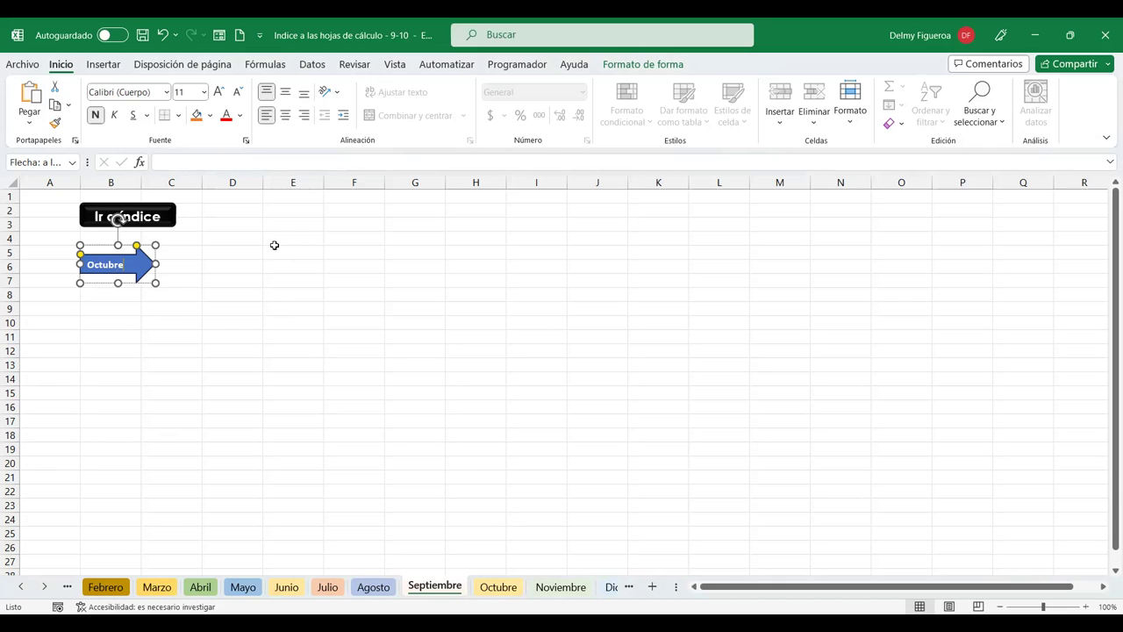
Step: Recheck the Octubre arrow's link settings and close them without changes
left_click(221, 284)
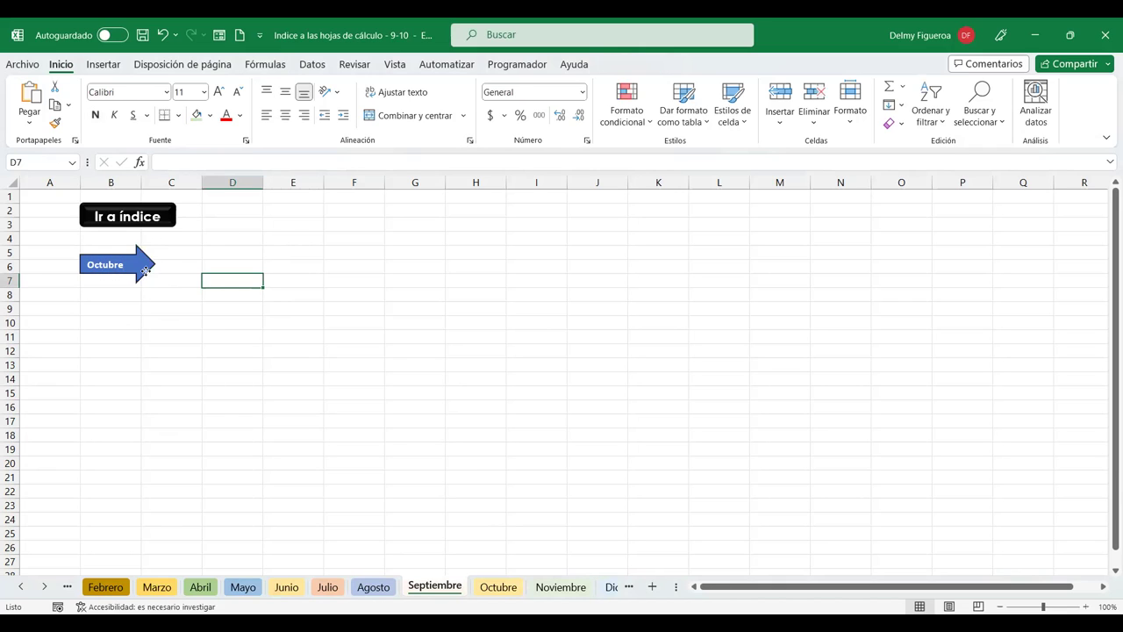
right_click(146, 271)
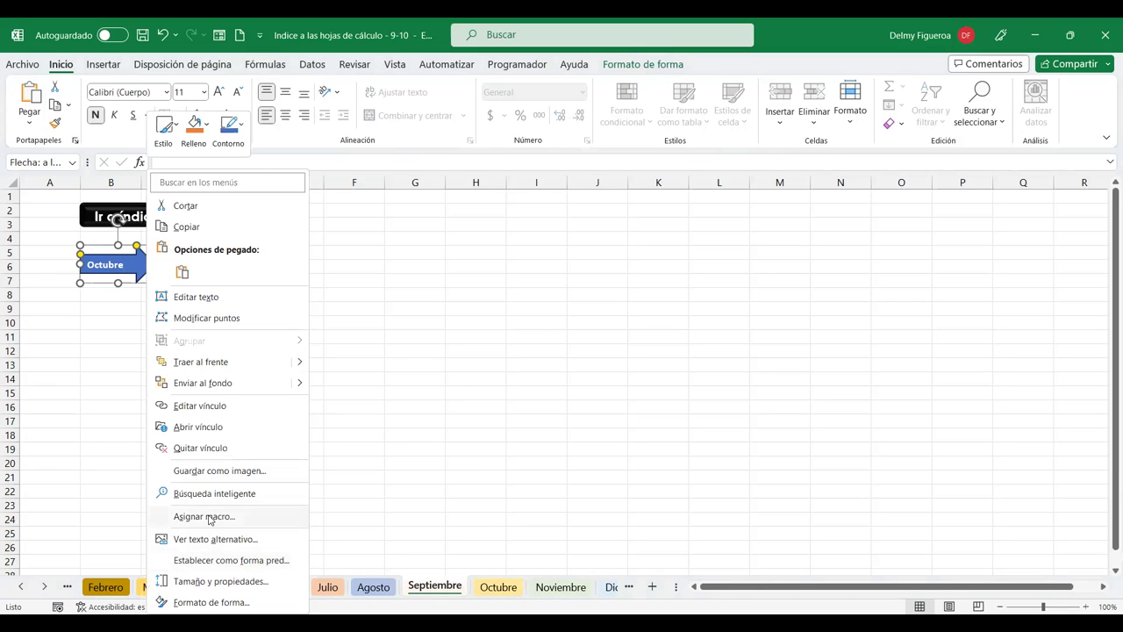
left_click(187, 411)
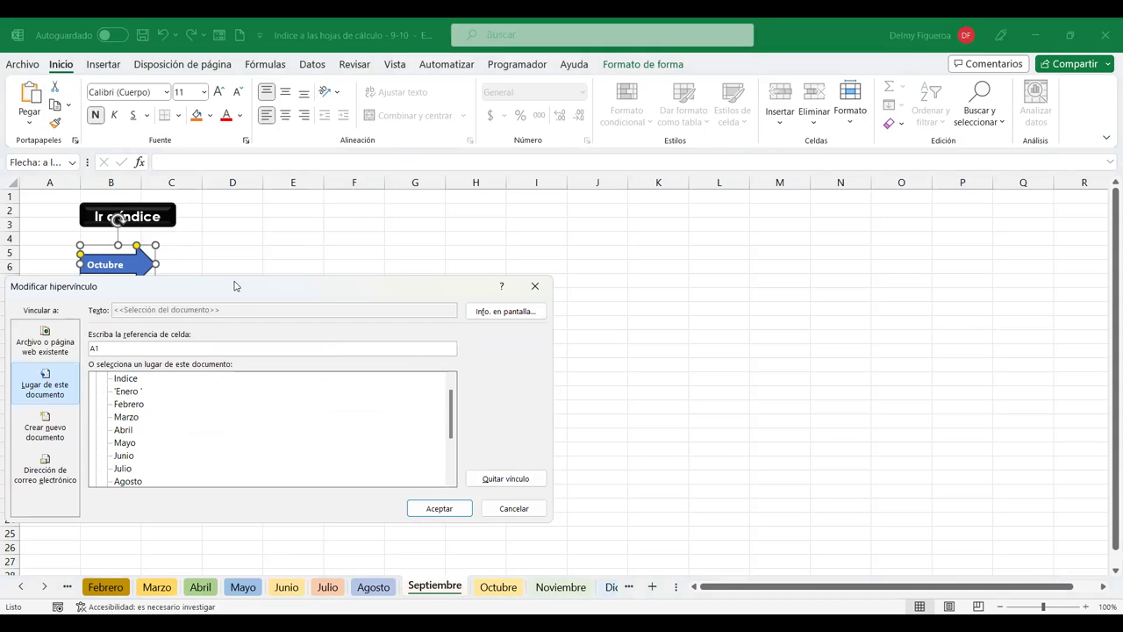
left_click_drag(326, 282, 411, 268)
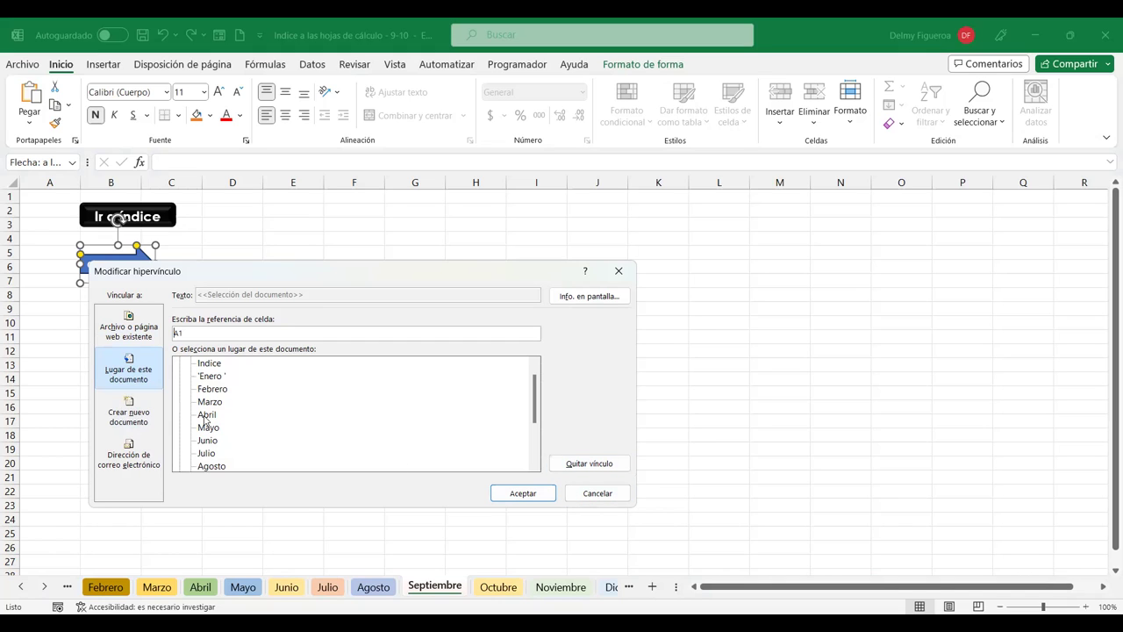
left_click(594, 500)
Step: Select D2 and open the Insertar > Ilustraciones > Iconos library, trying a 'nuevo' search
left_click(232, 238)
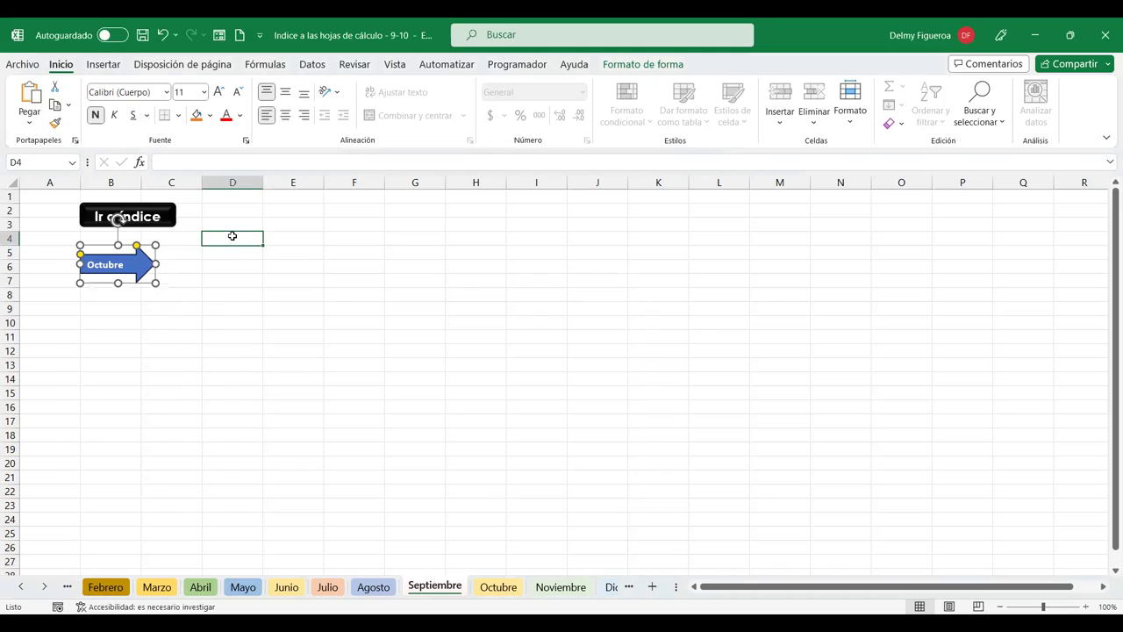
left_click(214, 211)
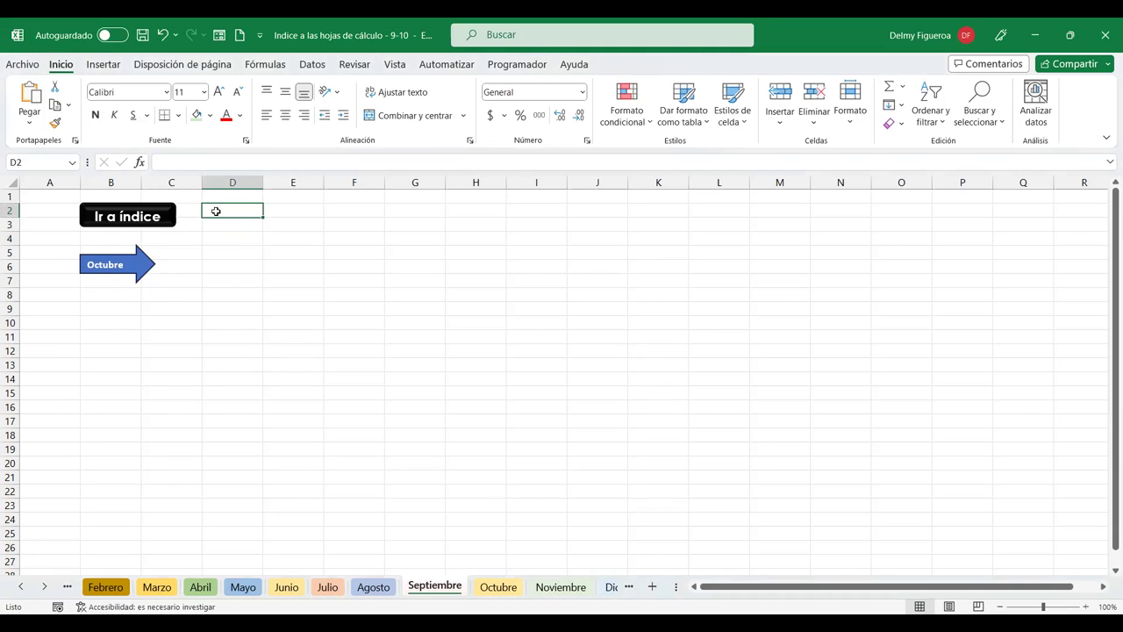
left_click(104, 67)
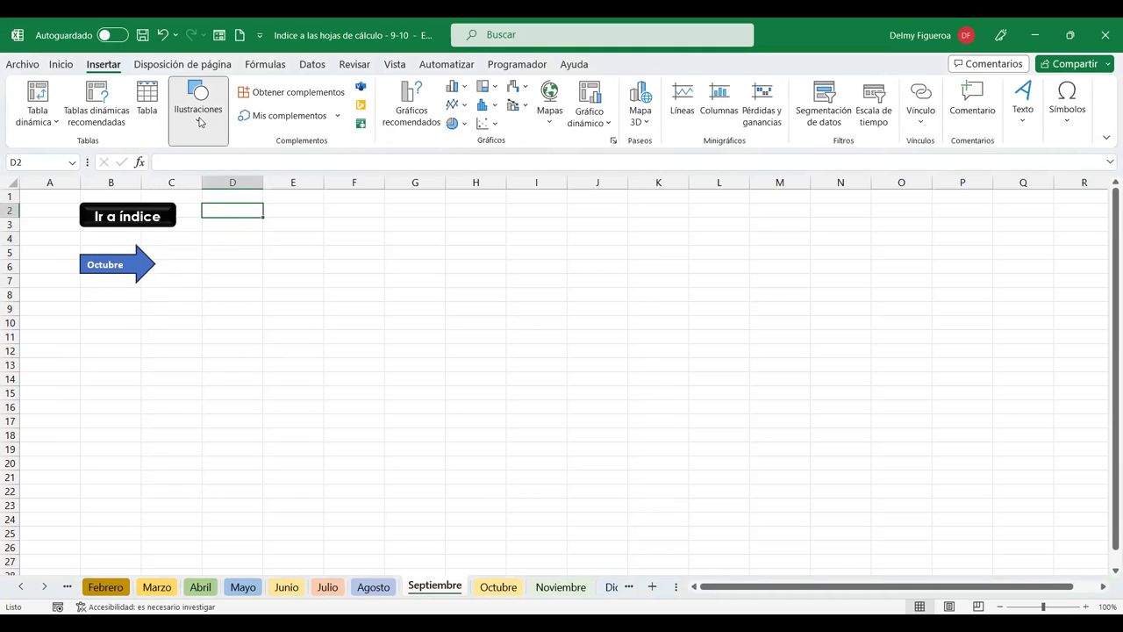
left_click(197, 101)
left_click(262, 167)
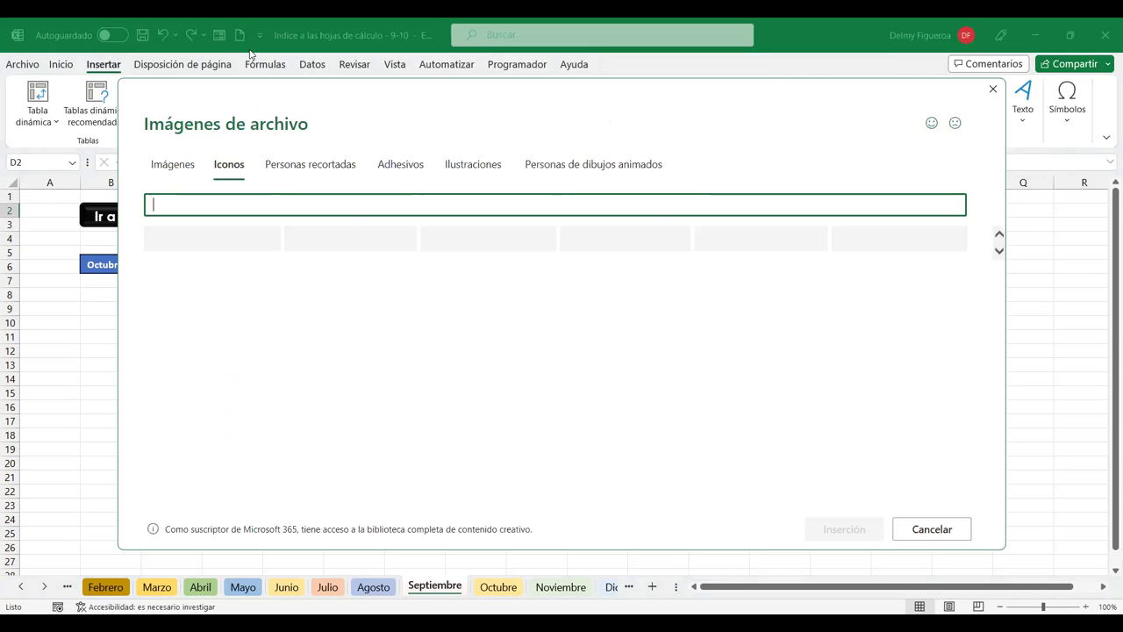
type("nuevo")
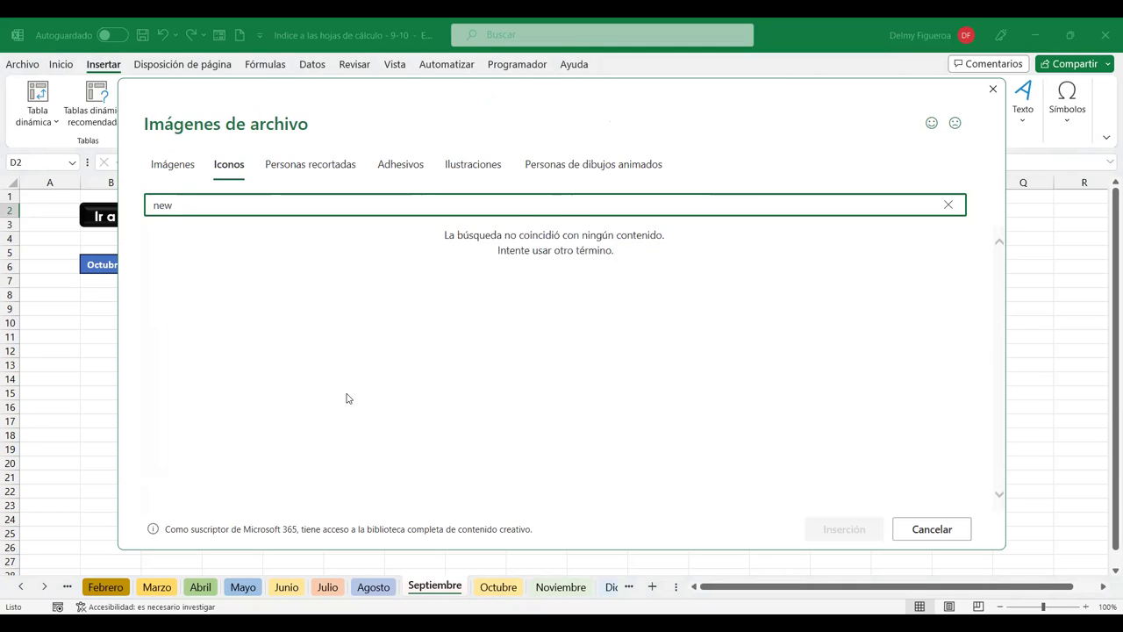
key("BackSpace")
key("BackSpace")
key("BackSpace")
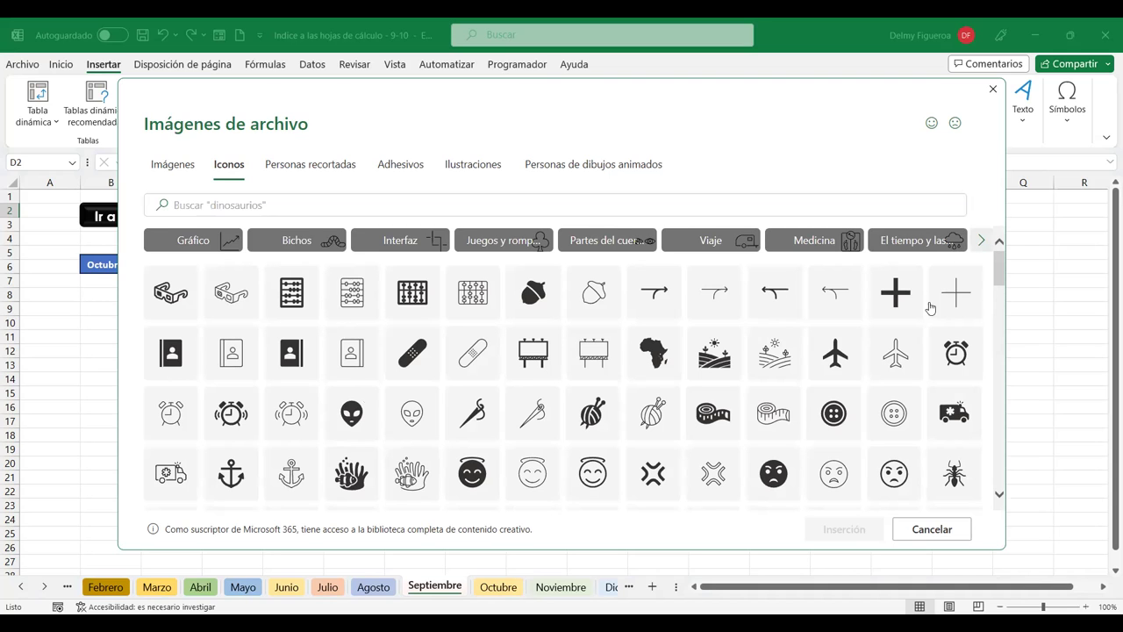
Step: Browse the Ilustraciones and Imágenes collections and pick the pencil on sticky notes photo
scroll(766, 418, "down", 3)
scroll(583, 409, "down", 3)
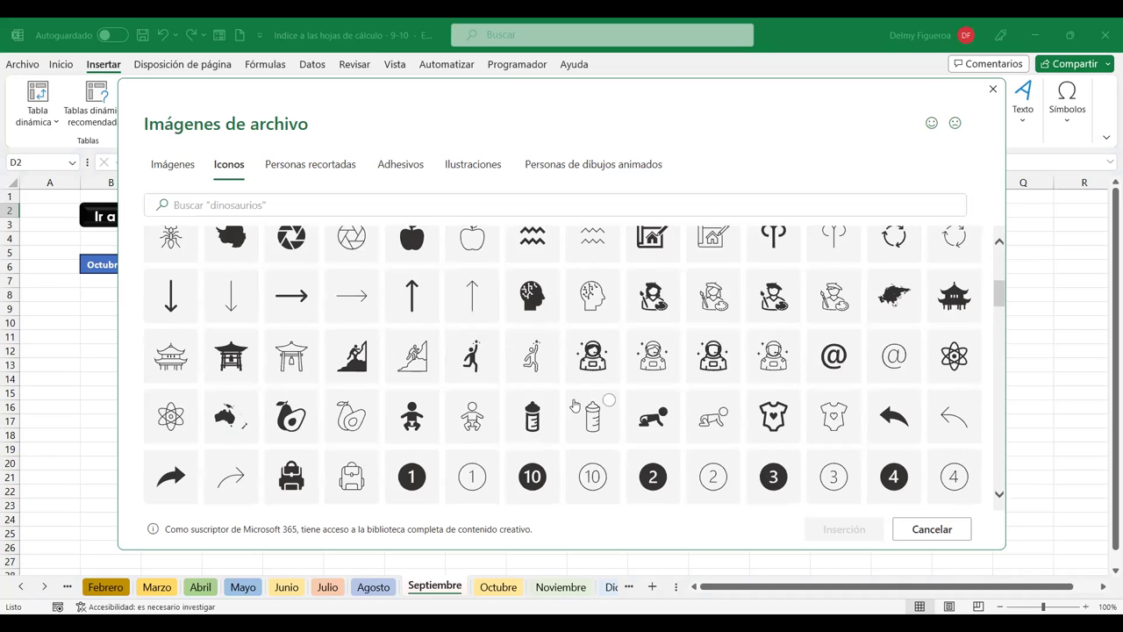
scroll(598, 374, "down", 3)
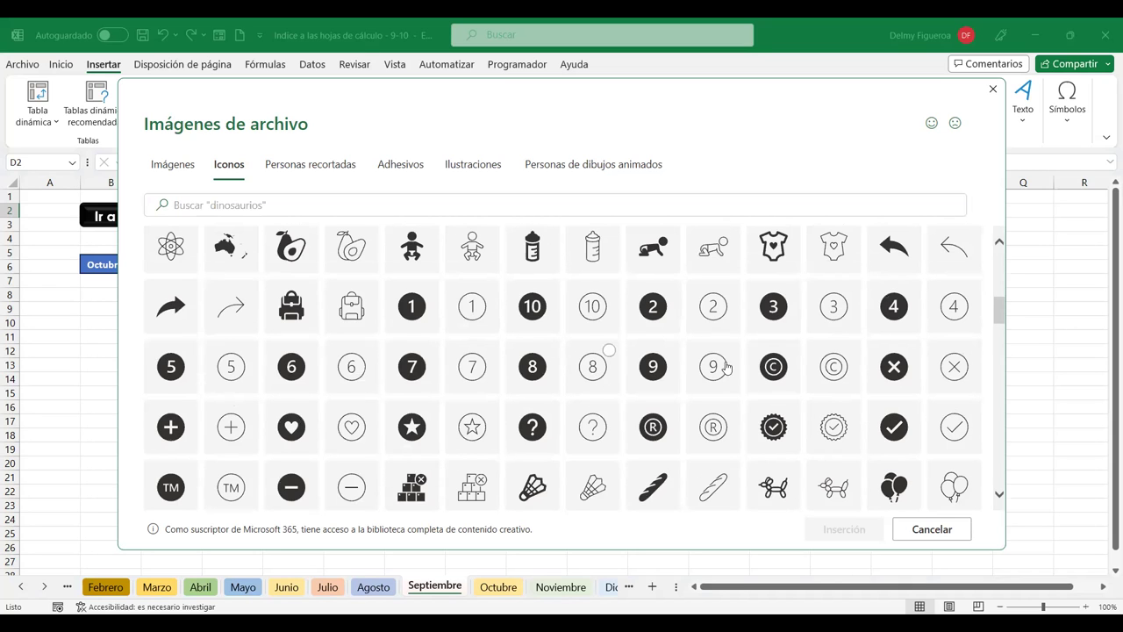
scroll(726, 369, "down", 3)
scroll(726, 367, "down", 2)
scroll(726, 367, "down", 3)
scroll(727, 368, "down", 3)
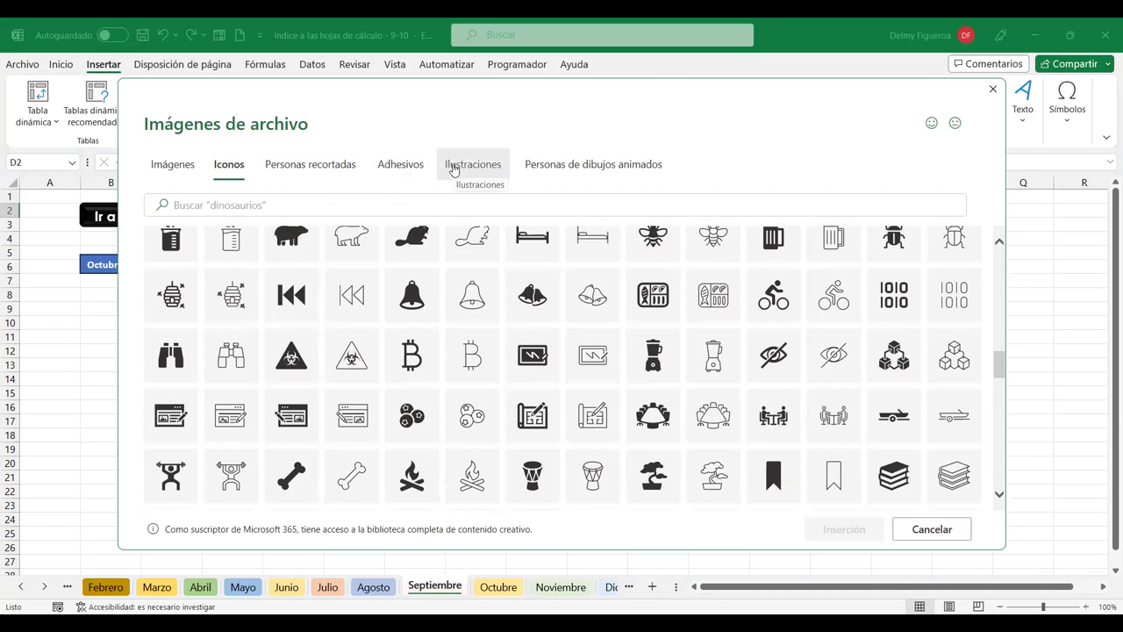
left_click(454, 167)
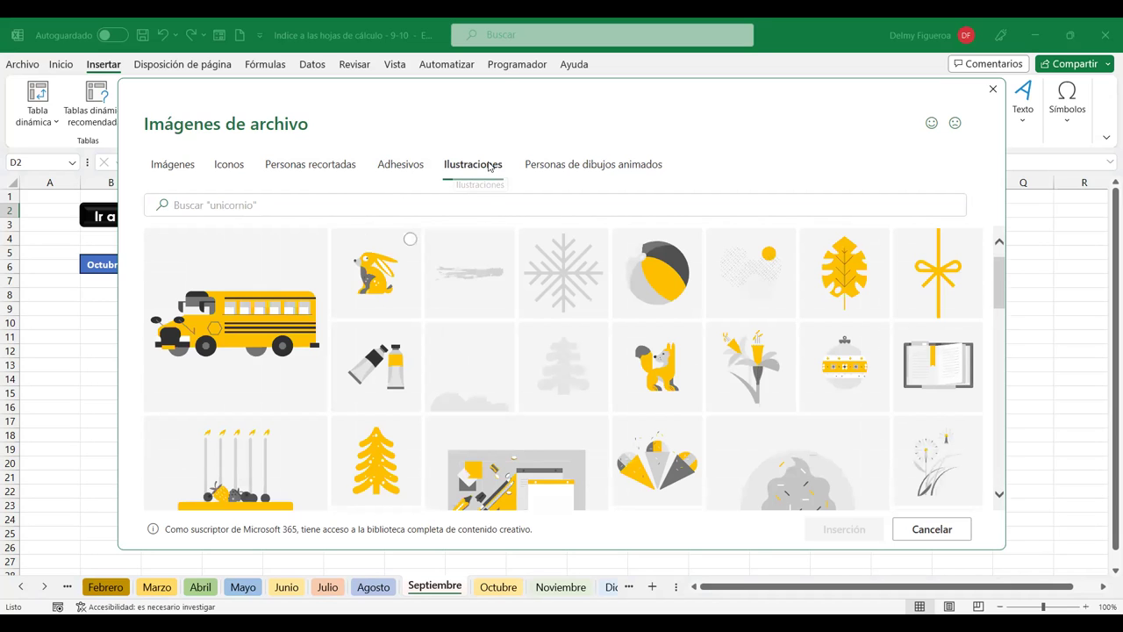
left_click(180, 177)
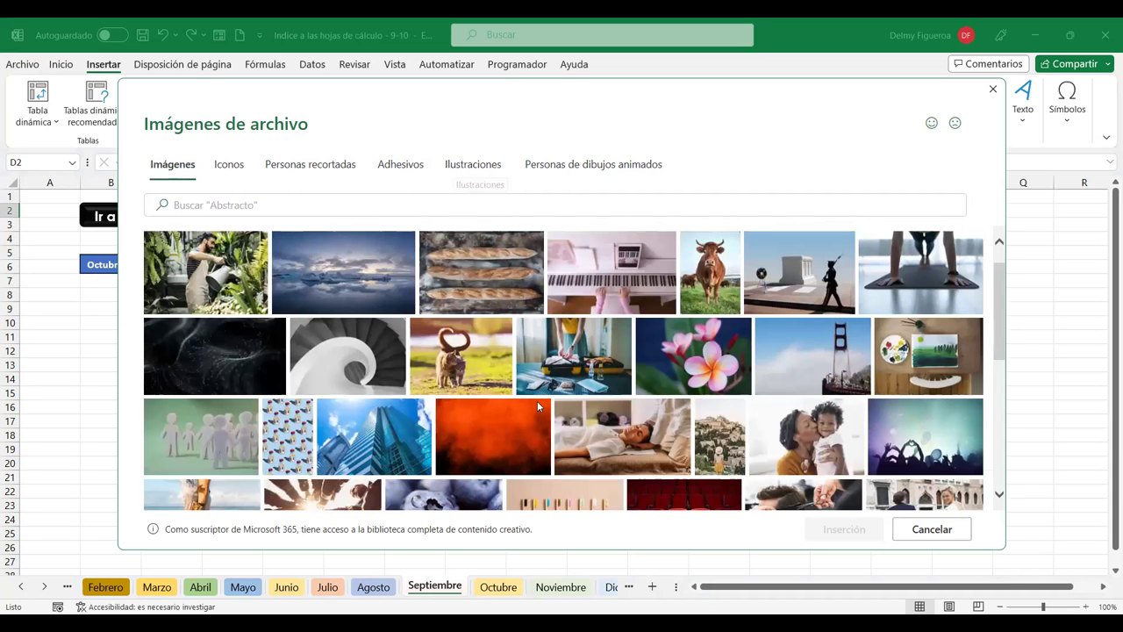
scroll(606, 378, "down", 3)
scroll(606, 378, "down", 3)
scroll(608, 378, "down", 2)
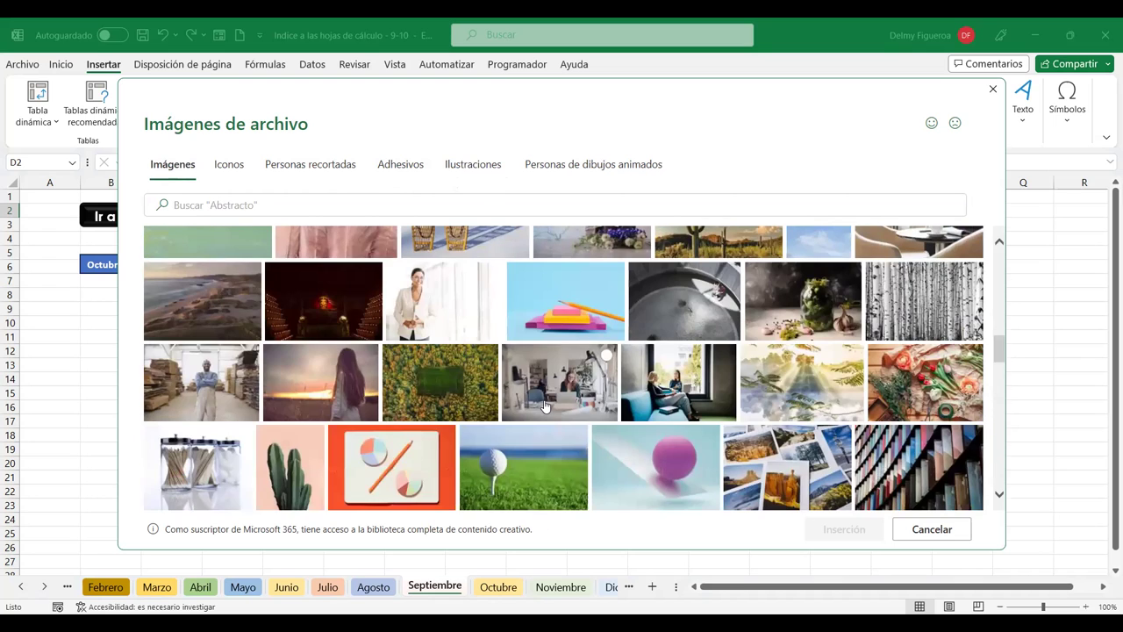
left_click(569, 293)
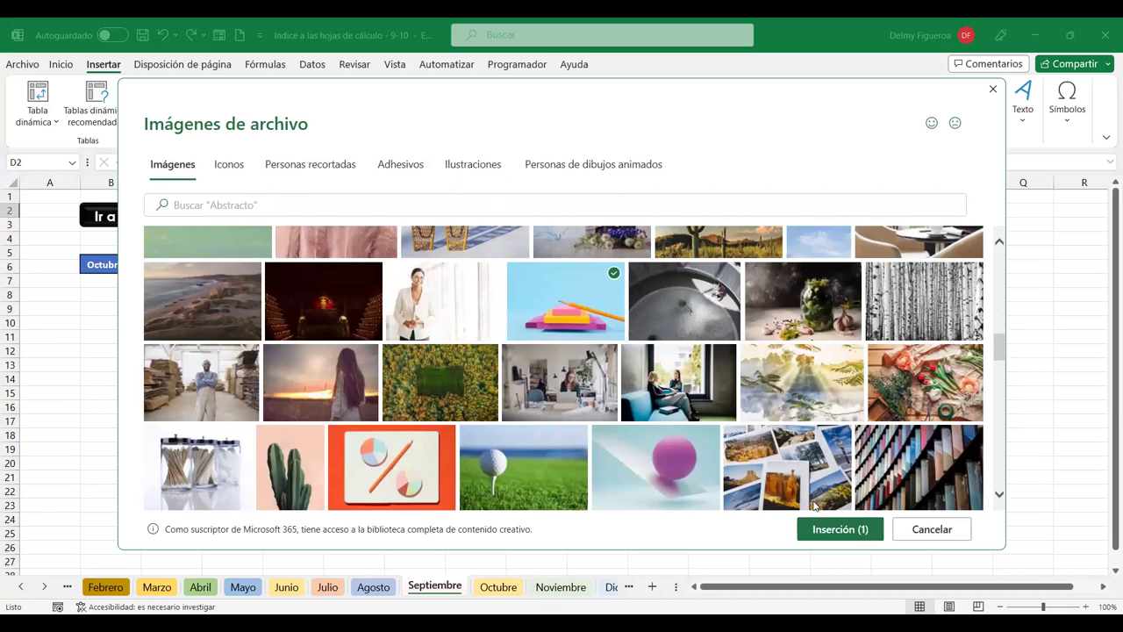
Step: Insert the pencil photo, shrink it and place it beside Ir a índice
left_click(832, 530)
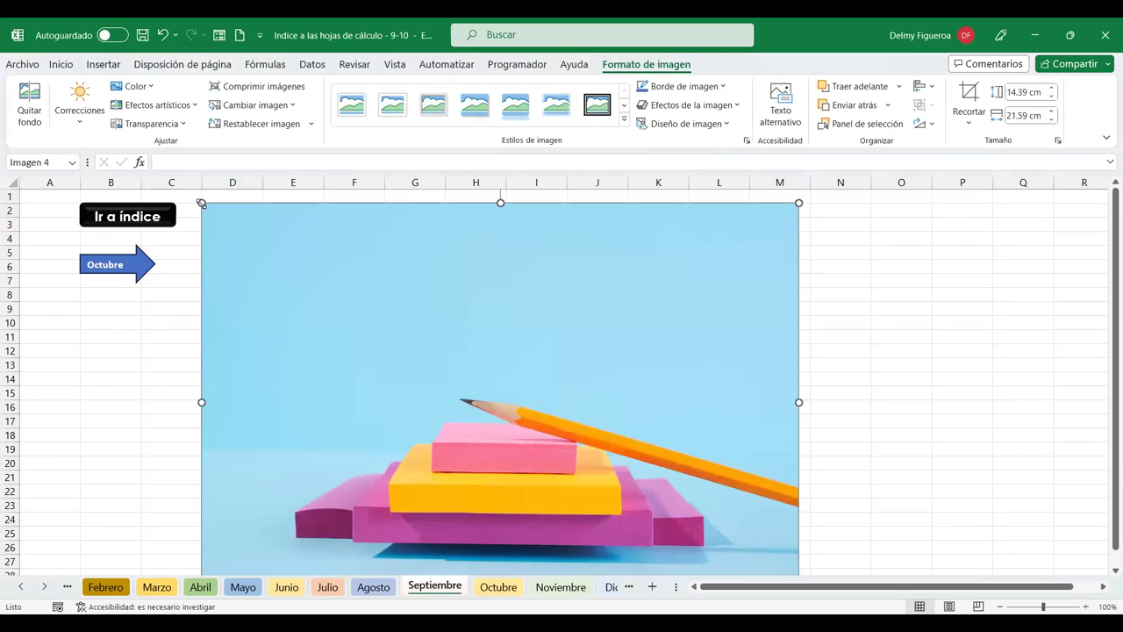
left_click_drag(201, 203, 566, 485)
mouse_move(693, 500)
left_mouse_down()
mouse_move(327, 265)
mouse_move(348, 259)
left_mouse_up()
mouse_move(451, 364)
left_mouse_down()
mouse_move(340, 256)
mouse_move(293, 258)
left_mouse_up()
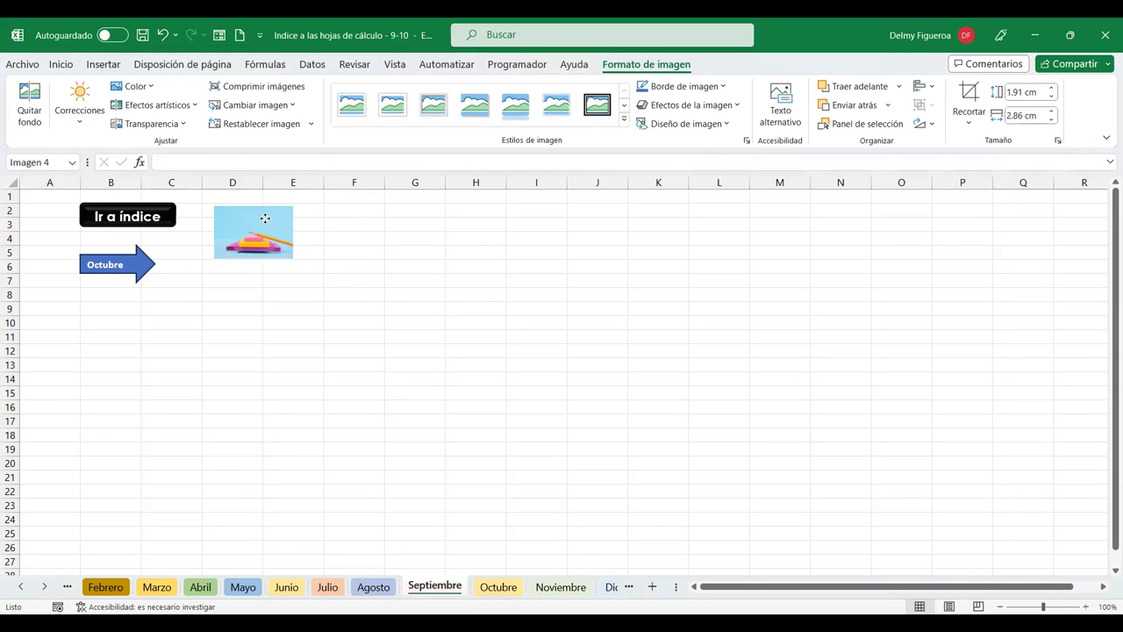
left_click_drag(264, 217, 251, 213)
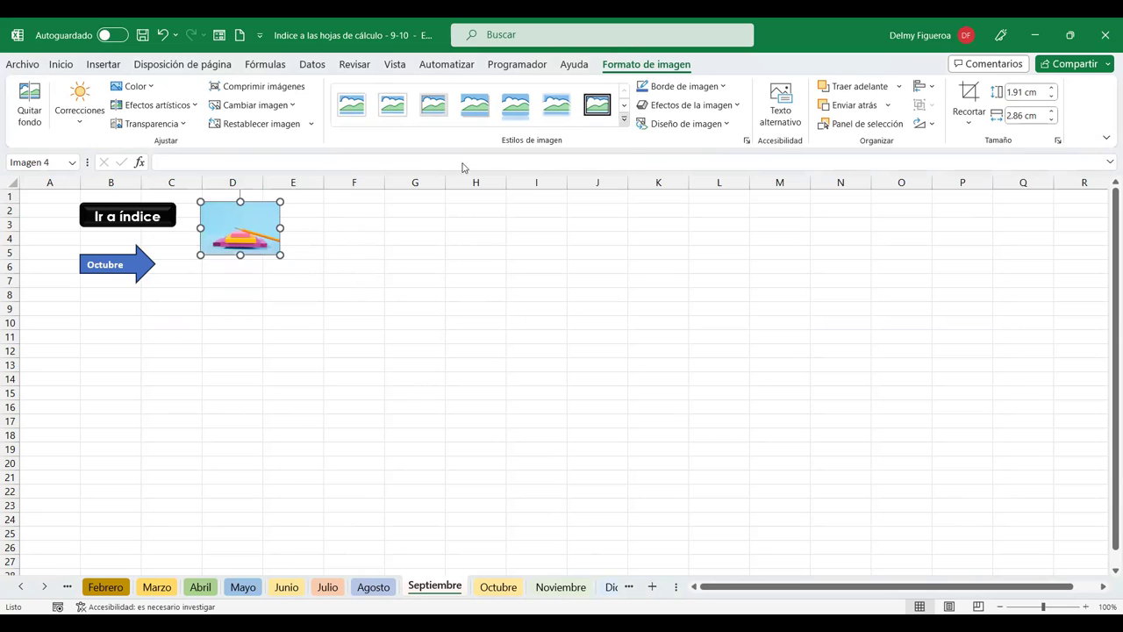
Step: Give the picture an Interior: arriba shadow and resize it to 1.75 × 2.63 cm
left_click(624, 119)
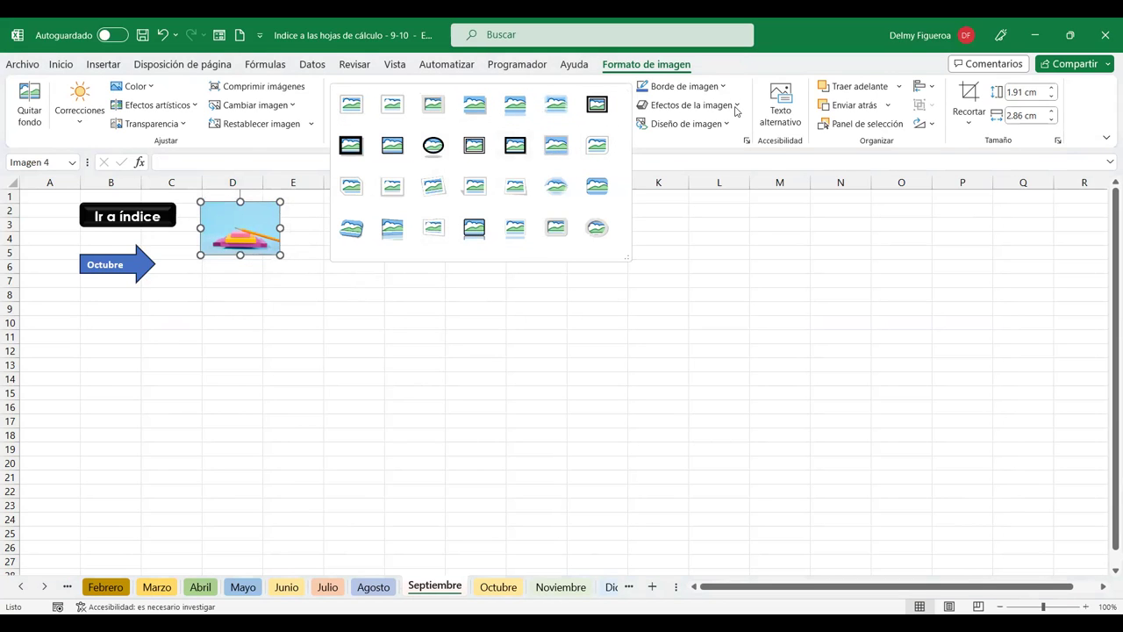
left_click(691, 104)
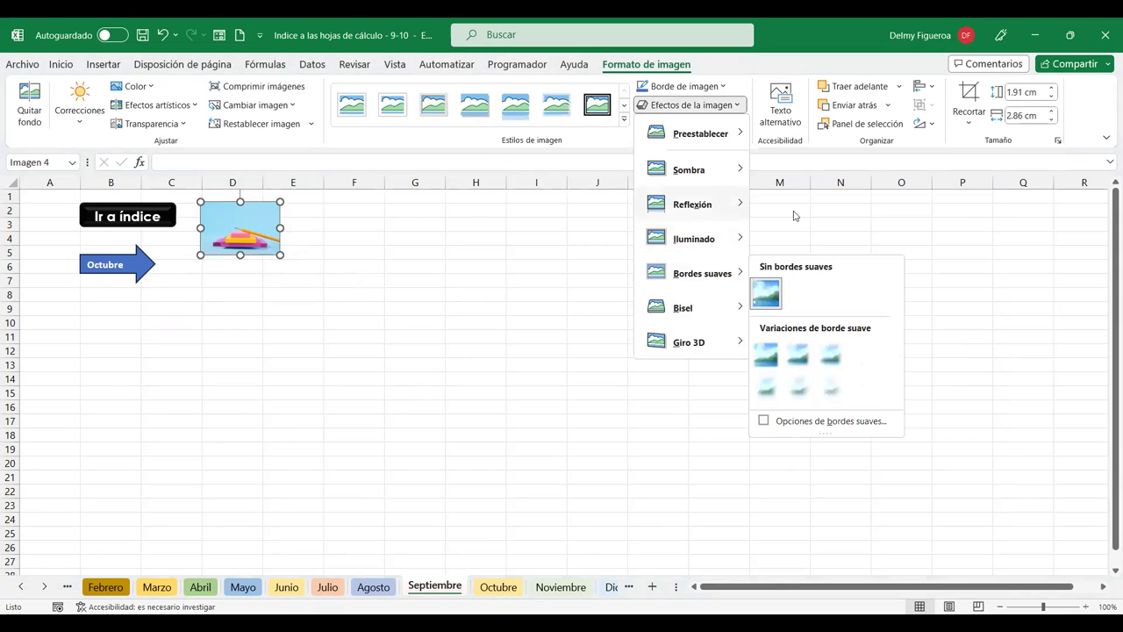
mouse_move(689, 170)
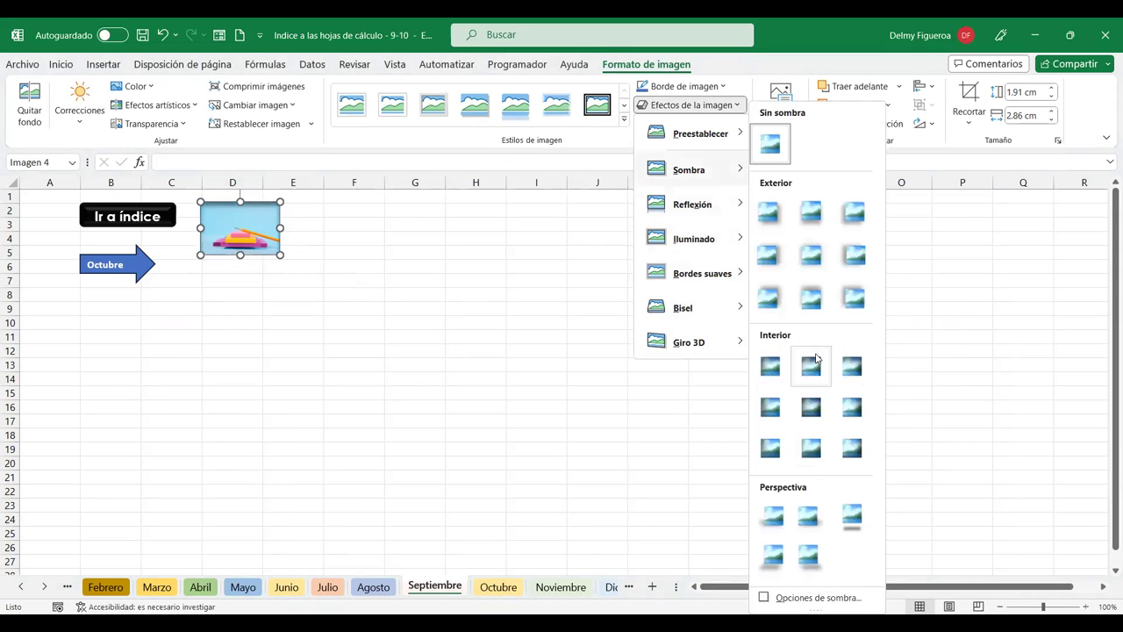
left_click(816, 370)
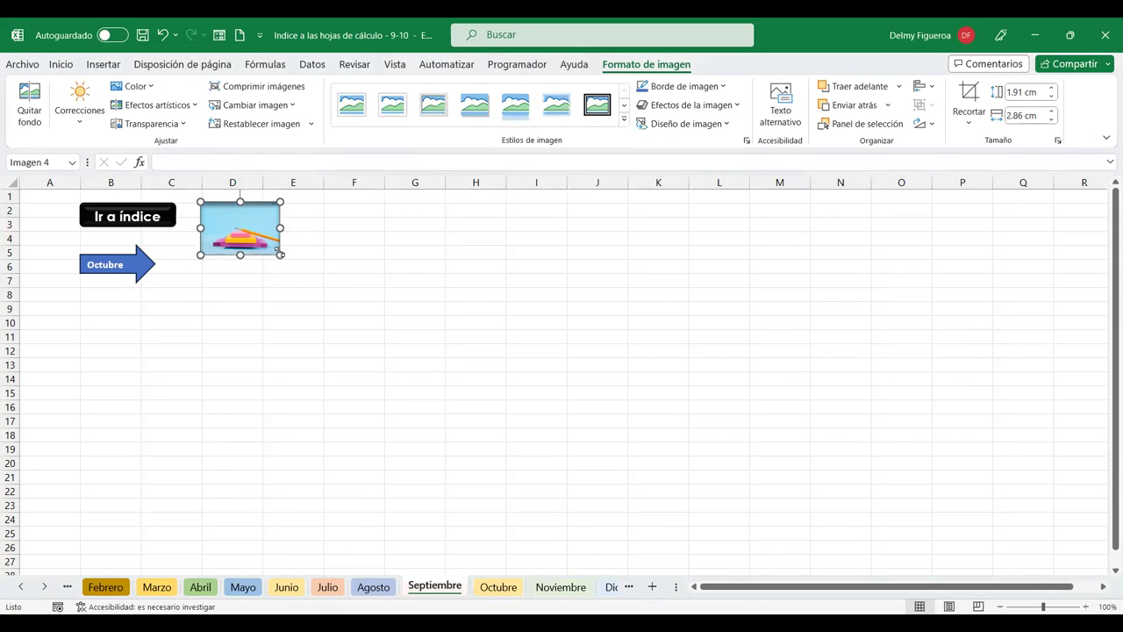
left_click_drag(272, 248, 273, 251)
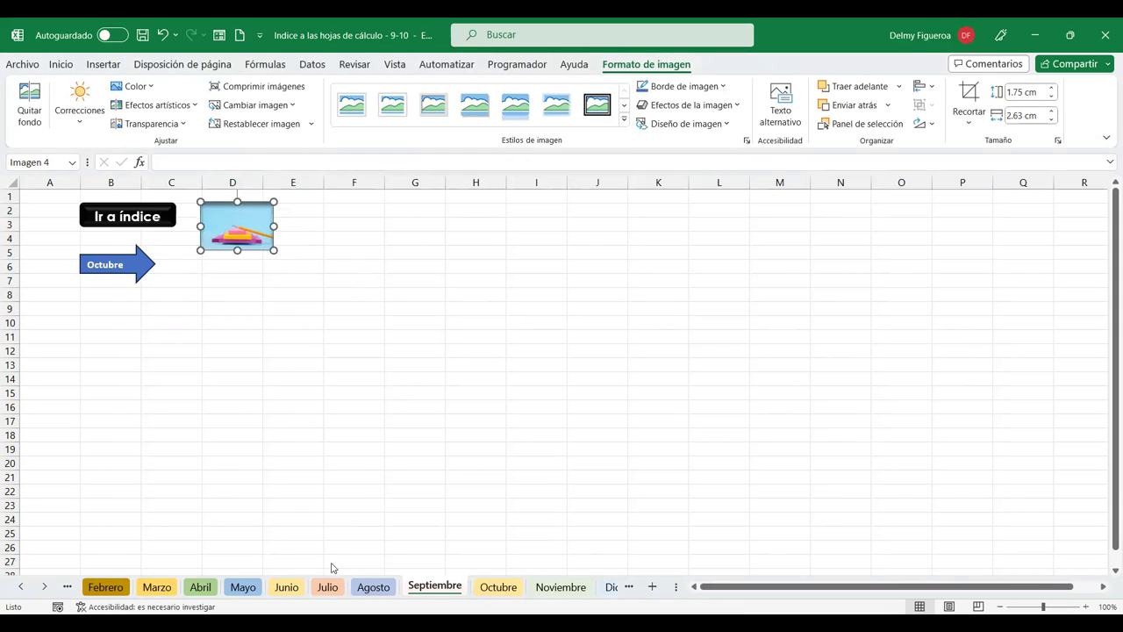
key("shift+F10")
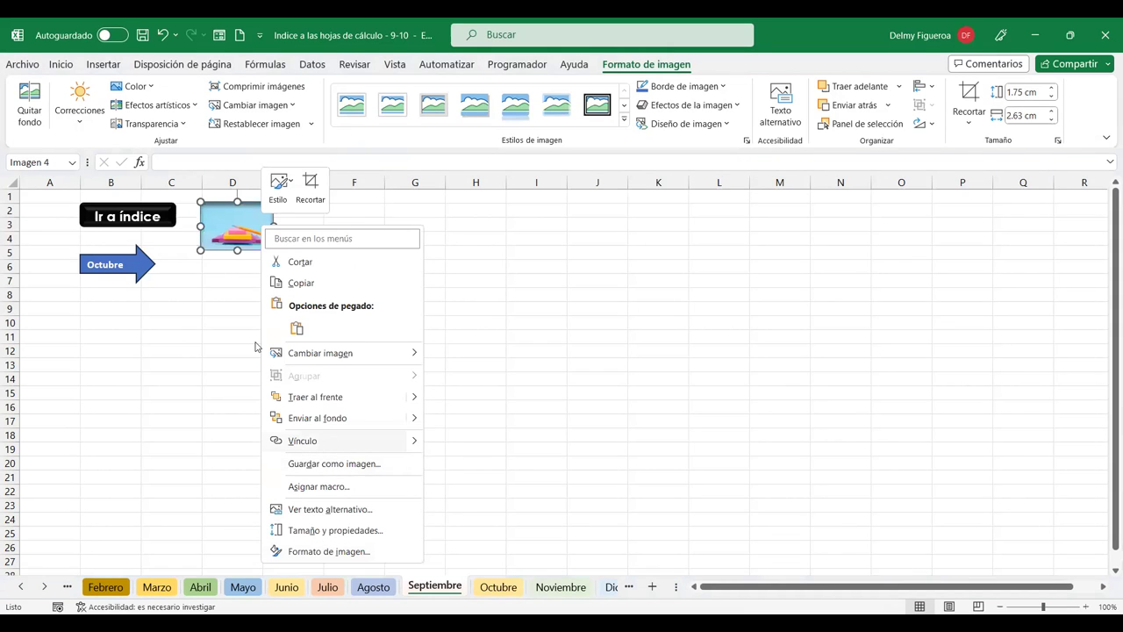
Step: Start a new-document hyperlink on the picture with screen tip 'Crear nuevo documento'
left_click(133, 313)
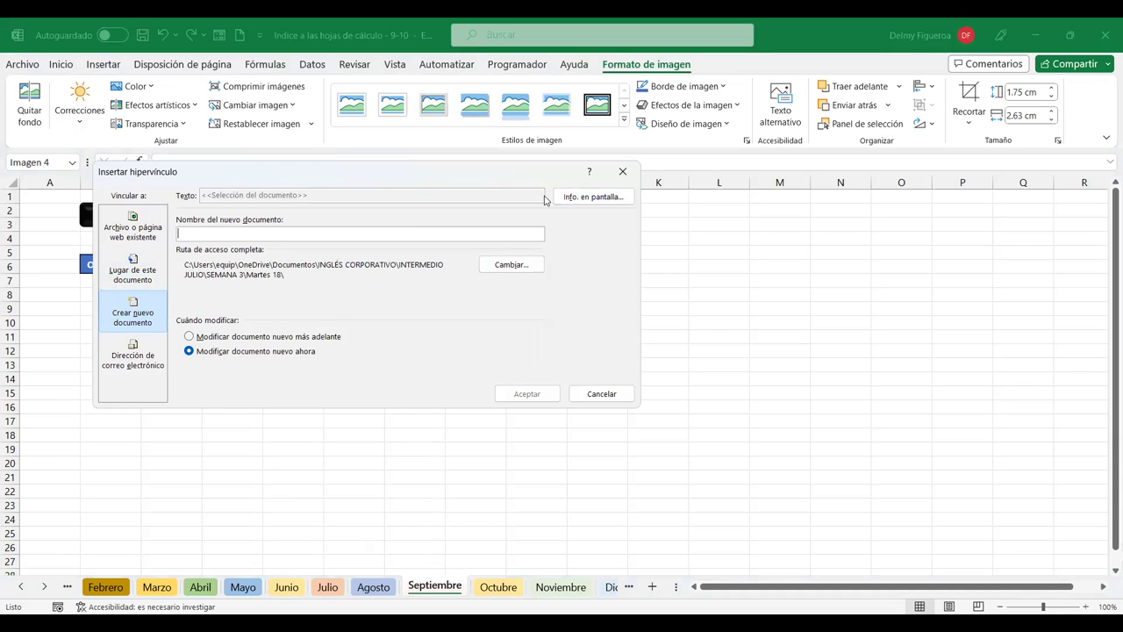
left_click(599, 199)
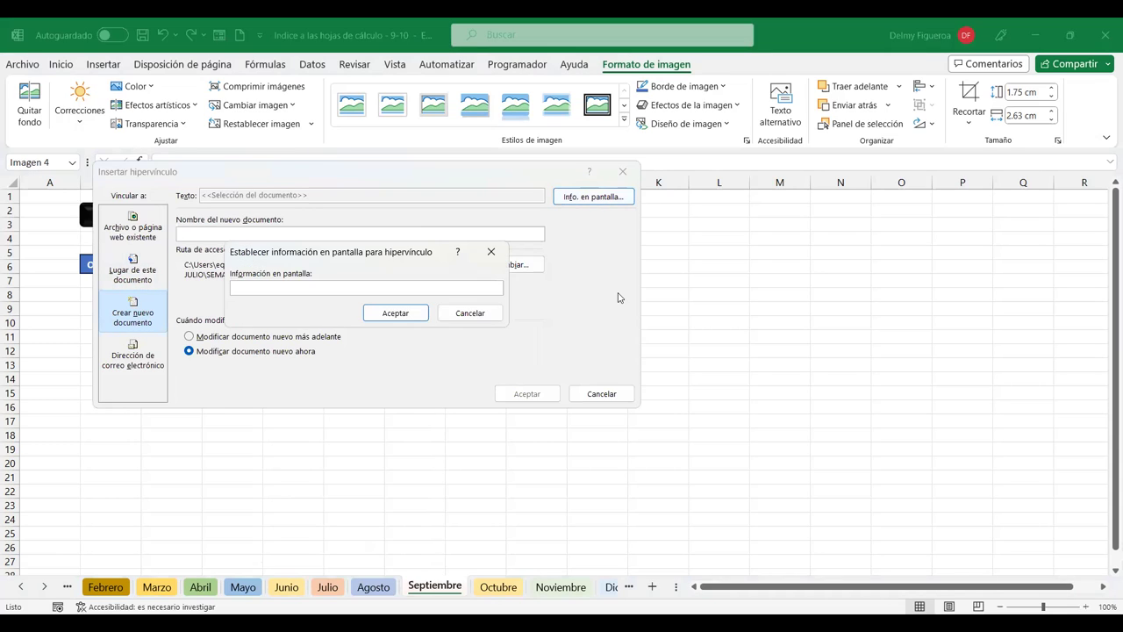
type("C")
key("BackSpace")
key("BackSpace")
type("doc")
left_click(399, 316)
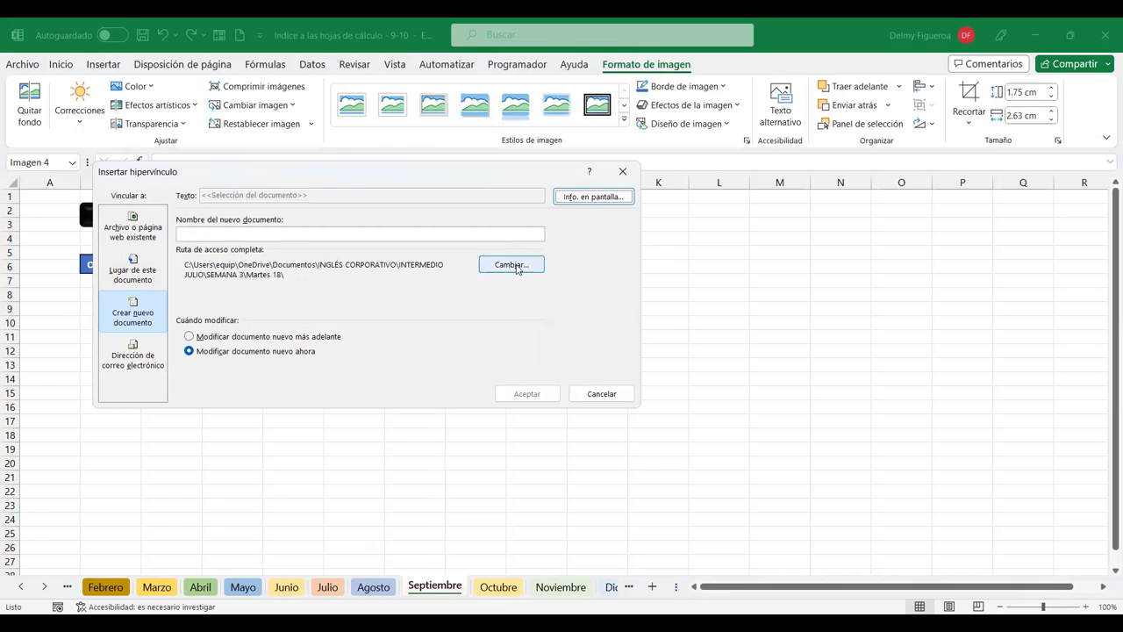
Step: Name the new linked document Reporte
left_click(282, 233)
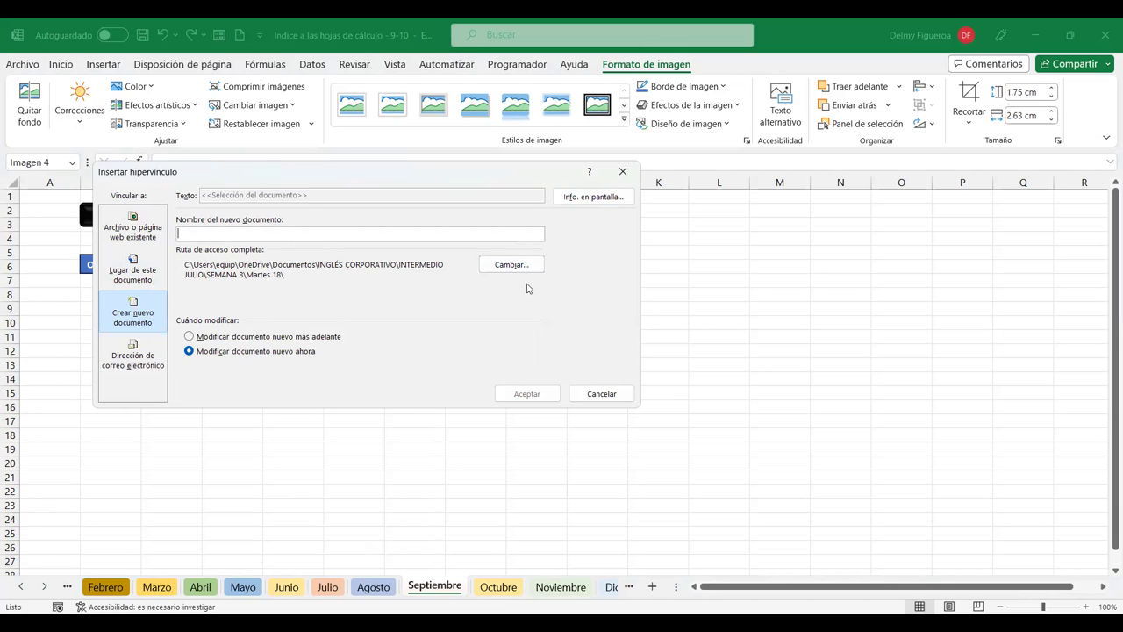
type("r")
key("BackSpace")
type("Reporte")
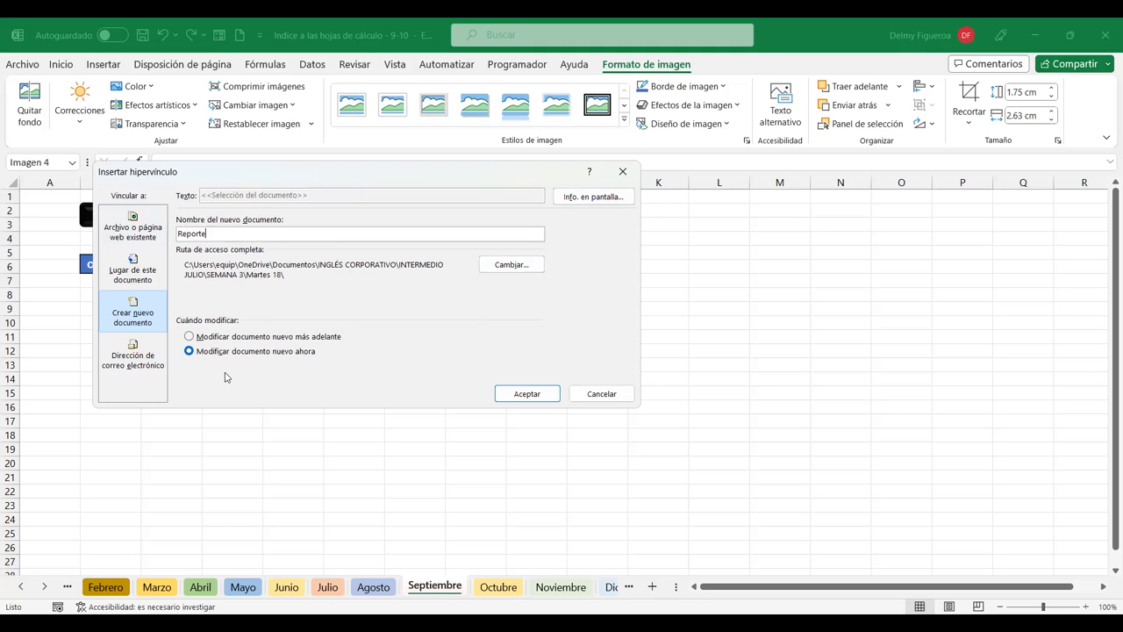
Step: Link the picture to a new Reporte.xlsx in the Martes 18 folder, then test it by accepting the security warning
left_click(505, 264)
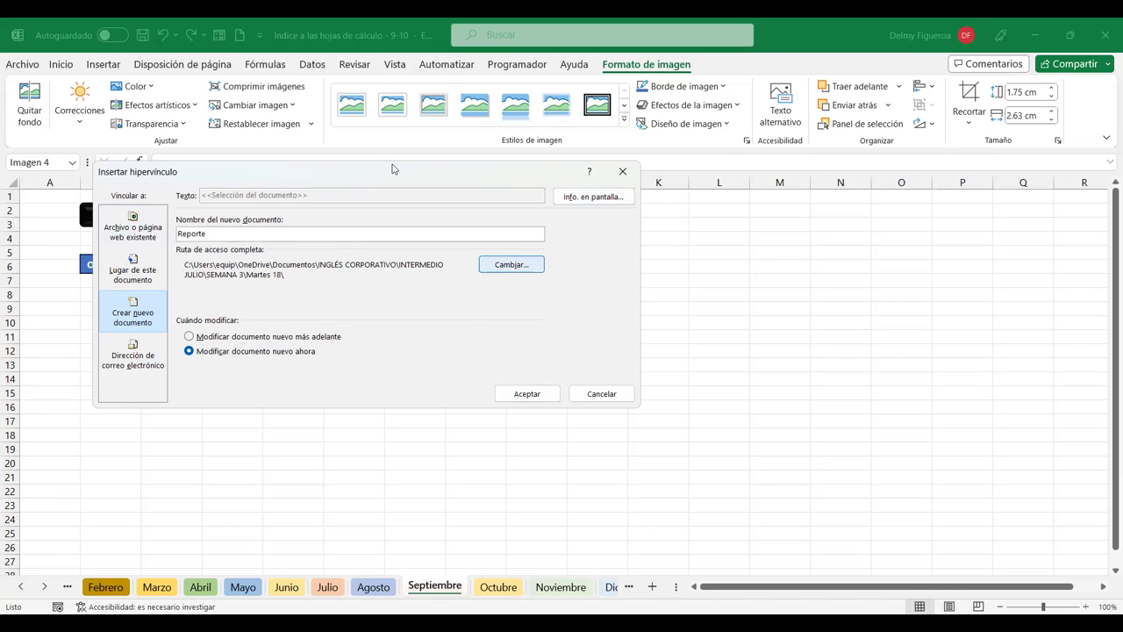
left_click(637, 193)
left_click(521, 394)
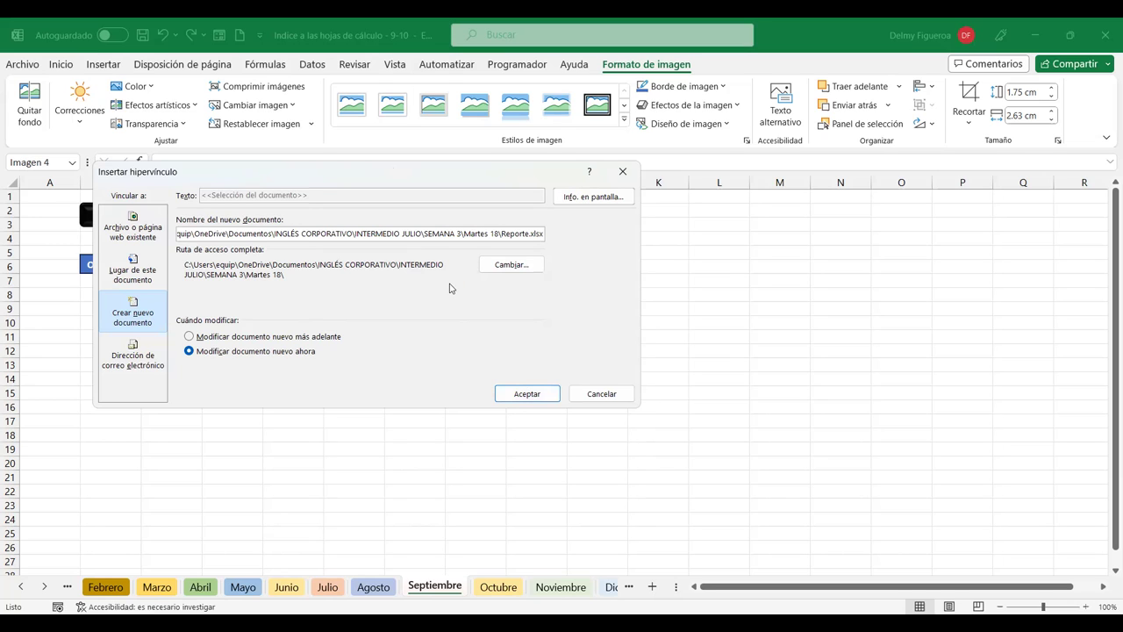
left_click(448, 283)
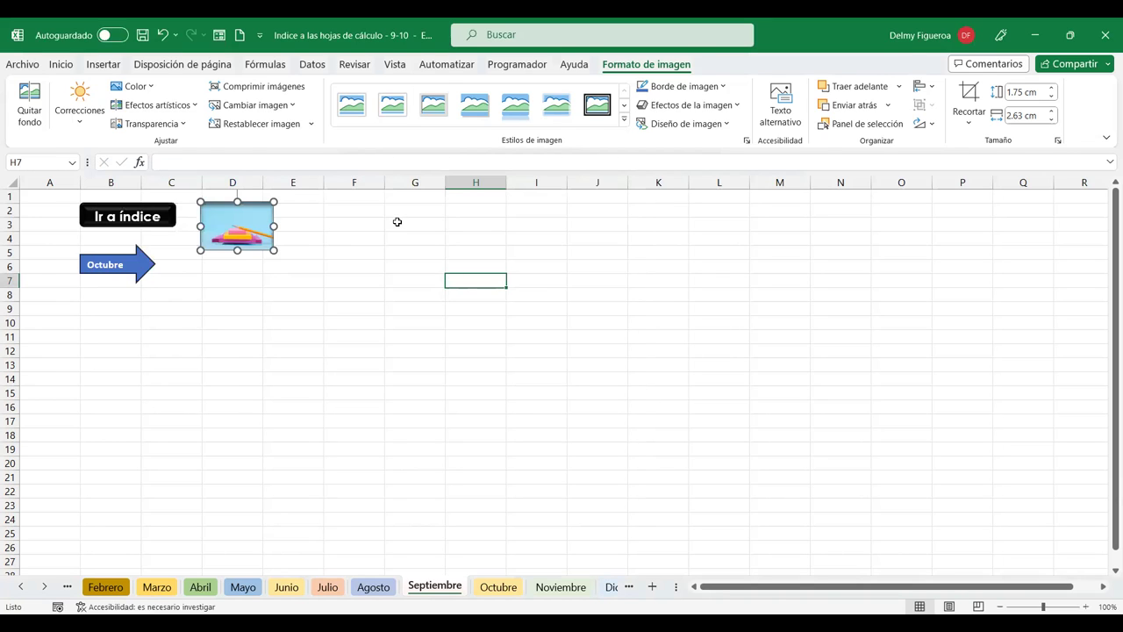
left_click(238, 233)
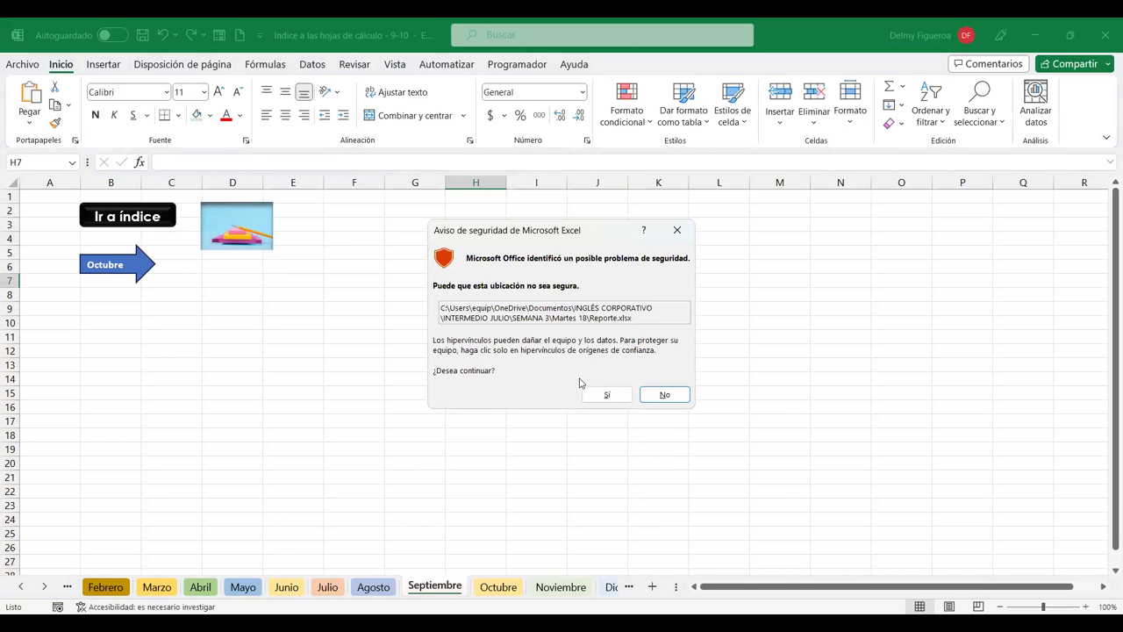
left_click(607, 395)
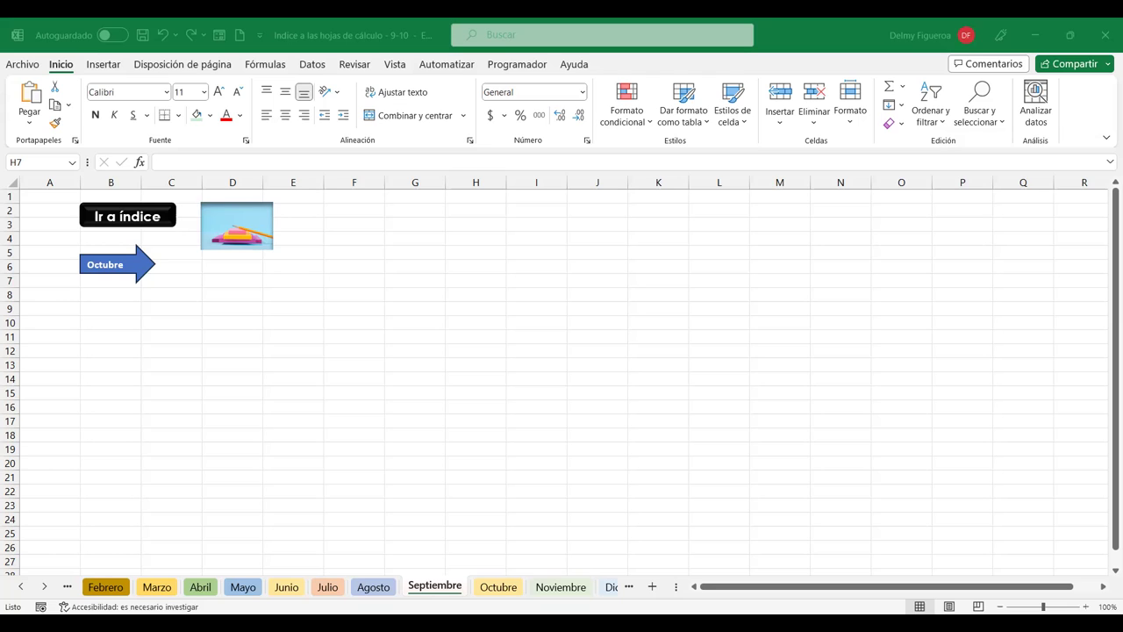
left_click(237, 267)
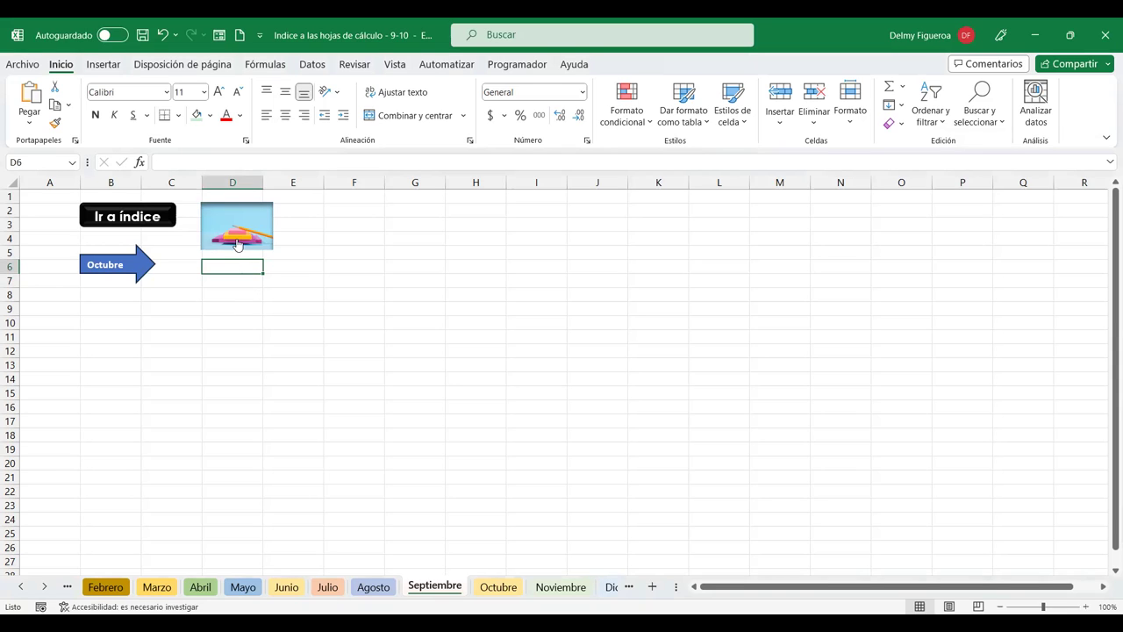
right_click(231, 267)
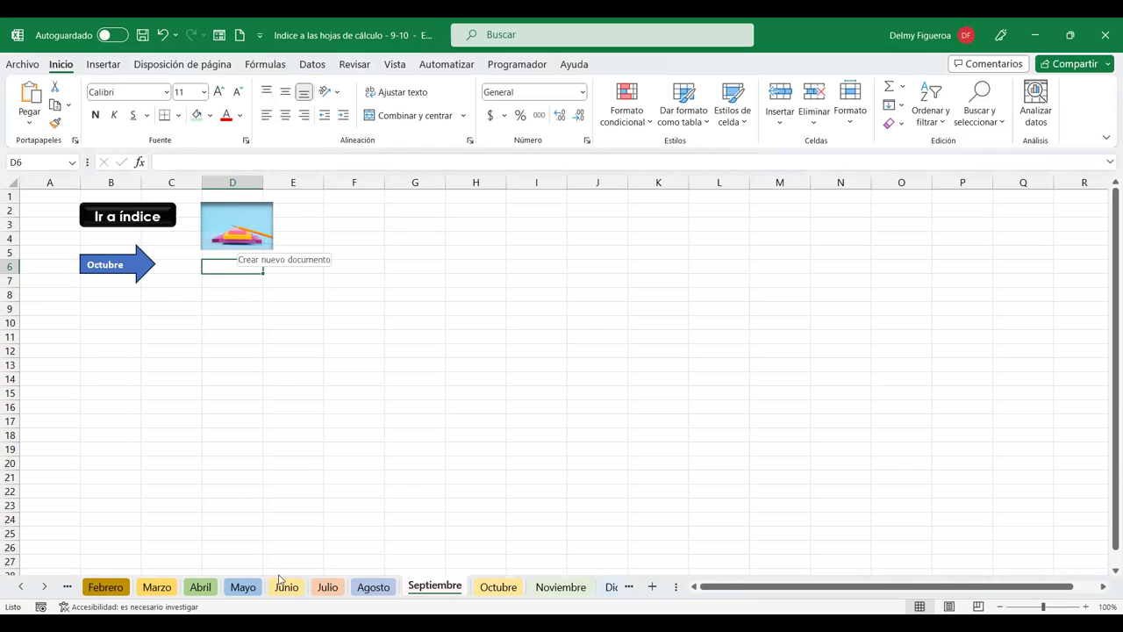
key("ctrl+k")
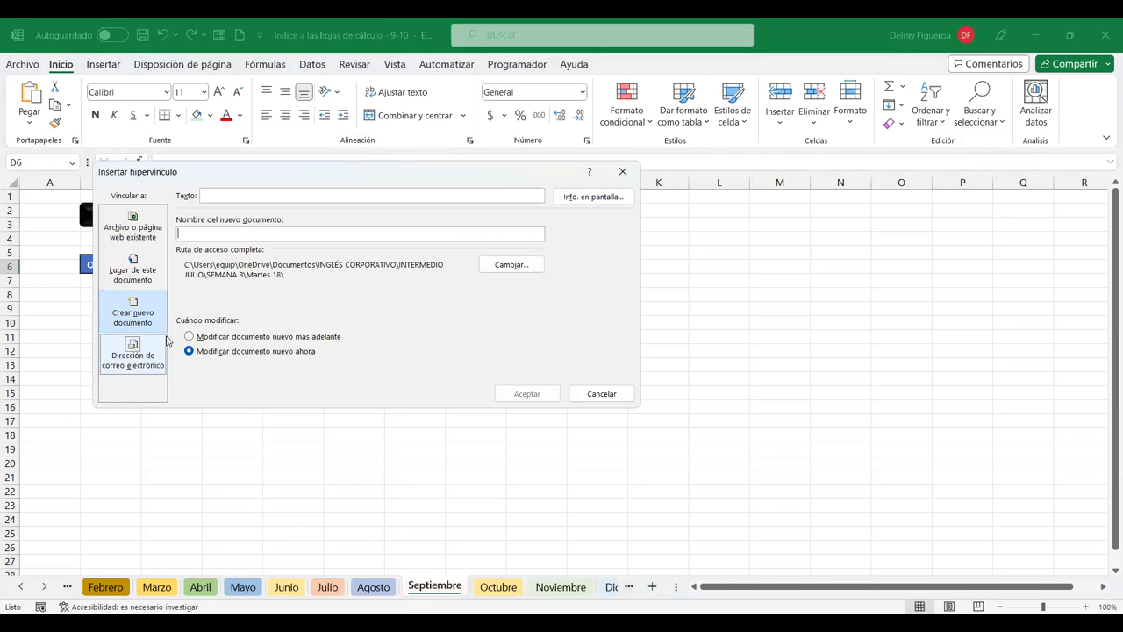
left_click(134, 359)
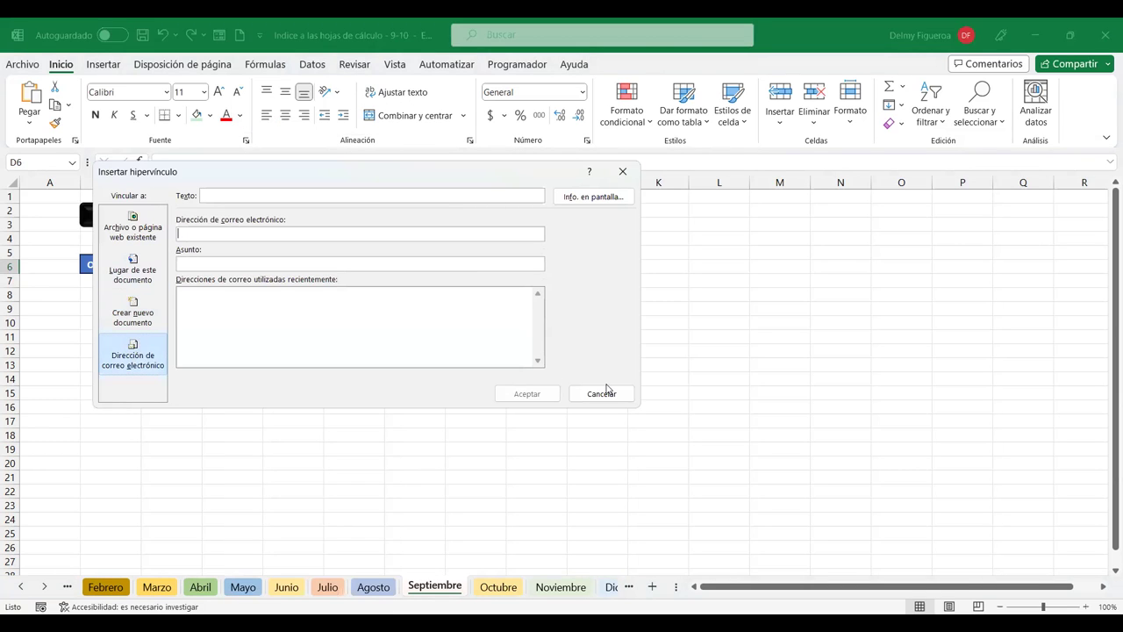
key("Escape")
left_click(340, 208)
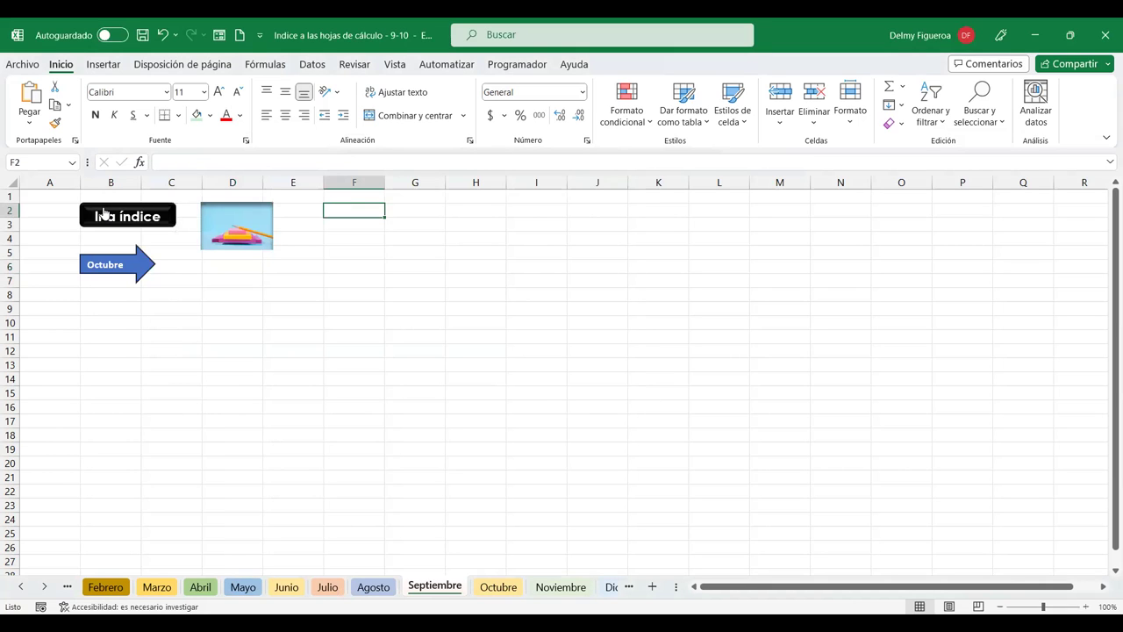
Step: Duplicate the Ir a índice button, move the copy beside the picture near F2, and relabel it Enviar
right_click(105, 213)
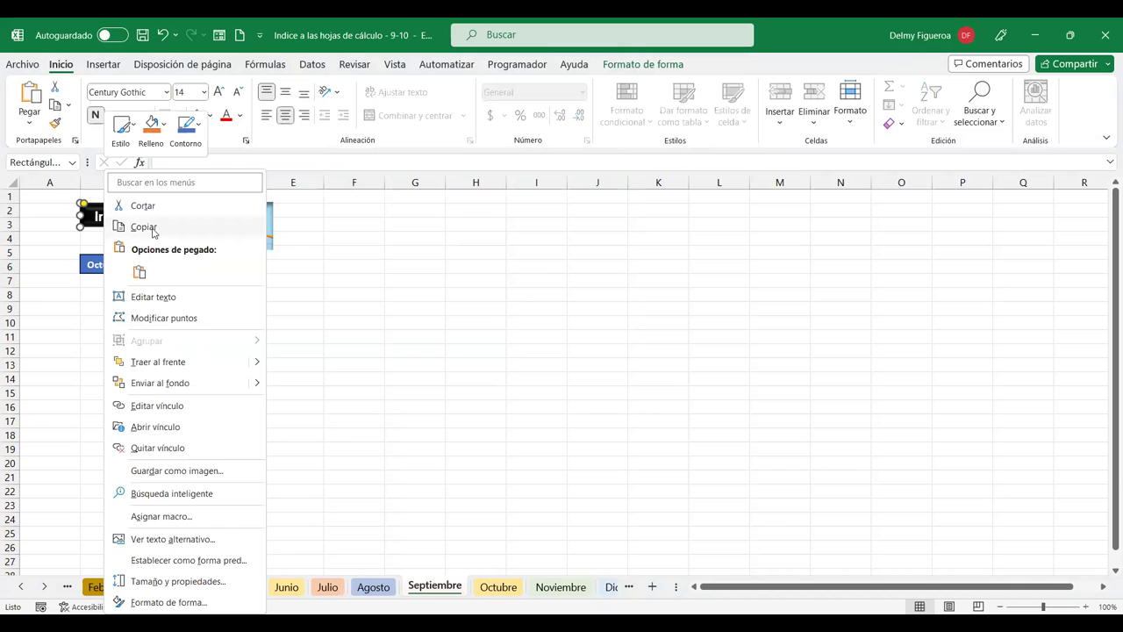
left_click(259, 338)
key("ctrl+v")
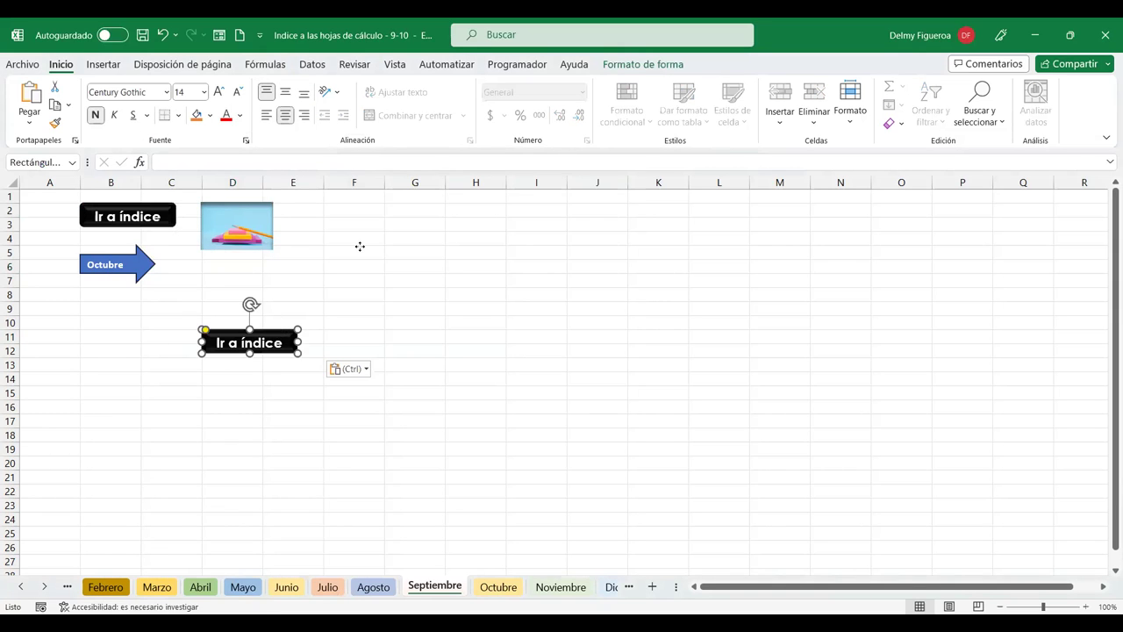
left_click_drag(282, 334, 387, 208)
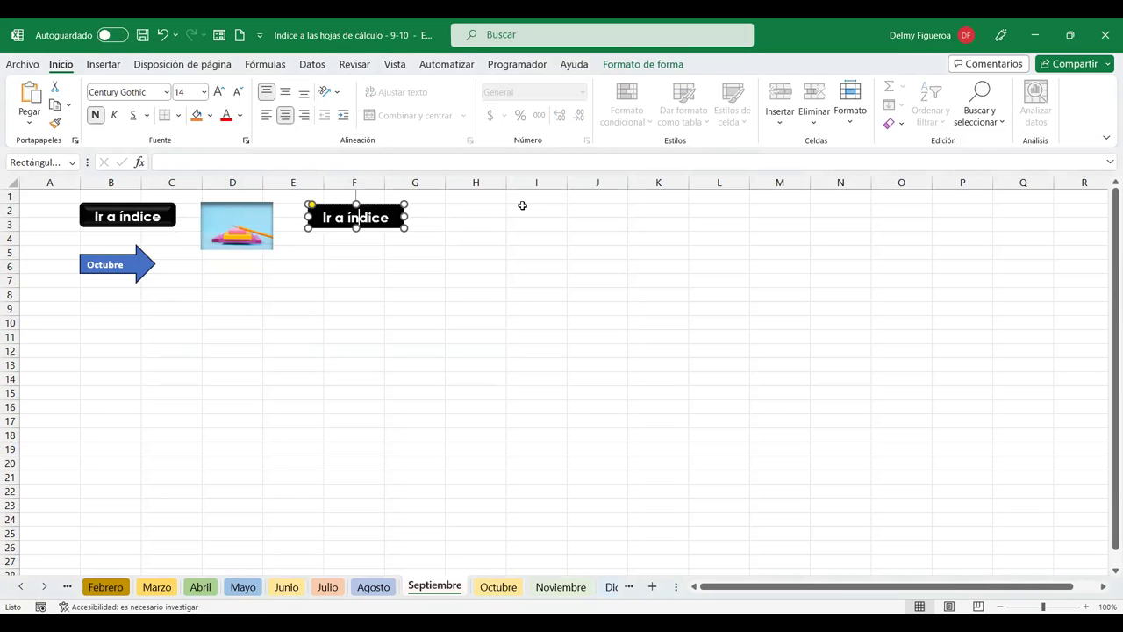
key("ctrl+a")
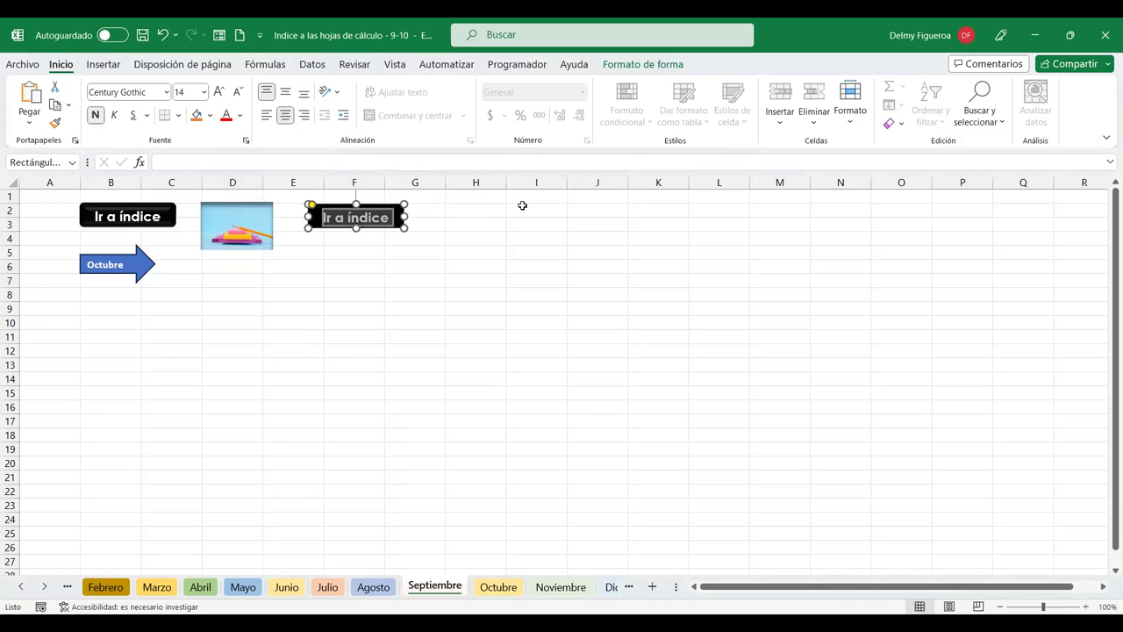
type("Enviar")
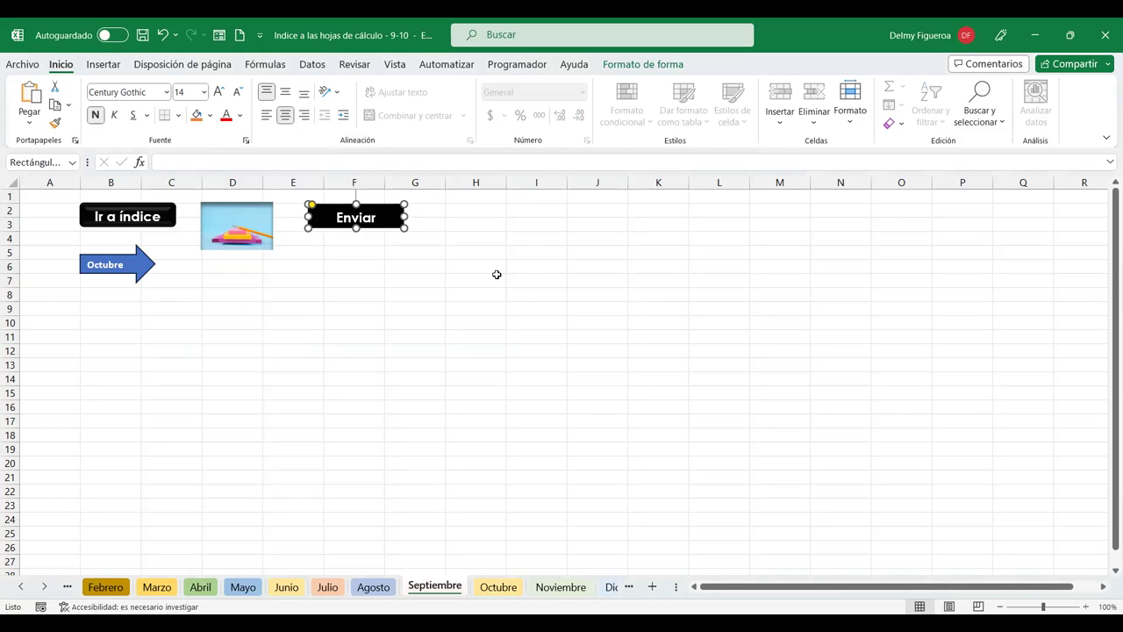
left_click(497, 276)
Step: Link the Enviar button to an e-mail address with the subject 'Reporte del mes'
right_click(339, 219)
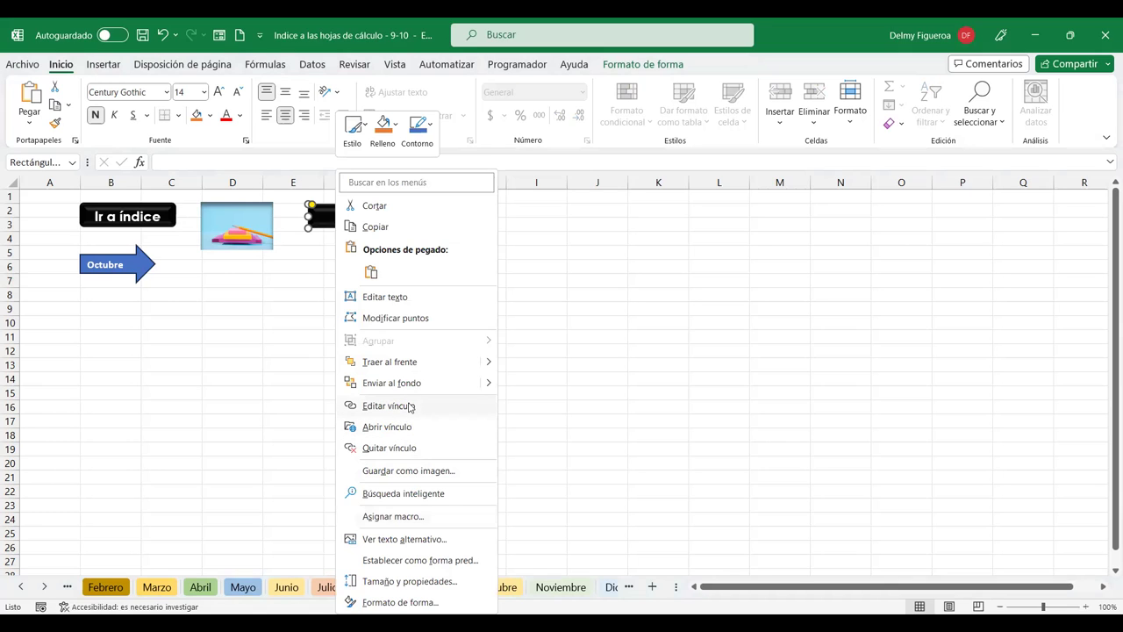
left_click(410, 407)
left_click(175, 463)
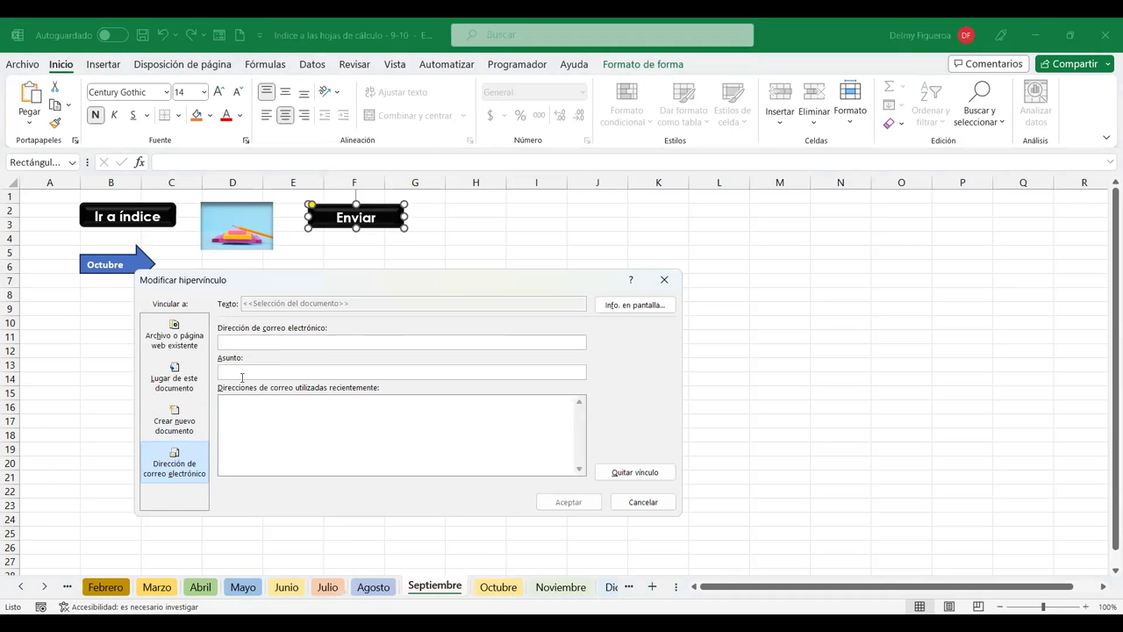
left_click(316, 341)
type("mail")
type("@mail.com")
type("Re")
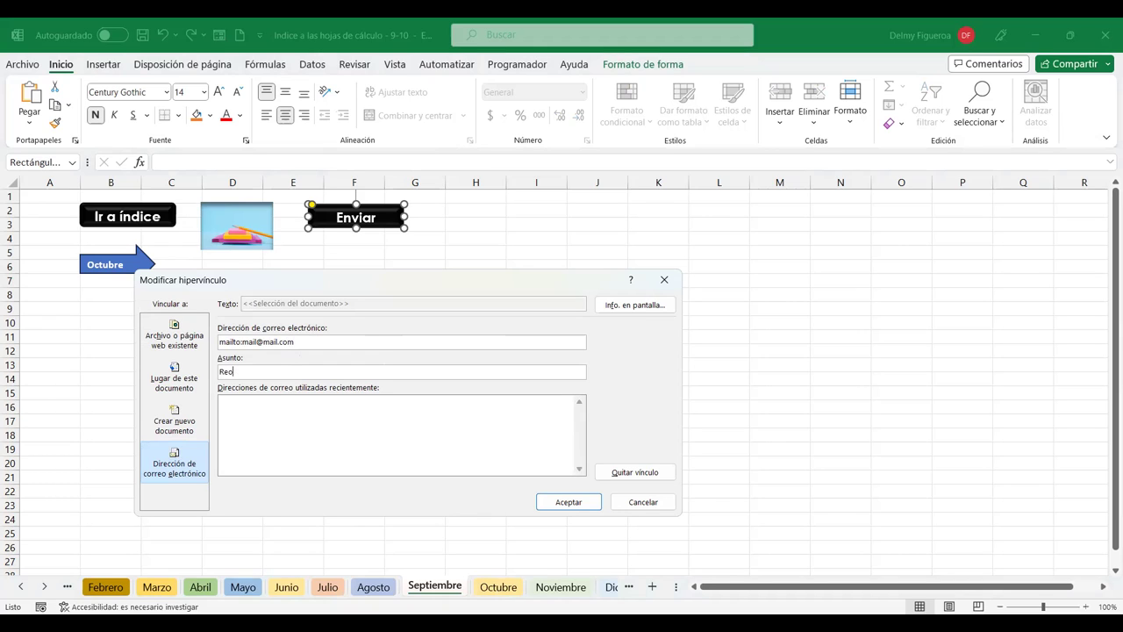
type("porte del mes")
left_click(563, 501)
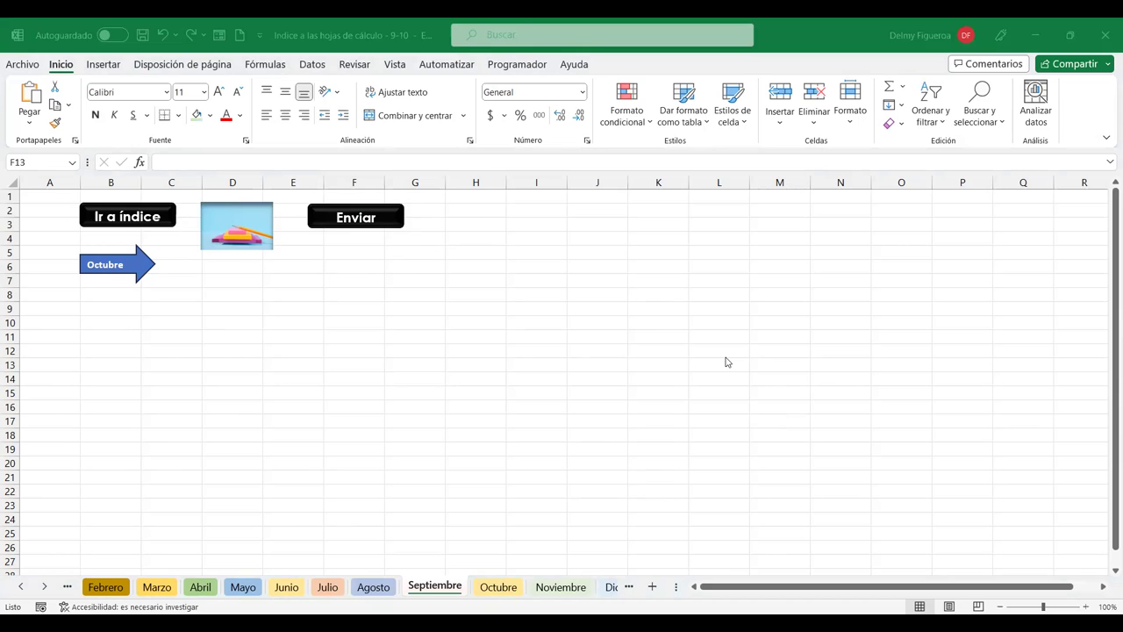
Step: Review the Enviar button's e-mail link without changing it, then move back through the month sheets
left_click(564, 336)
left_click(330, 217, "ctrl")
right_click(330, 217)
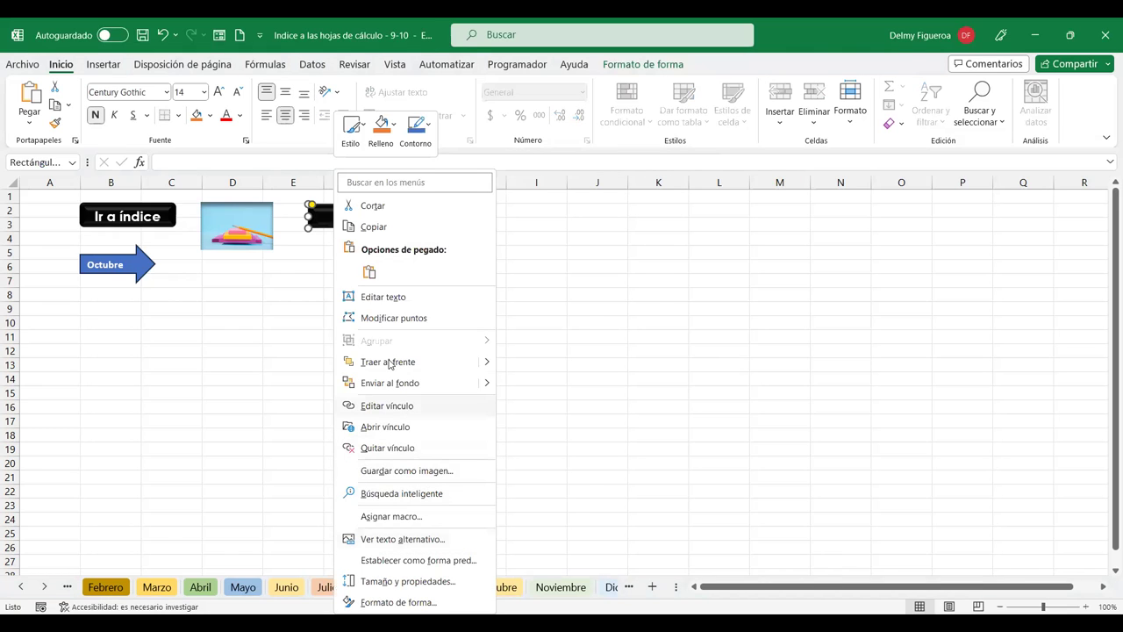
left_click(387, 405)
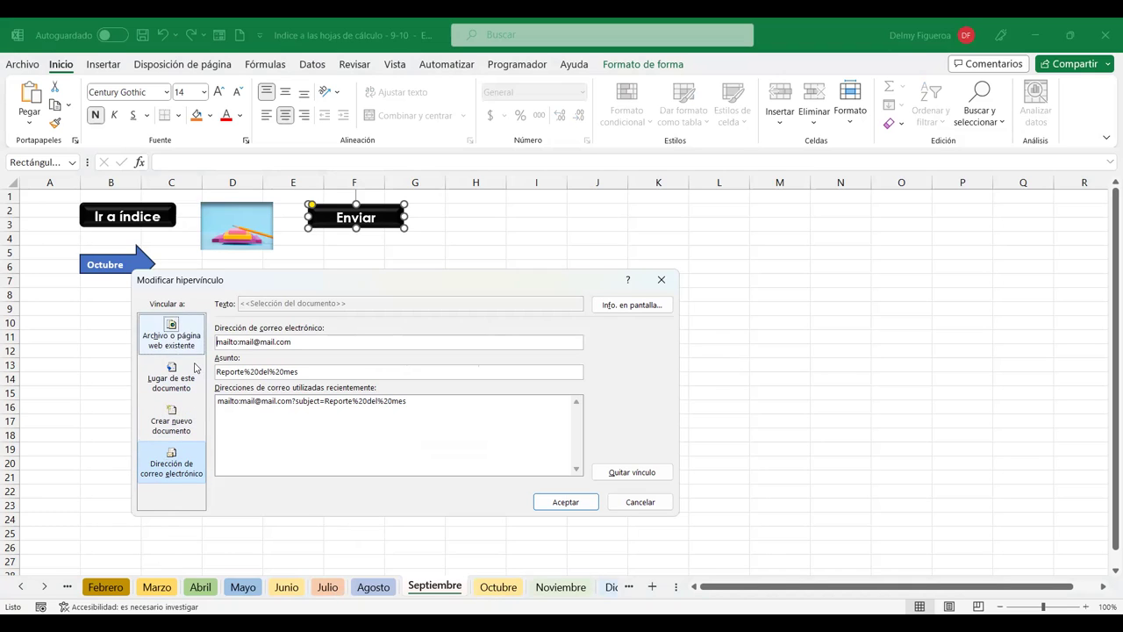
left_click(635, 507)
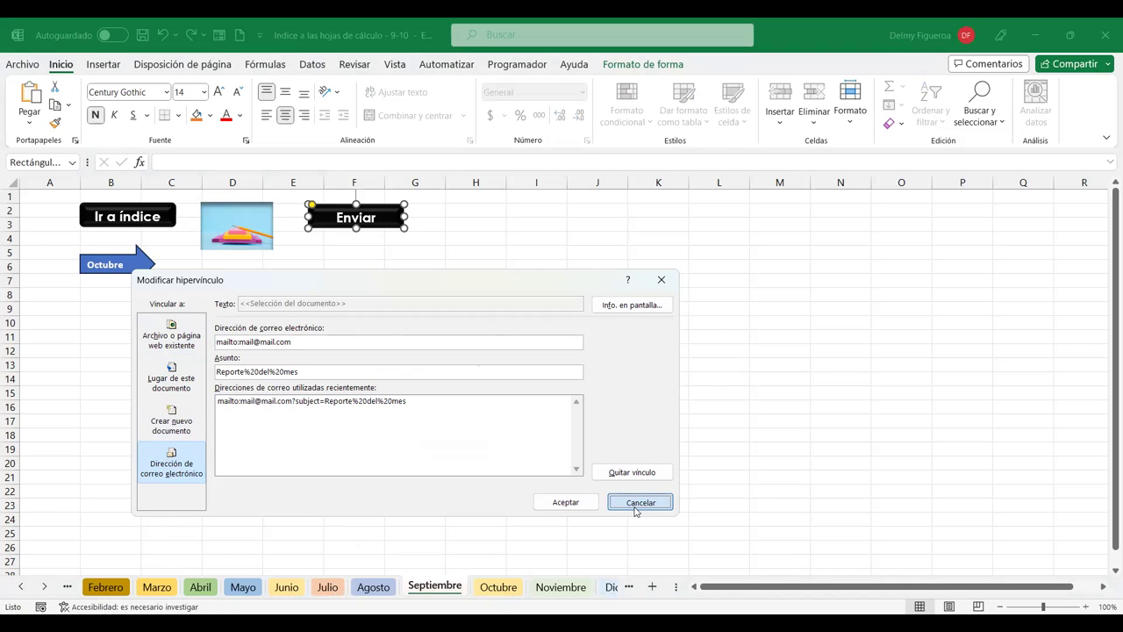
left_click(387, 254)
left_click(373, 587)
Step: Go to the Indice sheet and select cell C17
left_click(106, 586)
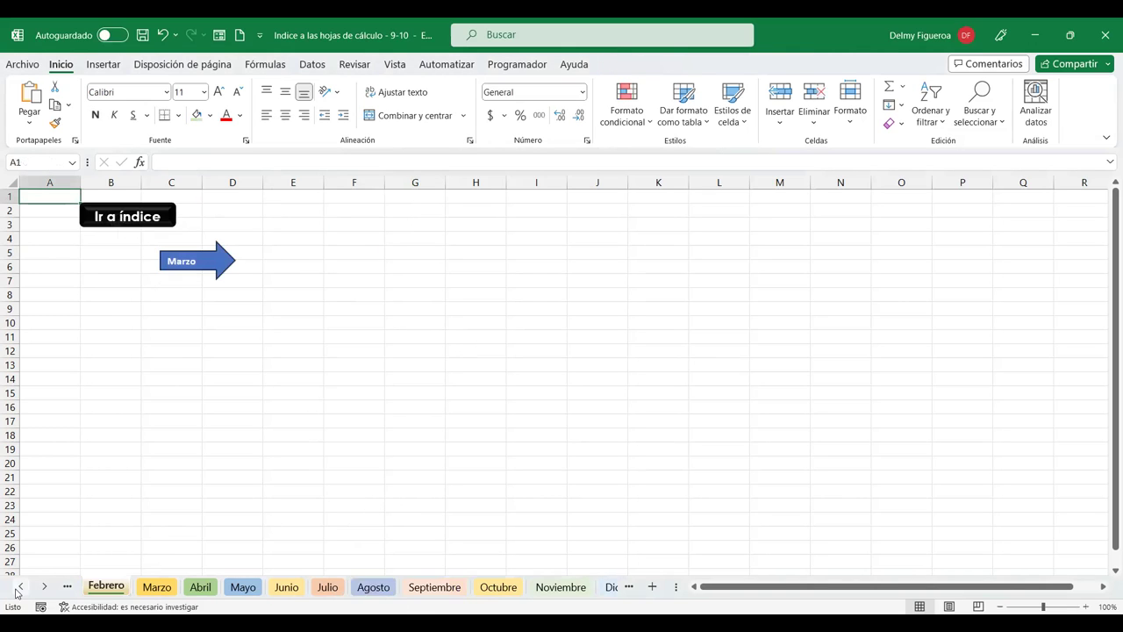
left_click(18, 588)
left_click(17, 588)
left_click(102, 587)
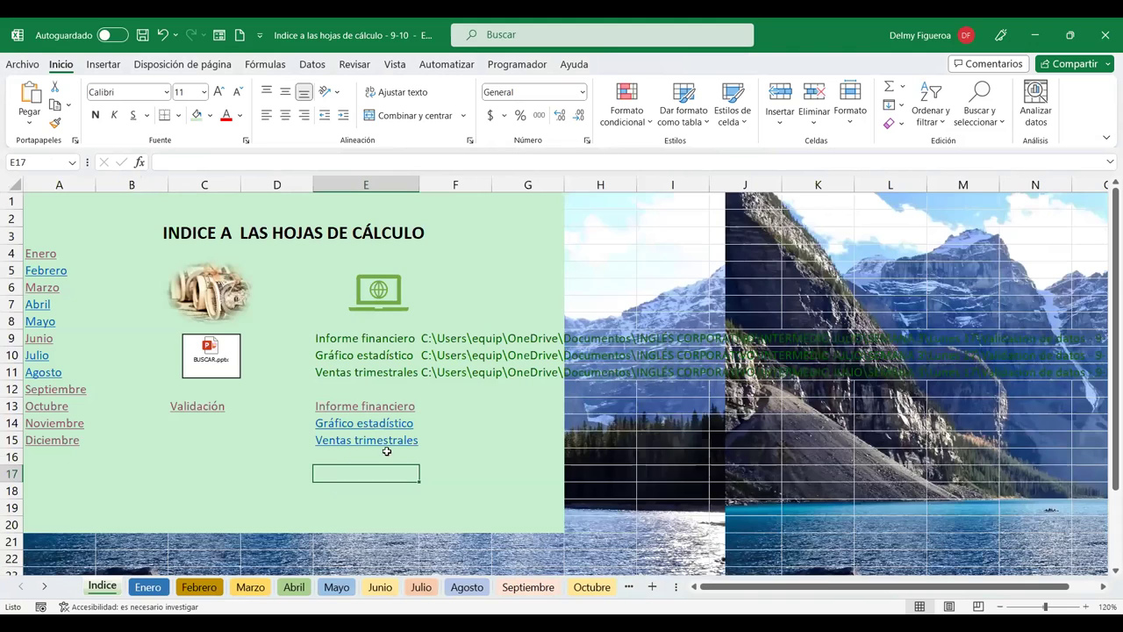
key("Right")
left_click(201, 473)
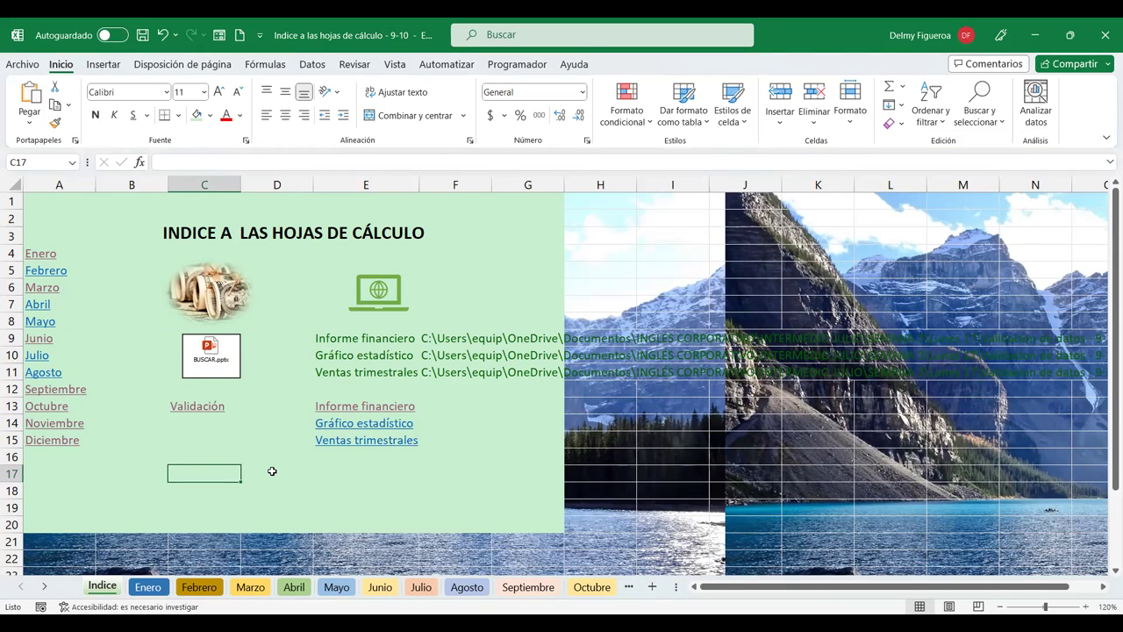
left_click(272, 471)
left_click(221, 470)
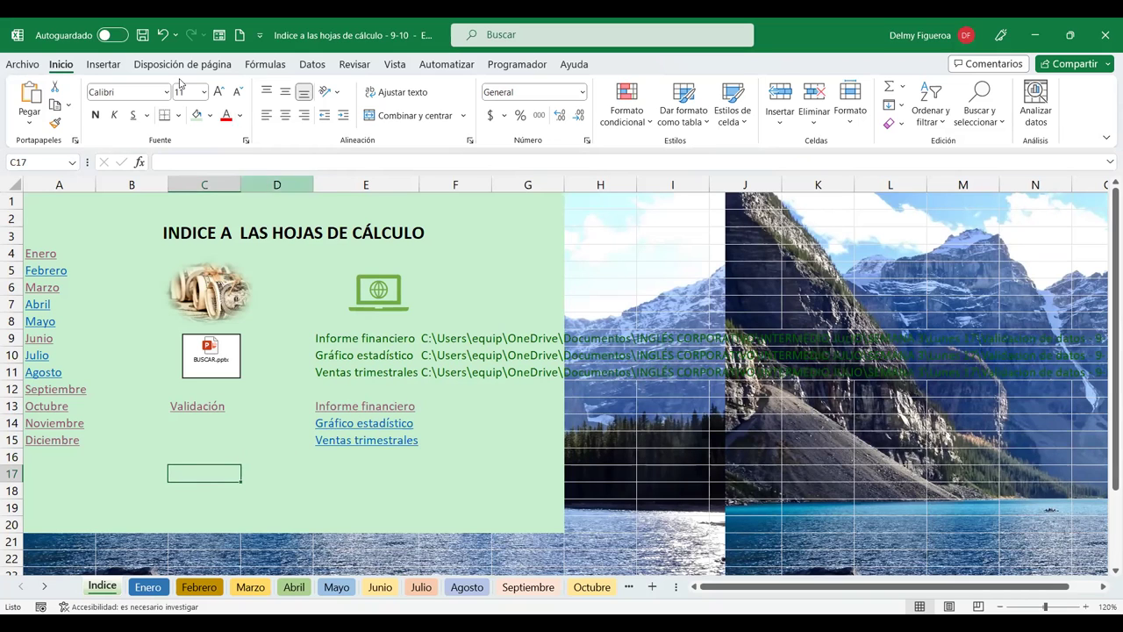
Step: Add a list validation to C17 with source E13:E15, and pick Gráfico estadístico
left_click(303, 68)
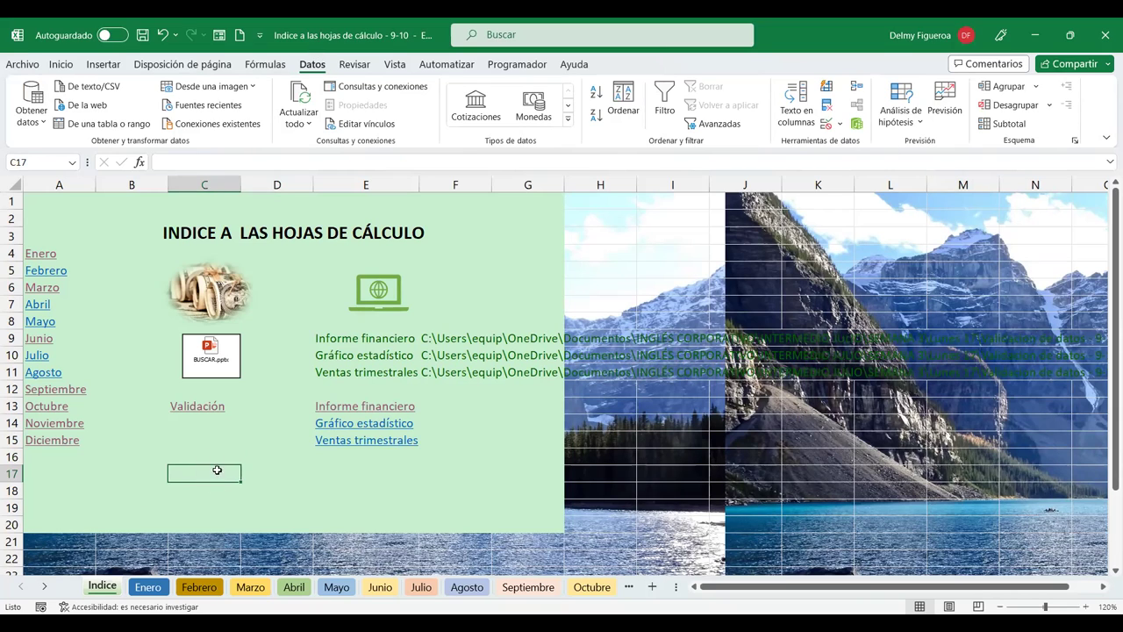
left_click(827, 125)
left_click(313, 251)
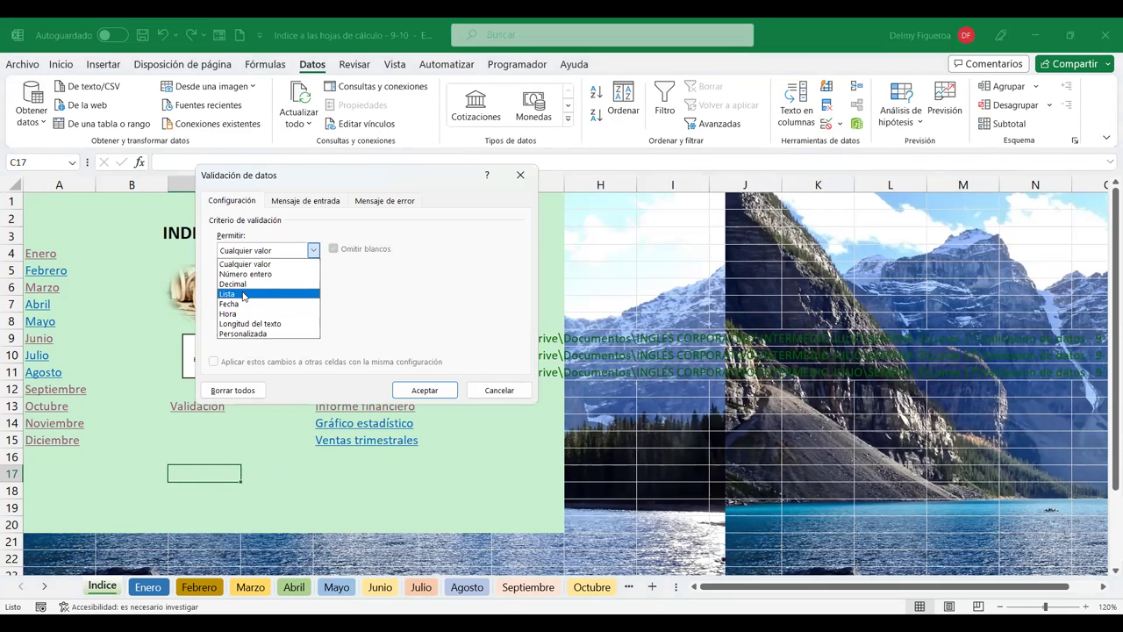
left_click(243, 295)
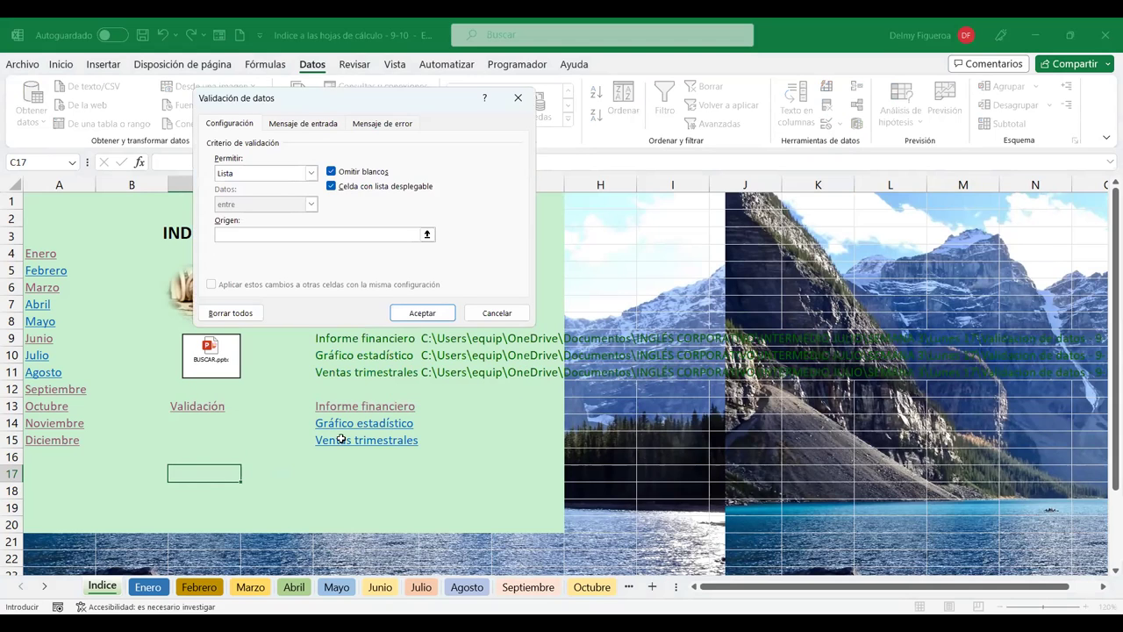
left_click_drag(344, 406, 344, 439)
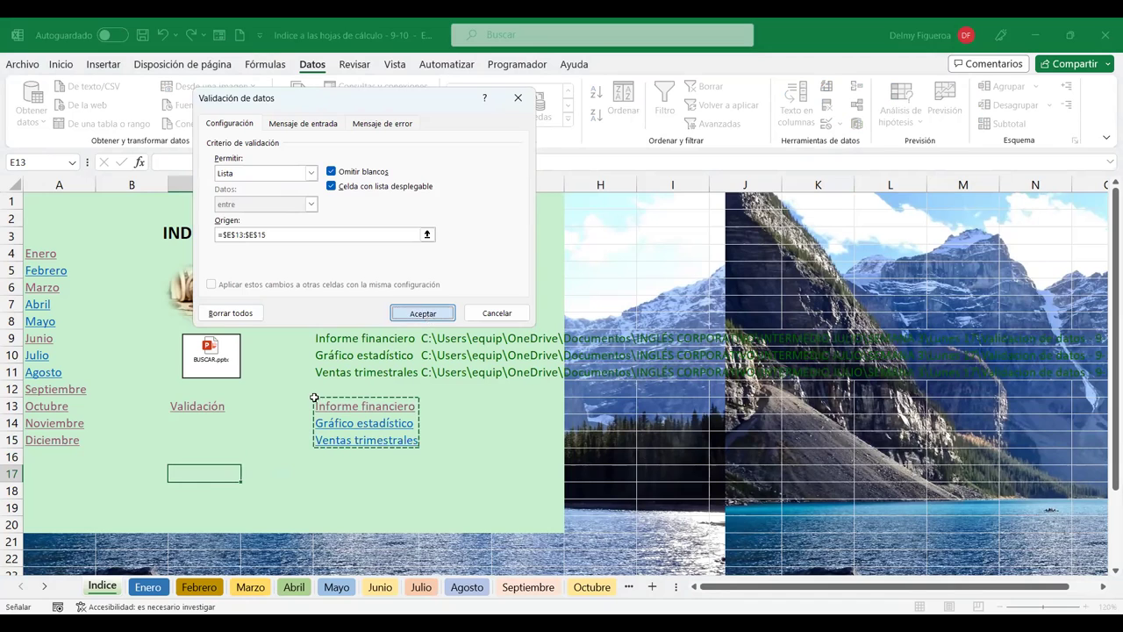
left_click(427, 315)
left_click(250, 476)
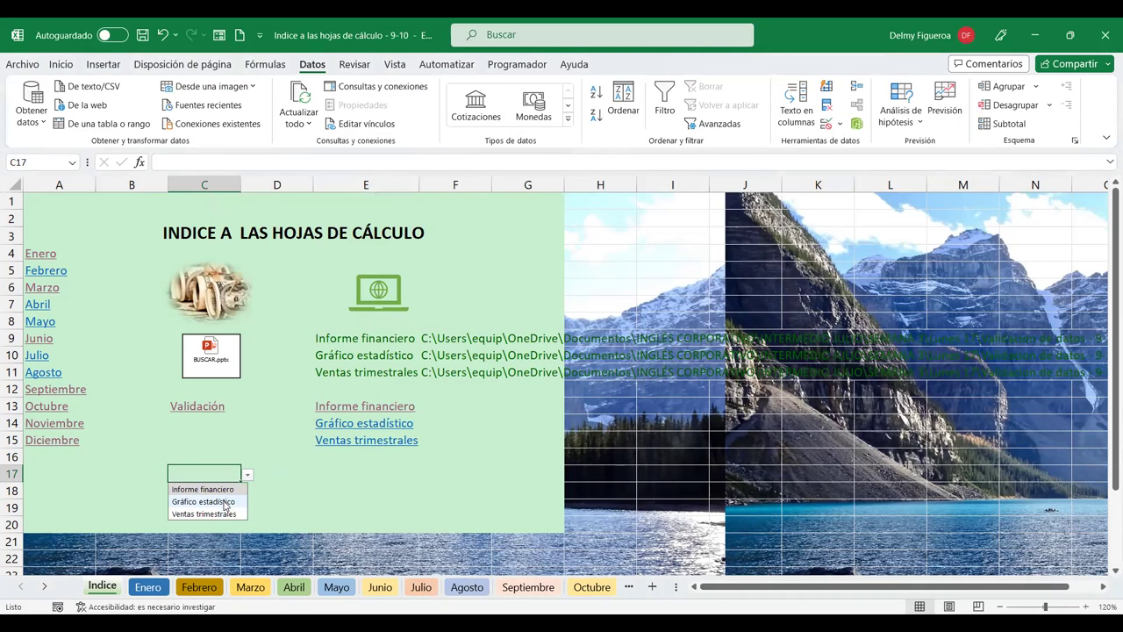
left_click(227, 502)
Step: Widen column C to fit the report names and choose Ventas trimestrales in C17
left_click(256, 422)
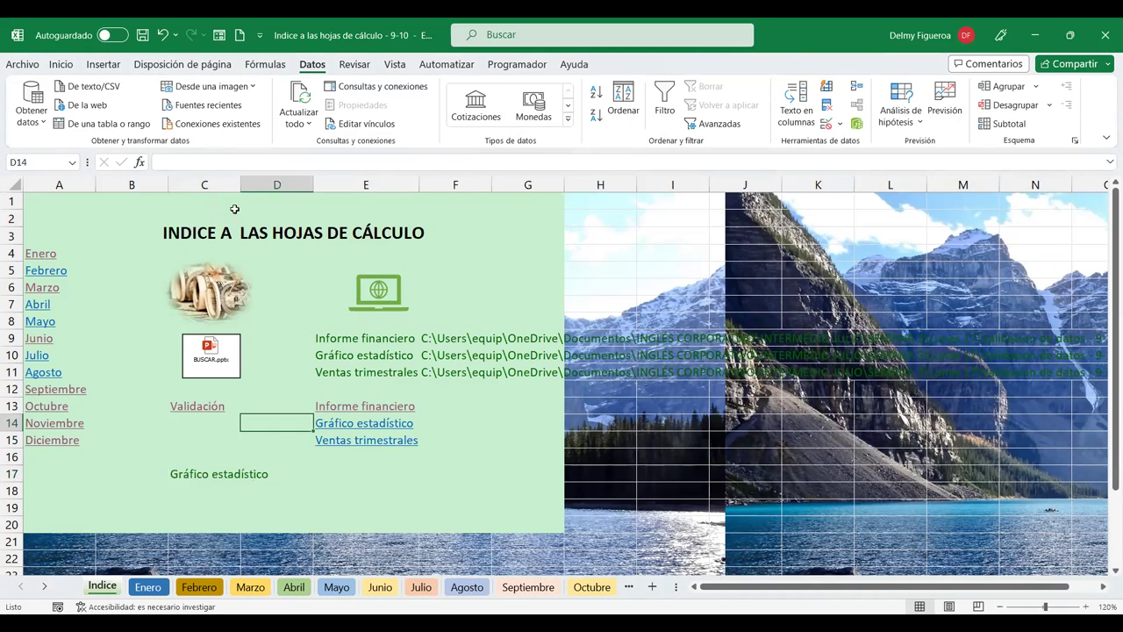
left_click_drag(236, 185, 273, 194)
left_click(235, 475)
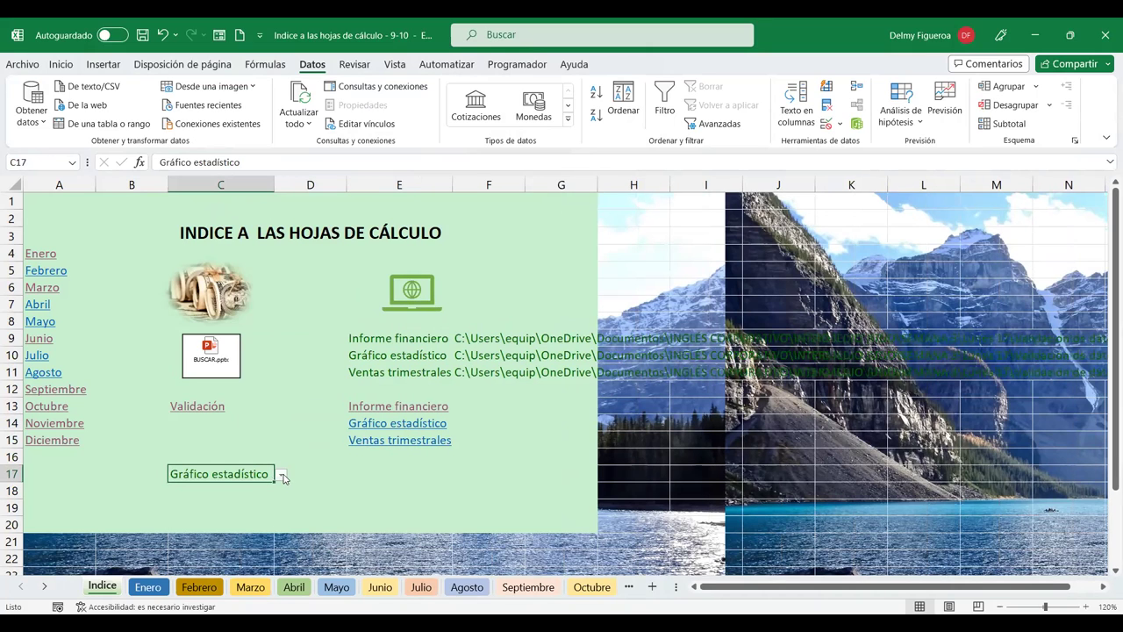
left_click(282, 474)
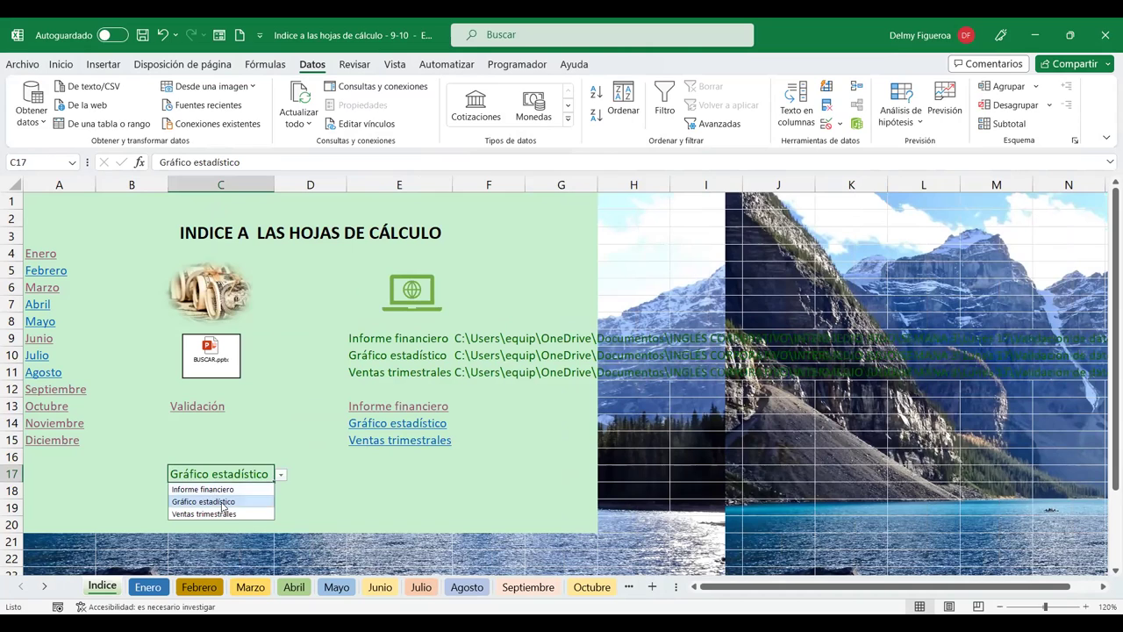
left_click(230, 514)
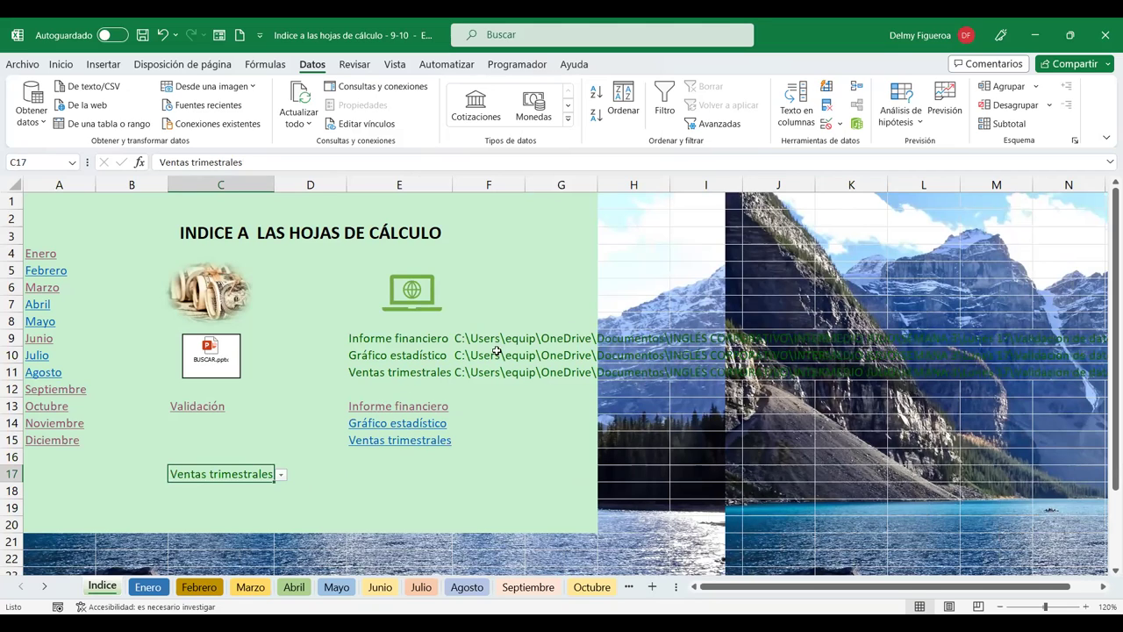
left_click(301, 470)
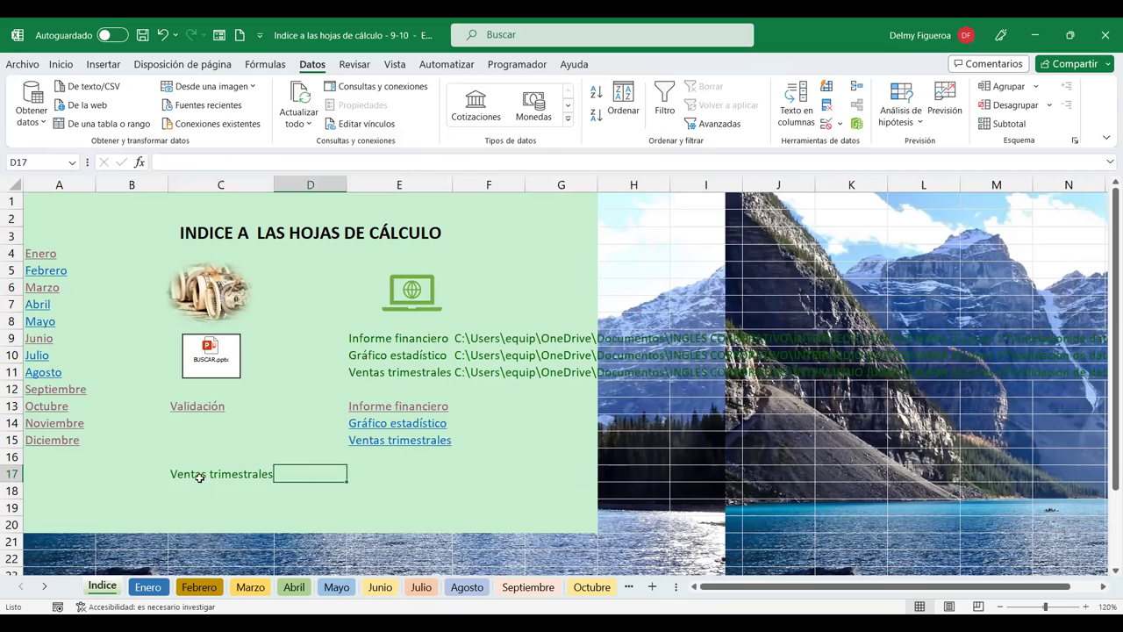
left_click(207, 474)
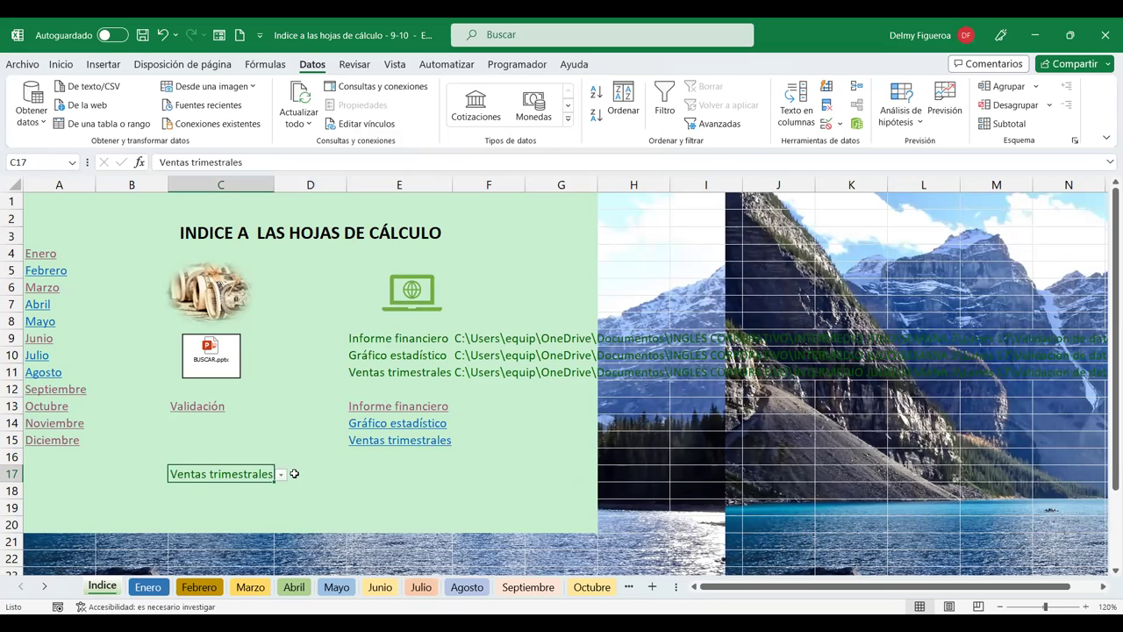
left_click(295, 472)
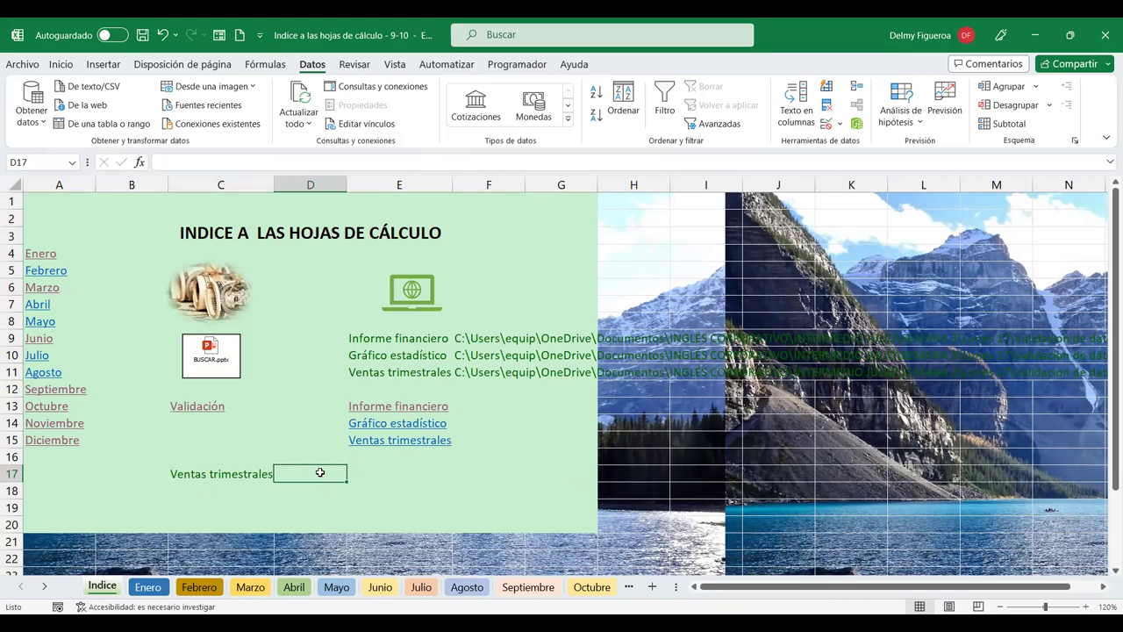
Step: Enter =BUSCARV(C17;E9:F11;2;FALSO) in D17 to return the matching file path
type("+")
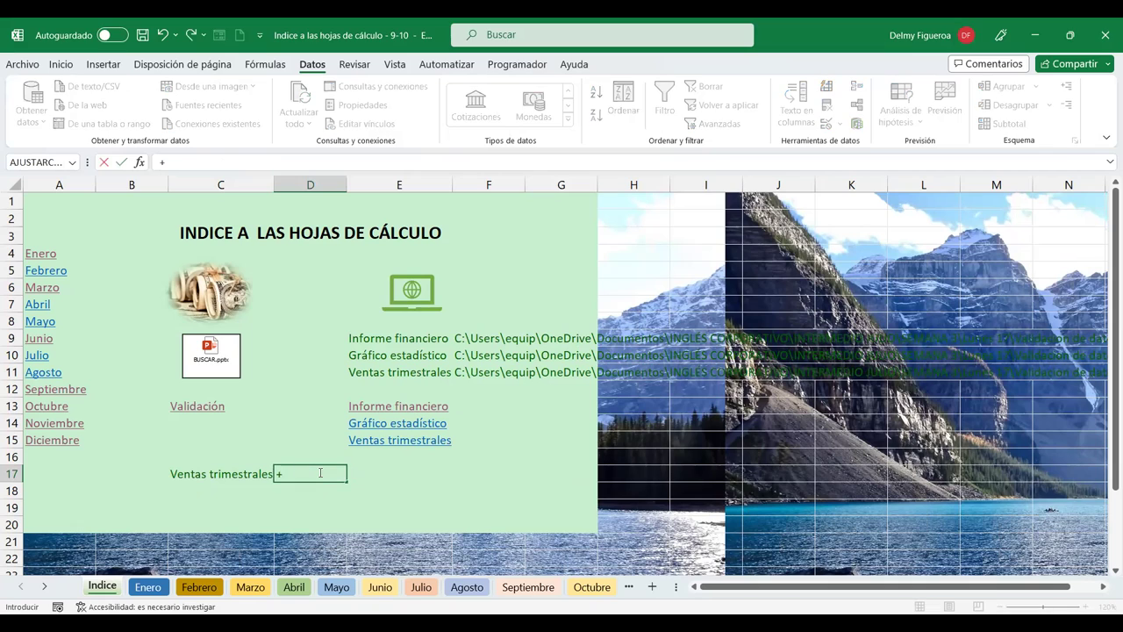
type("buscar")
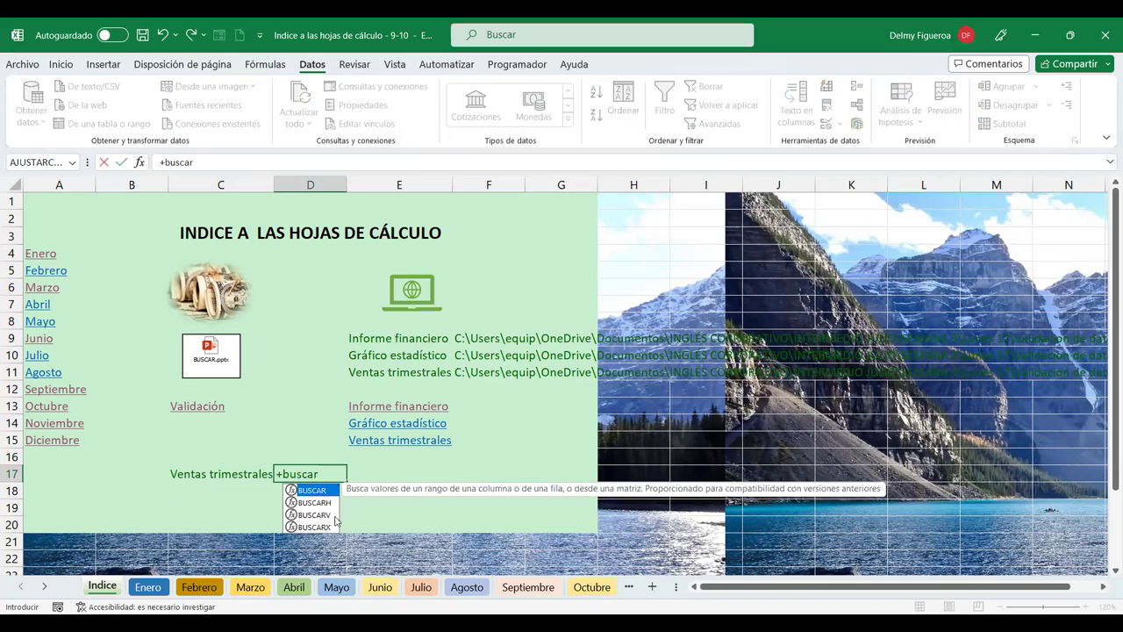
double_click(321, 517)
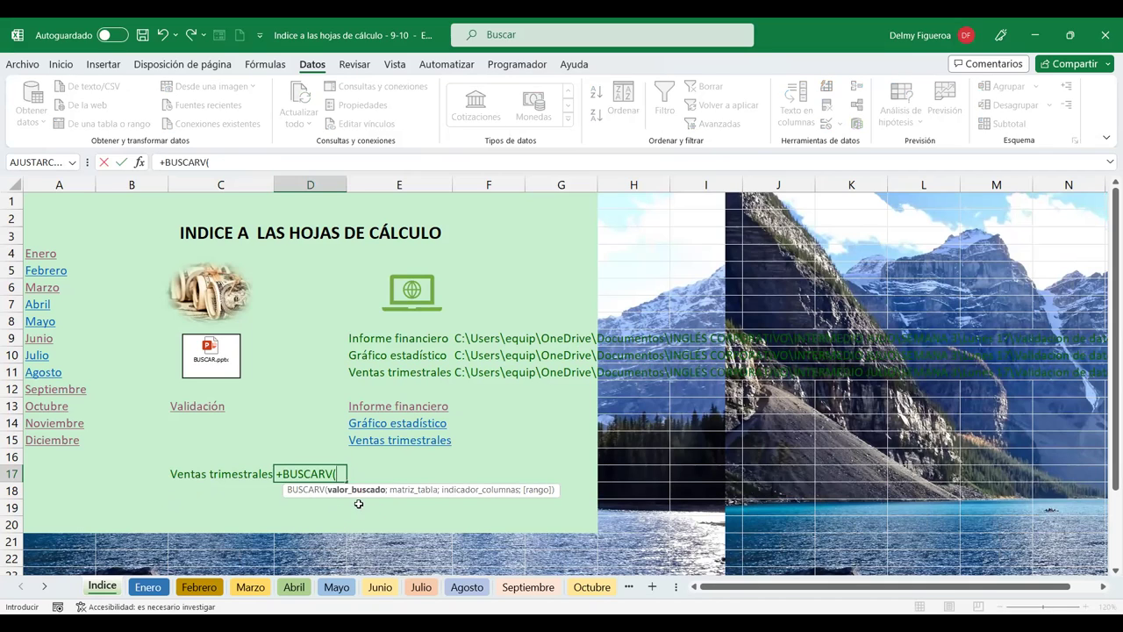
left_click(208, 475)
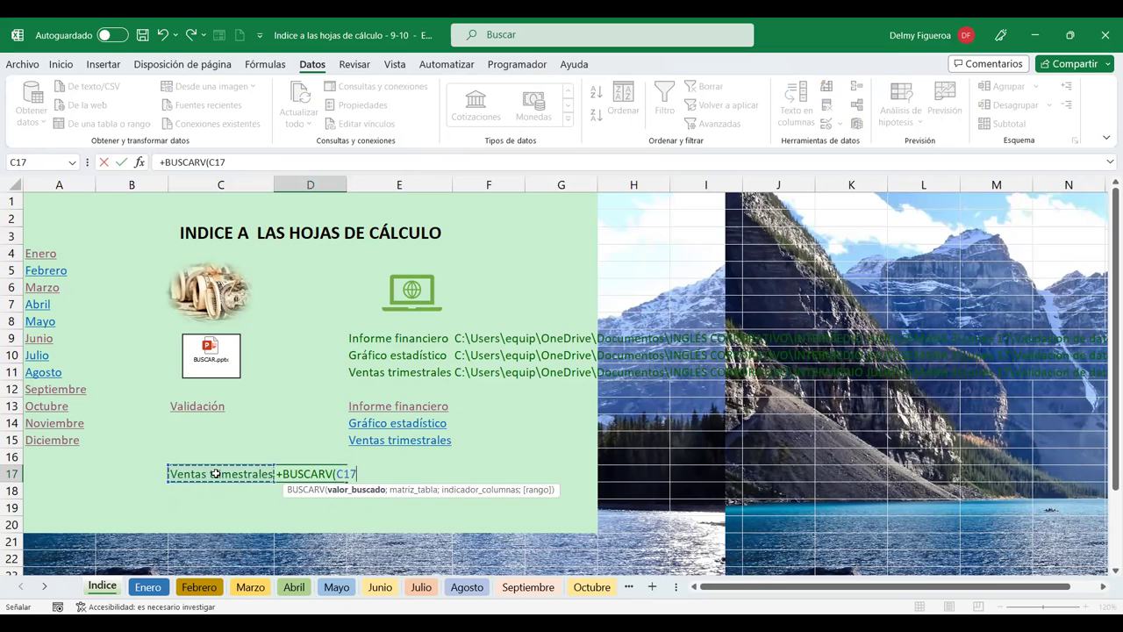
type(";")
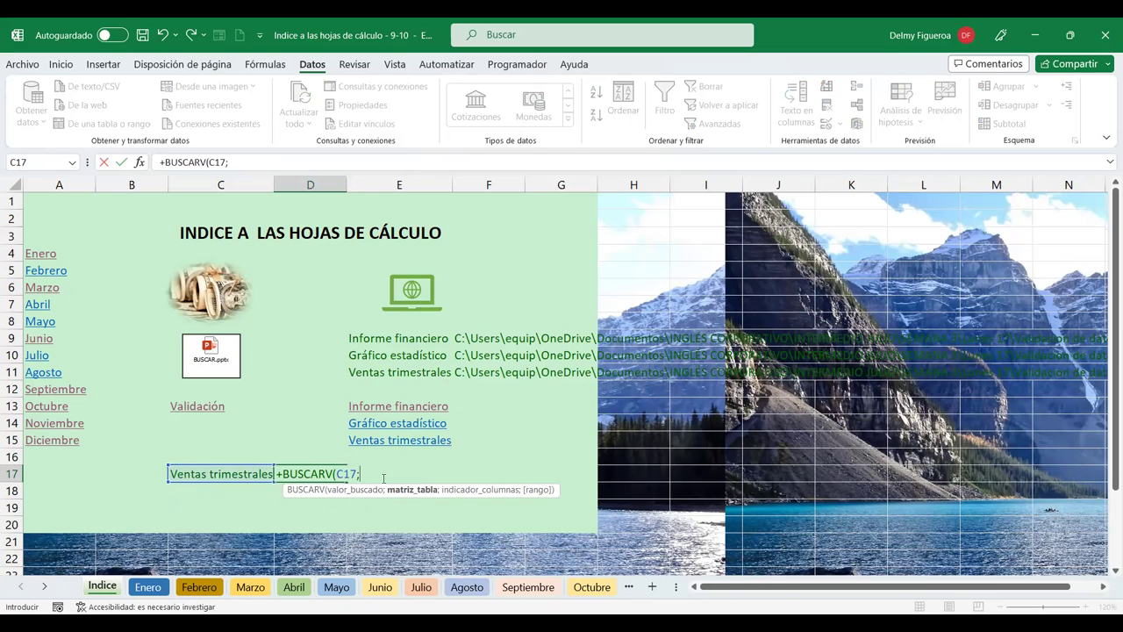
left_click(378, 340)
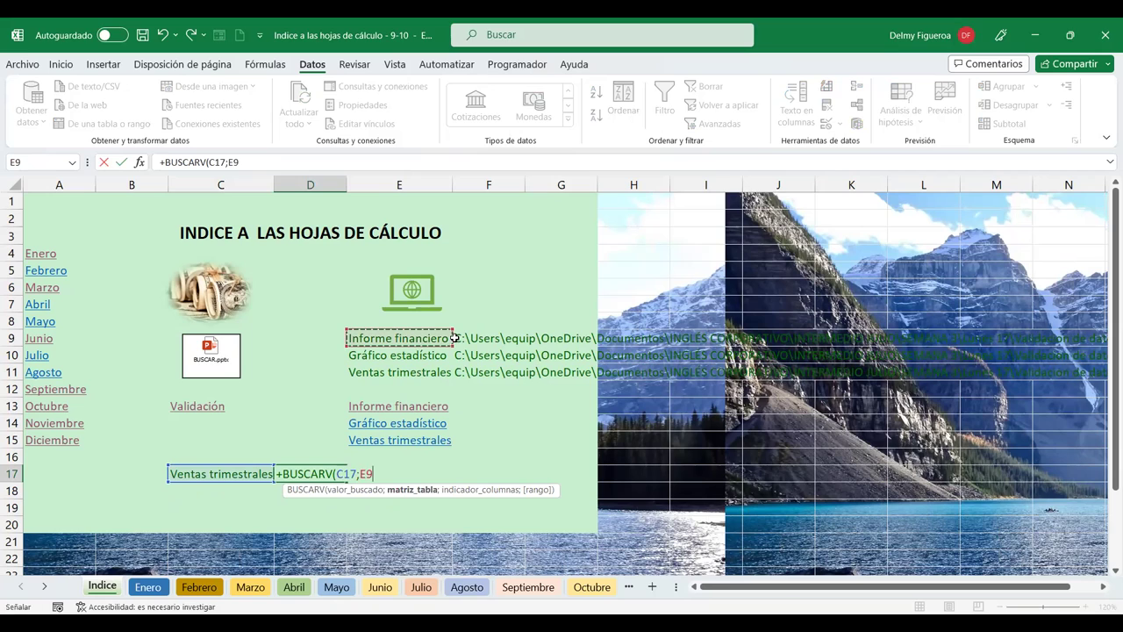
left_click(502, 371, "shift")
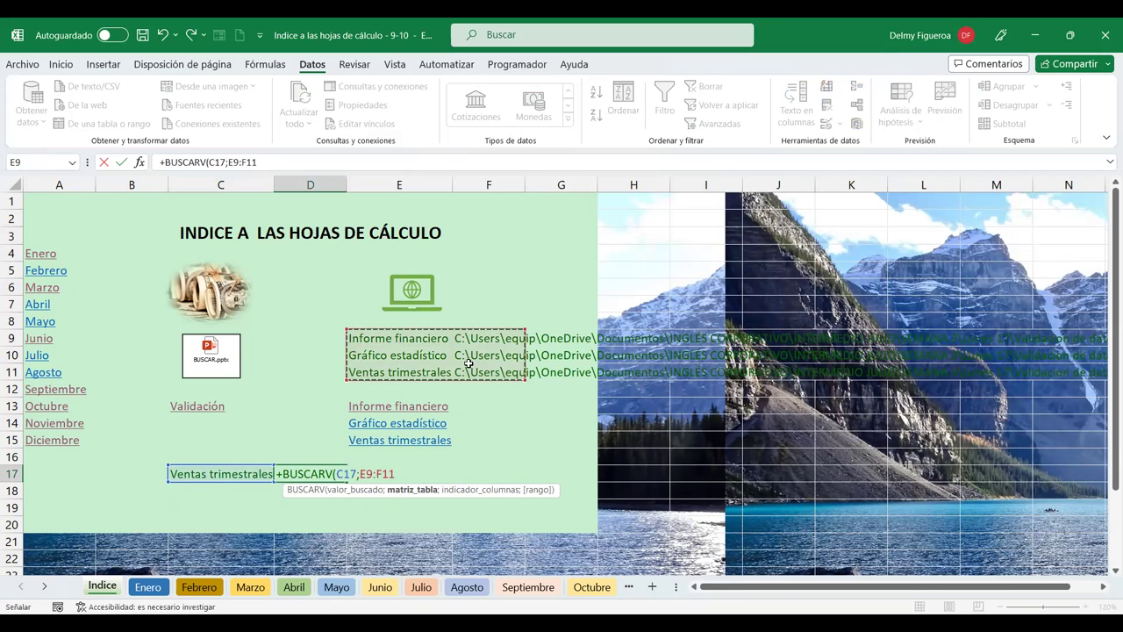
type(";2")
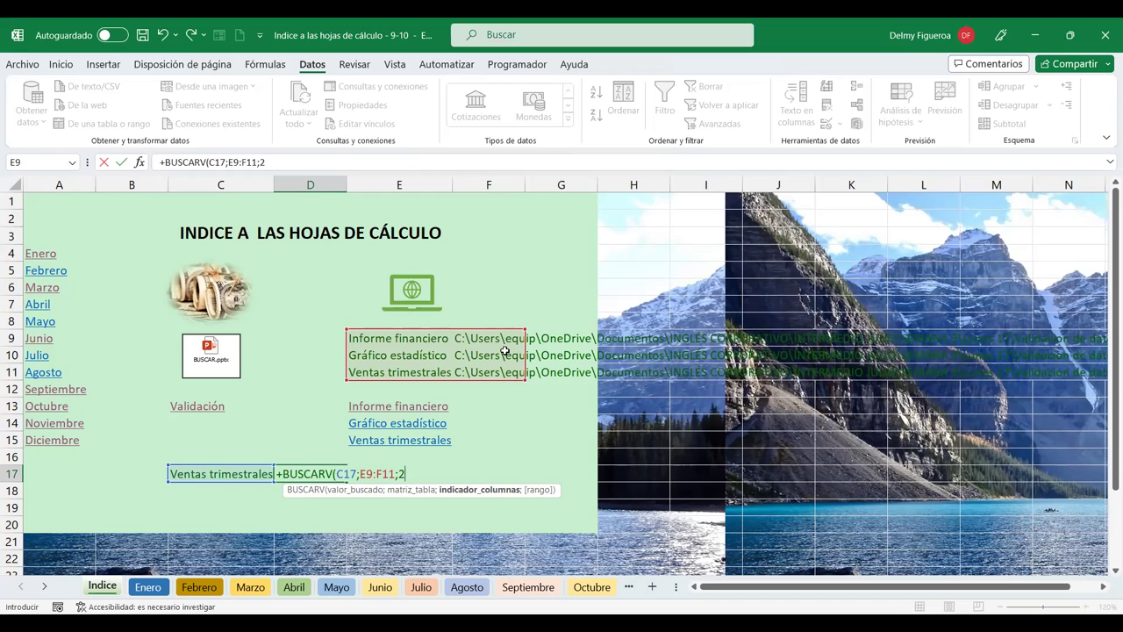
type(";")
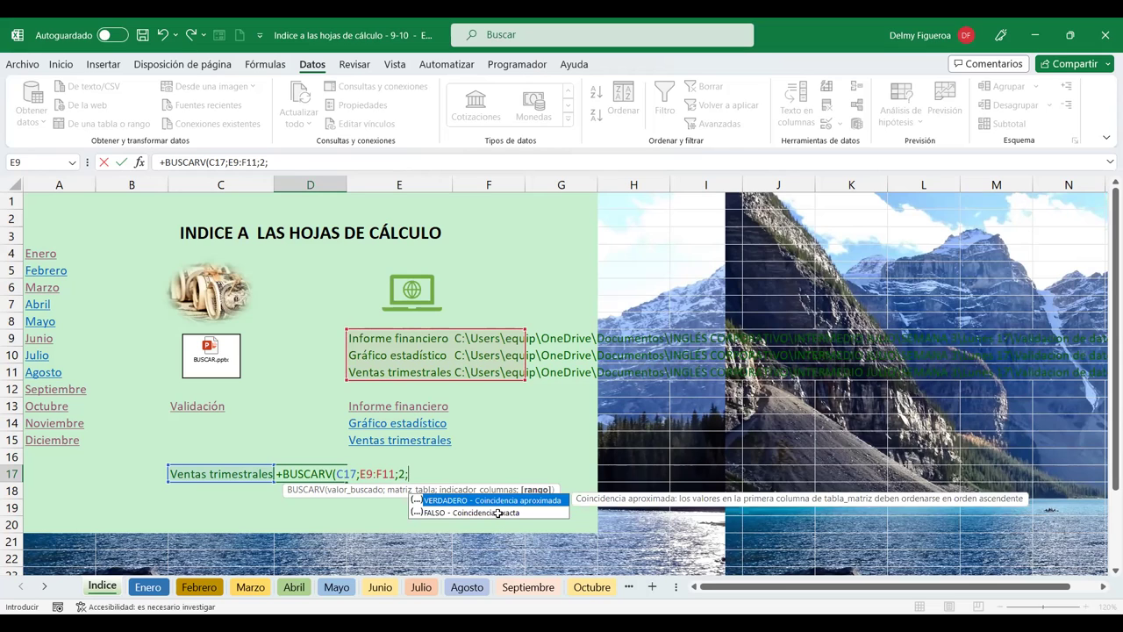
double_click(498, 512)
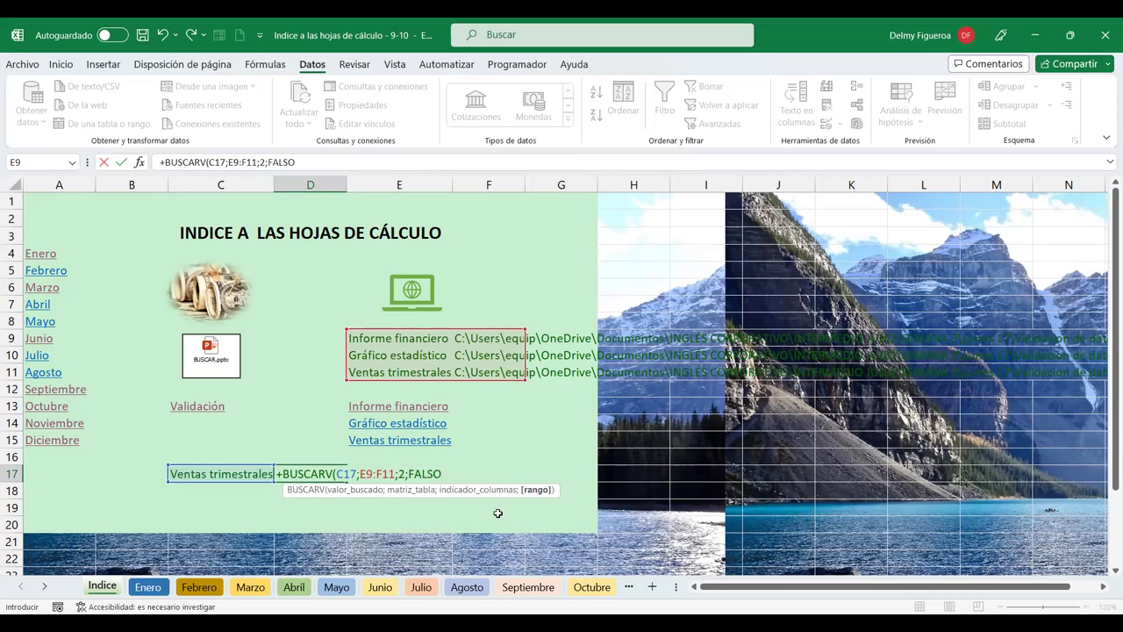
key("Return")
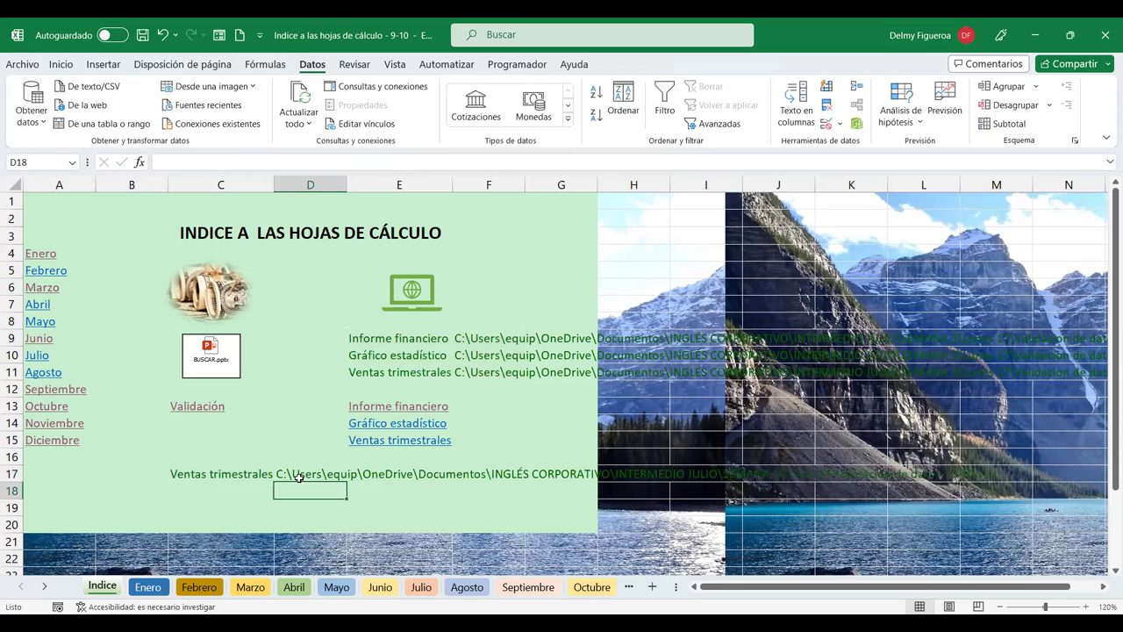
Step: Hyperlink D17's lookup result to the existing Reporte.xlsx file
left_click(300, 456)
left_click(300, 475)
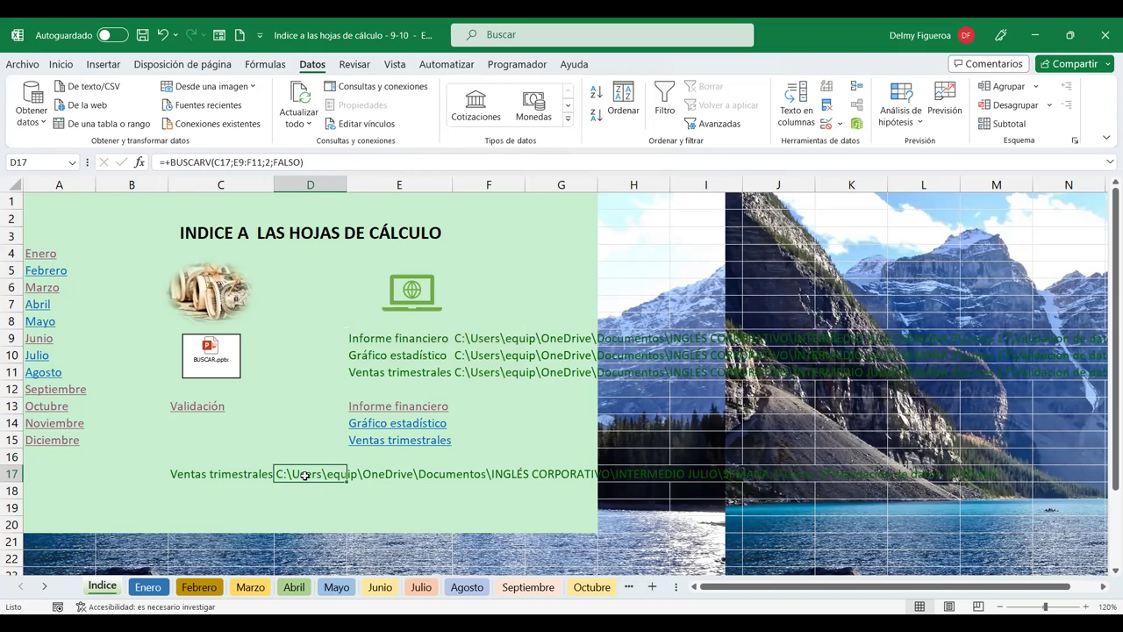
right_click(307, 479)
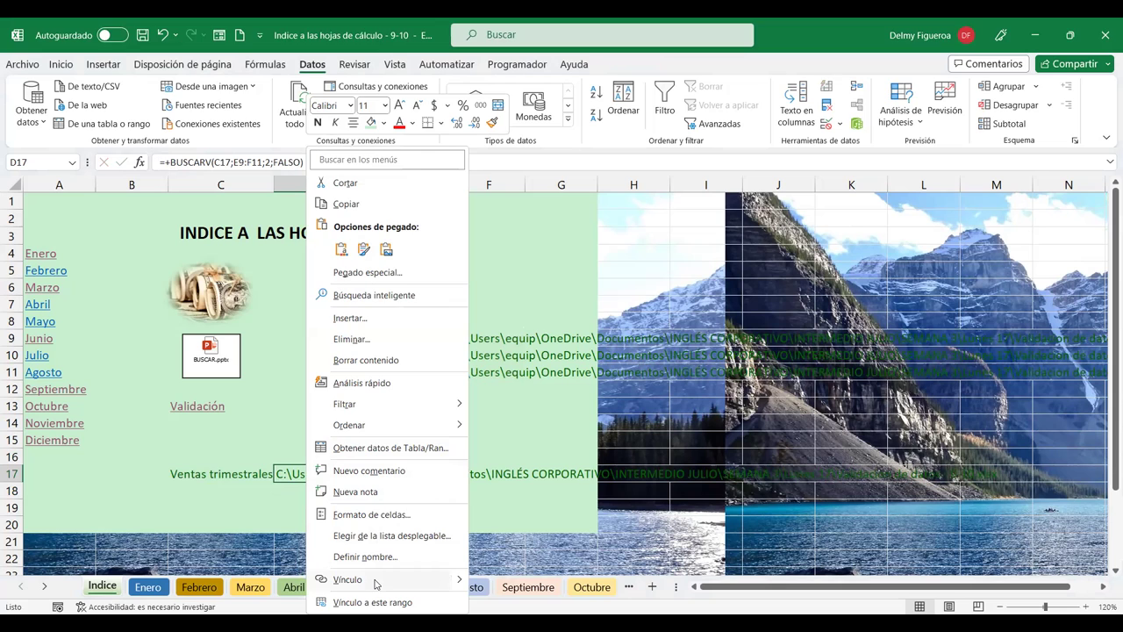
left_click(376, 580)
left_click(137, 156)
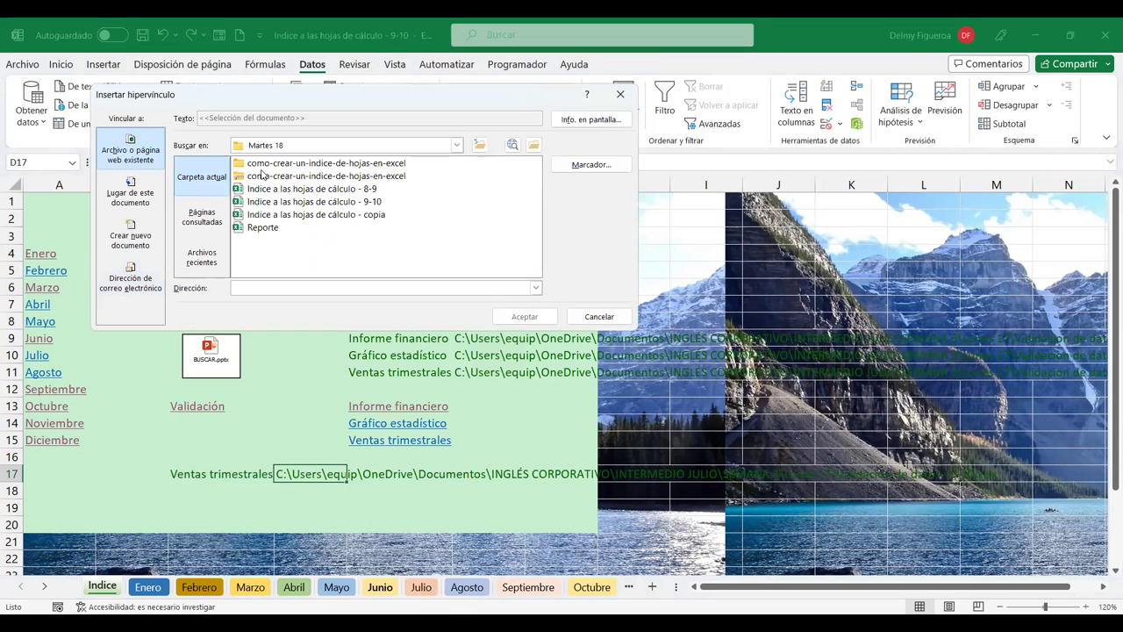
left_click(273, 232)
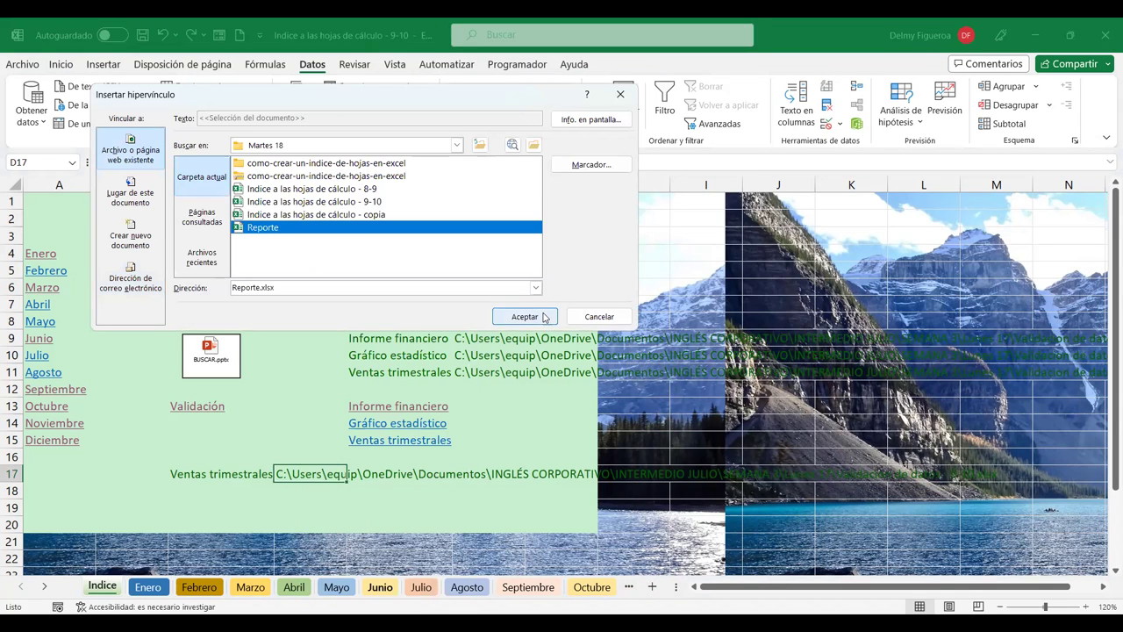
left_click(545, 317)
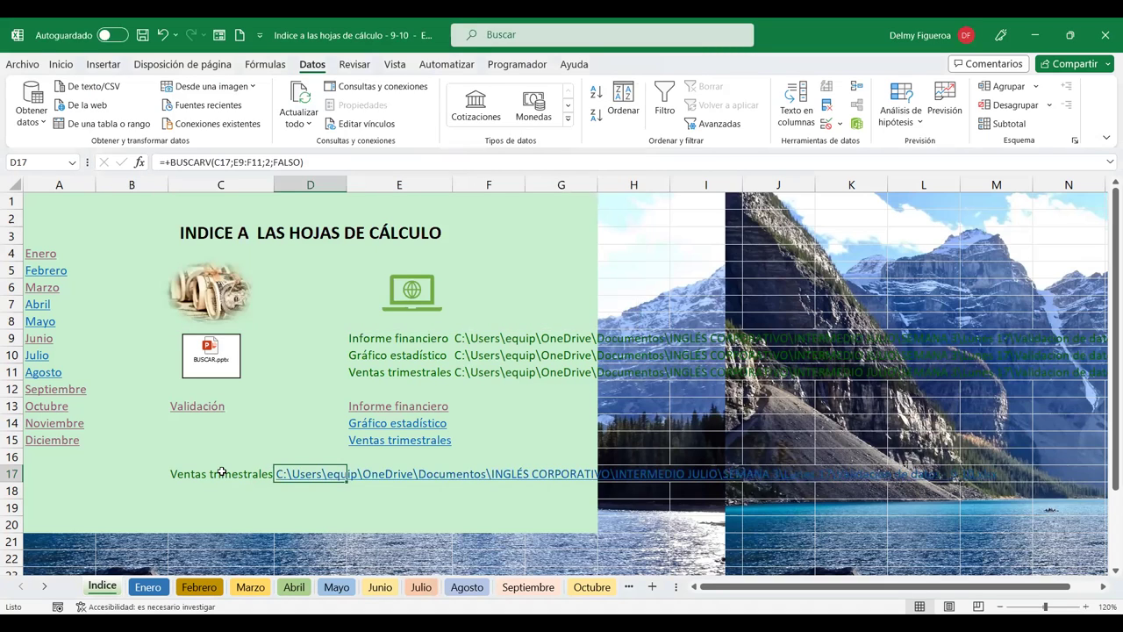
left_click(220, 470)
Step: With Gráfico estadístico chosen in C17, replace its path in F10 with Ubicación
left_click(280, 476)
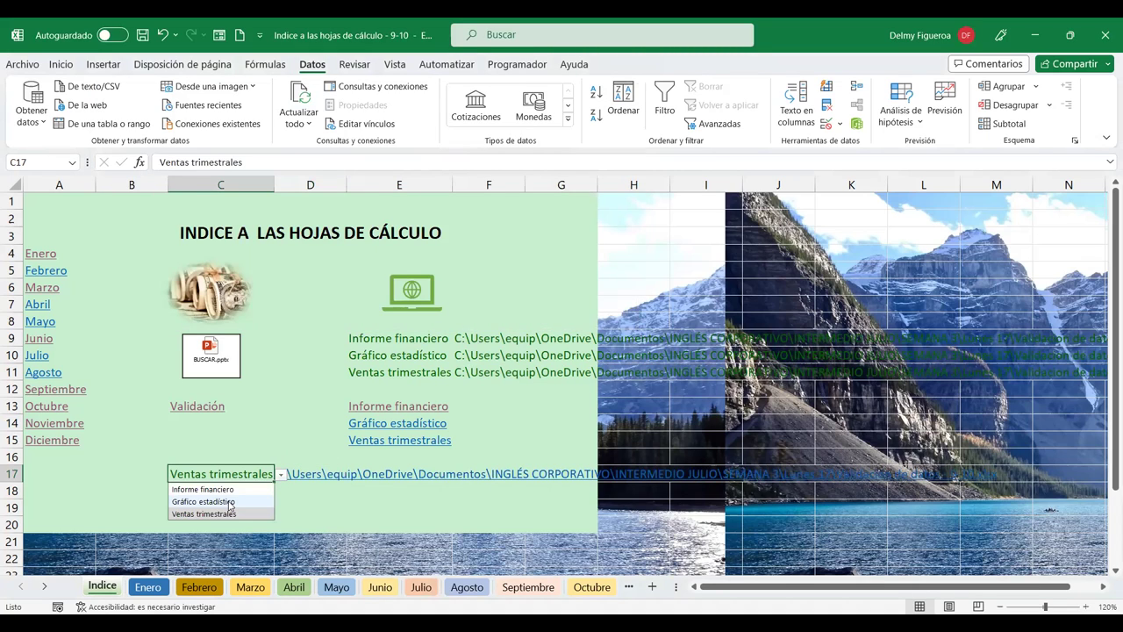
left_click(204, 501)
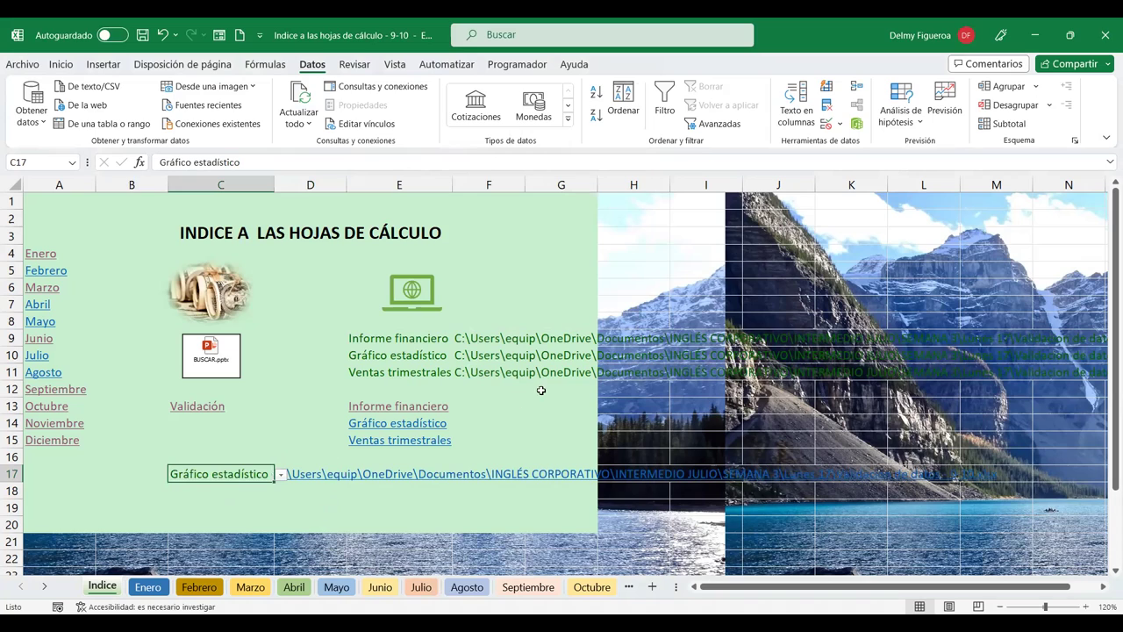
left_click(498, 355)
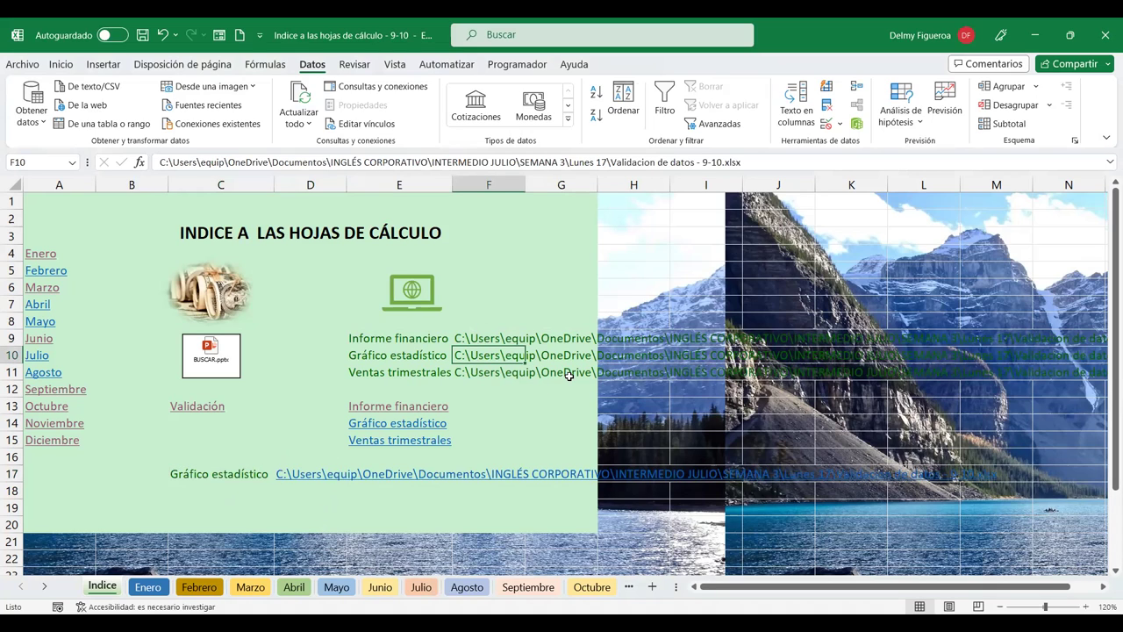
type("Ubicaci")
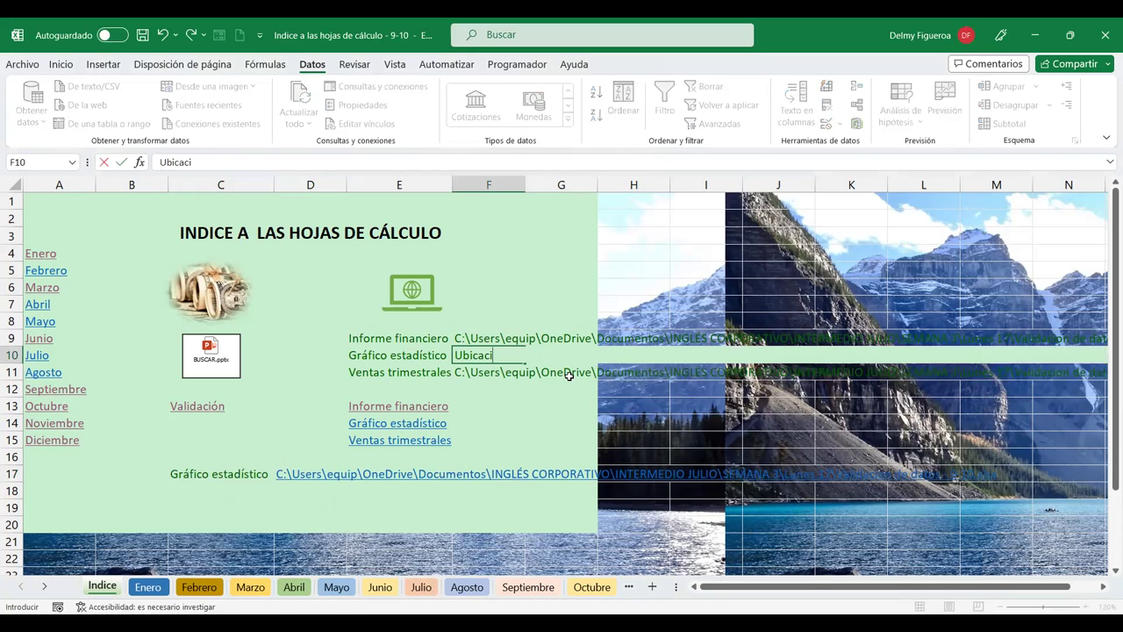
type("ón")
key("Return")
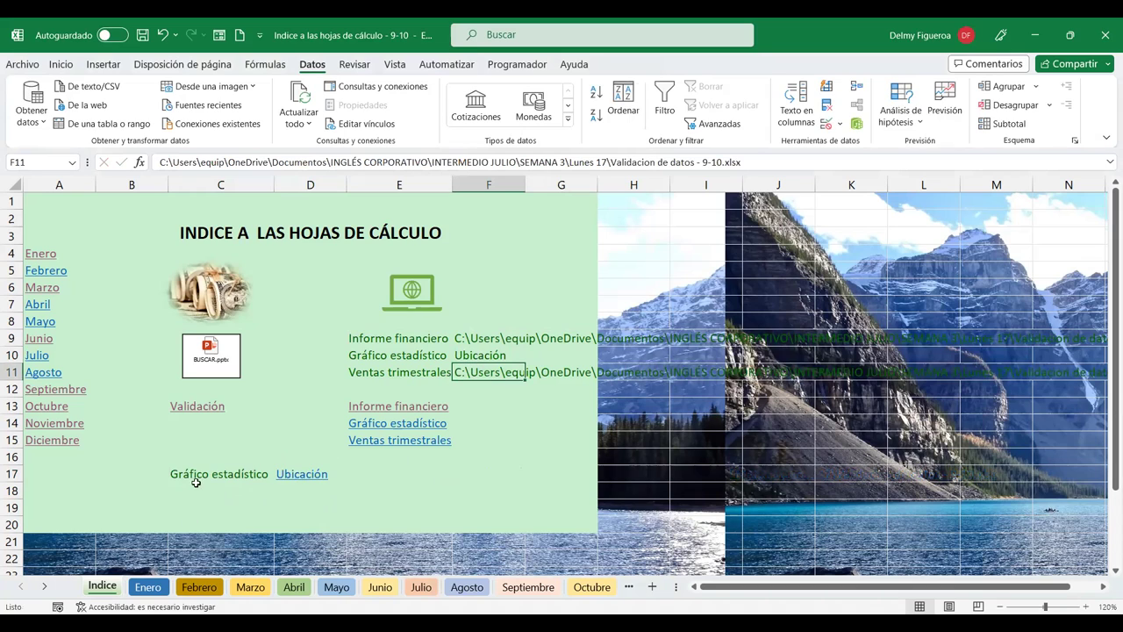
Step: Choose Informe financiero in C17 and replace its path in F9 with Ruta 1
left_click(238, 476)
left_click(282, 476)
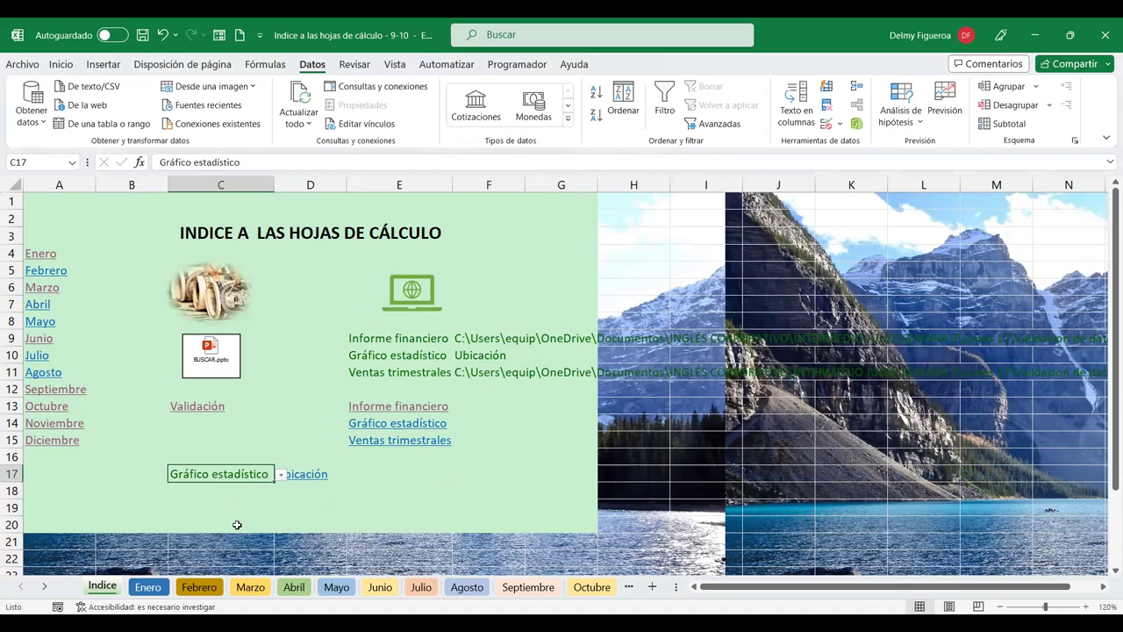
left_click(239, 516)
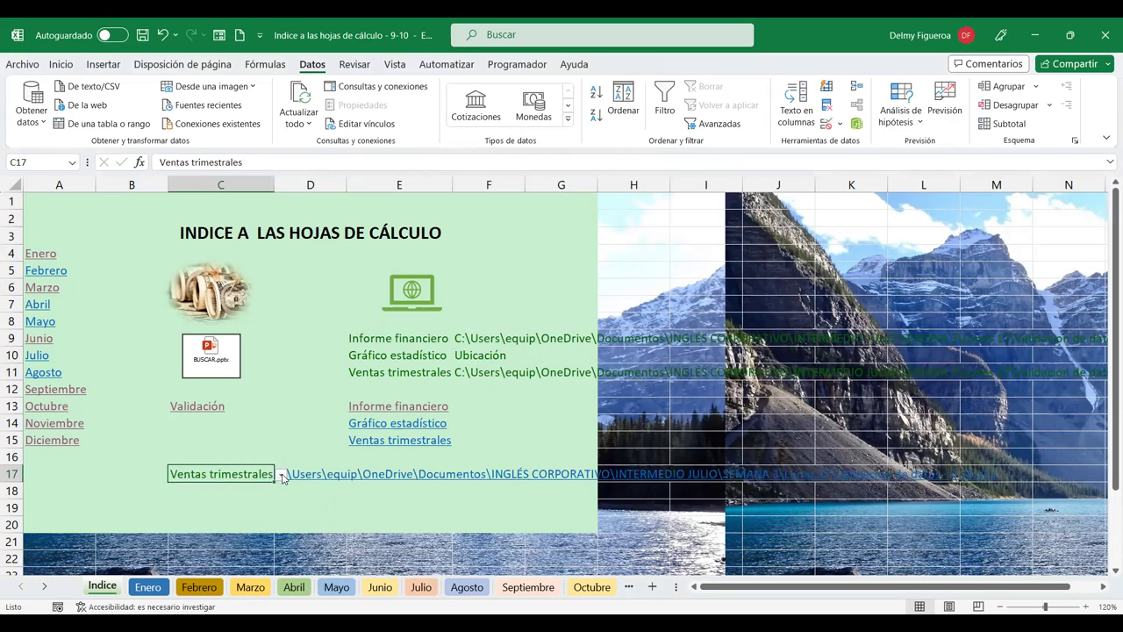
left_click(281, 475)
left_click(250, 492)
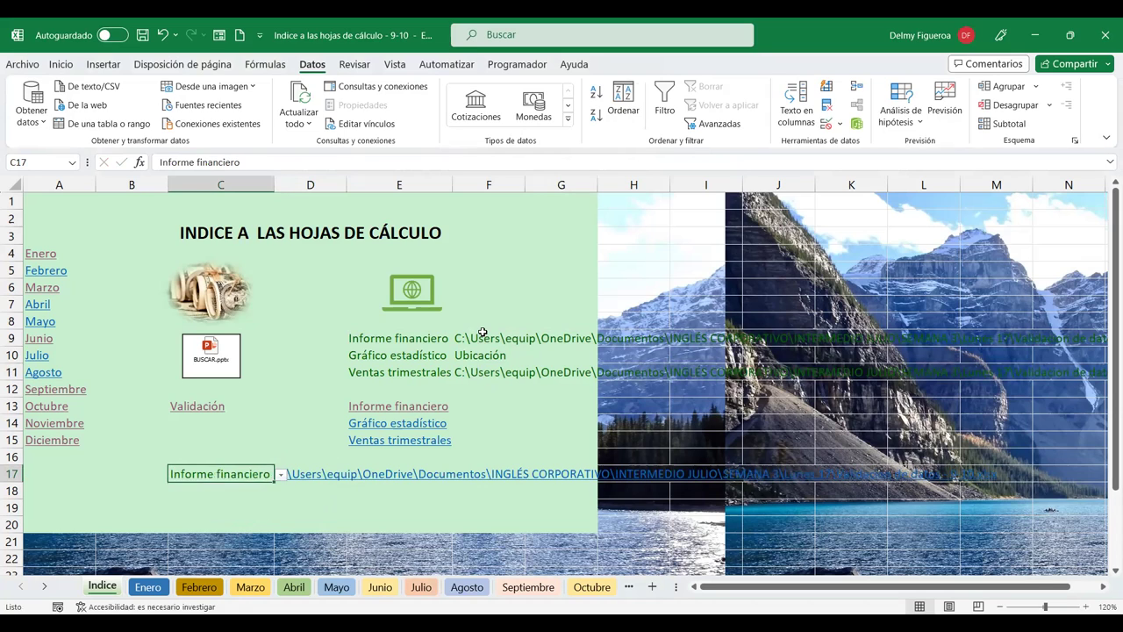
left_click(482, 334)
type("Ruta 1")
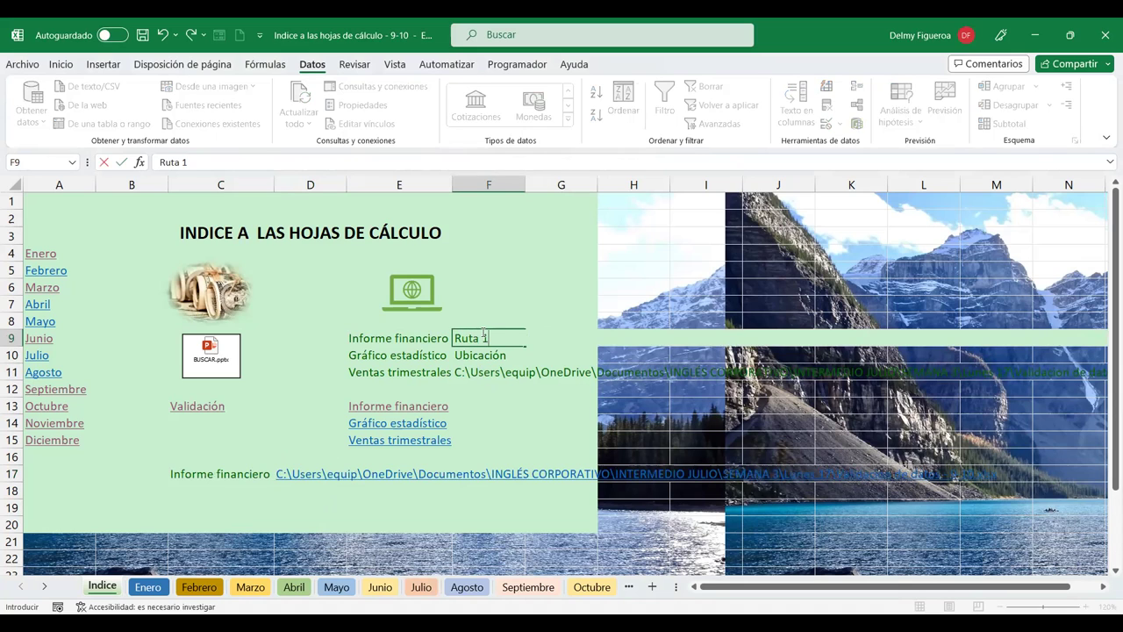
key("Return")
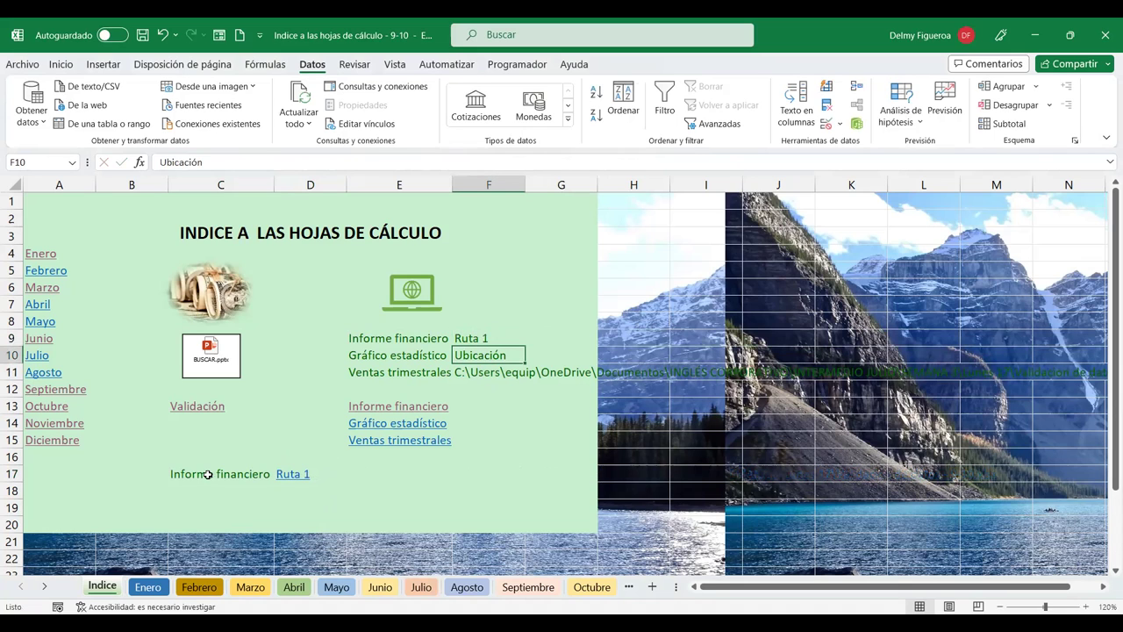
Step: Check the D17 formula and switch C17 back to Gráfico estadístico
left_click(208, 474)
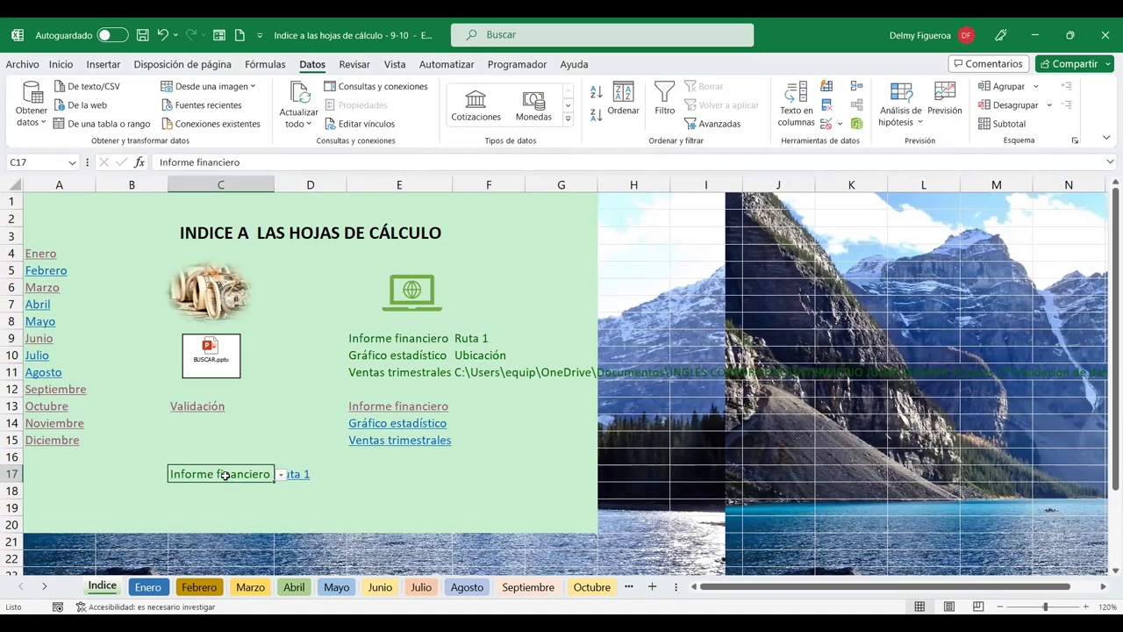
left_click(310, 473)
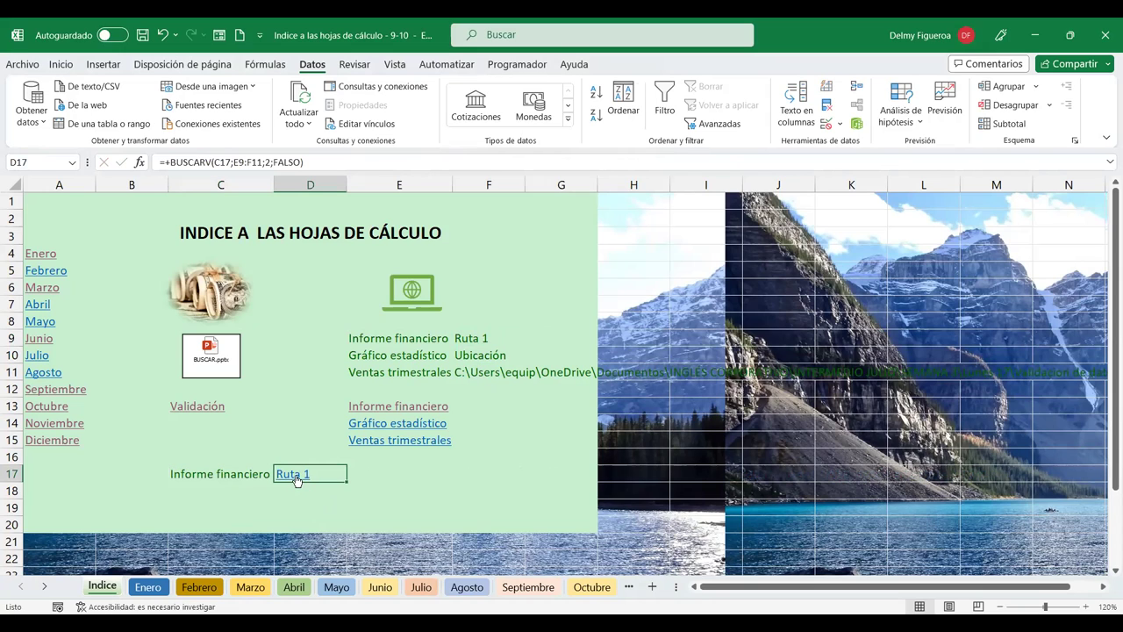
left_click(416, 467)
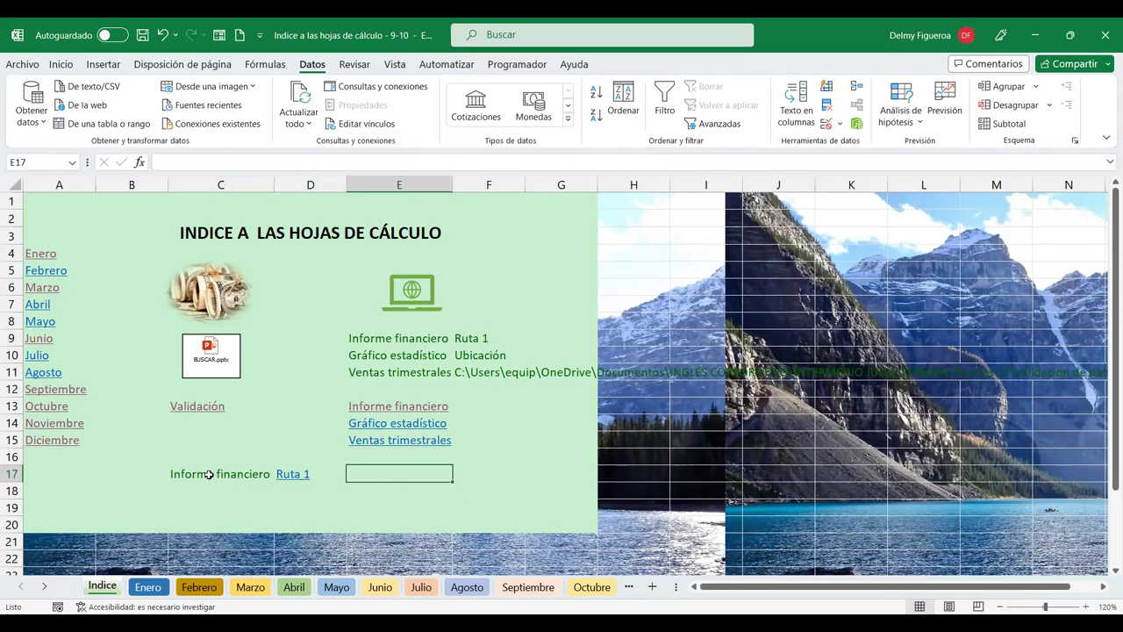
left_click(208, 474)
left_click(282, 474)
left_click(226, 507)
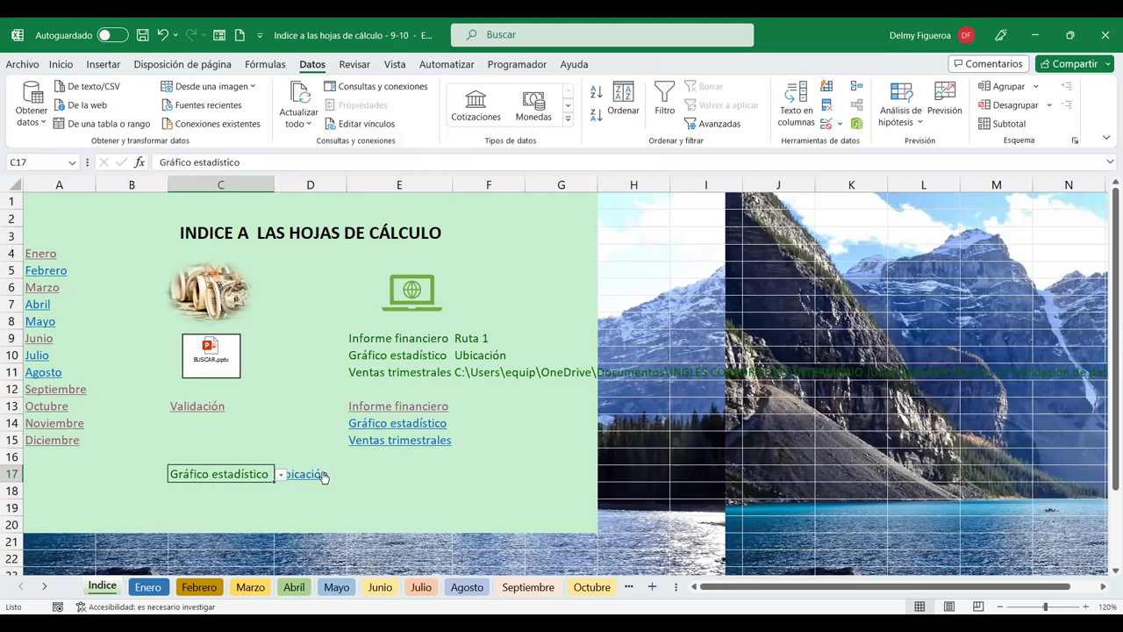
Step: Copy the D17 lookup formula into E17, then delete the stray copy from E17
left_click(350, 470)
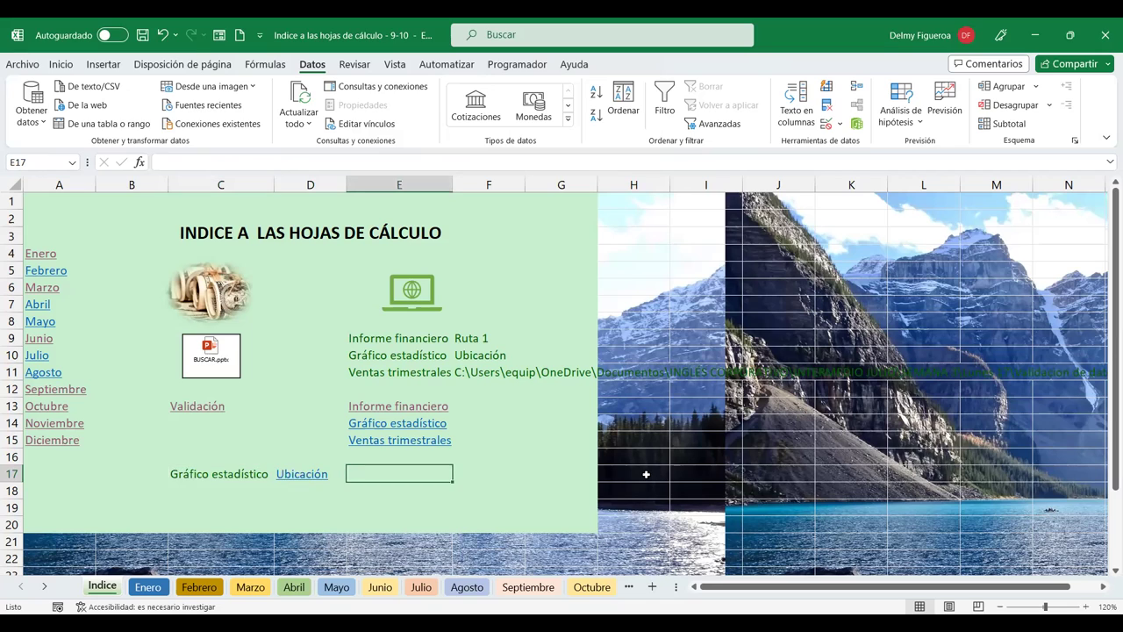
key("Left")
key("ctrl+c")
key("Right")
key("ctrl+v")
key("Left")
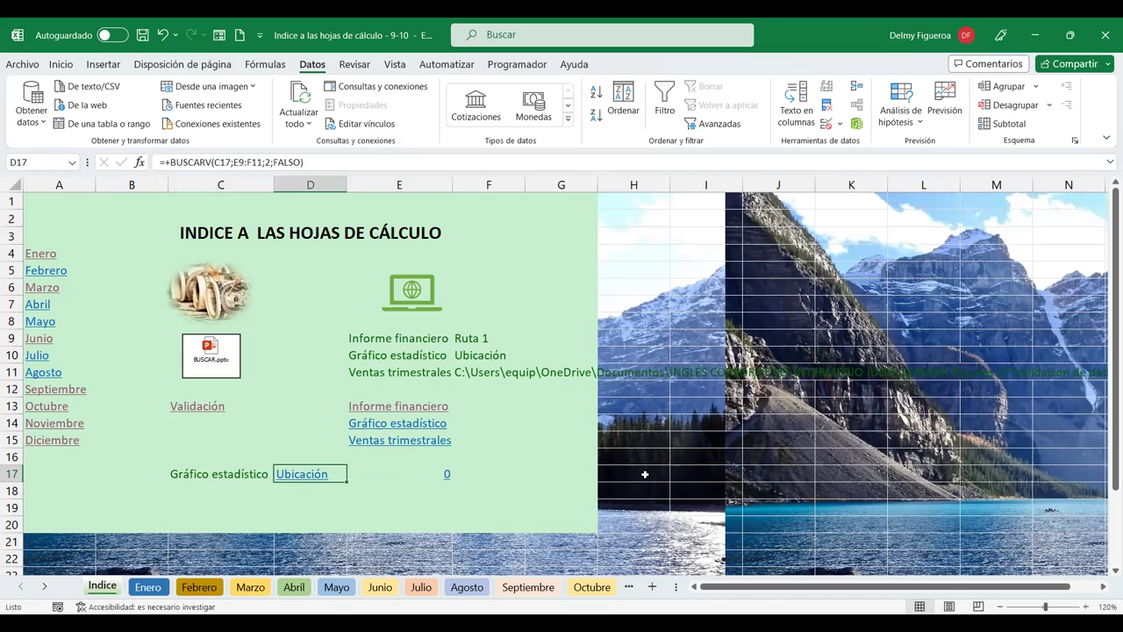
key("ctrl+c")
key("Right")
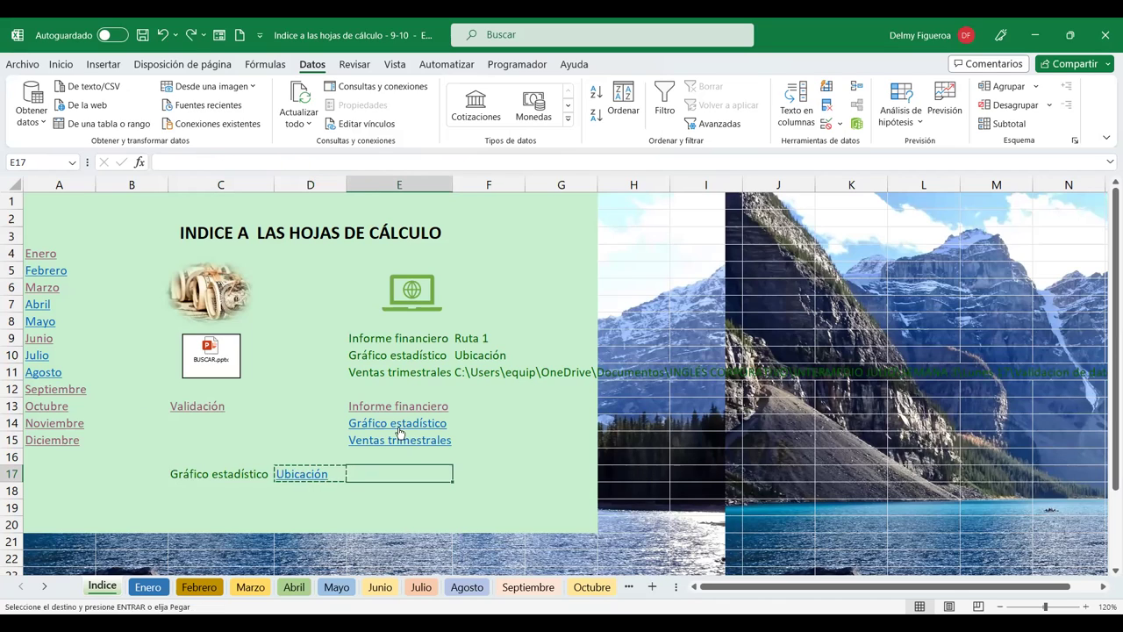
key("Delete")
key("Left")
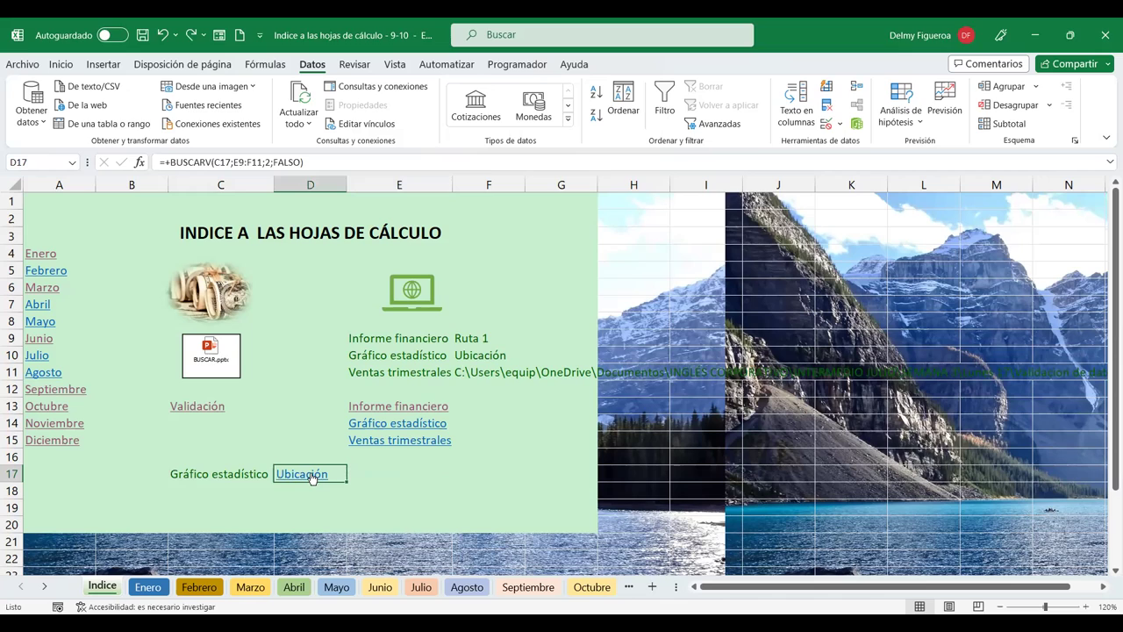
Step: Test the Ubicación hyperlink in D17, dismiss the security warning, and inspect its formula
left_click(313, 477)
left_click(677, 230)
left_click_drag(304, 162, 29, 165)
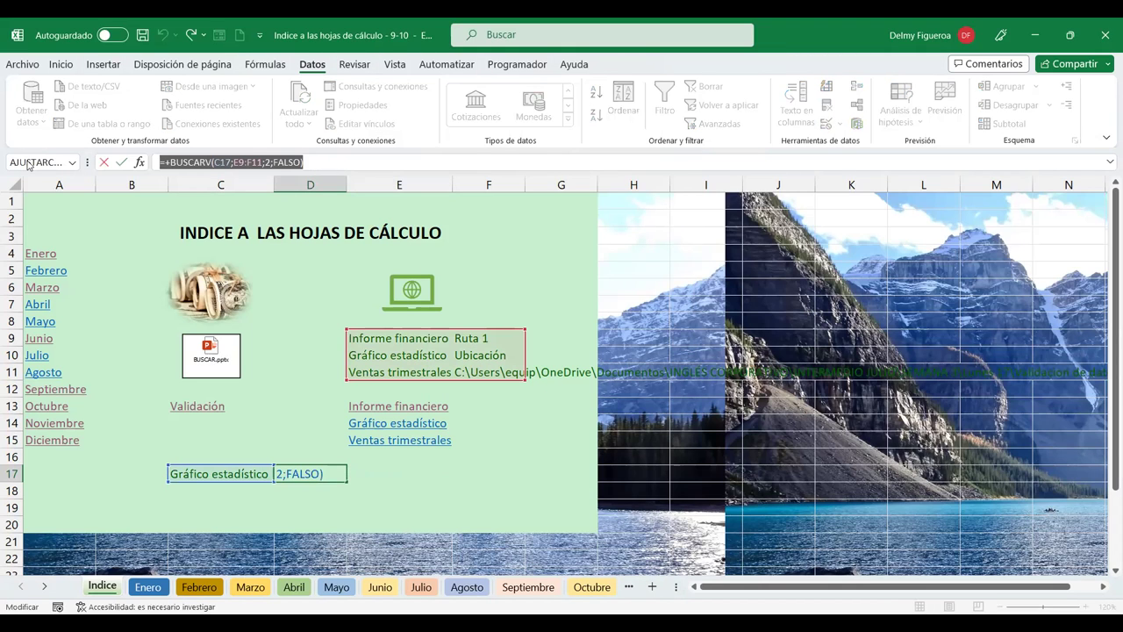
key("Escape")
Step: Paste the BUSCARV formula into E17 and clear the old result from D17
left_click_drag(447, 463, 448, 474)
left_click(449, 474)
key("Down")
key("Left")
key("Up")
key("Right")
key("ctrl+v")
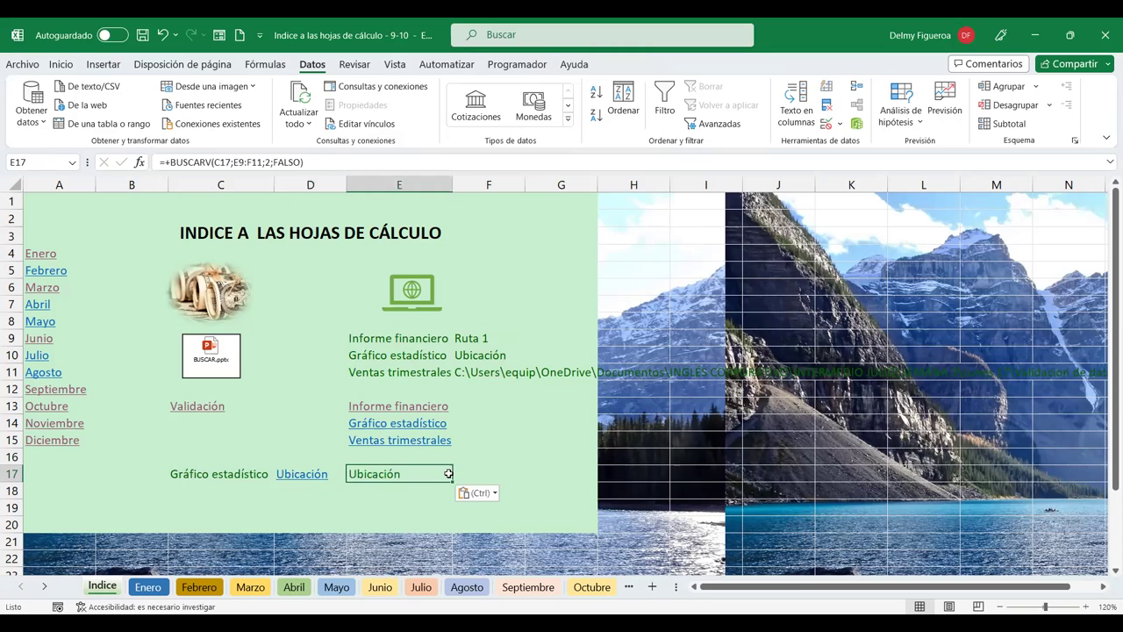
key("Left")
key("Delete")
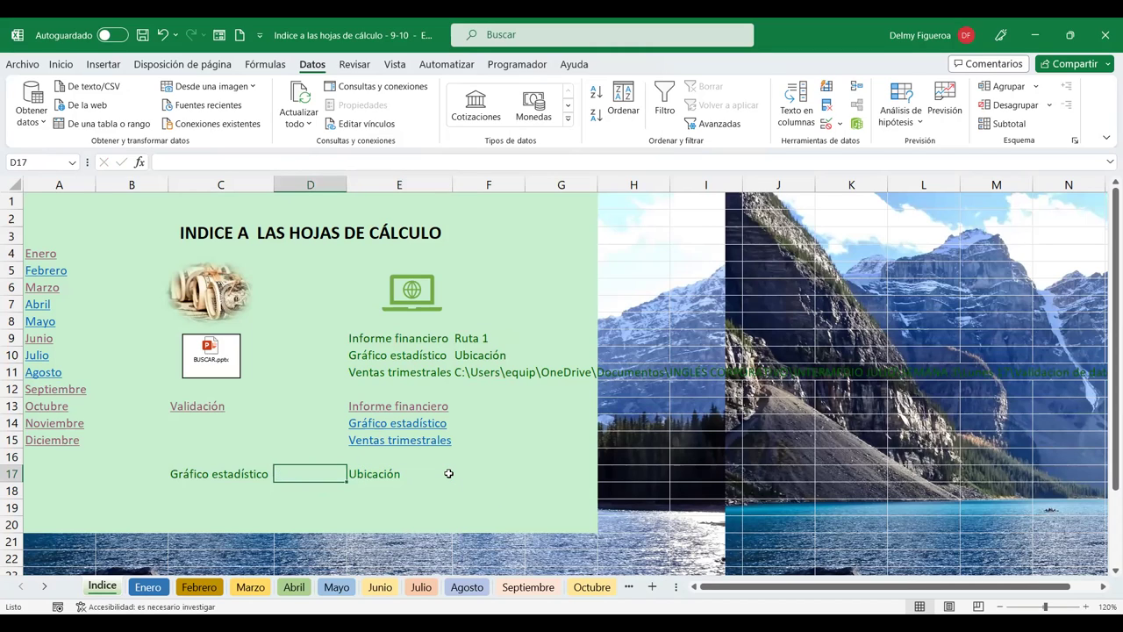
key("Right")
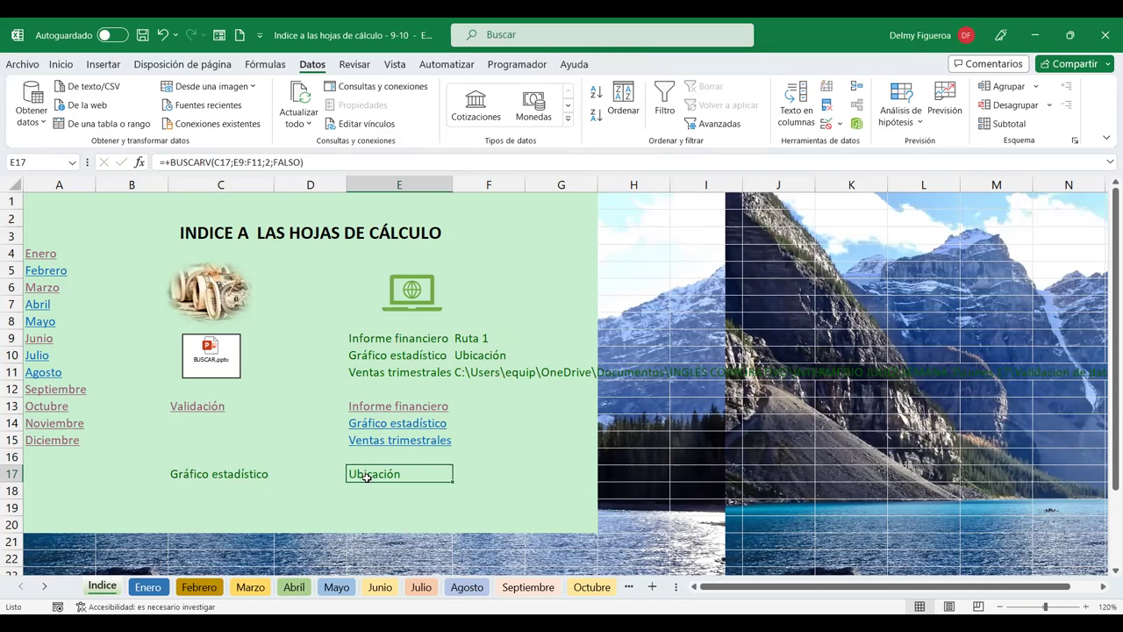
Step: Choose Informe financiero, then Ventas trimestrales in C17, checking E17 updates
left_click(188, 468)
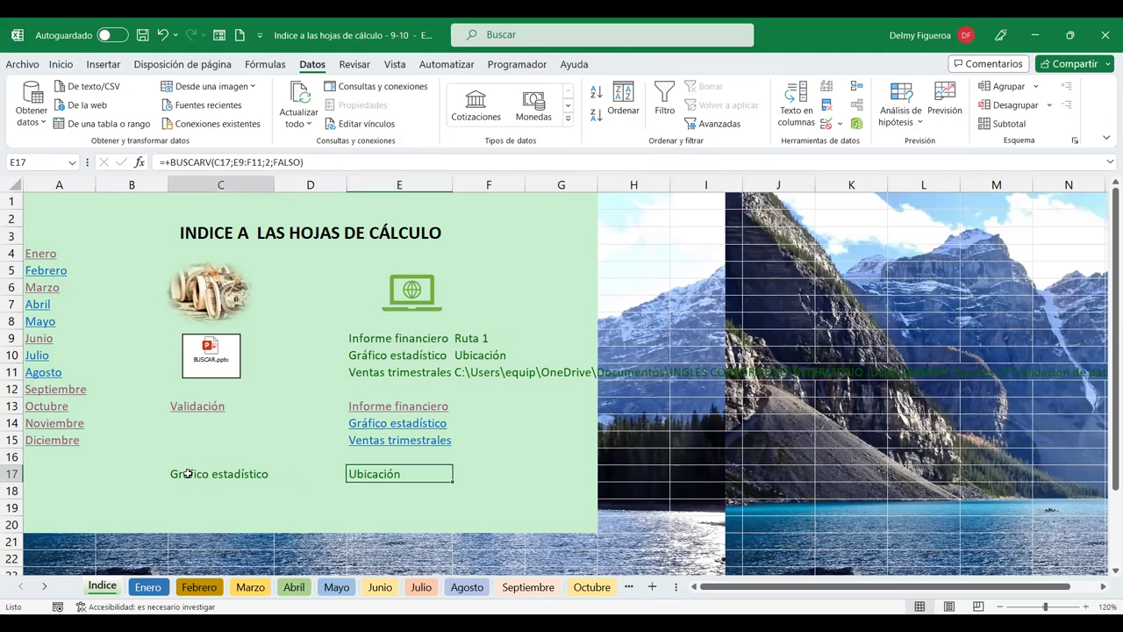
left_click(281, 475)
key("Up")
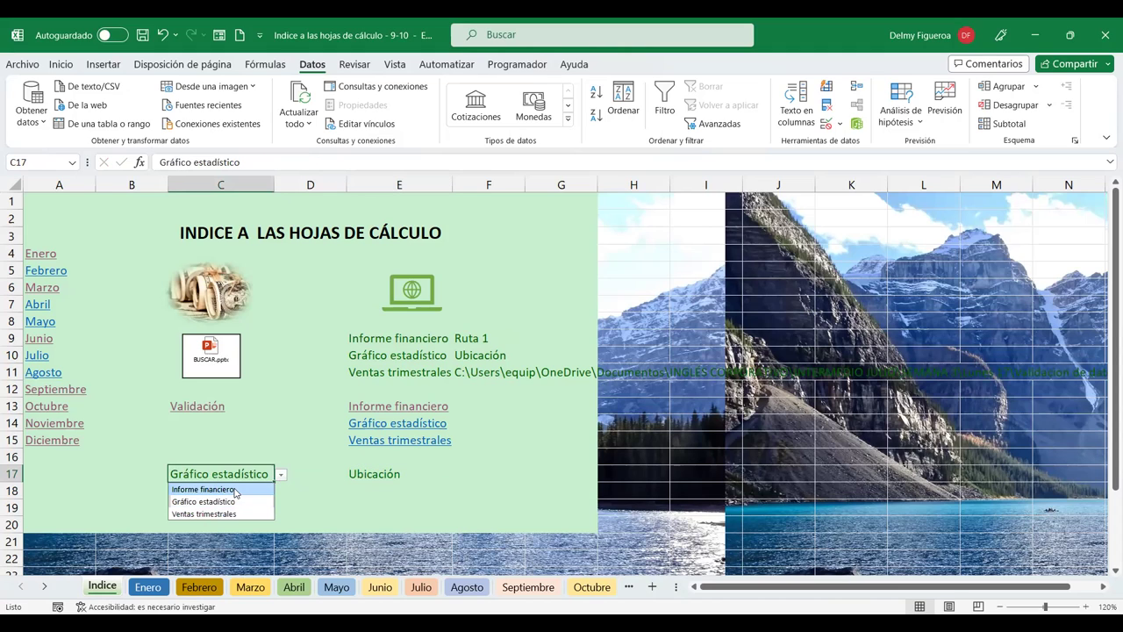
key("Return")
left_click(282, 475)
key("Down")
key("Down")
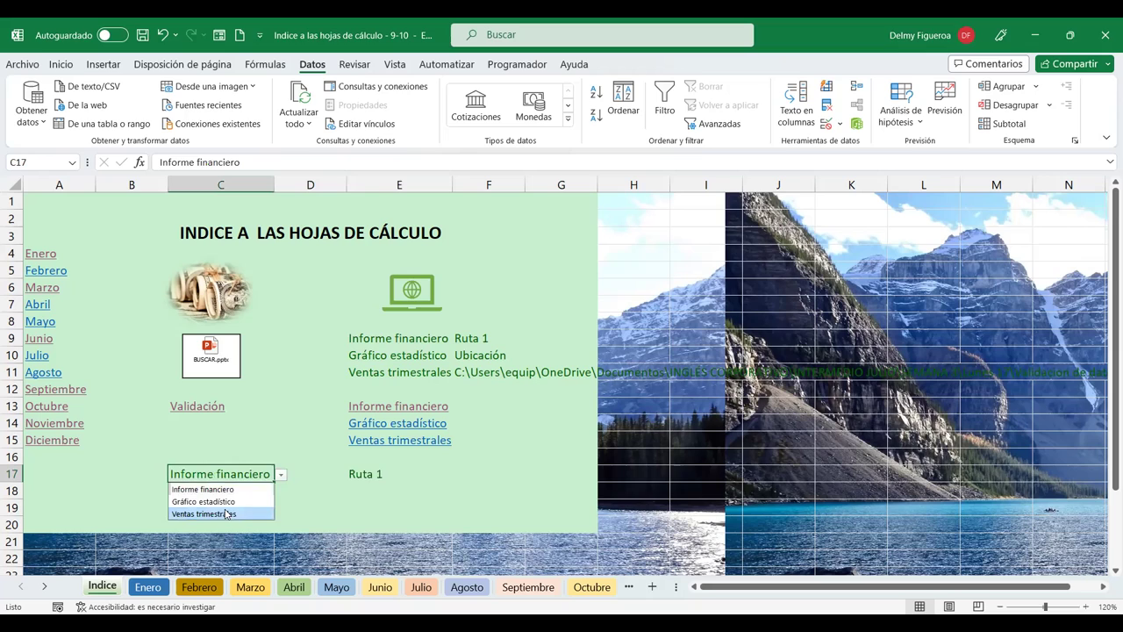
key("Return")
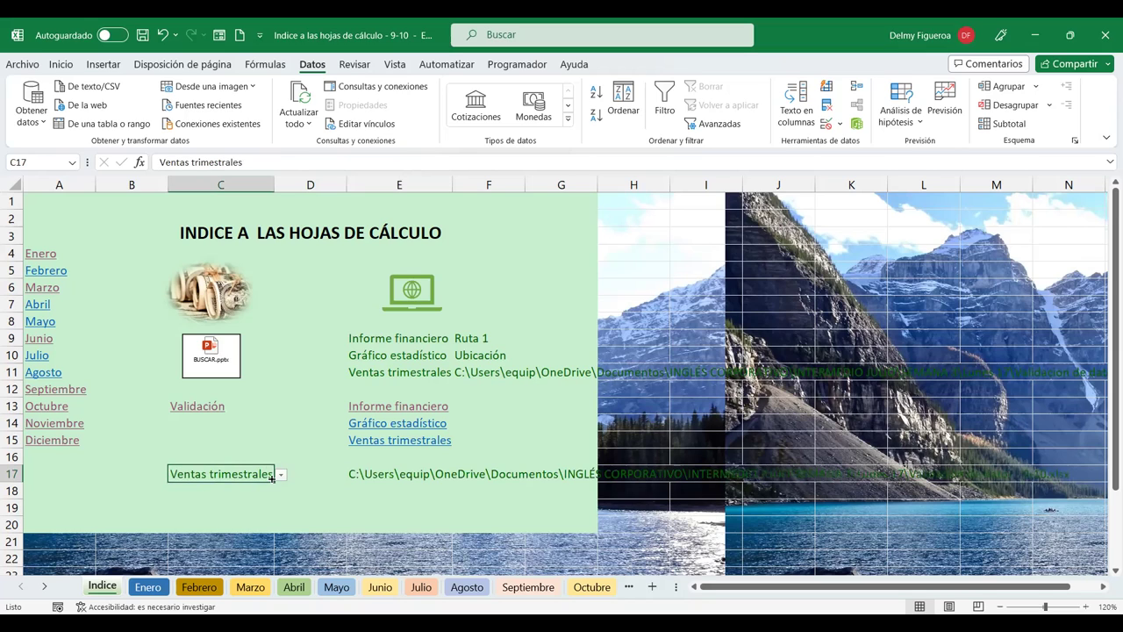
left_click(285, 410)
left_click(230, 479)
Step: Cycle C17 through Gráfico estadístico and Informe financiero, ending on Ventas trimestrales
left_click(281, 476)
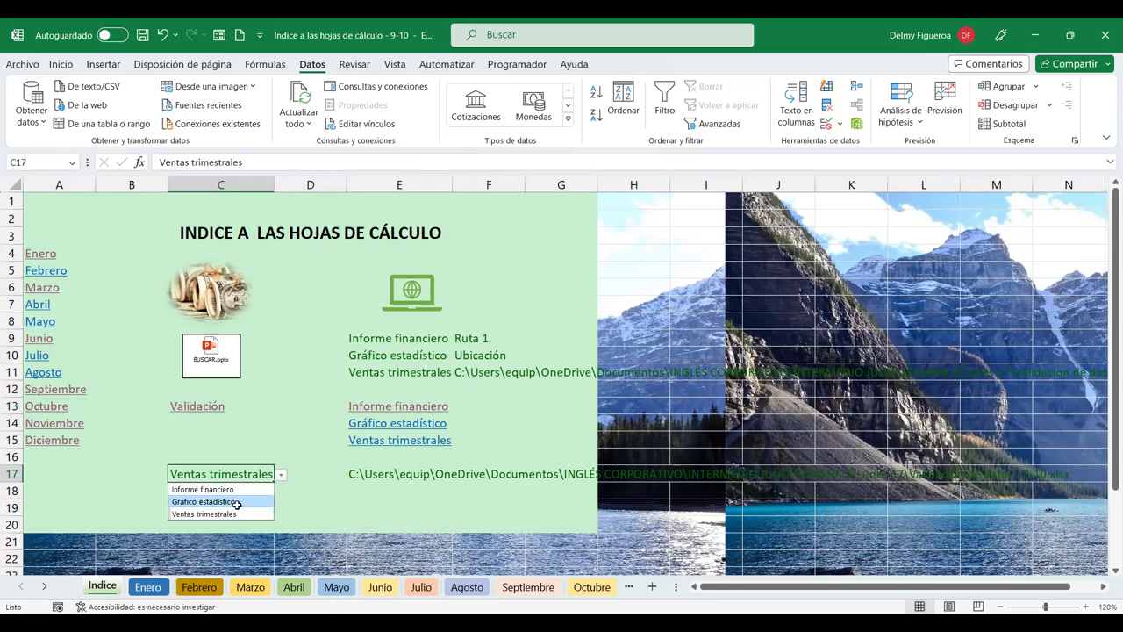
left_click(237, 502)
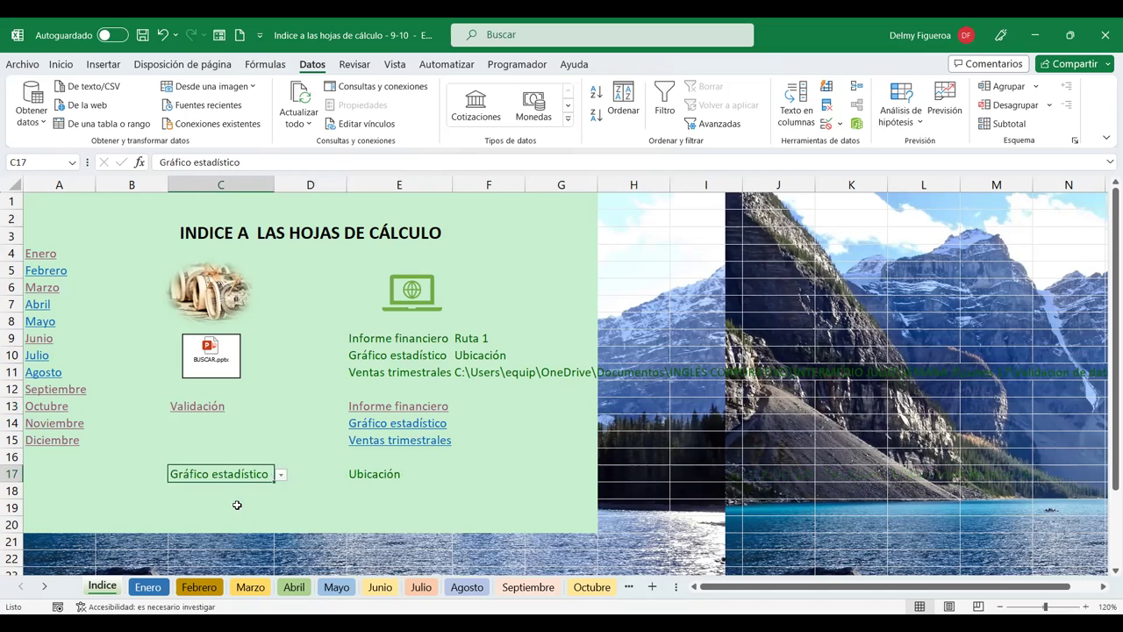
left_click(280, 475)
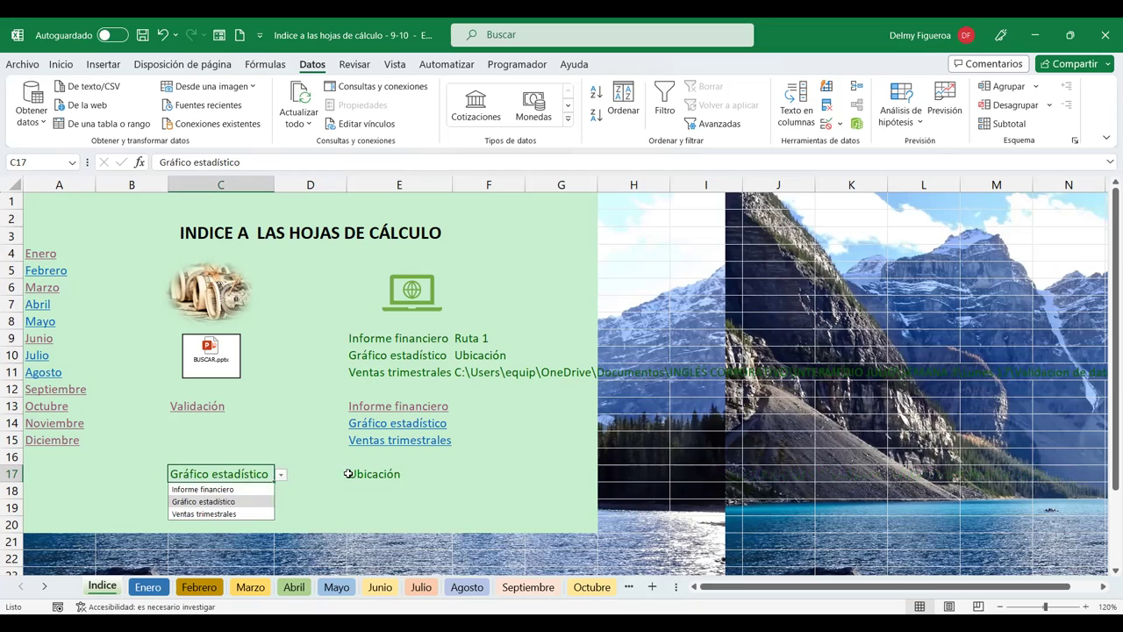
left_click(239, 490)
left_click(280, 475)
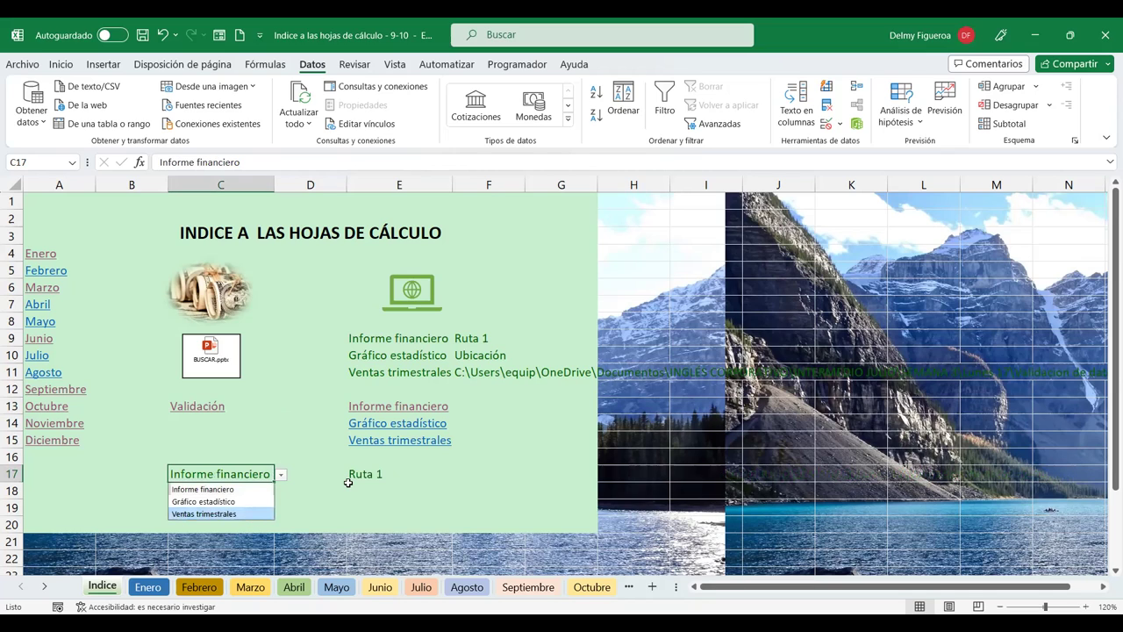
key("Return")
left_click(396, 492)
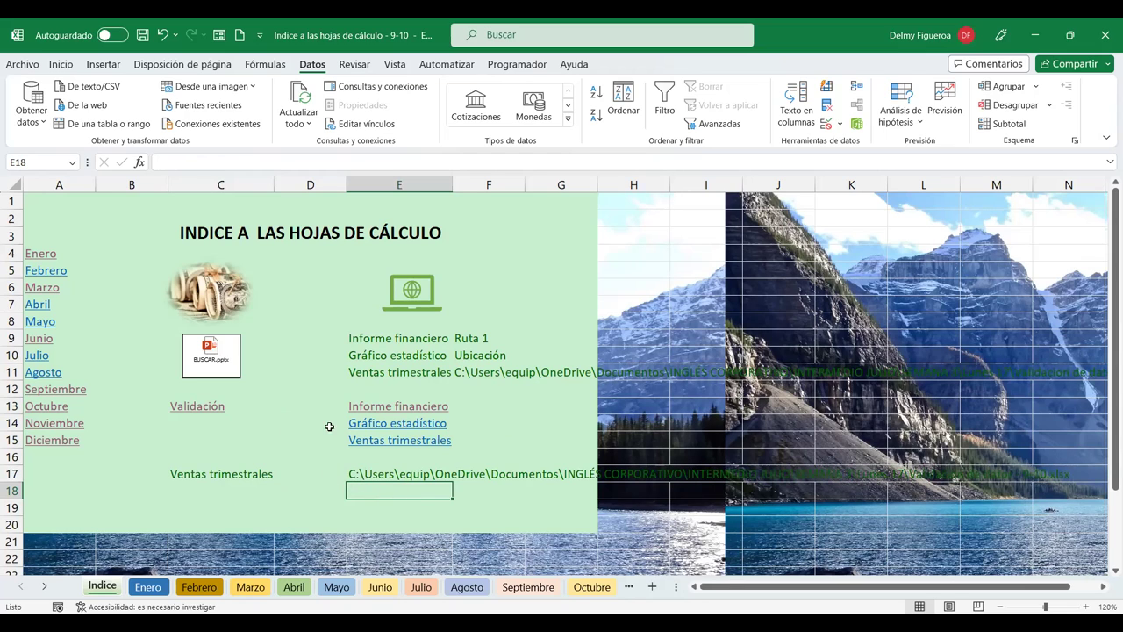
Step: Look over the Indice sheet cells, select the title in B2, and show the Insertar ribbon
left_click(262, 423)
left_click(216, 488)
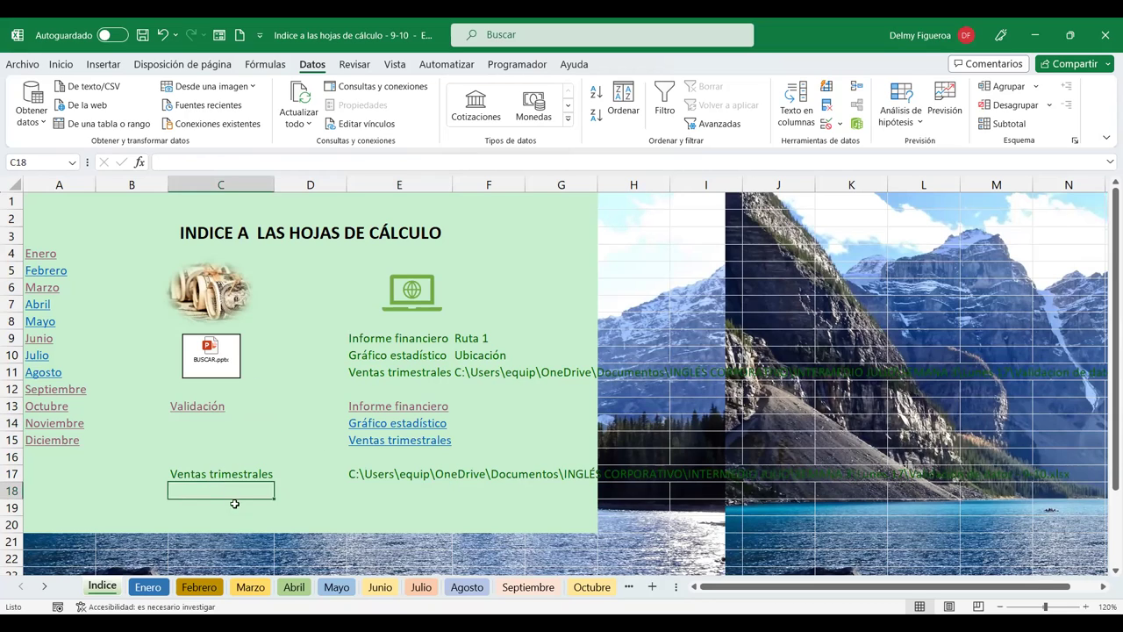
left_click(105, 471)
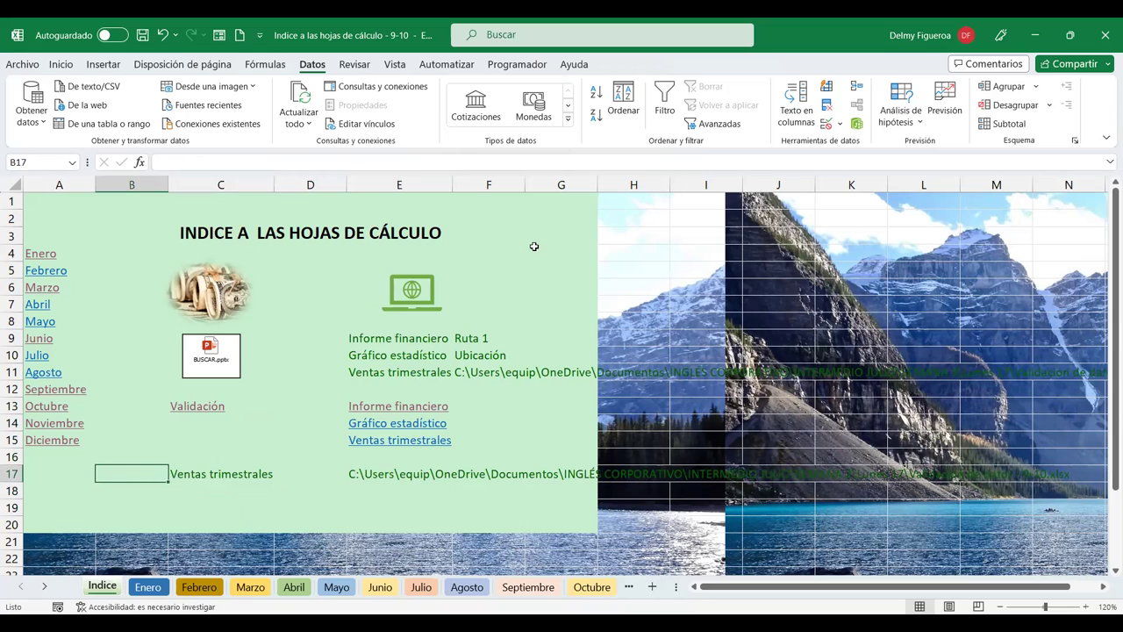
left_click(521, 204)
left_click(558, 204)
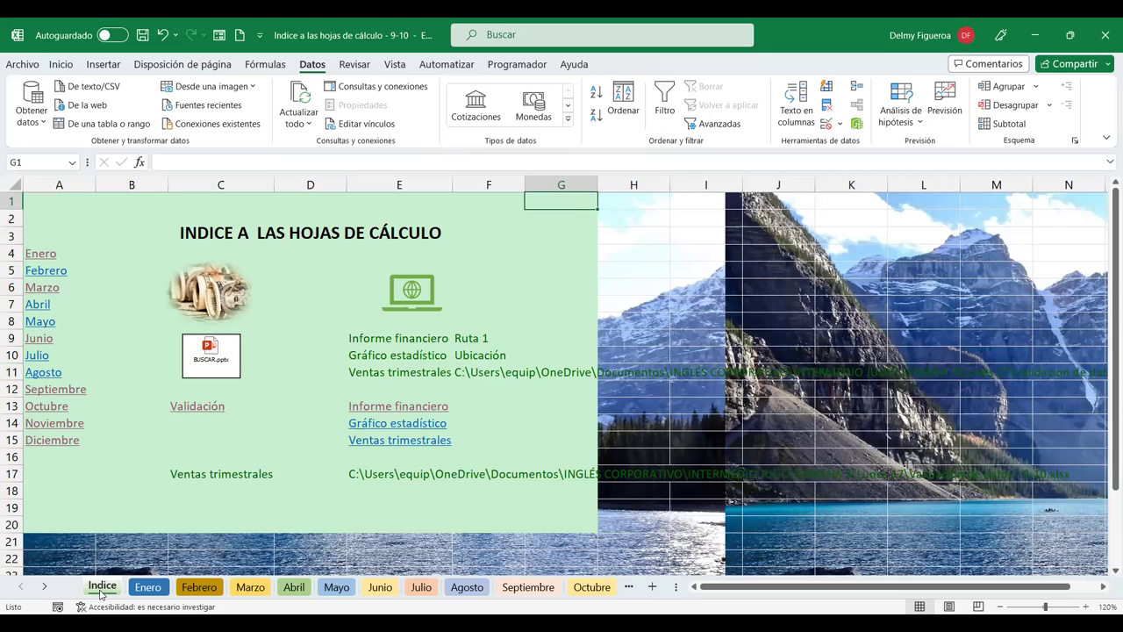
left_click(180, 436)
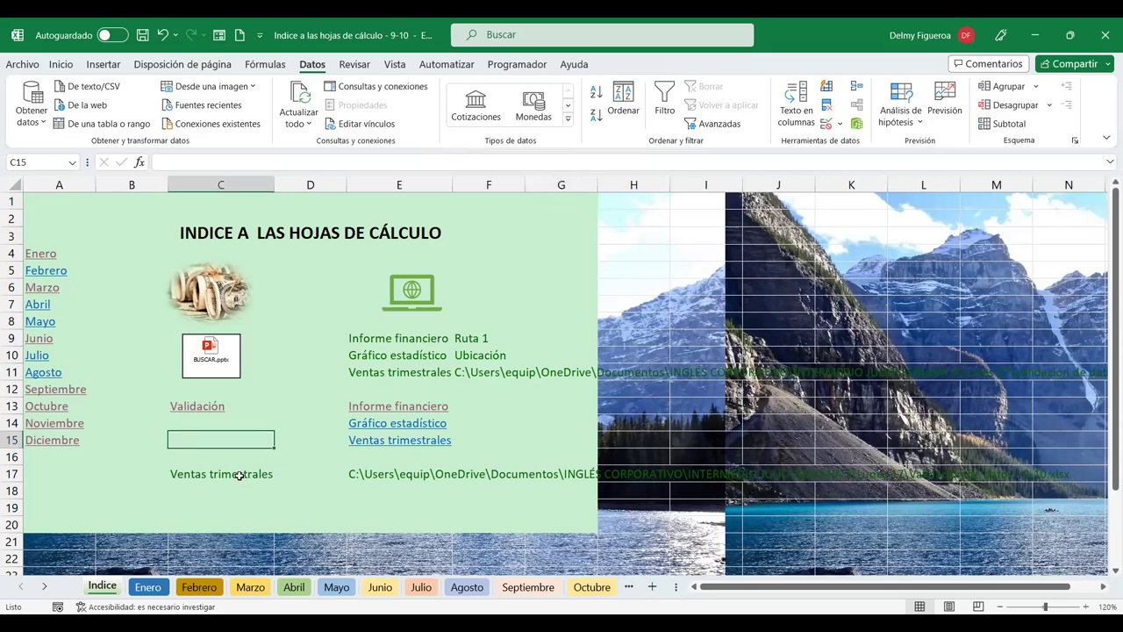
left_click(238, 503)
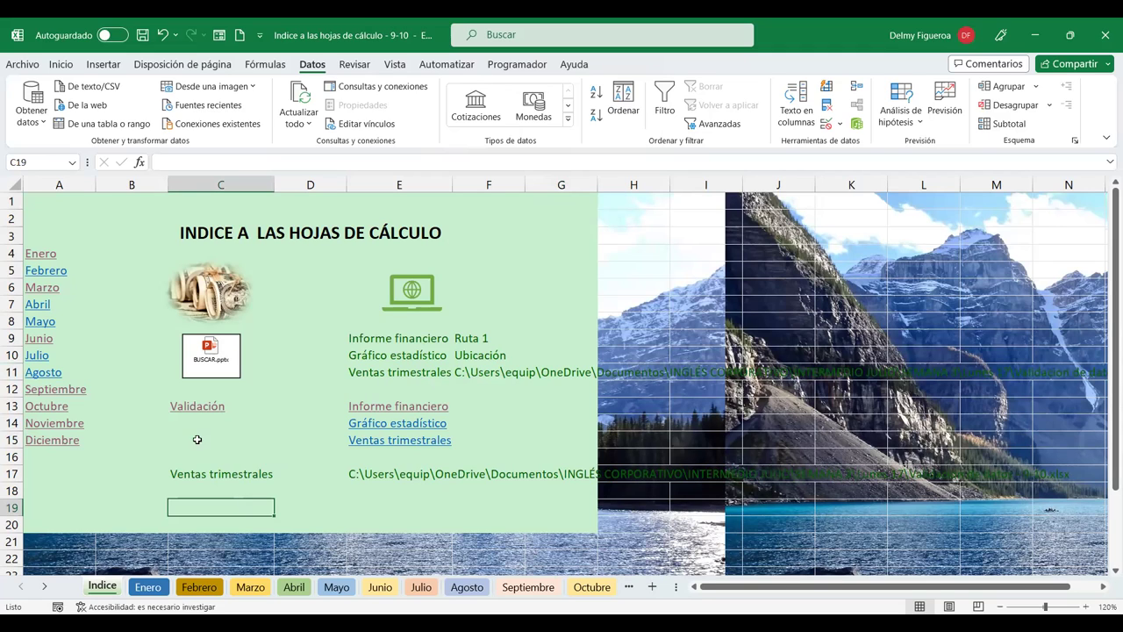
left_click(222, 472)
left_click(202, 430)
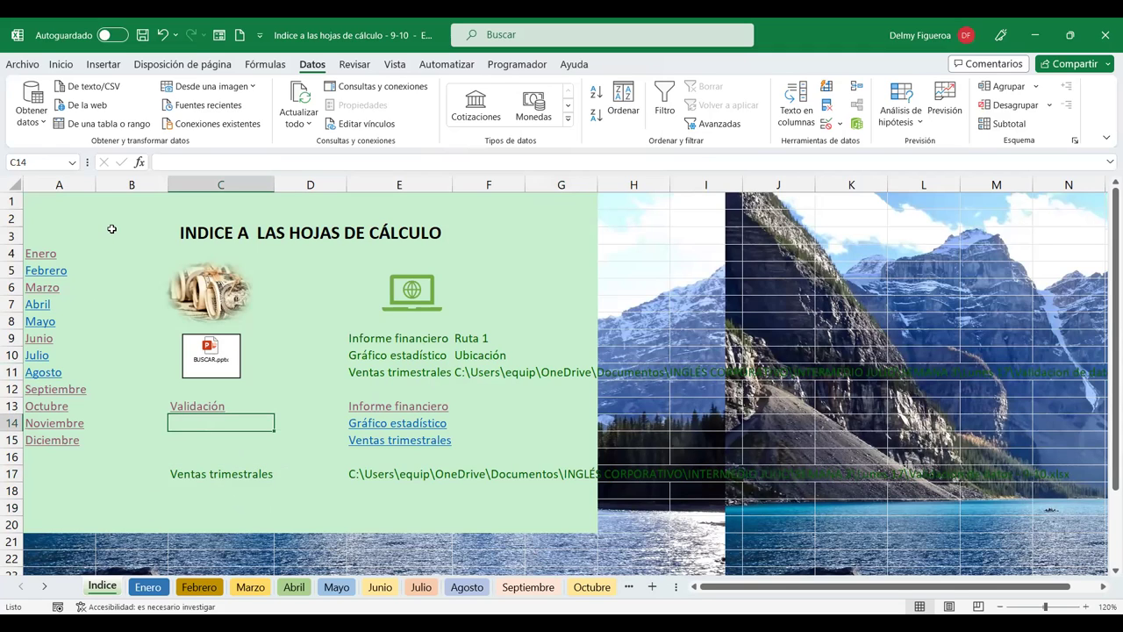
left_click(230, 230)
left_click(107, 65)
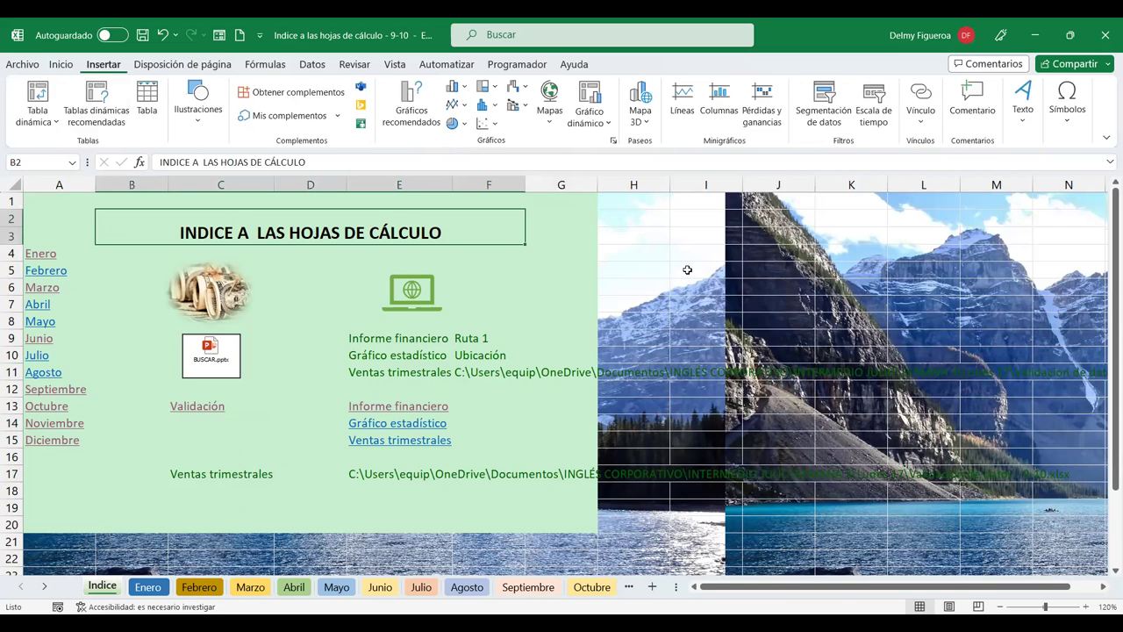
left_click(1022, 127)
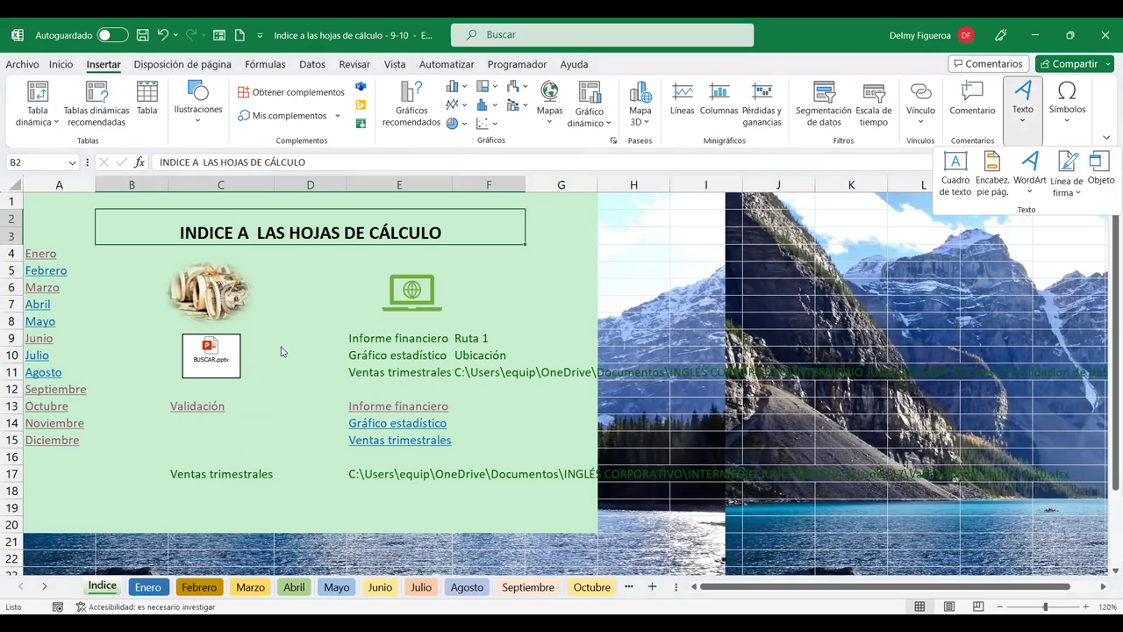
key("Escape")
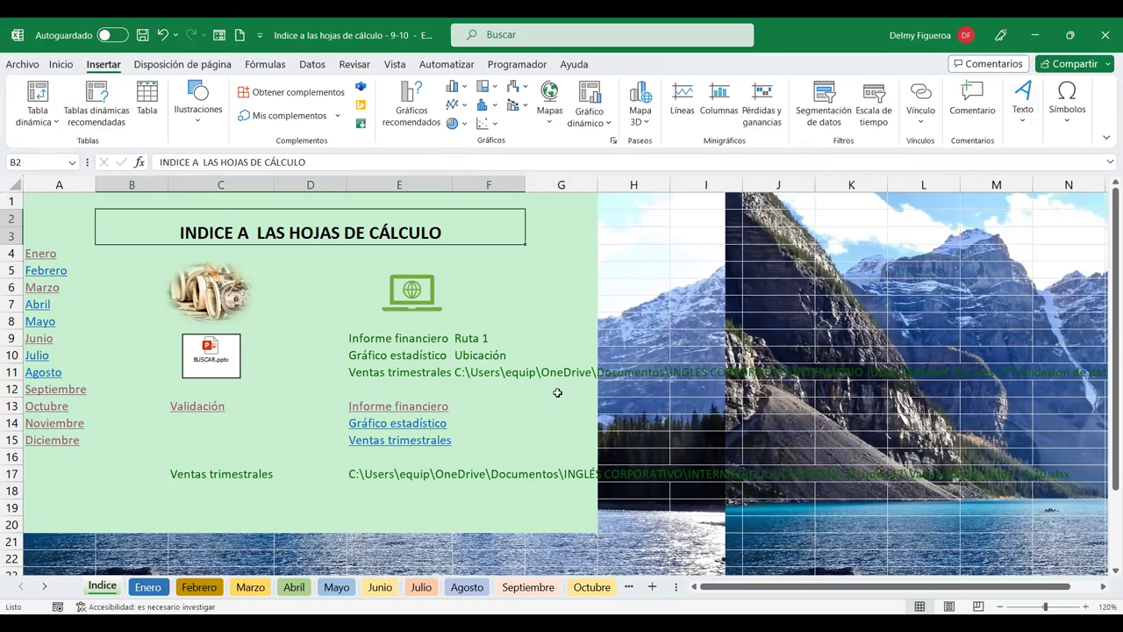
left_click(304, 427)
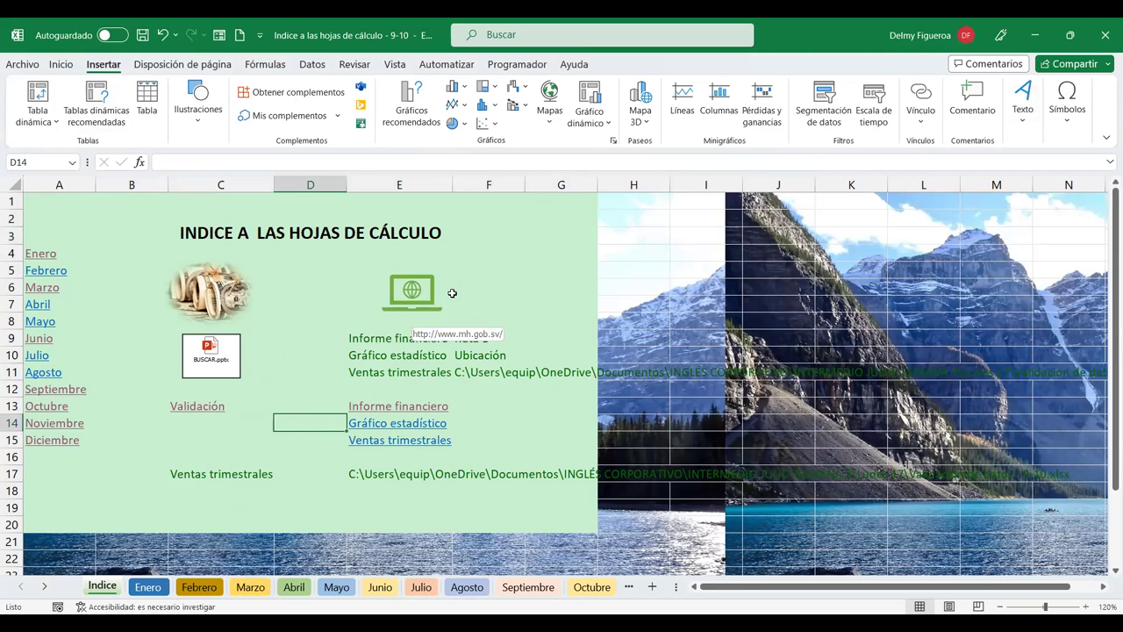
left_click(112, 470)
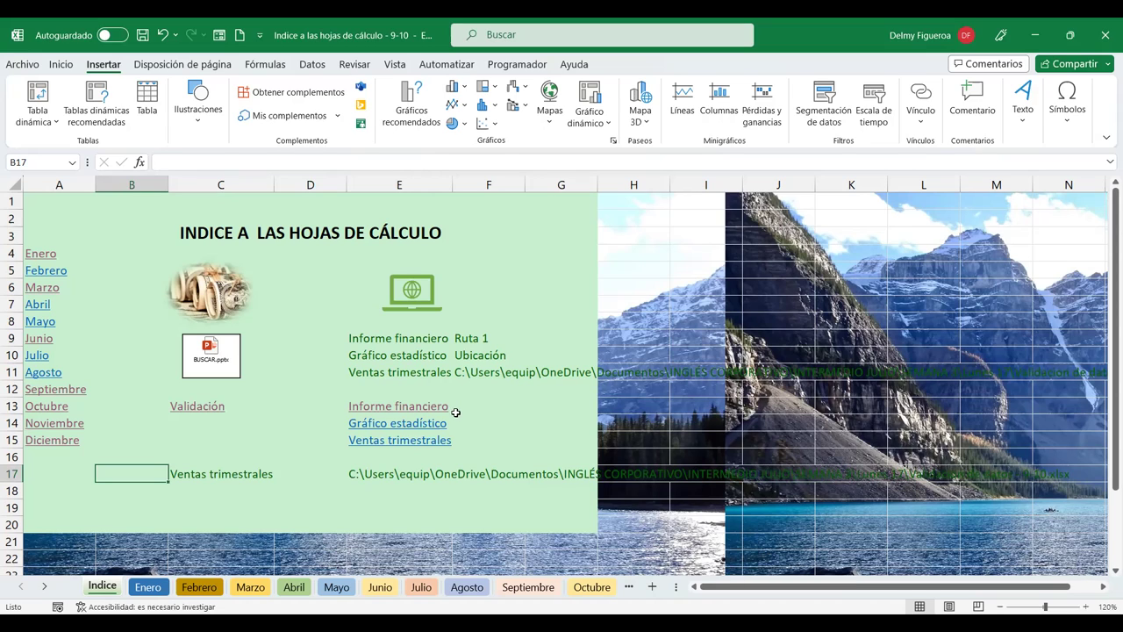
left_click(387, 492)
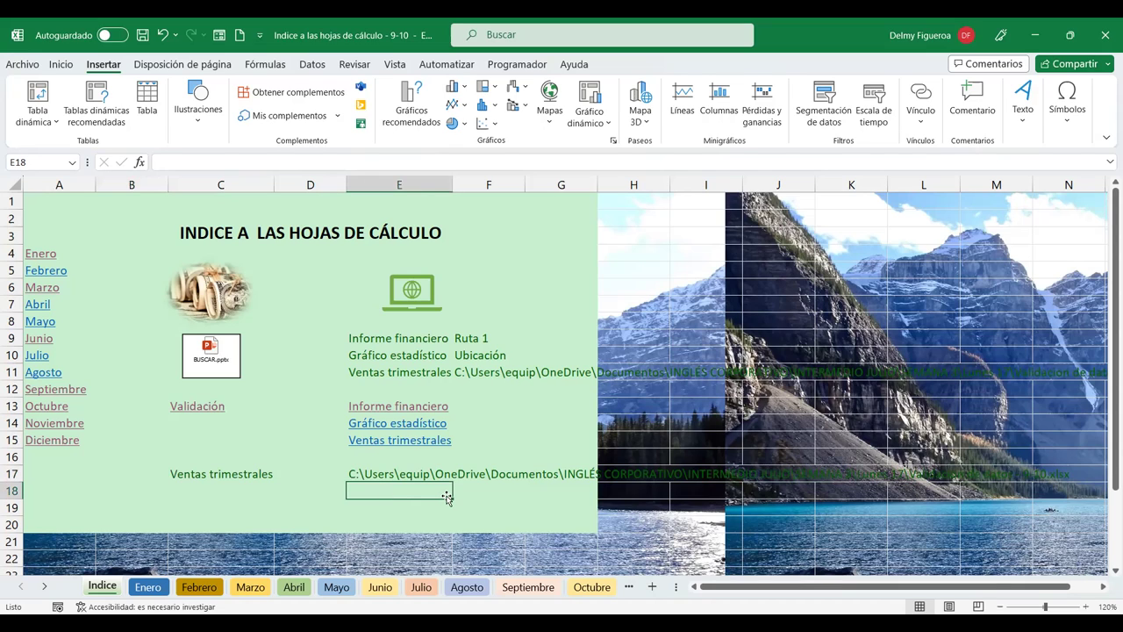